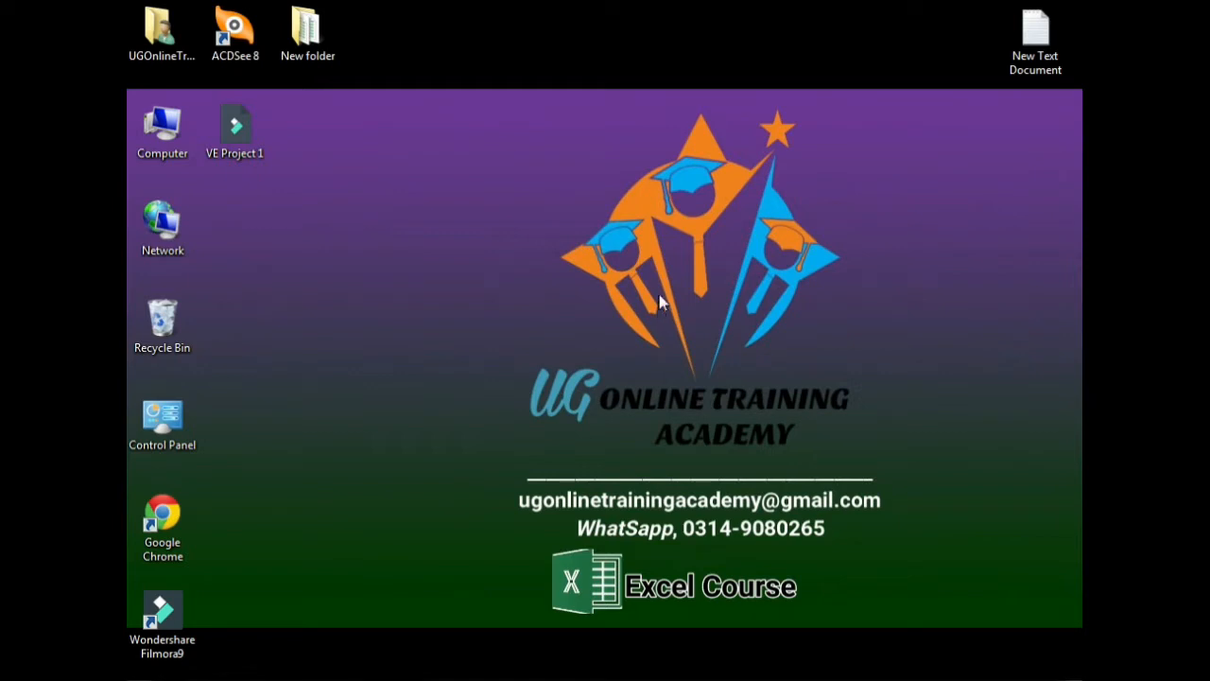
Refresh the desktop, launch Excel 2013 and start a blank workbook.
{"action": "right_click", "coordinate": [554, 201]}
{"action": "left_click", "coordinate": [567, 204]}
{"action": "left_click", "coordinate": [188, 639]}
{"action": "left_click", "coordinate": [258, 299]}
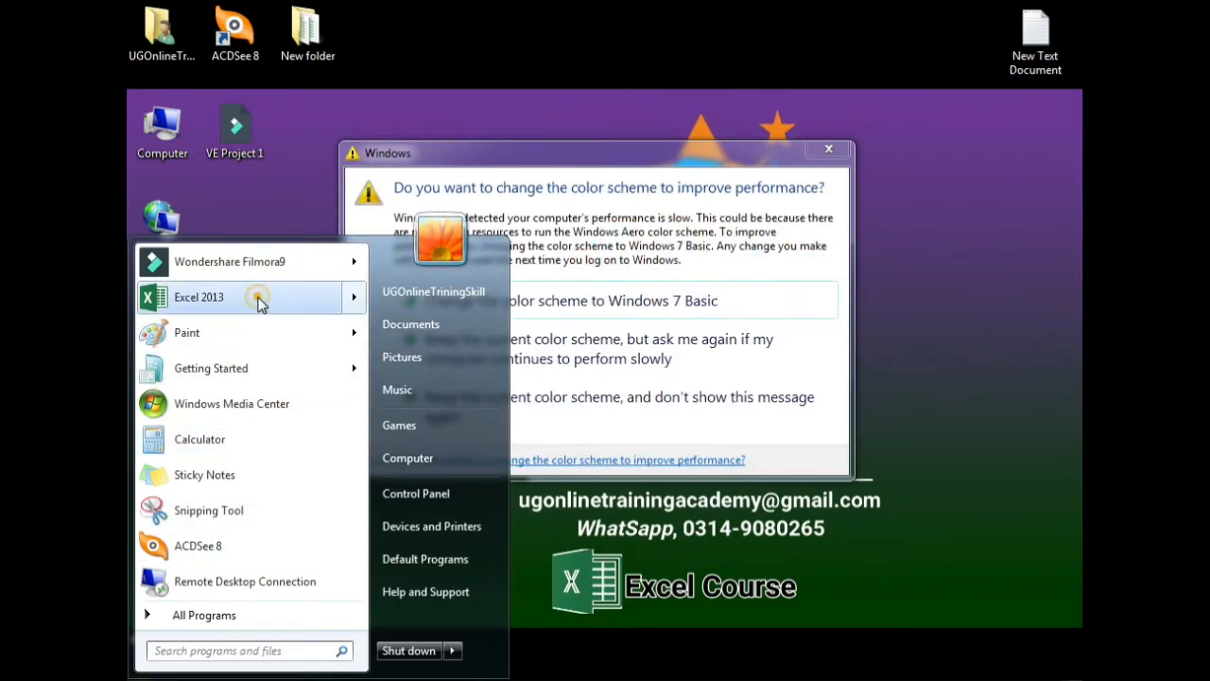
{"action": "left_click", "coordinate": [529, 301]}
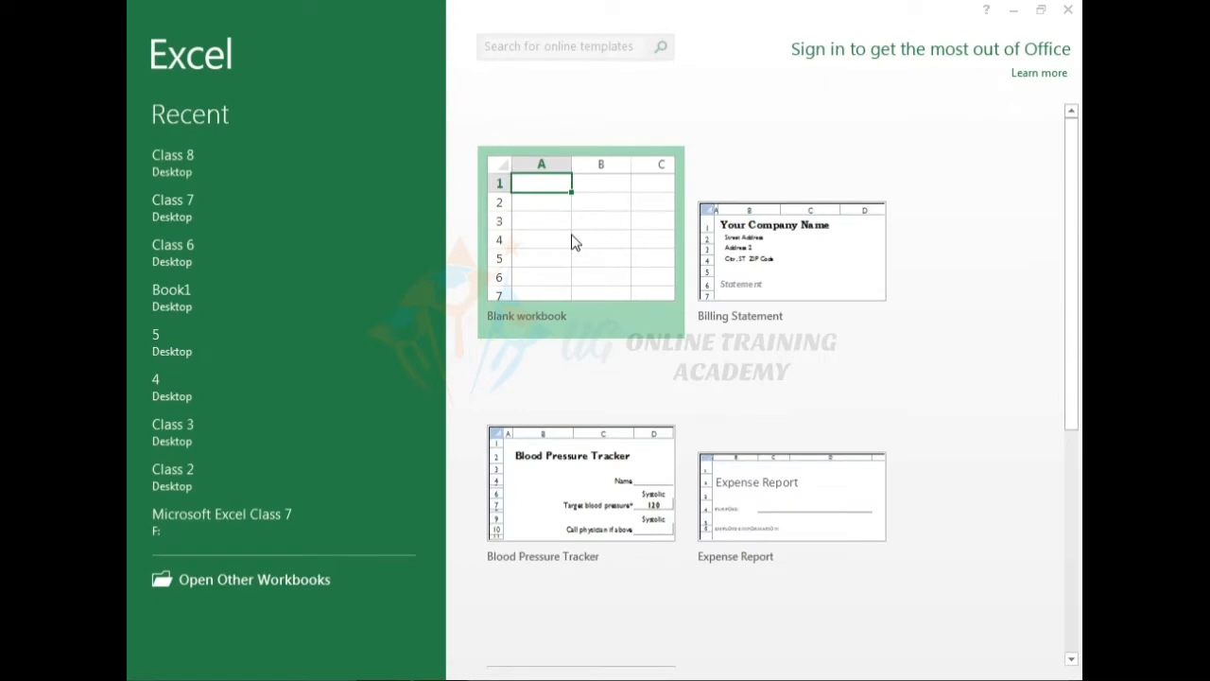
{"action": "left_click", "coordinate": [574, 242]}
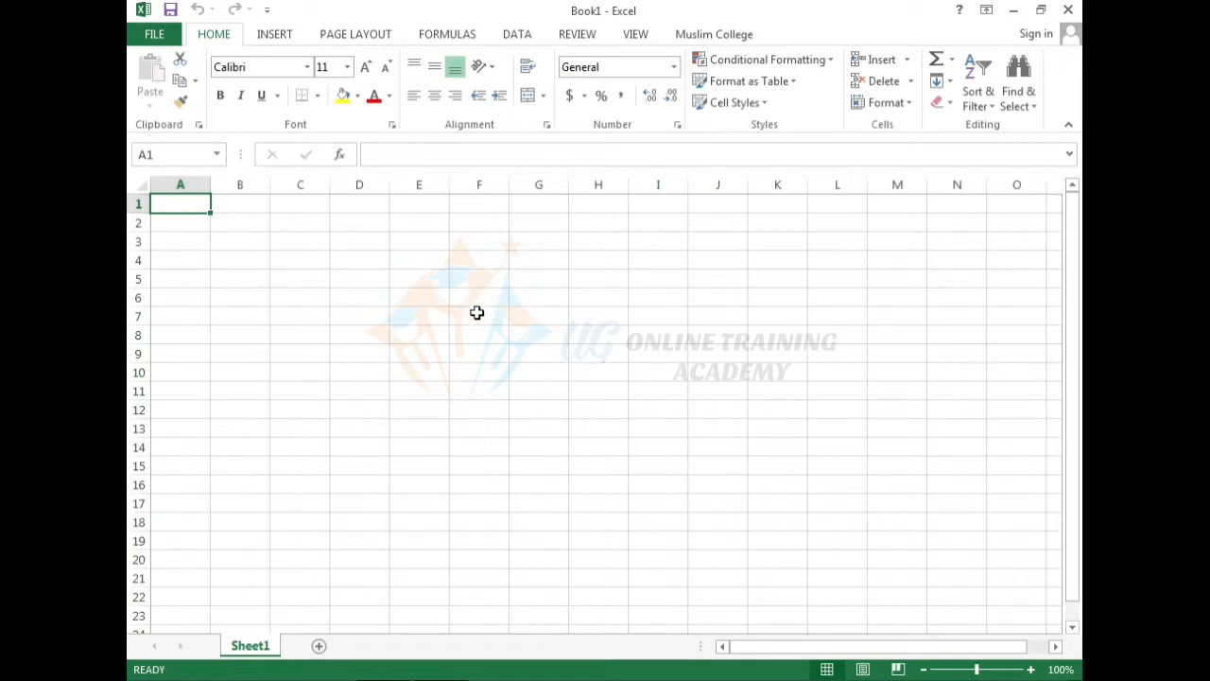
Zoom the empty Sheet1 to 120%.
{"action": "left_click_drag", "start_coordinate": [192, 202], "coordinate": [584, 421]}
{"action": "left_click", "coordinate": [559, 408]}
{"action": "scroll", "coordinate": [562, 406], "scroll_direction": "up", "scroll_amount": 1}
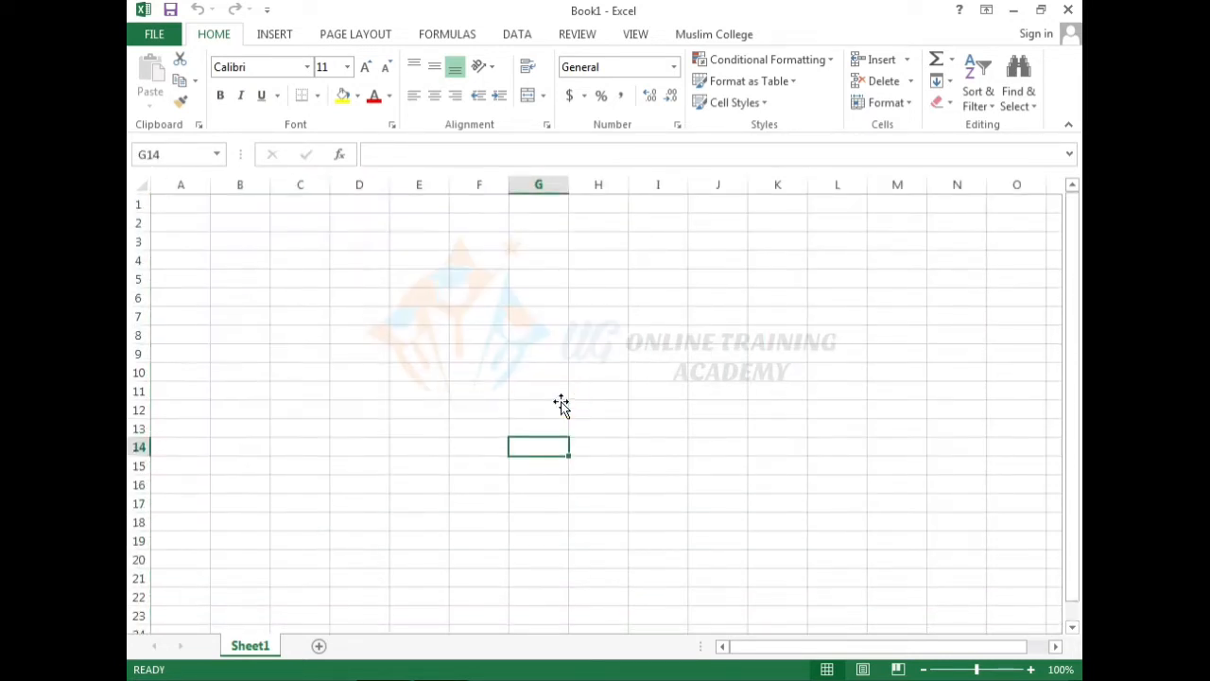
{"action": "left_click", "coordinate": [1031, 670]}
{"action": "left_click", "coordinate": [1030, 669]}
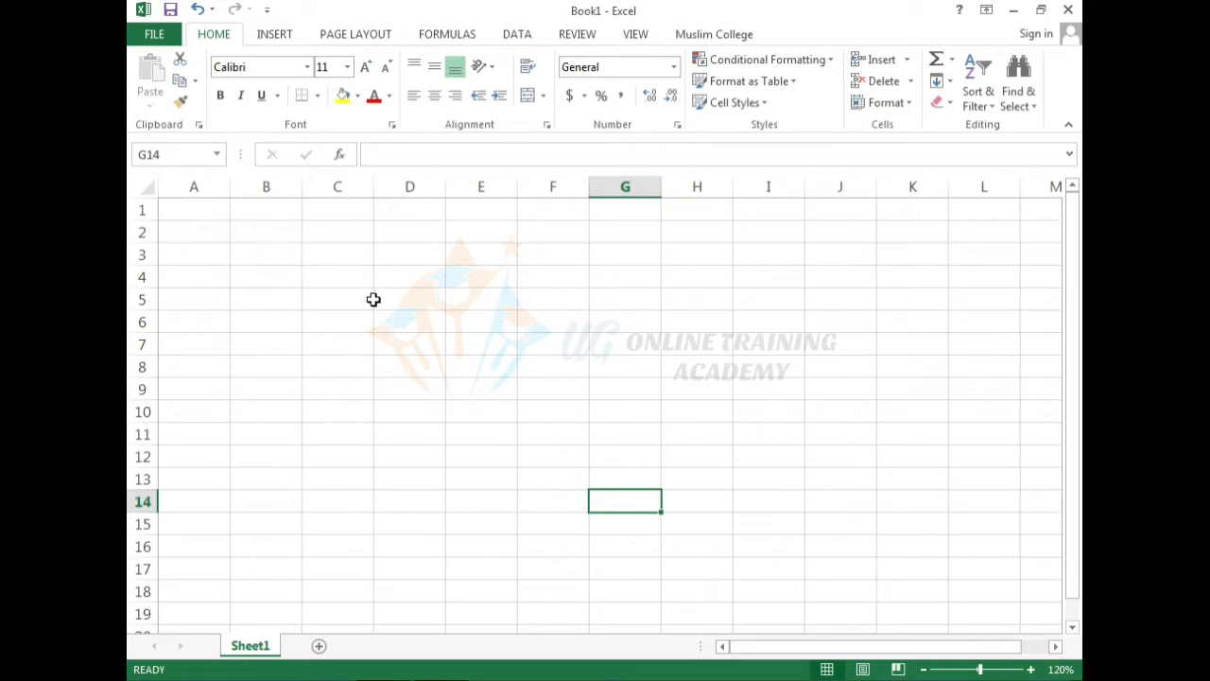
Enter the headers S.No, Name and ID in C4, D4 and E4.
{"action": "left_click", "coordinate": [349, 274]}
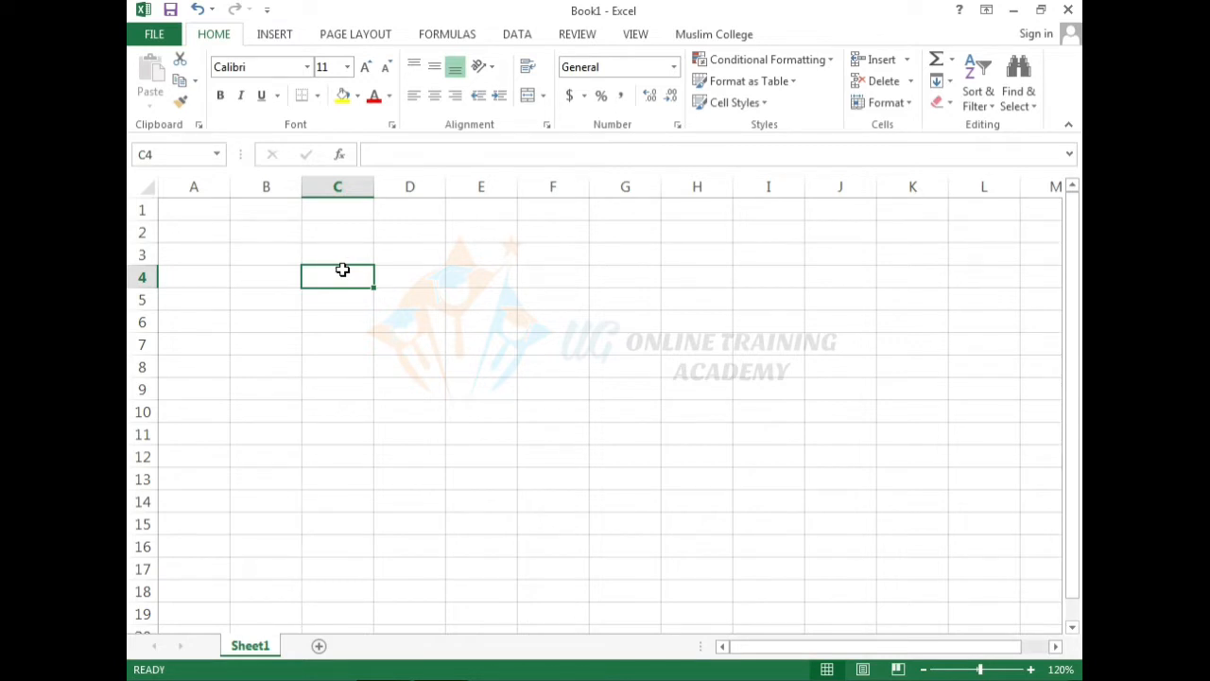
{"action": "type", "text": "S"}
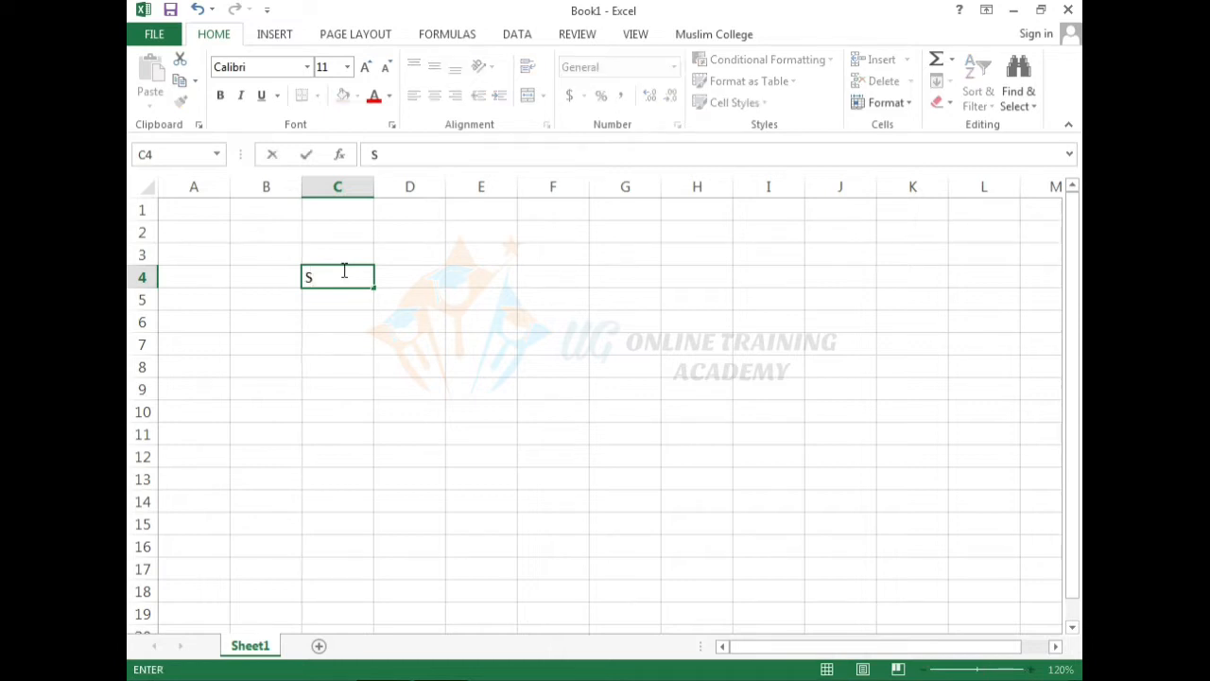
{"action": "type", "text": ".No"}
{"action": "key", "text": "Tab"}
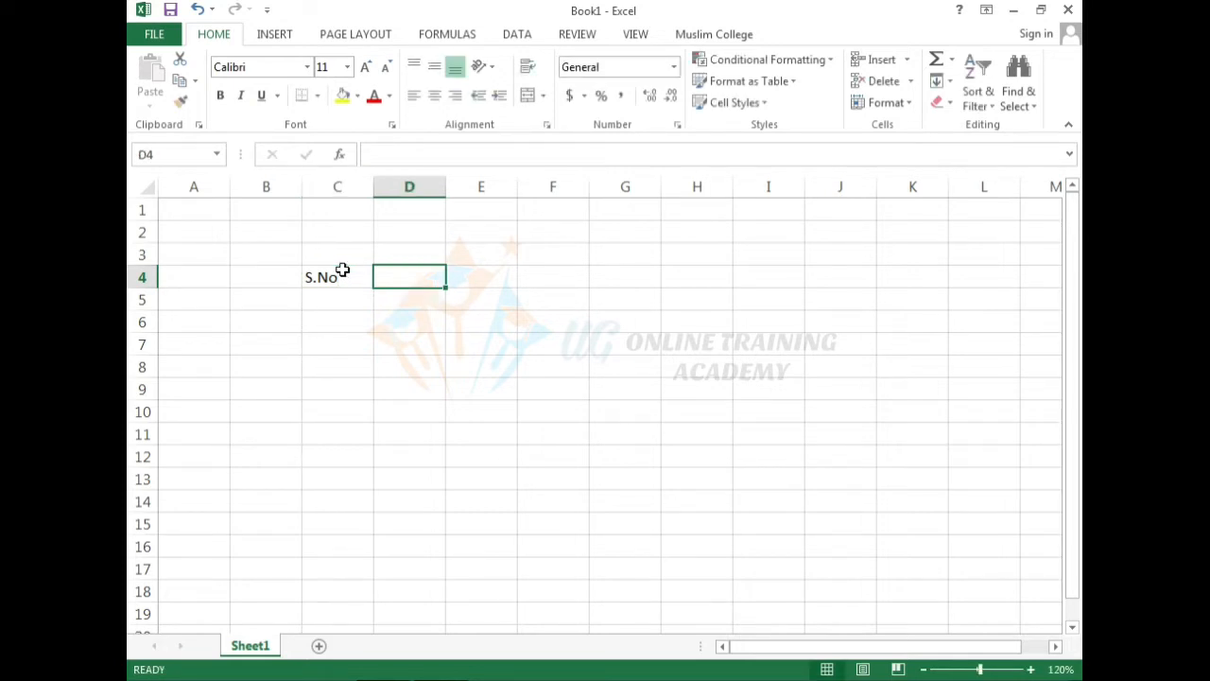
{"action": "type", "text": "Name"}
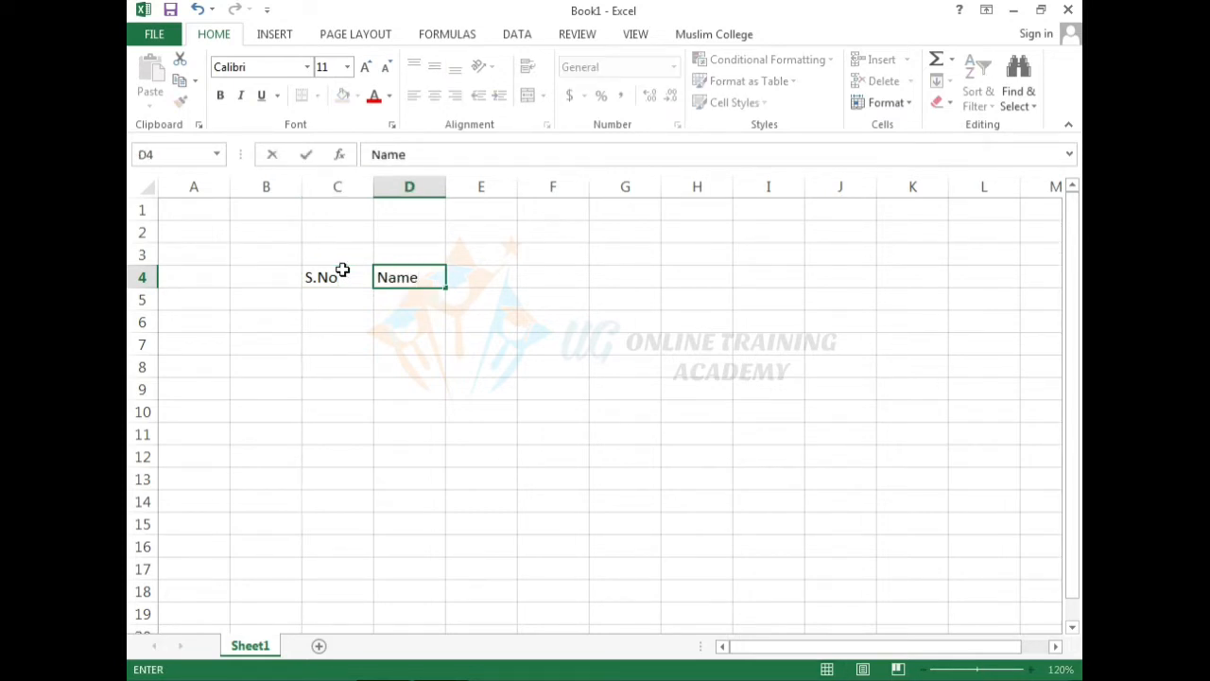
{"action": "key", "text": "Tab"}
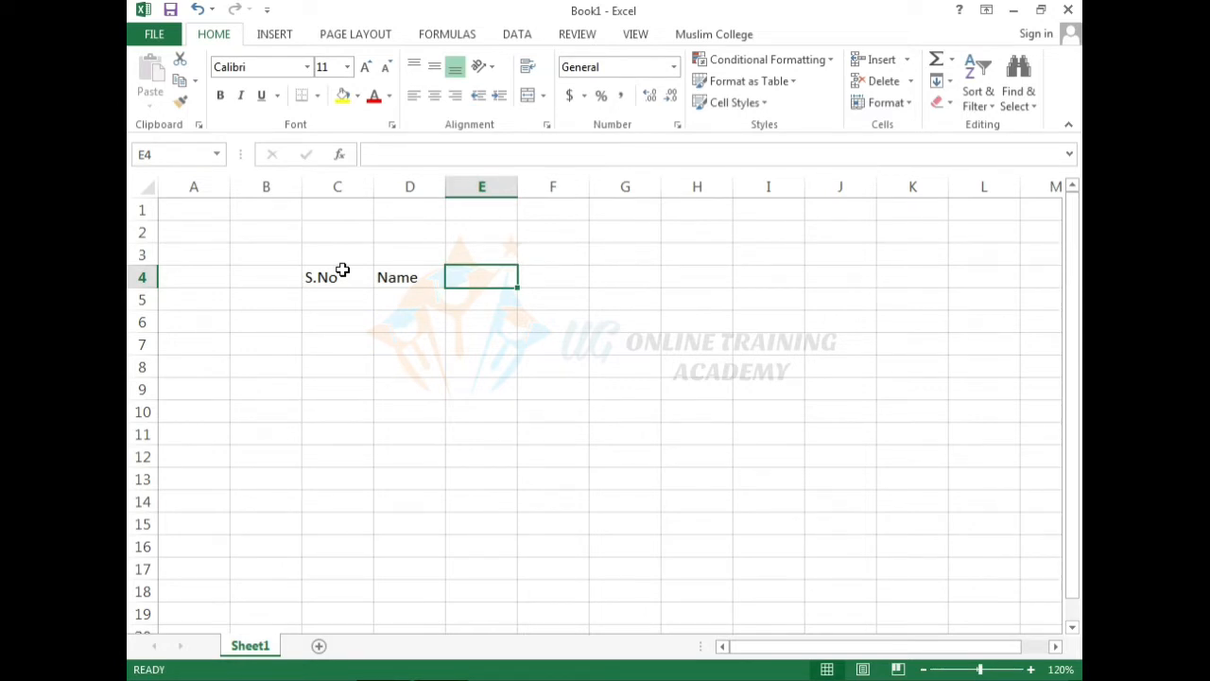
{"action": "type", "text": "ID"}
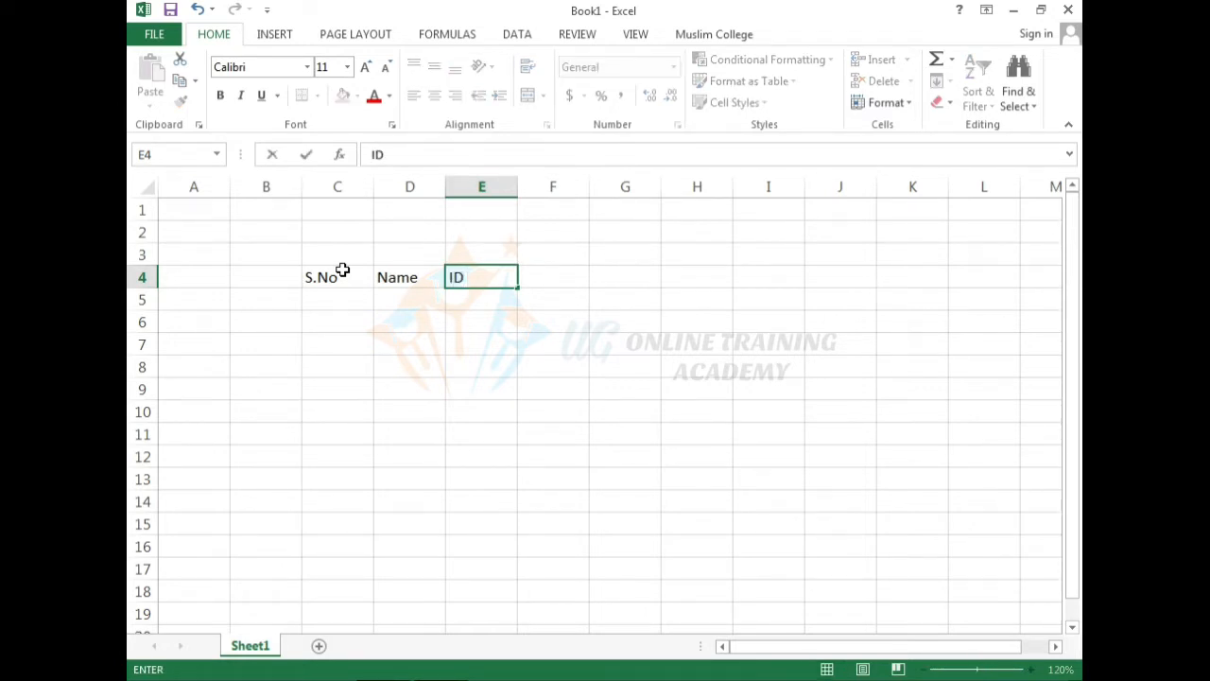
{"action": "key", "text": "Tab"}
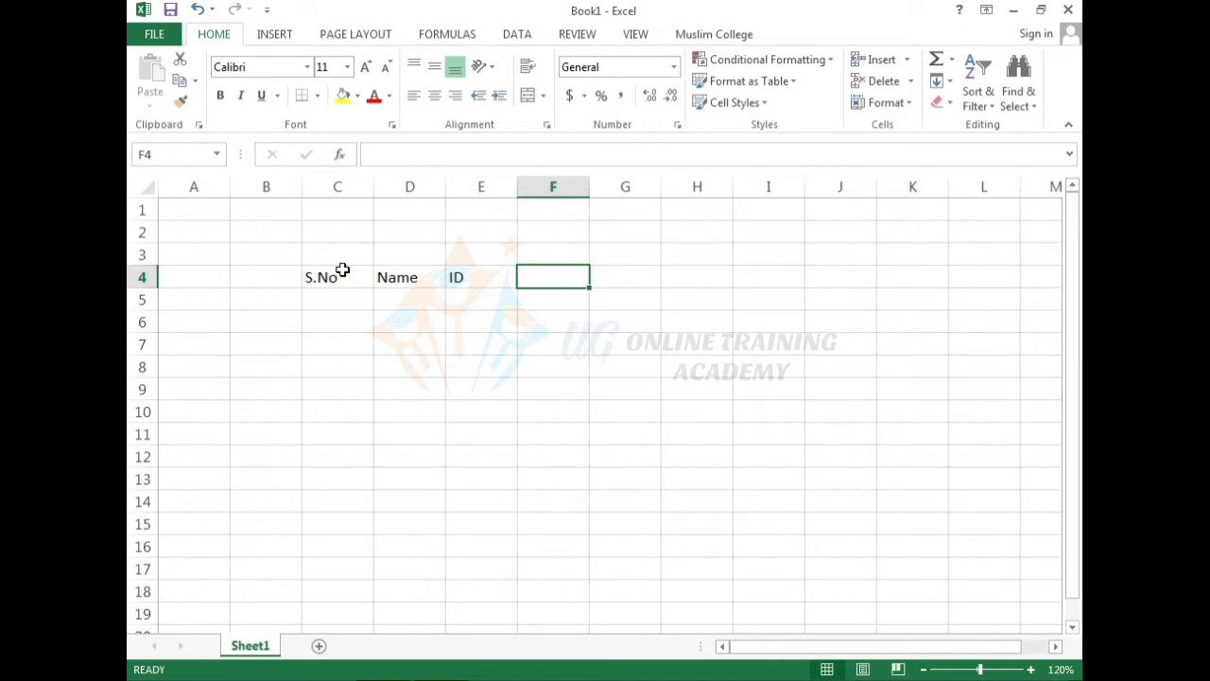
Decline the Sticky Keys prompt and return to cell F4.
{"action": "key", "text": "shift"}
{"action": "key", "text": "shift"}
{"action": "key", "text": "shift"}
{"action": "key", "text": "shift"}
{"action": "key", "text": "shift"}
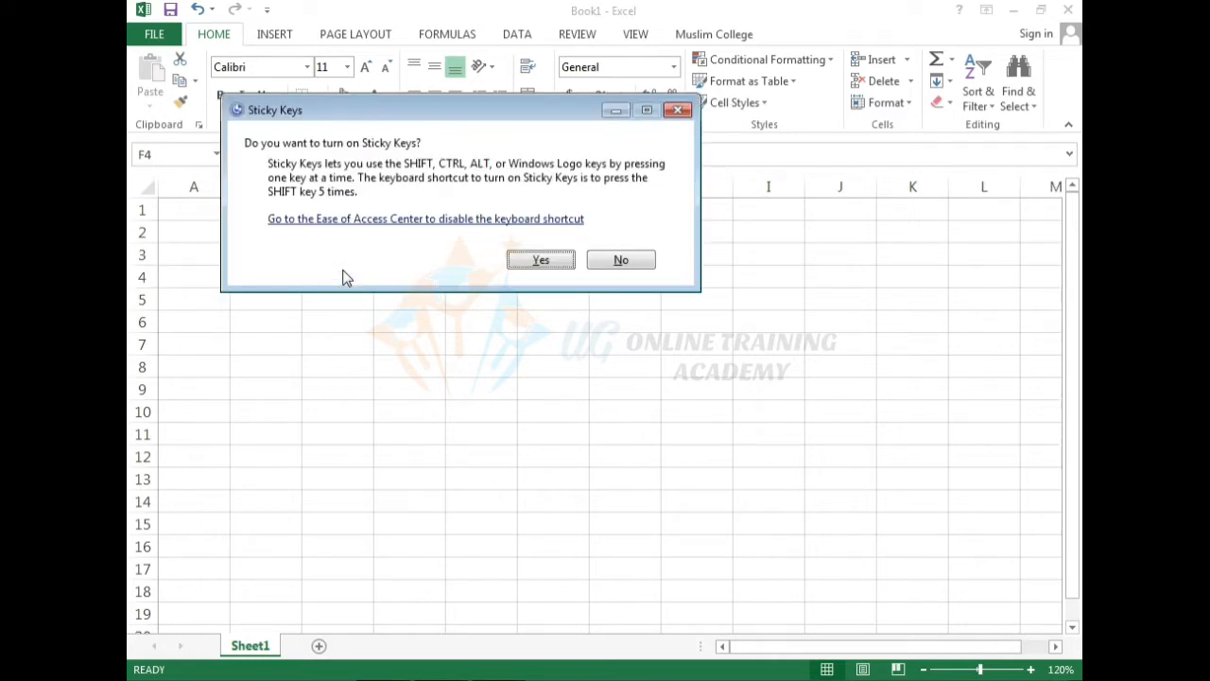
{"action": "left_click", "coordinate": [613, 263]}
{"action": "left_click", "coordinate": [563, 295]}
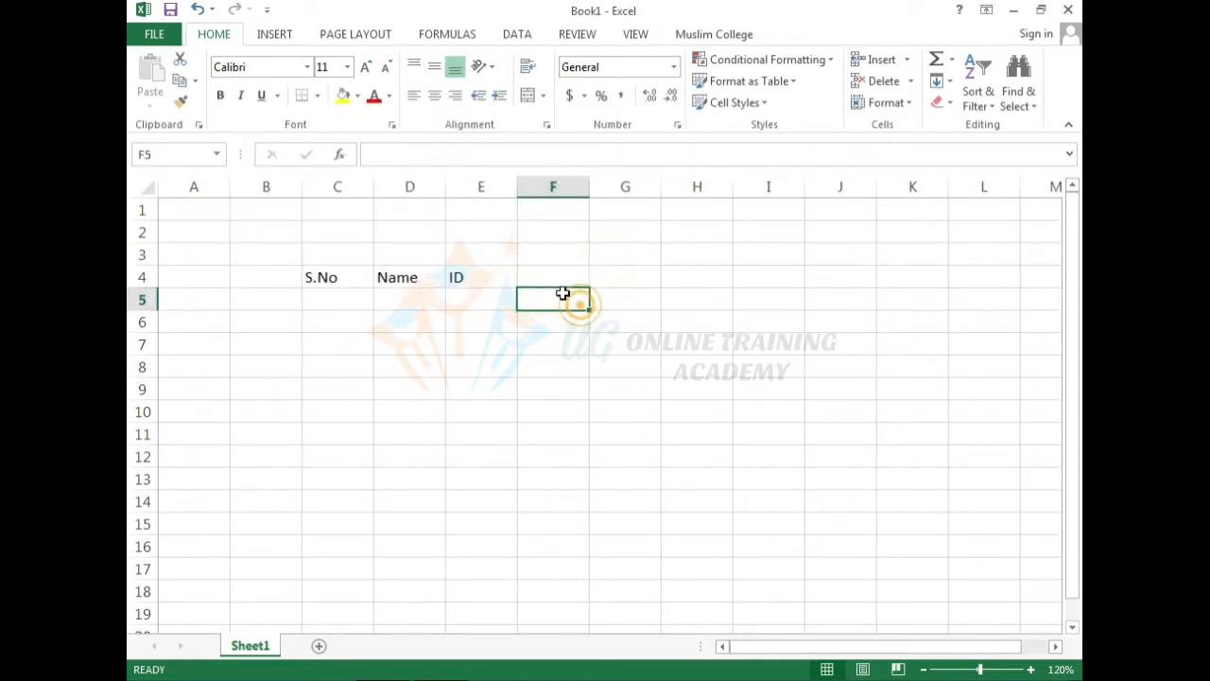
{"action": "left_click", "coordinate": [558, 275]}
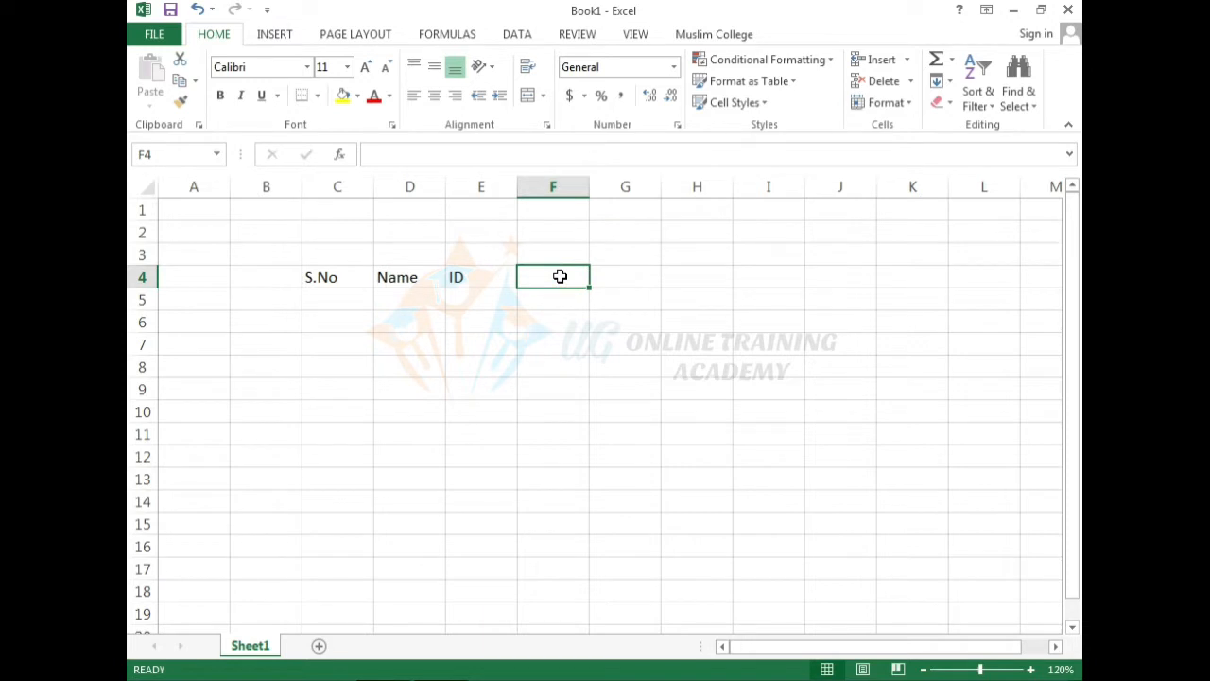
Enter Jan Sale in F4, wrapped so Sale sits under Jan.
{"action": "type", "text": "Jan"}
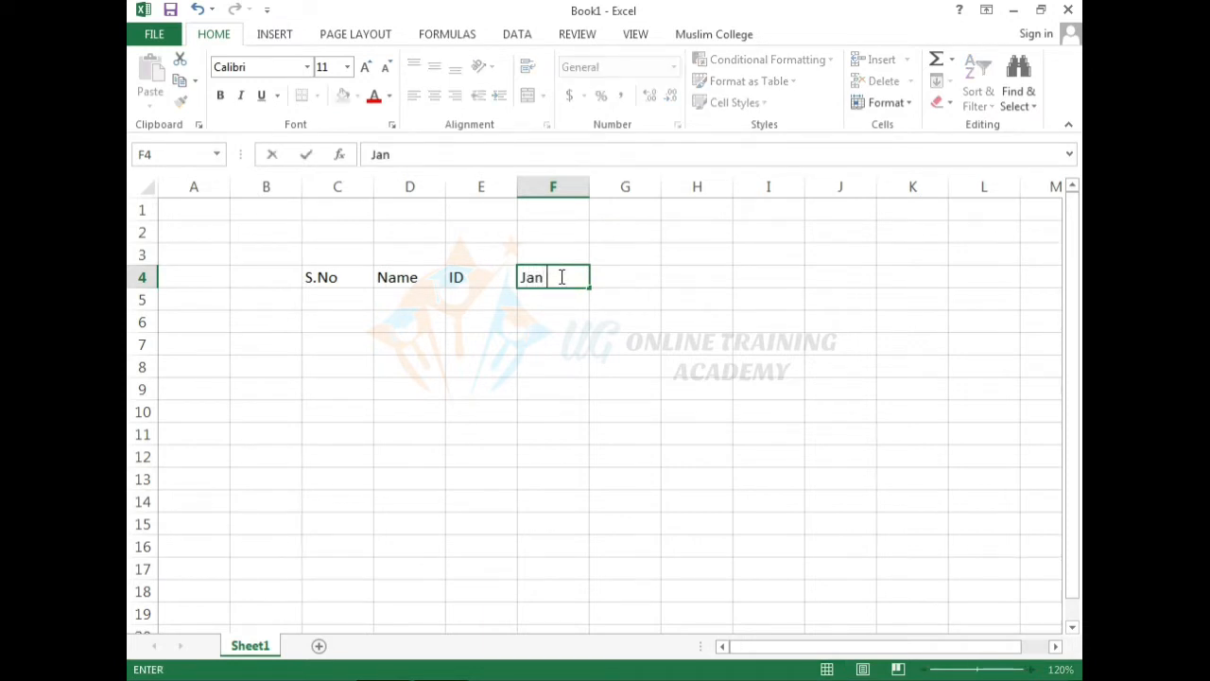
{"action": "type", "text": " Sale"}
{"action": "left_click", "coordinate": [545, 278]}
{"action": "key", "text": "alt+Return"}
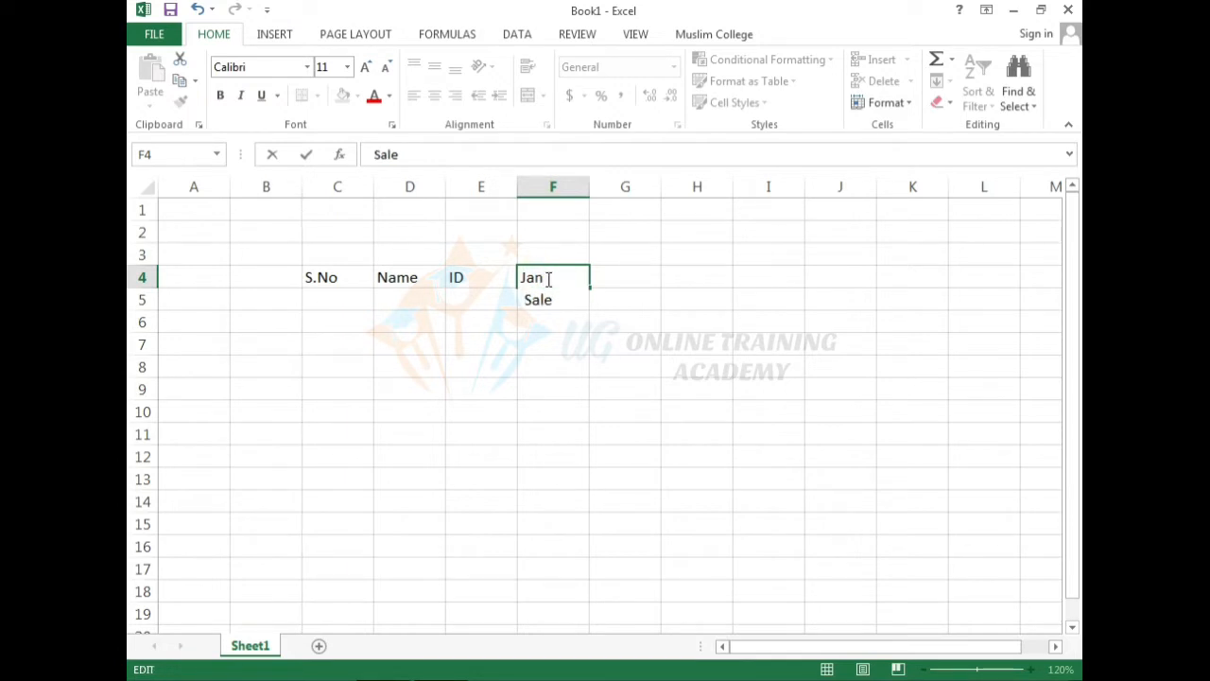
{"action": "left_click", "coordinate": [605, 310]}
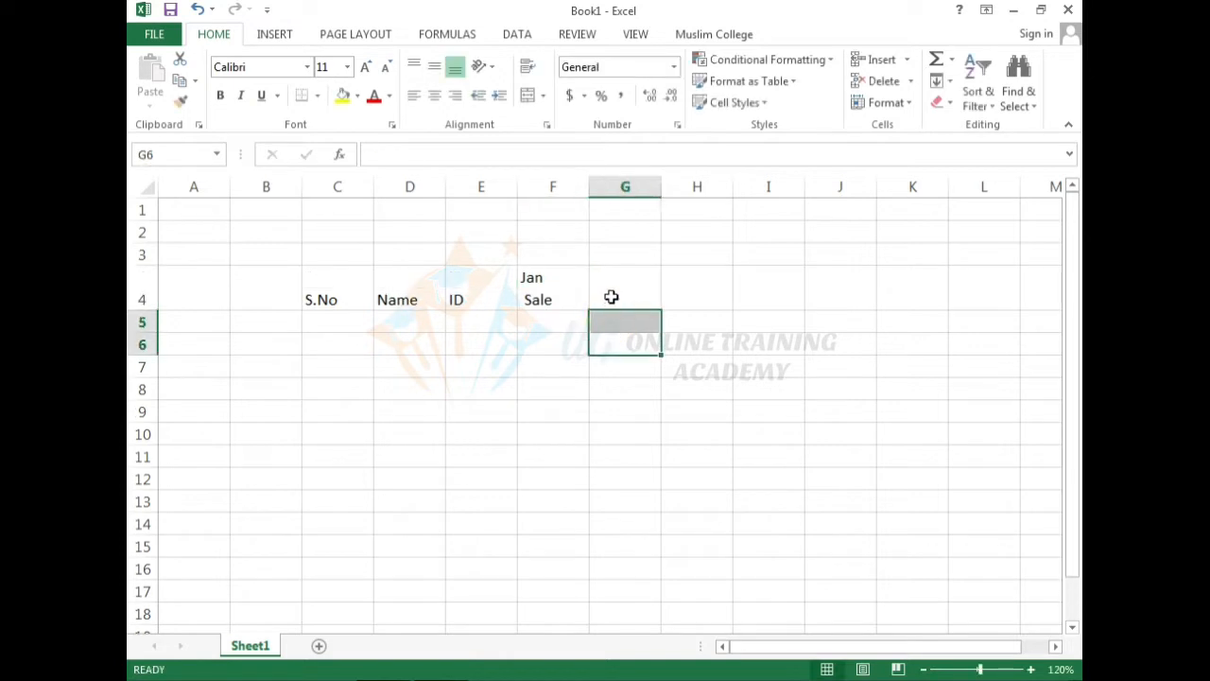
{"action": "left_click", "coordinate": [529, 301]}
{"action": "double_click", "coordinate": [530, 301]}
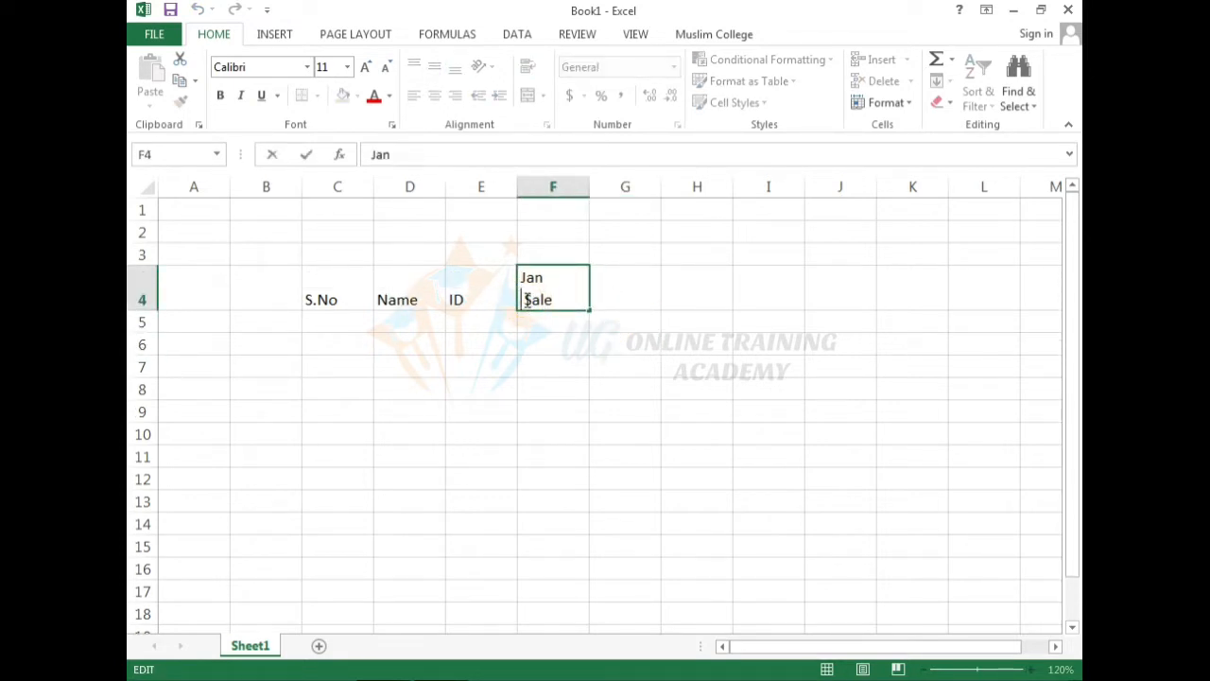
{"action": "key", "text": "BackSpace"}
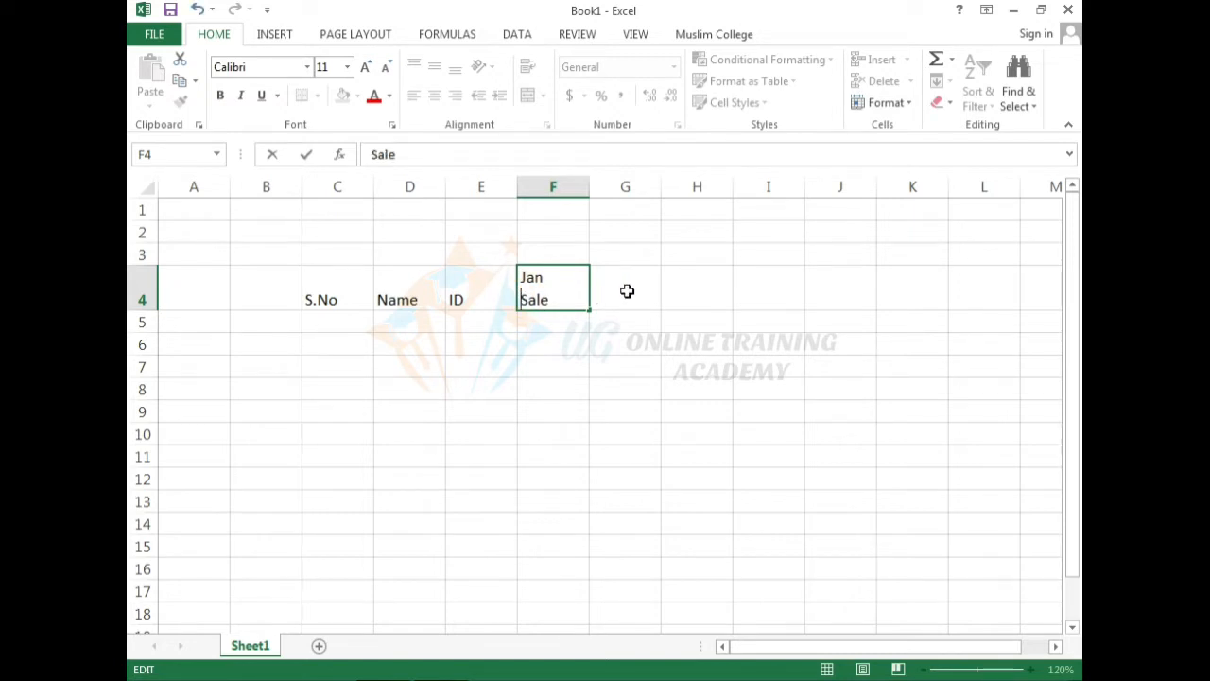
{"action": "left_click", "coordinate": [627, 291]}
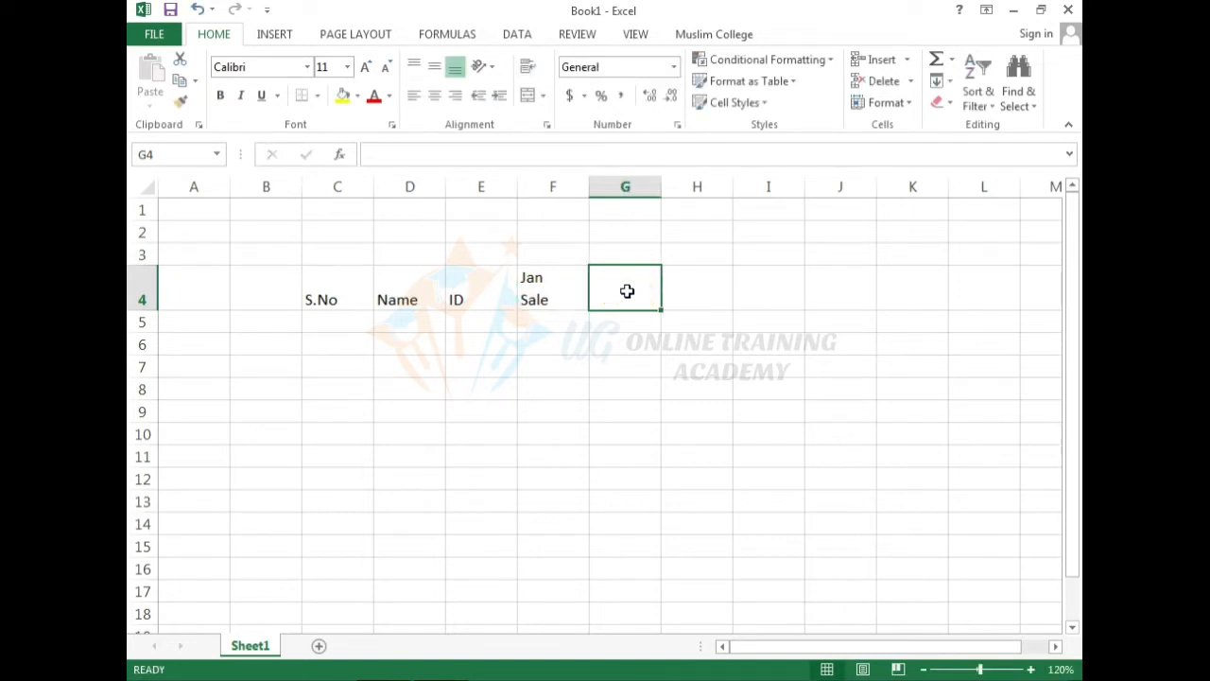
Enter Feb Sale in G4, split onto two lines.
{"action": "type", "text": "Feb"}
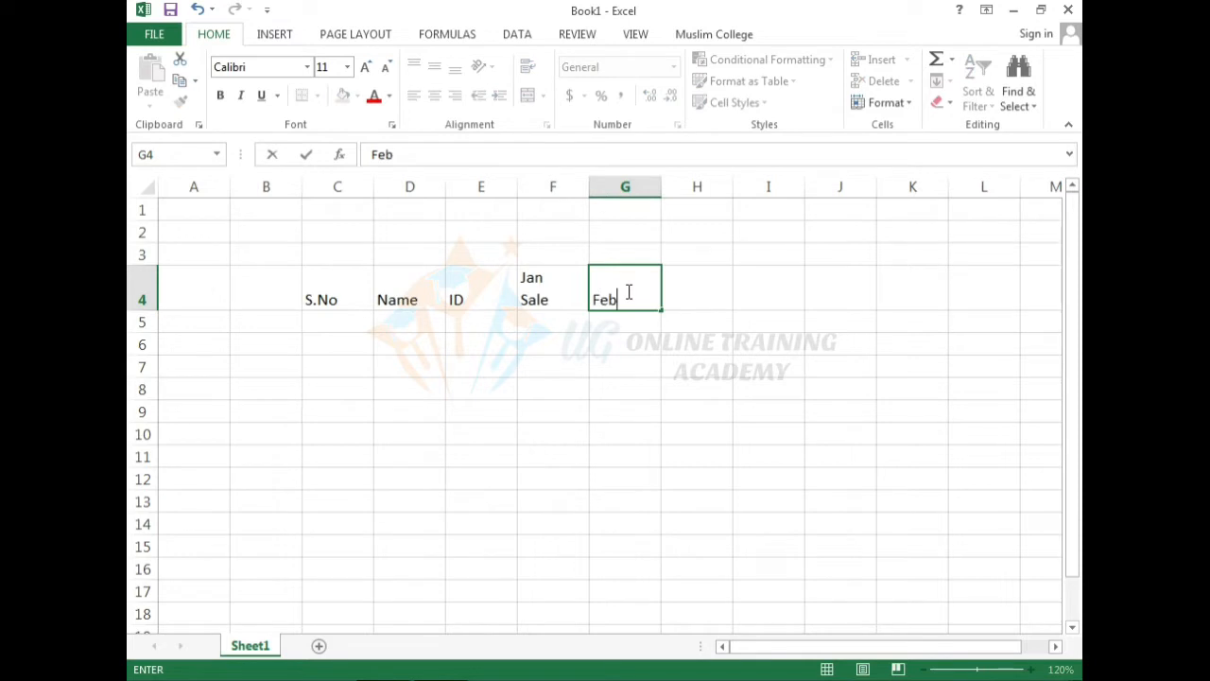
{"action": "type", "text": " Sale"}
{"action": "key", "text": "Left"}
{"action": "key", "text": "Left"}
{"action": "key", "text": "Right"}
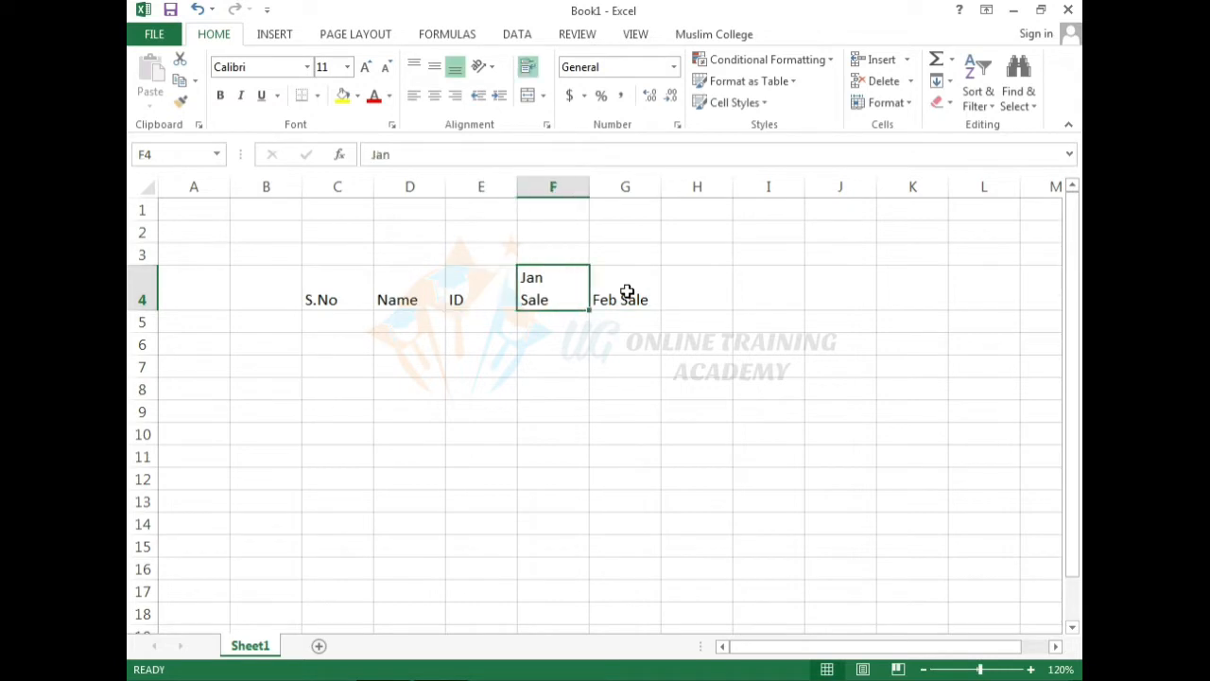
{"action": "double_click", "coordinate": [624, 298]}
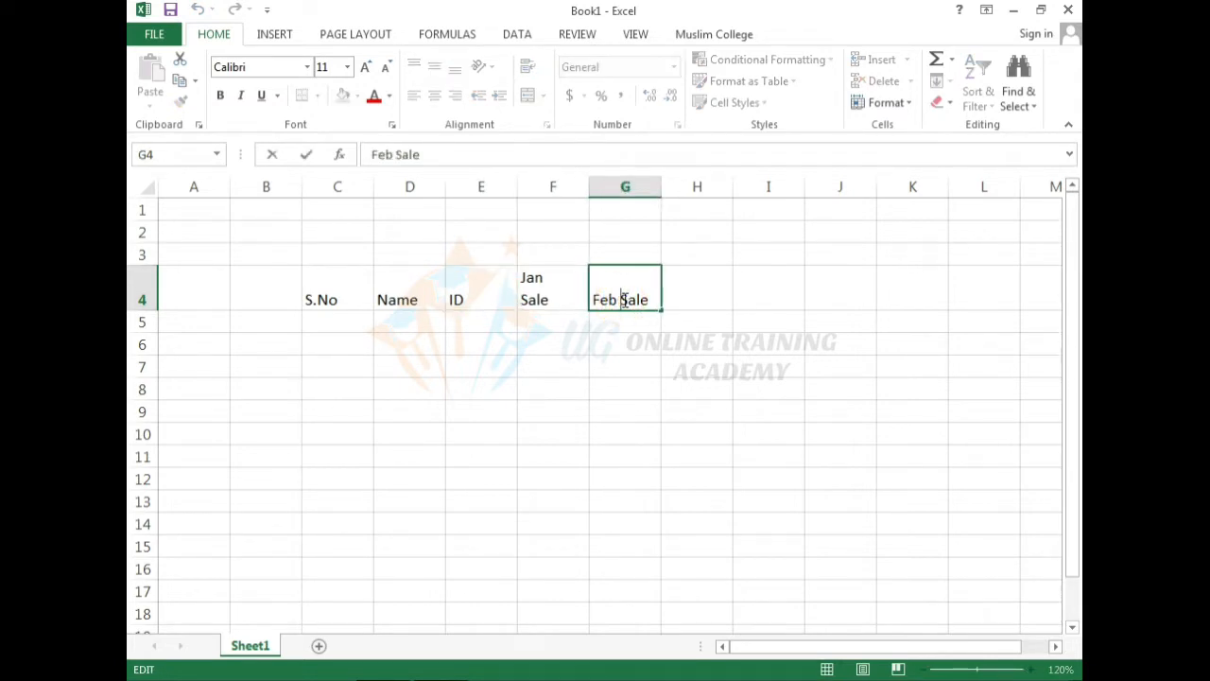
{"action": "key", "text": "alt+Return"}
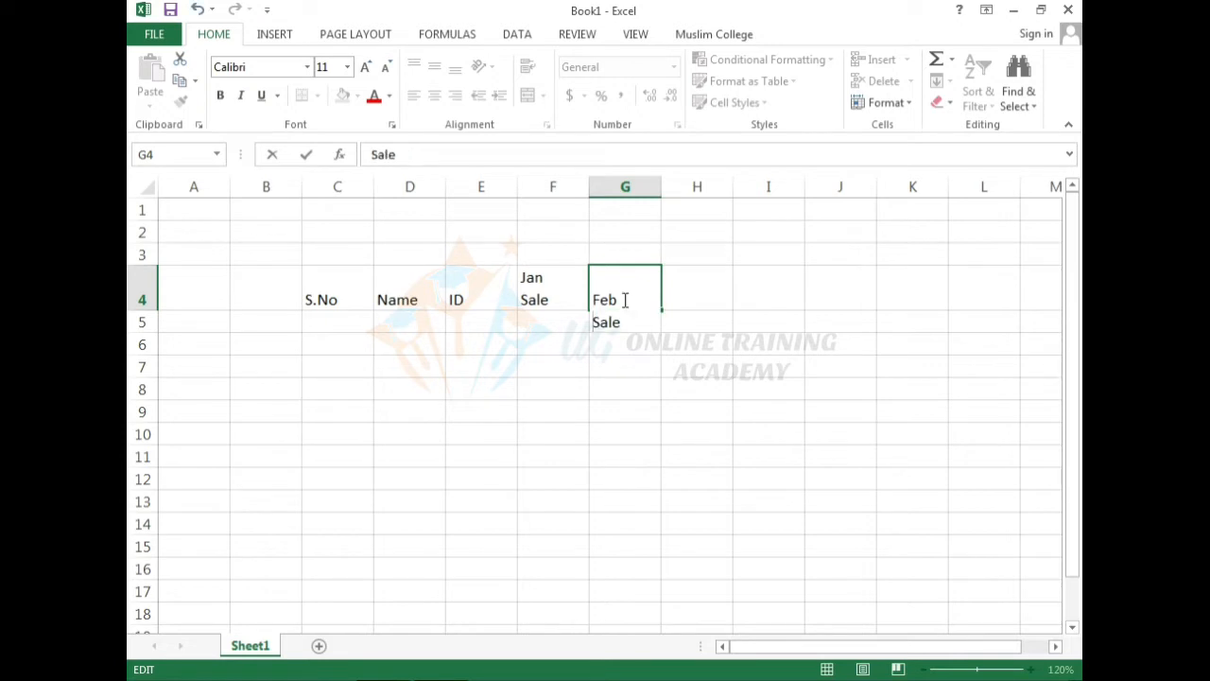
{"action": "left_click", "coordinate": [679, 321]}
Enter the heading Mar Sale in H4.
{"action": "left_click", "coordinate": [690, 292]}
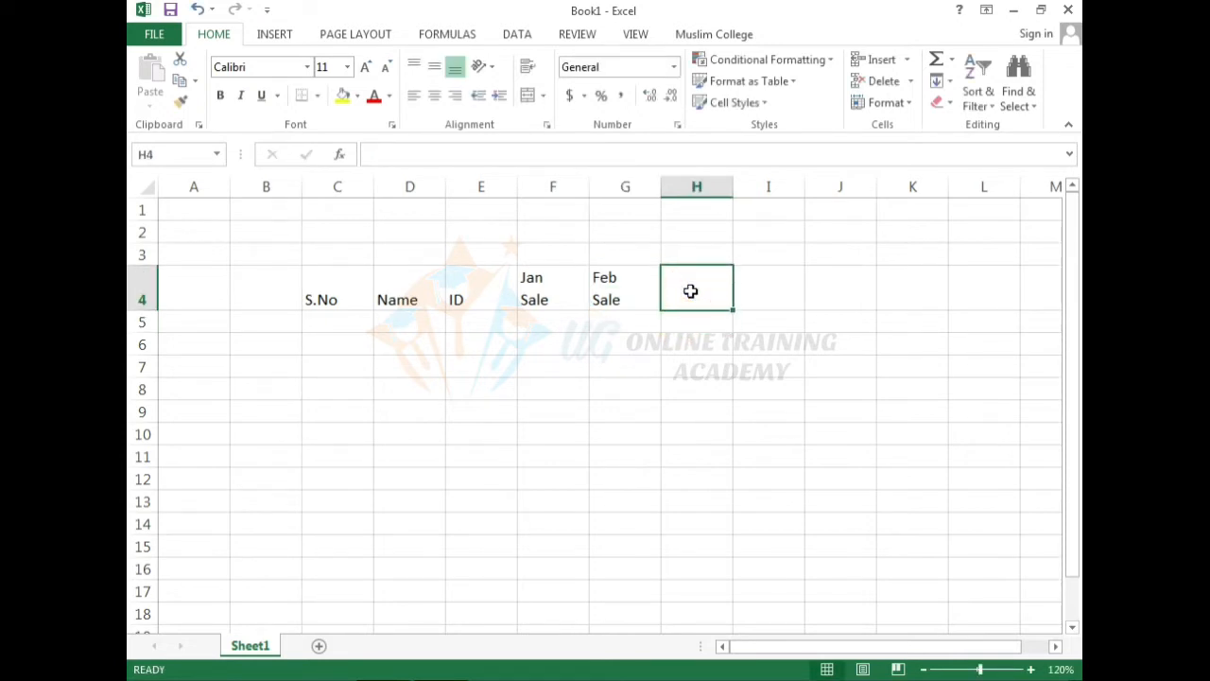
{"action": "type", "text": "Mar"}
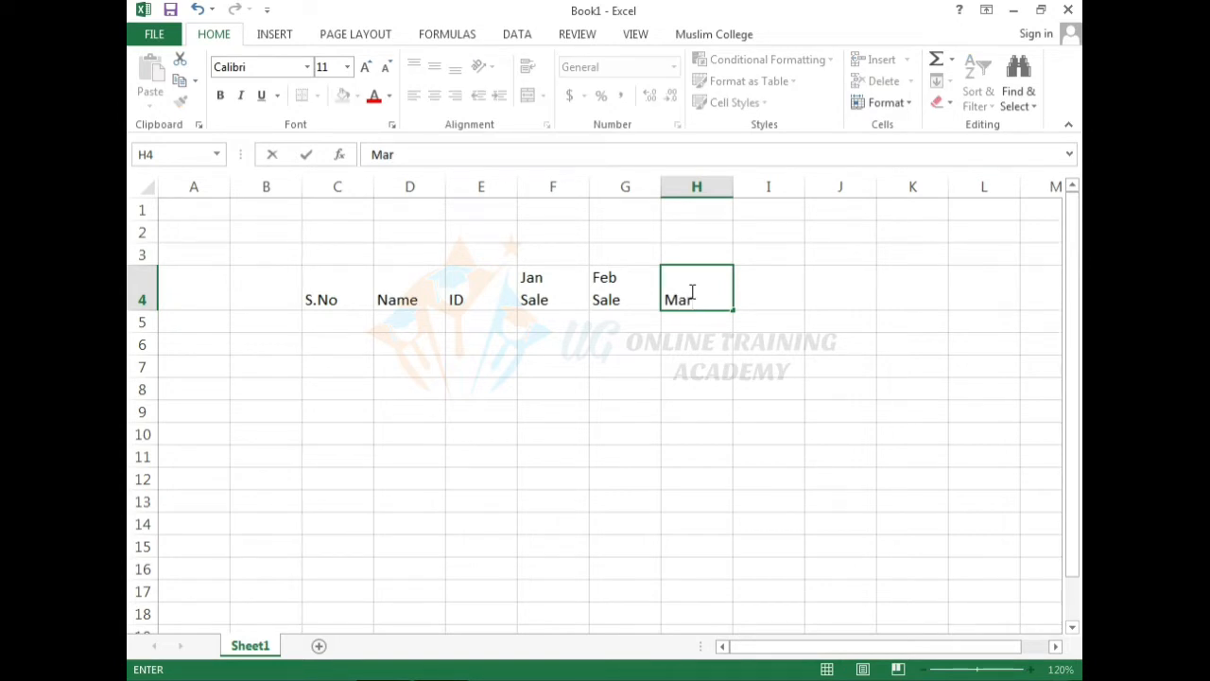
{"action": "type", "text": "Sale"}
{"action": "key", "text": "Tab"}
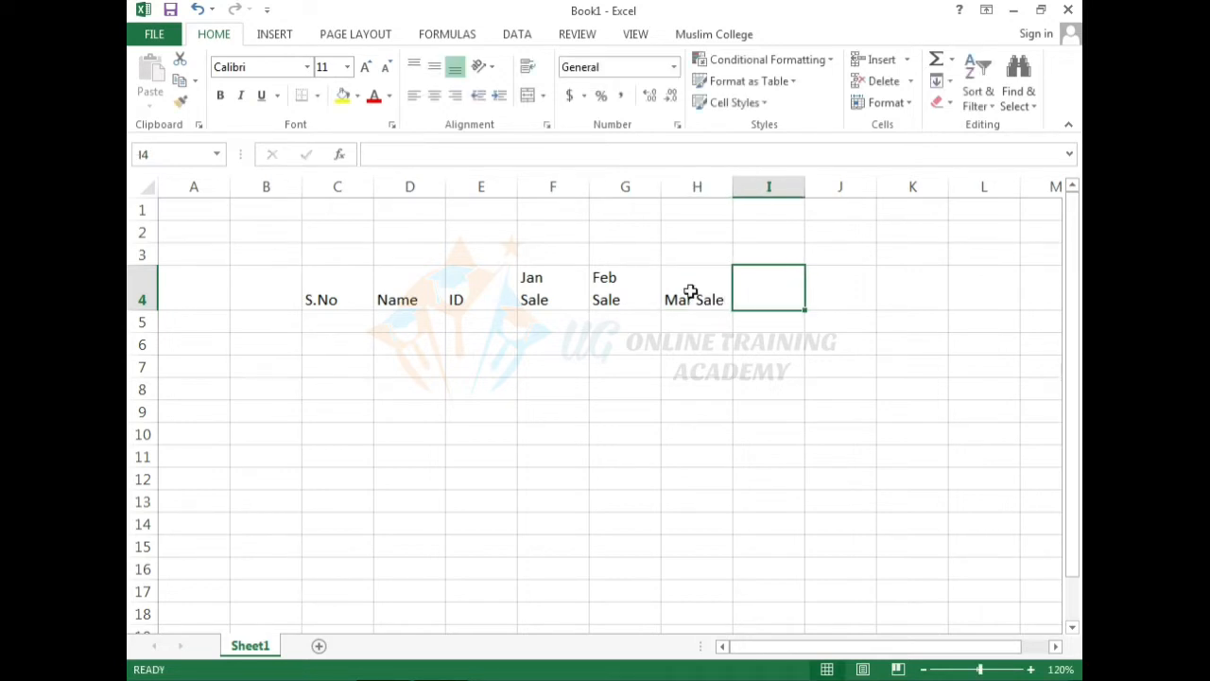
Add the headers April Sale in I4 and June Sale in J4.
{"action": "type", "text": "Ap"}
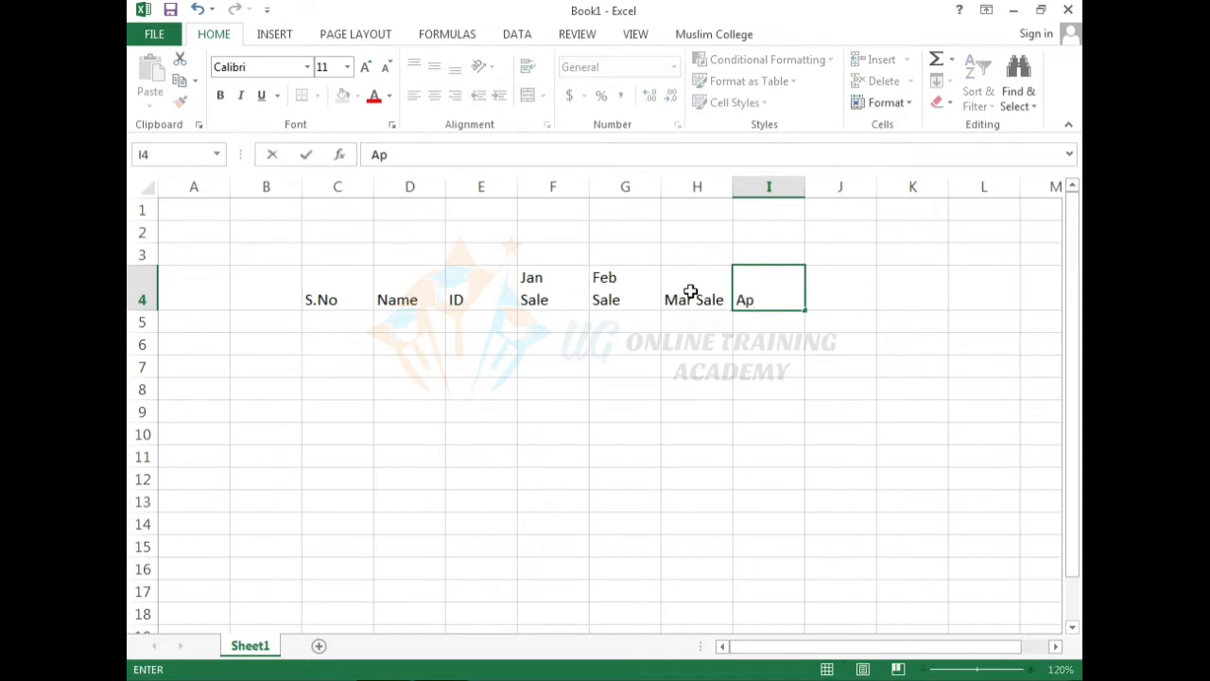
{"action": "type", "text": "ril Sale"}
{"action": "key", "text": "Tab"}
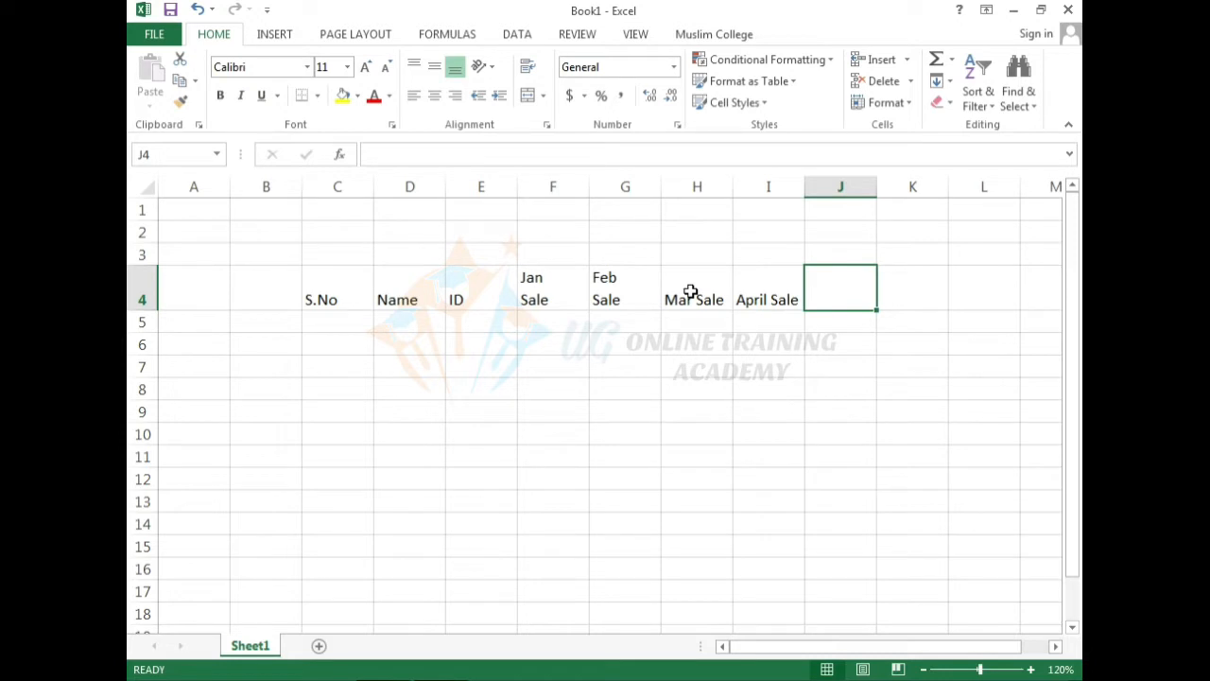
{"action": "type", "text": "Jun"}
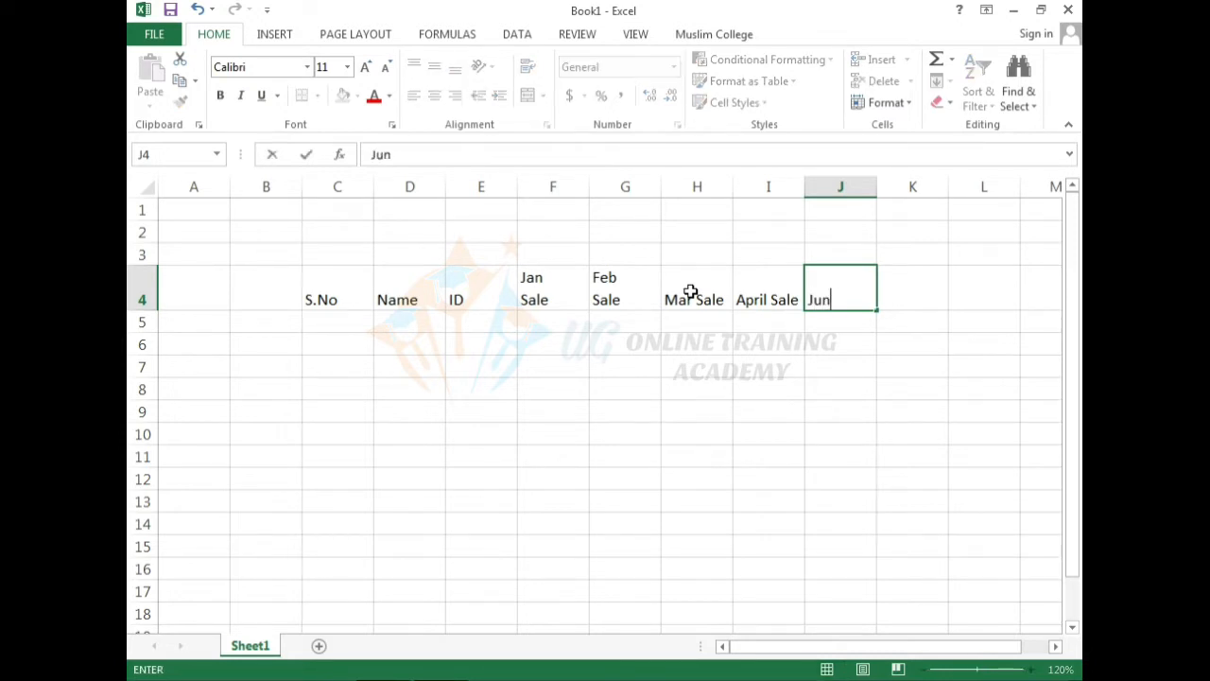
{"action": "type", "text": "e Sale"}
{"action": "left_click", "coordinate": [695, 299]}
Wrap Mar Sale, April Sale and June Sale onto two lines, month above Sale.
{"action": "double_click", "coordinate": [698, 300]}
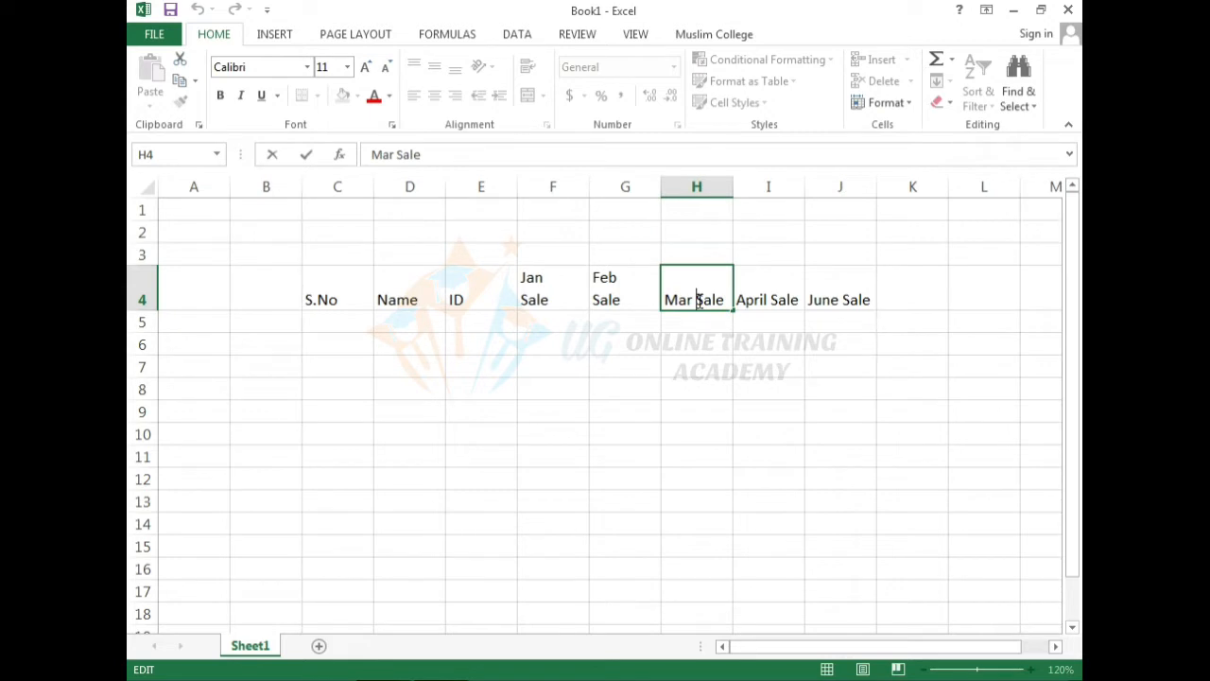
{"action": "key", "text": "alt+Return"}
{"action": "left_click", "coordinate": [763, 297]}
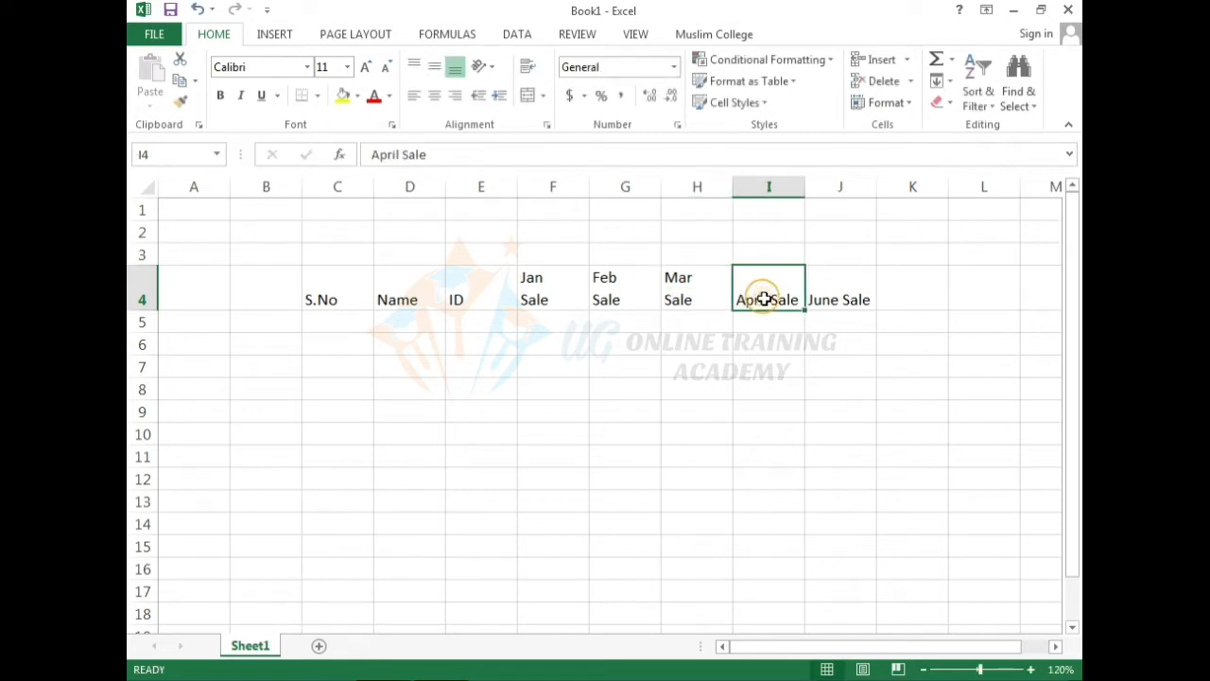
{"action": "double_click", "coordinate": [771, 300]}
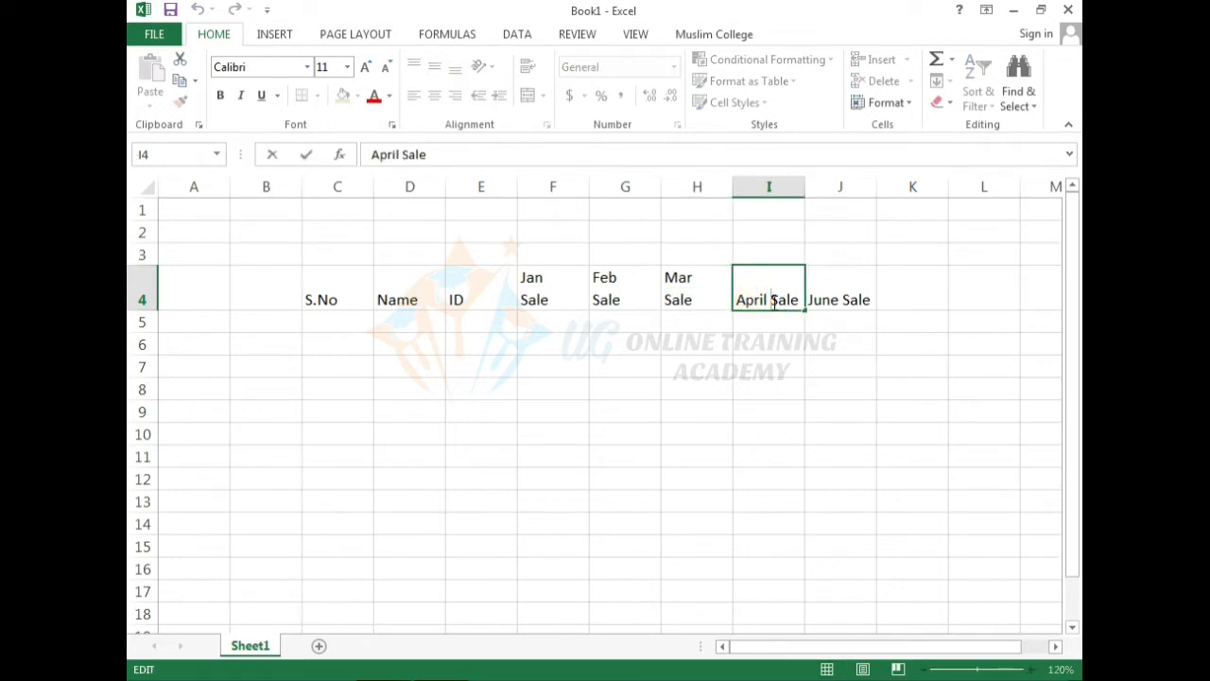
{"action": "key", "text": "alt+Return"}
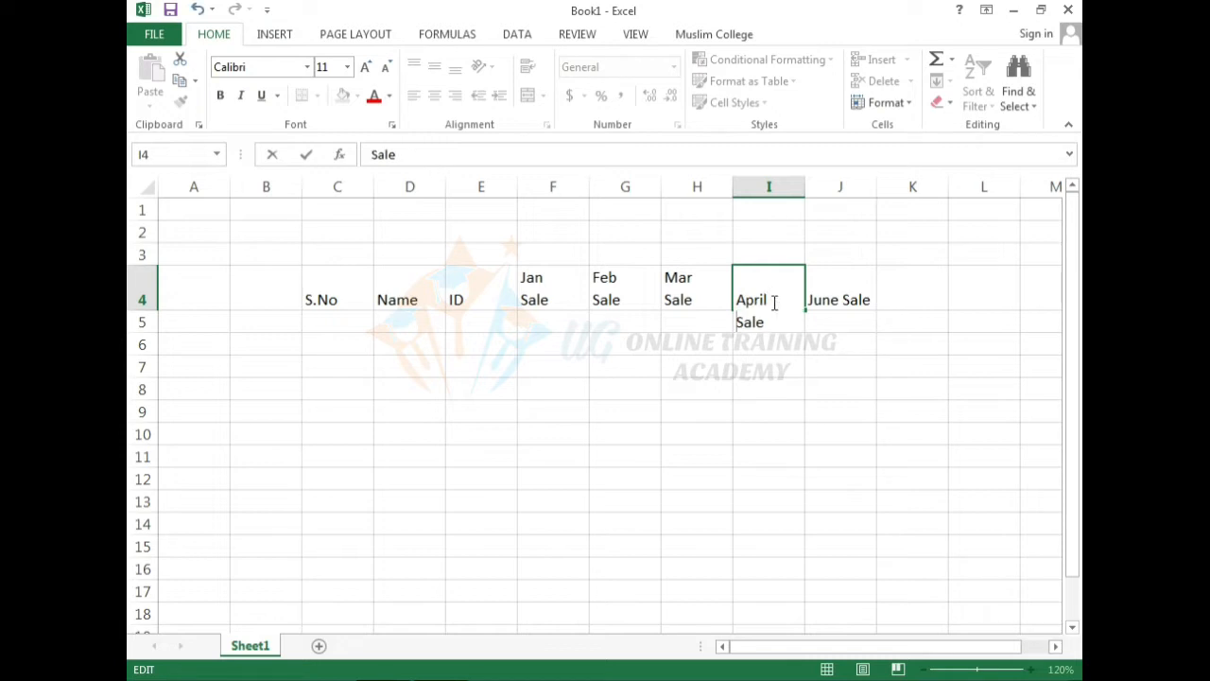
{"action": "double_click", "coordinate": [842, 299]}
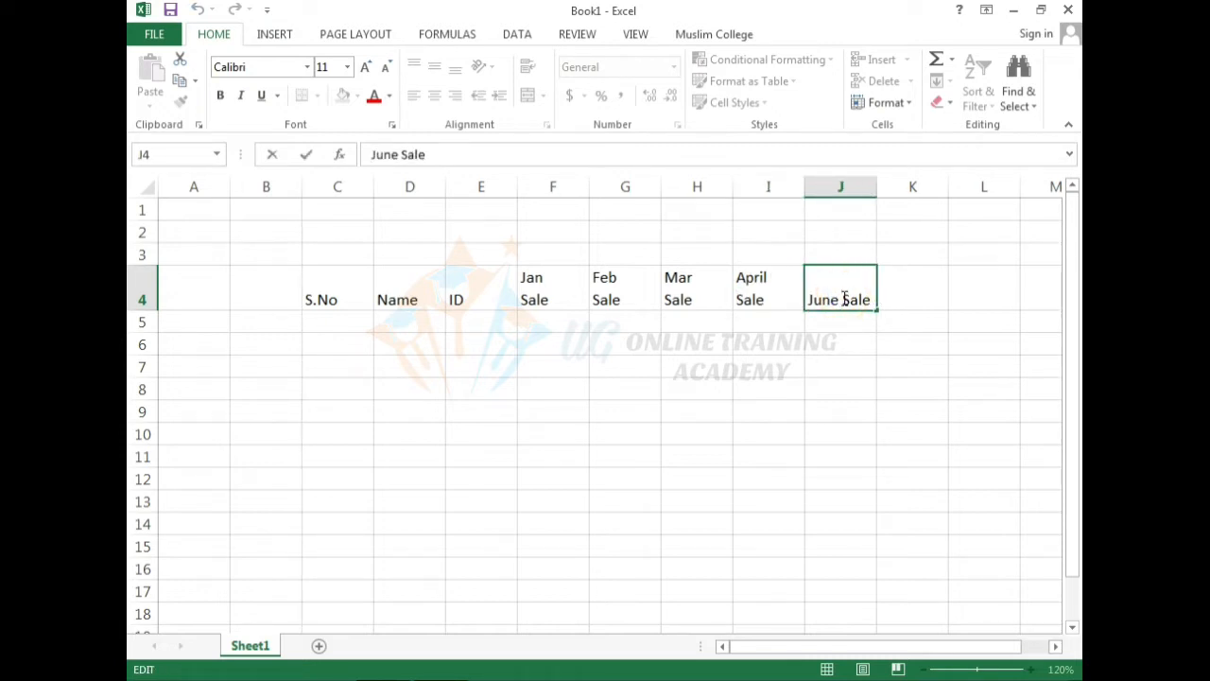
{"action": "key", "text": "alt+Return"}
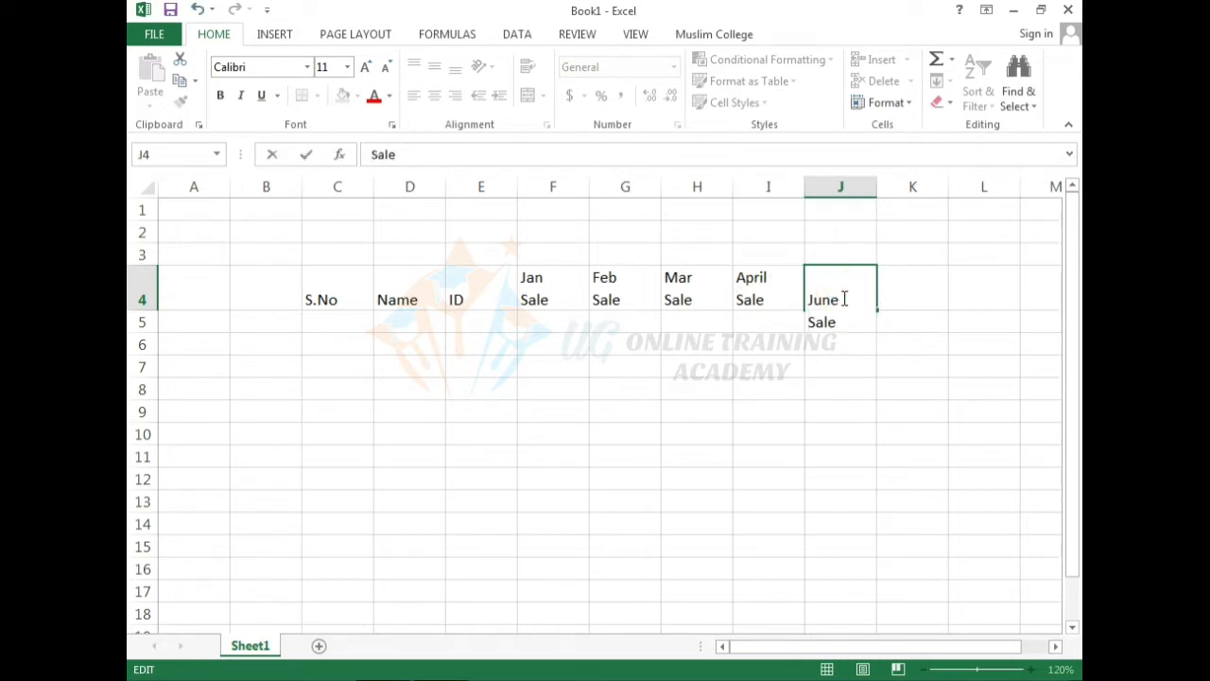
{"action": "left_click", "coordinate": [754, 362]}
{"action": "left_click", "coordinate": [842, 300]}
{"action": "left_click", "coordinate": [912, 297]}
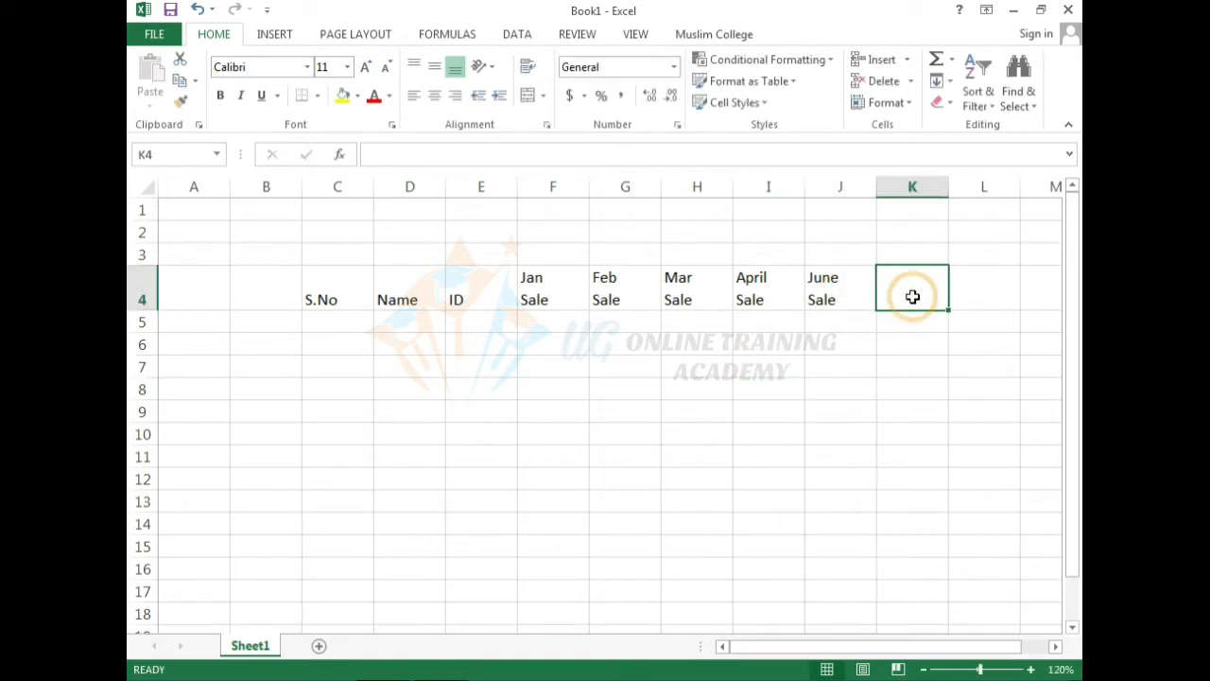
Type Average into K4, correcting the typos, and select the header row C4:K4.
{"action": "left_click_drag", "start_coordinate": [914, 649], "coordinate": [925, 562]}
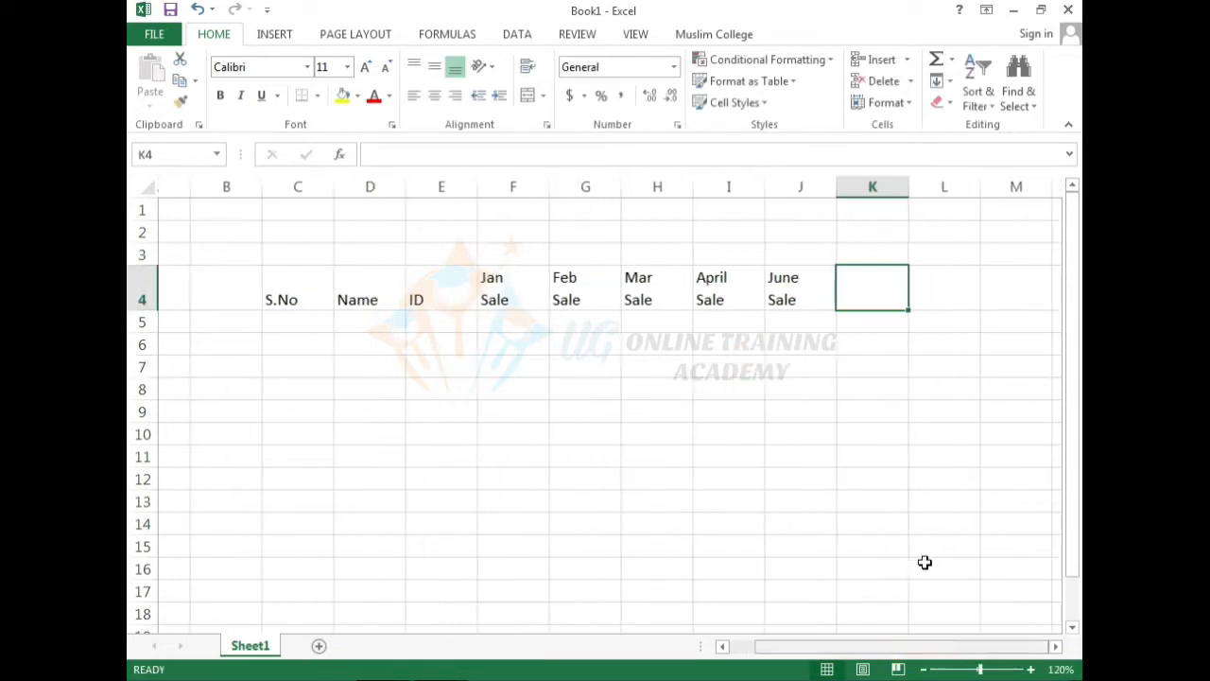
{"action": "left_click", "coordinate": [835, 326]}
{"action": "left_click", "coordinate": [836, 292]}
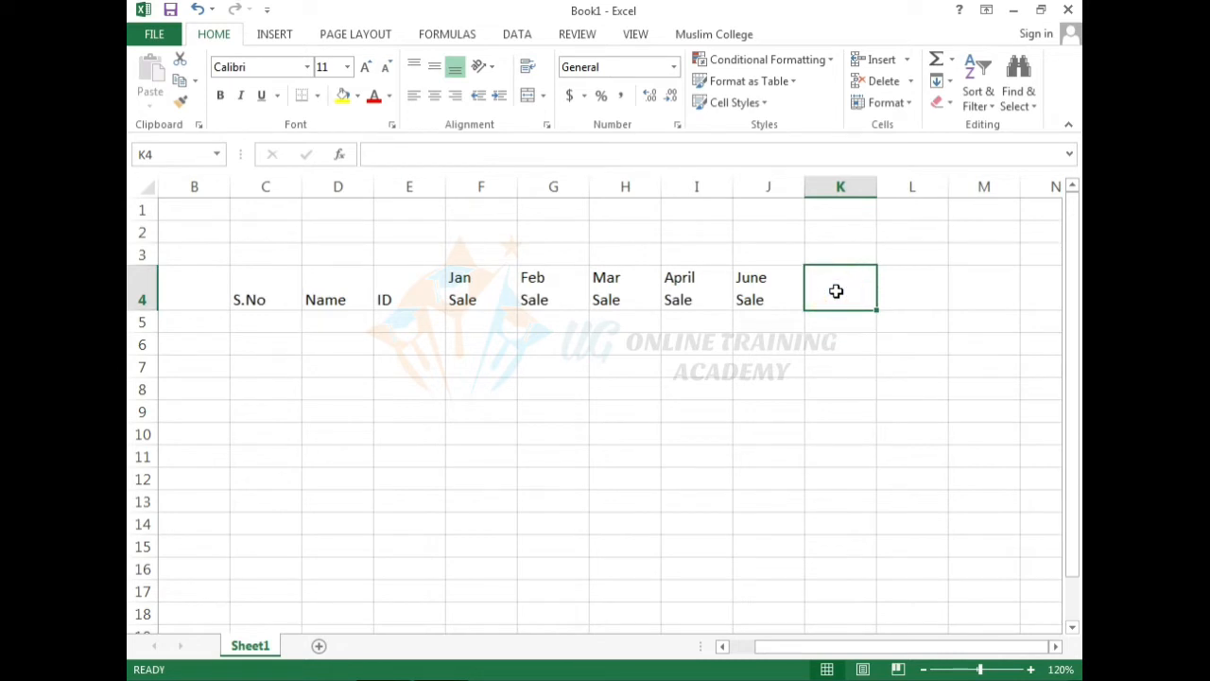
{"action": "type", "text": "A"}
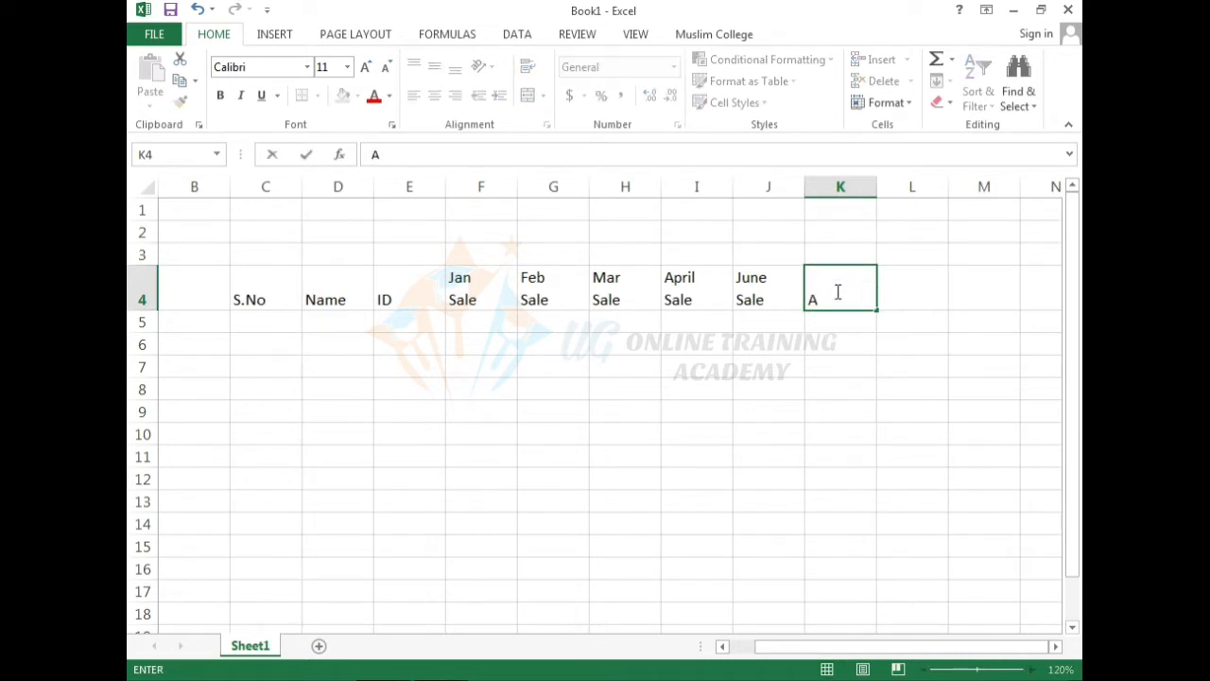
{"action": "type", "text": "y"}
{"action": "key", "text": "BackSpace"}
{"action": "type", "text": "rrage"}
{"action": "left_click", "coordinate": [834, 299]}
{"action": "key", "text": "BackSpace"}
{"action": "left_click", "coordinate": [854, 344]}
{"action": "left_click", "coordinate": [853, 300]}
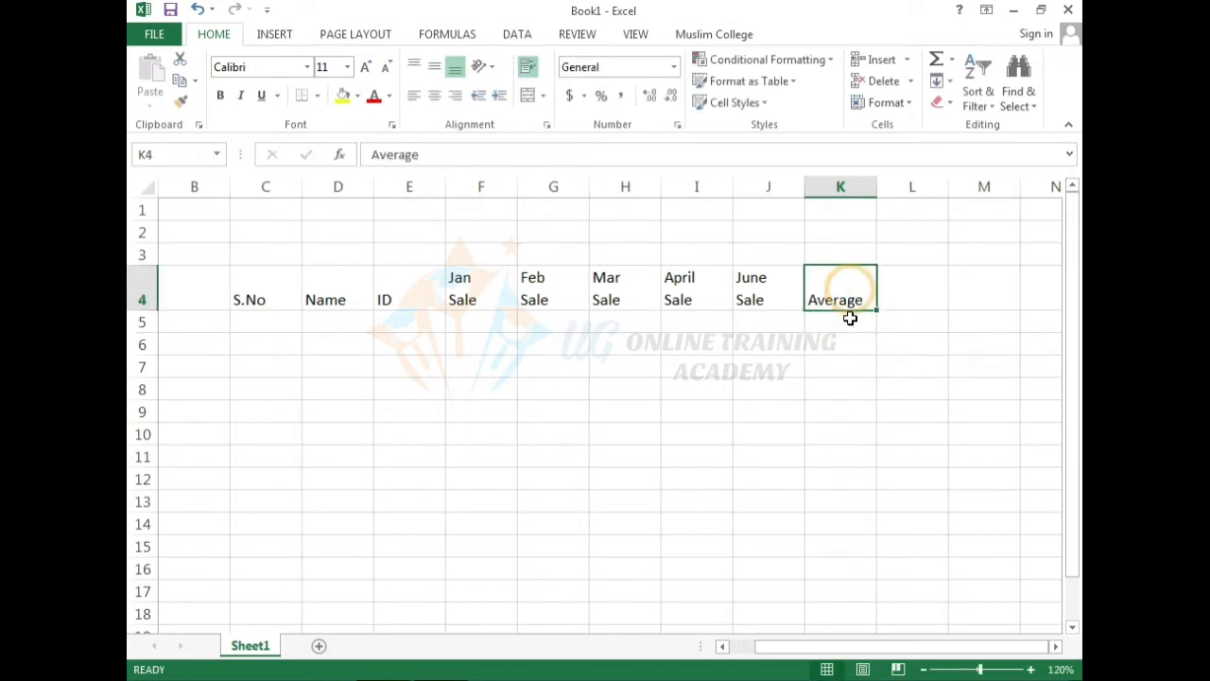
{"action": "left_click_drag", "start_coordinate": [257, 296], "coordinate": [821, 292]}
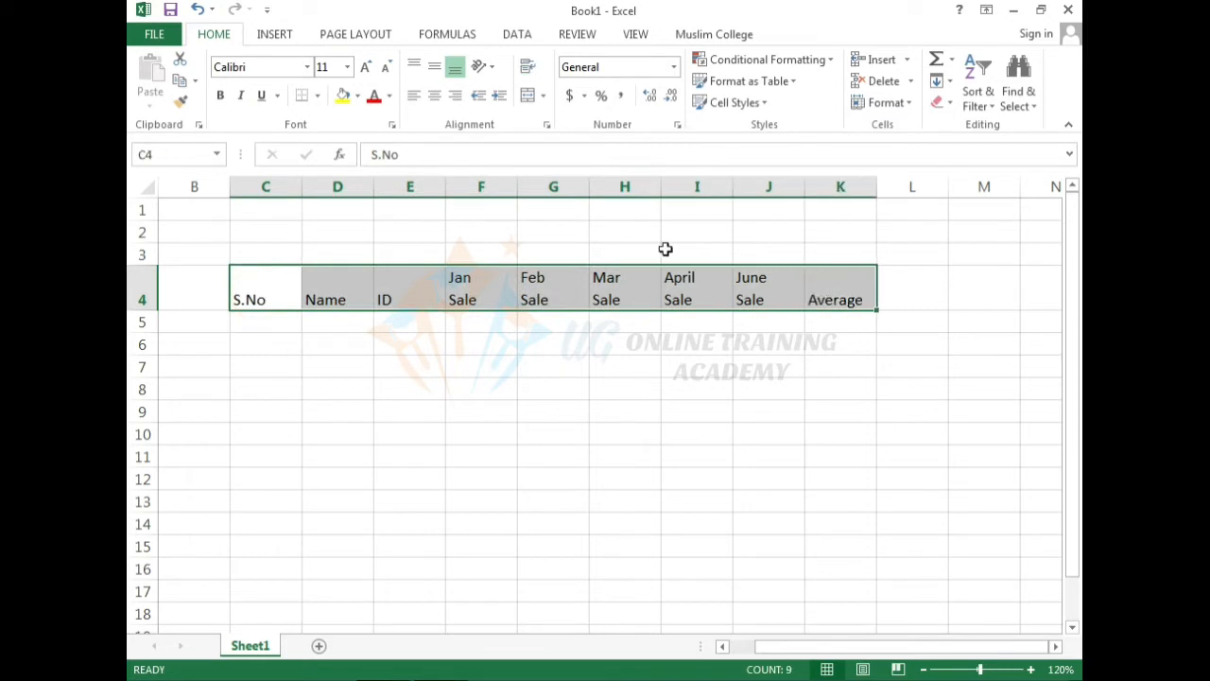
Apply Center and Middle Align to the headers in C4:K4.
{"action": "left_click", "coordinate": [434, 95]}
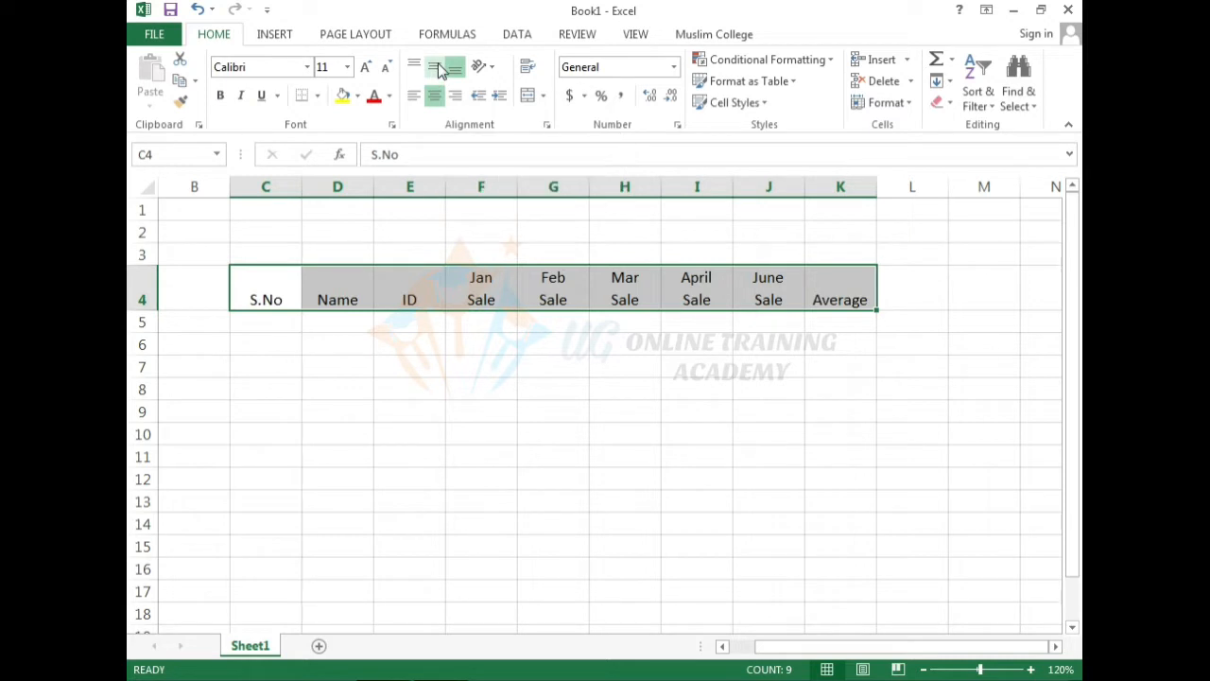
{"action": "left_click", "coordinate": [437, 67]}
{"action": "left_click", "coordinate": [642, 366]}
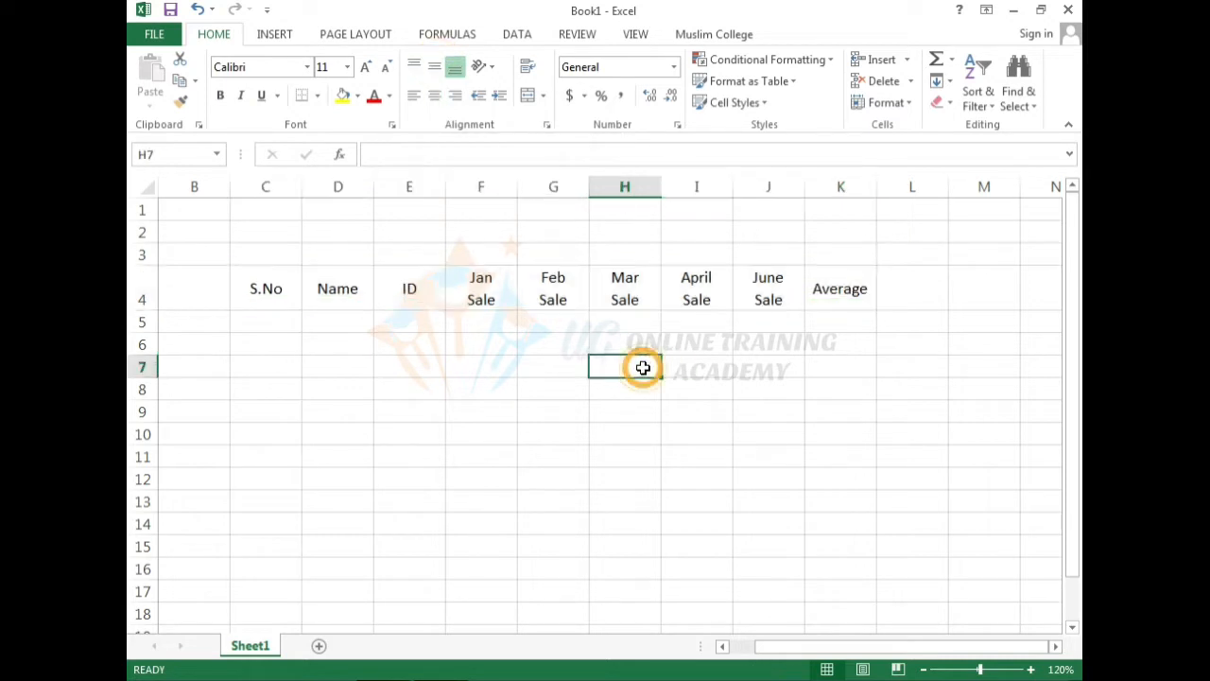
{"action": "left_click", "coordinate": [839, 295]}
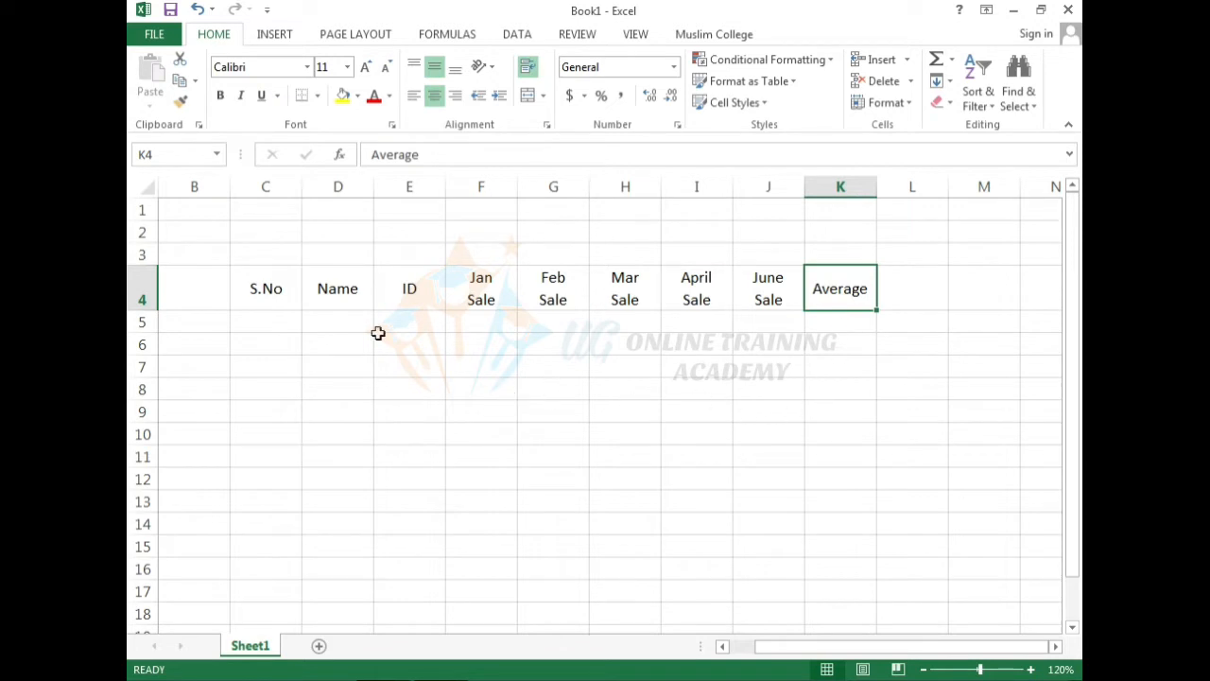
{"action": "left_click", "coordinate": [262, 296]}
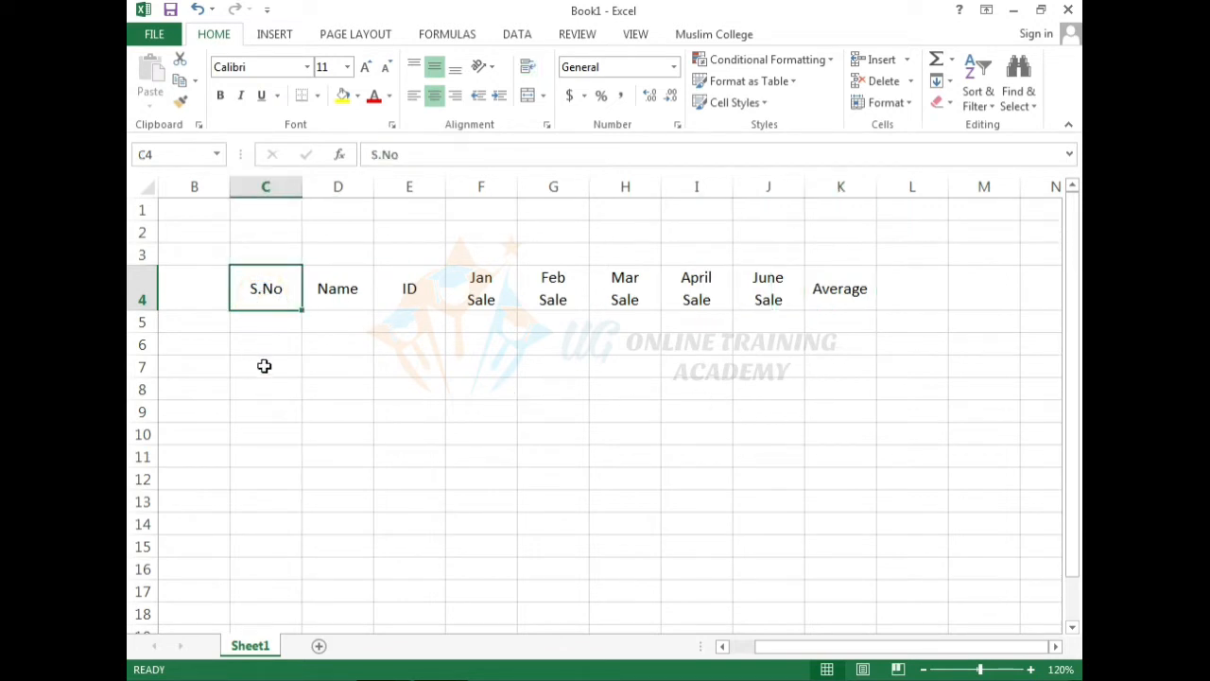
{"action": "left_click", "coordinate": [344, 300]}
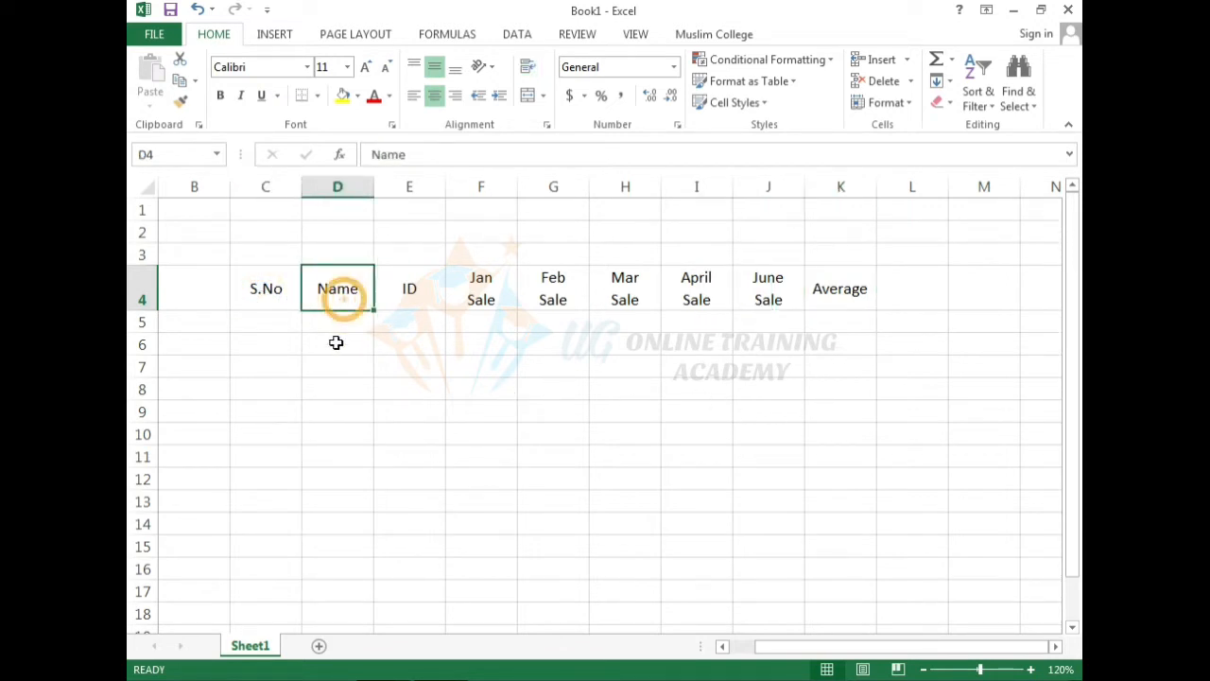
Check the centred ID, Jan, Feb, Mar, April and June Sale headings.
{"action": "left_click", "coordinate": [388, 298]}
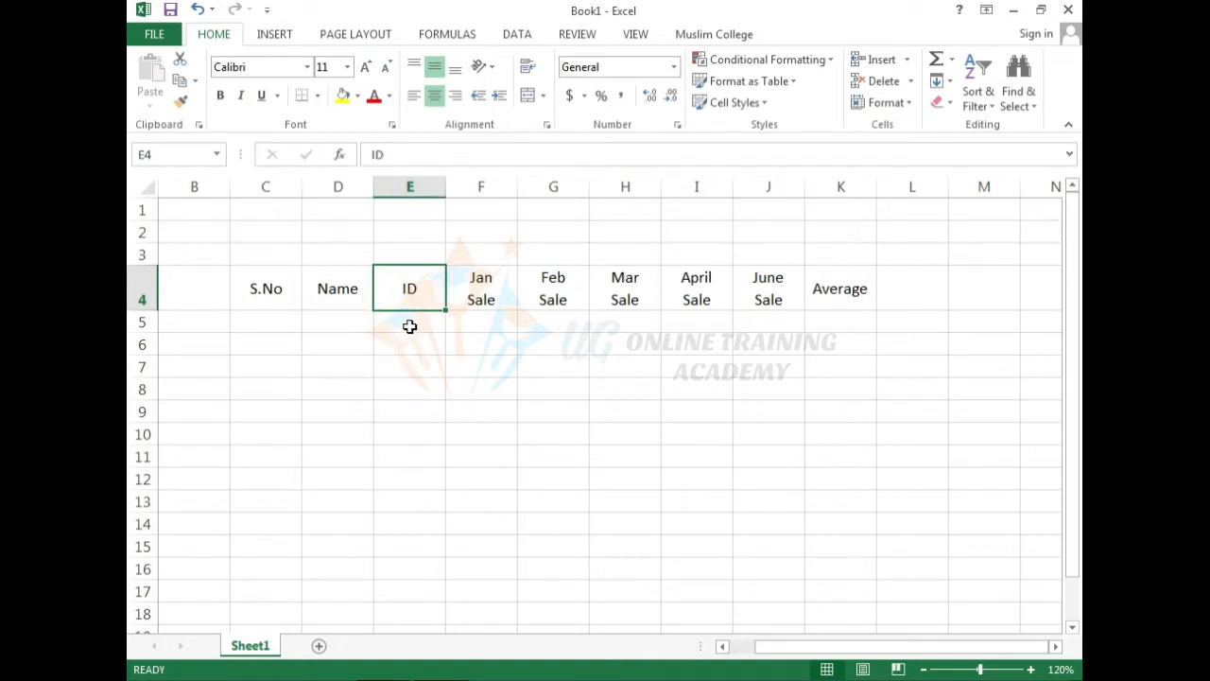
{"action": "left_click", "coordinate": [408, 320]}
{"action": "left_click", "coordinate": [408, 308]}
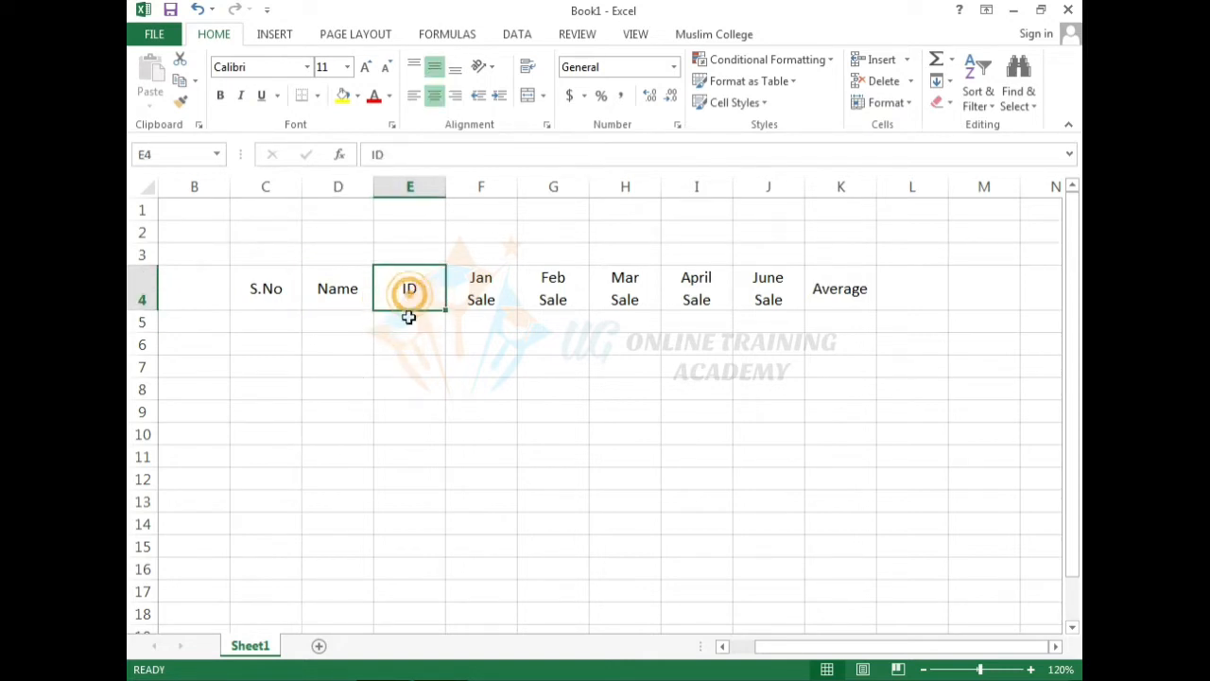
{"action": "left_click", "coordinate": [481, 299]}
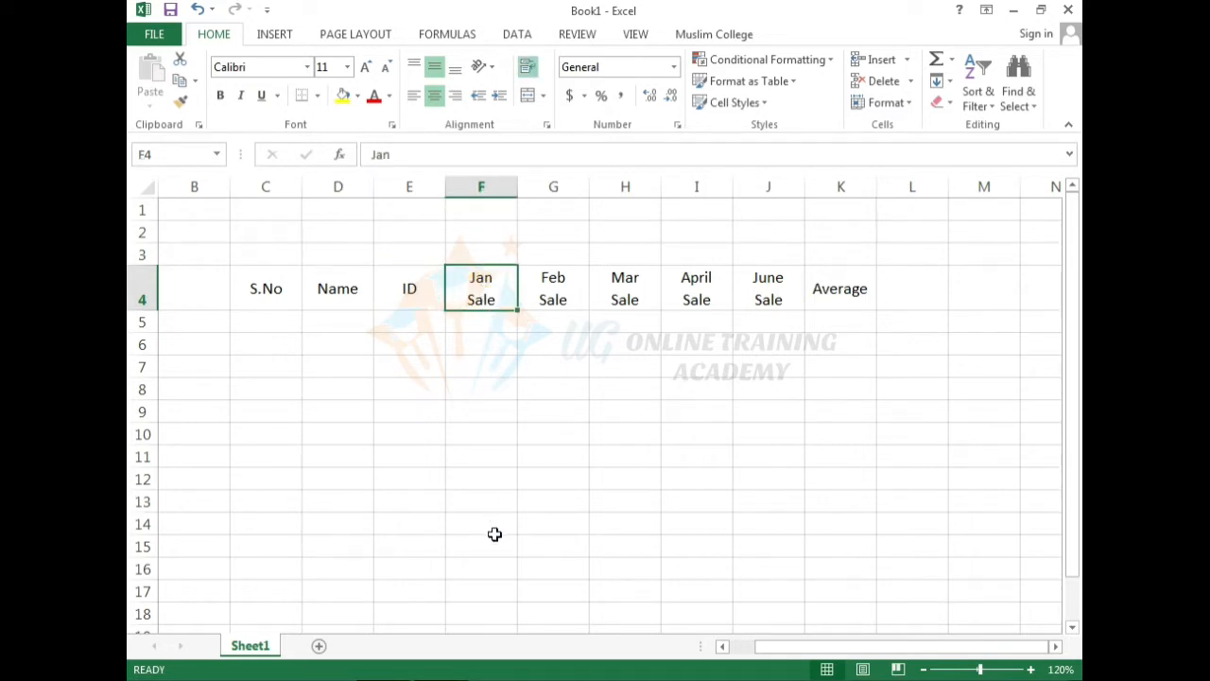
{"action": "left_click", "coordinate": [483, 322]}
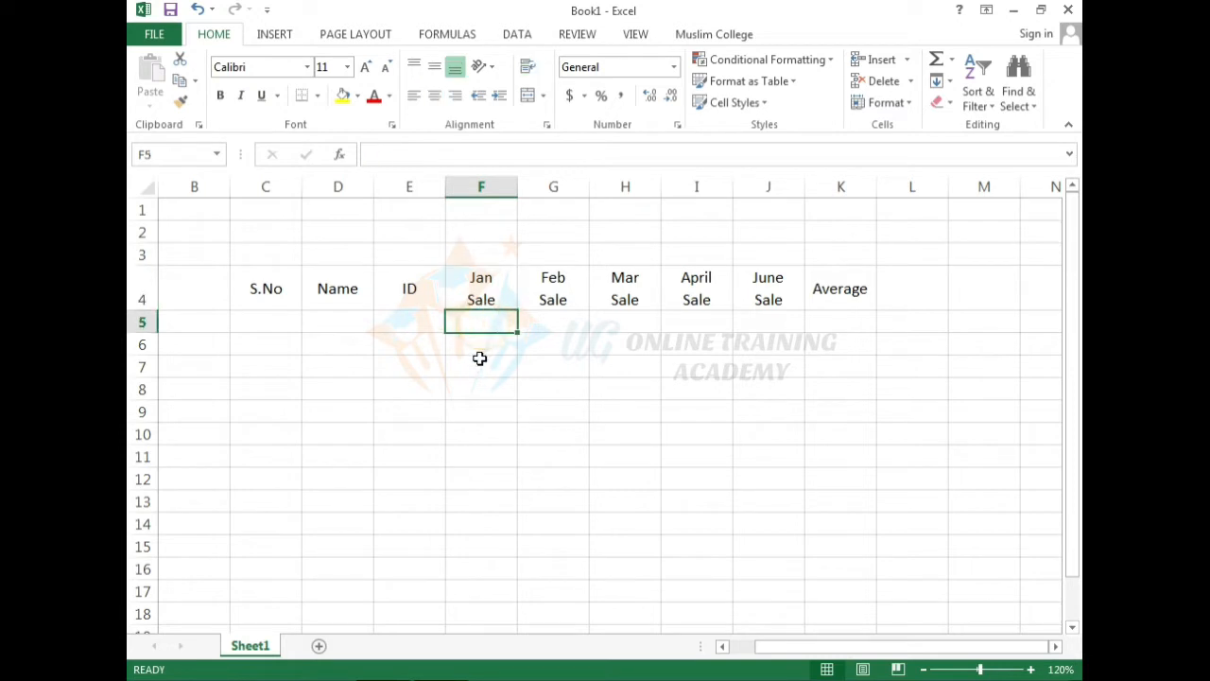
{"action": "left_click", "coordinate": [560, 283]}
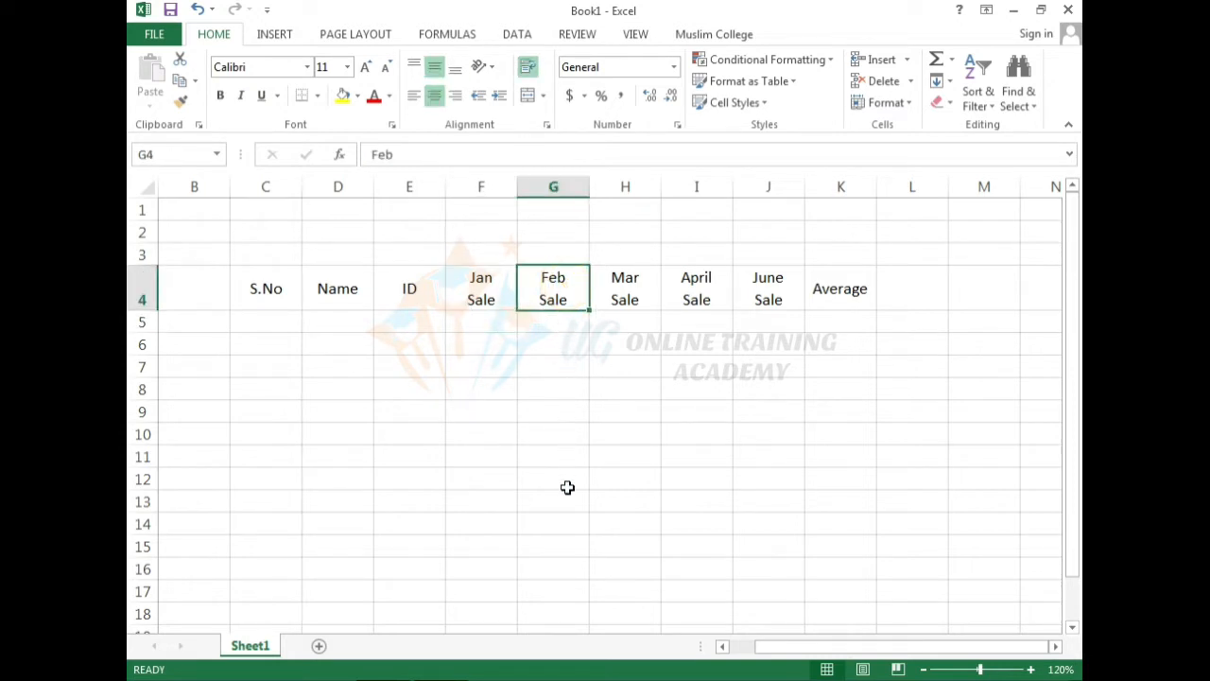
{"action": "left_click", "coordinate": [623, 304]}
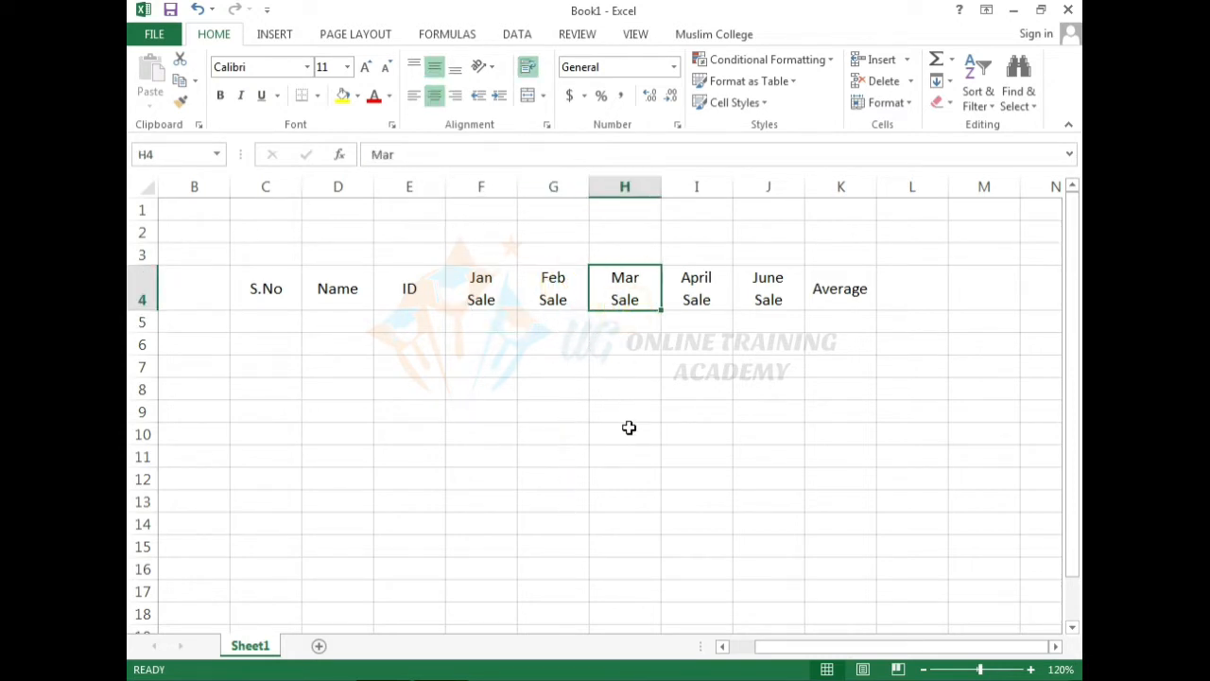
{"action": "left_click", "coordinate": [696, 295]}
{"action": "left_click", "coordinate": [784, 282]}
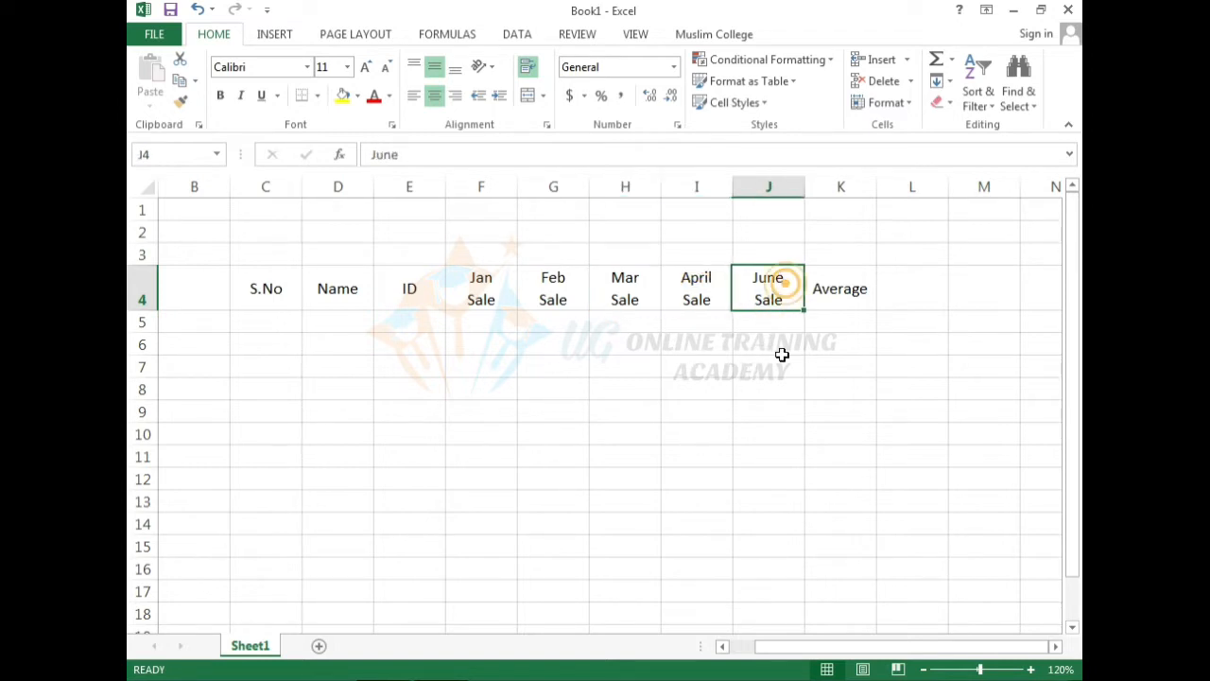
{"action": "left_click", "coordinate": [855, 322]}
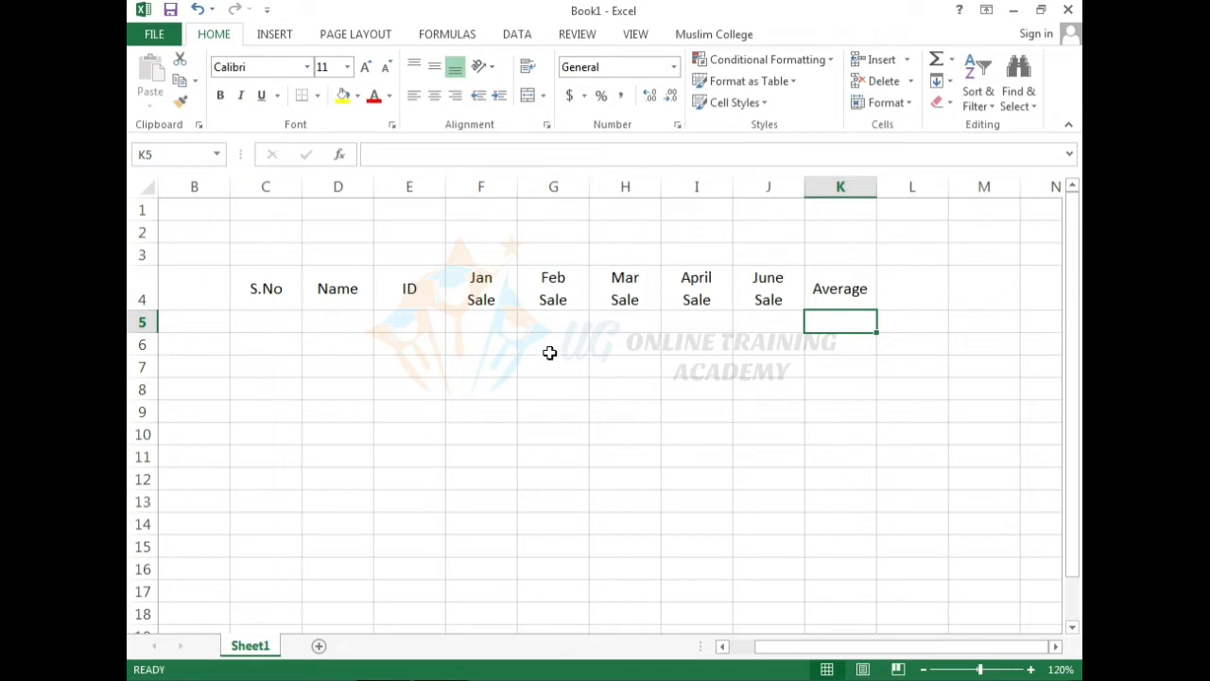
Point out the month headings in turn, then select L4 for the next heading.
{"action": "left_click", "coordinate": [497, 289]}
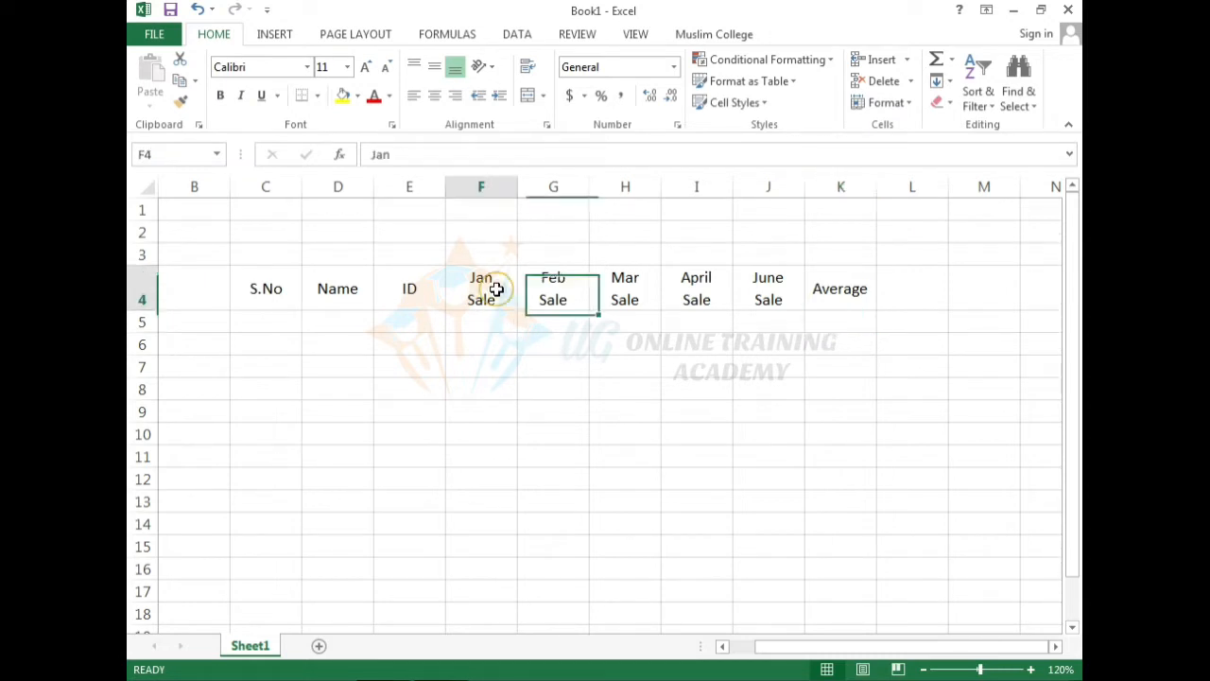
{"action": "left_click", "coordinate": [583, 292]}
{"action": "left_click", "coordinate": [663, 292]}
{"action": "left_click", "coordinate": [651, 297]}
{"action": "left_click", "coordinate": [695, 295]}
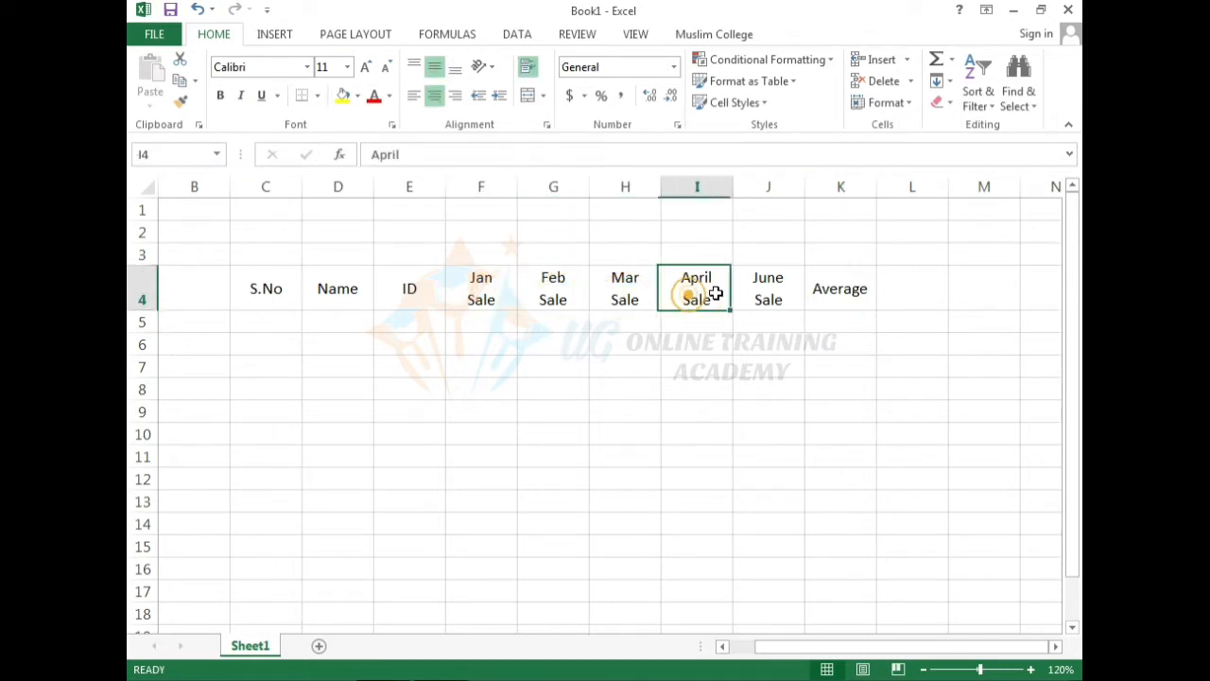
{"action": "left_click", "coordinate": [759, 289]}
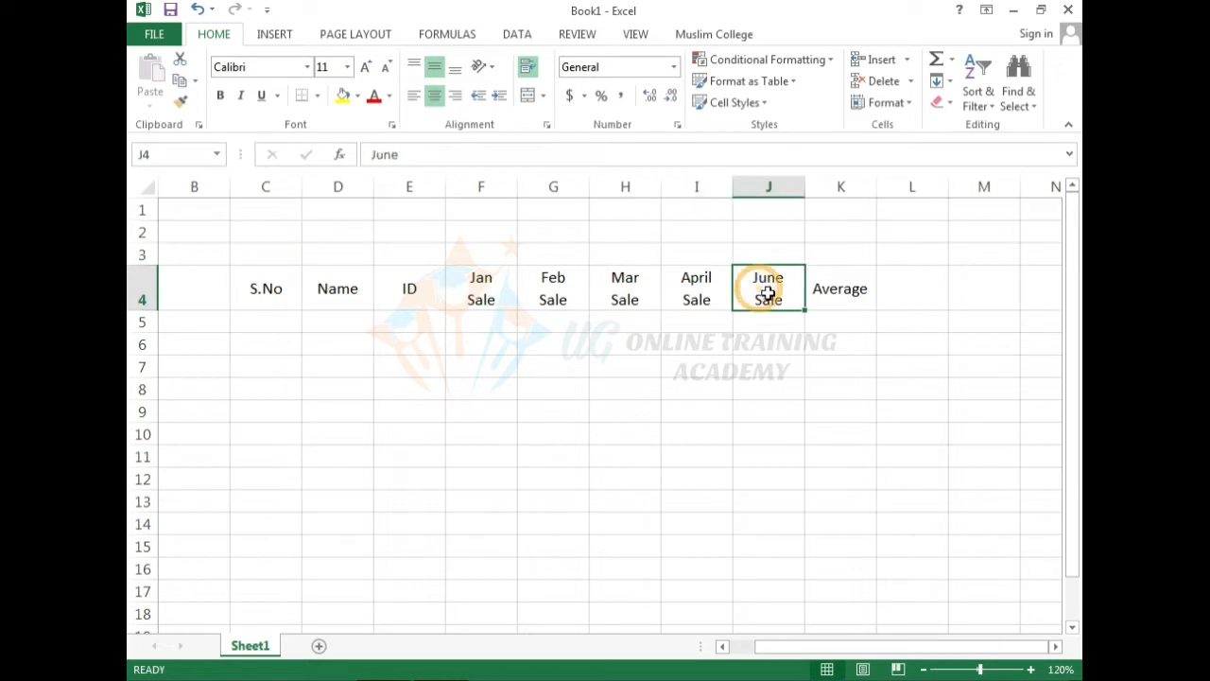
{"action": "left_click", "coordinate": [905, 298]}
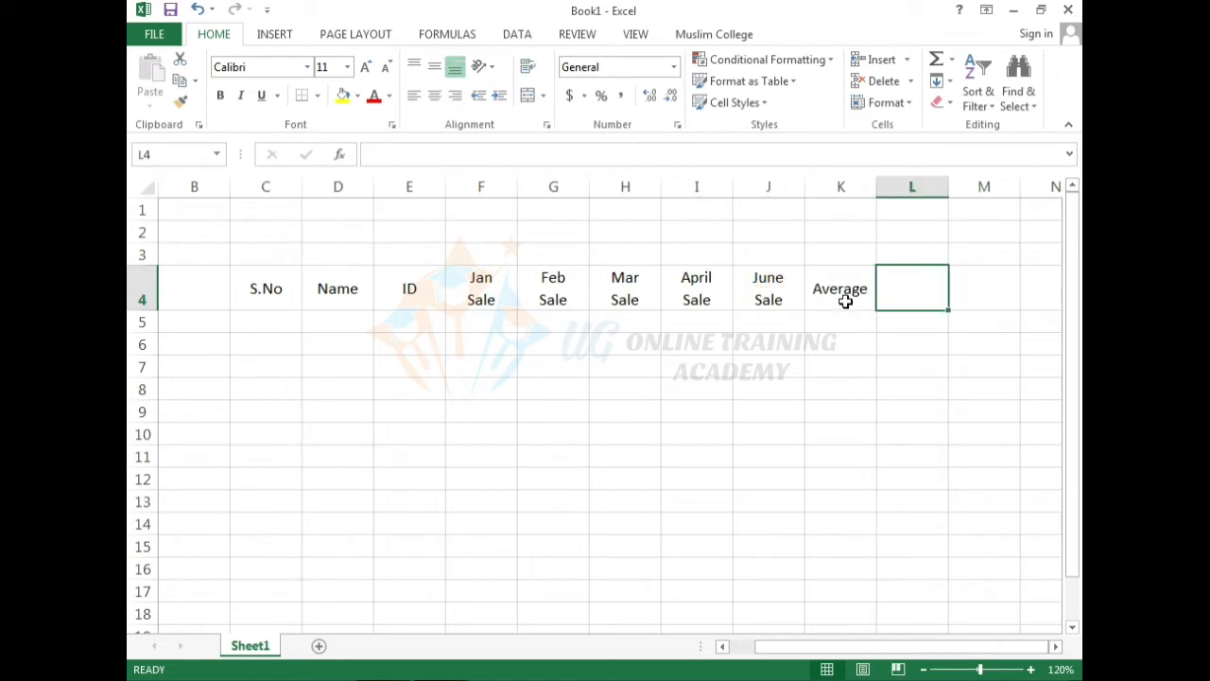
{"action": "left_click", "coordinate": [846, 321]}
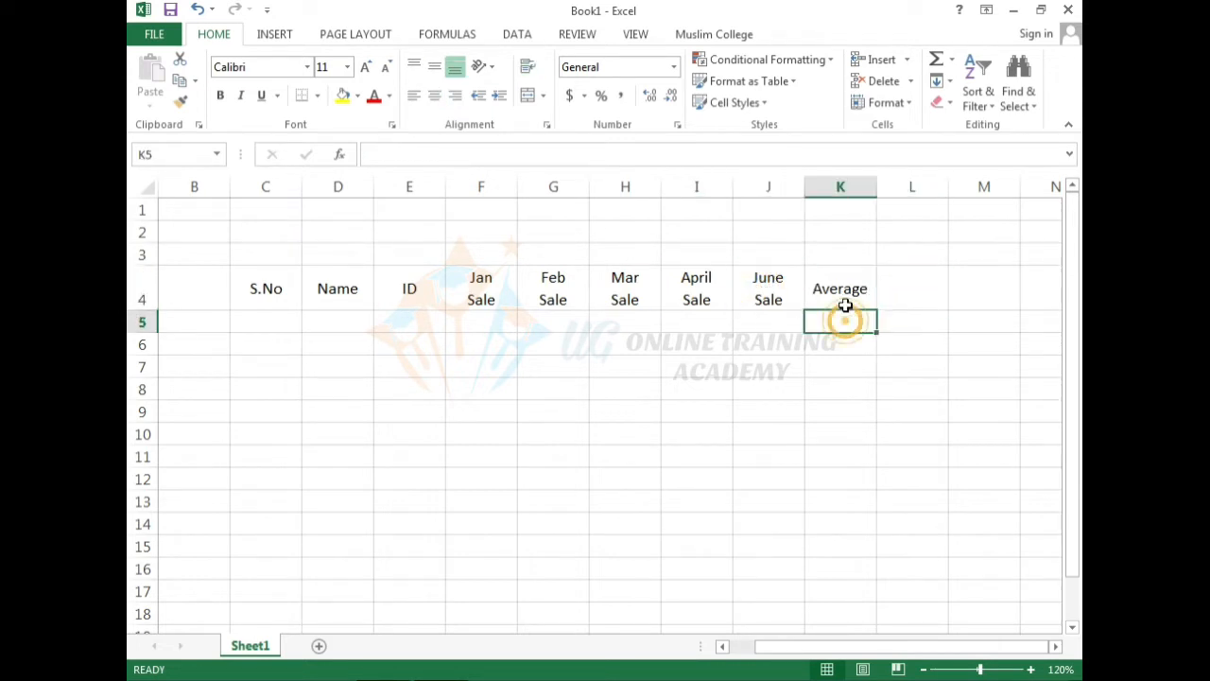
{"action": "left_click", "coordinate": [916, 297]}
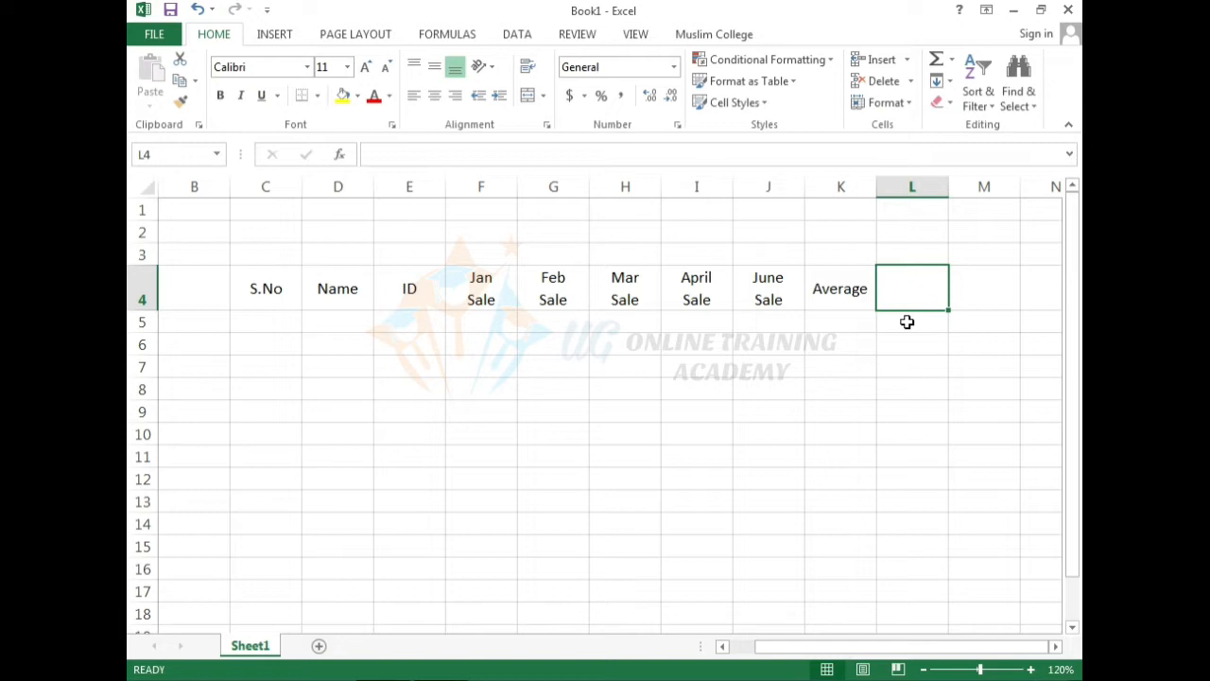
Type 'Without formula Average' in L4, fix the typo, and put Average on its own line.
{"action": "type", "text": "Wi"}
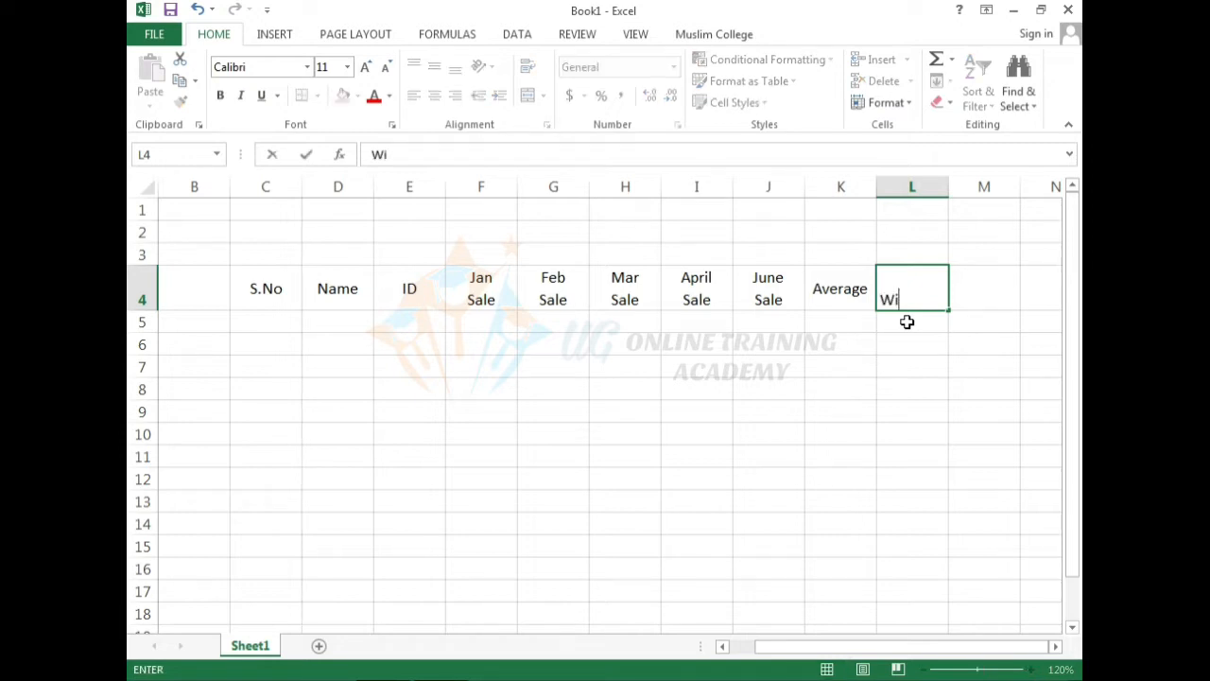
{"action": "type", "text": "thout fo"}
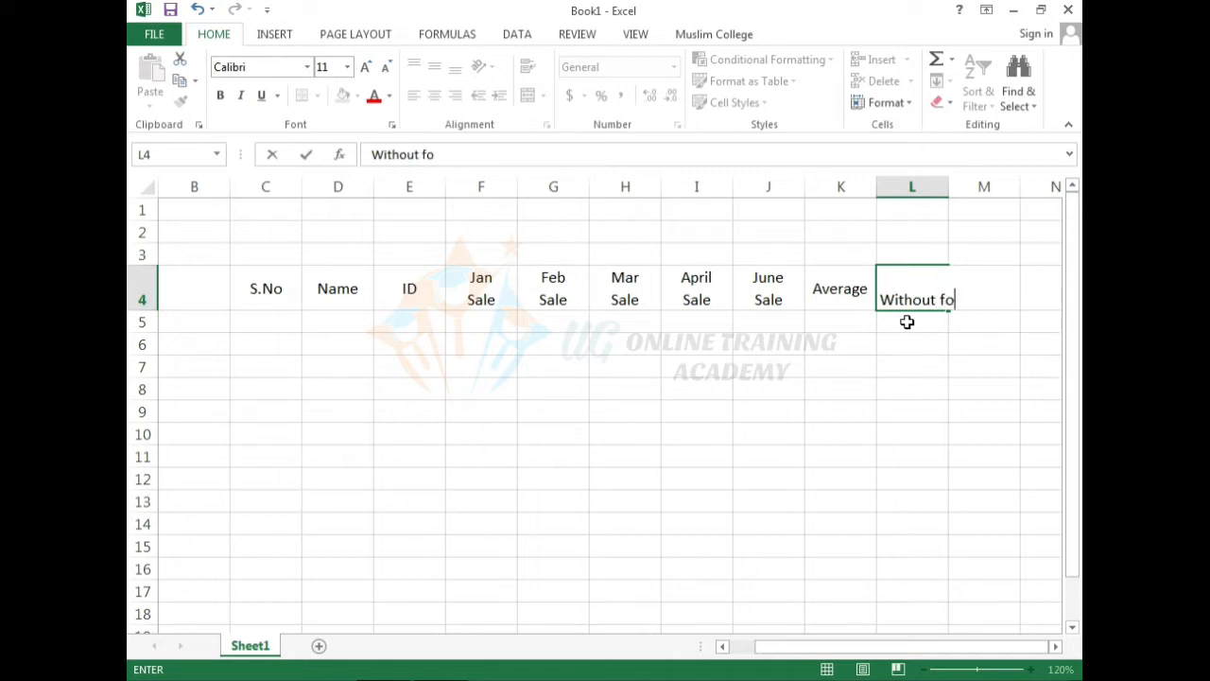
{"action": "type", "text": "rmula A"}
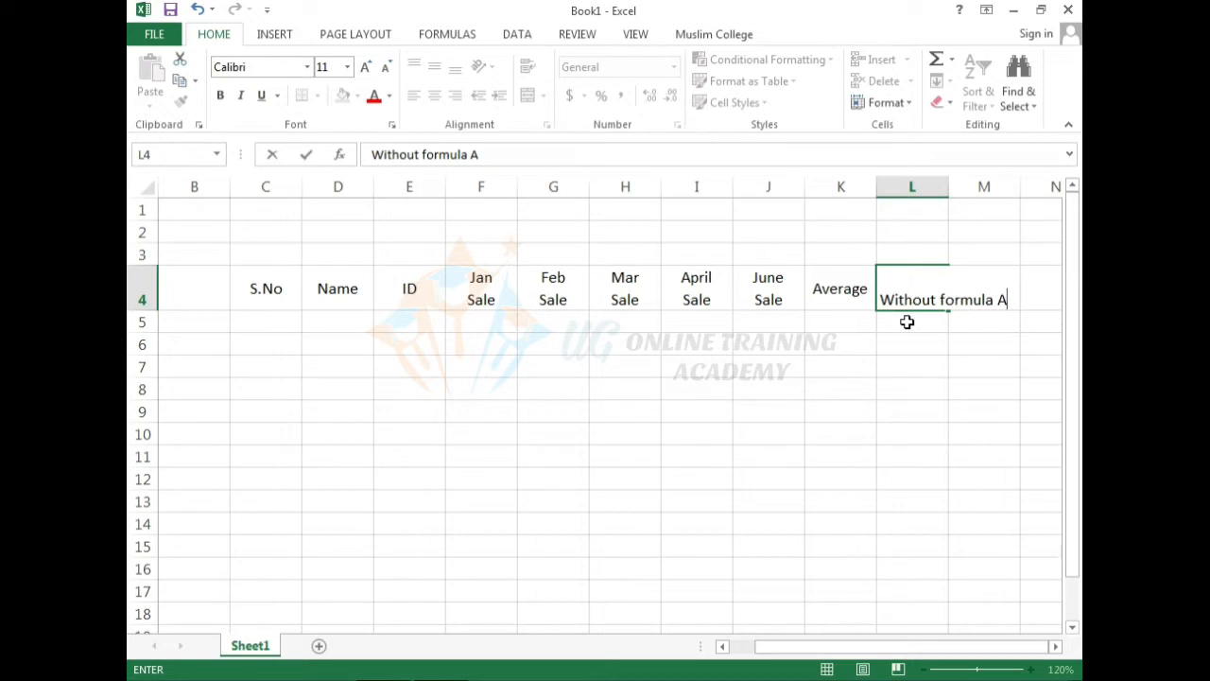
{"action": "type", "text": "verage"}
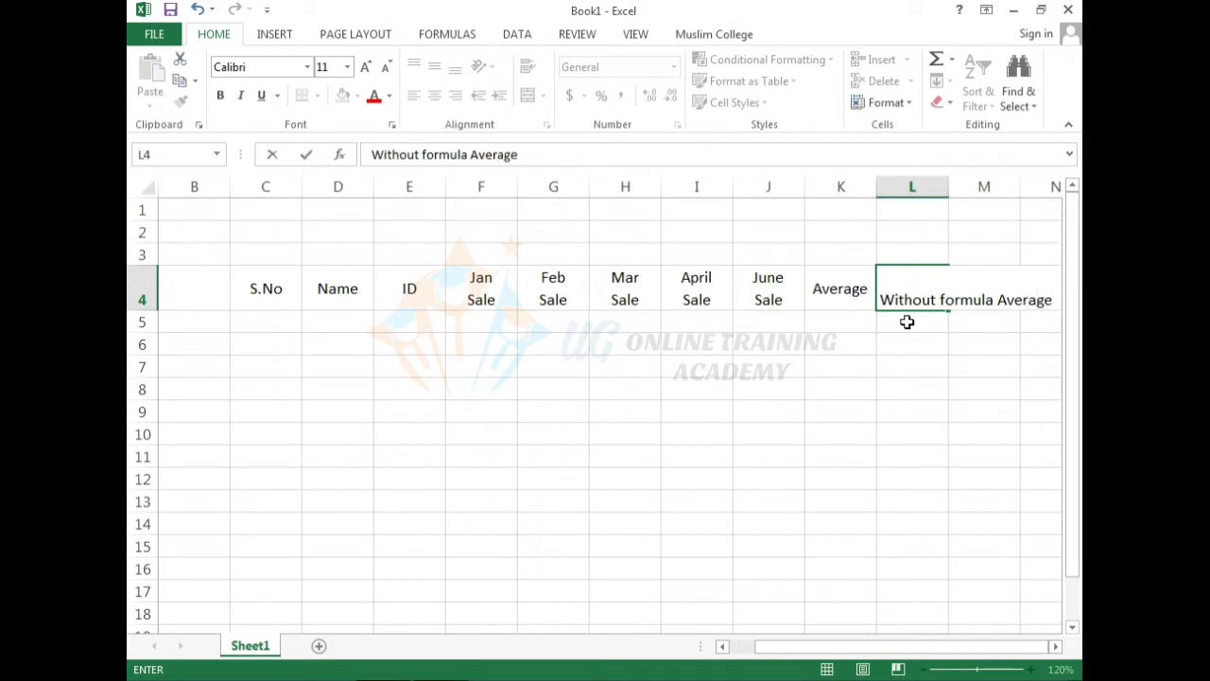
{"action": "left_click", "coordinate": [999, 299]}
{"action": "key", "text": "alt+Return"}
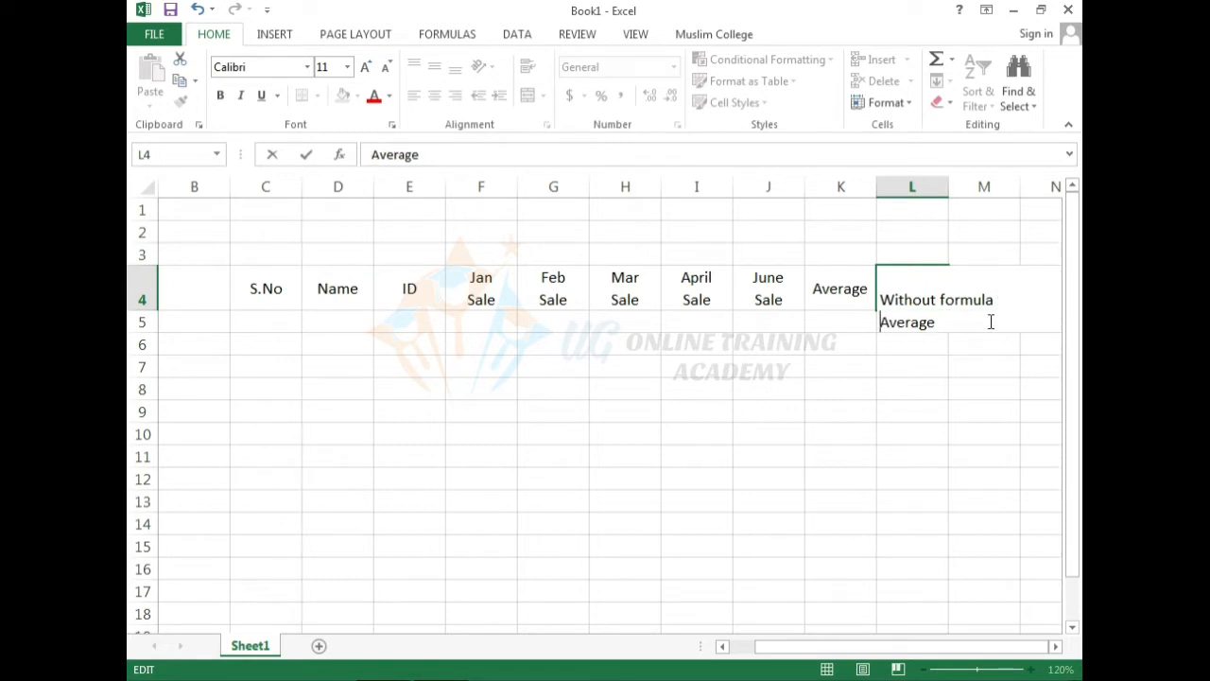
{"action": "left_click", "coordinate": [929, 378]}
{"action": "left_click", "coordinate": [918, 302]}
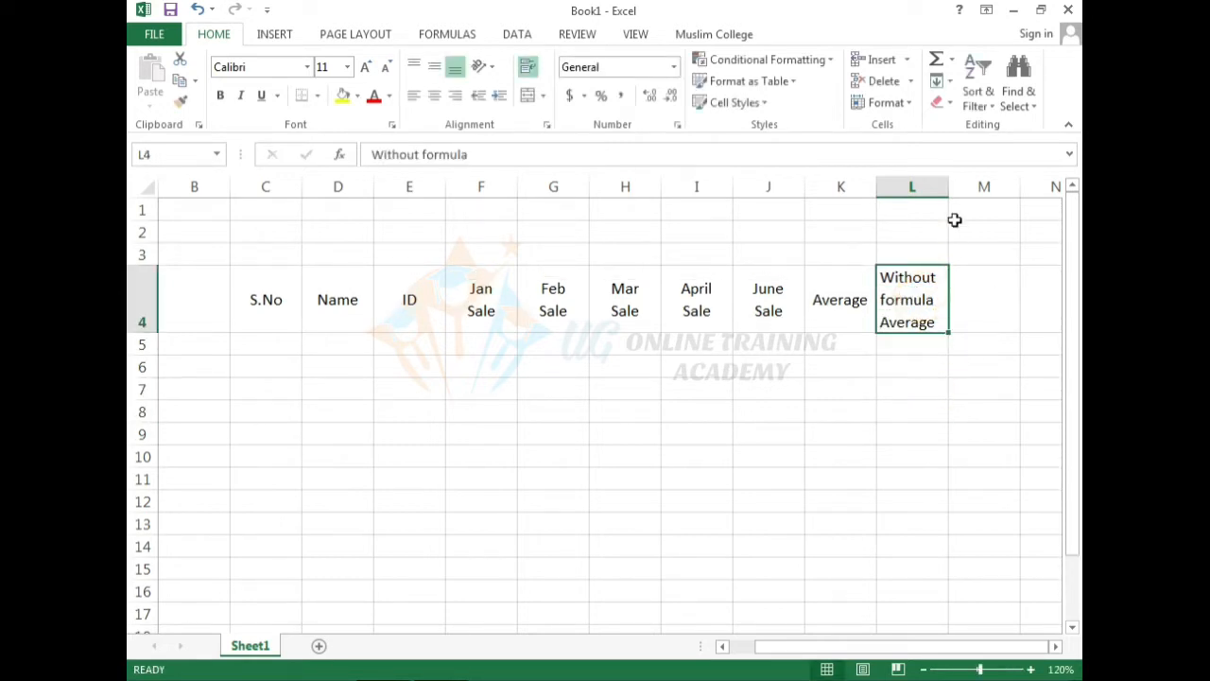
Adjust column L's width, then undo the changes, leaving L4 empty.
{"action": "left_click_drag", "start_coordinate": [949, 185], "coordinate": [983, 184]}
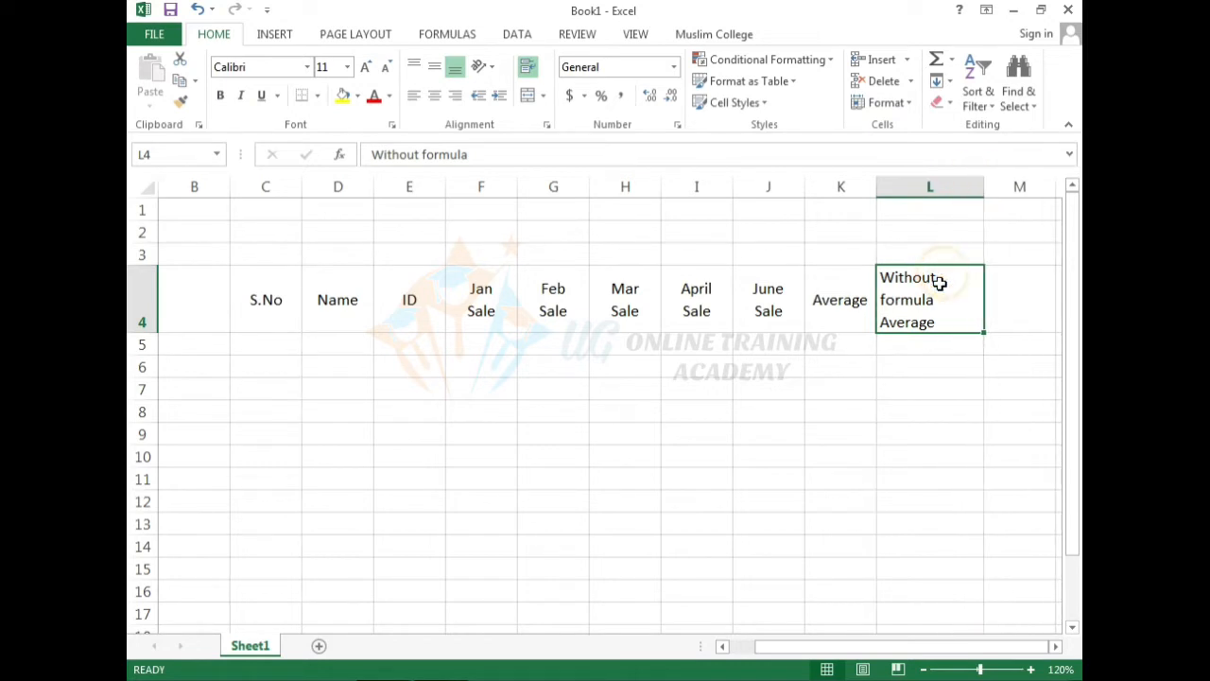
{"action": "double_click", "coordinate": [932, 300]}
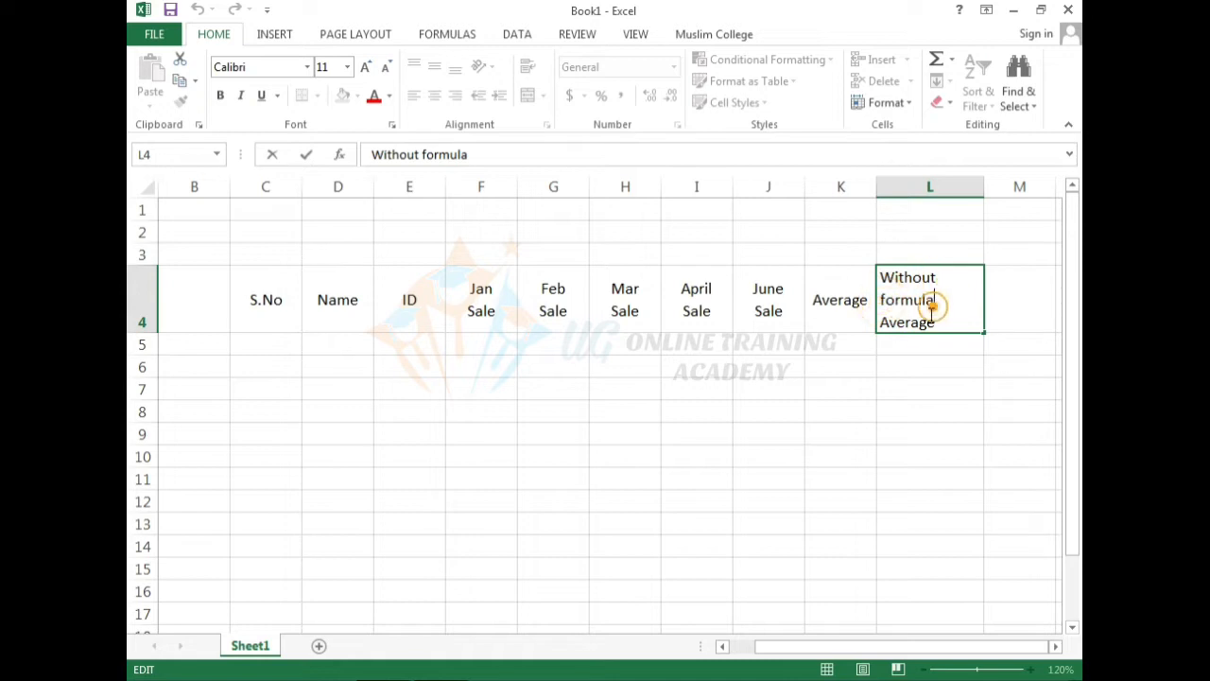
{"action": "left_click", "coordinate": [900, 384]}
{"action": "left_click_drag", "start_coordinate": [984, 186], "coordinate": [943, 187]}
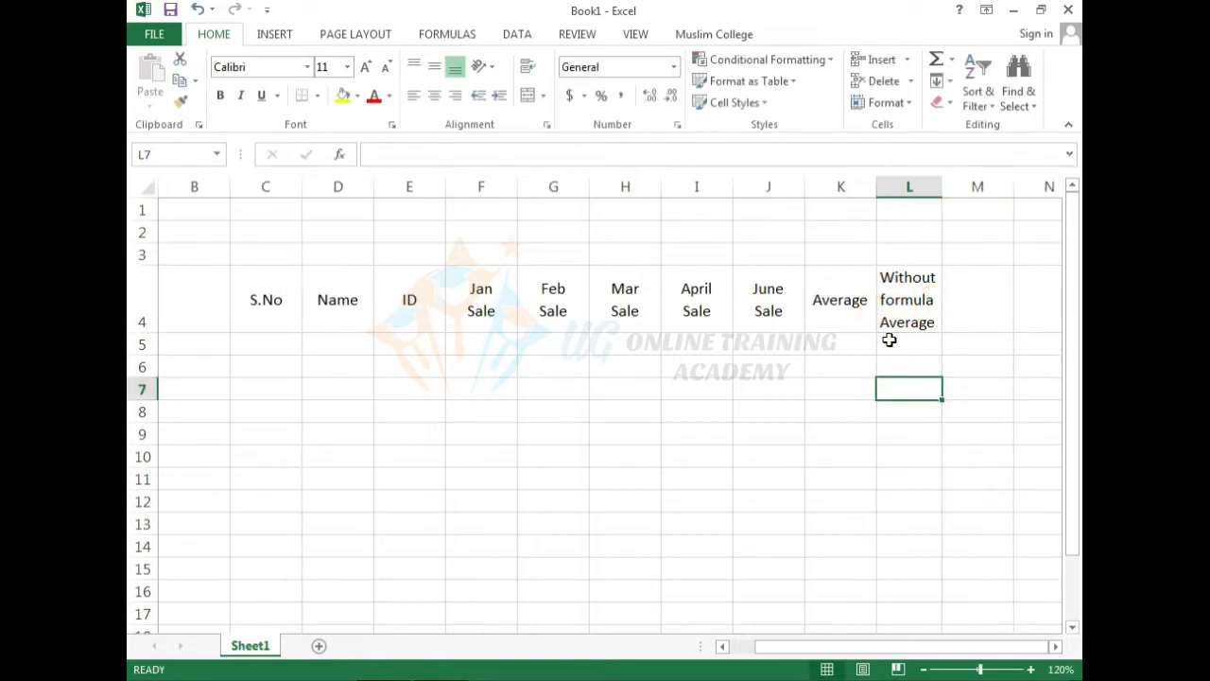
{"action": "left_click", "coordinate": [855, 377]}
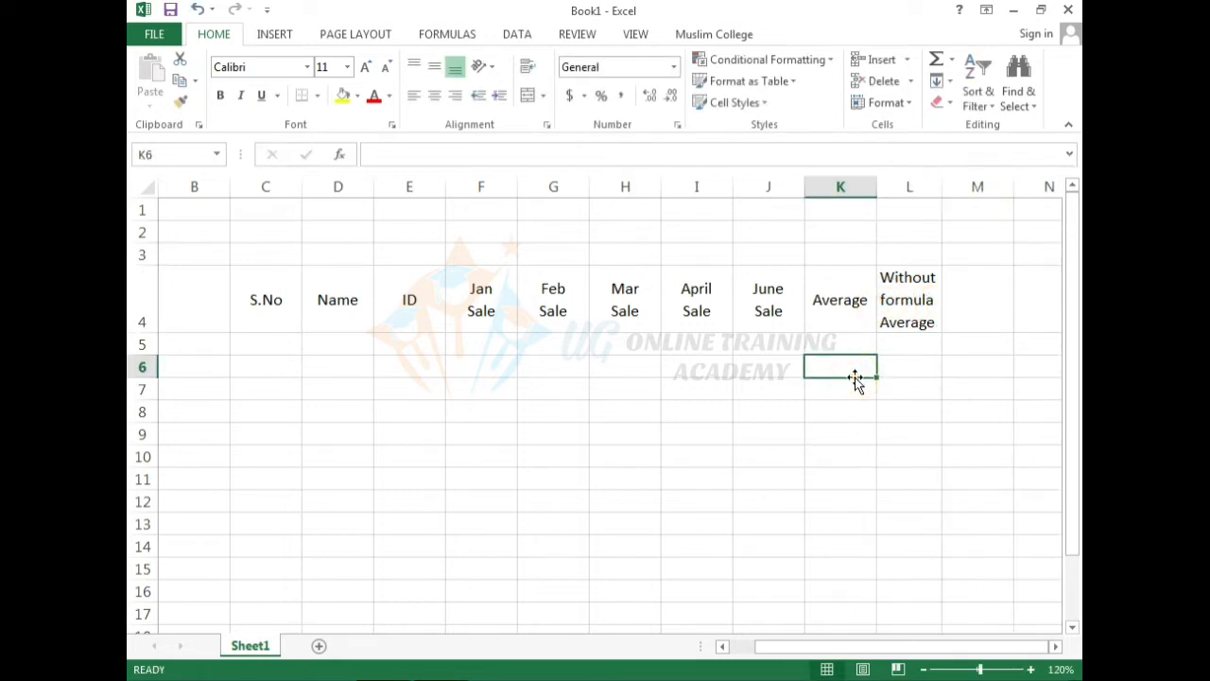
{"action": "key", "text": "ctrl+z"}
{"action": "key", "text": "ctrl+z"}
{"action": "key", "text": "ctrl+z"}
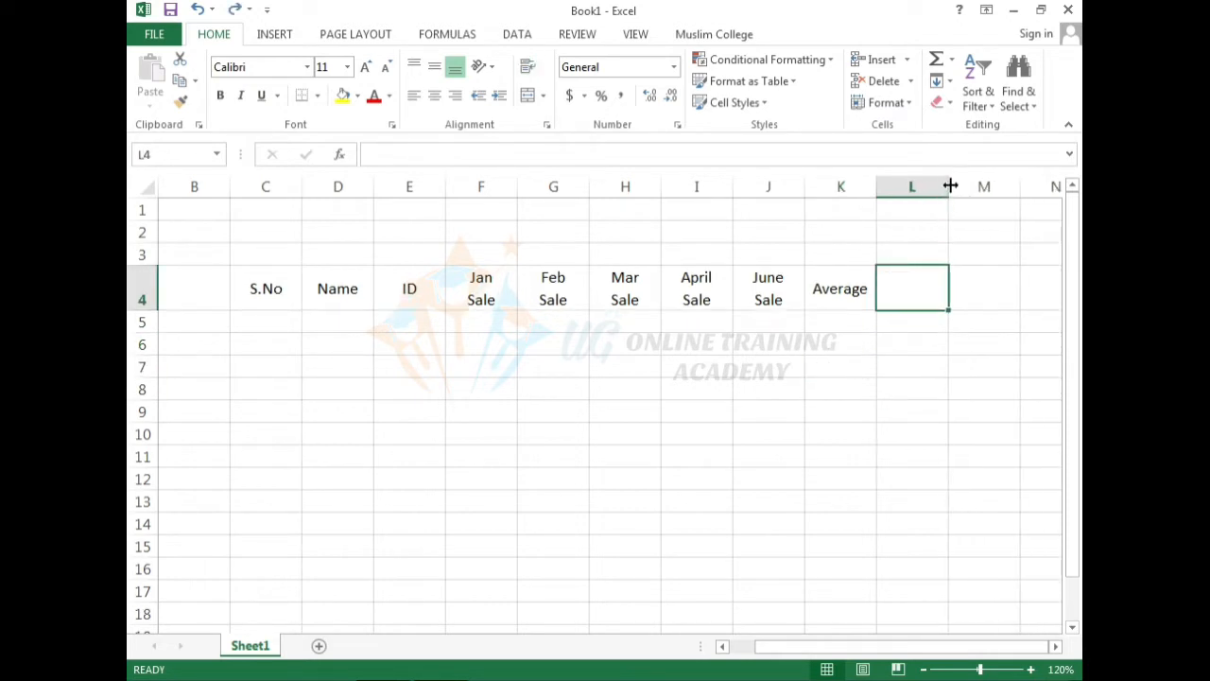
Widen column L and enter 'Without formula' / 'Average' on two lines in L4.
{"action": "left_click_drag", "start_coordinate": [948, 186], "coordinate": [973, 186]}
{"action": "left_click", "coordinate": [933, 346]}
{"action": "left_click", "coordinate": [933, 291]}
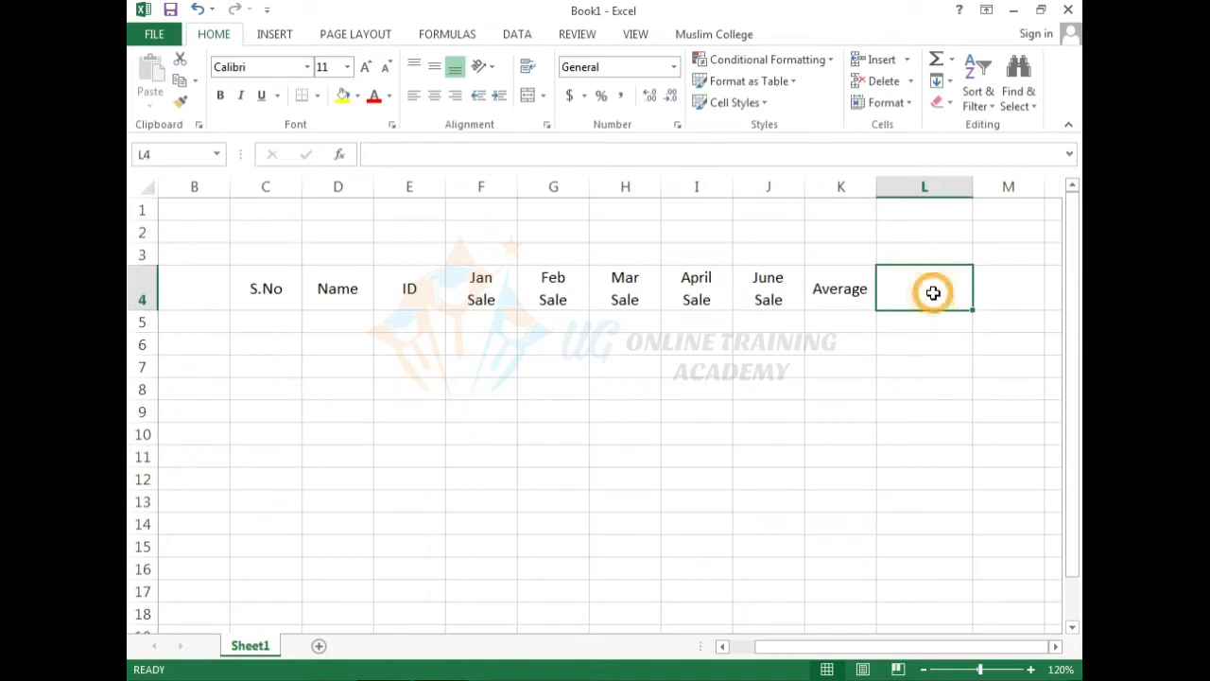
{"action": "type", "text": "W"}
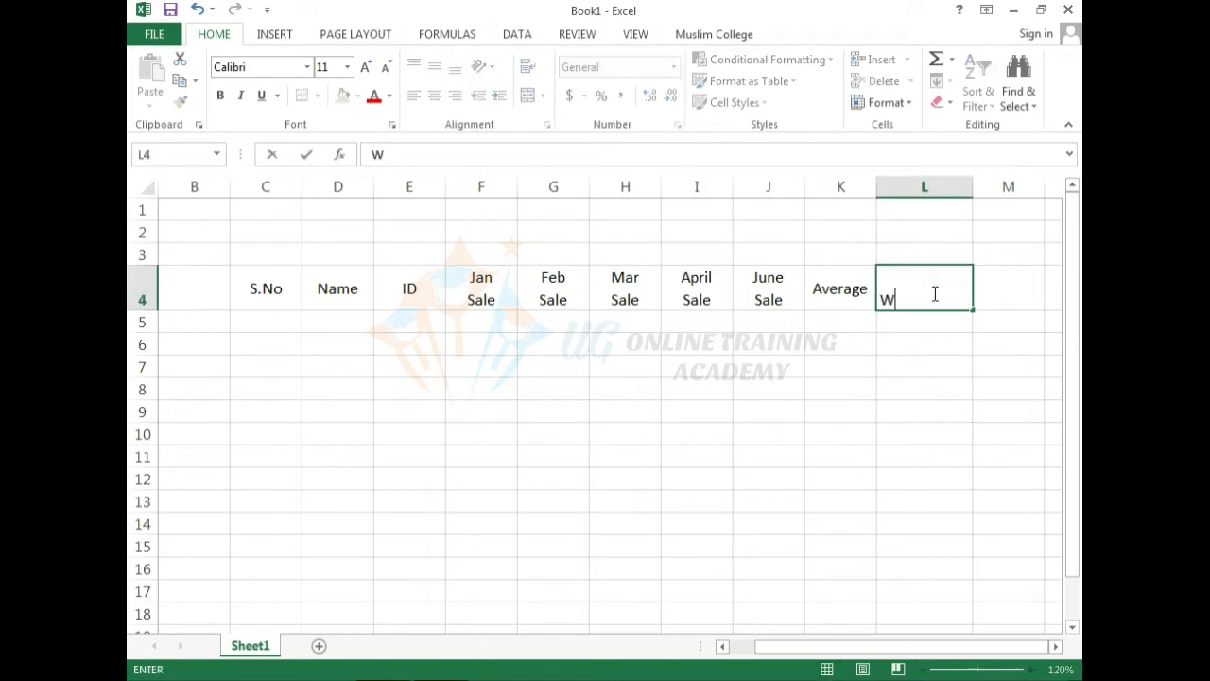
{"action": "type", "text": "ithout for"}
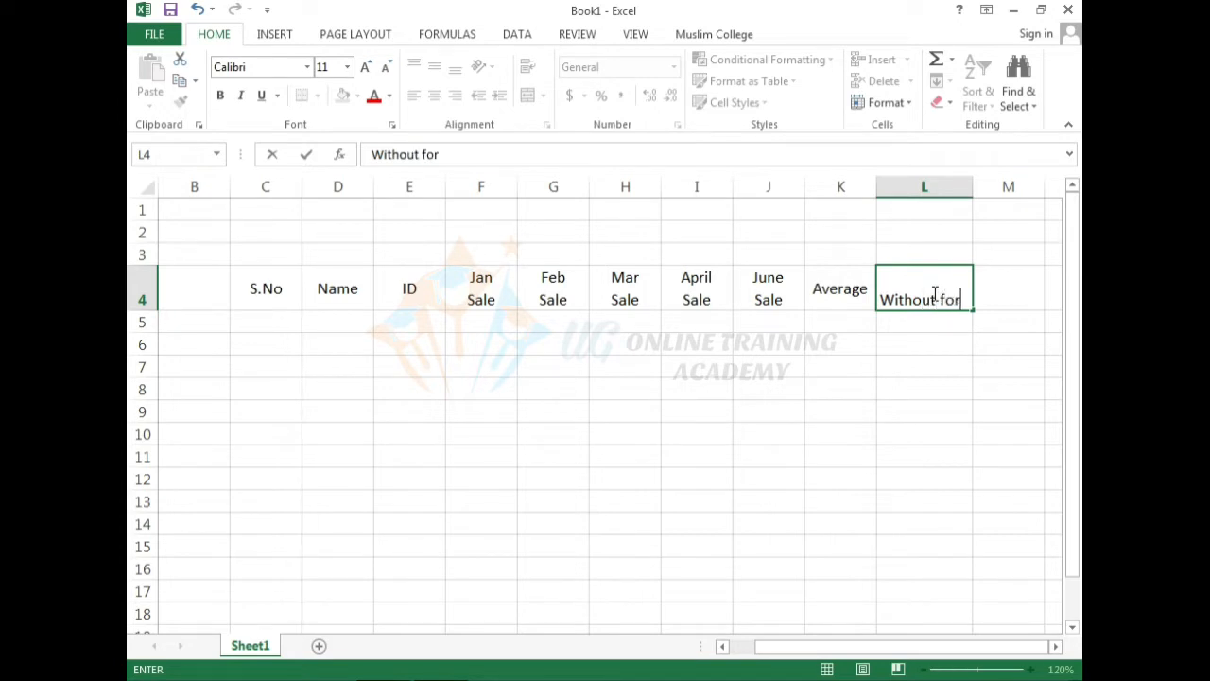
{"action": "type", "text": "mula"}
{"action": "key", "text": "alt+Return"}
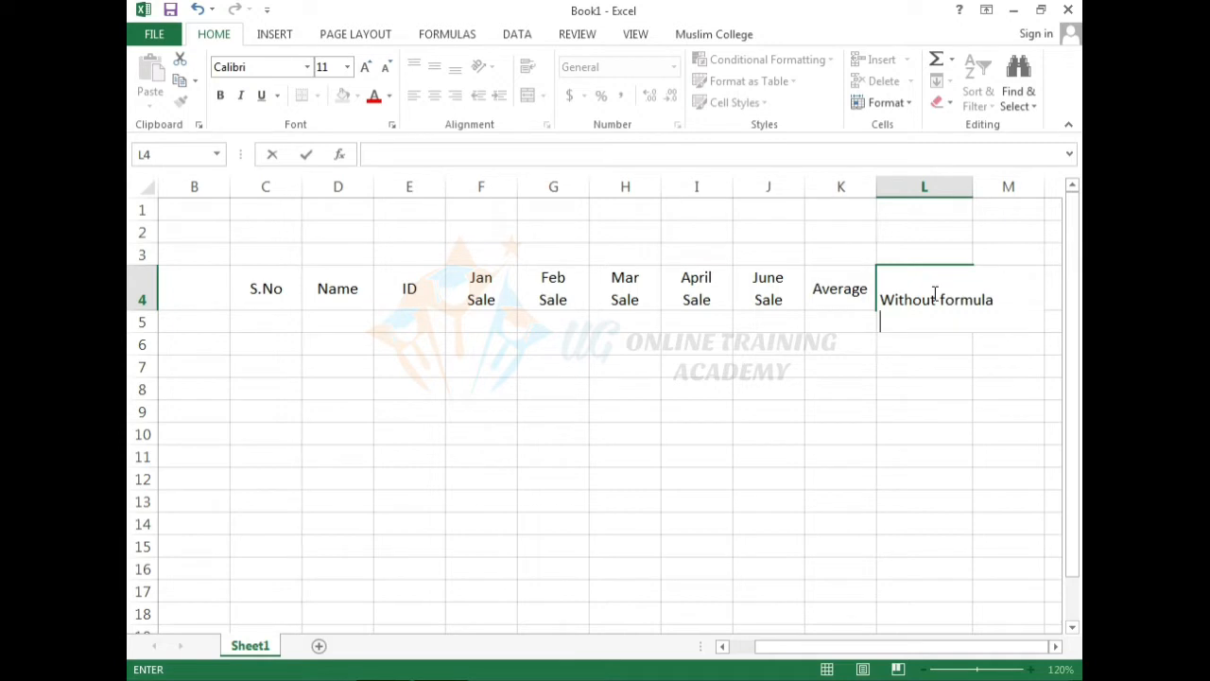
{"action": "type", "text": "Average"}
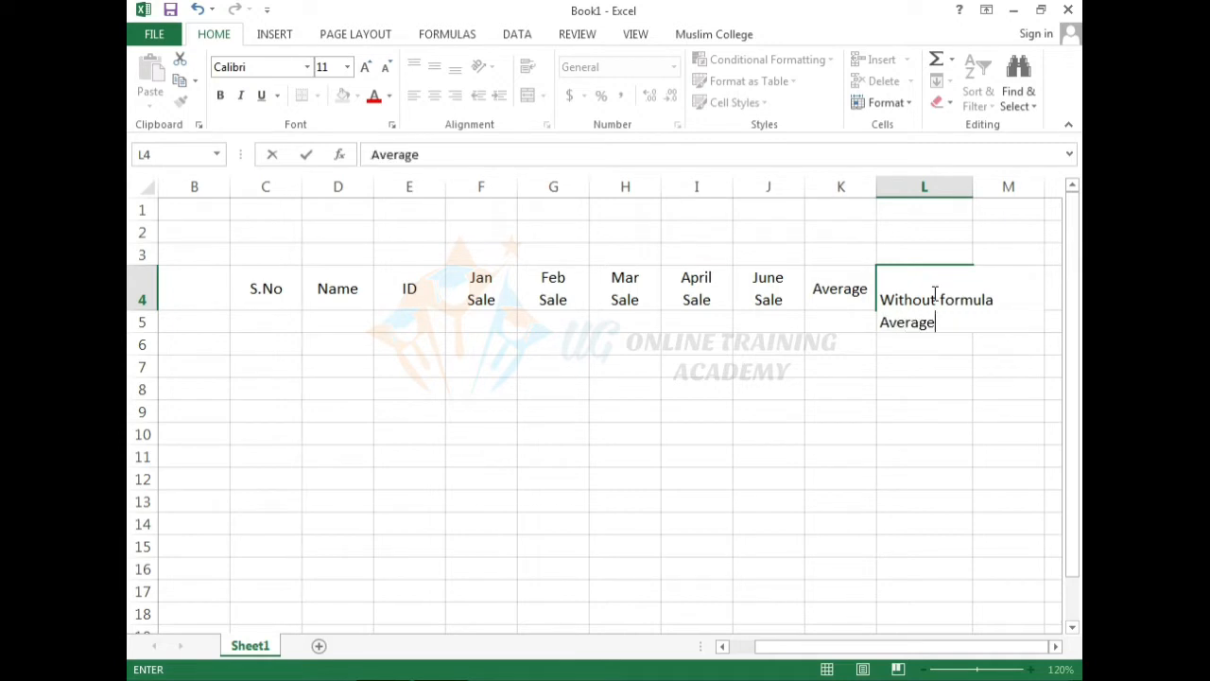
{"action": "left_click", "coordinate": [936, 374]}
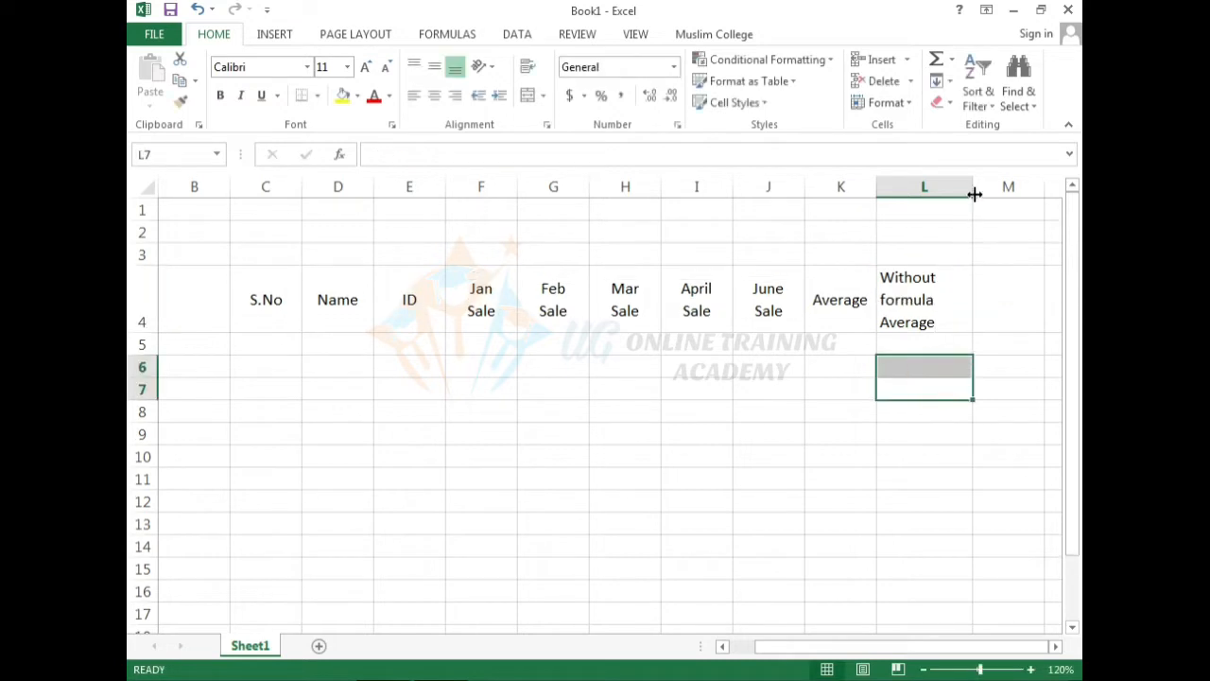
Auto-fit column L and centre the L4 heading horizontally and vertically.
{"action": "left_click_drag", "start_coordinate": [973, 183], "coordinate": [1004, 187]}
{"action": "double_click", "coordinate": [974, 183]}
{"action": "left_click", "coordinate": [968, 328]}
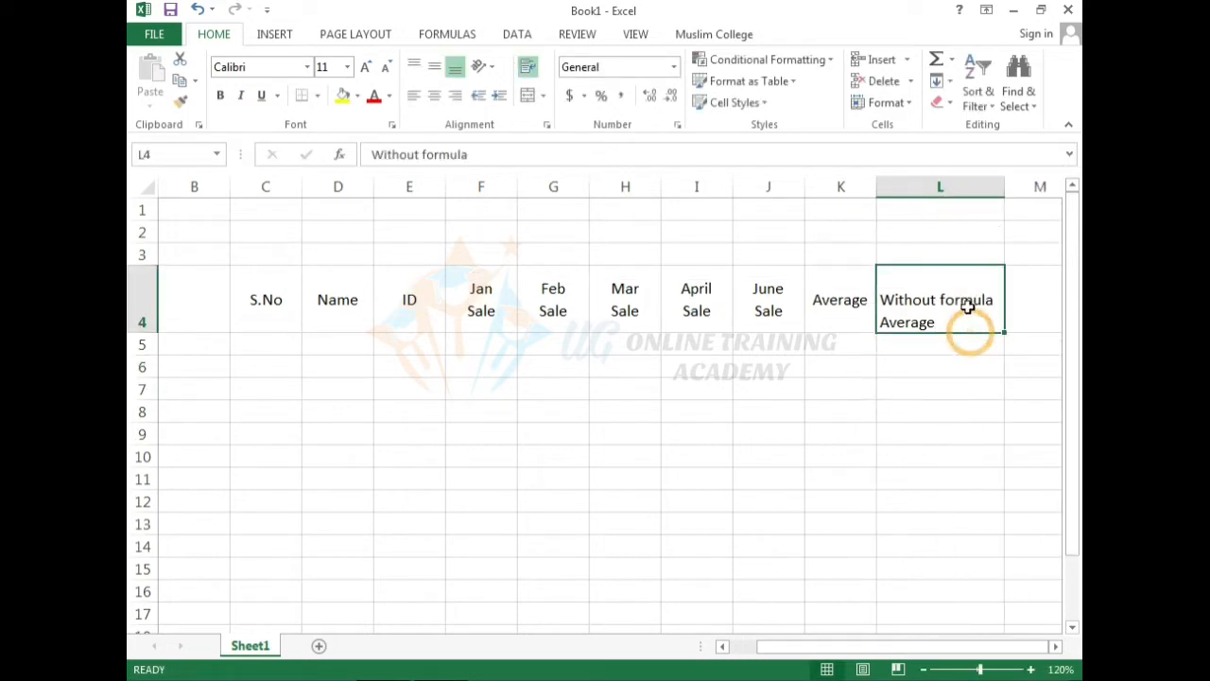
{"action": "left_click", "coordinate": [435, 98]}
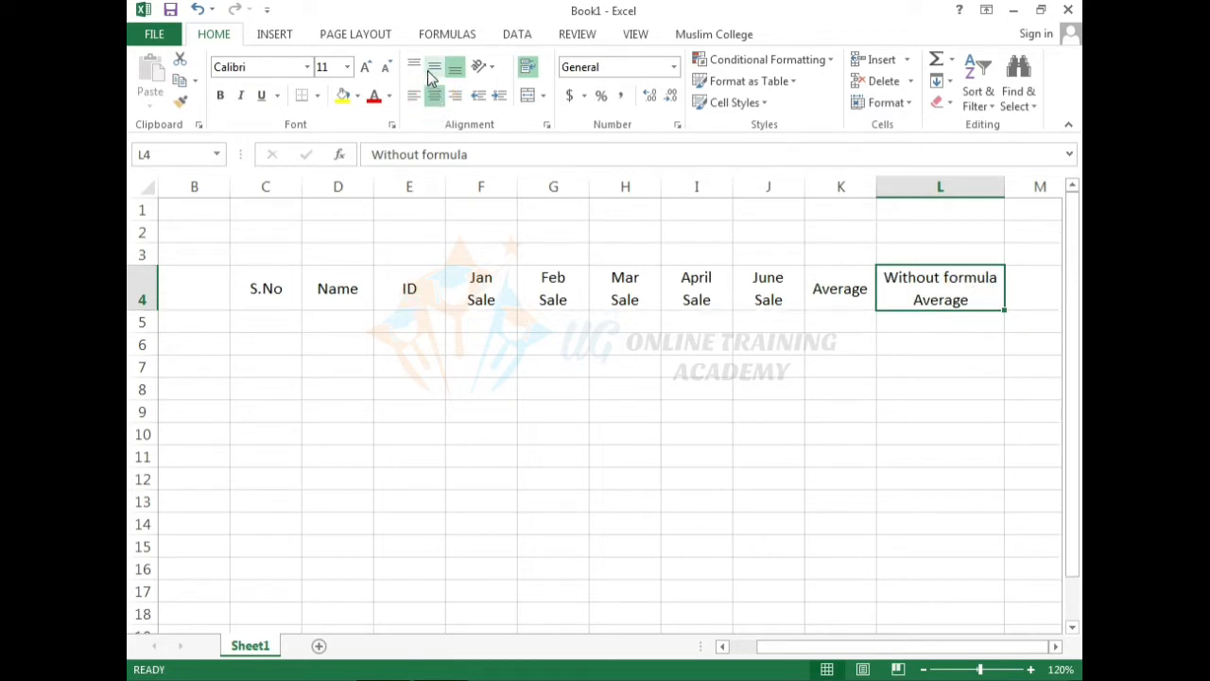
{"action": "left_click", "coordinate": [430, 68]}
{"action": "left_click", "coordinate": [697, 434]}
{"action": "left_click", "coordinate": [832, 295]}
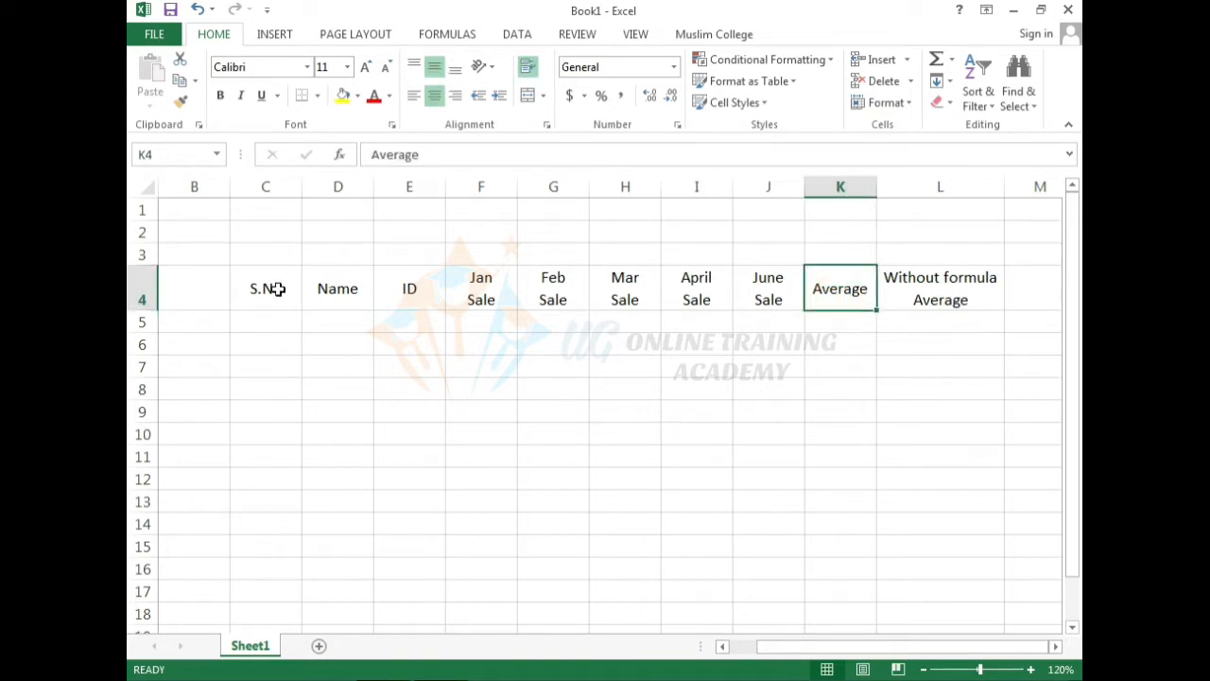
{"action": "left_click", "coordinate": [892, 301]}
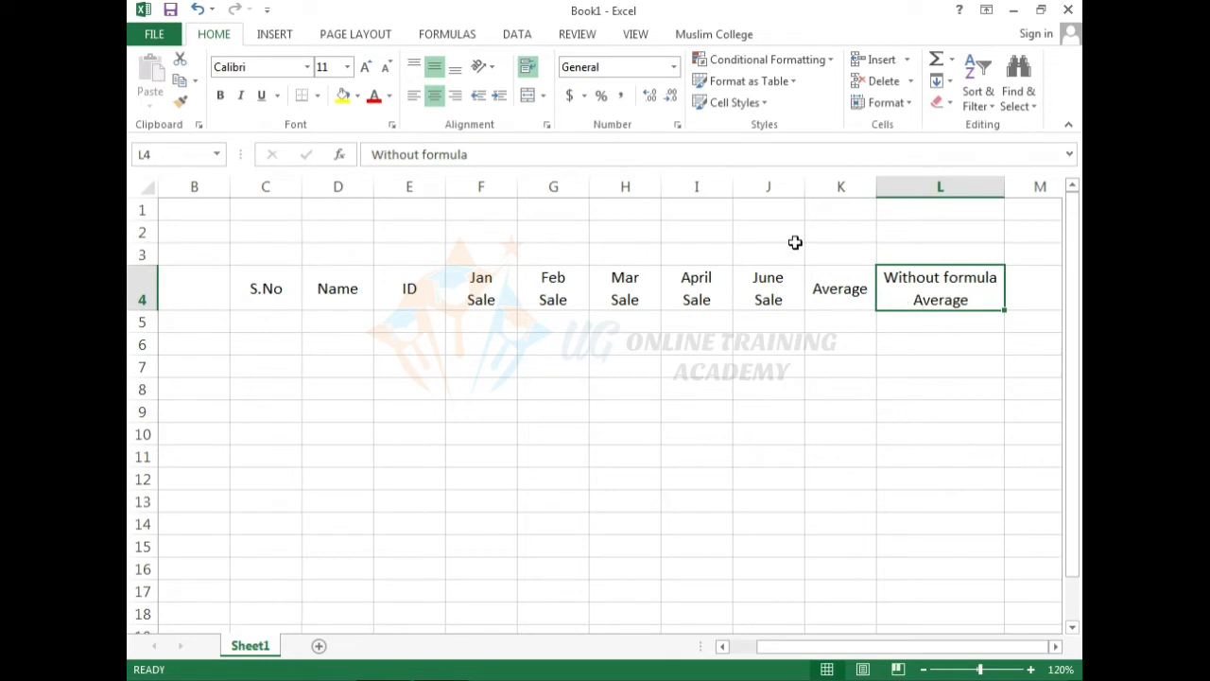
Insert a blank column K before Average and head it Sum, fixing the capital U.
{"action": "left_click", "coordinate": [829, 182]}
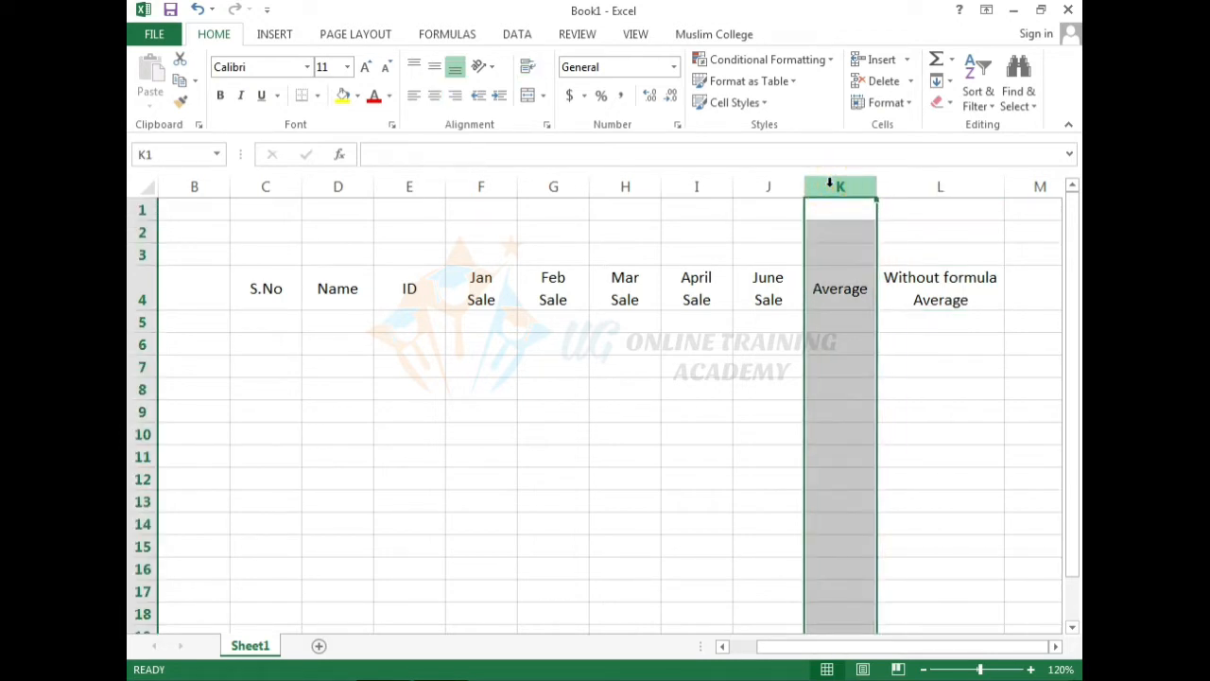
{"action": "right_click", "coordinate": [829, 182]}
{"action": "left_click", "coordinate": [896, 319]}
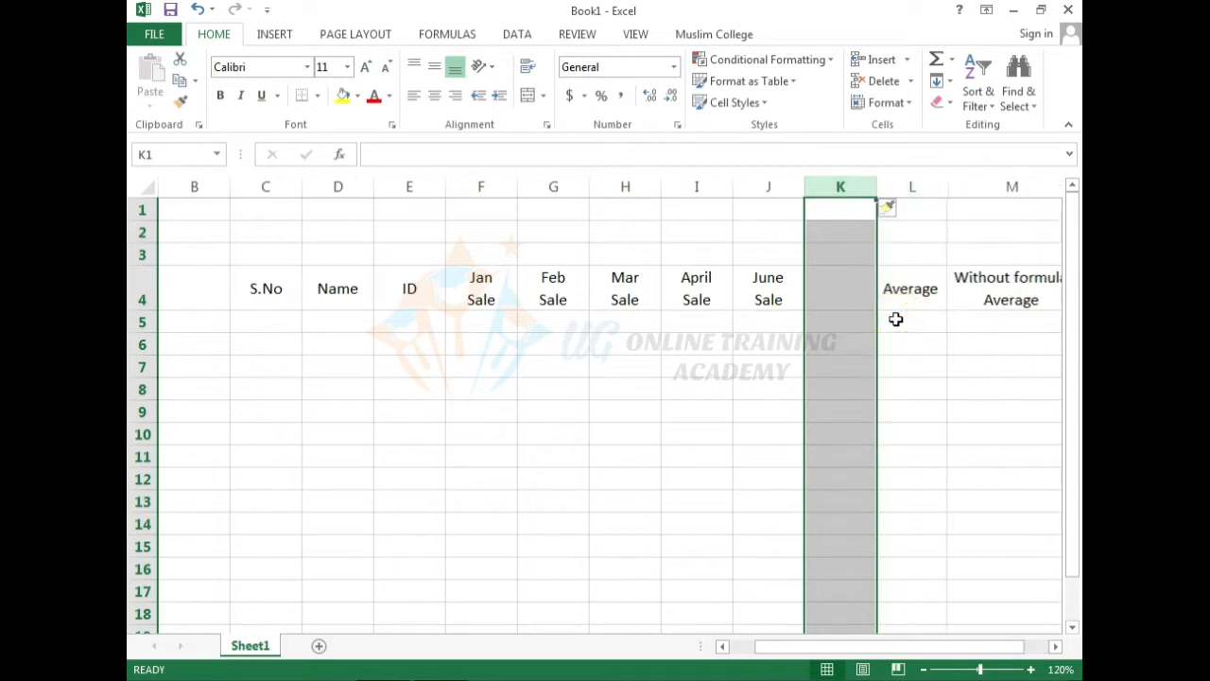
{"action": "left_click", "coordinate": [894, 346]}
{"action": "left_click", "coordinate": [855, 292]}
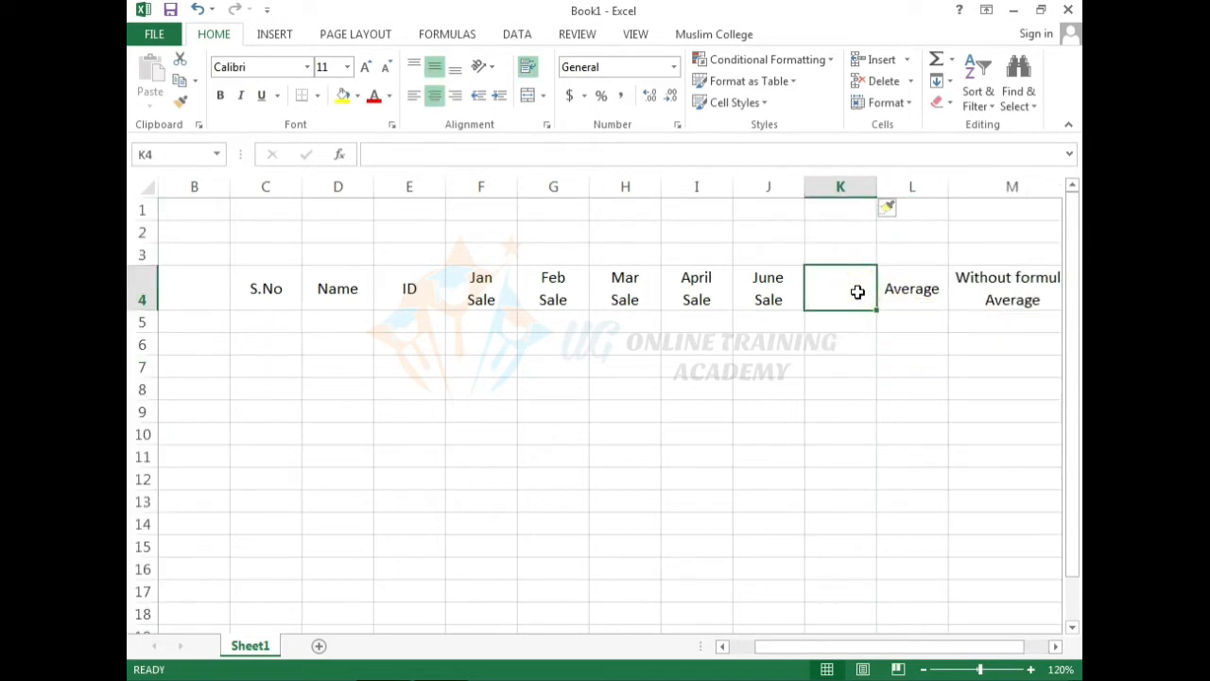
{"action": "type", "text": "SU"}
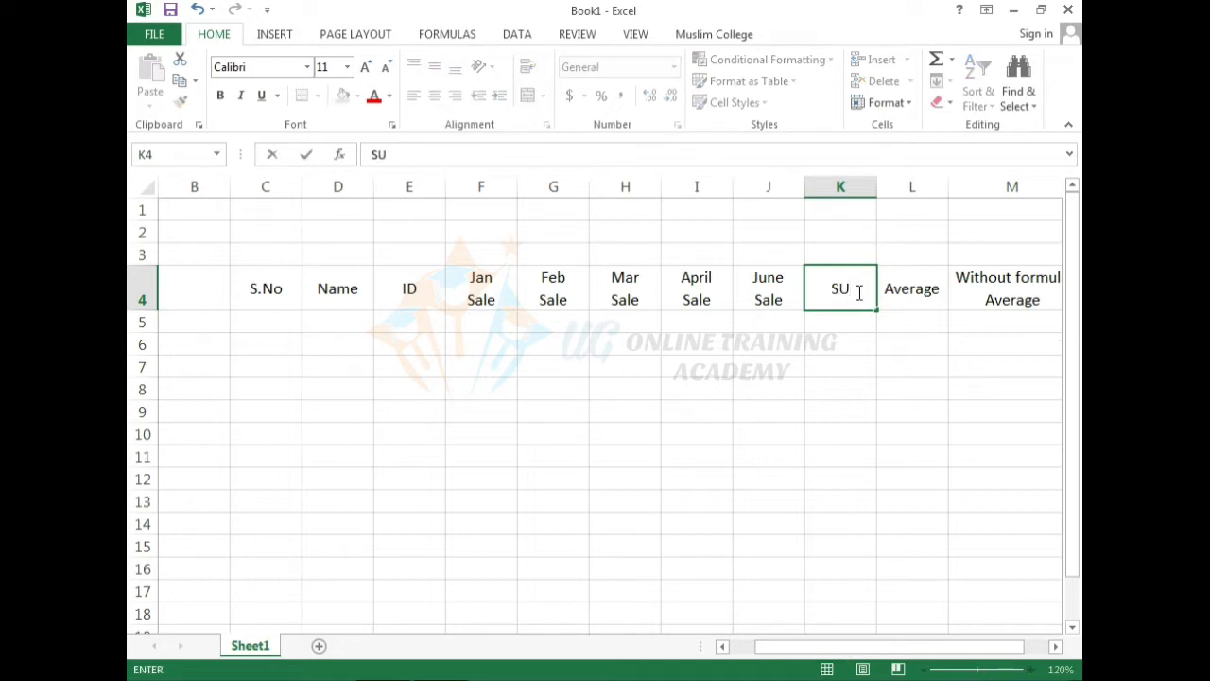
{"action": "key", "text": "BackSpace"}
{"action": "type", "text": "um"}
{"action": "left_click", "coordinate": [824, 342]}
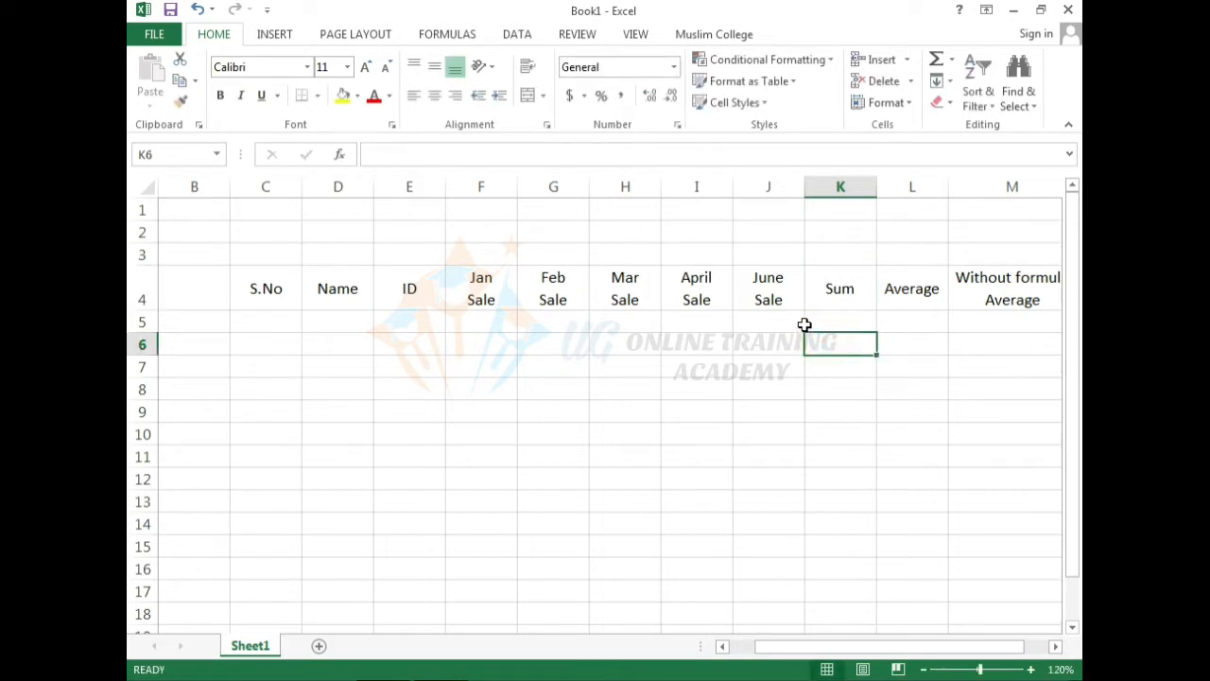
Add borders around the S.No heading cell C4.
{"action": "left_click", "coordinate": [274, 302]}
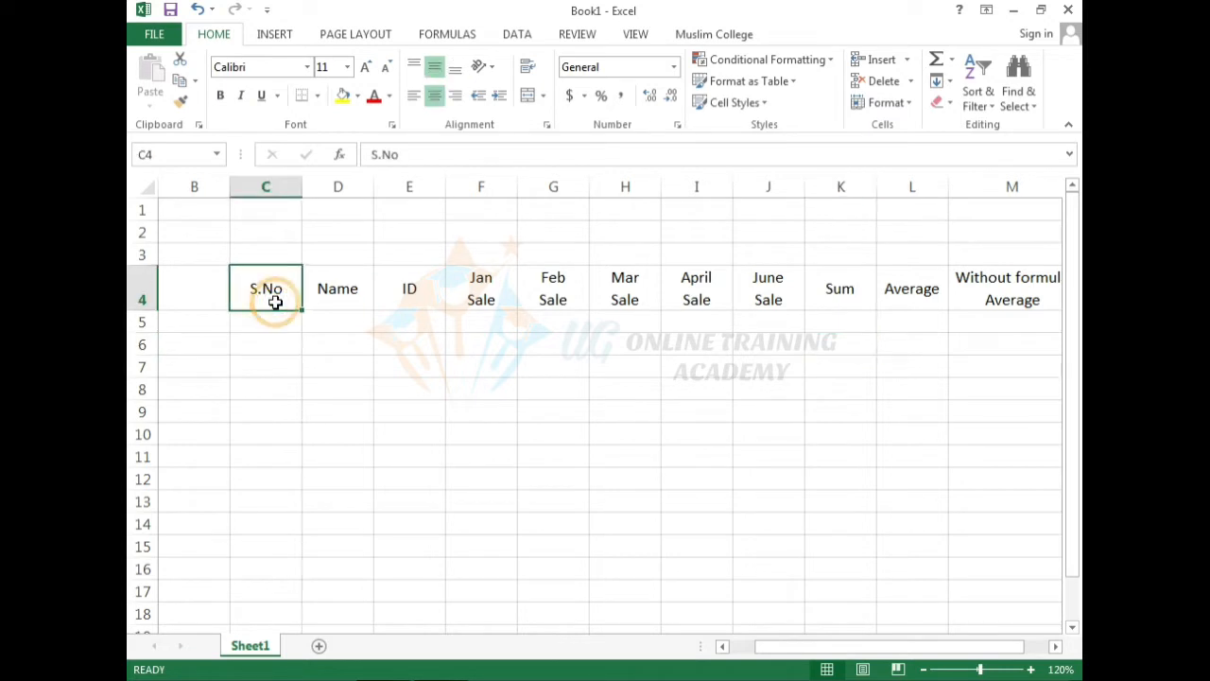
{"action": "left_click", "coordinate": [319, 99]}
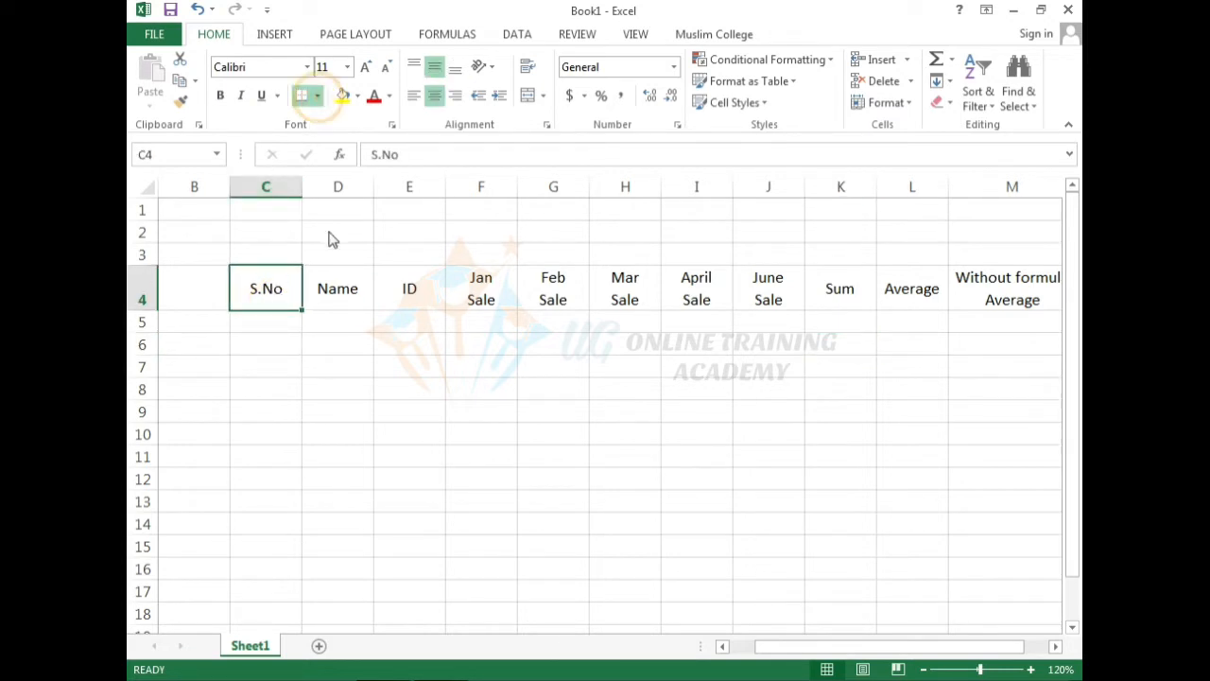
{"action": "left_click", "coordinate": [346, 295]}
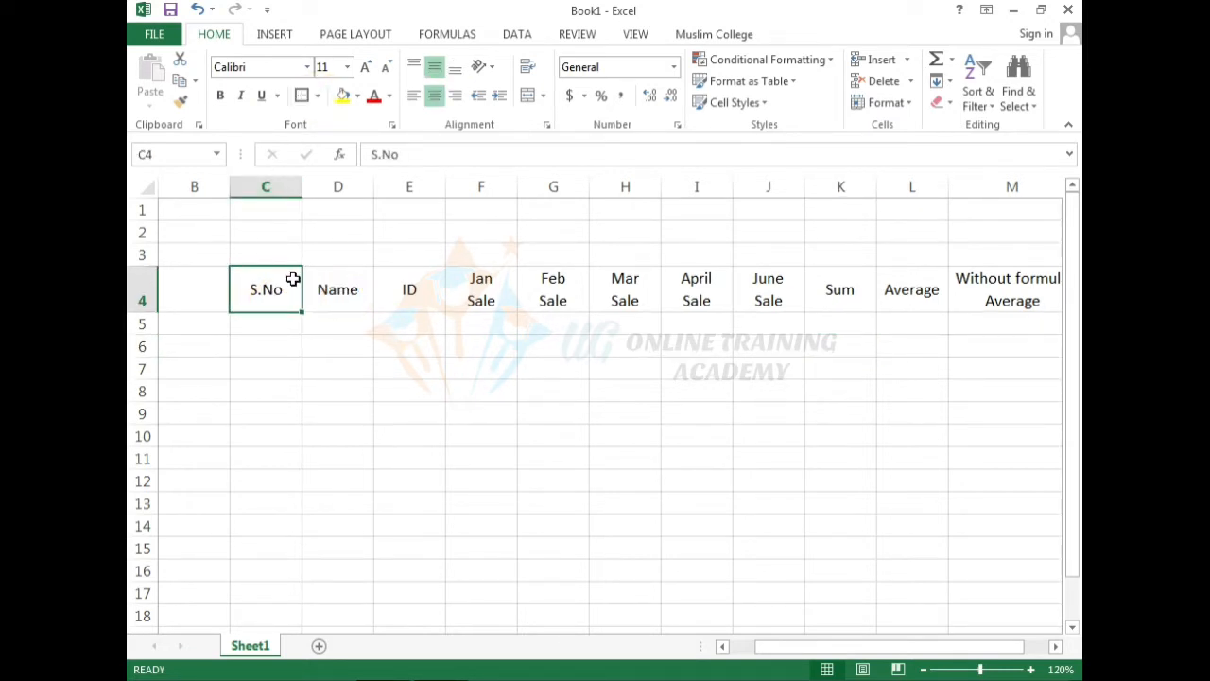
Apply a thick border to each remaining heading cell across row 4 through M4.
{"action": "left_click", "coordinate": [303, 99]}
{"action": "key", "text": "Right"}
{"action": "left_click", "coordinate": [302, 99]}
{"action": "key", "text": "Right"}
{"action": "left_click", "coordinate": [302, 99]}
{"action": "key", "text": "Right"}
{"action": "left_click", "coordinate": [302, 98]}
{"action": "key", "text": "Right"}
{"action": "left_click", "coordinate": [303, 98]}
{"action": "key", "text": "Right"}
{"action": "left_click", "coordinate": [302, 98]}
{"action": "key", "text": "Right"}
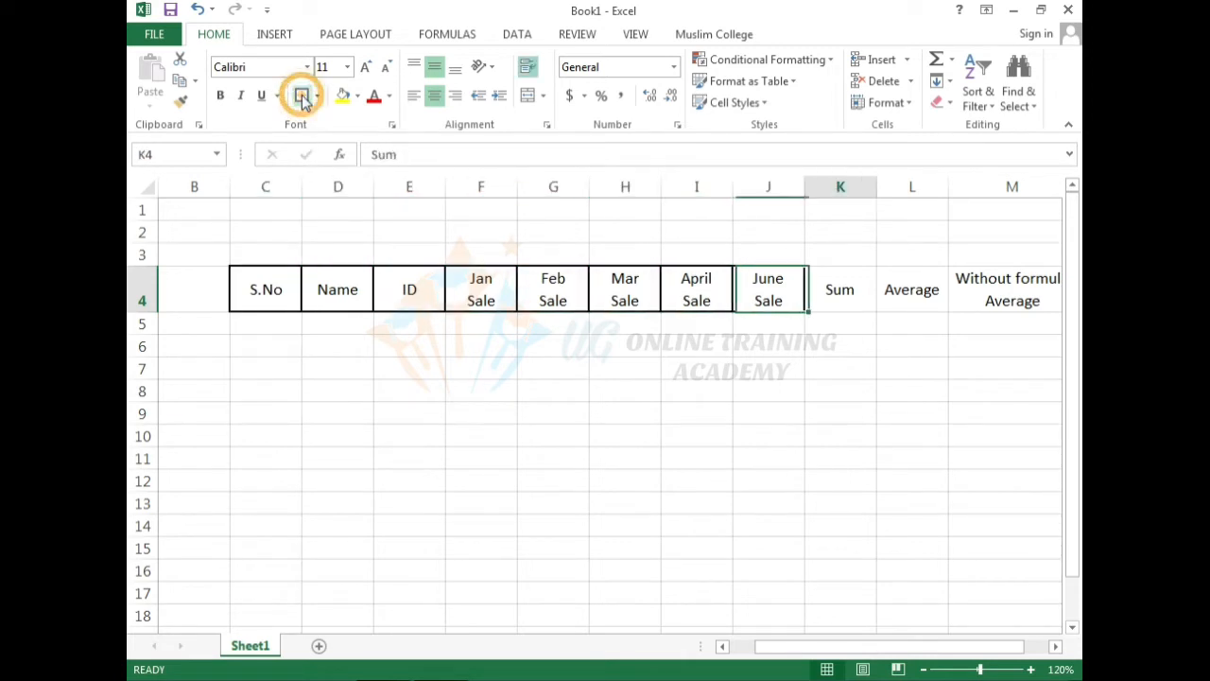
{"action": "left_click", "coordinate": [302, 98]}
{"action": "key", "text": "Right"}
{"action": "left_click", "coordinate": [302, 98]}
{"action": "key", "text": "Right"}
{"action": "left_click", "coordinate": [302, 98]}
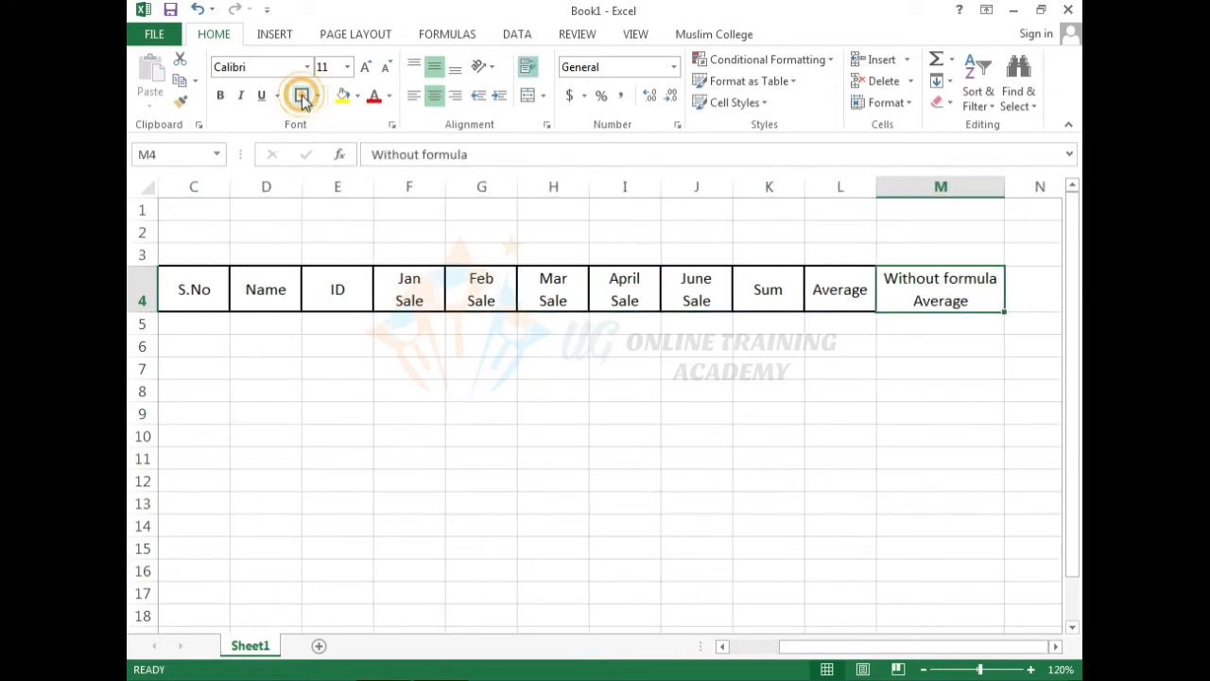
{"action": "left_click", "coordinate": [446, 401]}
Return to the S.No heading and zoom the sheet out to 110%.
{"action": "left_click", "coordinate": [212, 295]}
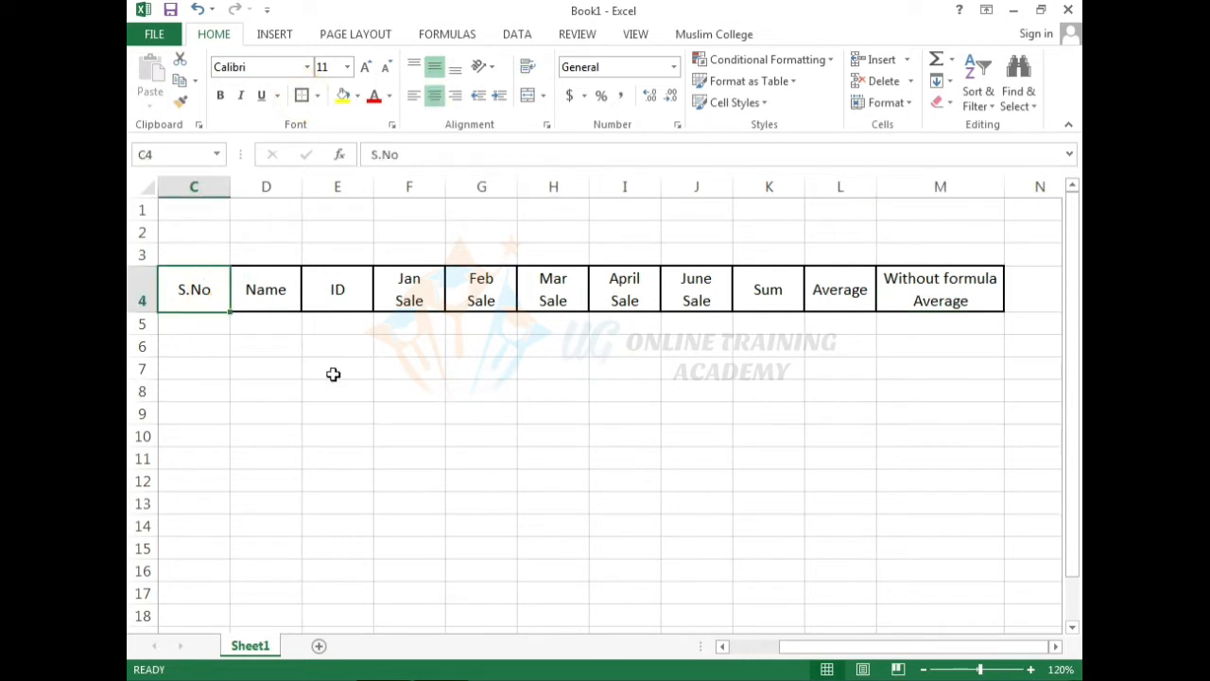
{"action": "key", "text": "Left"}
{"action": "key", "text": "Left"}
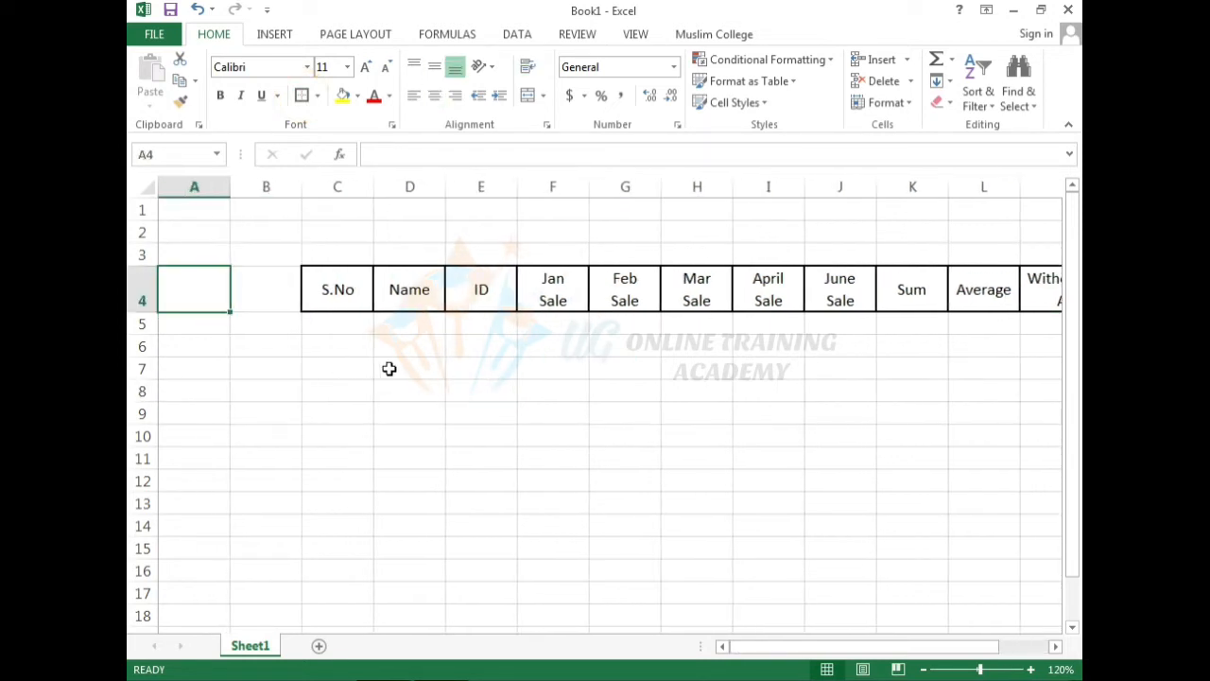
{"action": "left_click", "coordinate": [923, 669]}
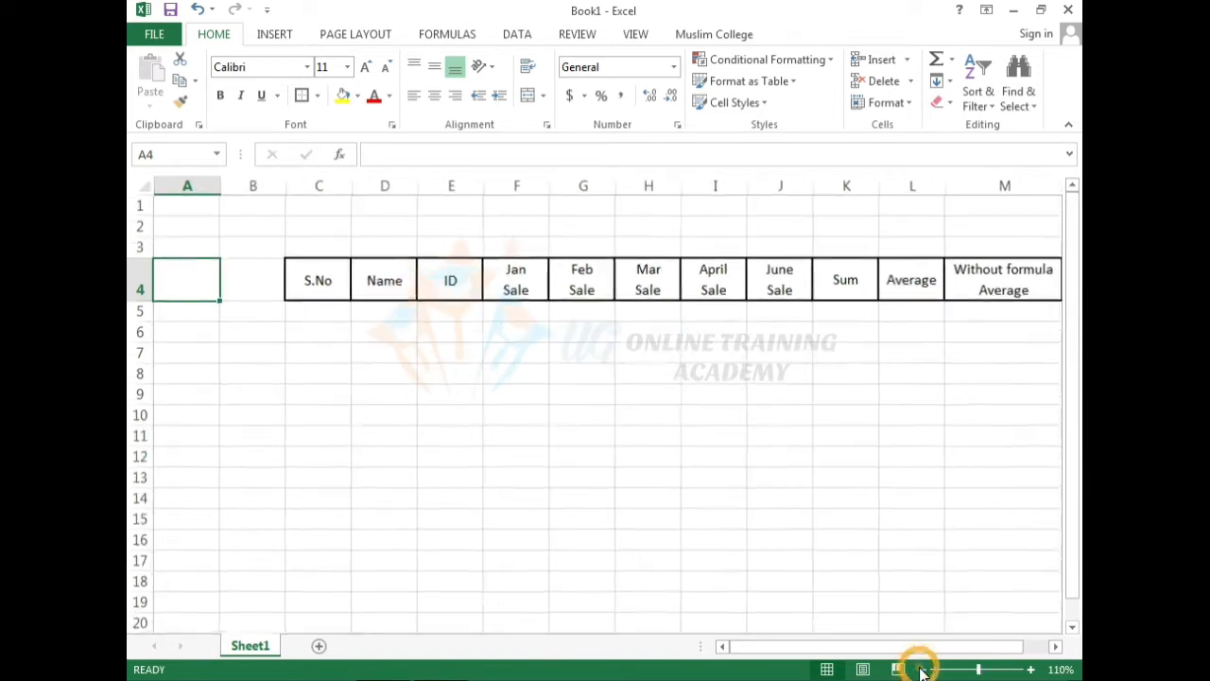
Merge C1:M3 into one centered, middle-aligned title cell.
{"action": "left_click_drag", "start_coordinate": [778, 651], "coordinate": [809, 652]}
{"action": "left_click", "coordinate": [322, 369]}
{"action": "left_click", "coordinate": [254, 224]}
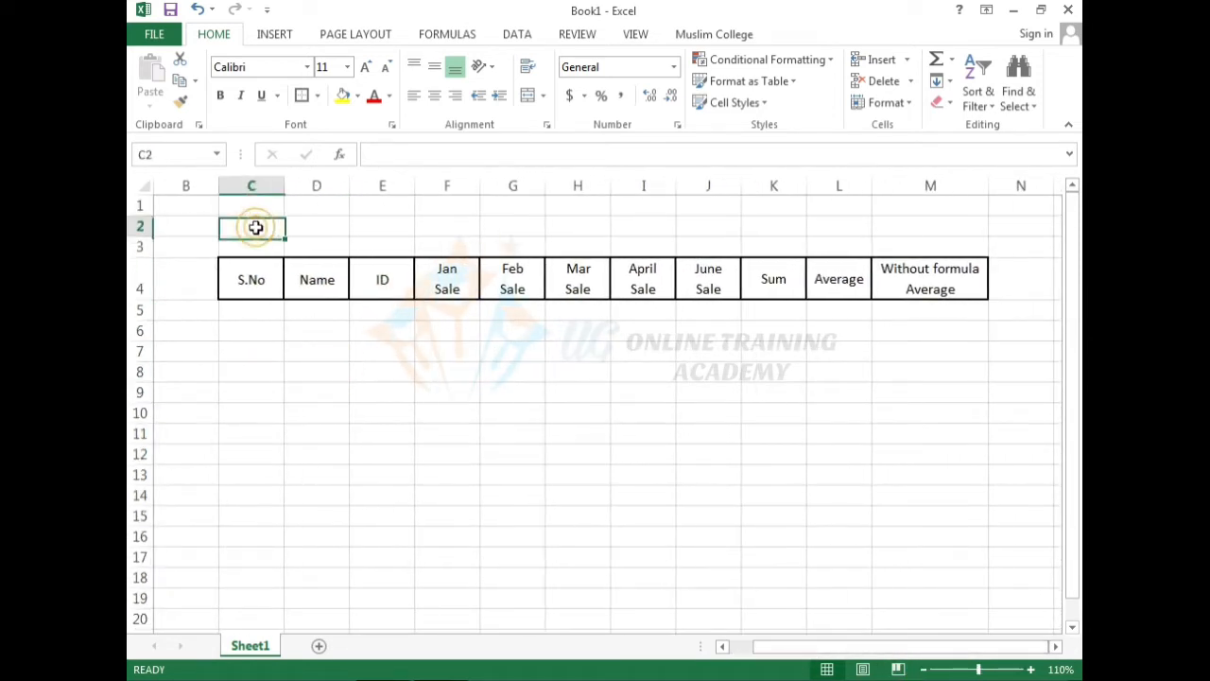
{"action": "left_click_drag", "start_coordinate": [255, 208], "coordinate": [916, 240]}
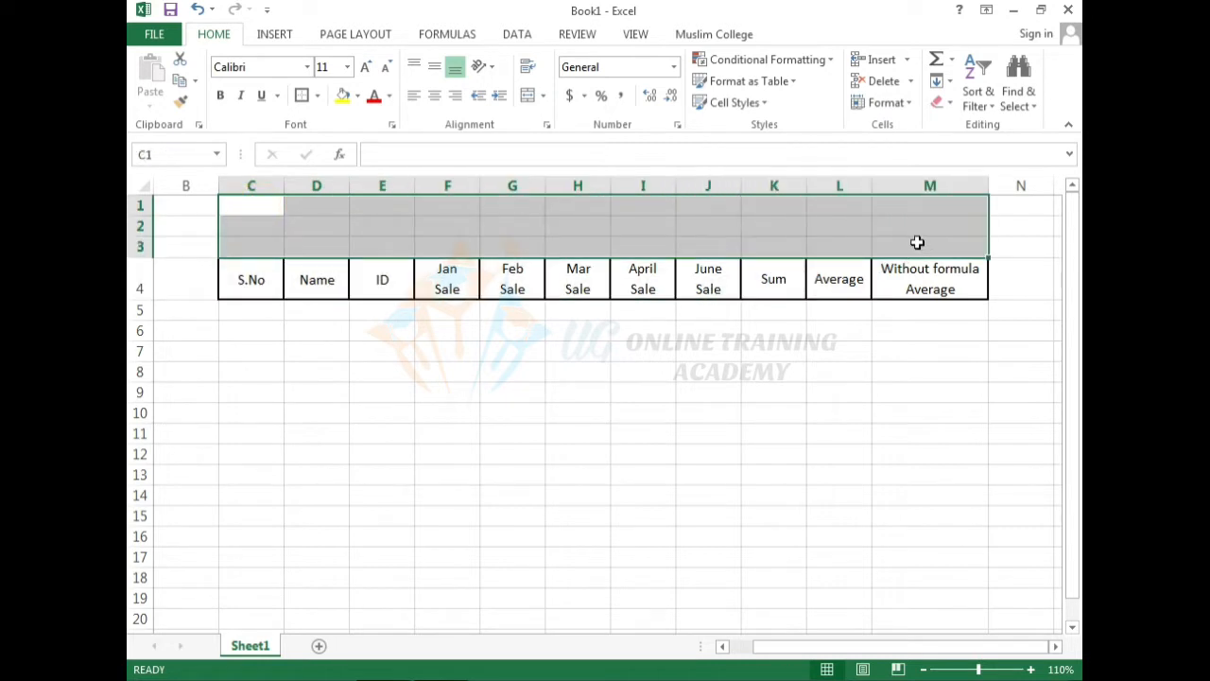
{"action": "left_click", "coordinate": [528, 95]}
{"action": "left_click", "coordinate": [434, 69]}
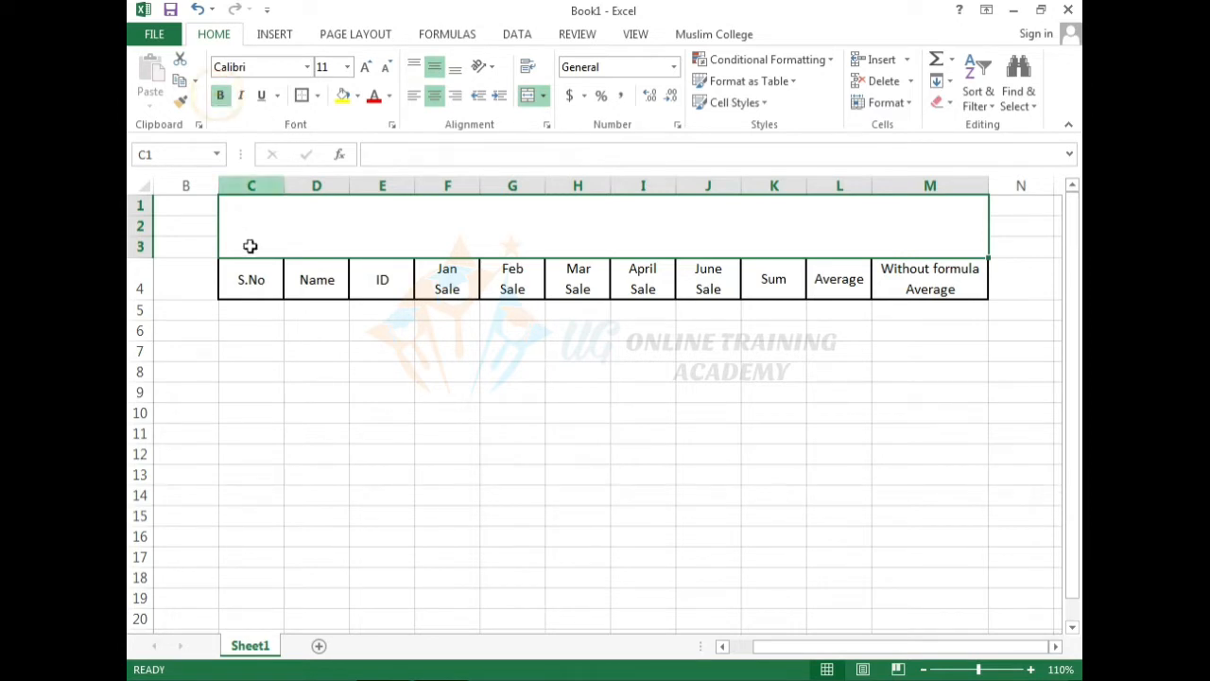
Make the row 4 header cells C4:M4 bold.
{"action": "left_click_drag", "start_coordinate": [249, 279], "coordinate": [909, 276]}
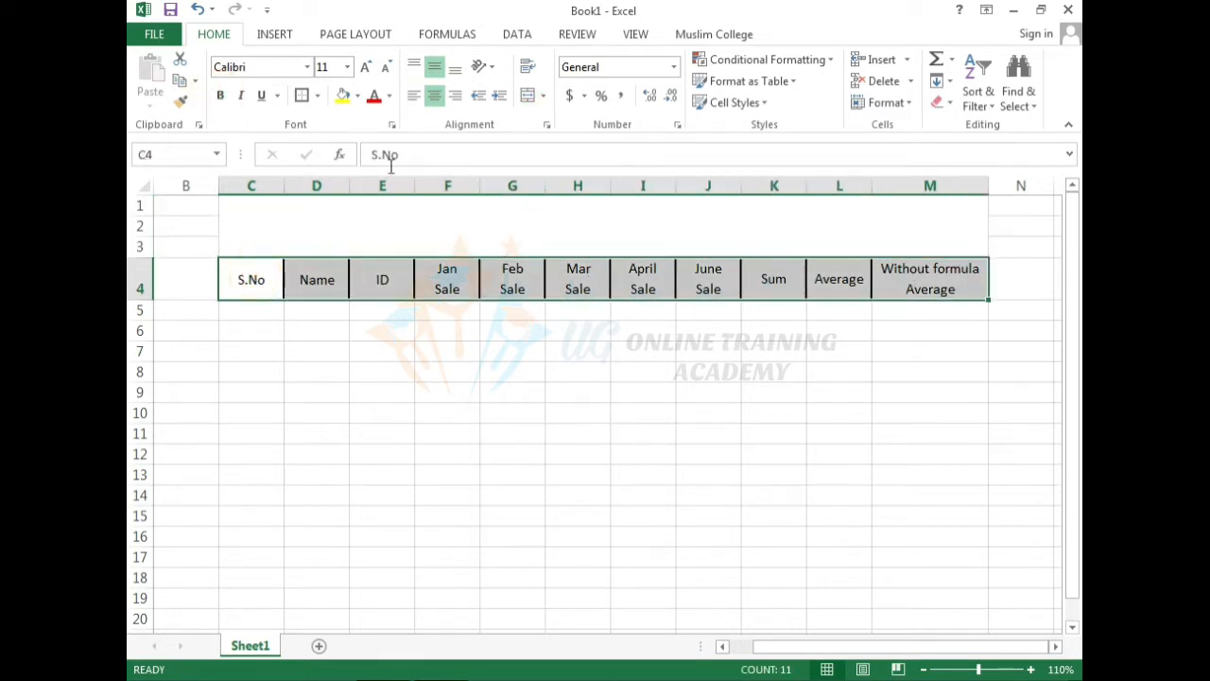
{"action": "left_click", "coordinate": [220, 97]}
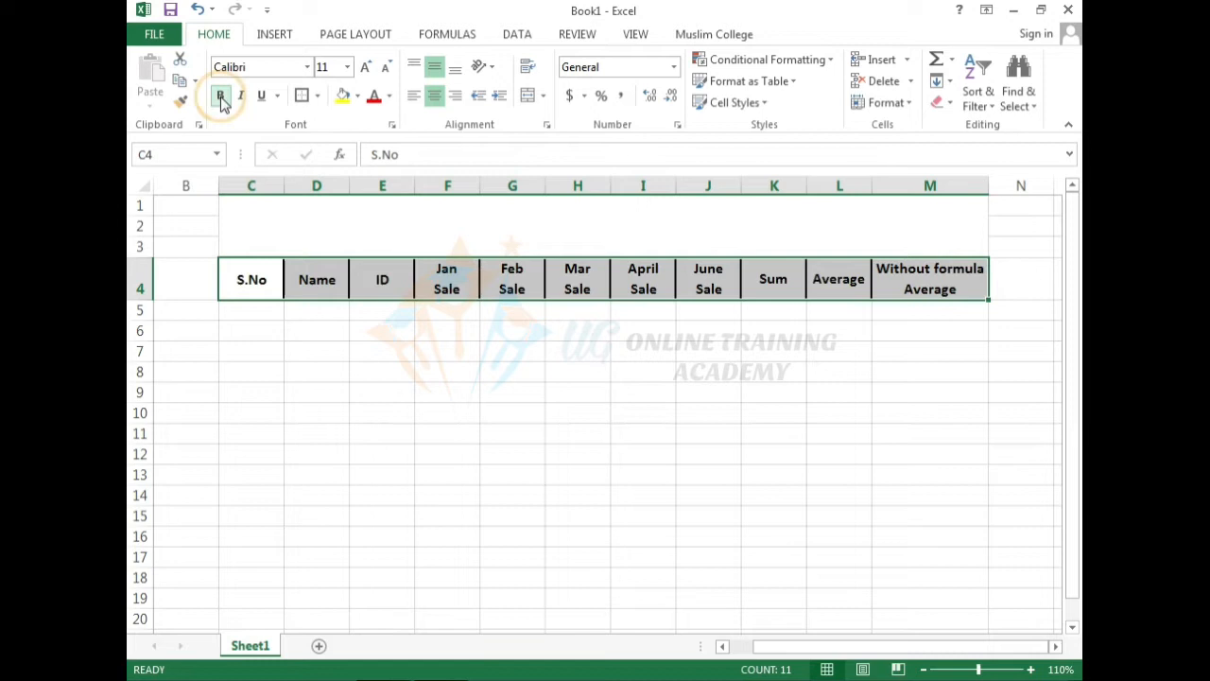
{"action": "left_click", "coordinate": [425, 370]}
Set the merged title block's font size to 14.
{"action": "left_click", "coordinate": [434, 230]}
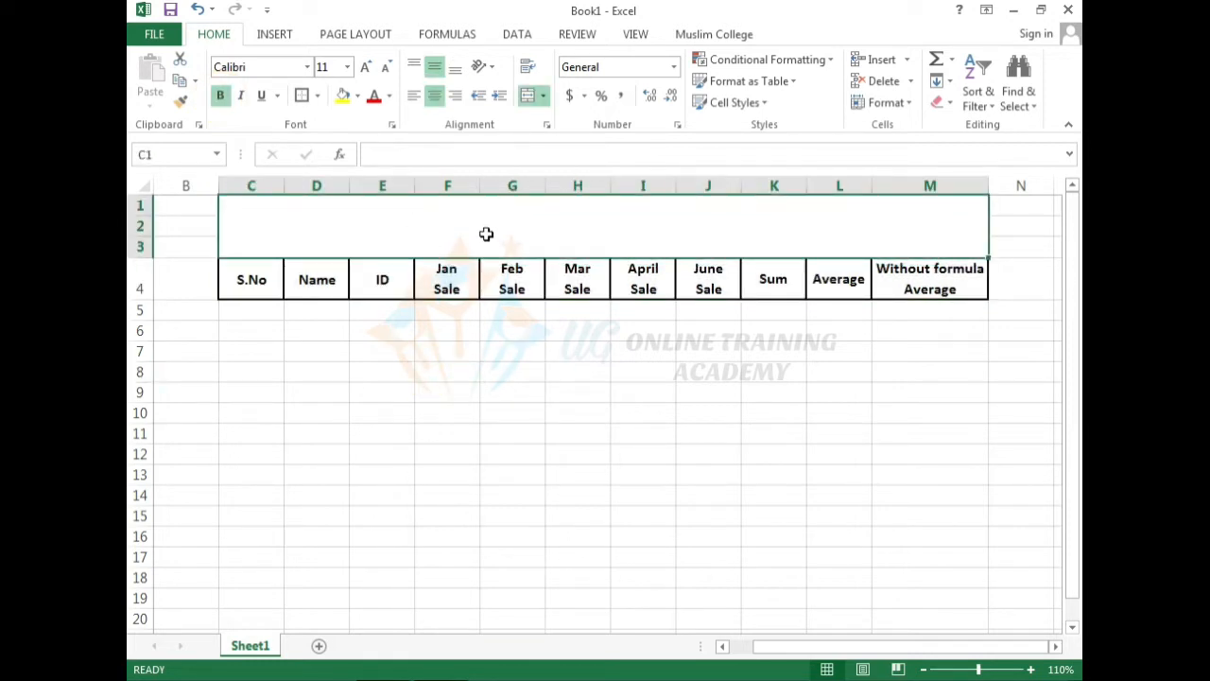
{"action": "left_click", "coordinate": [364, 70]}
{"action": "left_click", "coordinate": [364, 70]}
{"action": "left_click", "coordinate": [384, 70]}
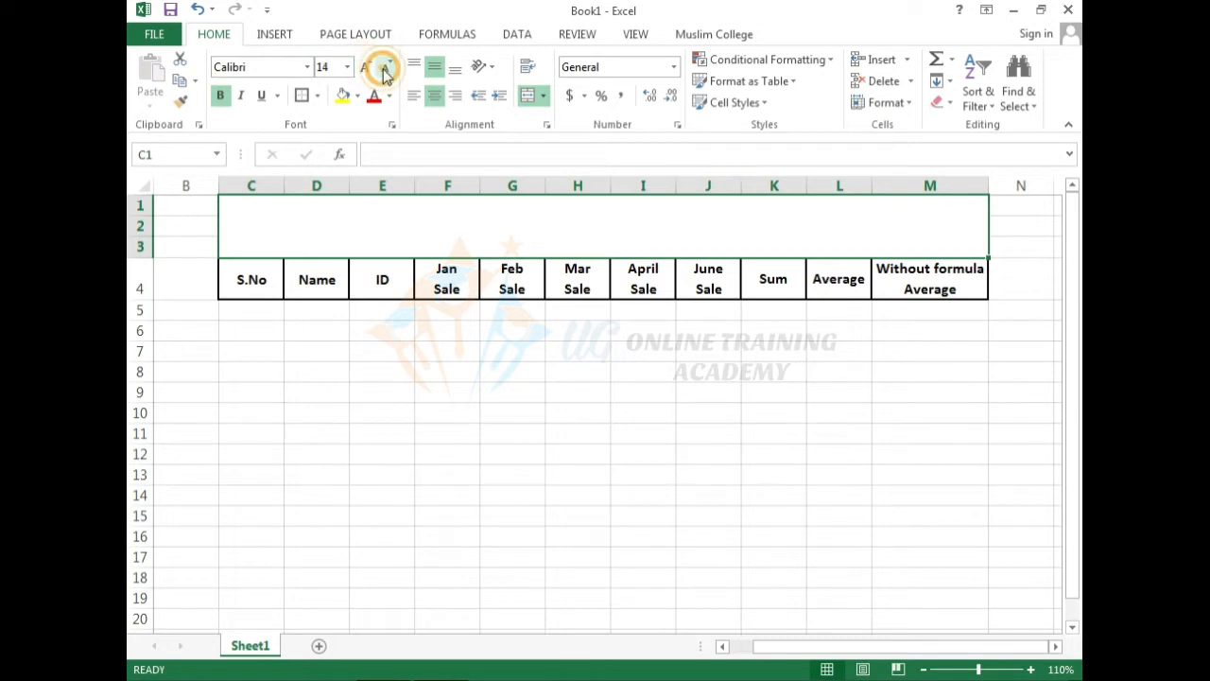
{"action": "left_click", "coordinate": [502, 354]}
{"action": "left_click", "coordinate": [520, 227]}
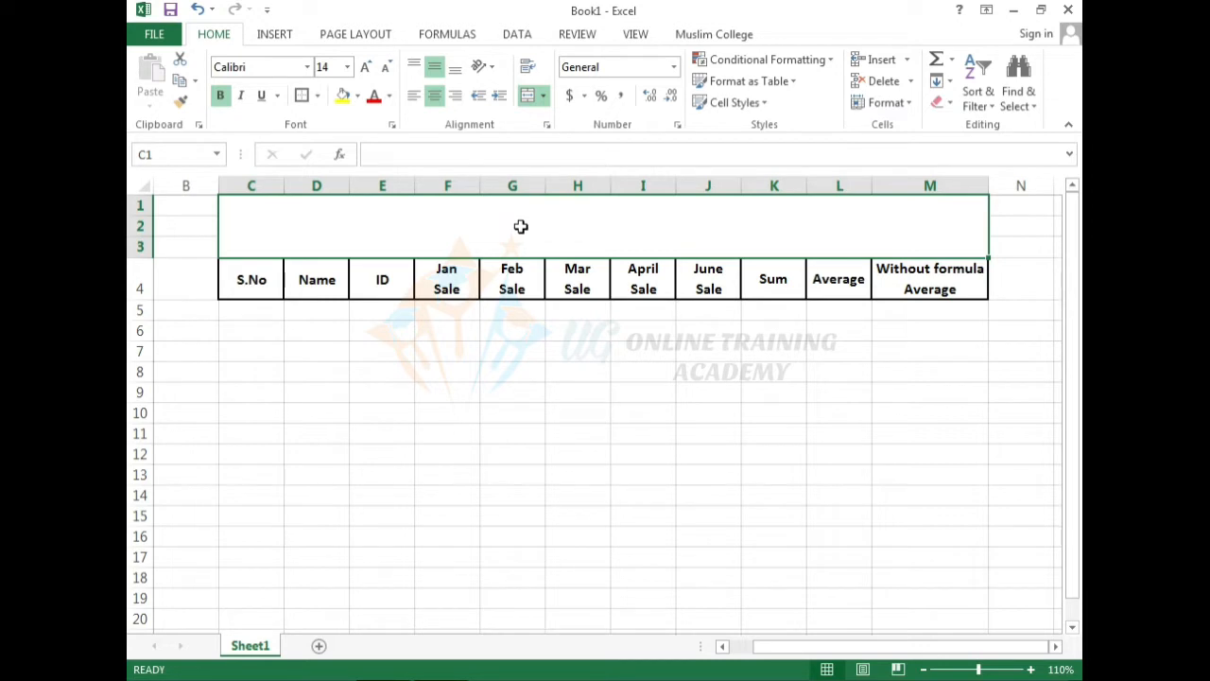
Enter the title 'Fair & Lovely Cream' in the merged C1 block.
{"action": "type", "text": "F"}
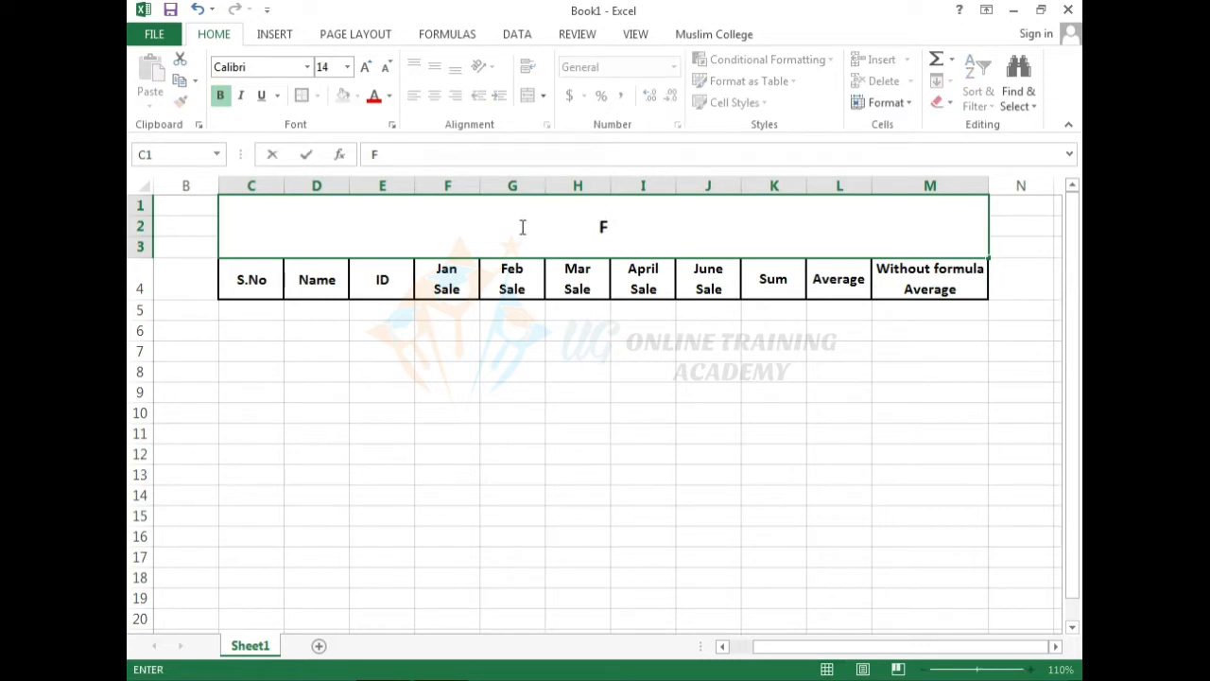
{"action": "type", "text": "air And"}
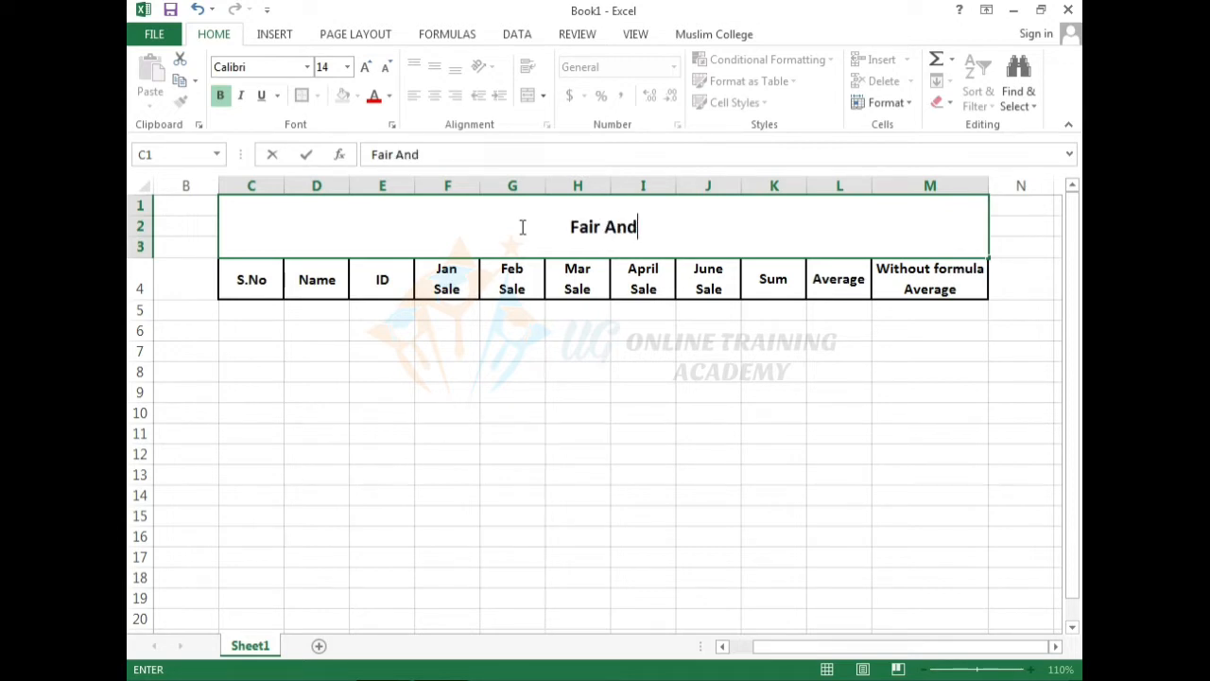
{"action": "key", "text": "BackSpace"}
{"action": "key", "text": "BackSpace"}
{"action": "key", "text": "BackSpace"}
{"action": "key", "text": "BackSpace"}
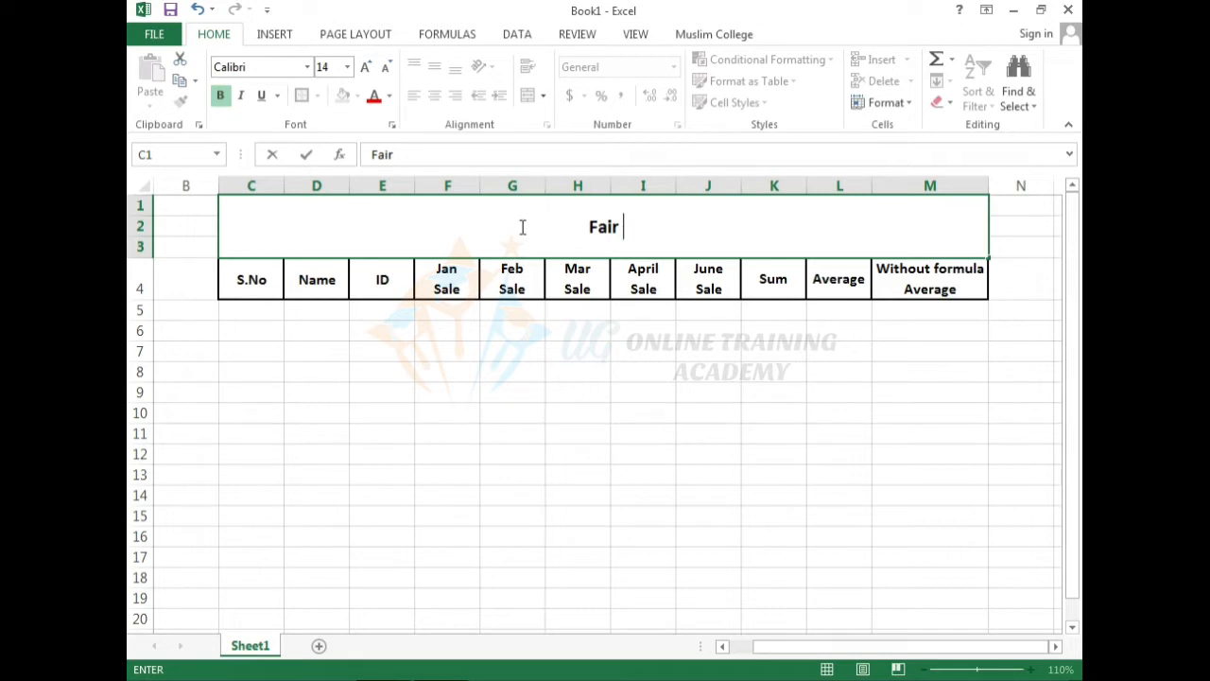
{"action": "type", "text": "&"}
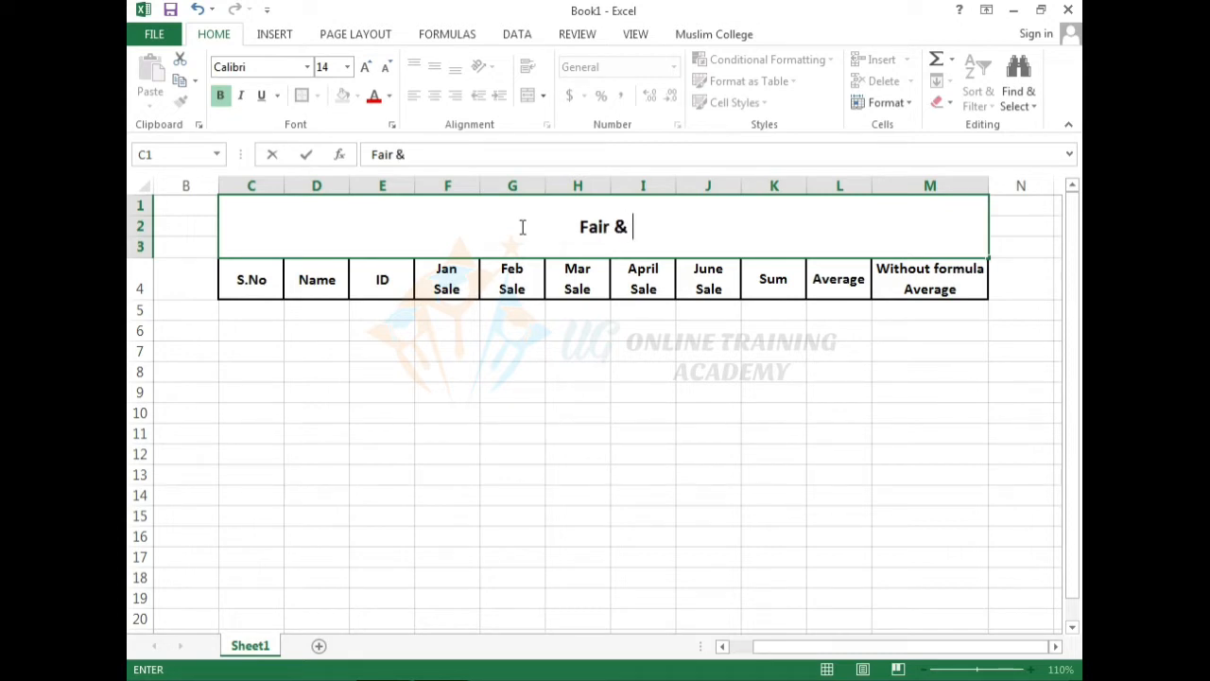
{"action": "type", "text": " L"}
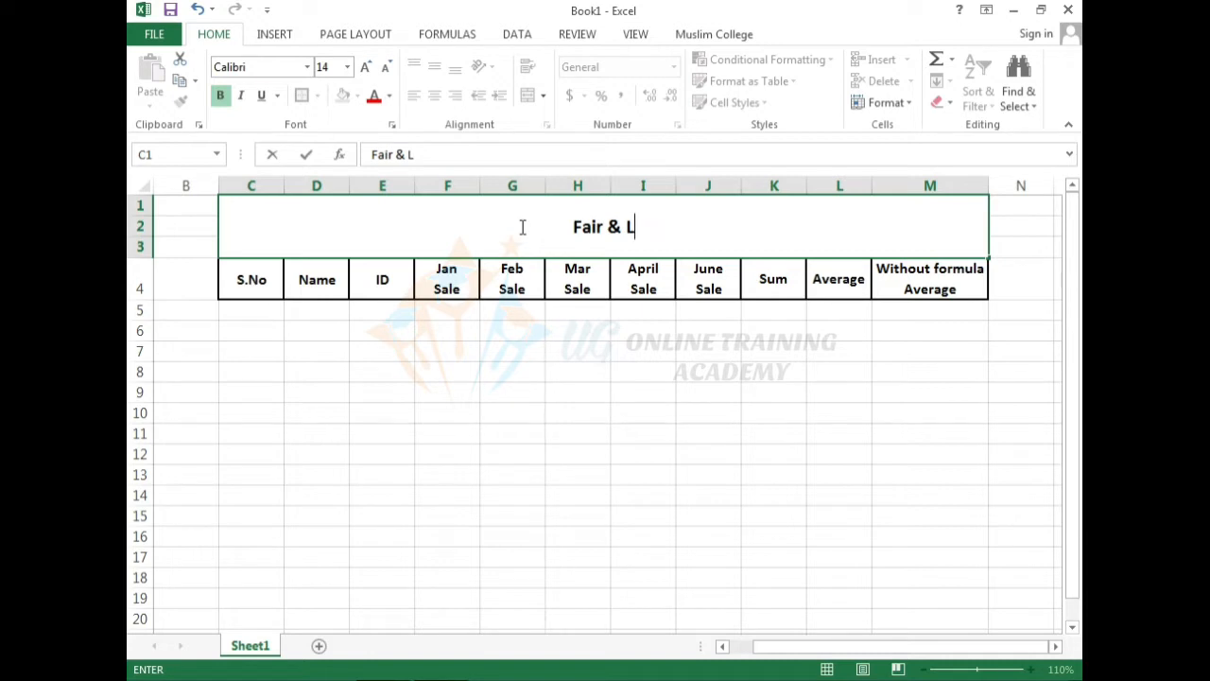
{"action": "type", "text": "ove"}
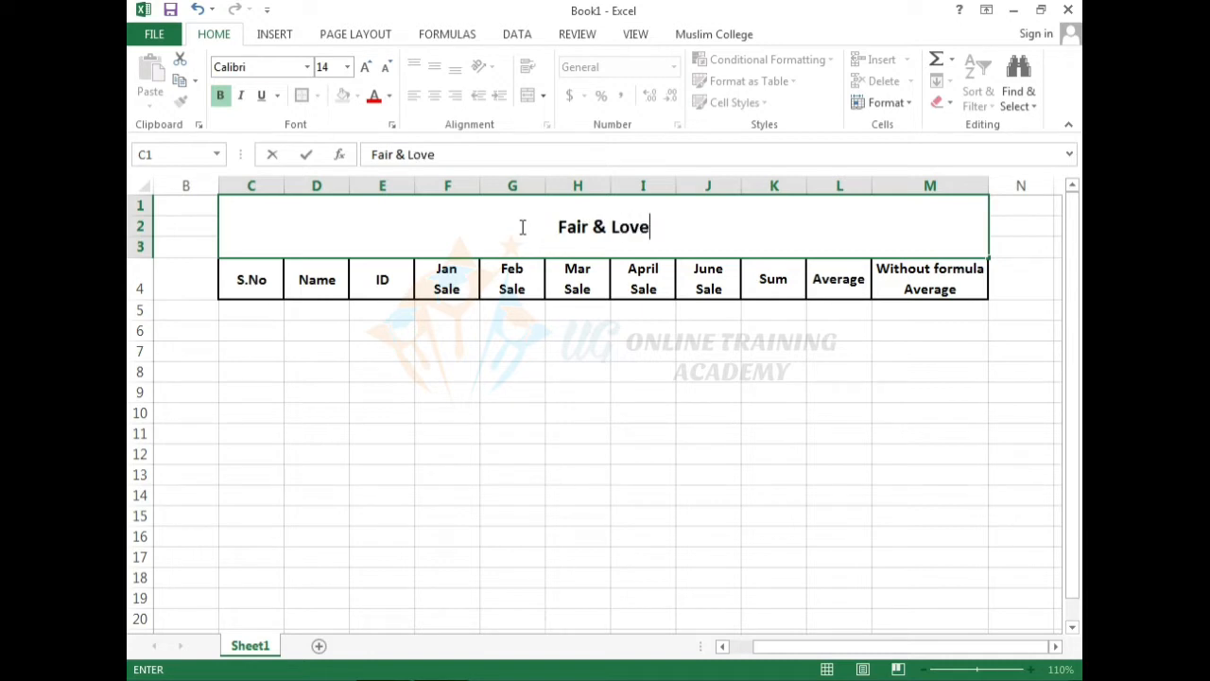
{"action": "type", "text": "ly "}
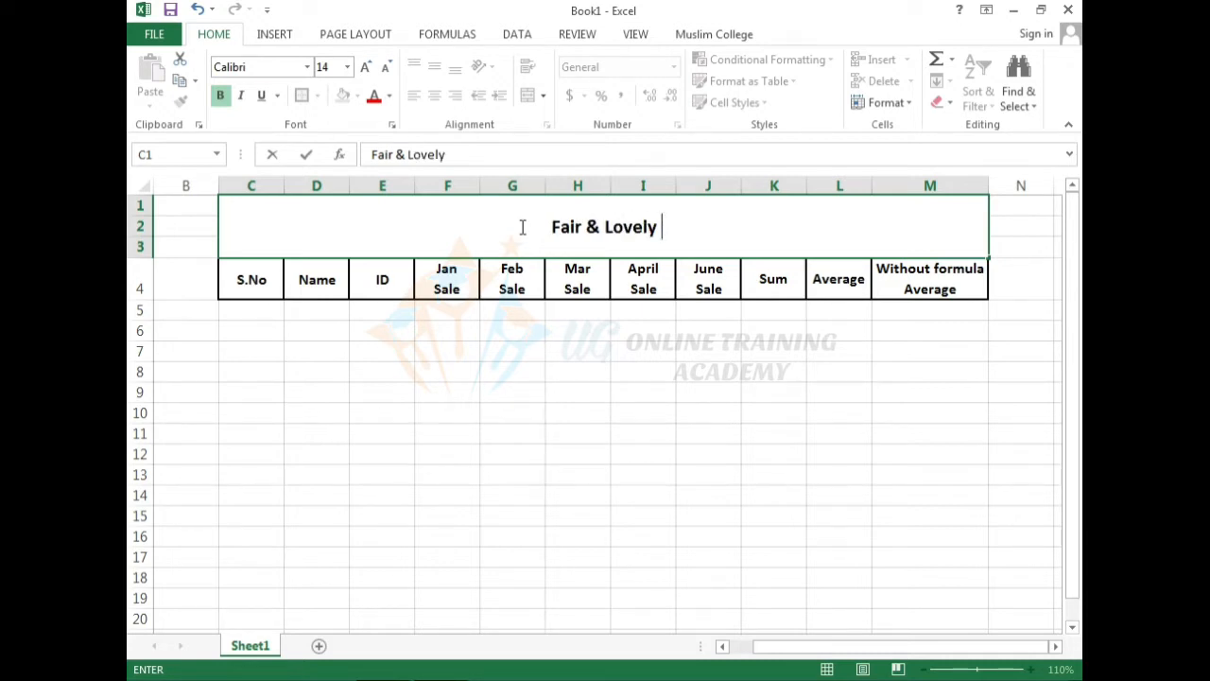
{"action": "type", "text": "Cream"}
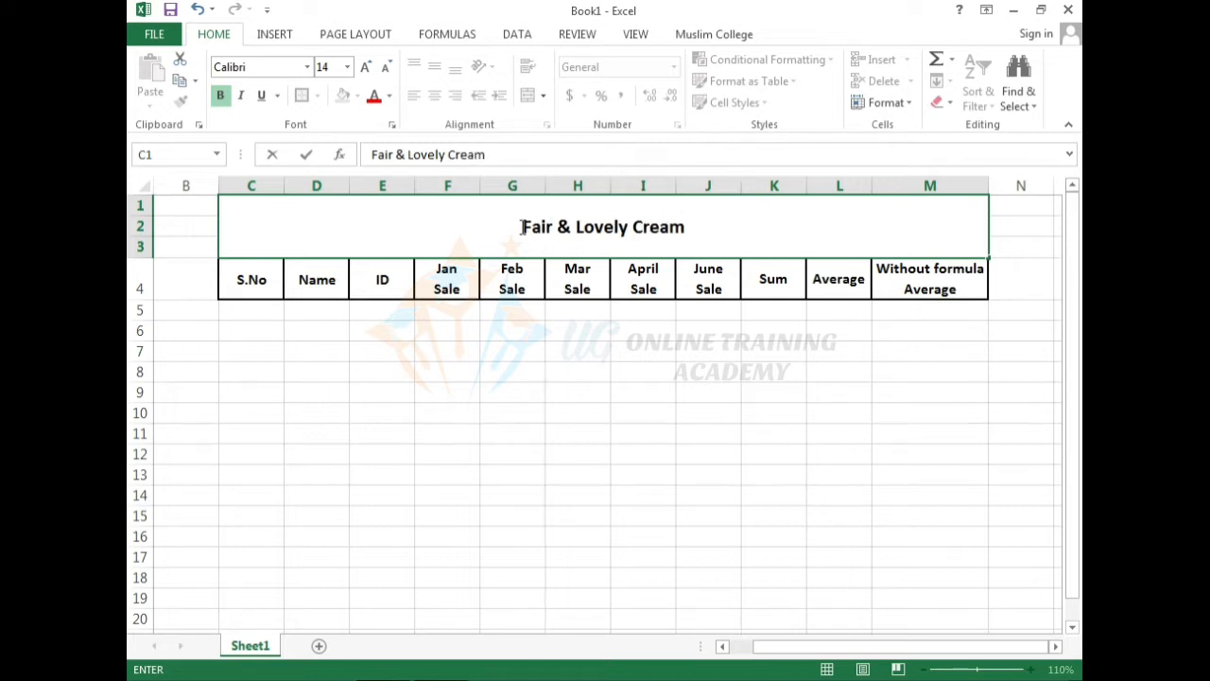
{"action": "left_click", "coordinate": [560, 322]}
{"action": "left_click", "coordinate": [583, 247]}
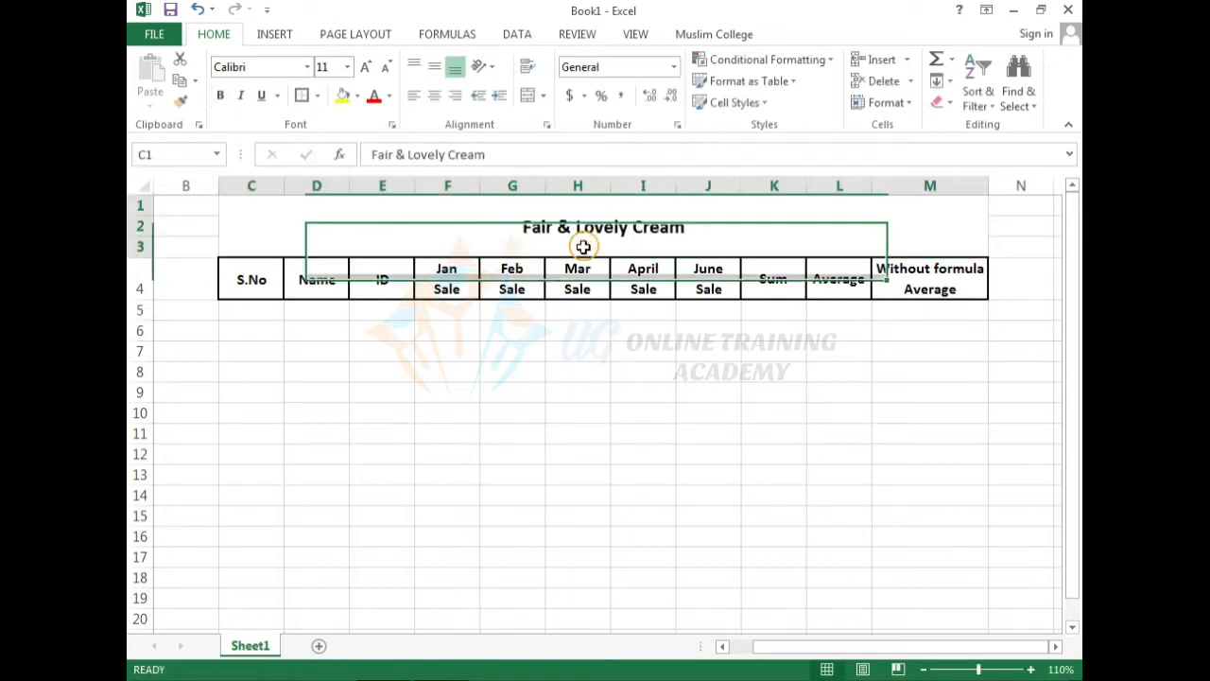
Increase the merged title's font size to 22.
{"action": "left_click", "coordinate": [365, 69]}
{"action": "left_click", "coordinate": [365, 70]}
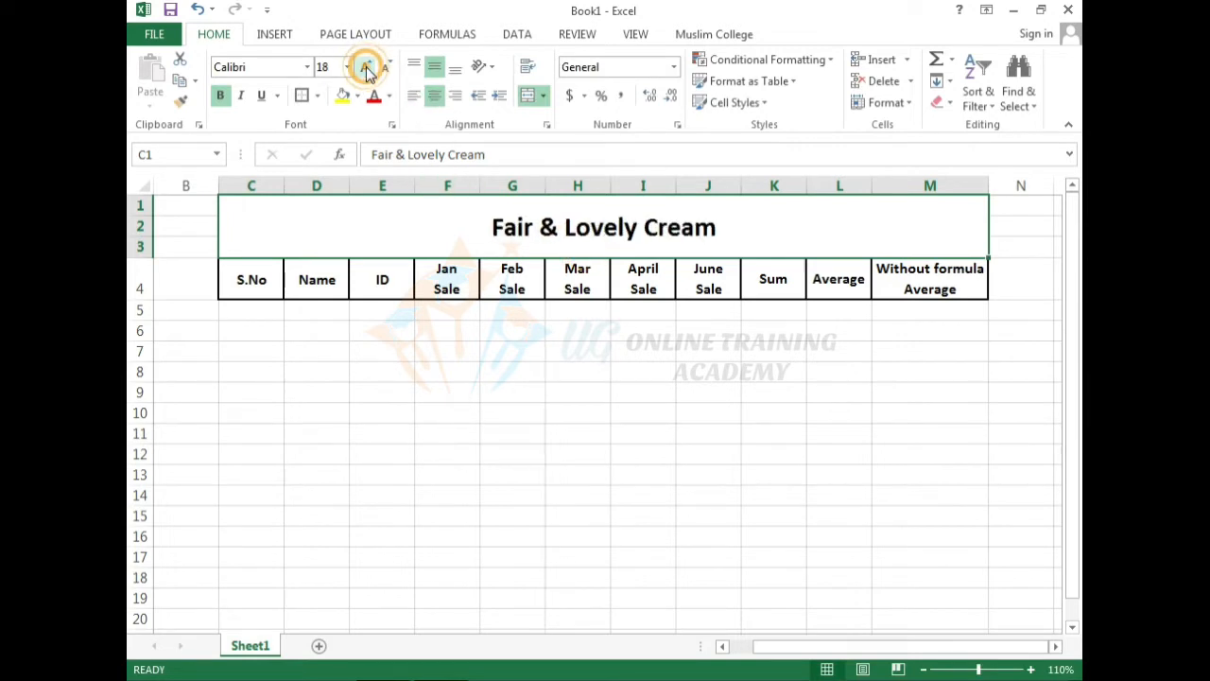
{"action": "left_click", "coordinate": [366, 70]}
{"action": "left_click", "coordinate": [365, 70]}
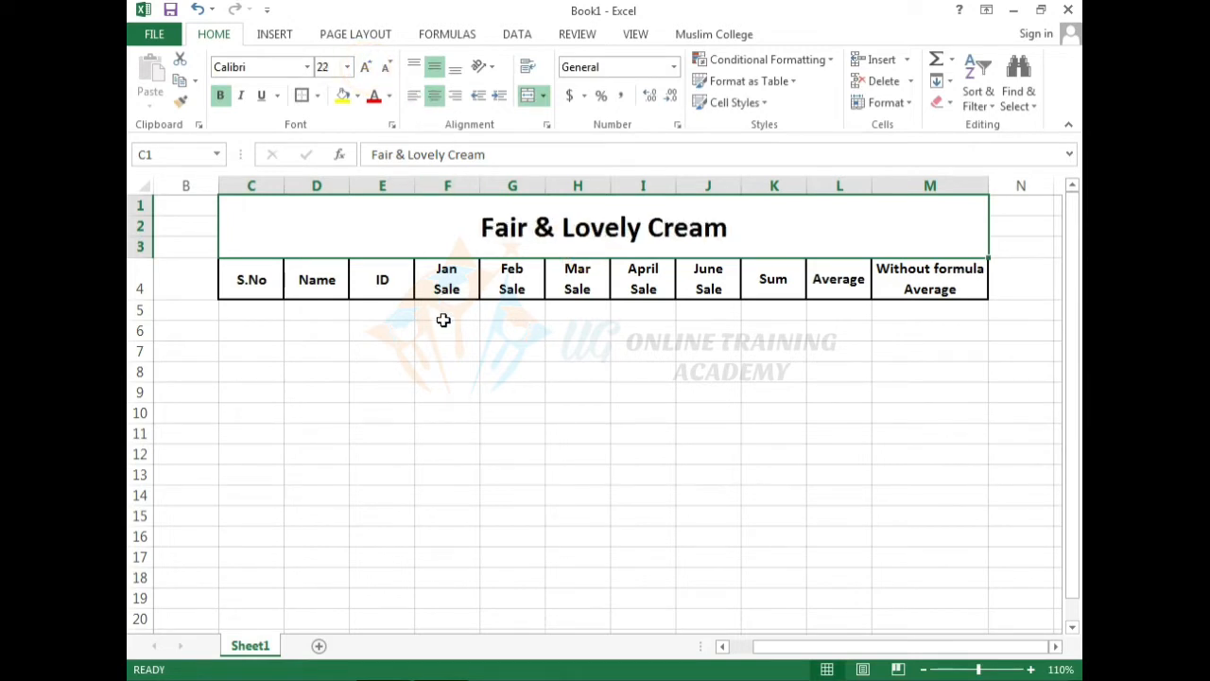
{"action": "left_click", "coordinate": [443, 330]}
{"action": "left_click", "coordinate": [441, 243]}
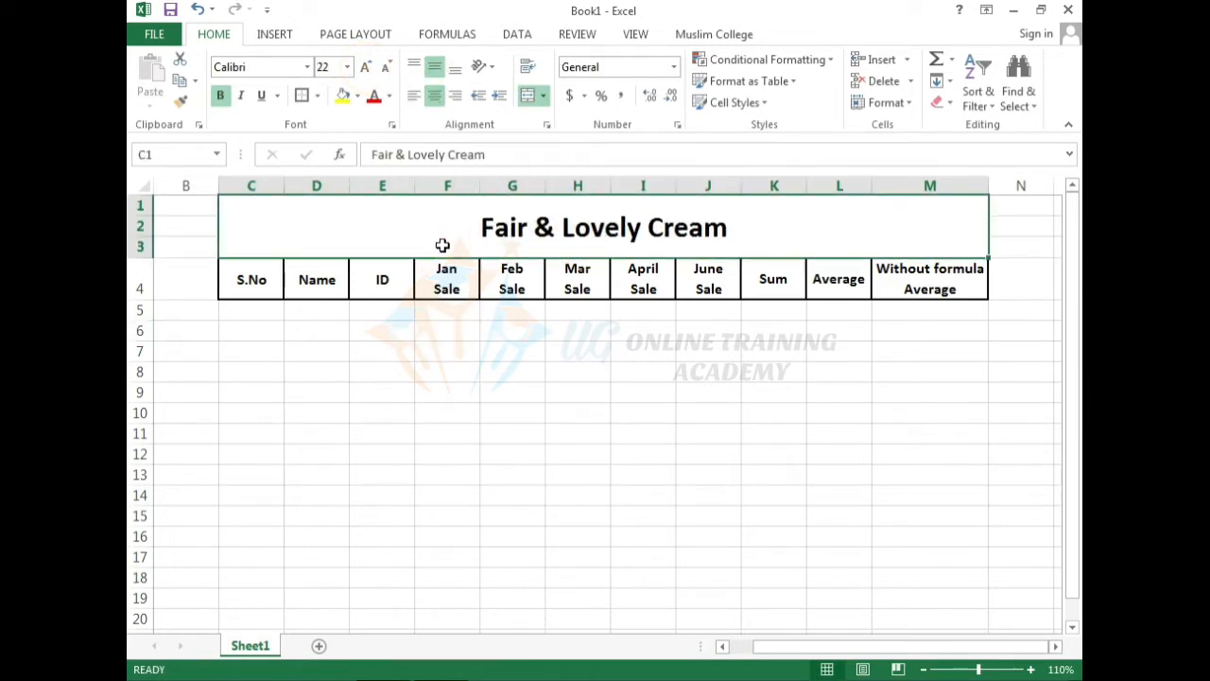
Give the merged title block a purple fill color.
{"action": "left_click", "coordinate": [345, 96]}
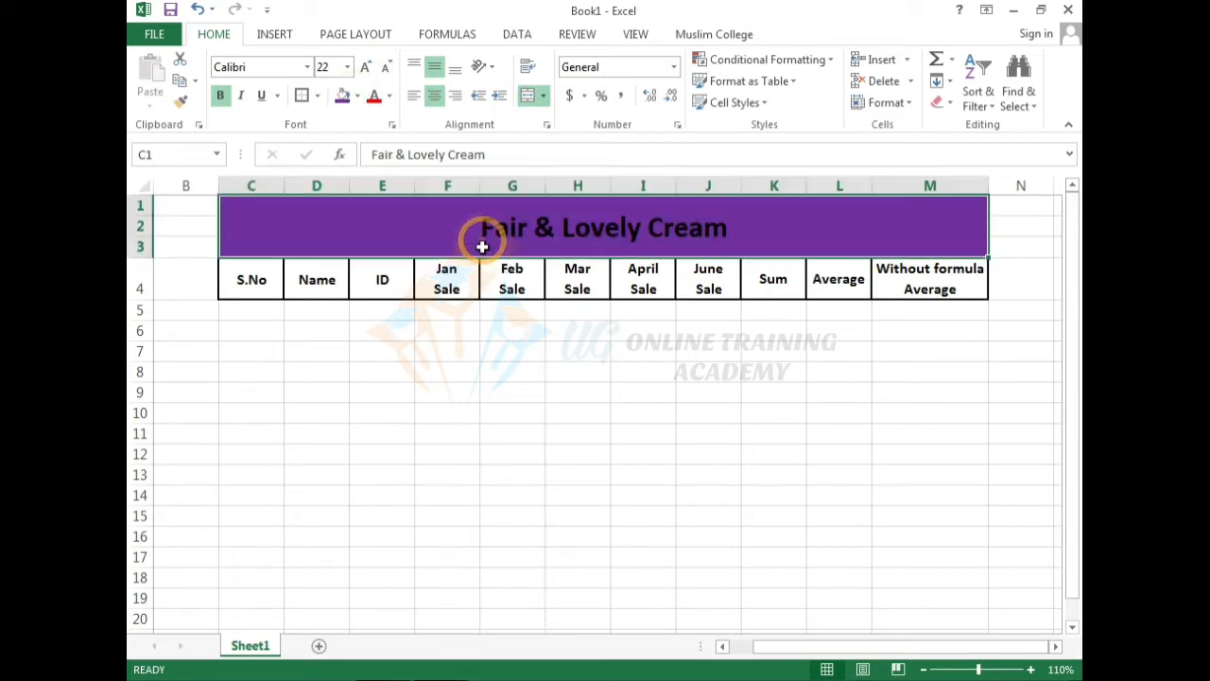
{"action": "left_click", "coordinate": [495, 374]}
{"action": "left_click", "coordinate": [493, 229]}
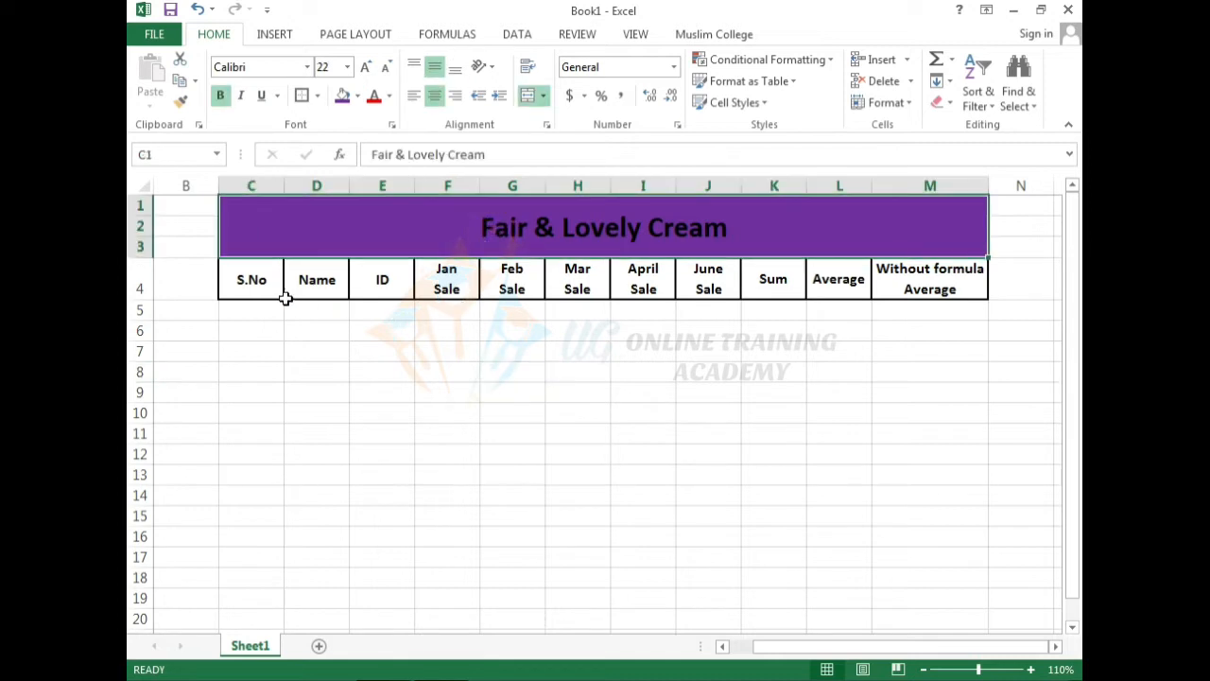
{"action": "left_click_drag", "start_coordinate": [252, 281], "coordinate": [905, 291]}
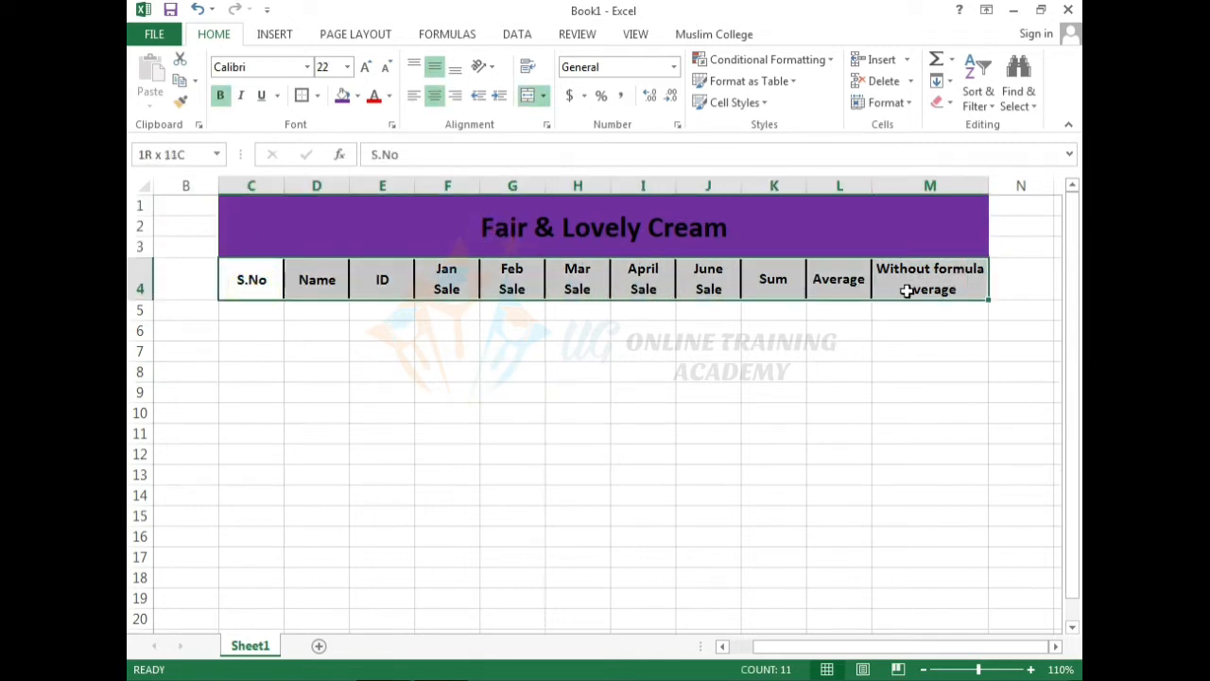
{"action": "left_click", "coordinate": [488, 370]}
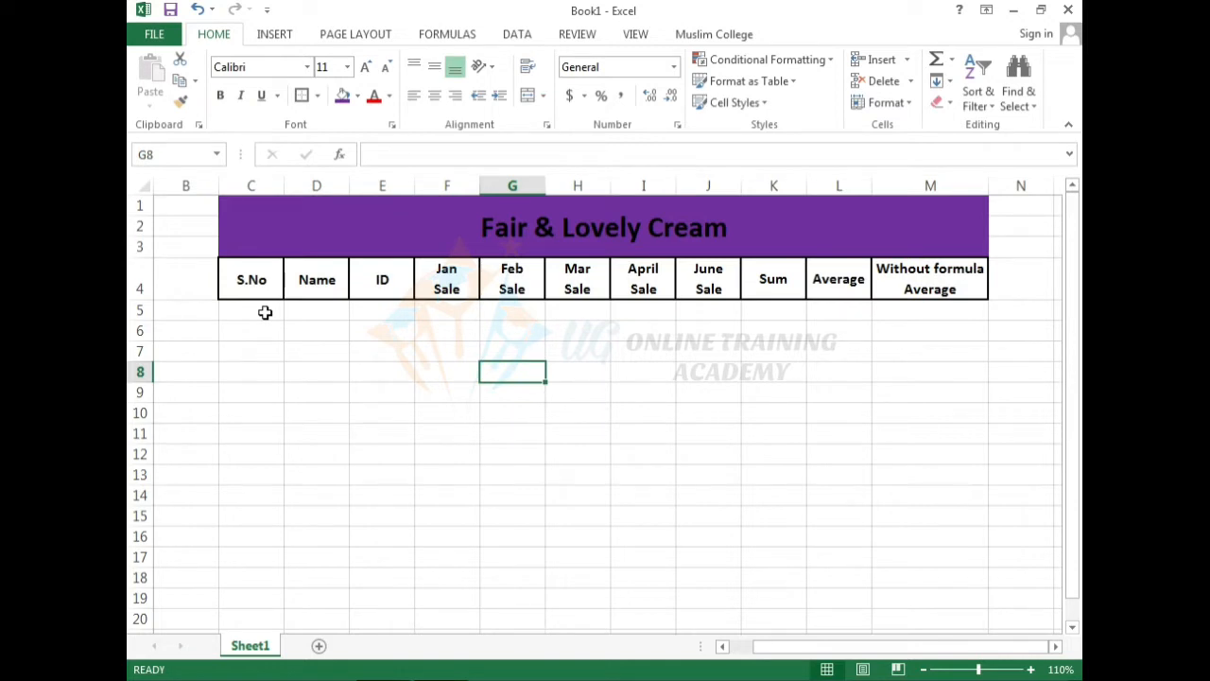
Add borders around the merged title block.
{"action": "left_click", "coordinate": [367, 209]}
{"action": "left_click", "coordinate": [301, 95]}
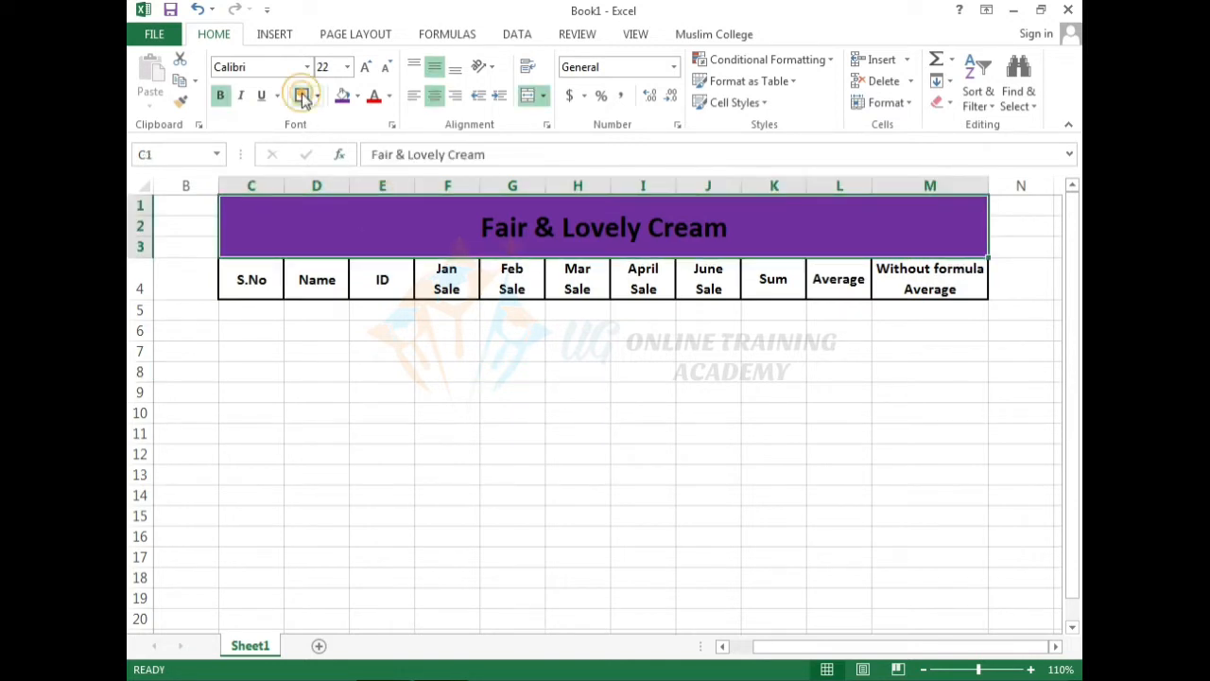
{"action": "left_click", "coordinate": [324, 357]}
{"action": "left_click", "coordinate": [265, 315]}
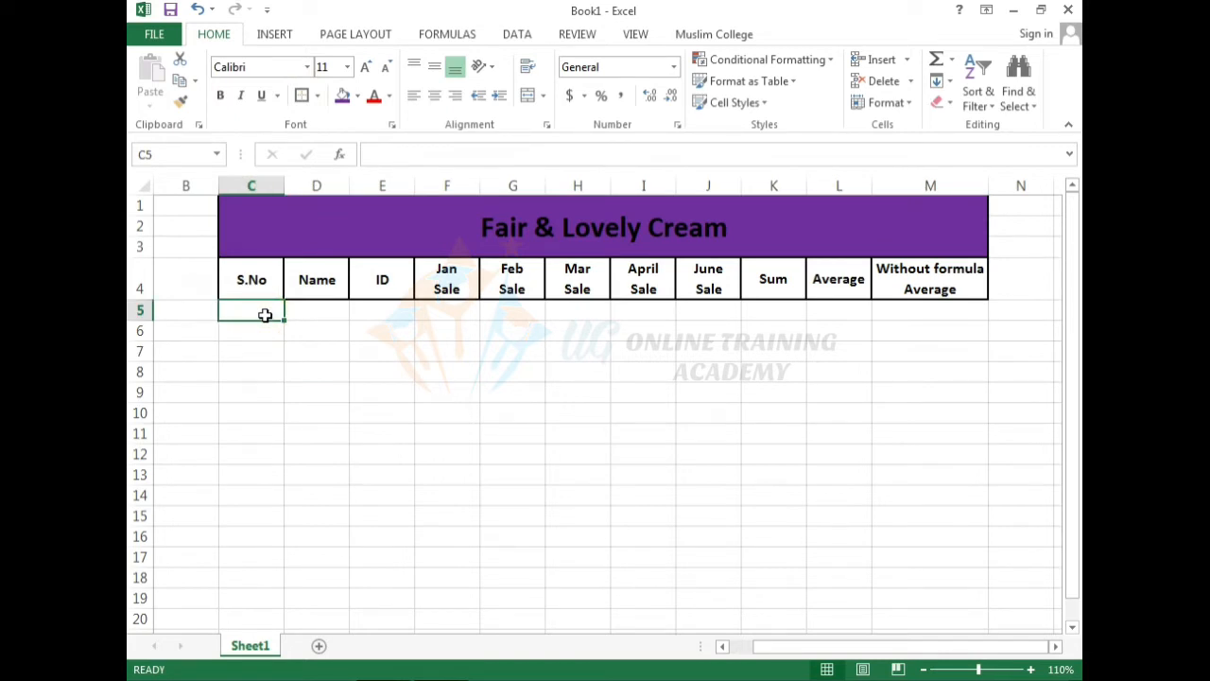
Fill serial numbers 1 to 8 into C5:C12 from a 1, 2 series and center them.
{"action": "key", "text": "End"}
{"action": "left_click", "coordinate": [262, 316]}
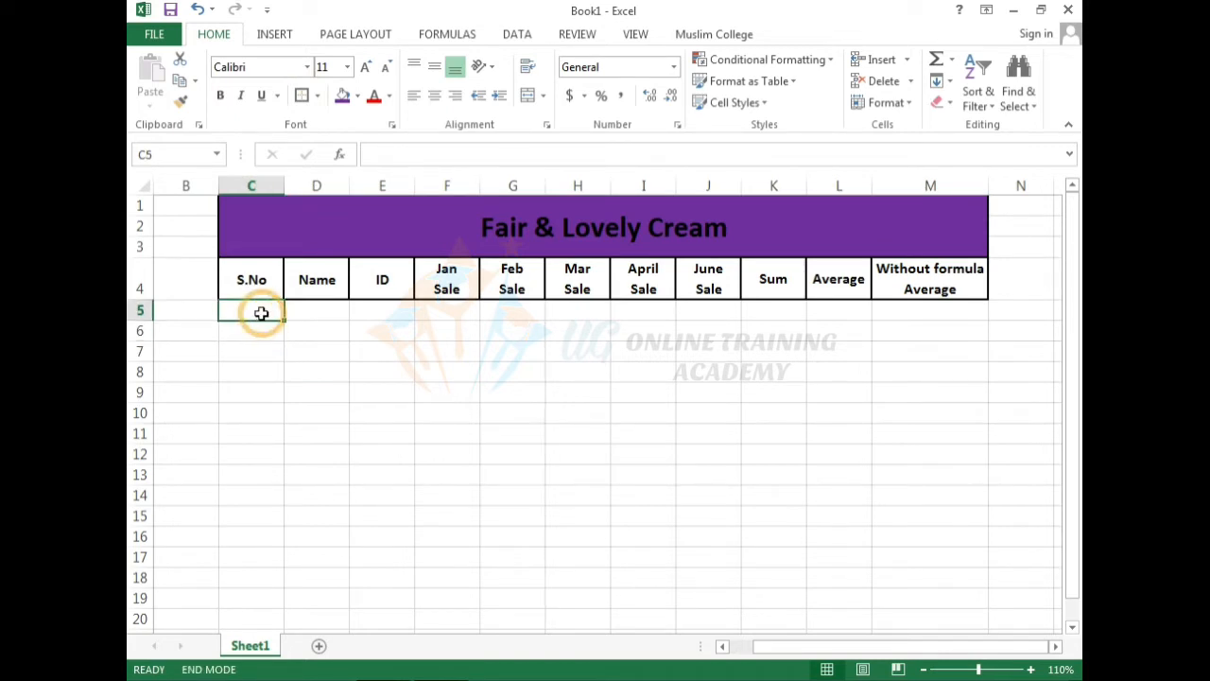
{"action": "type", "text": "1"}
{"action": "key", "text": "Return"}
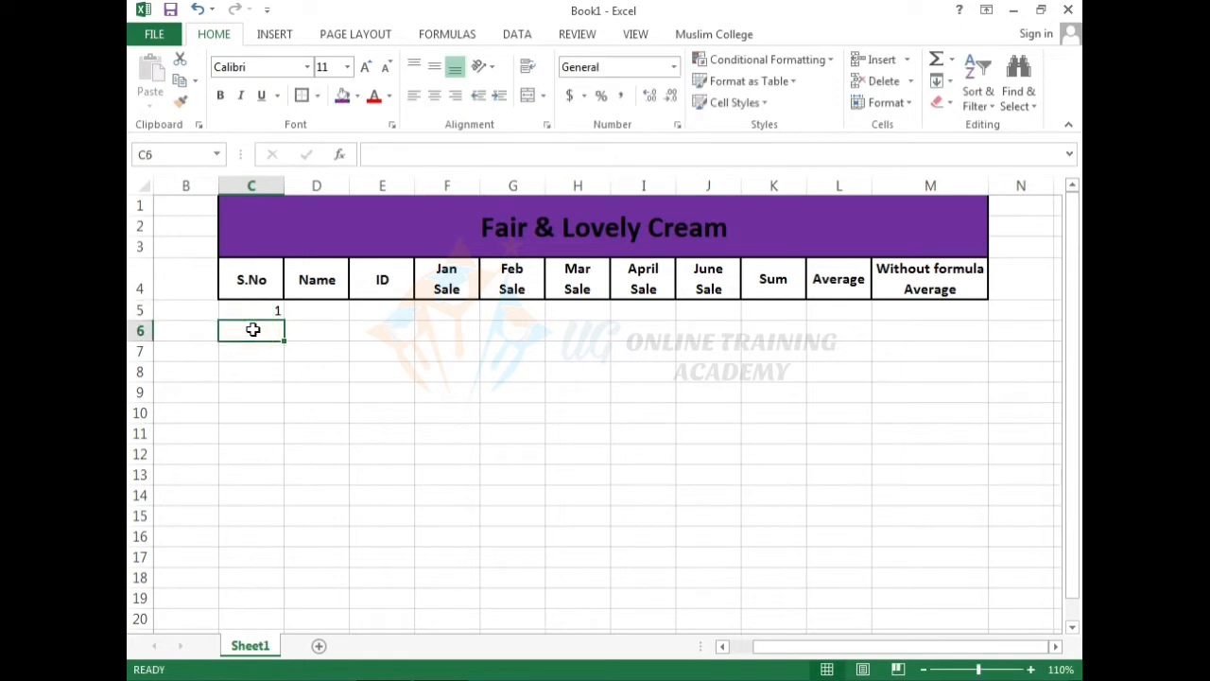
{"action": "type", "text": "2"}
{"action": "left_click_drag", "start_coordinate": [253, 310], "coordinate": [286, 458]}
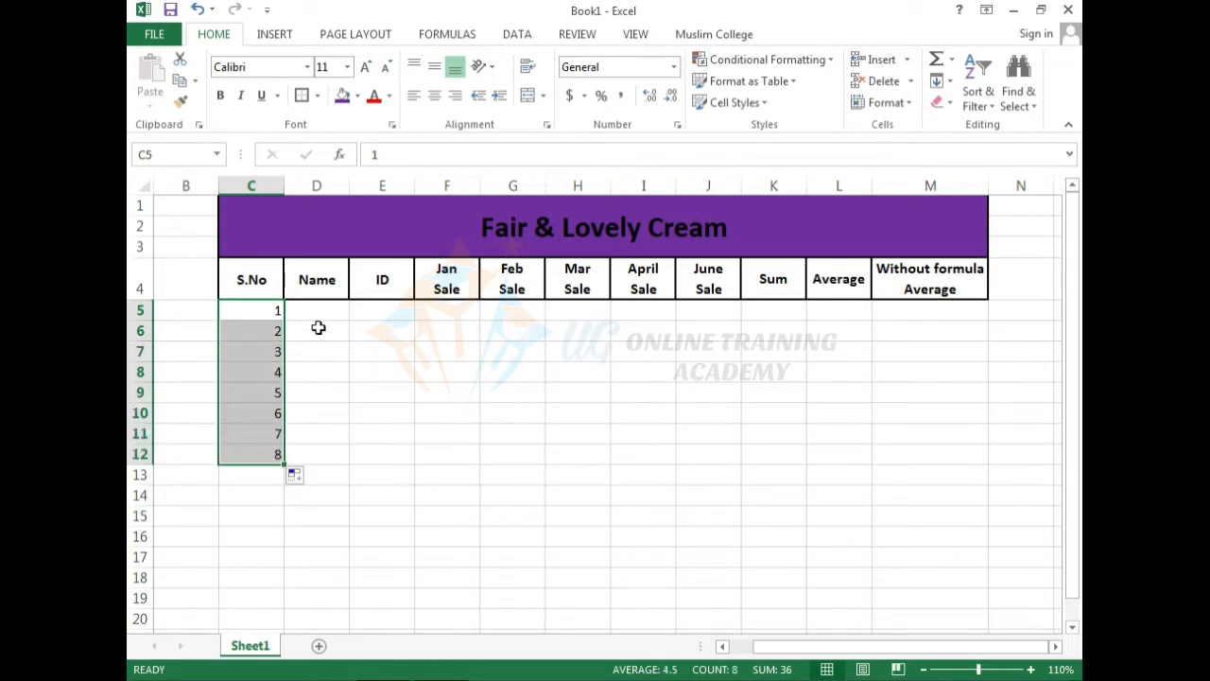
{"action": "left_click", "coordinate": [435, 97]}
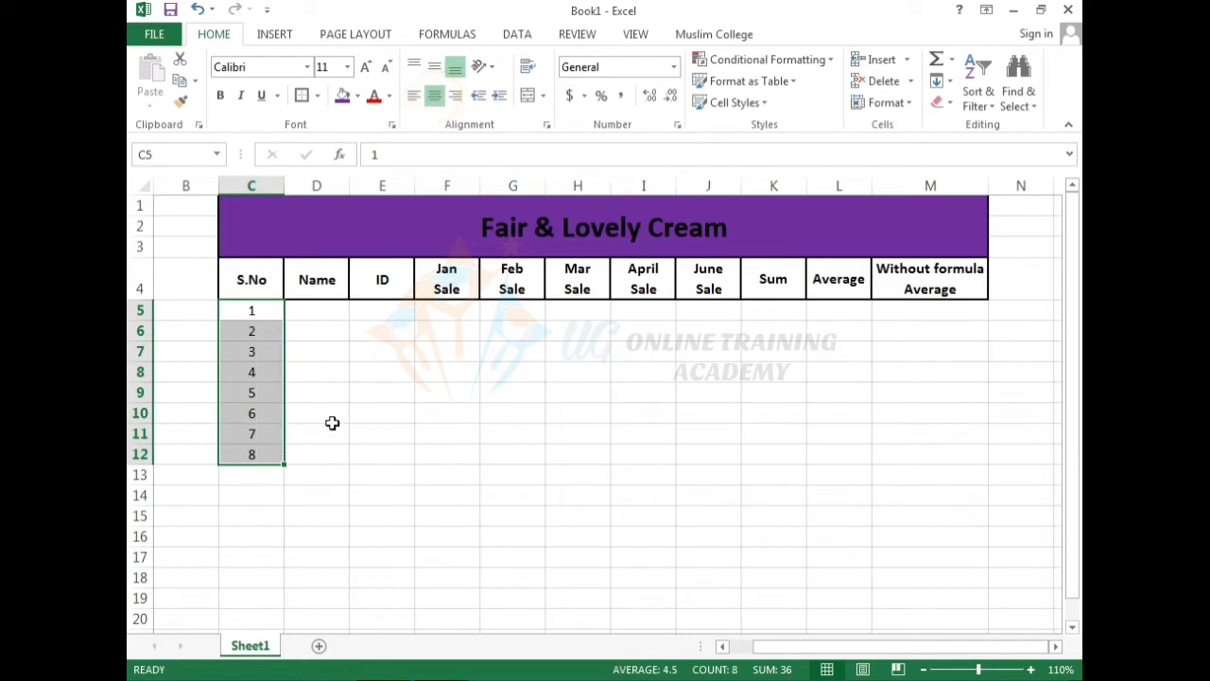
{"action": "left_click", "coordinate": [324, 387]}
Enter the first three people's names in D5:D7.
{"action": "left_click", "coordinate": [327, 311]}
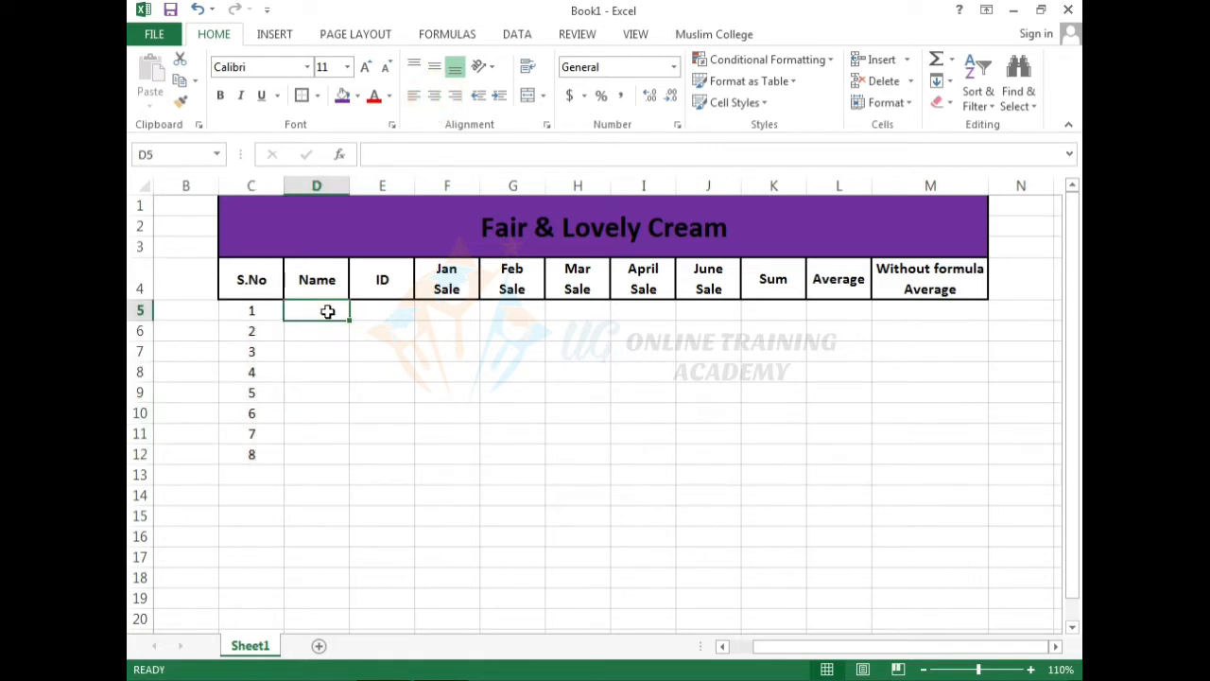
{"action": "type", "text": "Ghani"}
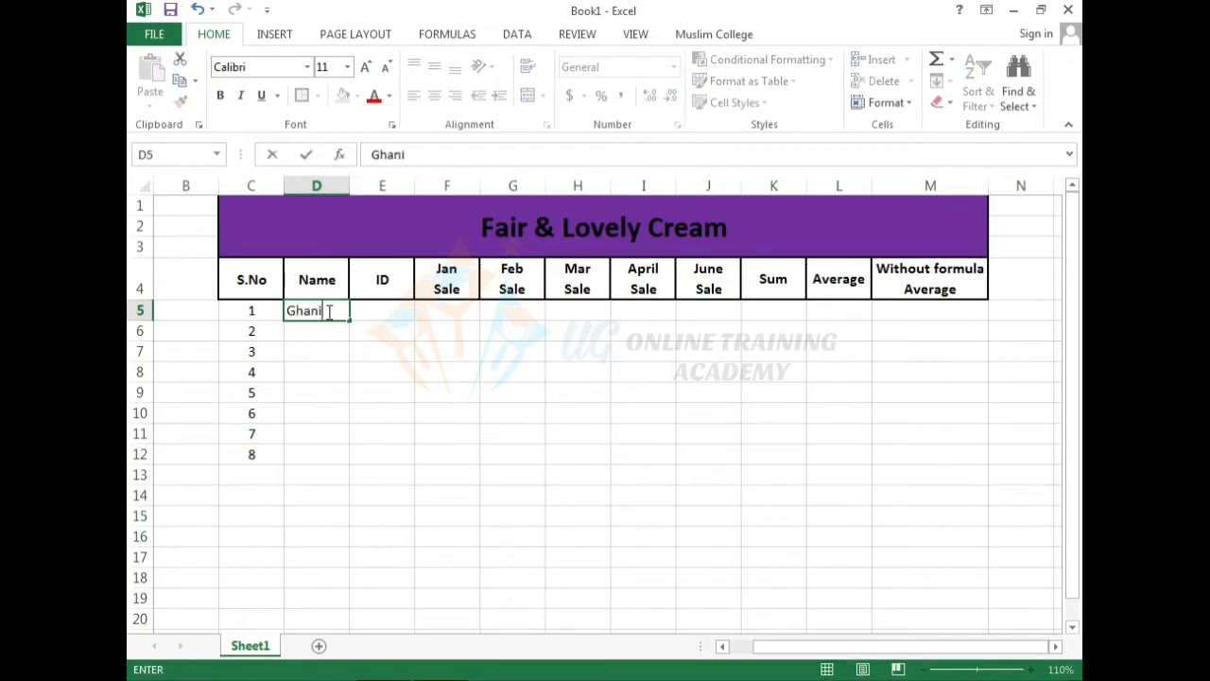
{"action": "type", "text": " Khan"}
{"action": "key", "text": "Return"}
{"action": "type", "text": "M"}
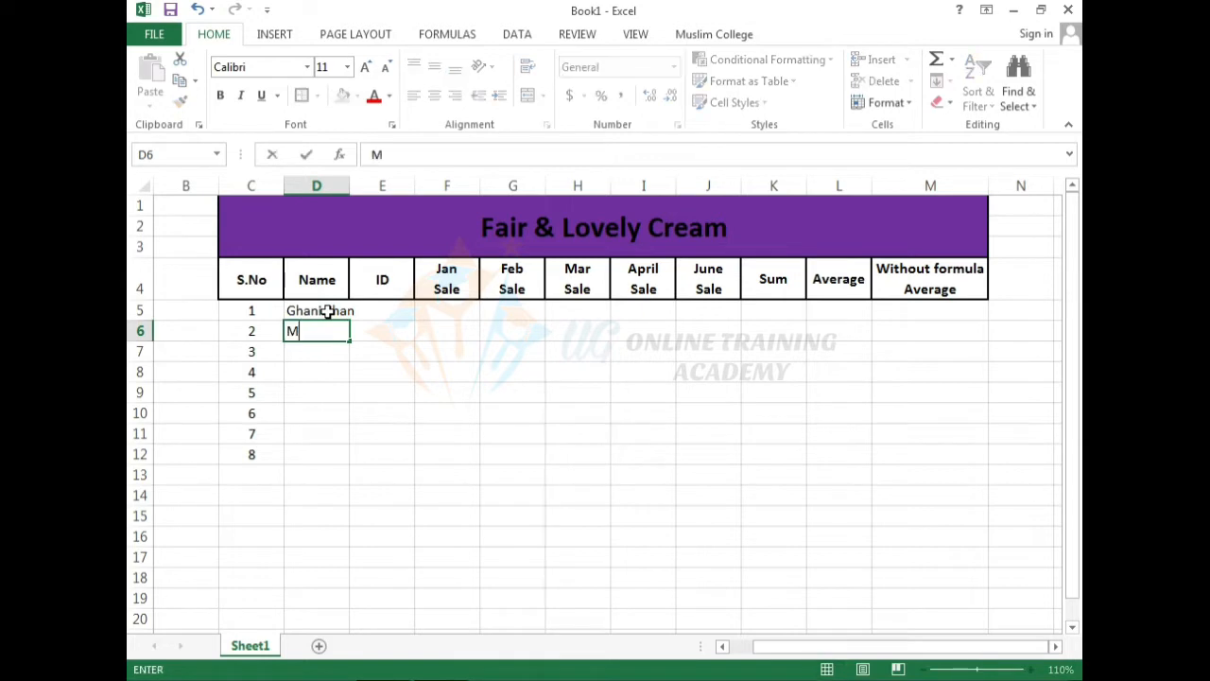
{"action": "type", "text": "unir khan"}
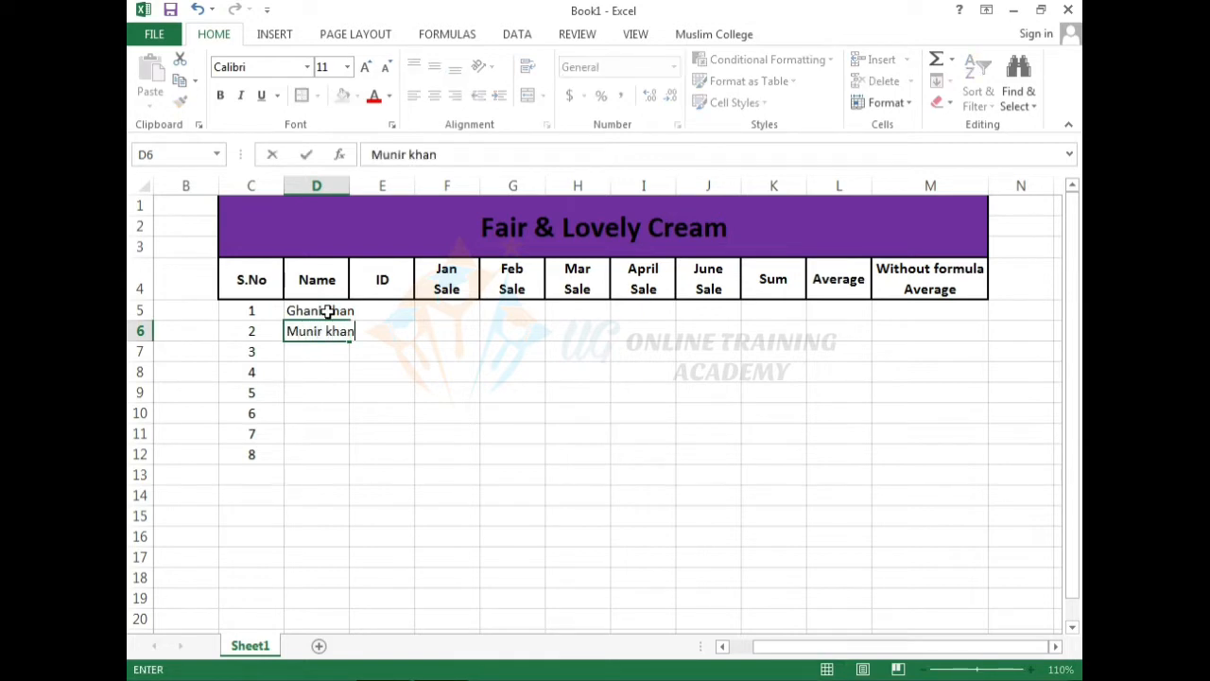
{"action": "key", "text": "Return"}
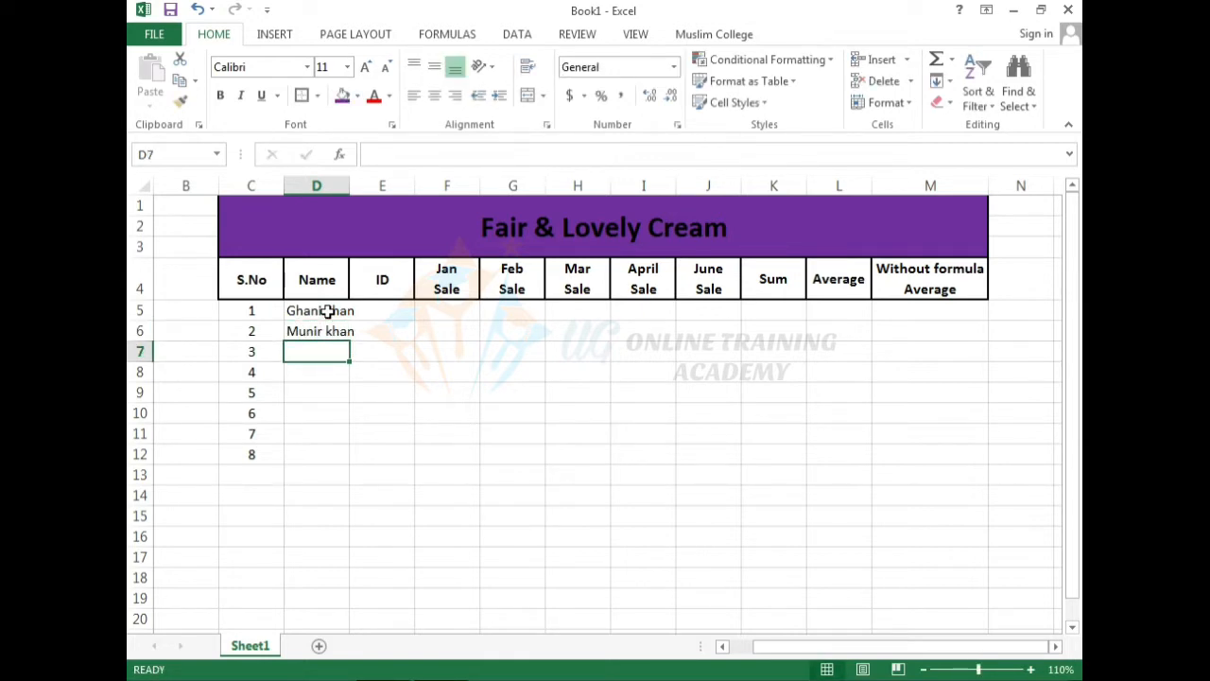
{"action": "type", "text": "J"}
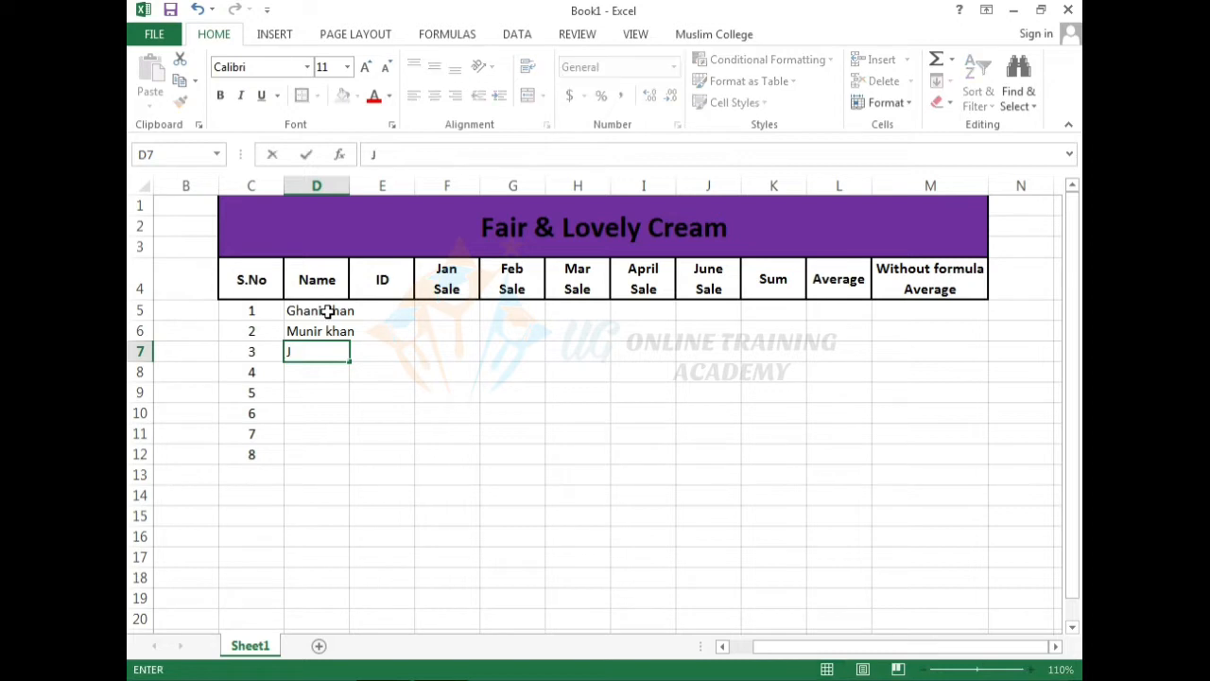
{"action": "type", "text": "amshid"}
{"action": "key", "text": "Return"}
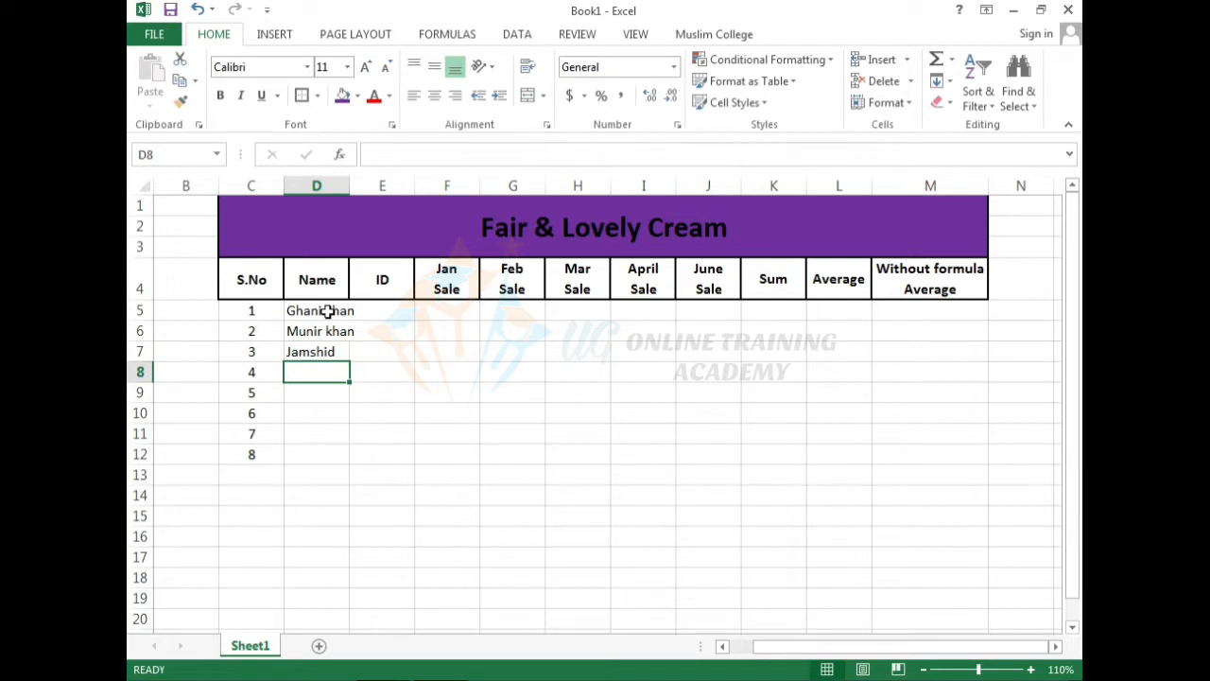
Enter the remaining five names down to D12, fixing one name's capitalisation.
{"action": "type", "text": "khan"}
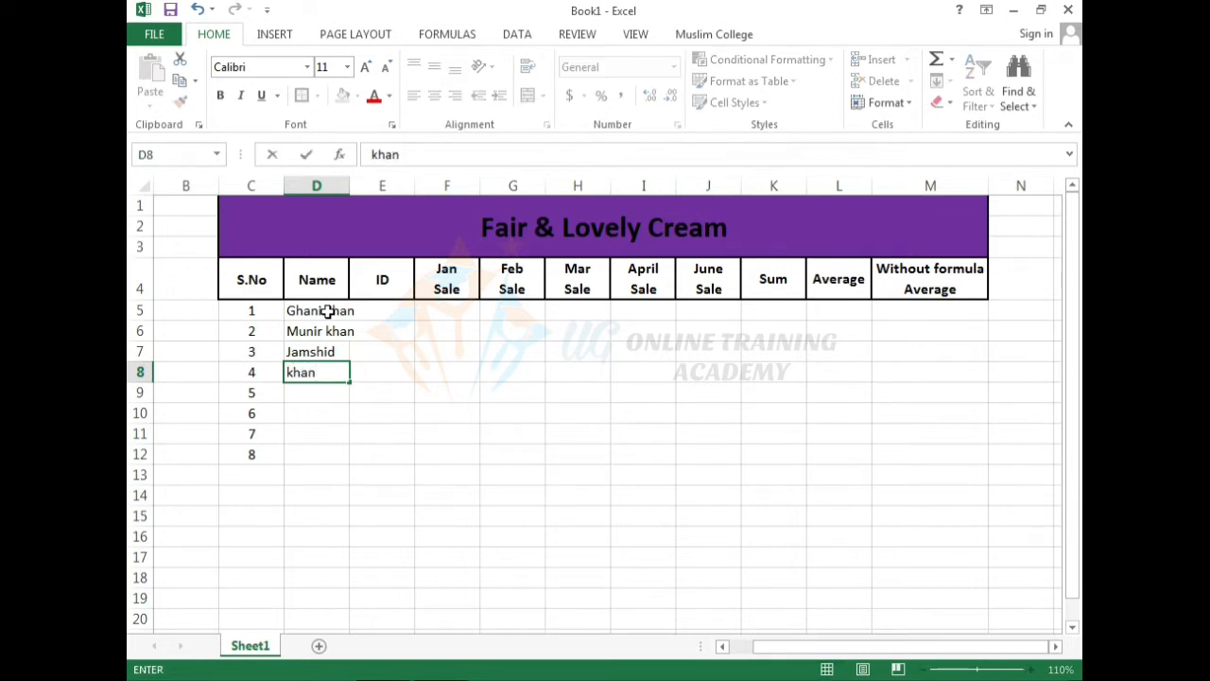
{"action": "key", "text": "BackSpace"}
{"action": "key", "text": "BackSpace"}
{"action": "key", "text": "BackSpace"}
{"action": "key", "text": "BackSpace"}
{"action": "type", "text": "Khan a"}
{"action": "key", "text": "Return"}
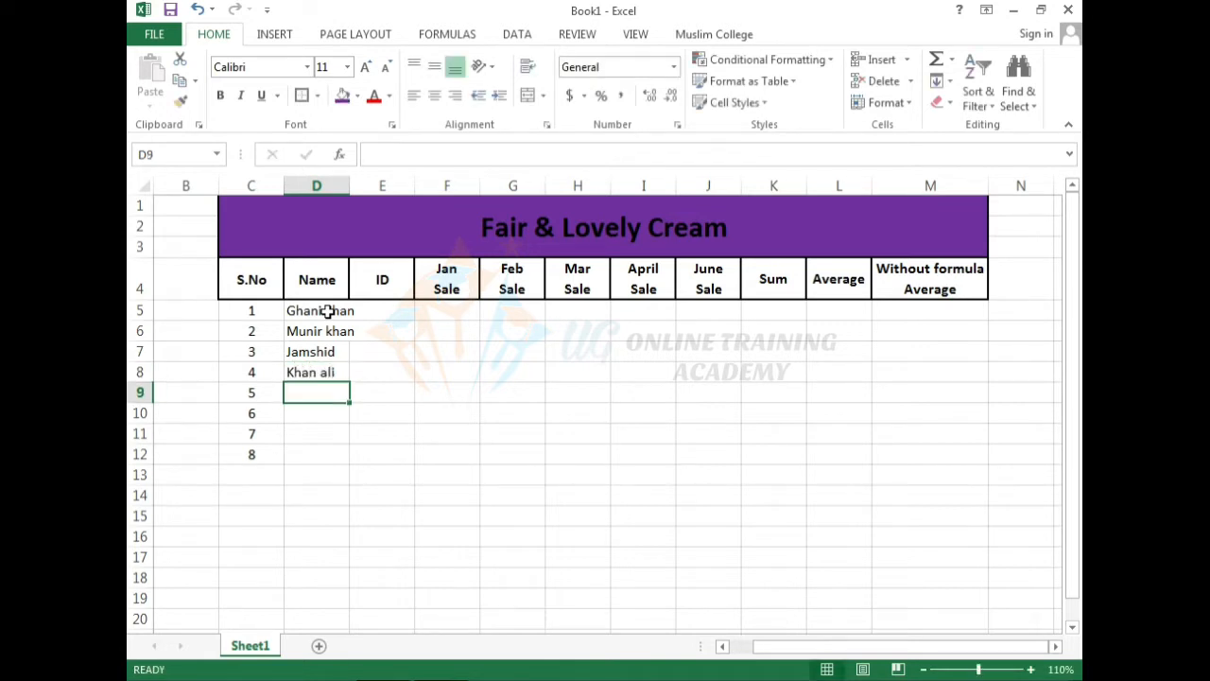
{"action": "type", "text": "Uz"}
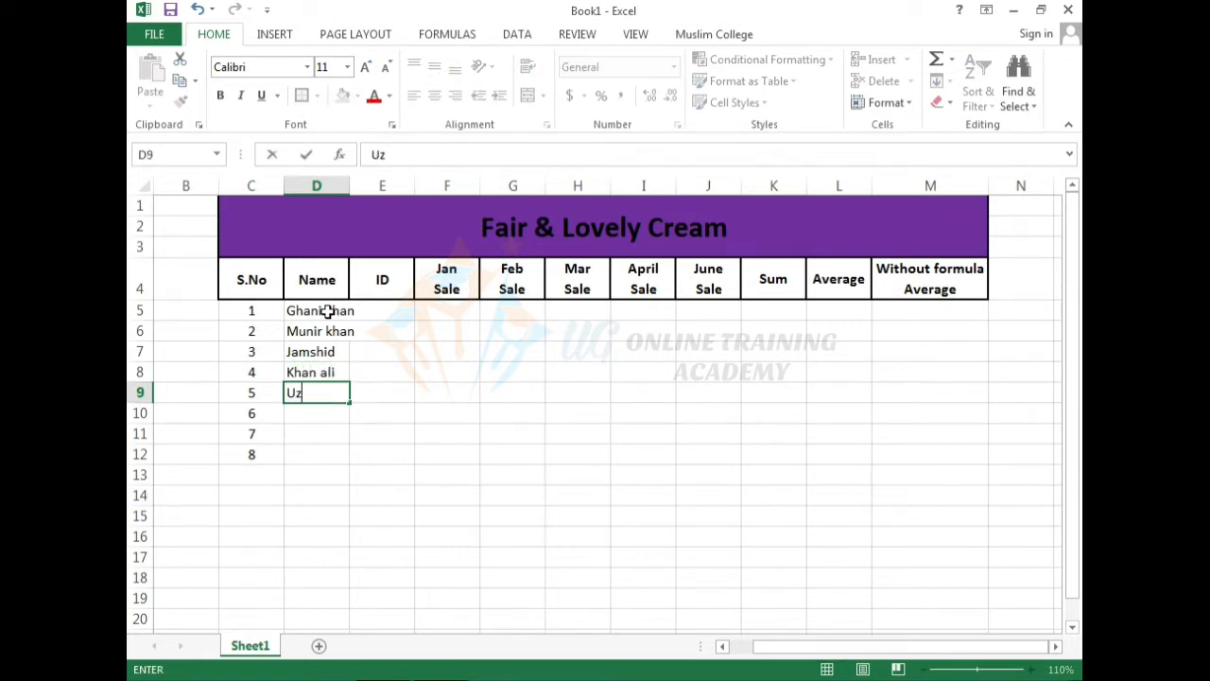
{"action": "type", "text": "air ahmad"}
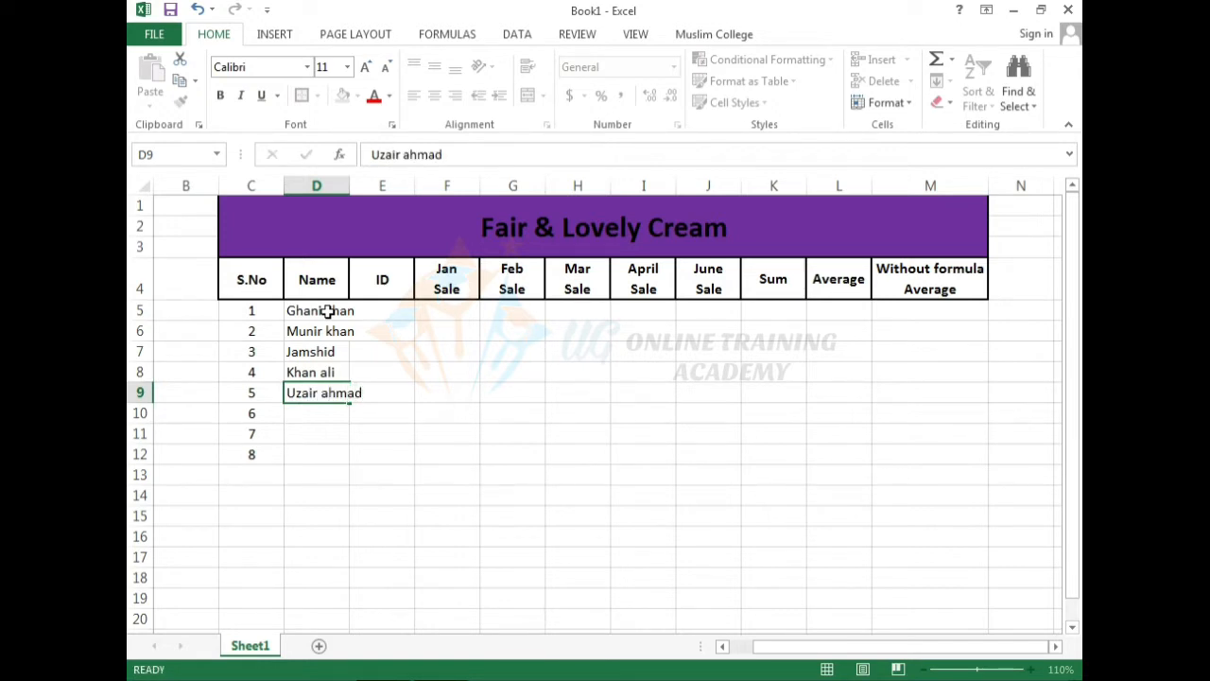
{"action": "key", "text": "Return"}
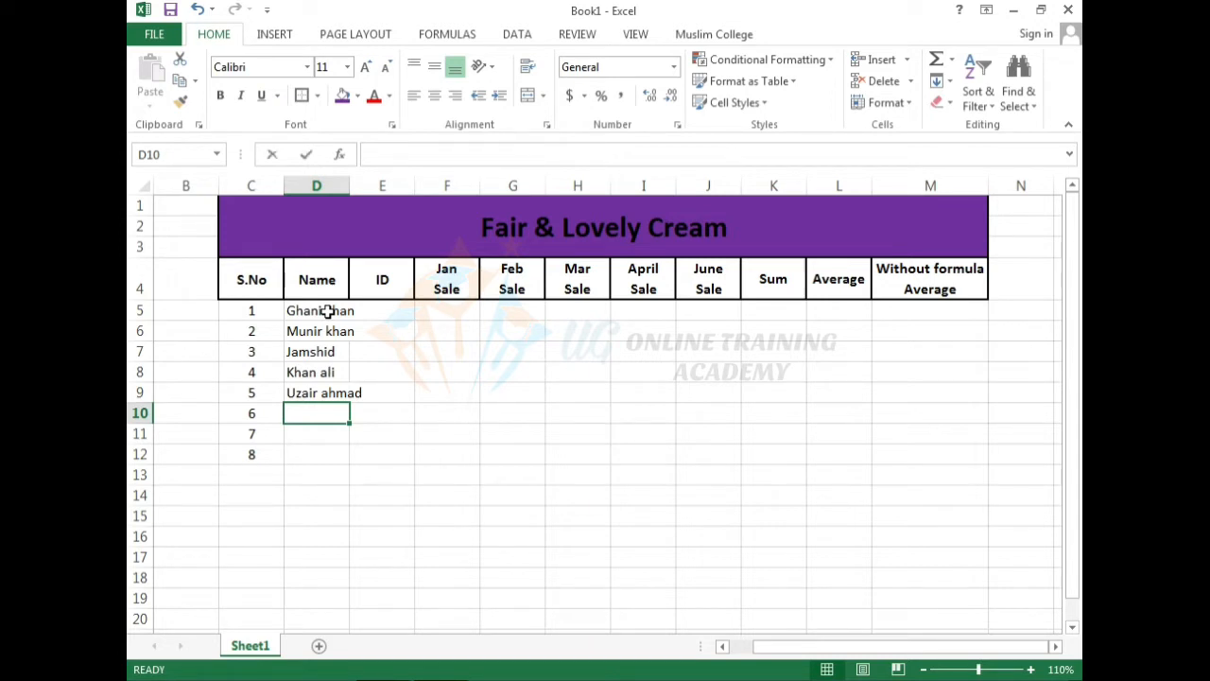
{"action": "type", "text": "Osama"}
{"action": "key", "text": "Return"}
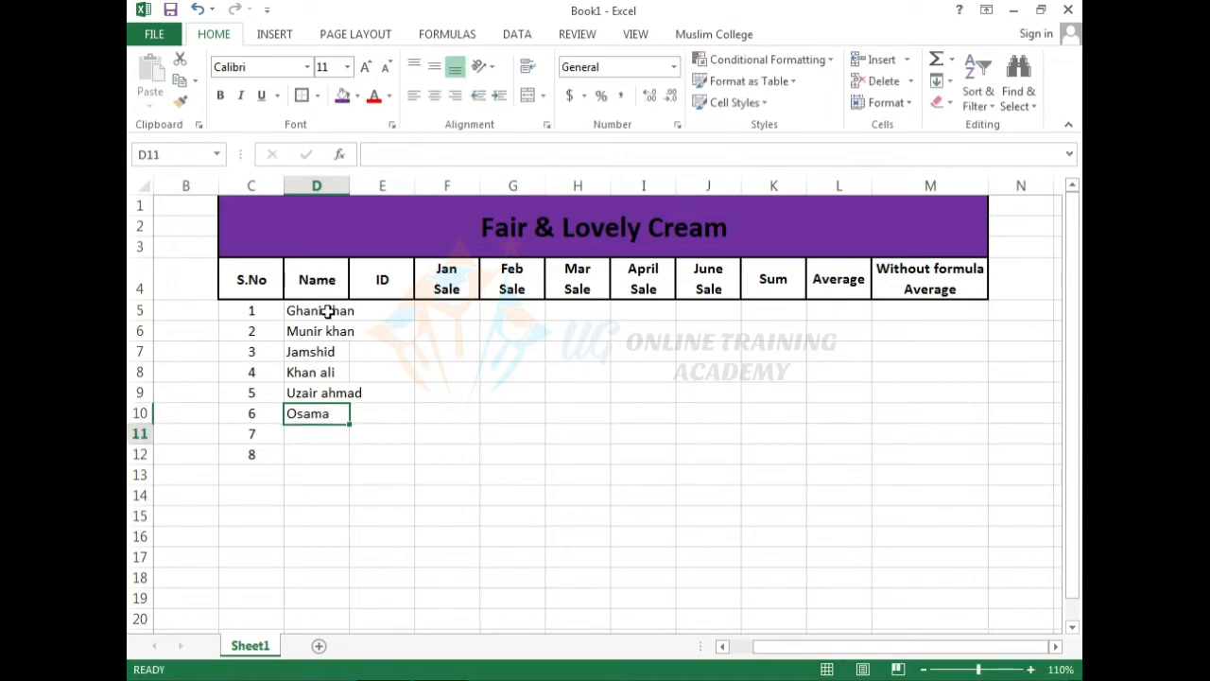
{"action": "type", "text": "Ali"}
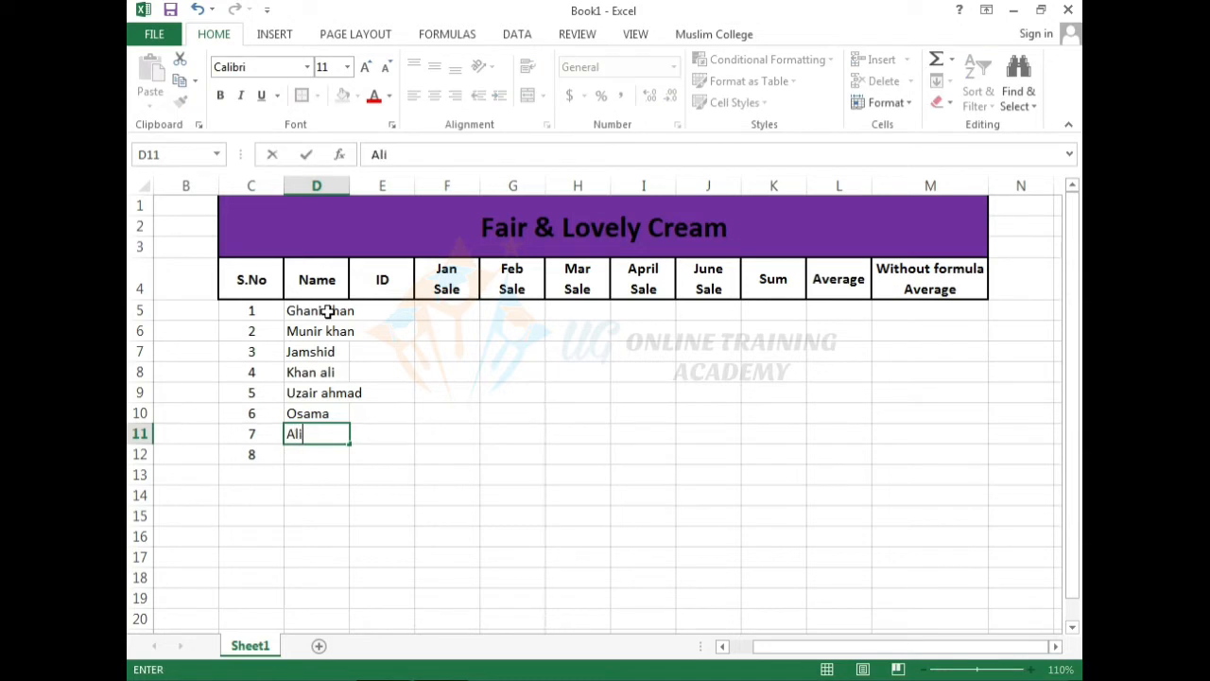
{"action": "key", "text": "Return"}
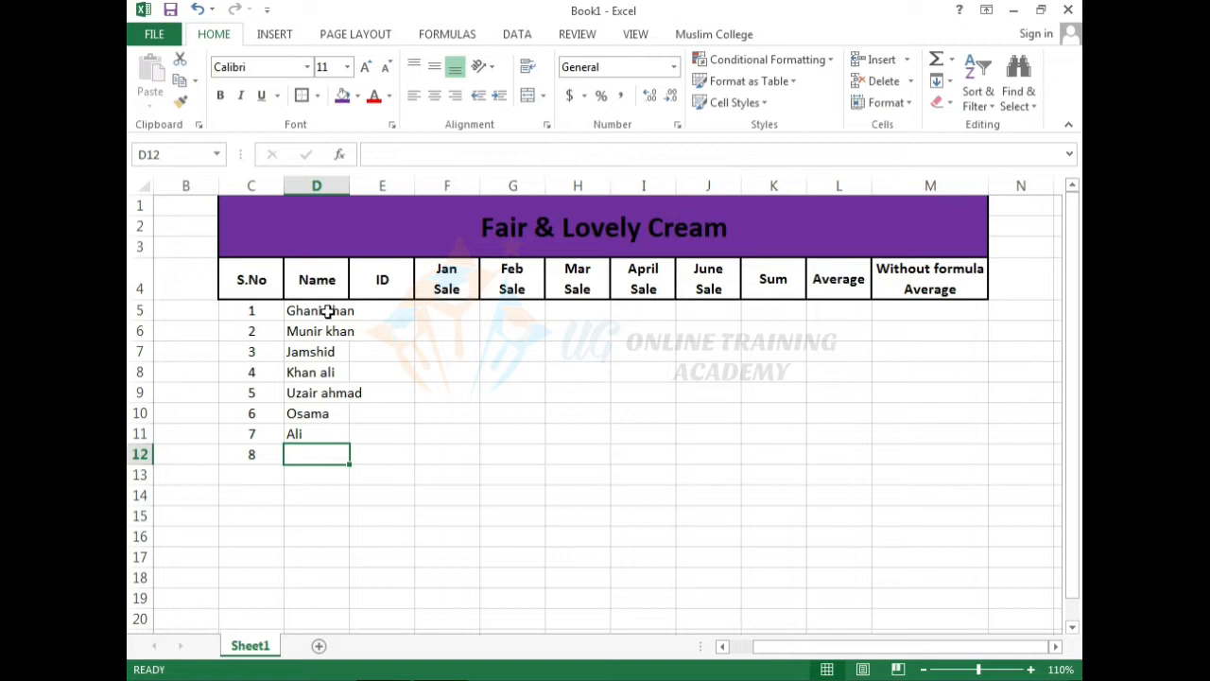
{"action": "type", "text": "Zu"}
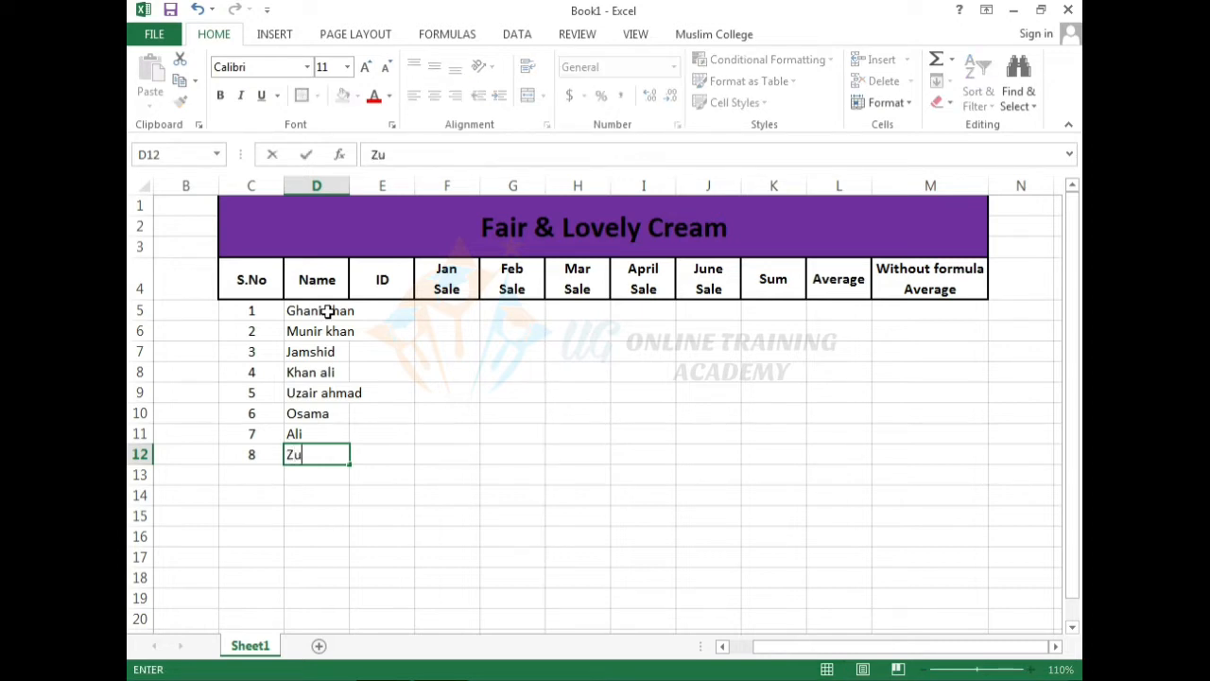
{"action": "type", "text": "bair"}
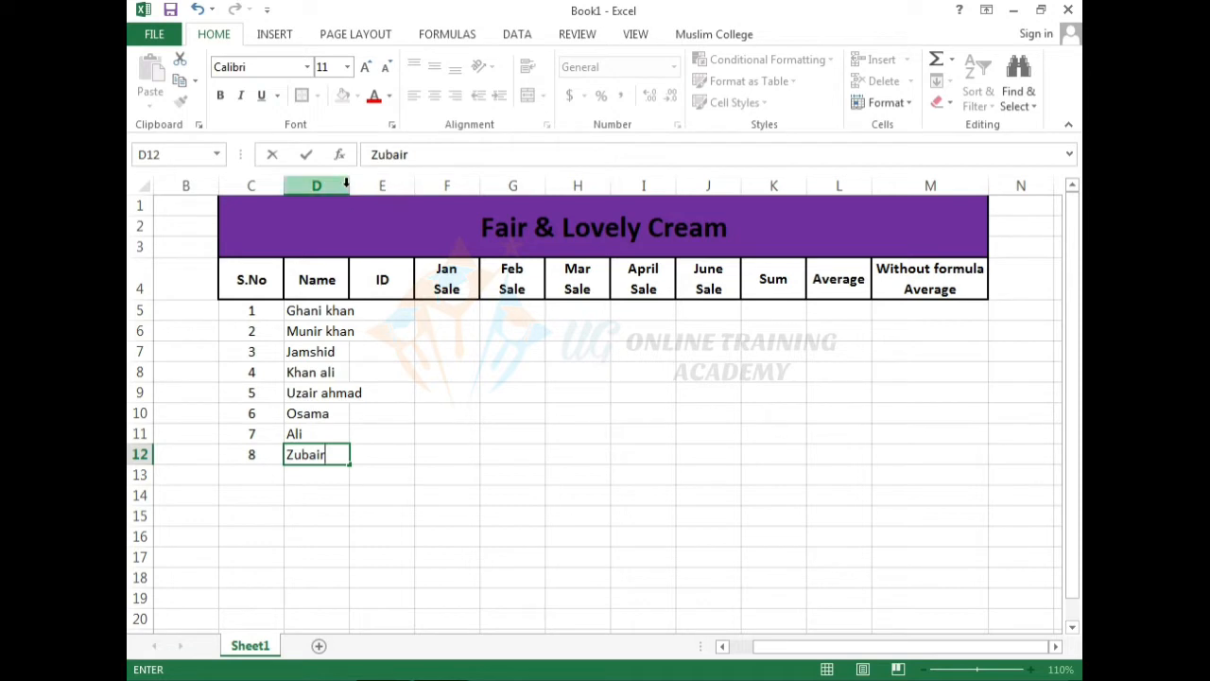
Widen column D to fit all names and narrow column E close to its ID header.
{"action": "left_click", "coordinate": [393, 417]}
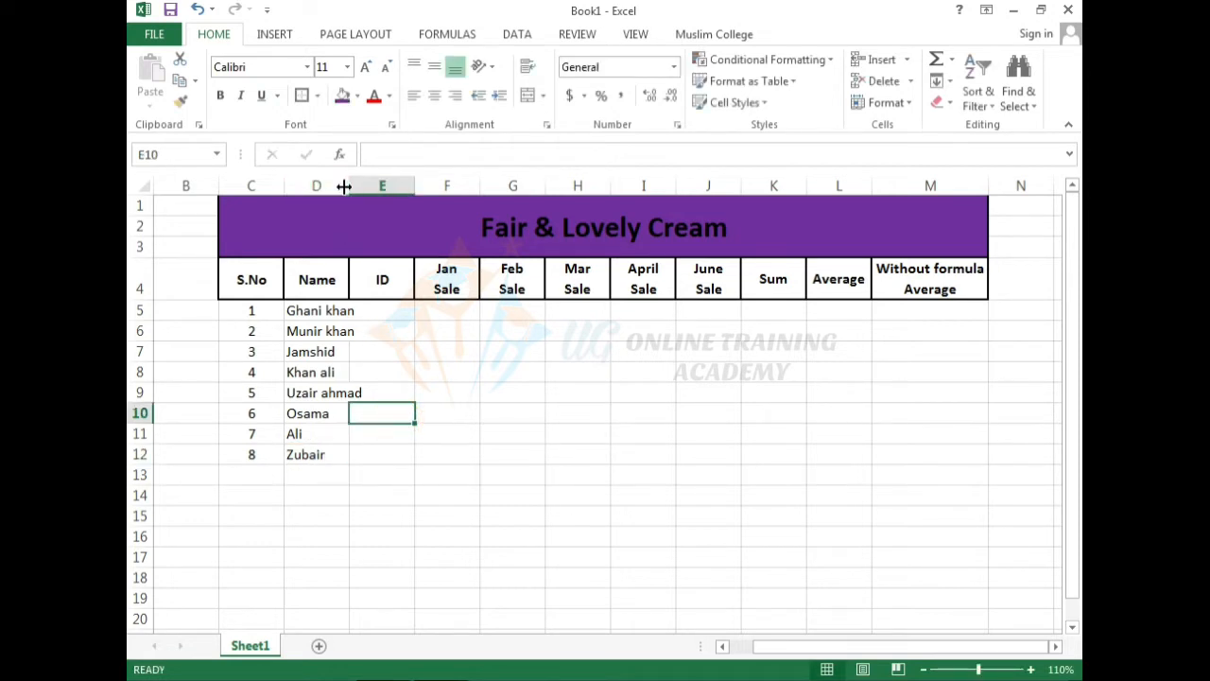
{"action": "left_click_drag", "start_coordinate": [348, 186], "coordinate": [369, 186]}
{"action": "left_click", "coordinate": [406, 327]}
{"action": "left_click", "coordinate": [405, 310]}
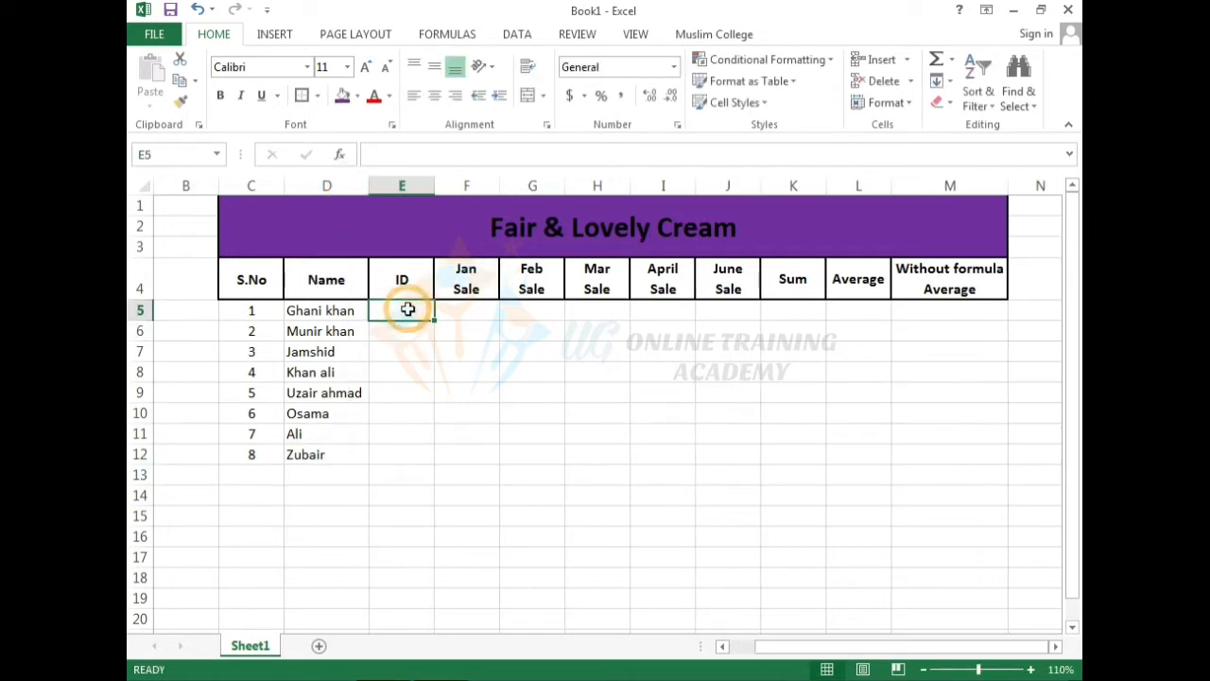
{"action": "double_click", "coordinate": [435, 186]}
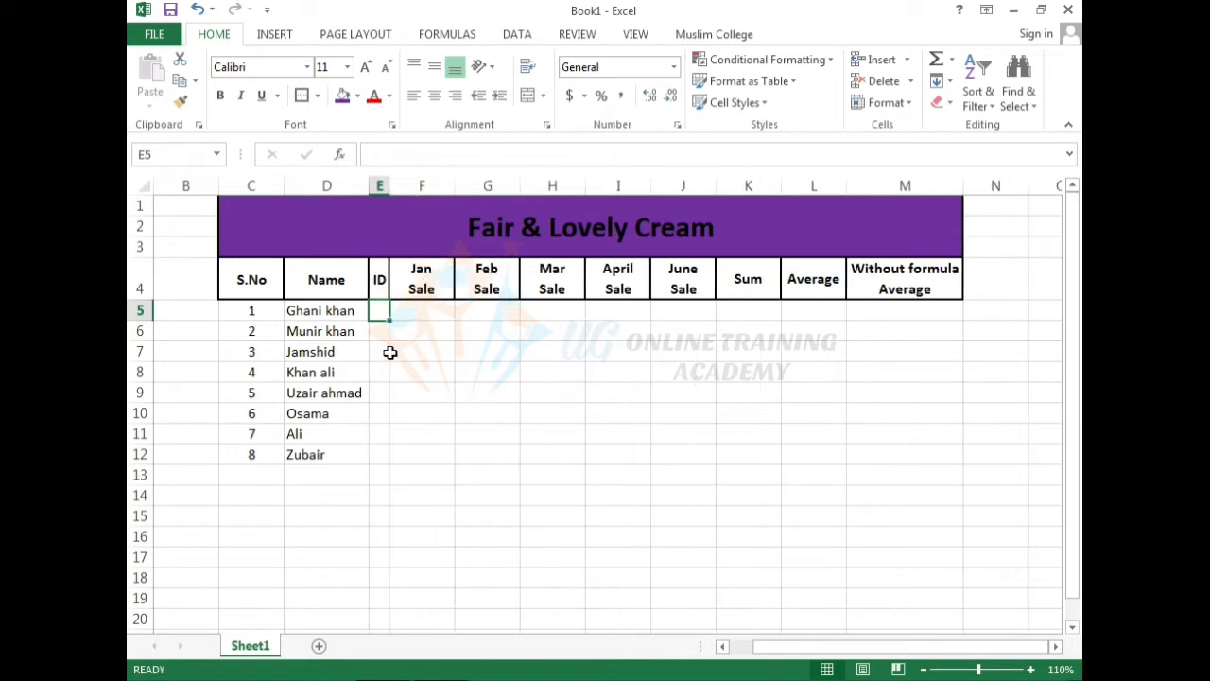
{"action": "left_click_drag", "start_coordinate": [388, 186], "coordinate": [403, 185]}
{"action": "left_click_drag", "start_coordinate": [410, 298], "coordinate": [400, 311]}
{"action": "left_click", "coordinate": [397, 305]}
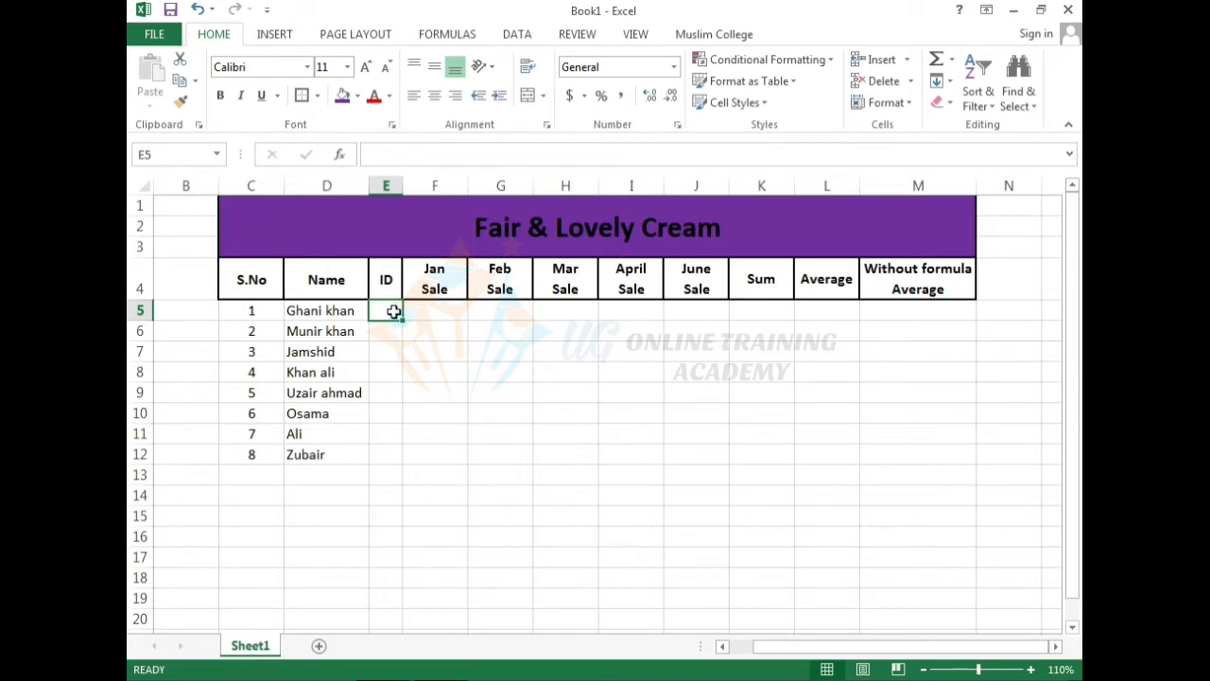
Enter ID 3445 in E5 and autofit column E.
{"action": "type", "text": "3445"}
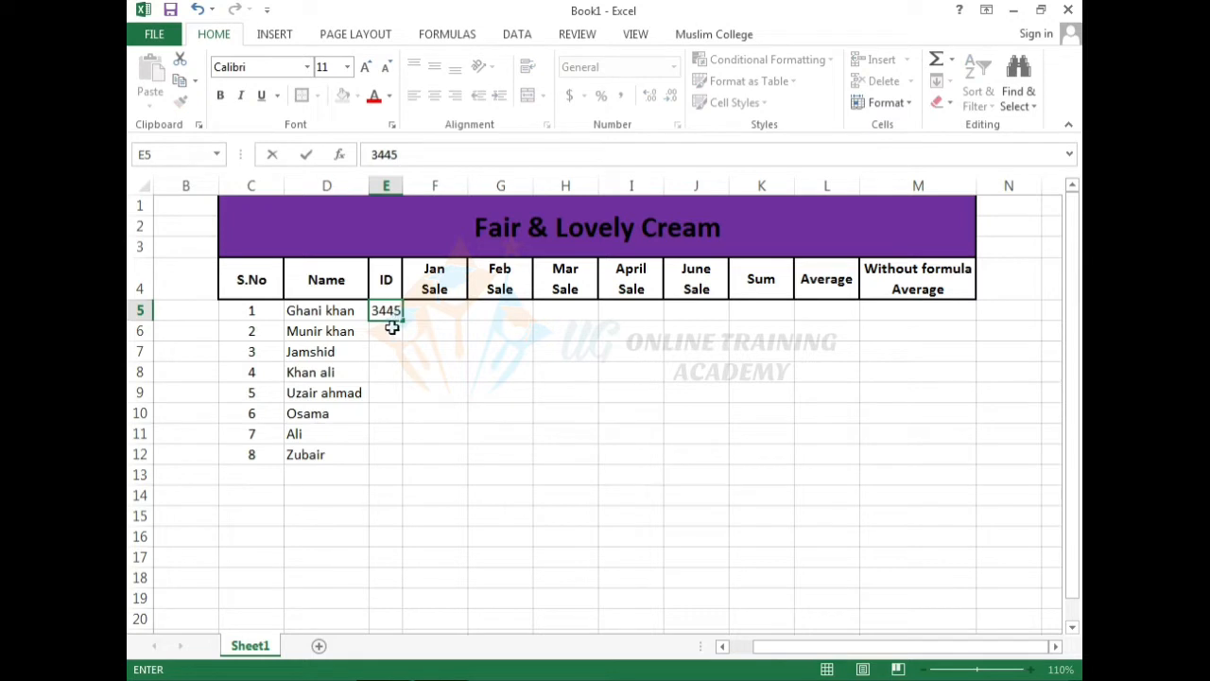
{"action": "left_click", "coordinate": [389, 333]}
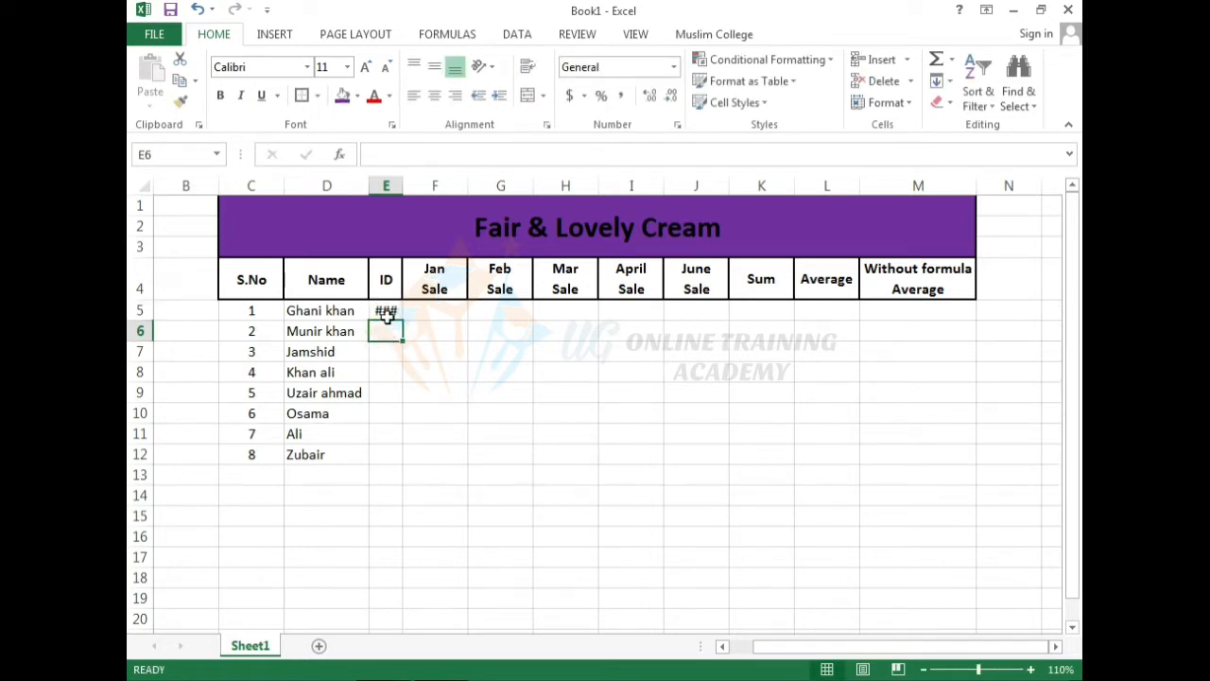
{"action": "left_click", "coordinate": [387, 315]}
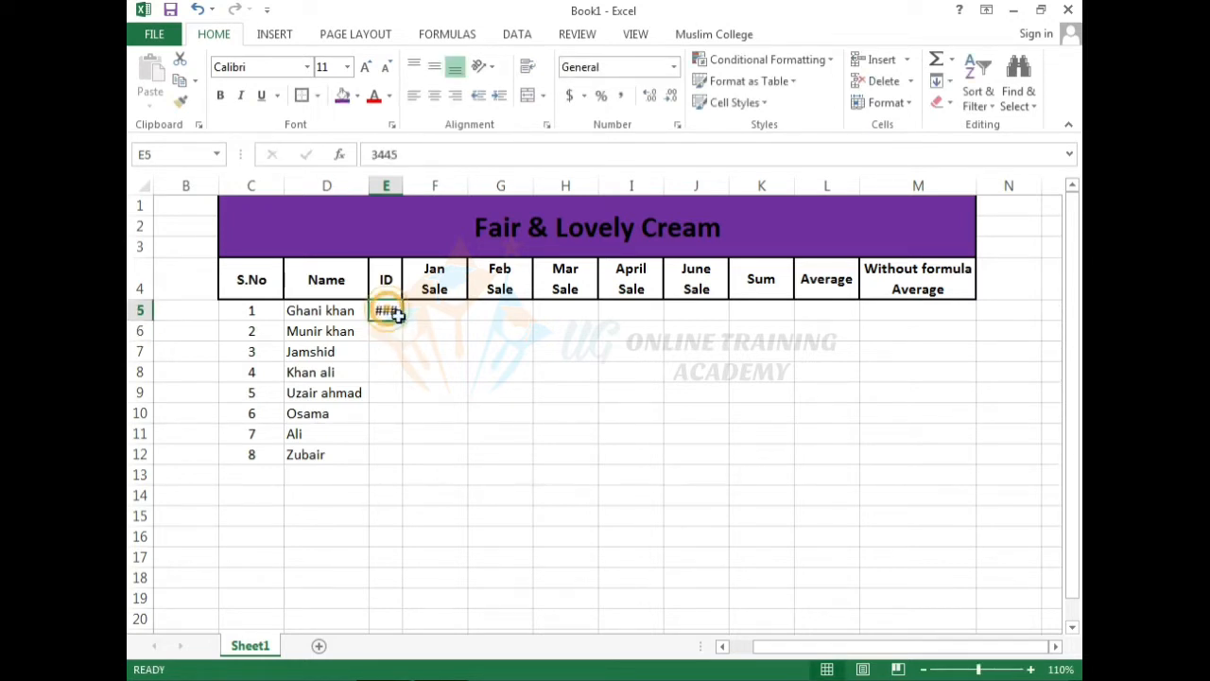
{"action": "double_click", "coordinate": [402, 185]}
{"action": "left_click", "coordinate": [392, 346]}
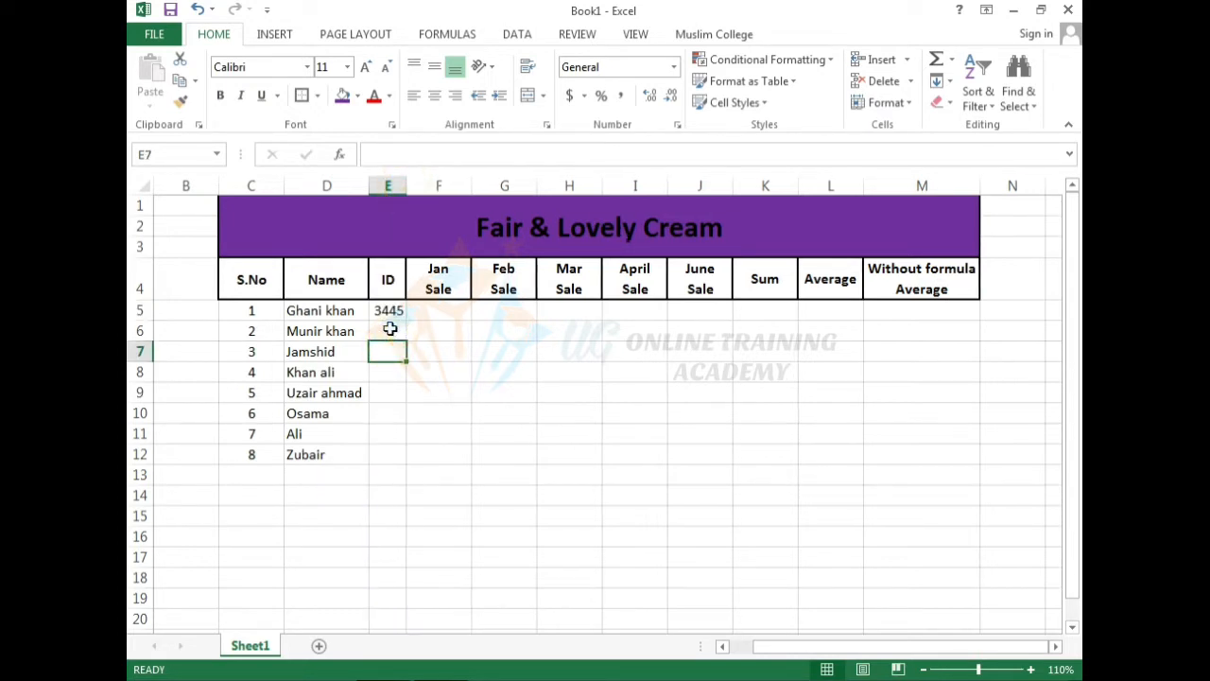
Enter 4445 in E6, extend the IDs to 10445 in E12, and autofit column E.
{"action": "left_click", "coordinate": [389, 328]}
{"action": "type", "text": "4"}
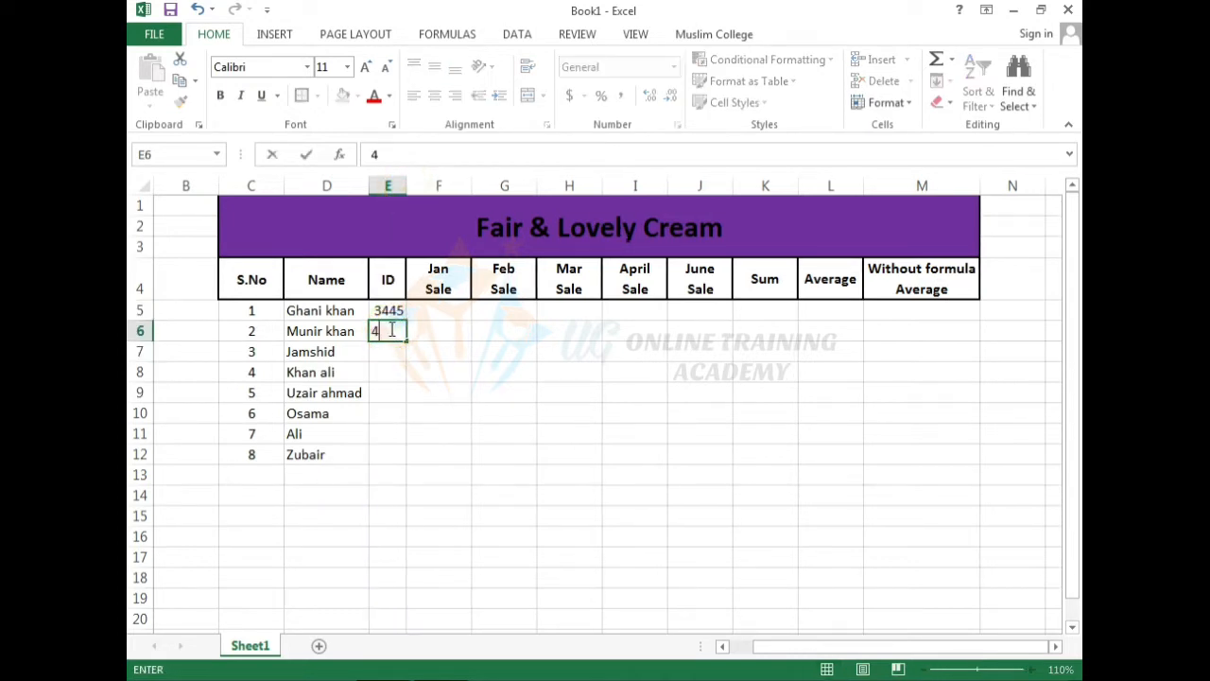
{"action": "type", "text": "445"}
{"action": "left_click", "coordinate": [389, 379]}
{"action": "left_click_drag", "start_coordinate": [387, 311], "coordinate": [407, 463]}
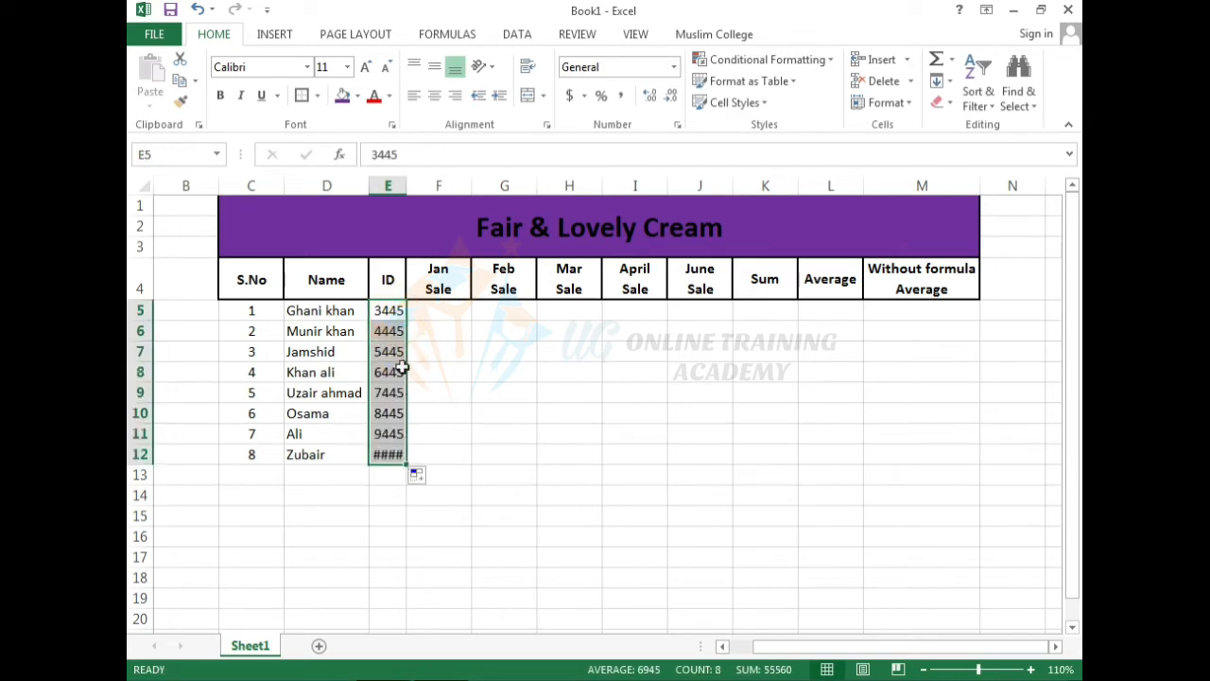
{"action": "double_click", "coordinate": [407, 187]}
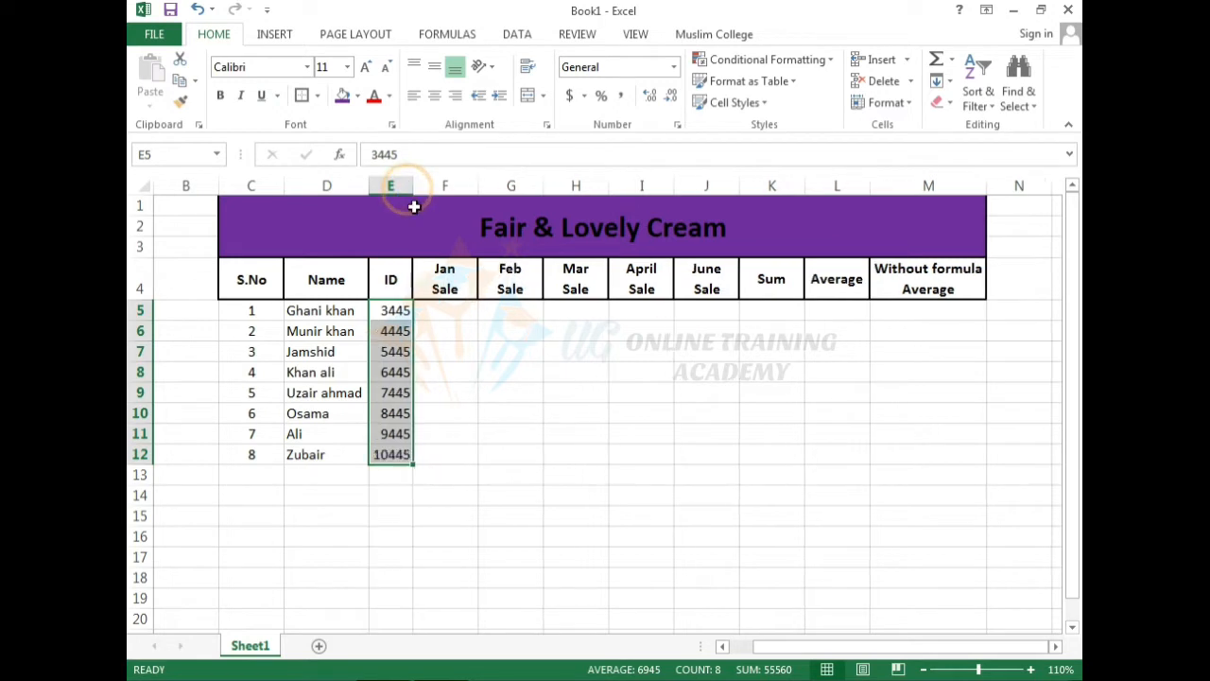
{"action": "left_click", "coordinate": [451, 388]}
{"action": "left_click", "coordinate": [454, 309]}
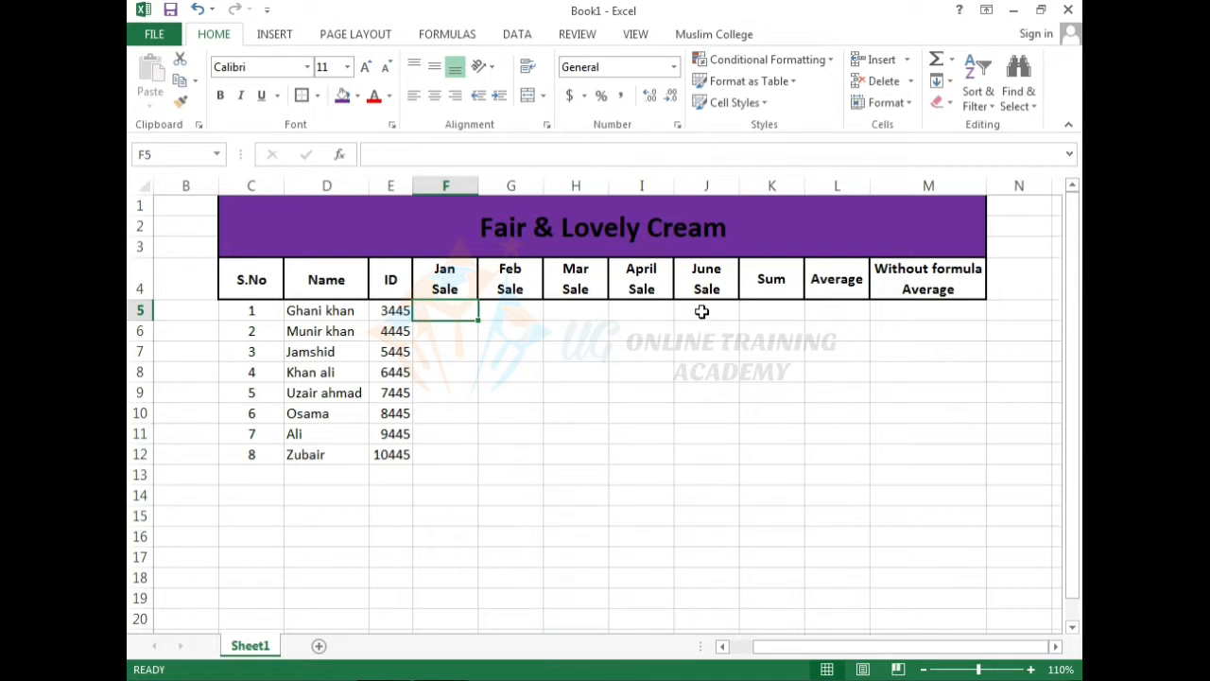
{"action": "left_click", "coordinate": [495, 314]}
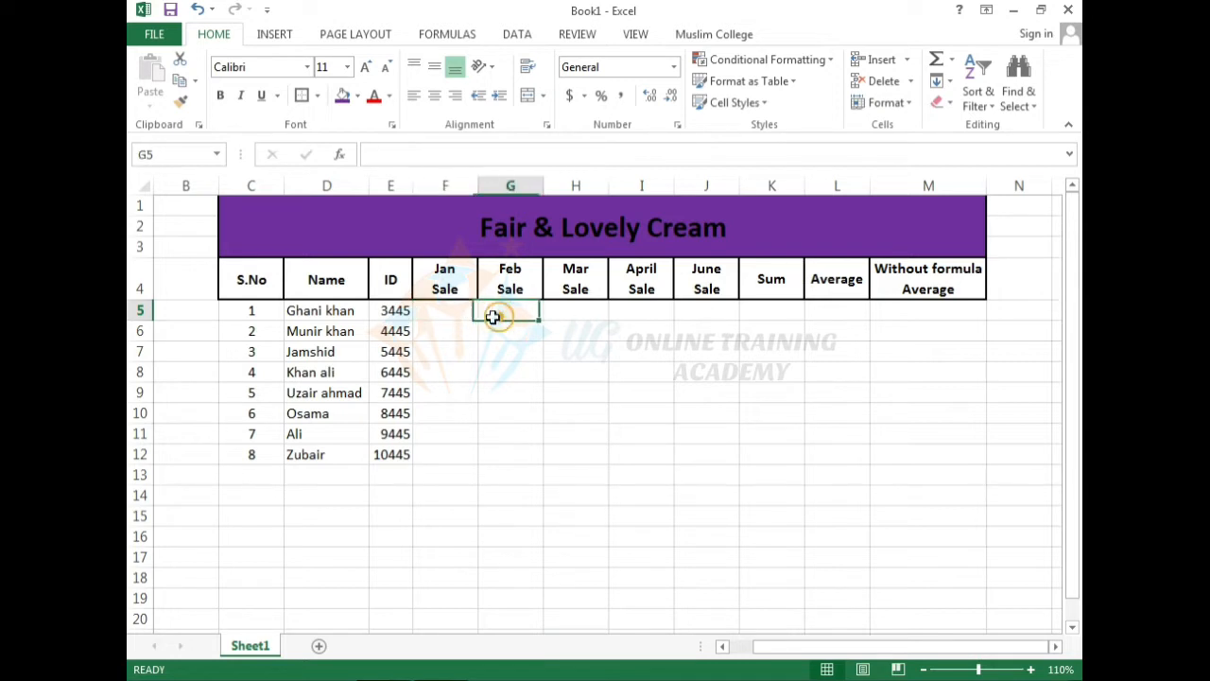
{"action": "left_click", "coordinate": [459, 307]}
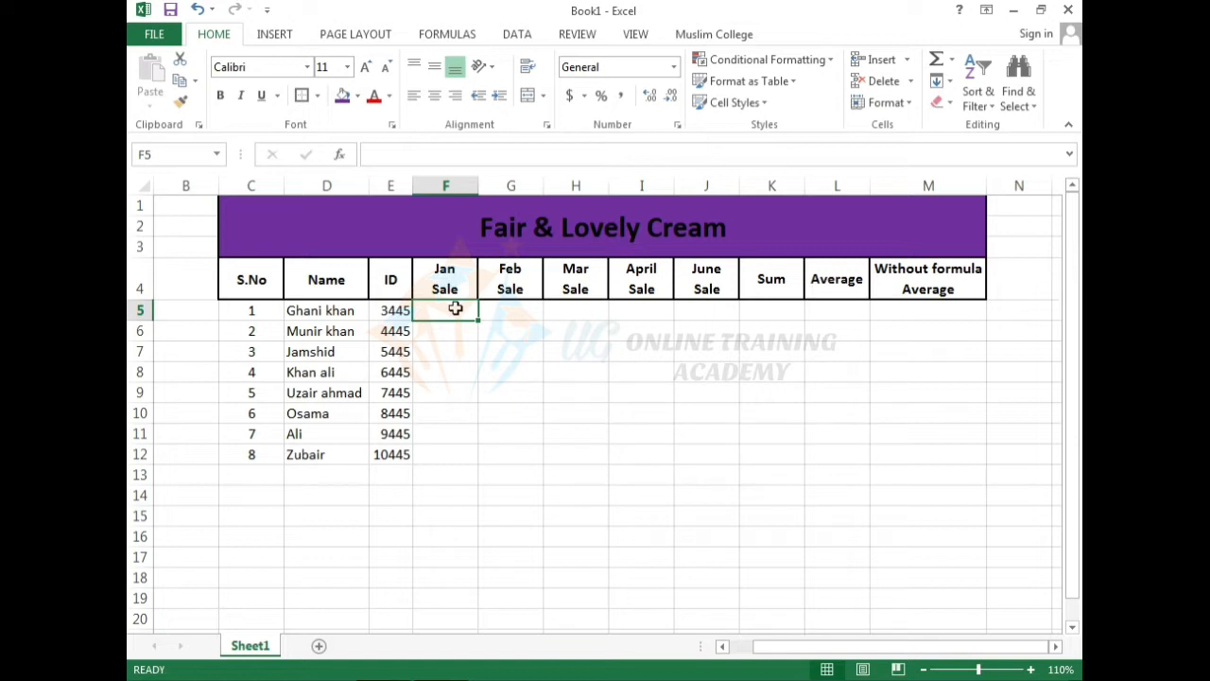
{"action": "key", "text": "Right"}
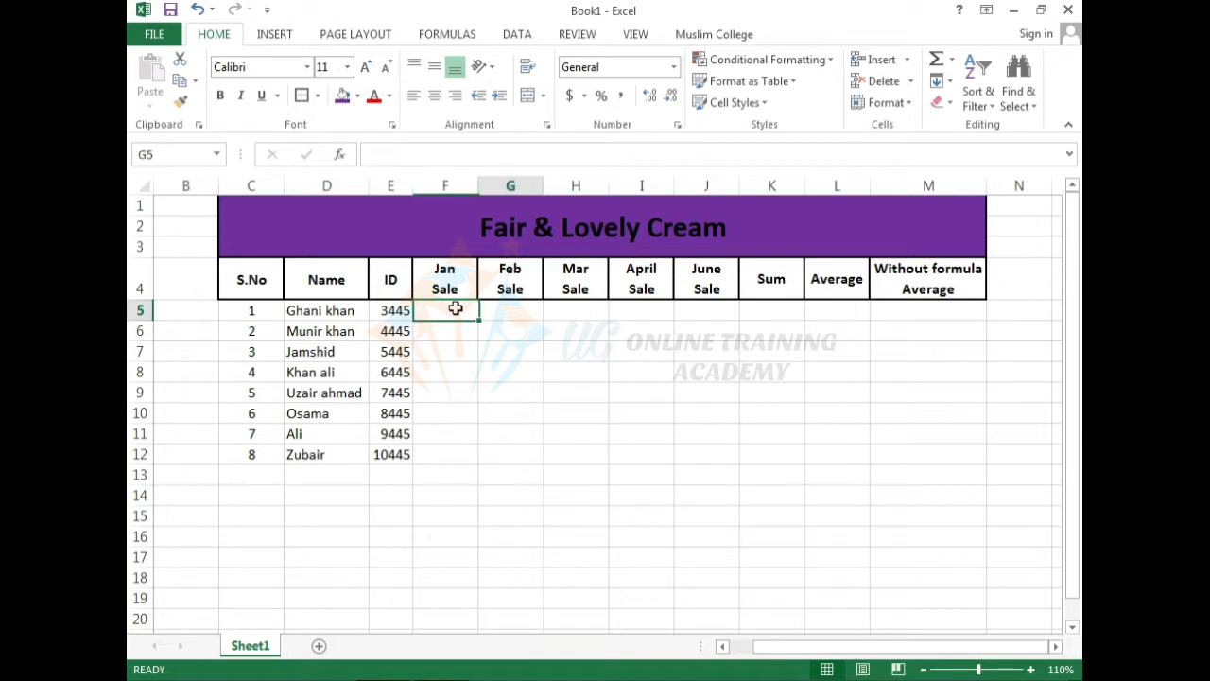
Enter row 5's sales in F5:J5: 600, 400, 750, 1500, 500.
{"action": "left_click", "coordinate": [450, 310]}
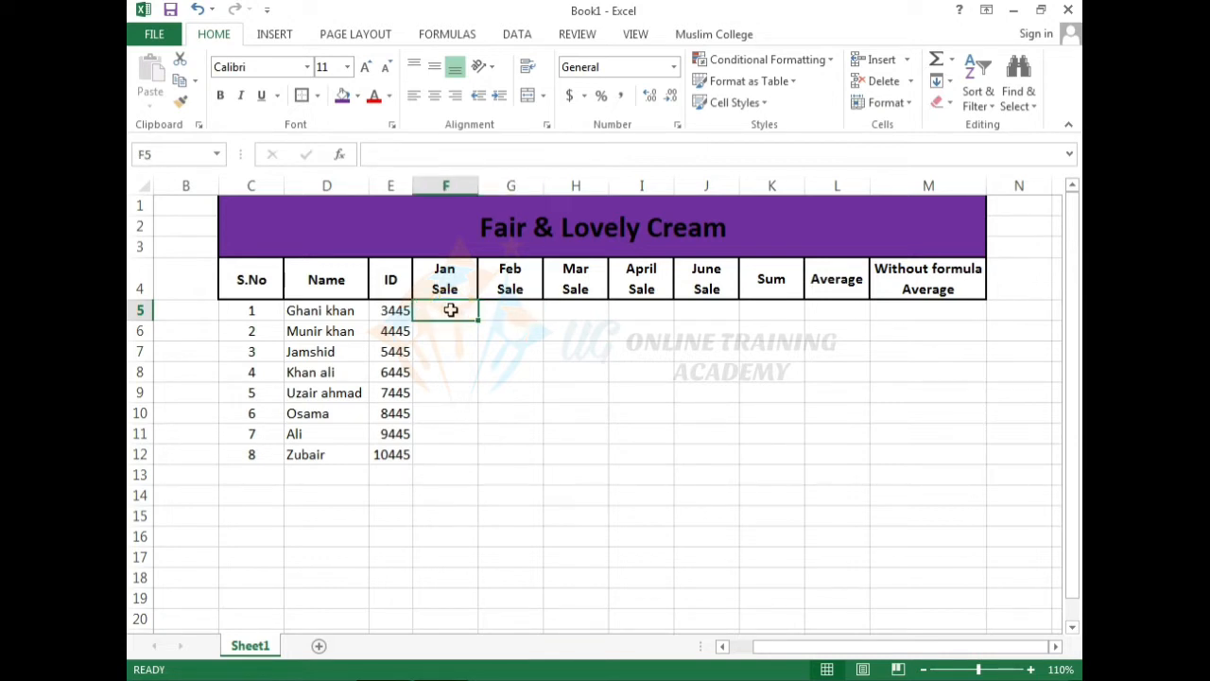
{"action": "type", "text": "600"}
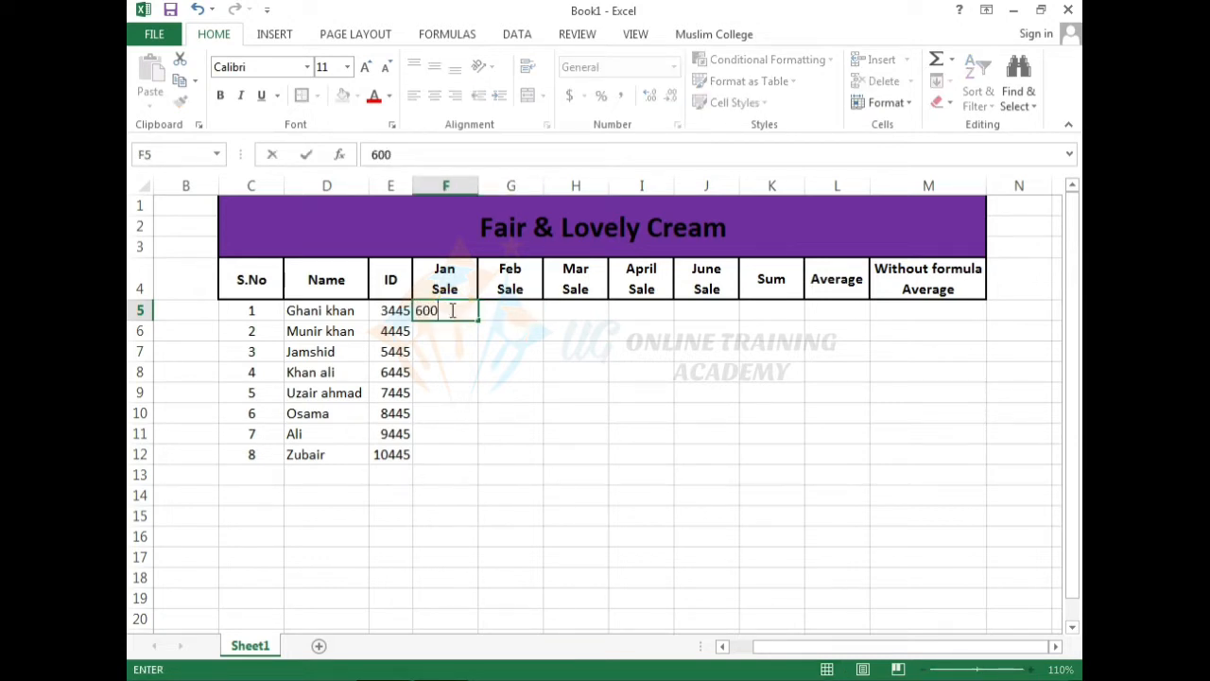
{"action": "key", "text": "Right"}
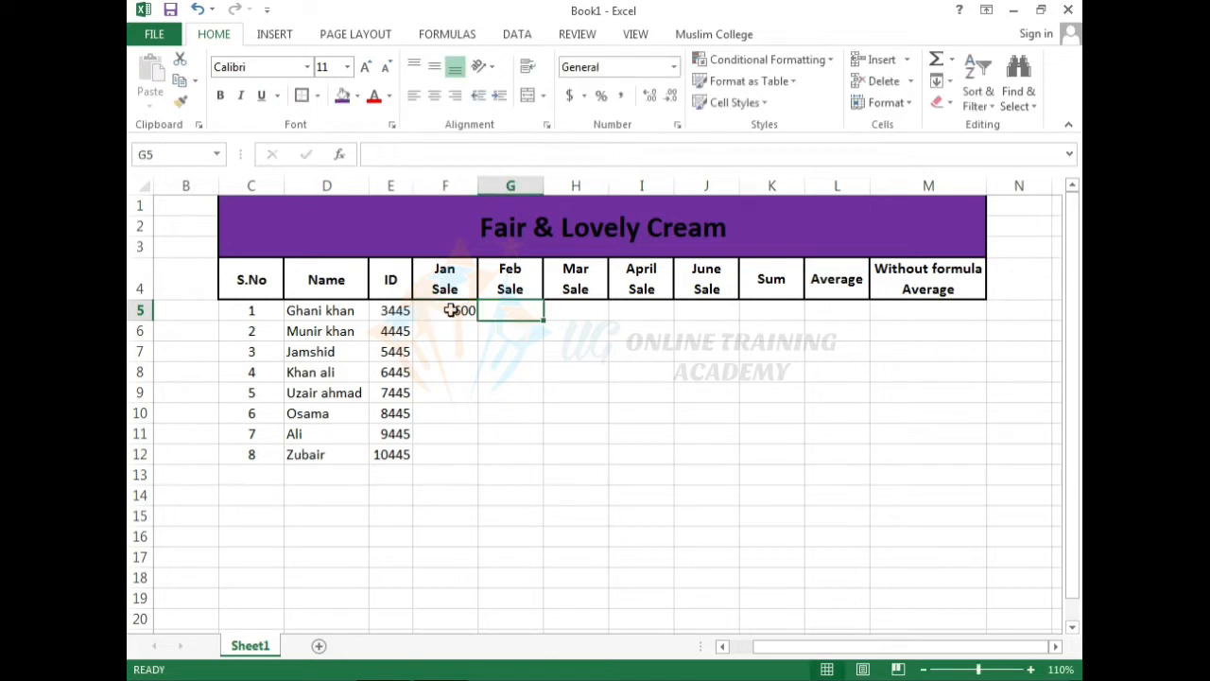
{"action": "type", "text": "400"}
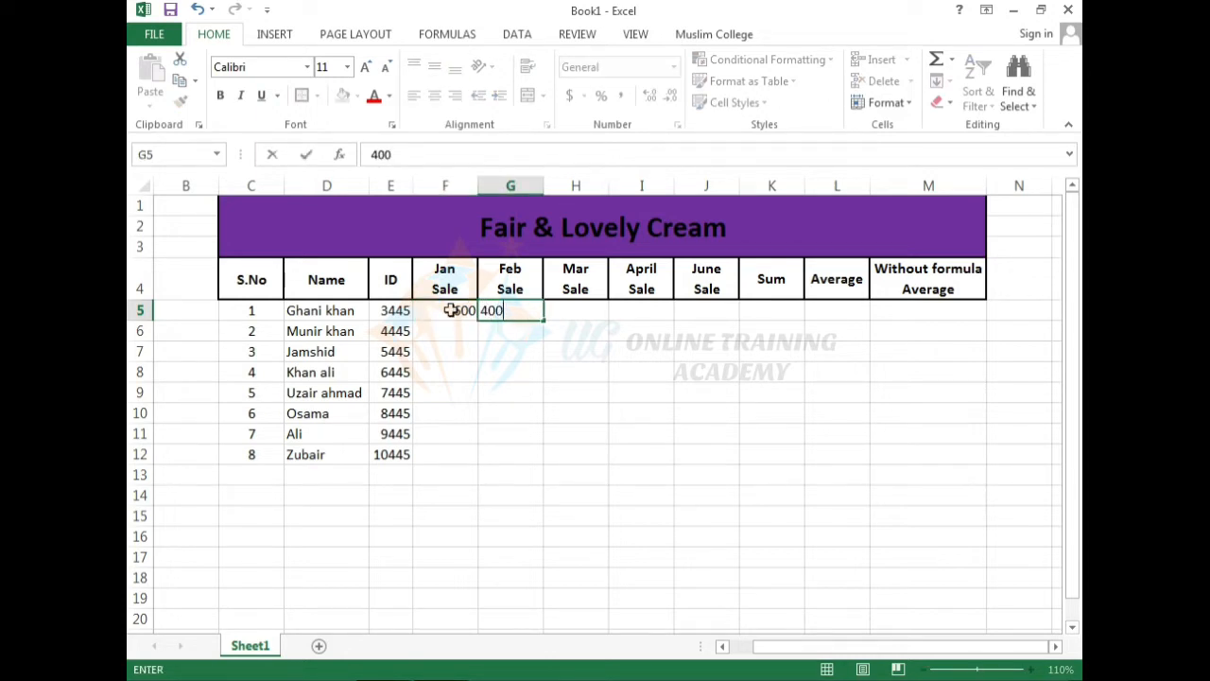
{"action": "key", "text": "Right"}
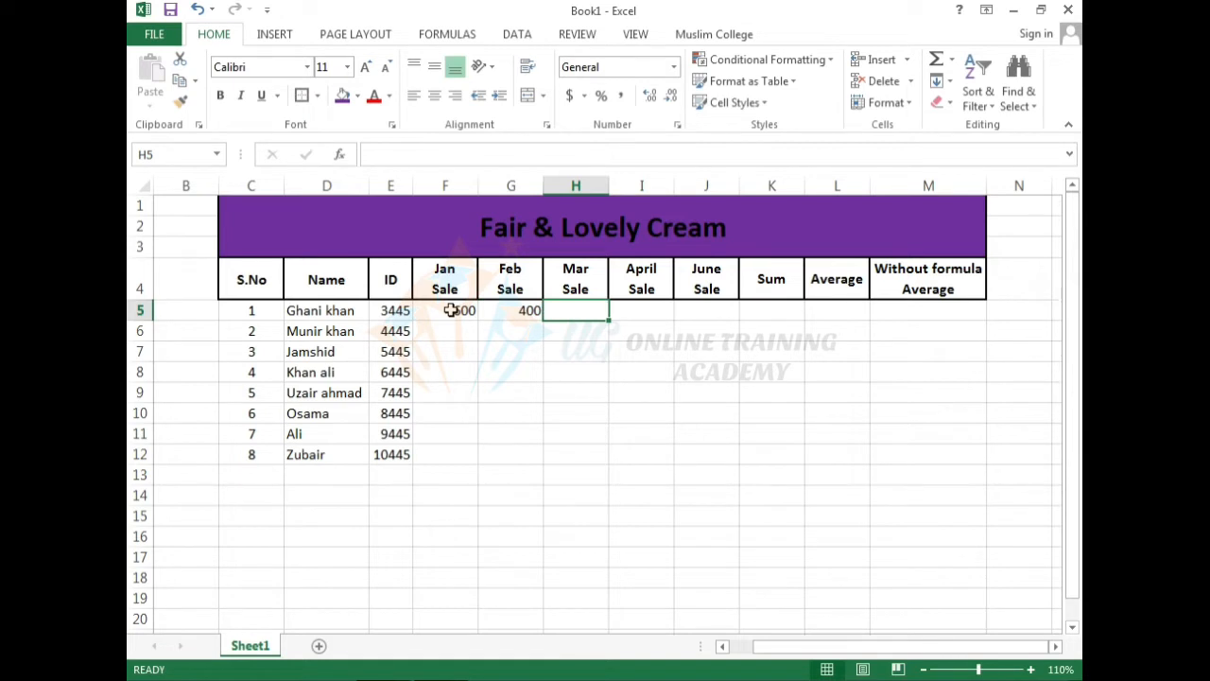
{"action": "type", "text": "750"}
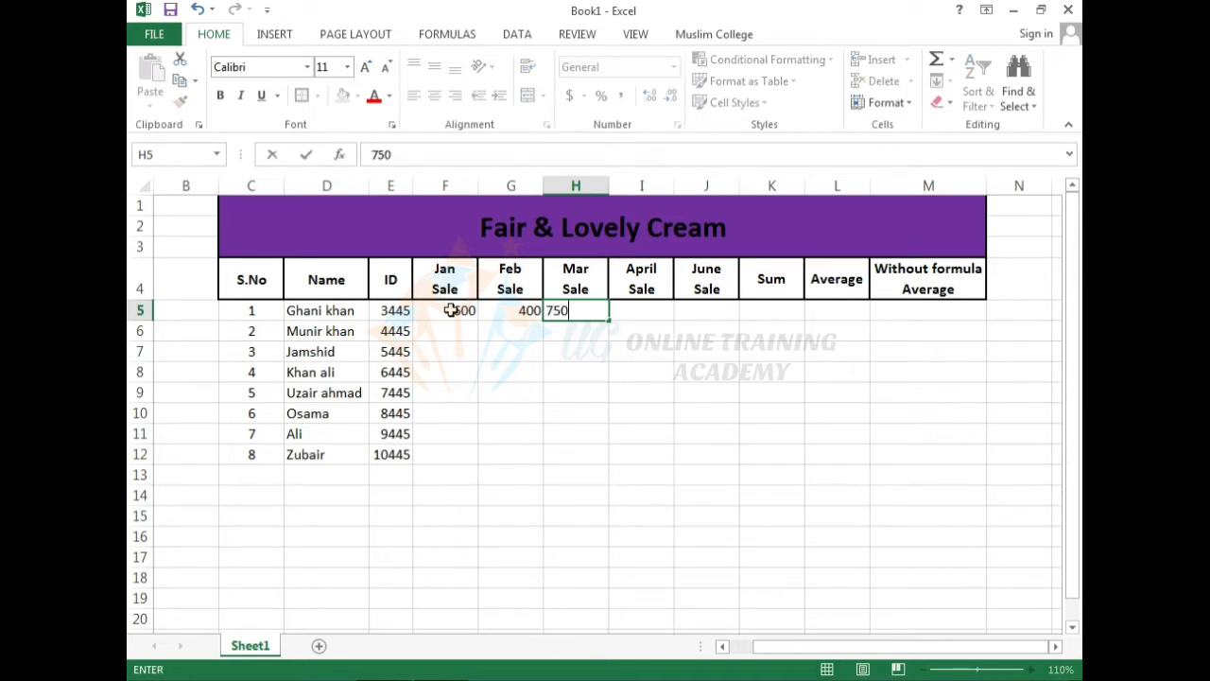
{"action": "key", "text": "Right"}
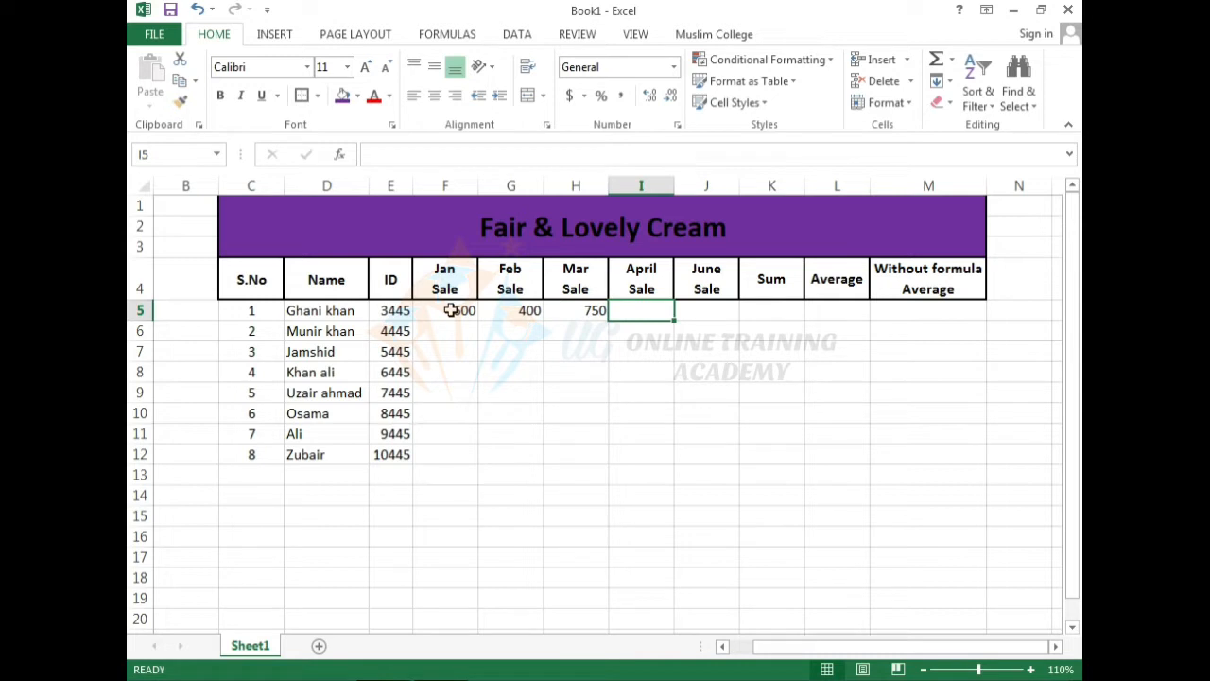
{"action": "type", "text": "1500"}
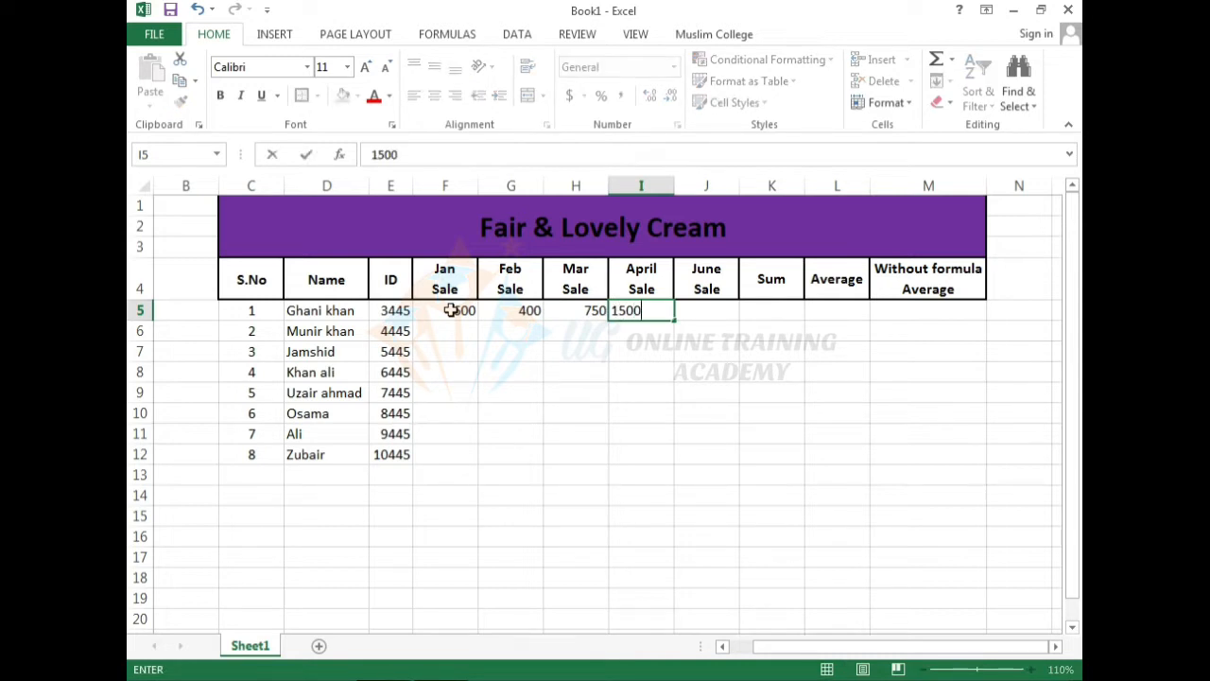
{"action": "key", "text": "Right"}
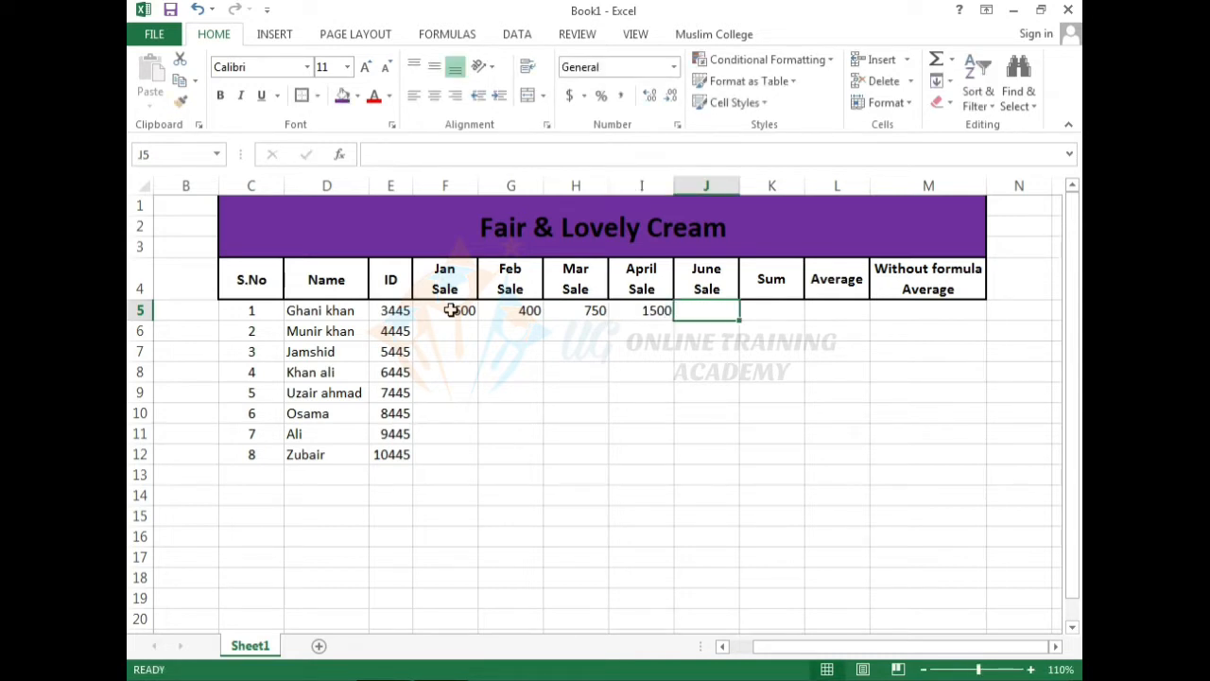
{"action": "type", "text": "500"}
{"action": "key", "text": "Return"}
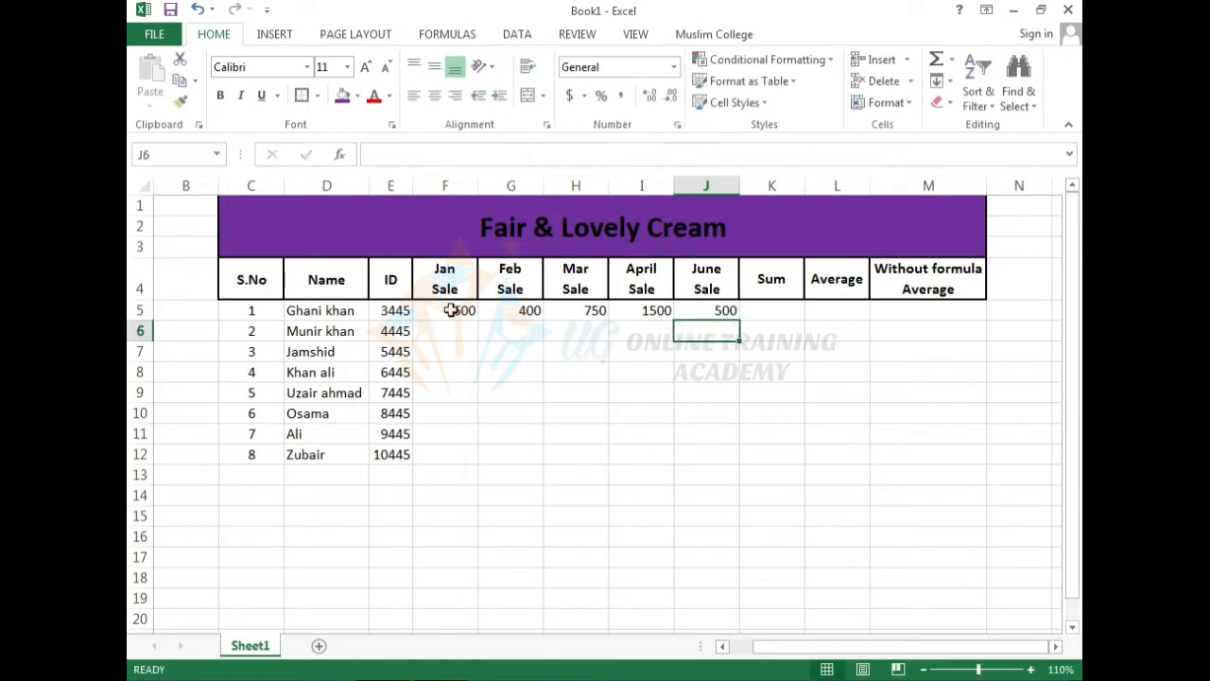
Enter row 6's sales: 500, 900, 2000 (corrected from 200), 200, 800.
{"action": "key", "text": "Left"}
{"action": "key", "text": "Left"}
{"action": "key", "text": "Left"}
{"action": "key", "text": "Left"}
{"action": "key", "text": "Left"}
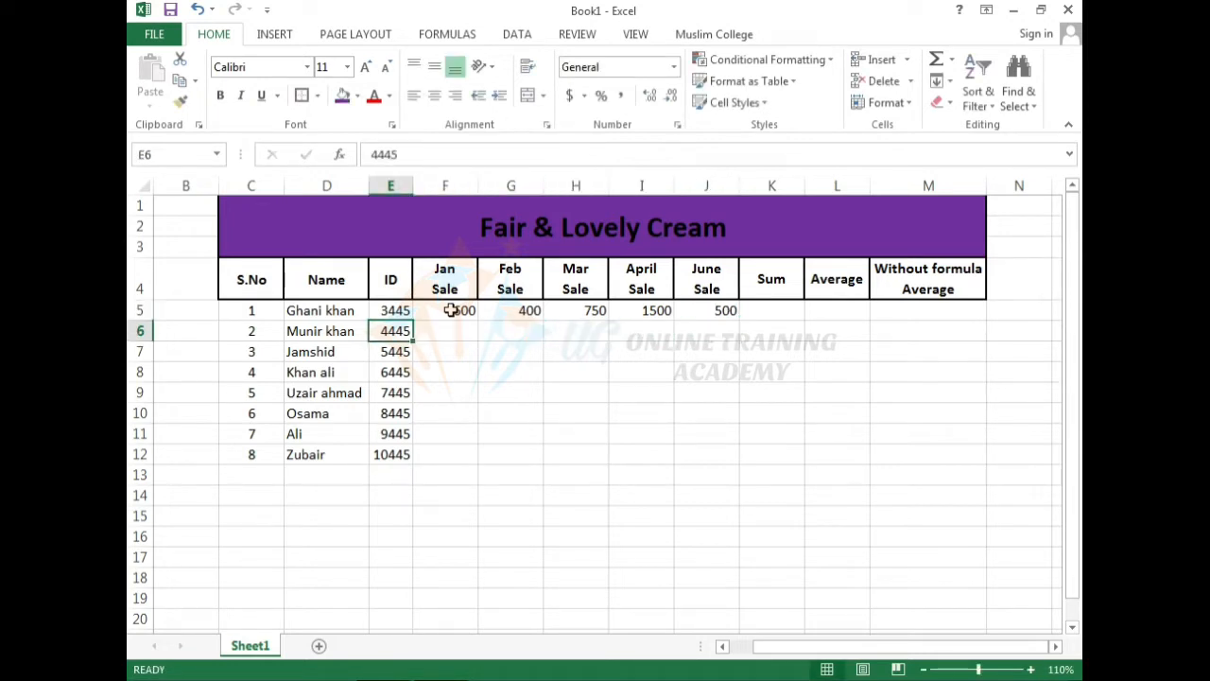
{"action": "left_click", "coordinate": [468, 326]}
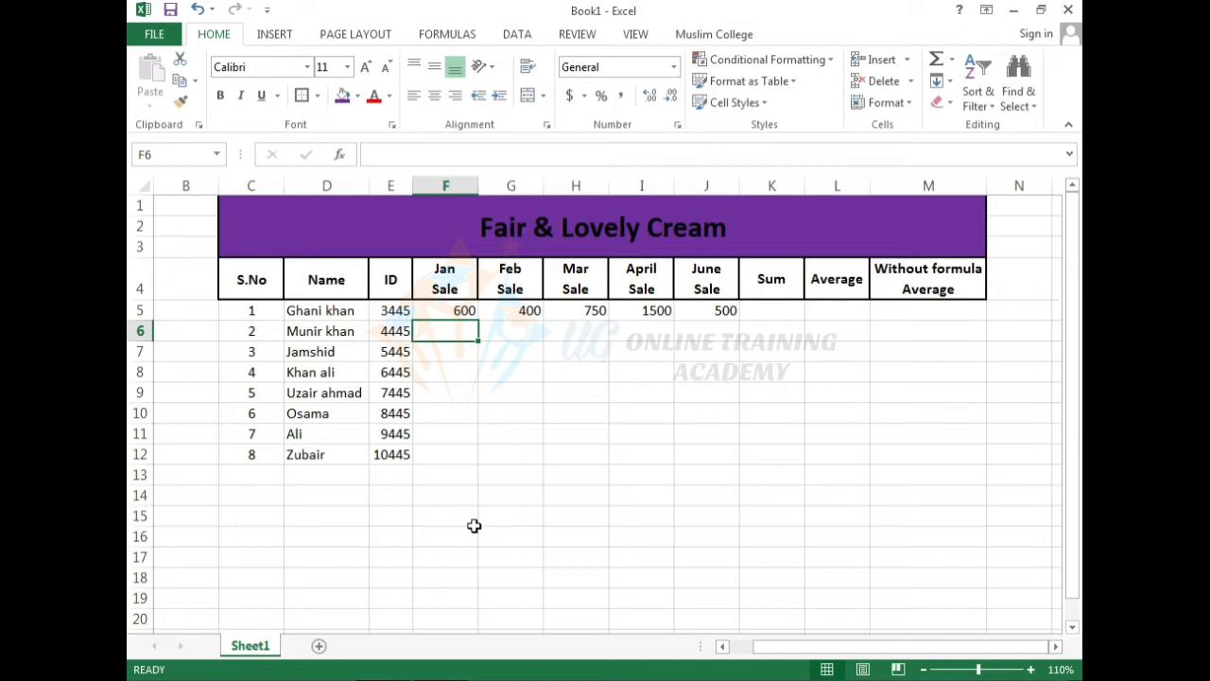
{"action": "type", "text": "500"}
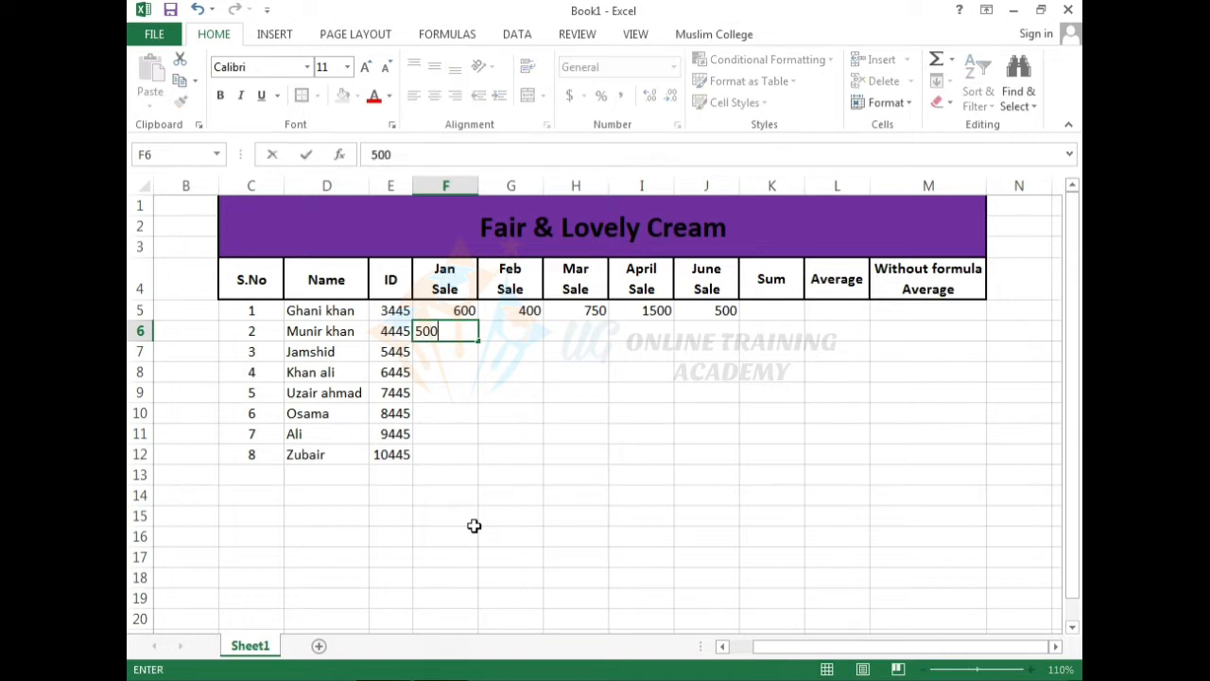
{"action": "key", "text": "Tab"}
{"action": "key", "text": "Tab"}
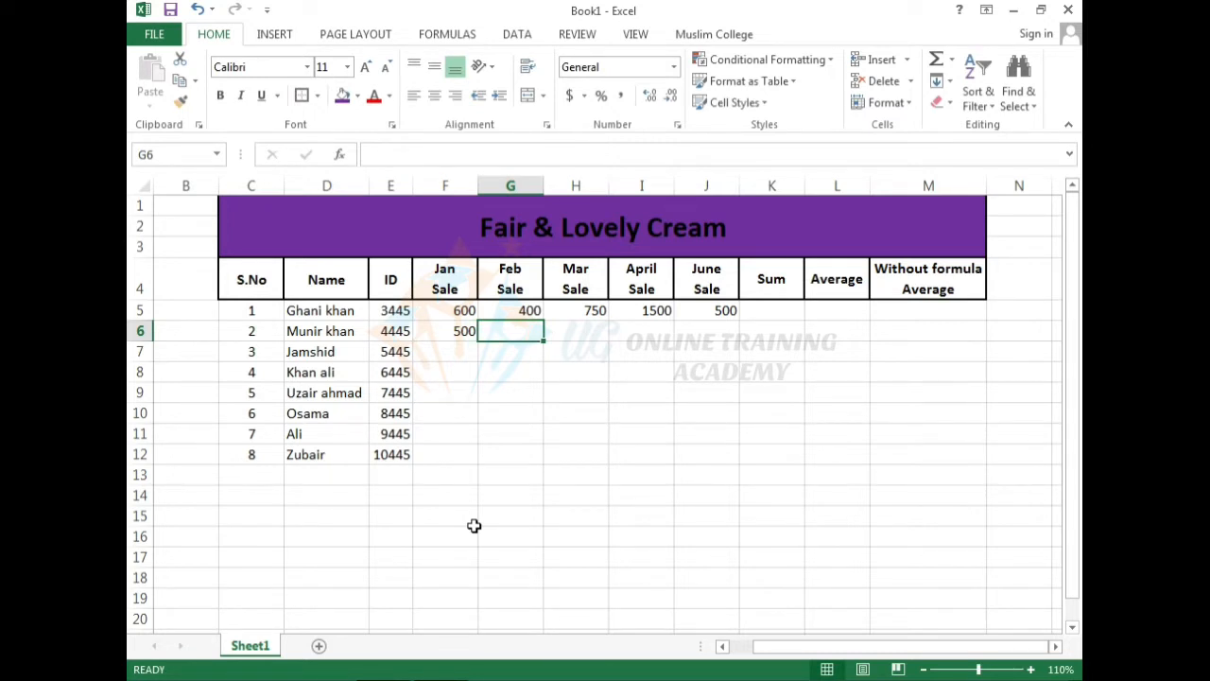
{"action": "type", "text": "900"}
{"action": "key", "text": "Tab"}
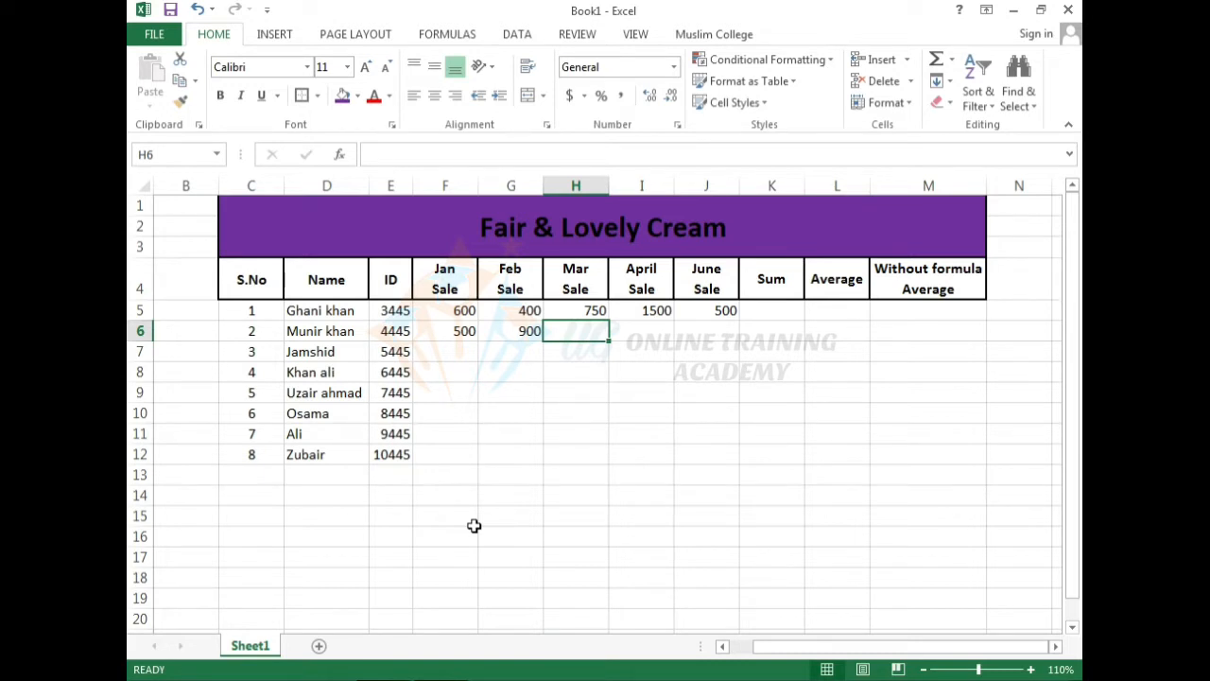
{"action": "type", "text": "200"}
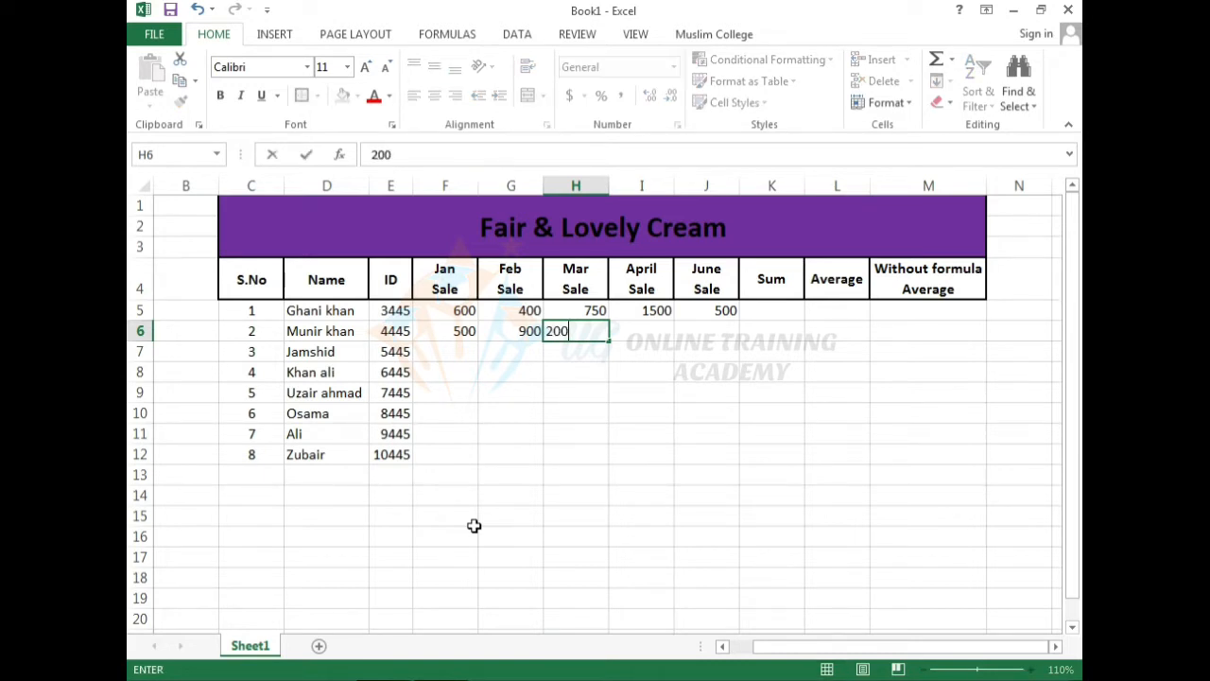
{"action": "key", "text": "Tab"}
{"action": "key", "text": "Left"}
{"action": "type", "text": "2000"}
{"action": "key", "text": "Tab"}
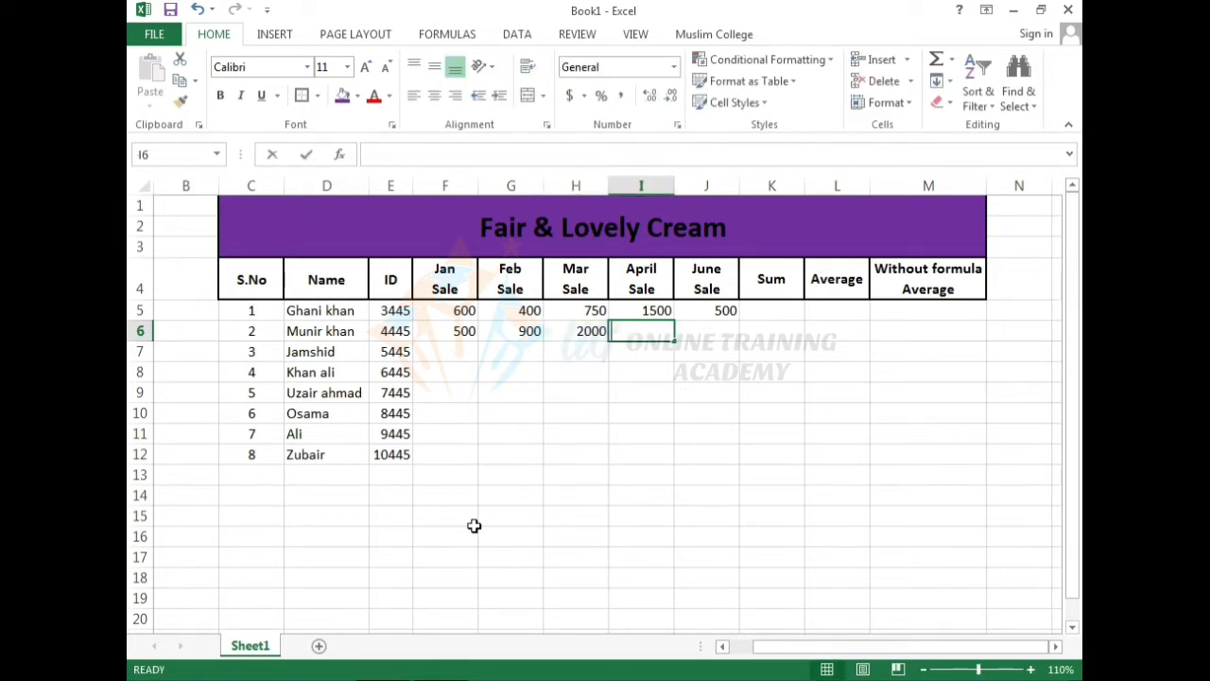
{"action": "type", "text": "200"}
{"action": "key", "text": "Tab"}
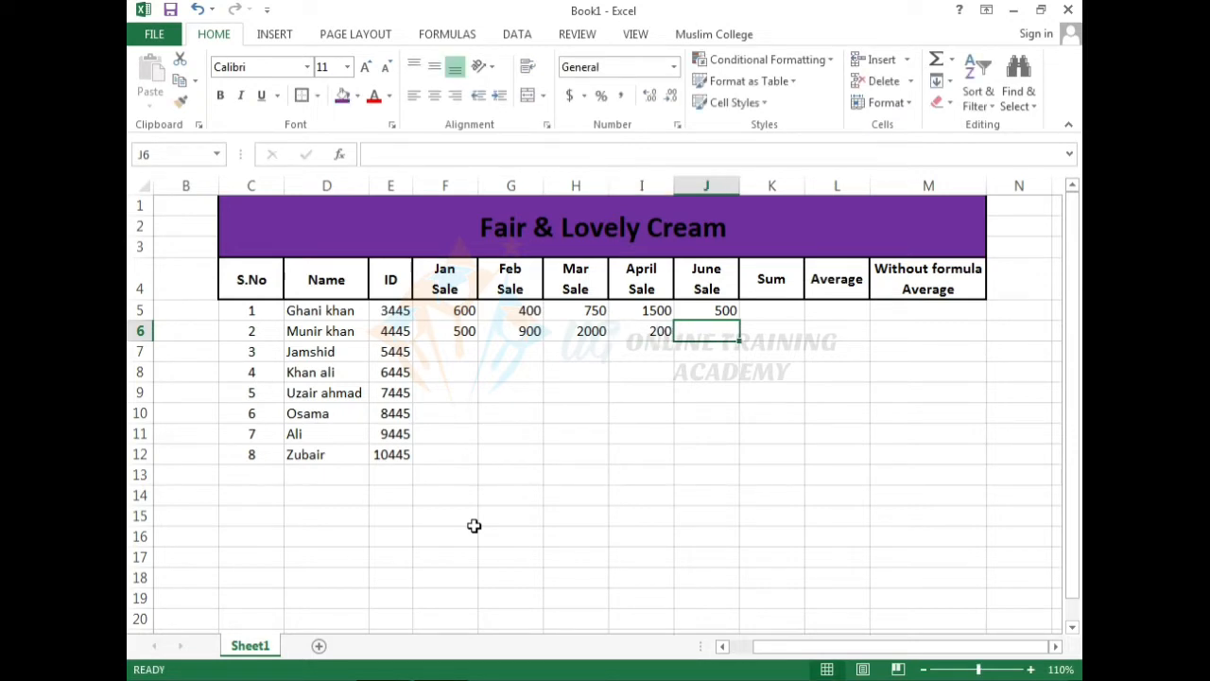
{"action": "type", "text": "800"}
{"action": "key", "text": "Return"}
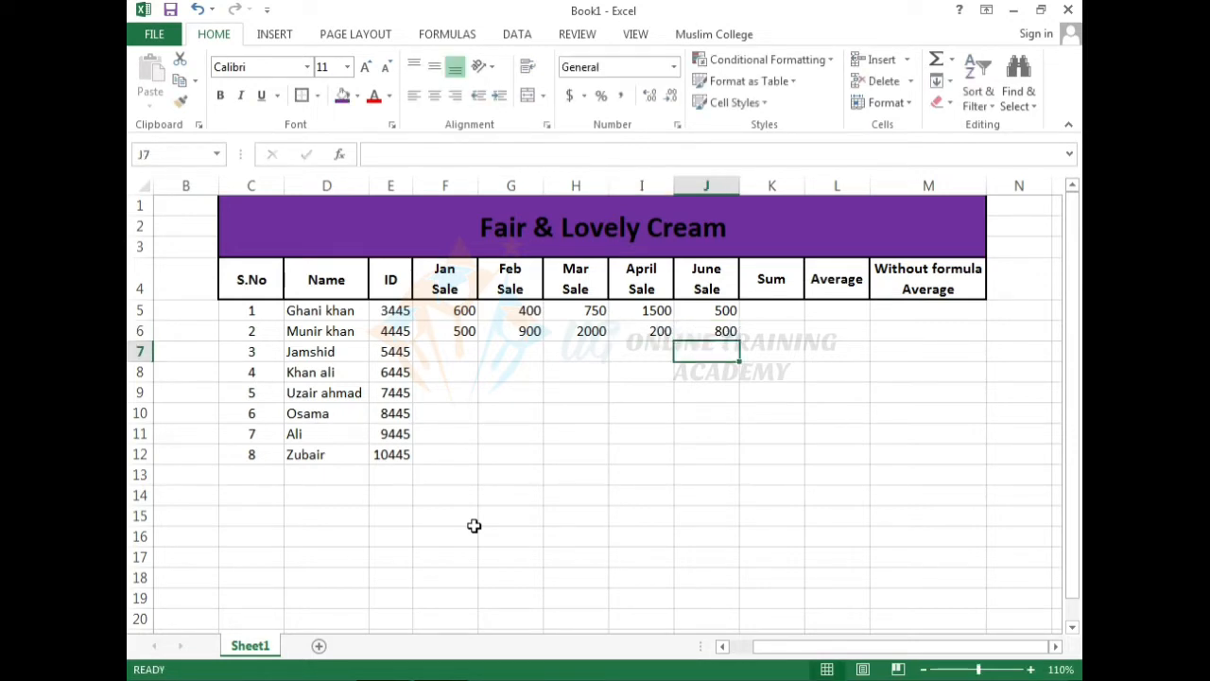
Enter row 7's sales in F7:J7: 300, 700, 1000, 1300, 900.
{"action": "key", "text": "Left"}
{"action": "key", "text": "Left"}
{"action": "key", "text": "Left"}
{"action": "key", "text": "Left"}
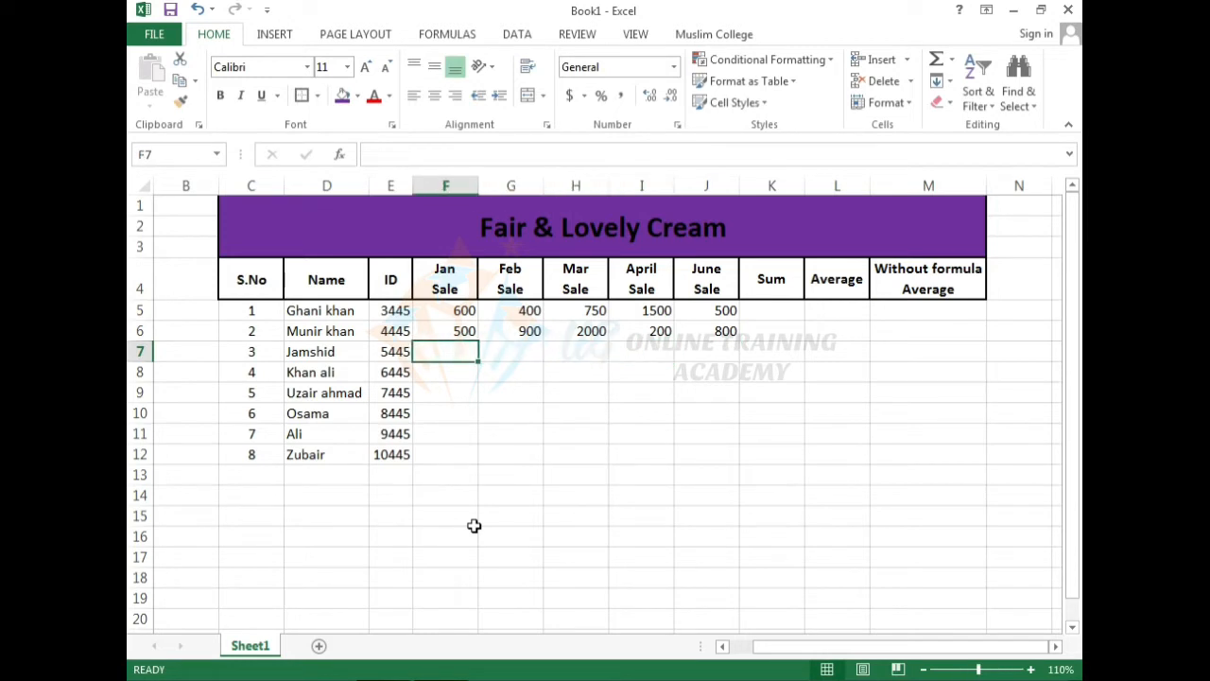
{"action": "type", "text": "300"}
{"action": "key", "text": "Tab"}
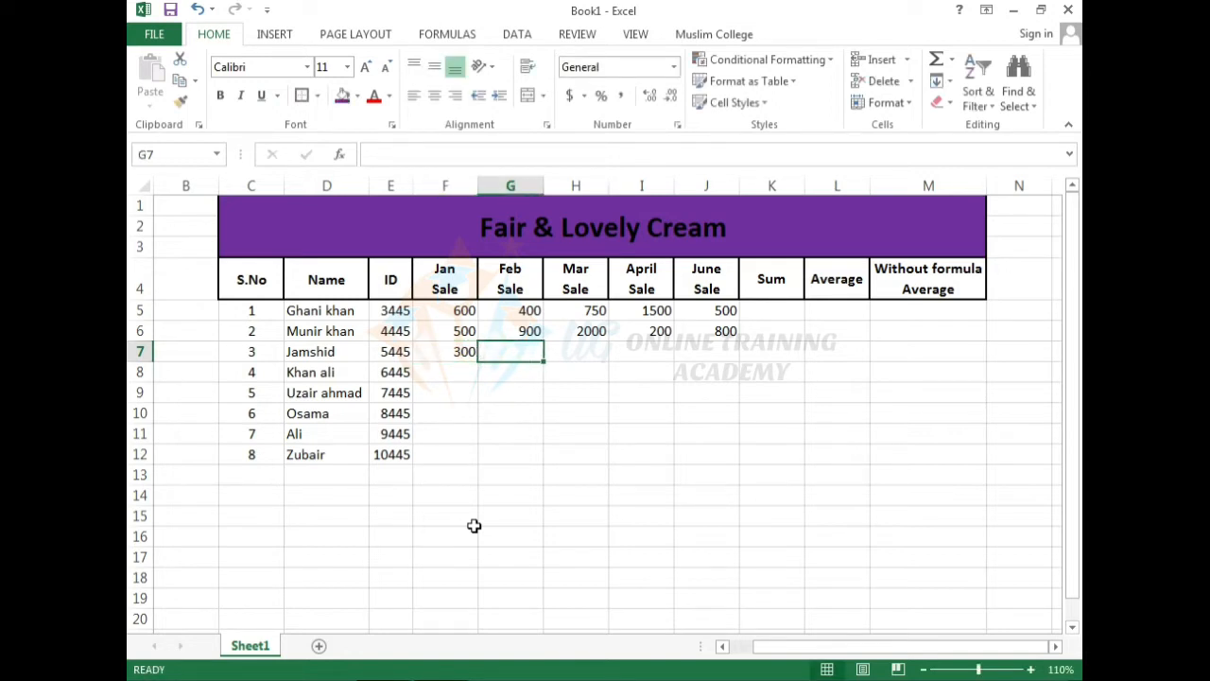
{"action": "type", "text": "700"}
{"action": "key", "text": "Tab"}
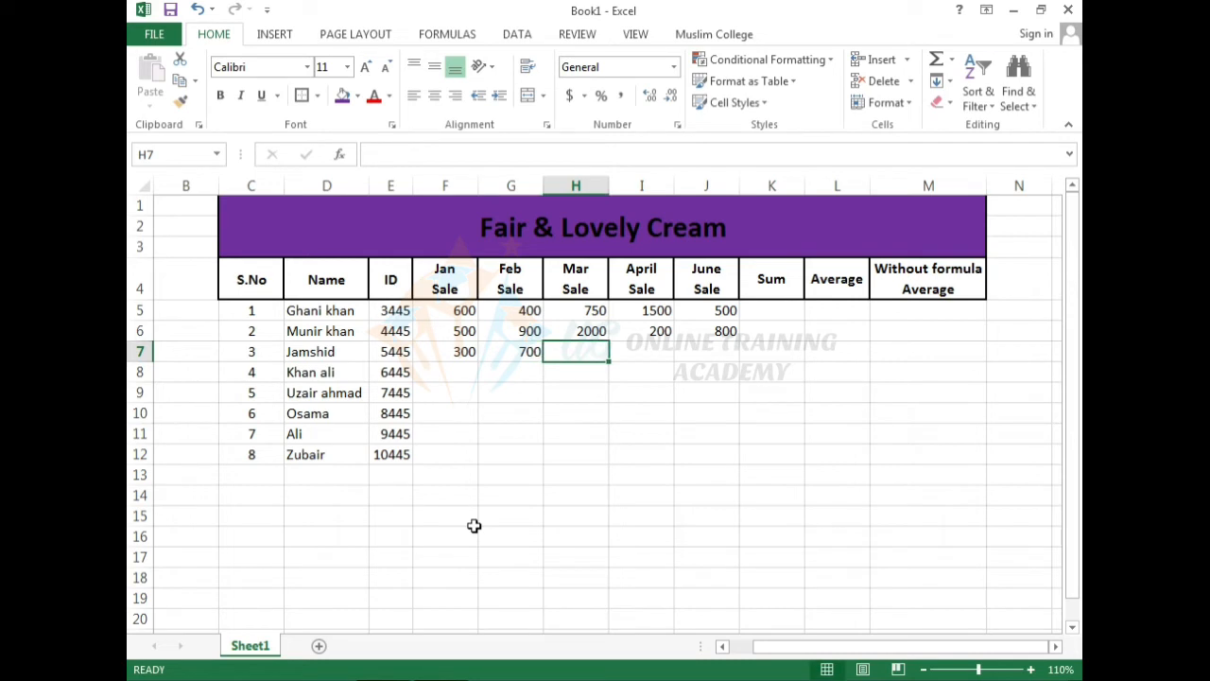
{"action": "type", "text": "1000"}
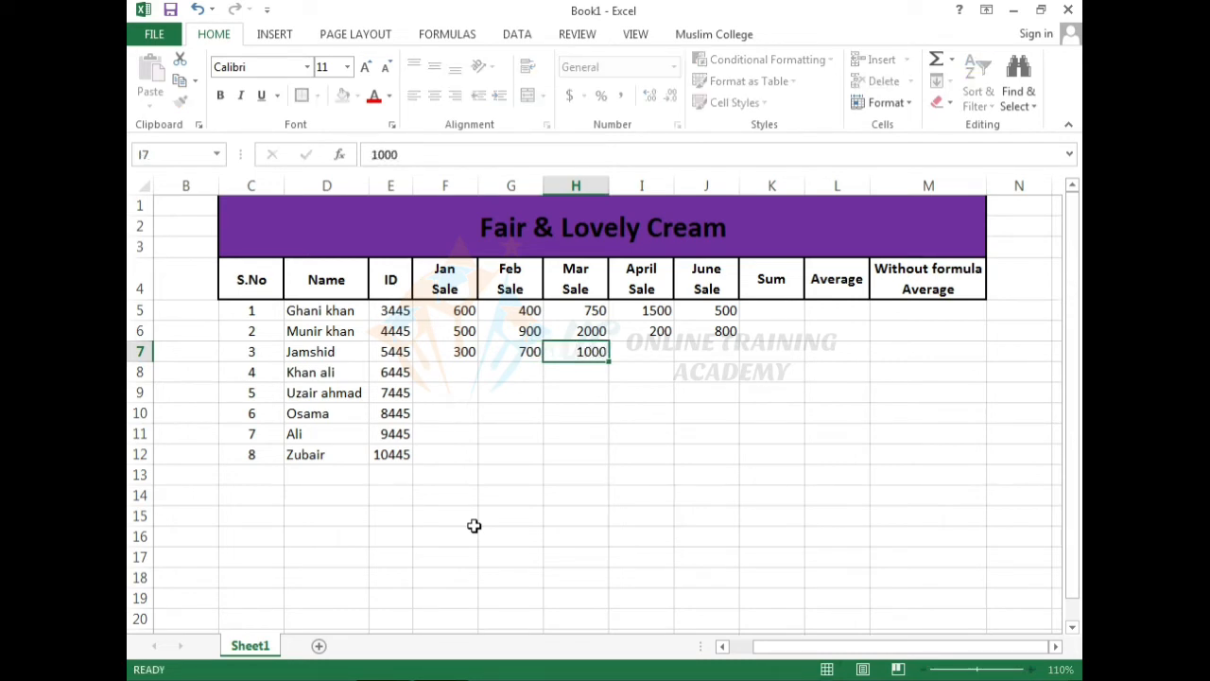
{"action": "key", "text": "Tab"}
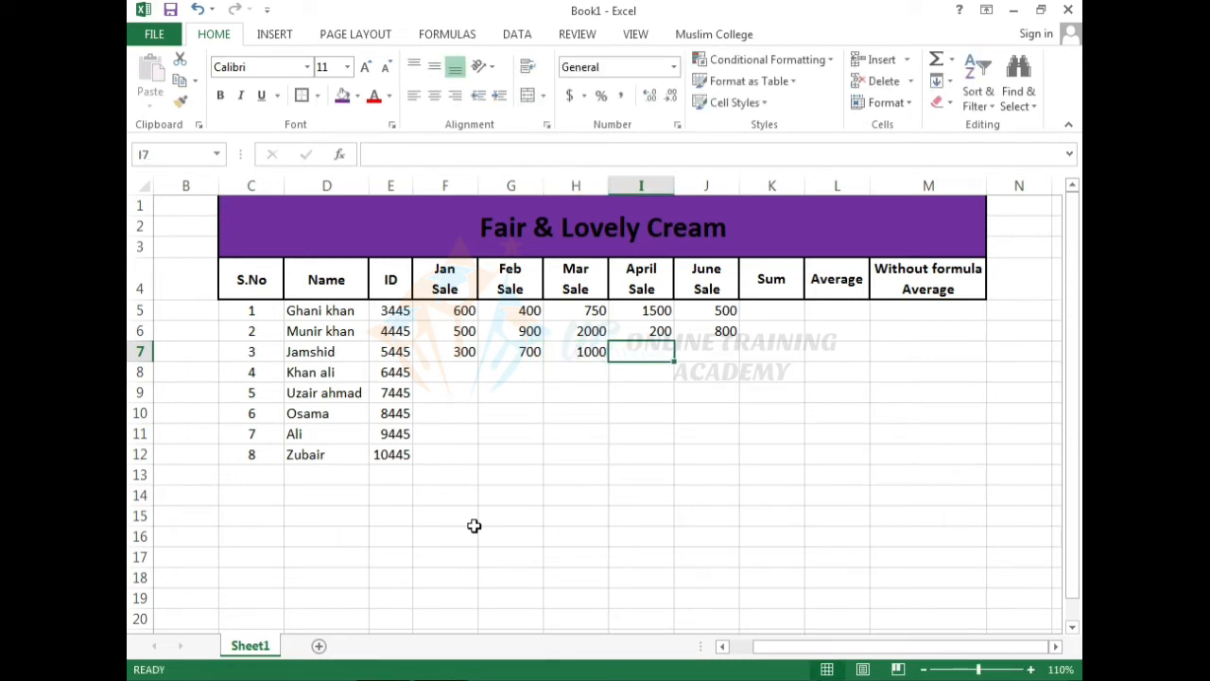
{"action": "type", "text": "1300"}
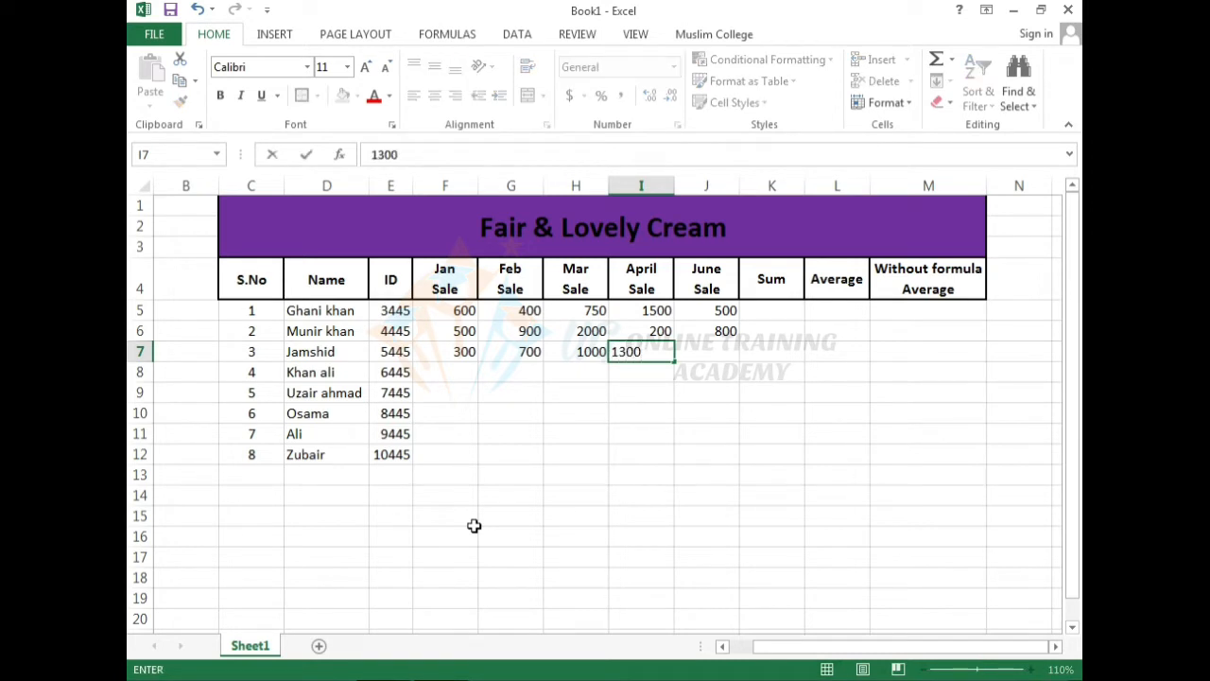
{"action": "key", "text": "Tab"}
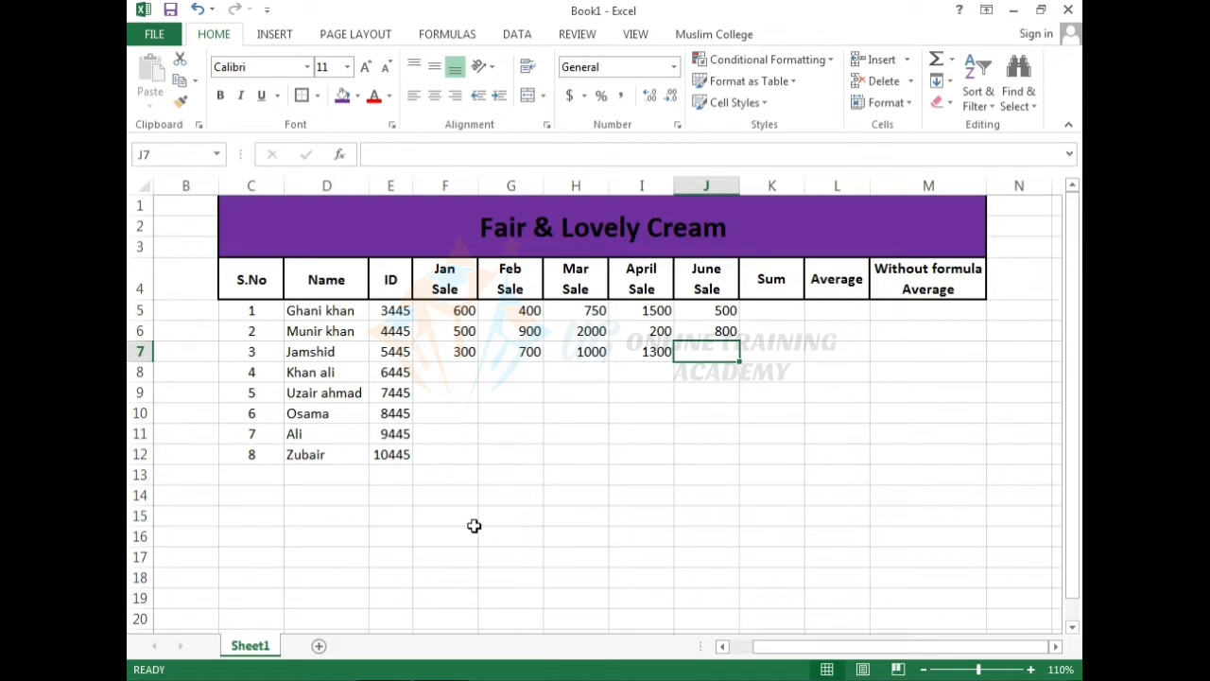
{"action": "type", "text": "900"}
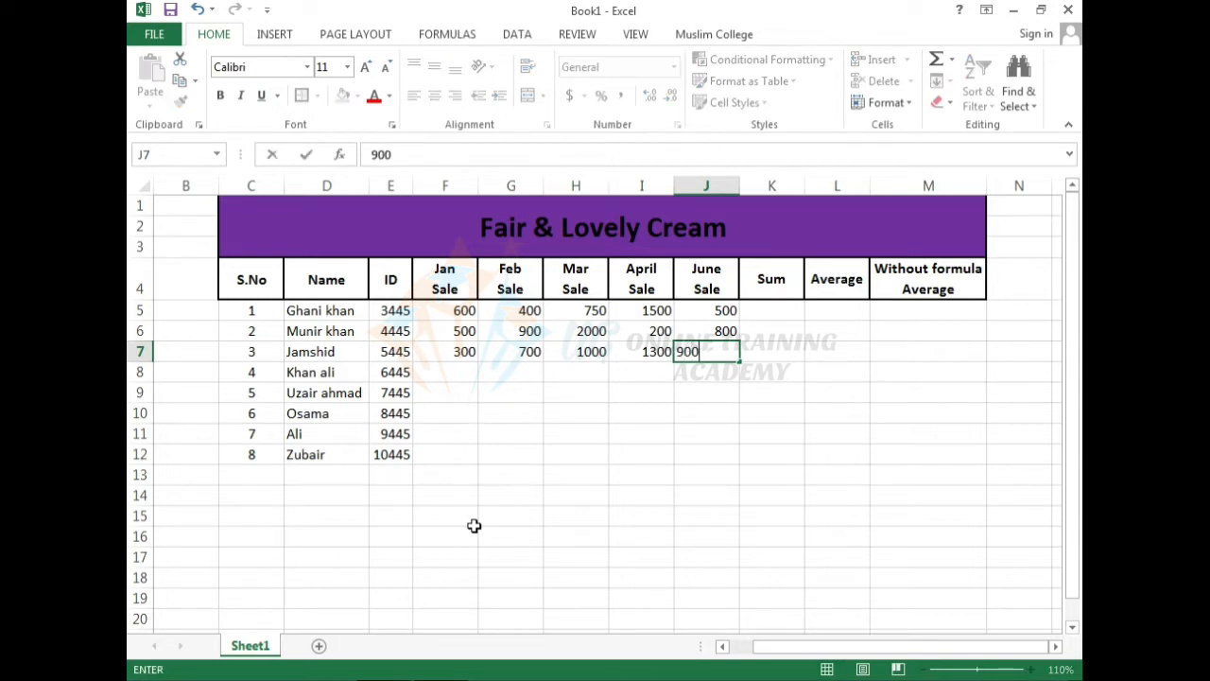
{"action": "key", "text": "Return"}
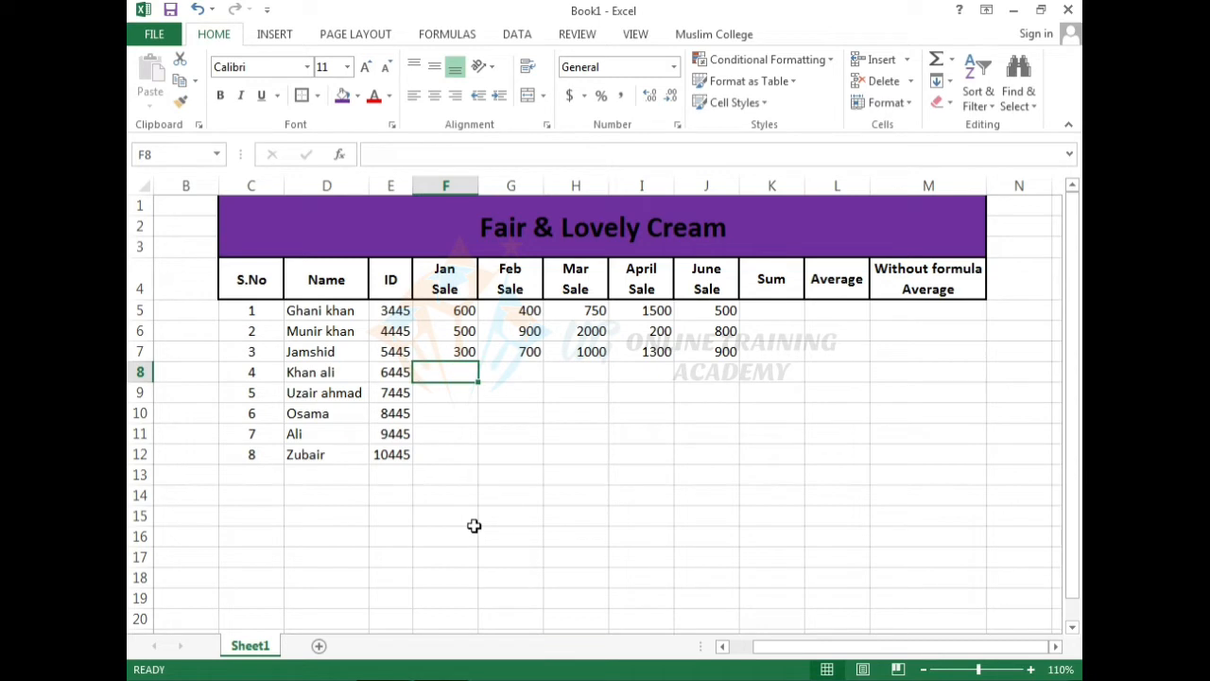
Enter row 8's sales in F8:J8: 700, 400, 800, 1500, 1300.
{"action": "type", "text": "700"}
{"action": "key", "text": "Tab"}
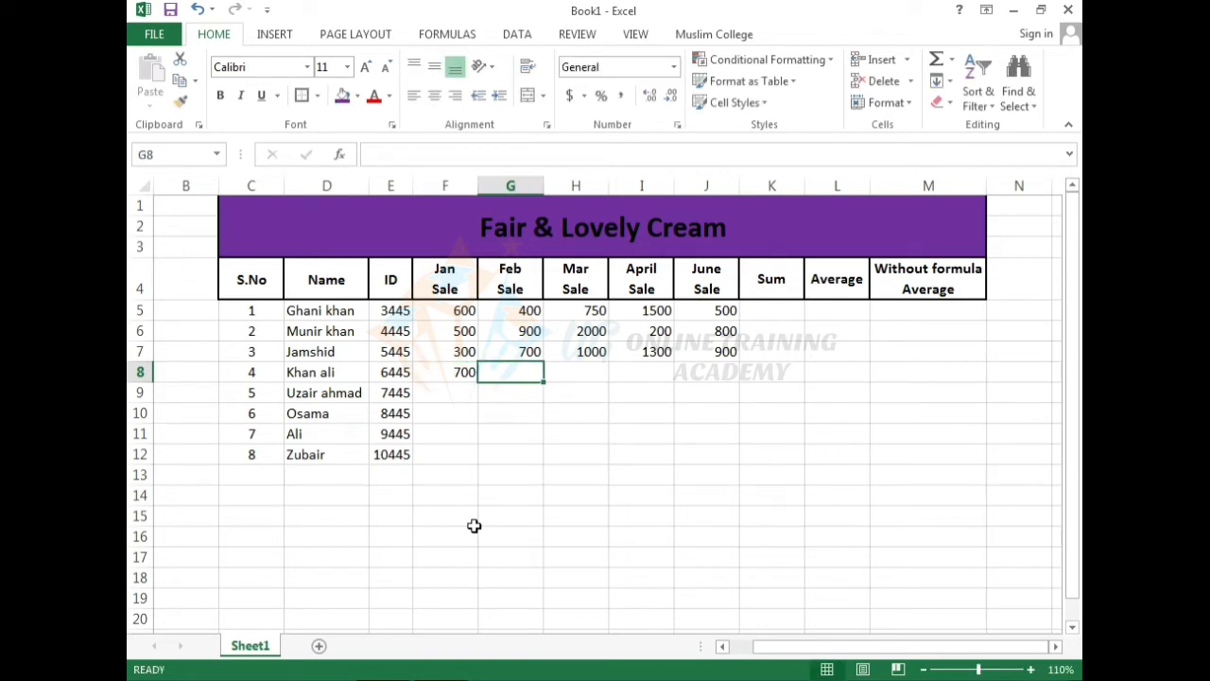
{"action": "type", "text": "400"}
{"action": "key", "text": "Tab"}
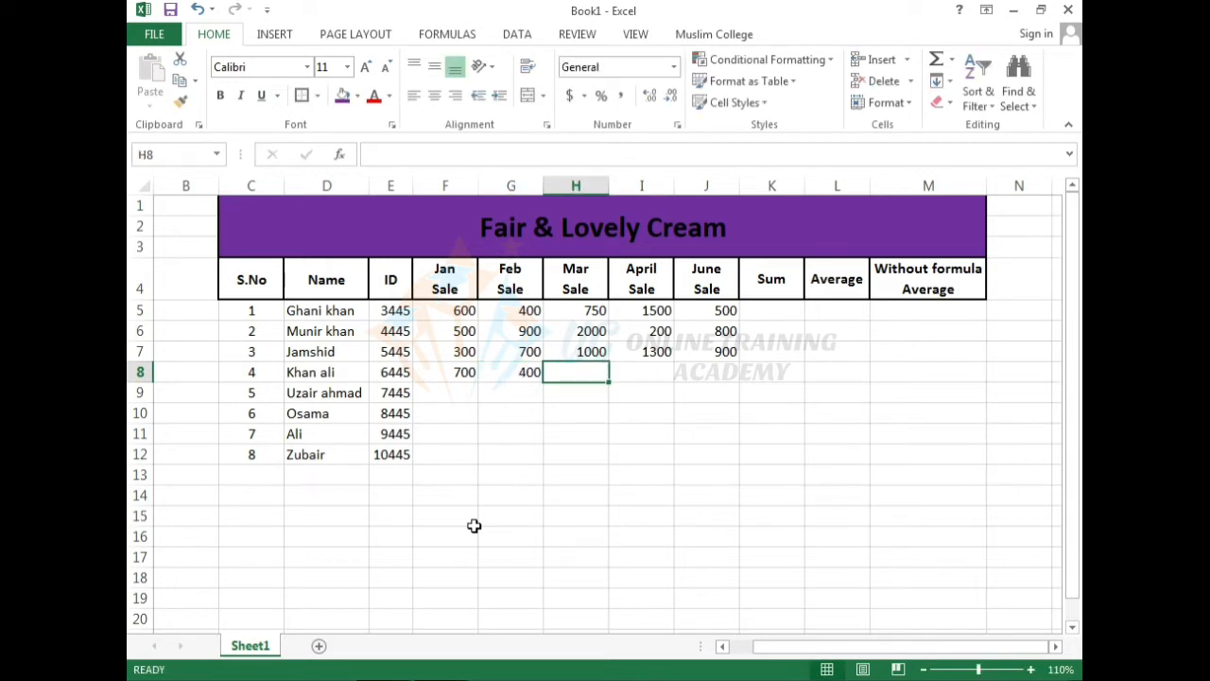
{"action": "type", "text": "800"}
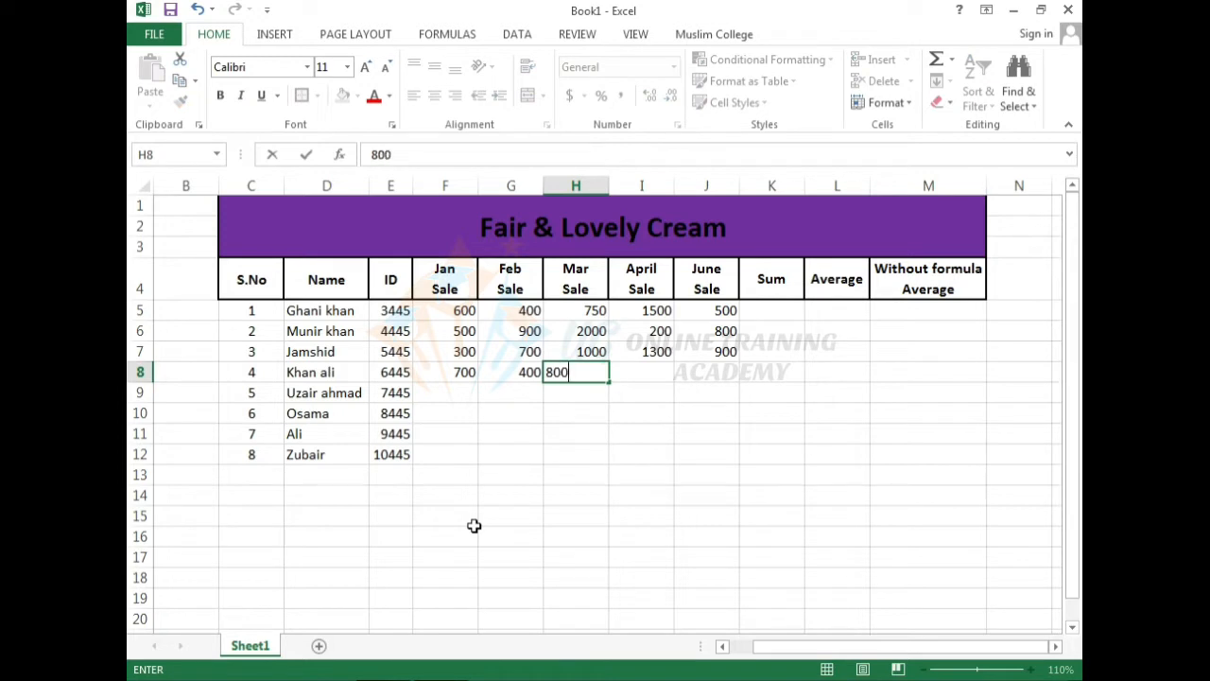
{"action": "key", "text": "Tab"}
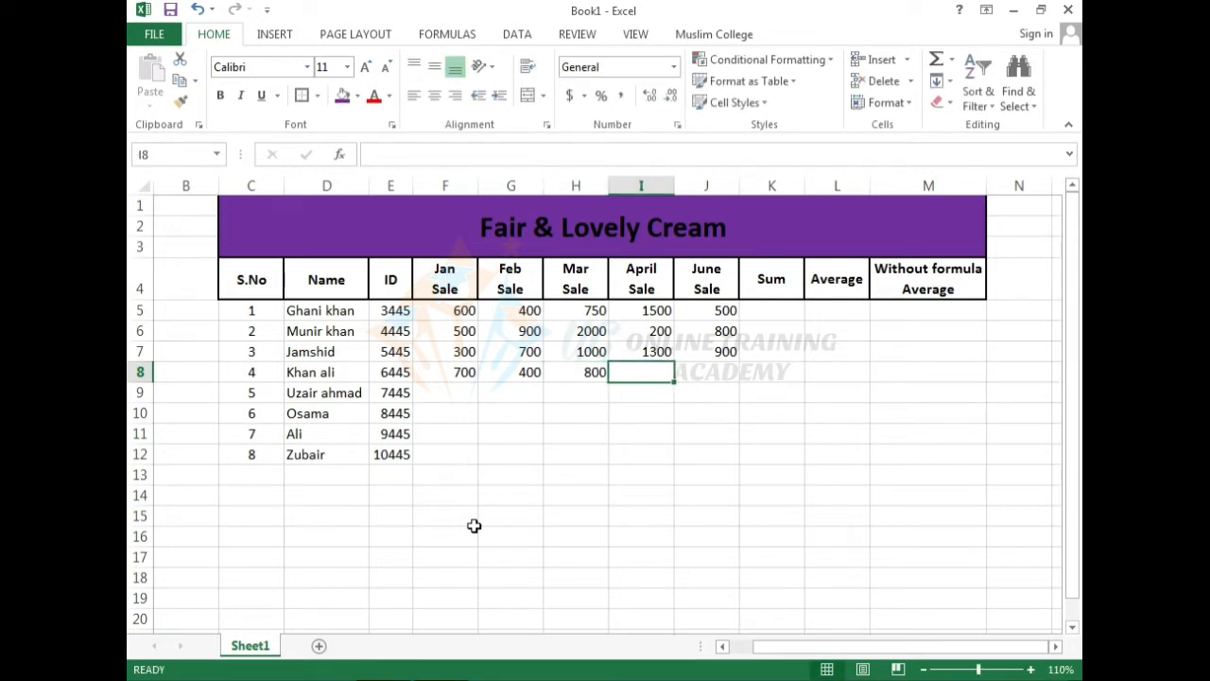
{"action": "type", "text": "1500"}
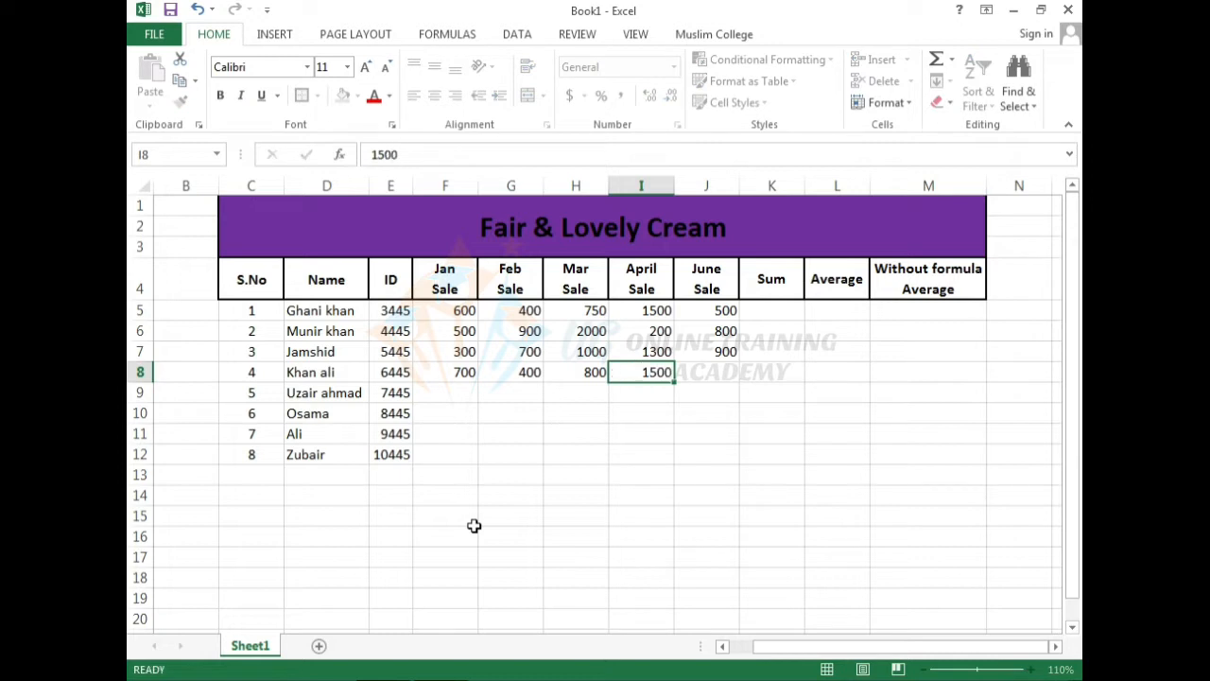
{"action": "key", "text": "Tab"}
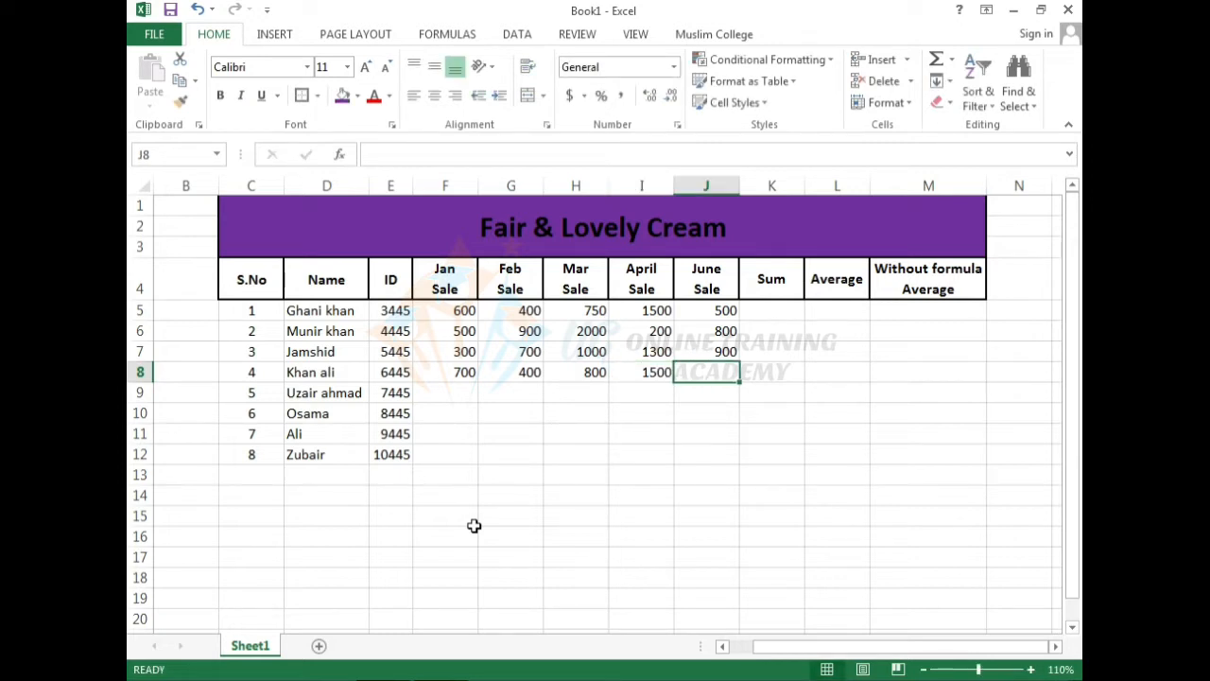
{"action": "type", "text": "1300"}
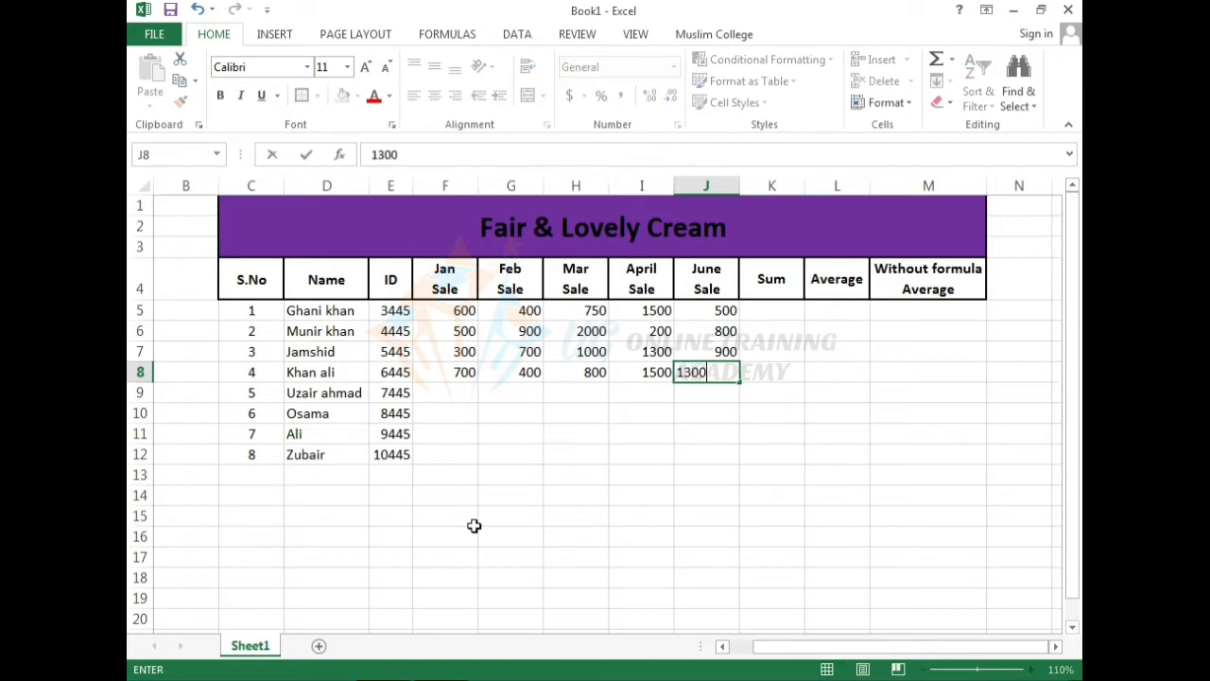
{"action": "key", "text": "Return"}
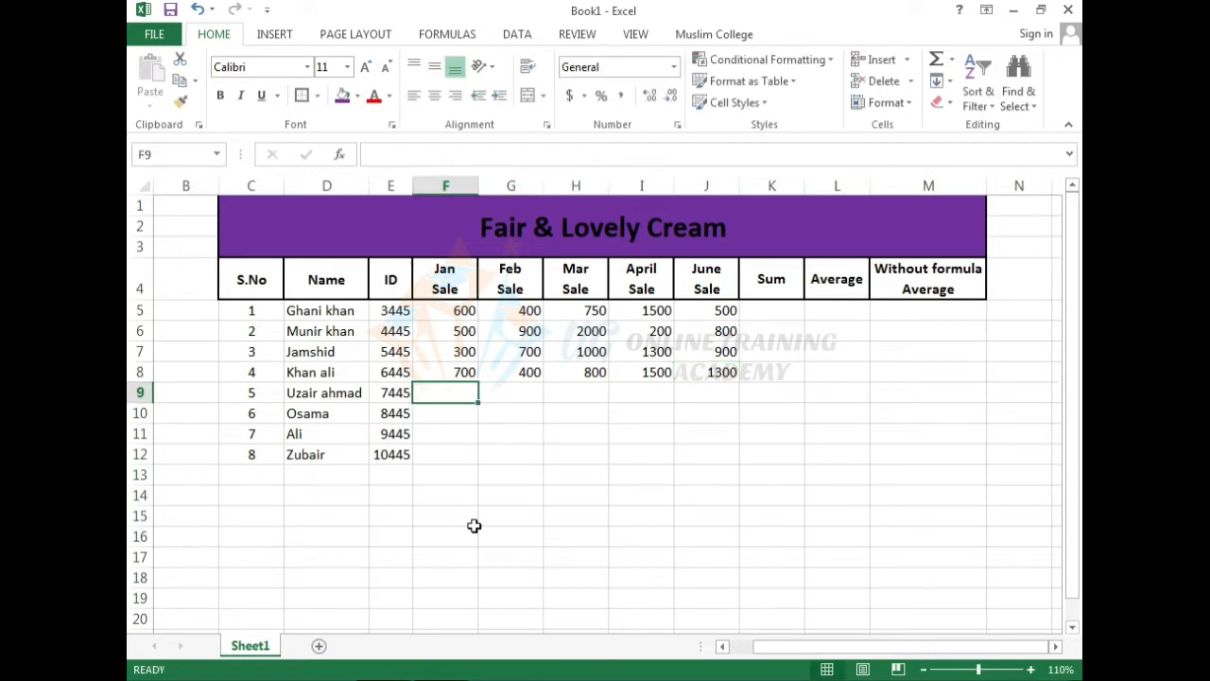
Enter row 9's sales in F9:J9: 2000, 600, 1700, 900, 150.
{"action": "type", "text": "2000"}
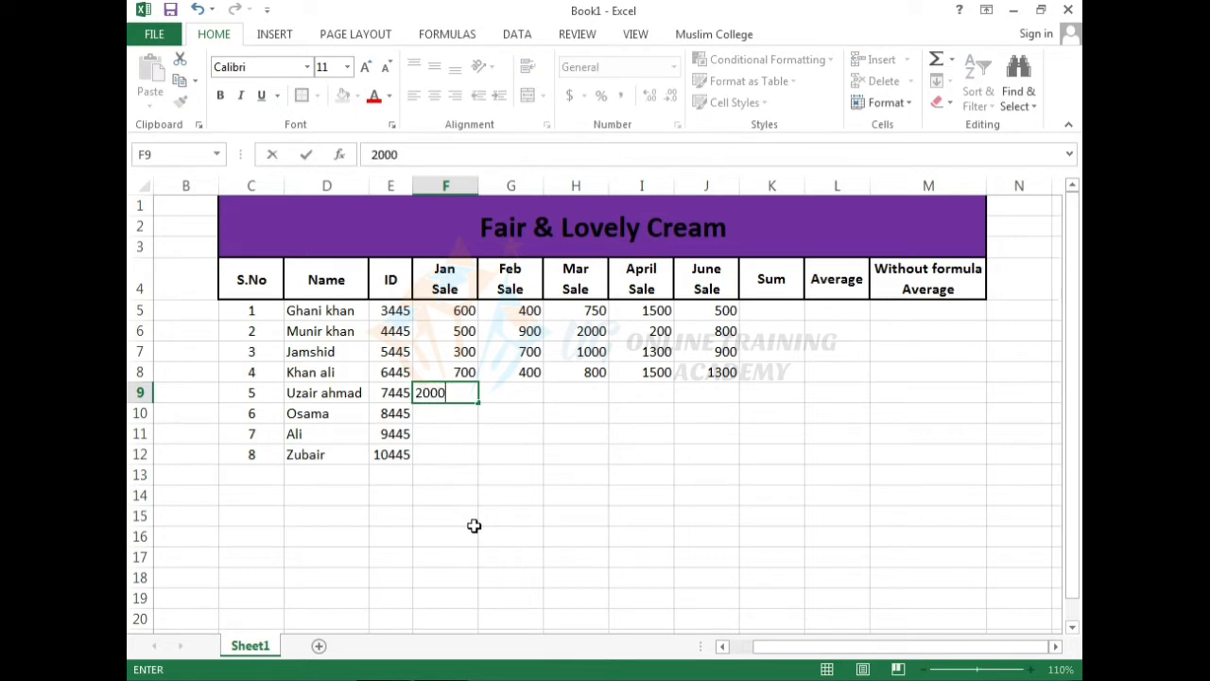
{"action": "key", "text": "Tab"}
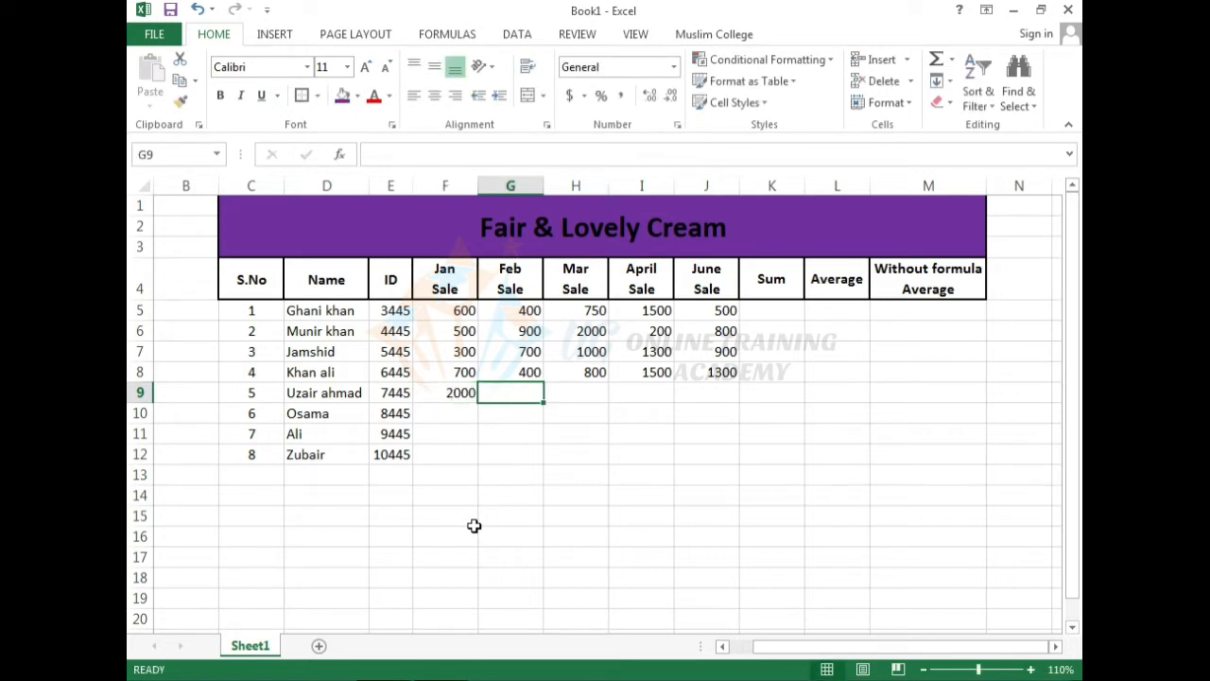
{"action": "type", "text": "600"}
{"action": "key", "text": "Tab"}
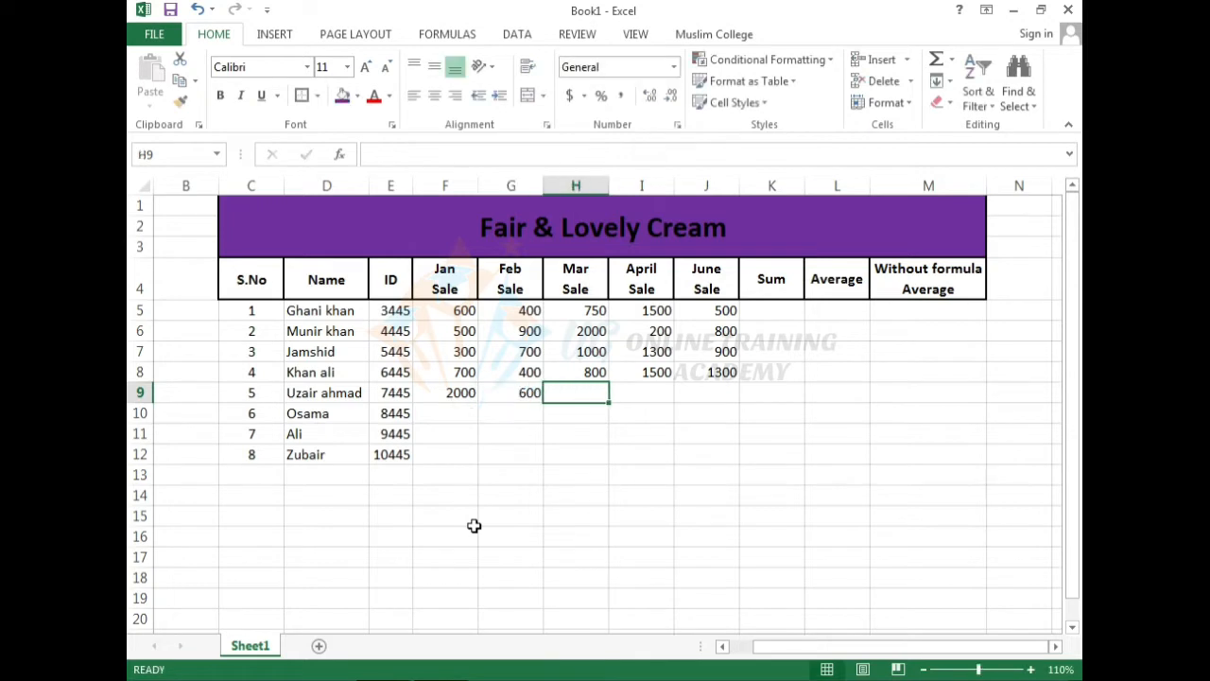
{"action": "type", "text": "1700"}
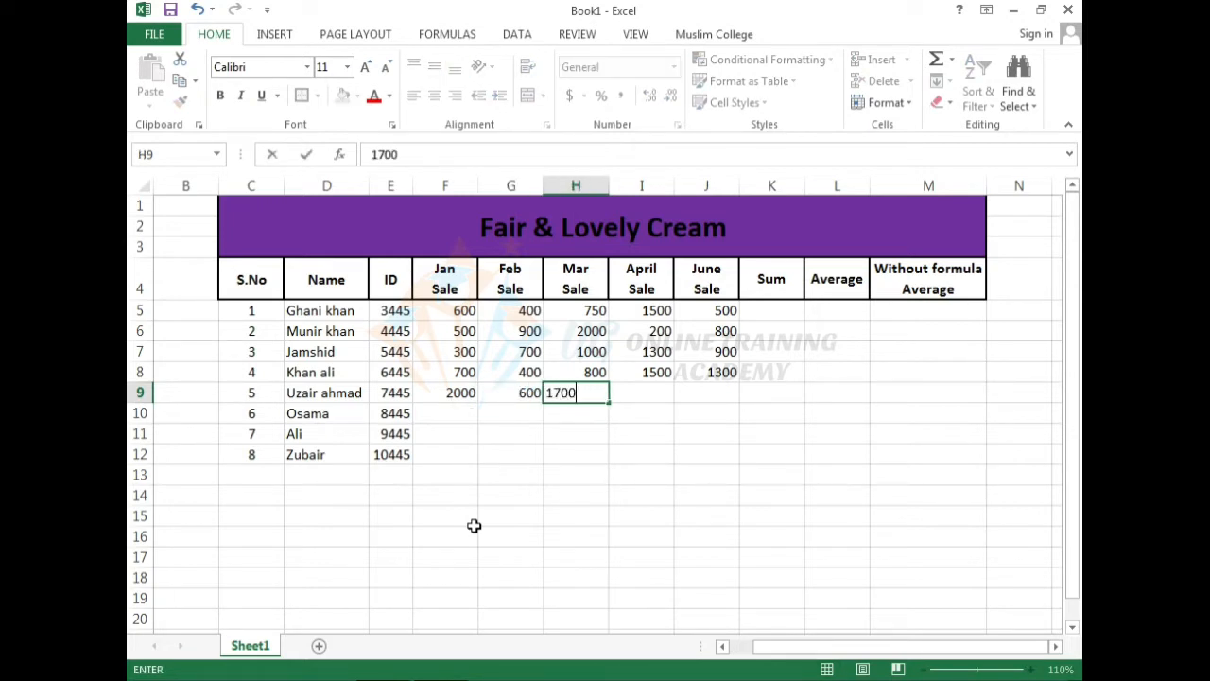
{"action": "key", "text": "Tab"}
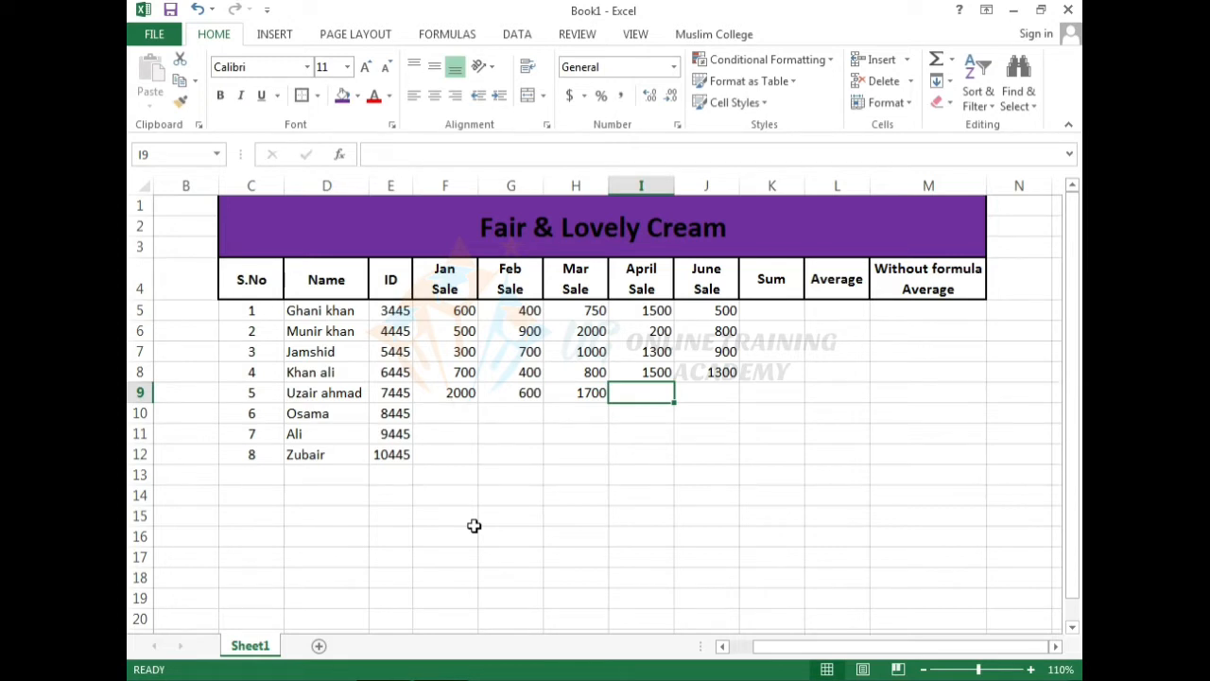
{"action": "type", "text": "900"}
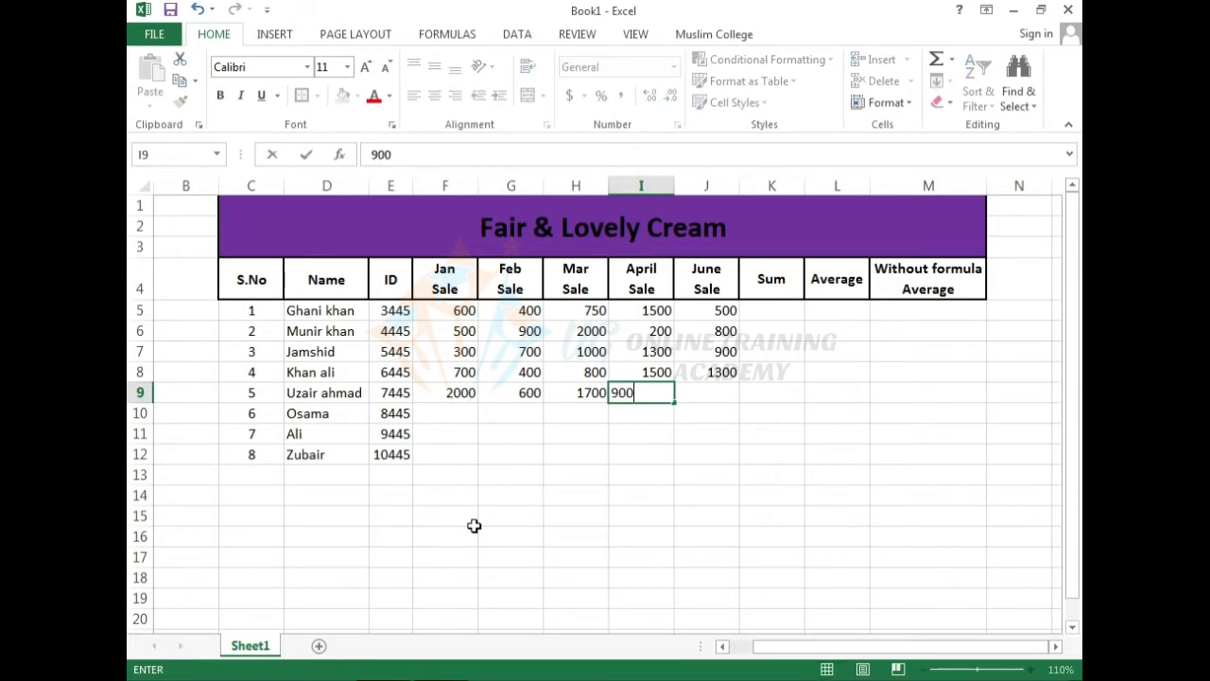
{"action": "key", "text": "Tab"}
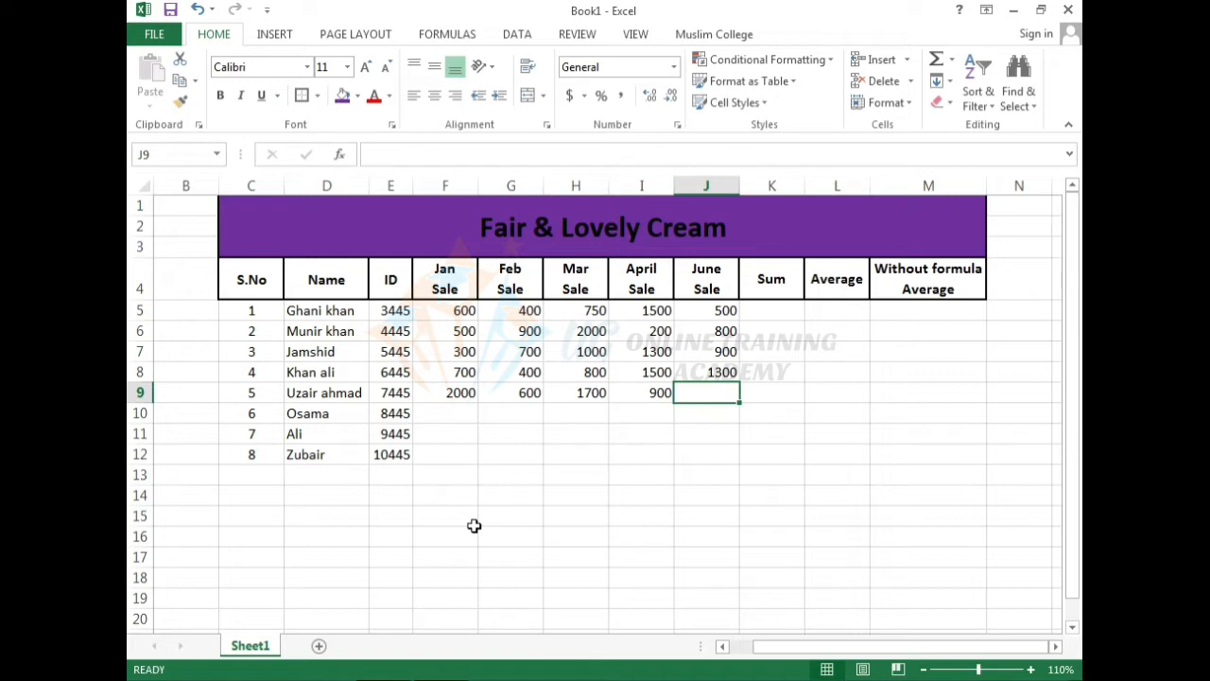
{"action": "type", "text": "150"}
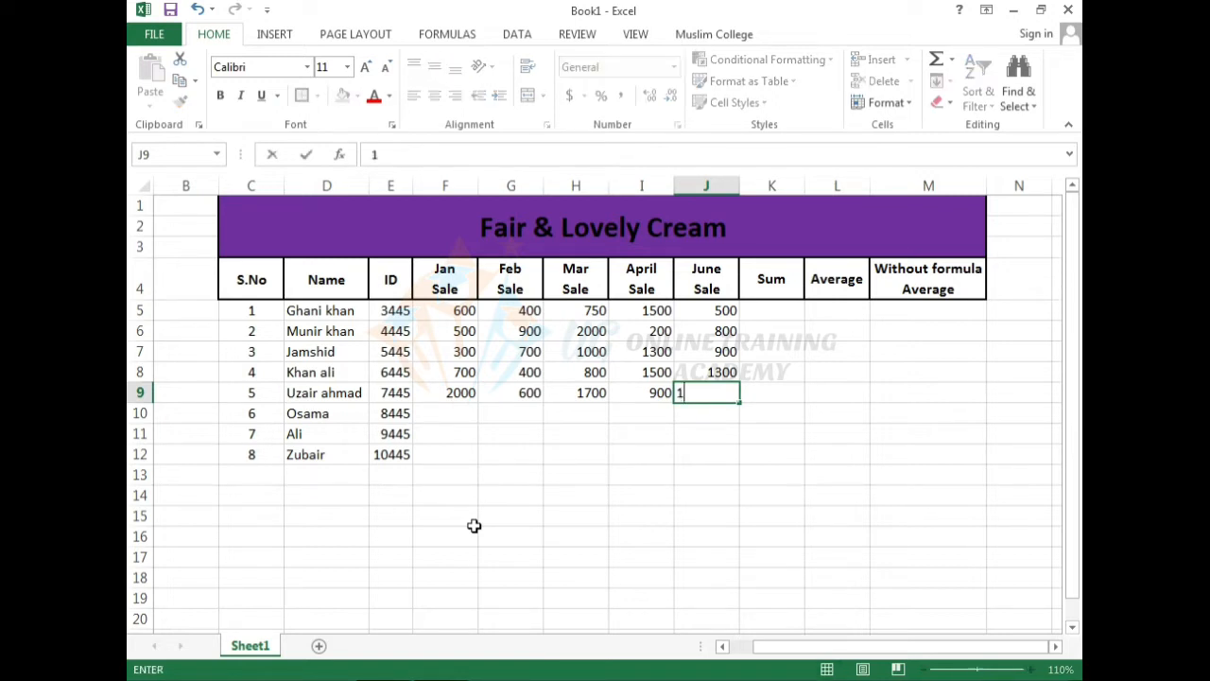
{"action": "key", "text": "Return"}
Enter row 10's sales in F10:J10: 600, 200, 400, 100, 800.
{"action": "key", "text": "Left"}
{"action": "key", "text": "Left"}
{"action": "key", "text": "Left"}
{"action": "key", "text": "Left"}
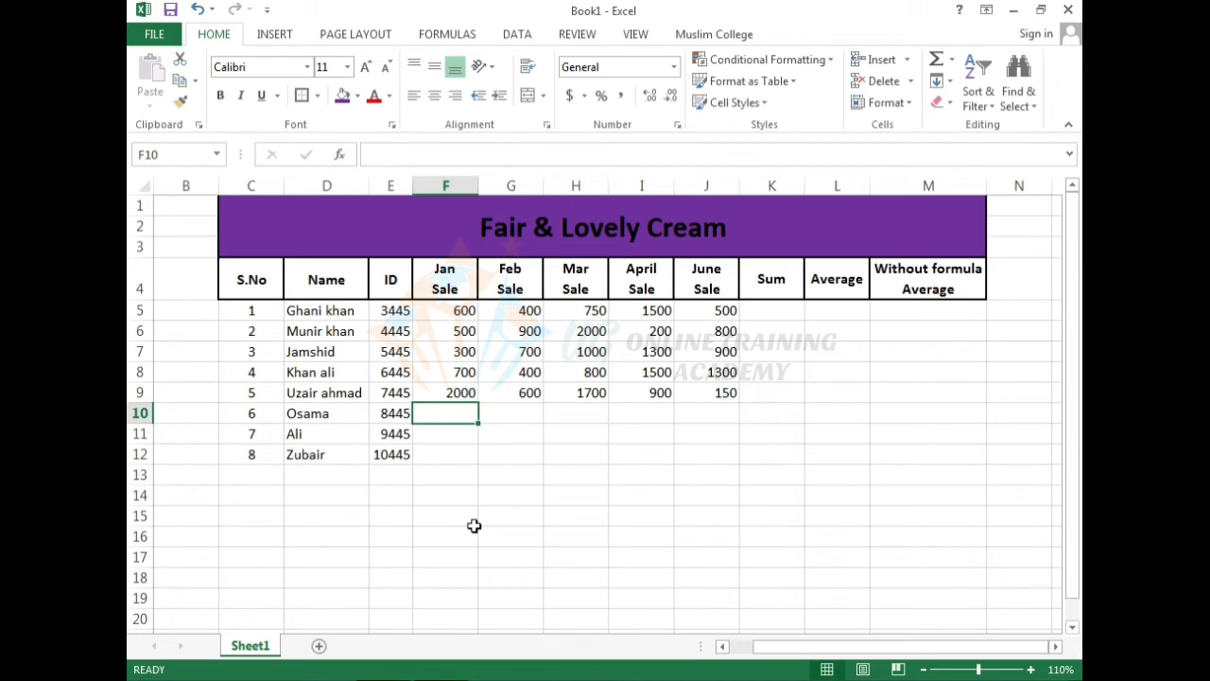
{"action": "type", "text": "600"}
{"action": "key", "text": "Tab"}
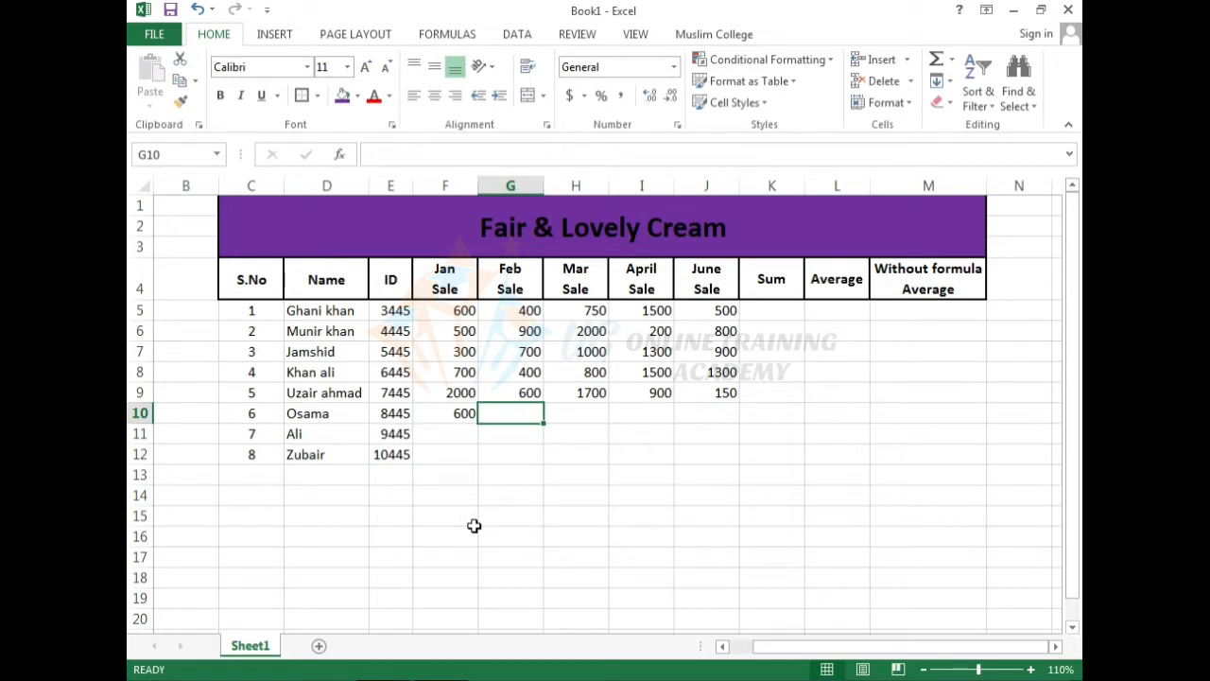
{"action": "type", "text": "200"}
{"action": "key", "text": "Tab"}
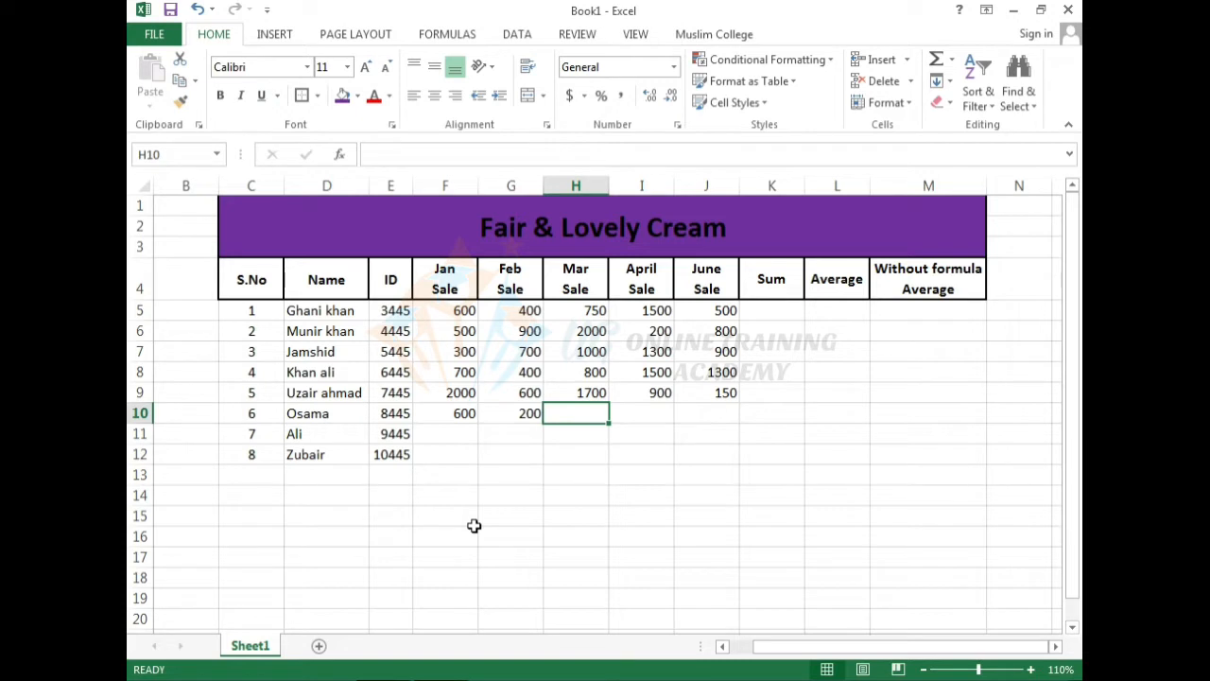
{"action": "type", "text": "400"}
{"action": "key", "text": "Tab"}
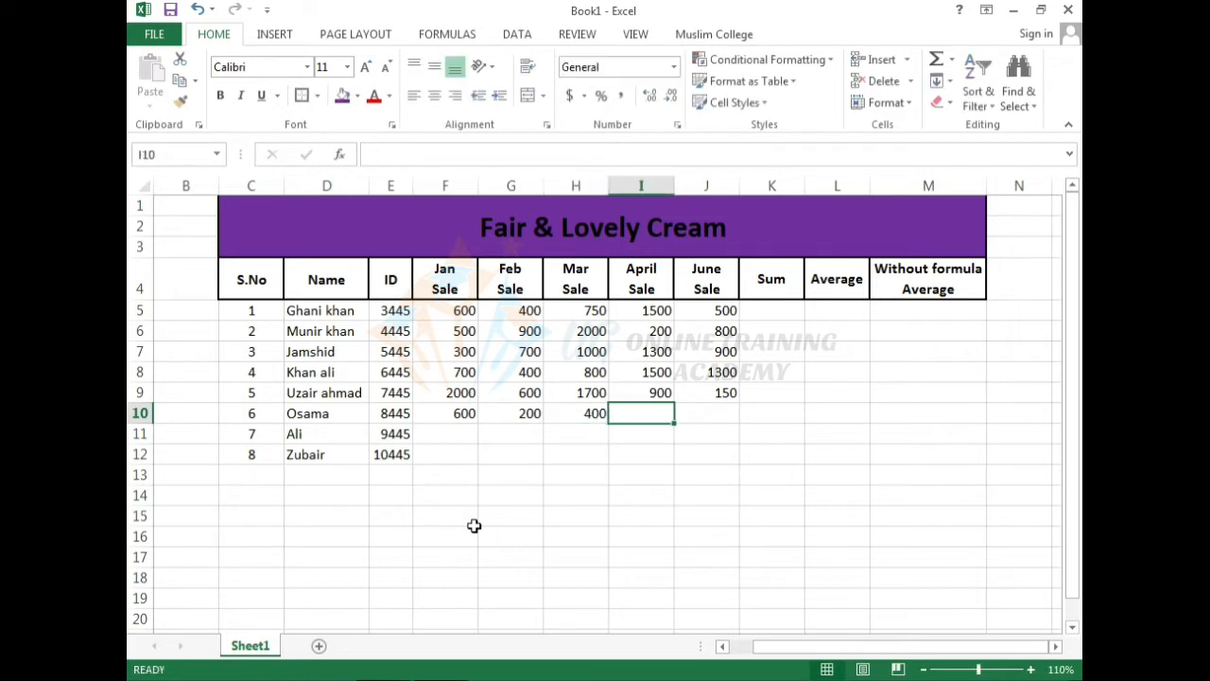
{"action": "type", "text": "100"}
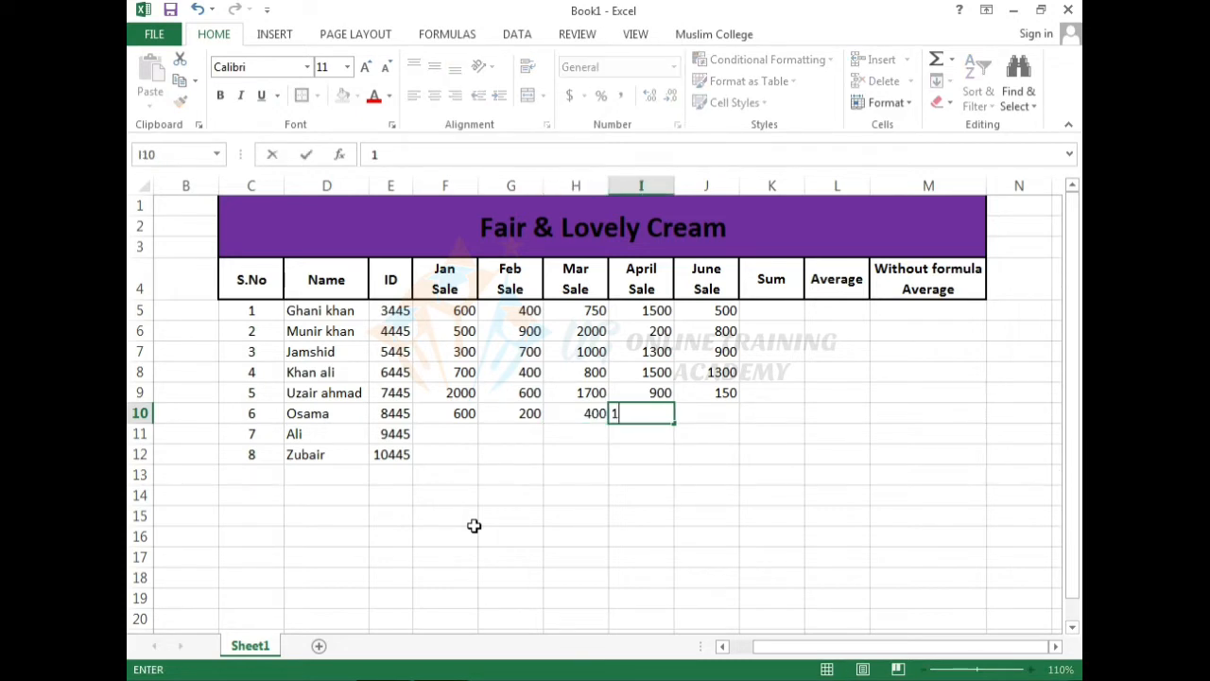
{"action": "key", "text": "Tab"}
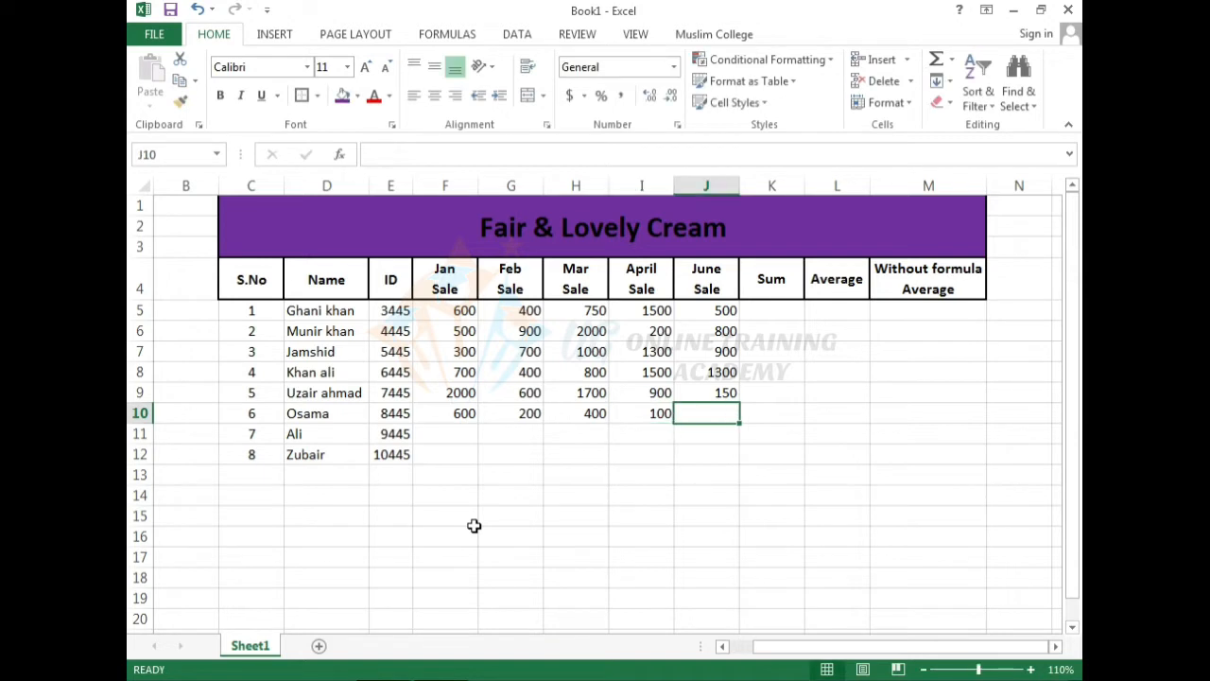
{"action": "type", "text": "800"}
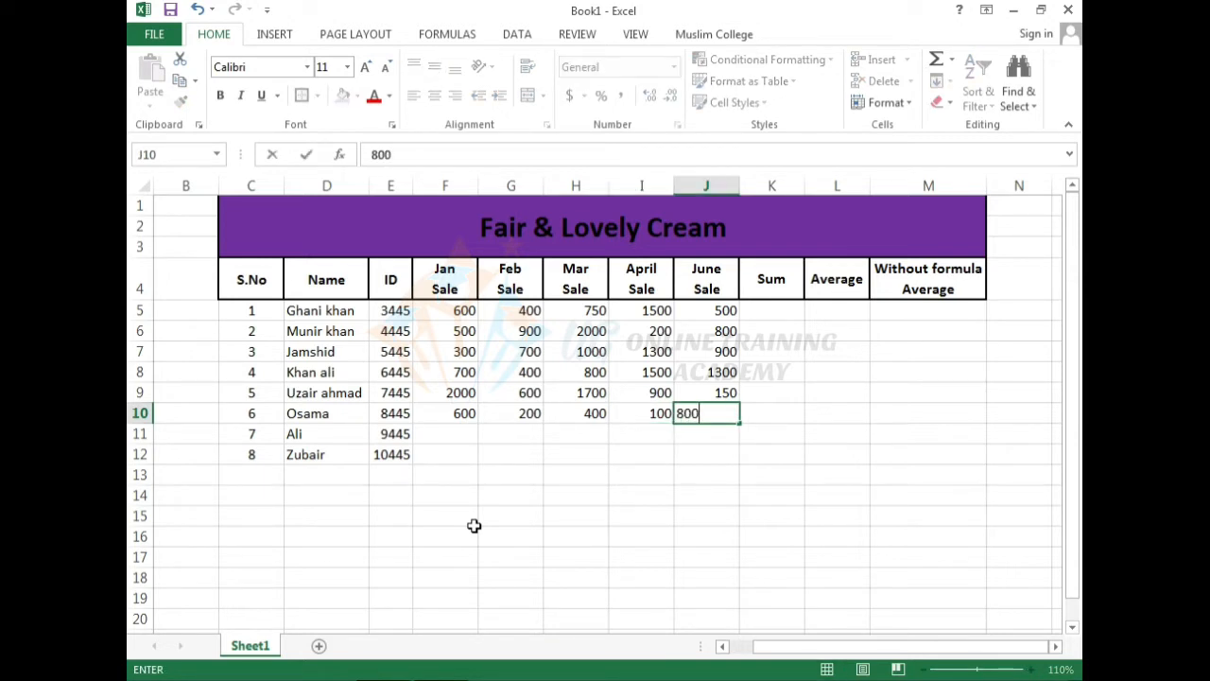
{"action": "key", "text": "Return"}
Enter row 11's sales in F11:J11: 50, 300, 600, 500, 100.
{"action": "key", "text": "Left"}
{"action": "key", "text": "Left"}
{"action": "key", "text": "Left"}
{"action": "key", "text": "Left"}
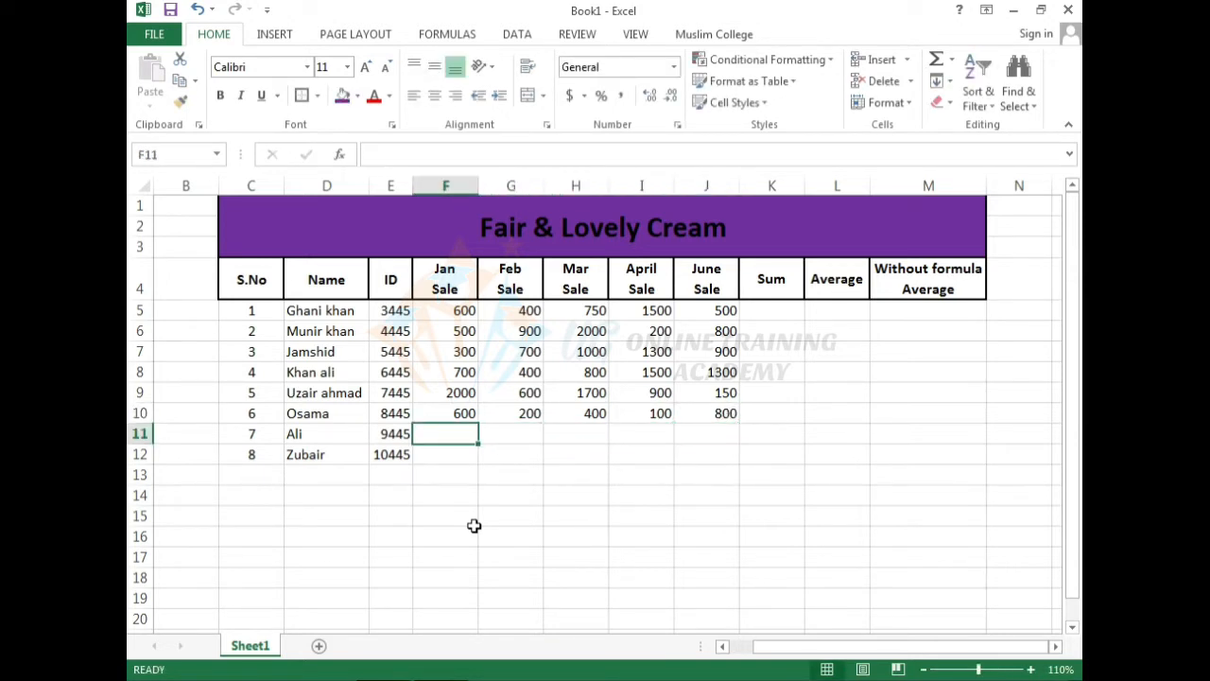
{"action": "type", "text": "50"}
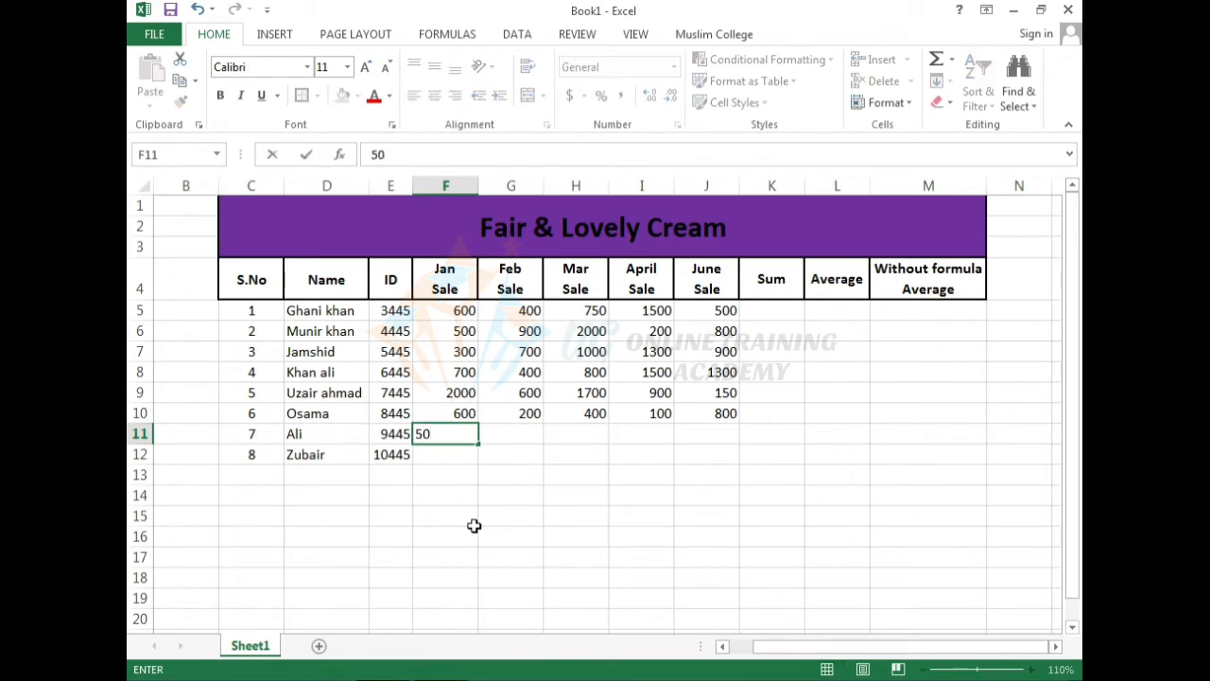
{"action": "key", "text": "Right"}
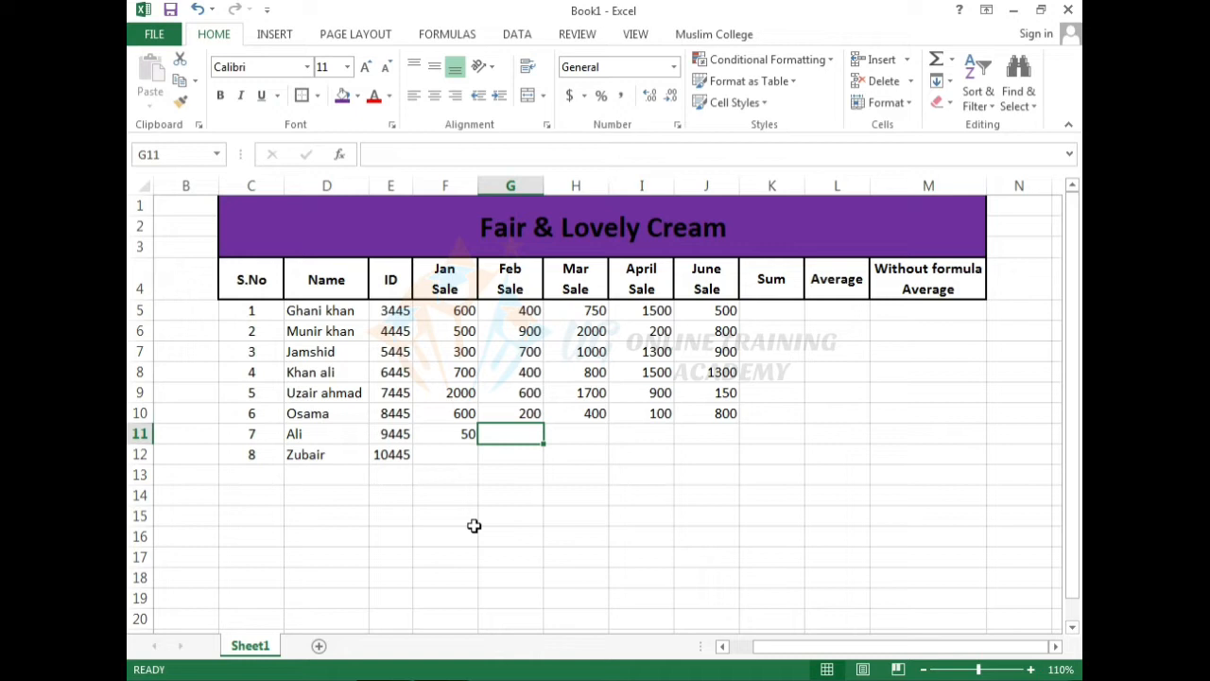
{"action": "type", "text": "300"}
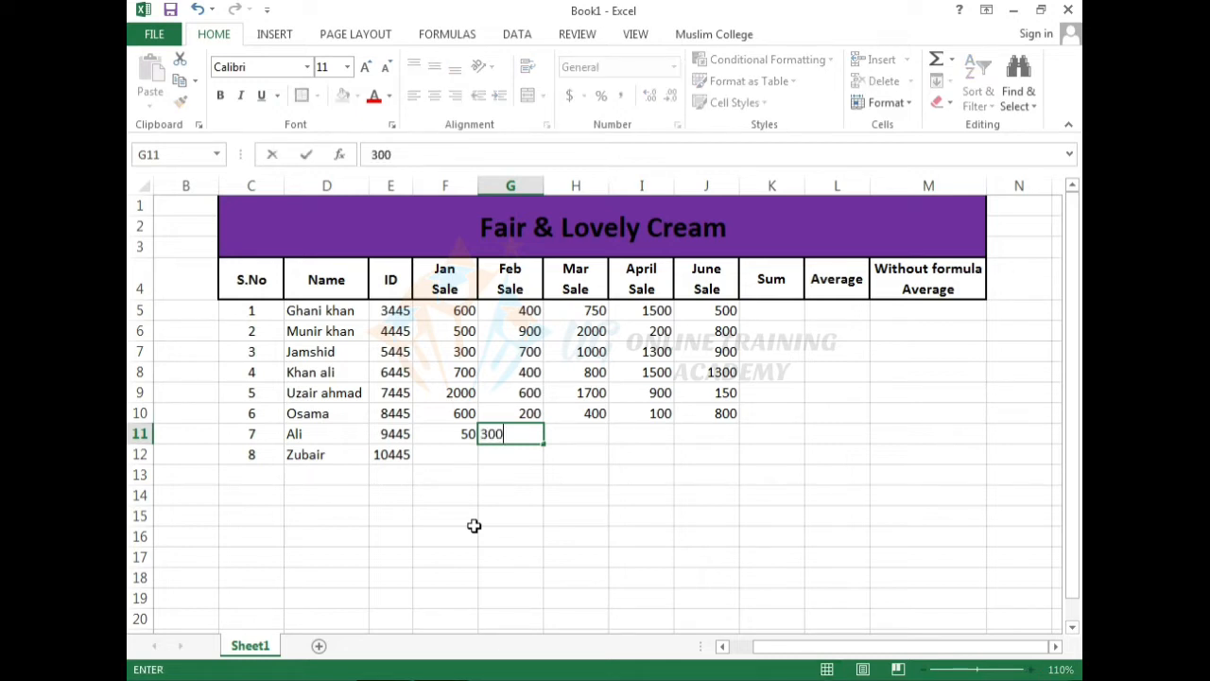
{"action": "key", "text": "Right"}
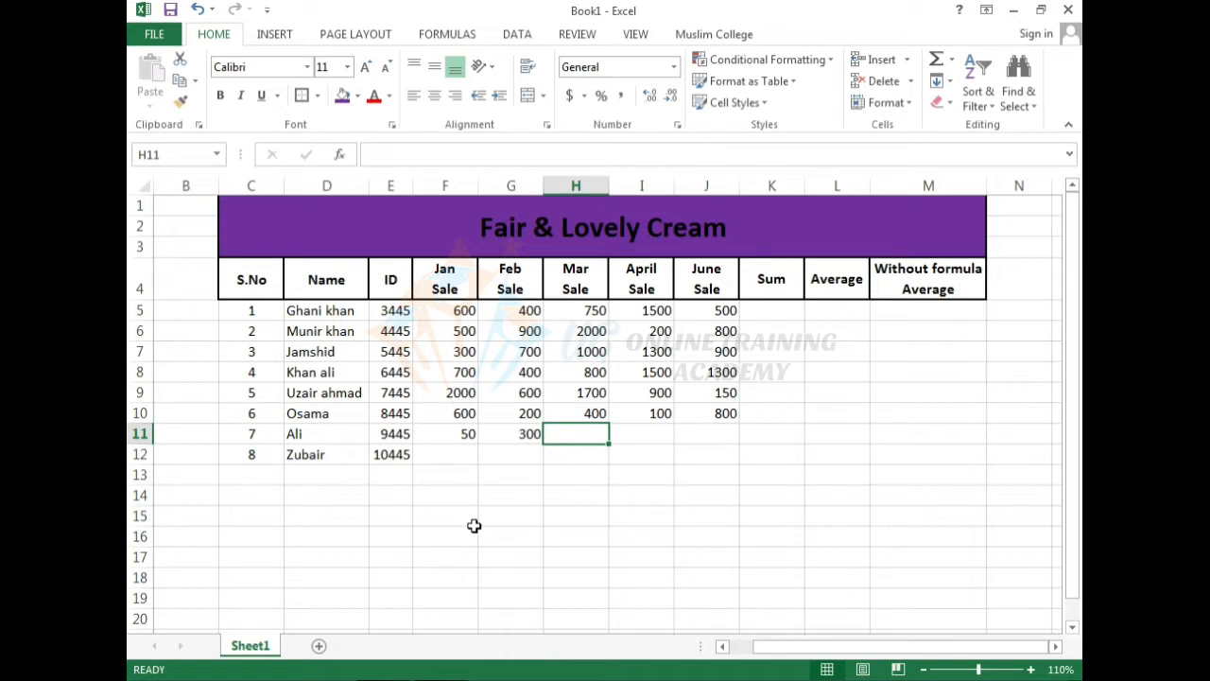
{"action": "type", "text": "600"}
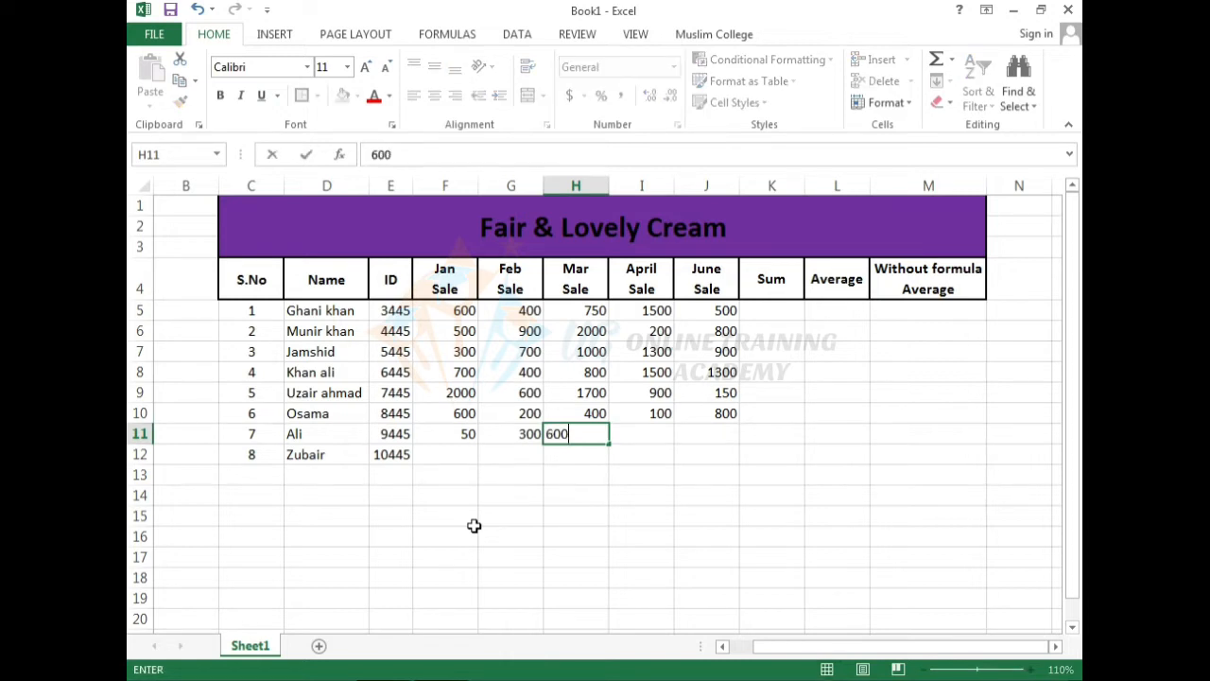
{"action": "key", "text": "Right"}
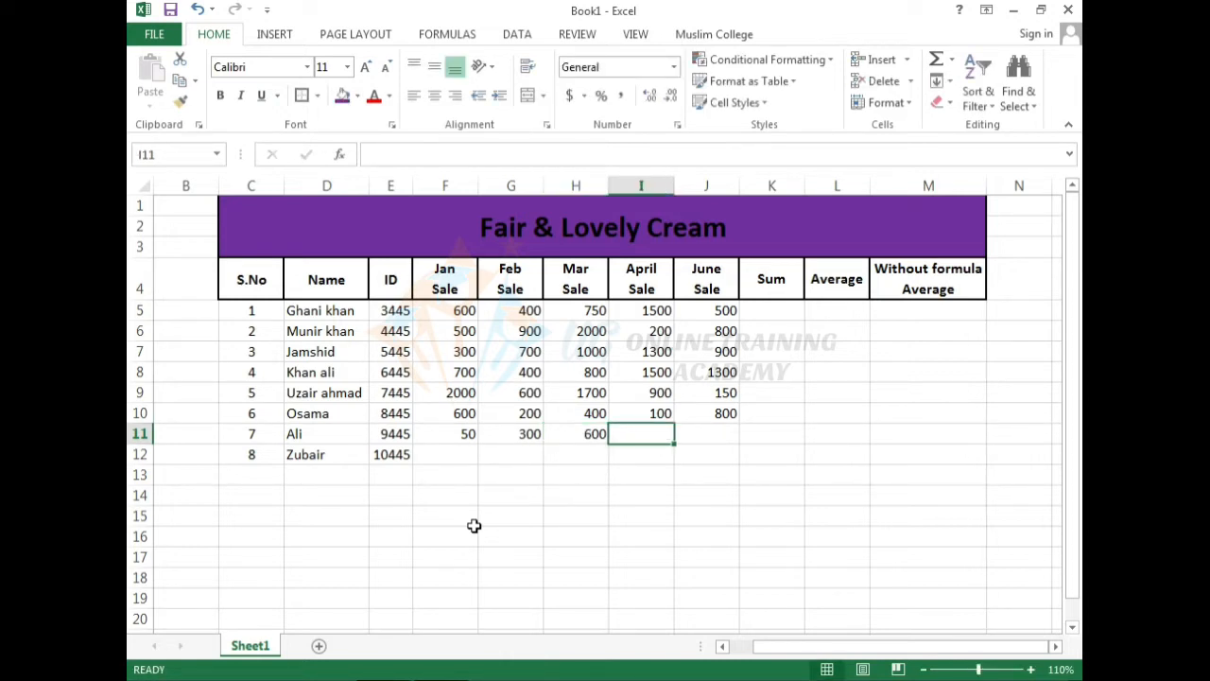
{"action": "type", "text": "50"}
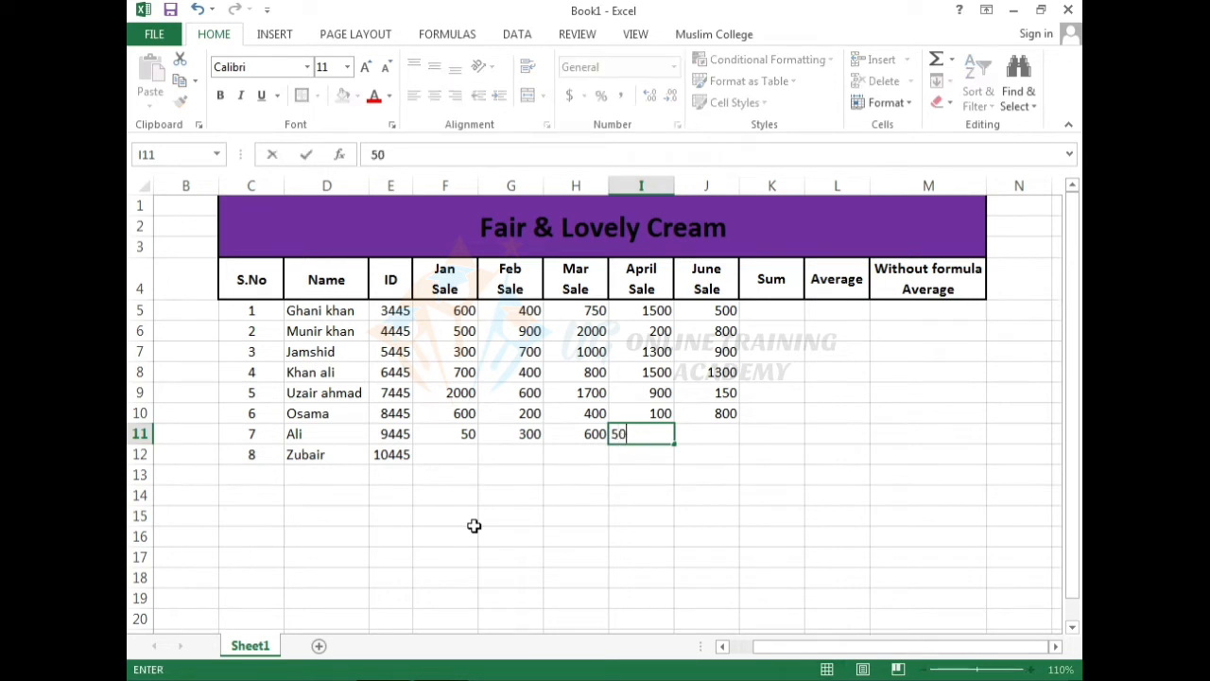
{"action": "type", "text": "0"}
{"action": "key", "text": "Right"}
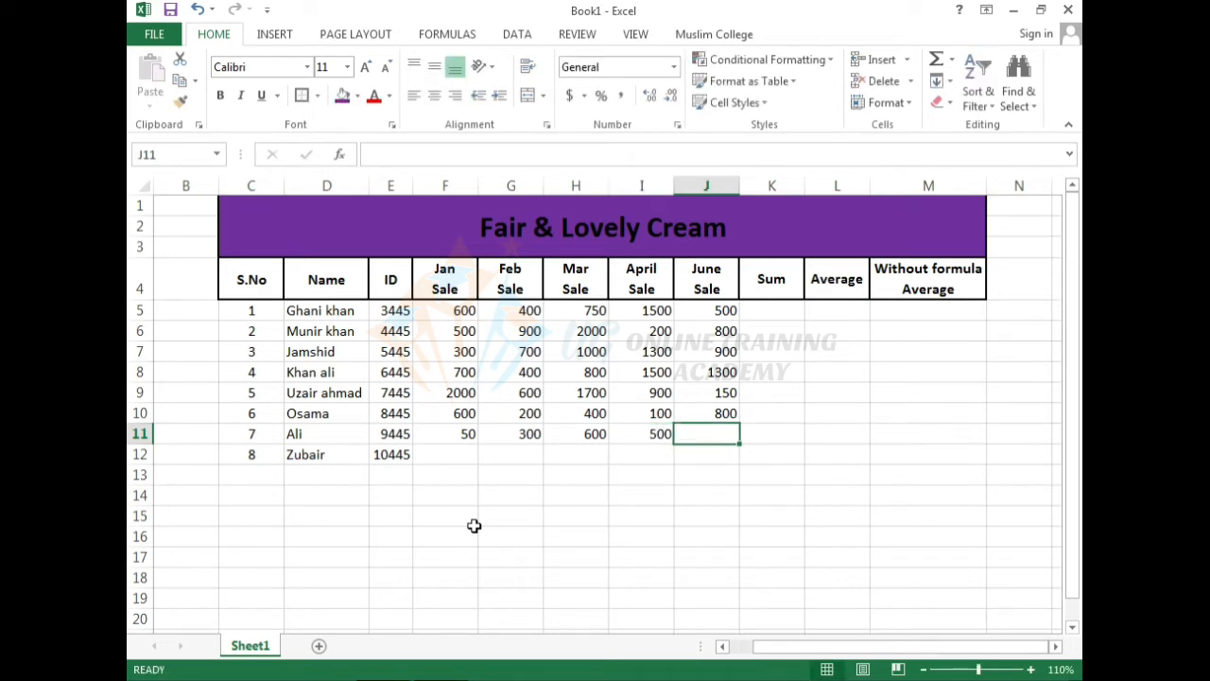
{"action": "type", "text": "100"}
{"action": "key", "text": "Return"}
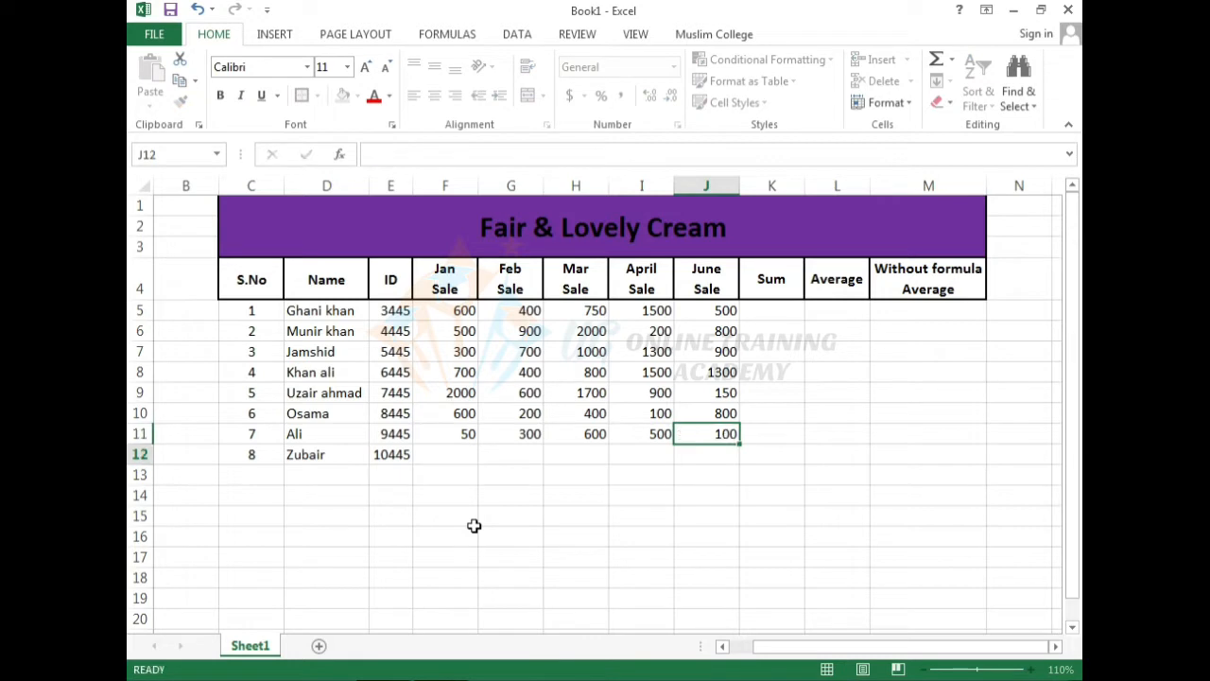
Enter row 12's sales in F12:J12: 800, 350, 900, 300, 1500.
{"action": "key", "text": "Left"}
{"action": "key", "text": "Left"}
{"action": "key", "text": "Left"}
{"action": "key", "text": "Left"}
{"action": "key", "text": "Left"}
{"action": "key", "text": "Right"}
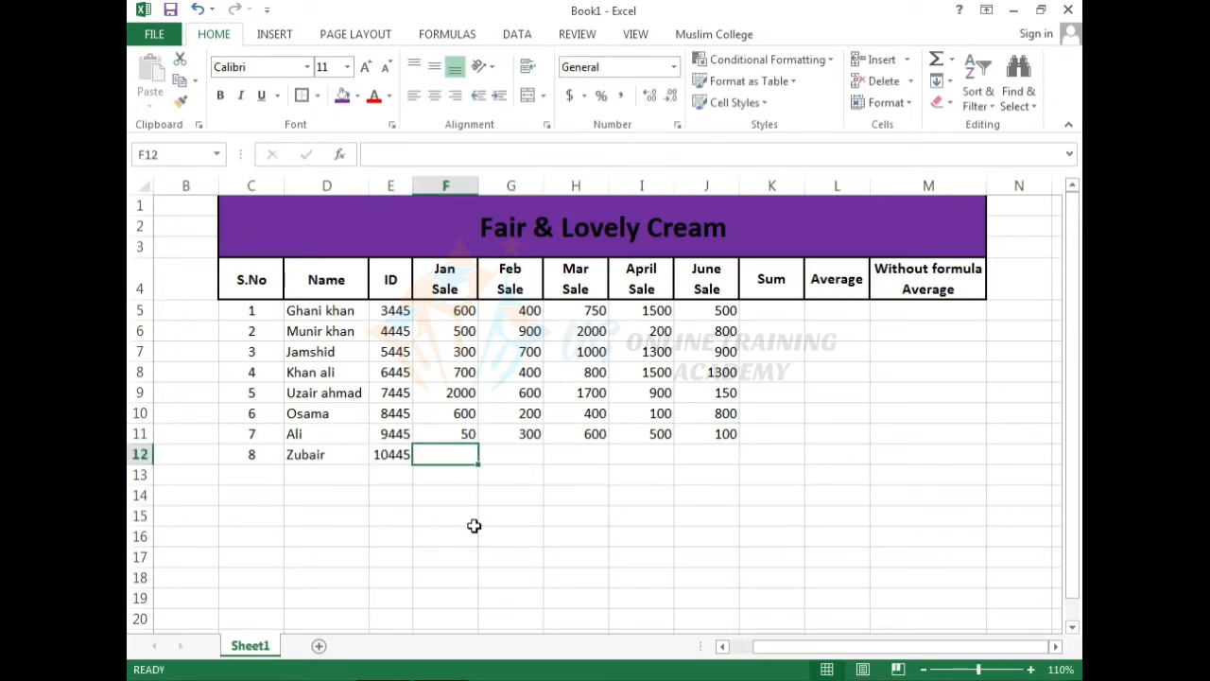
{"action": "type", "text": "8"}
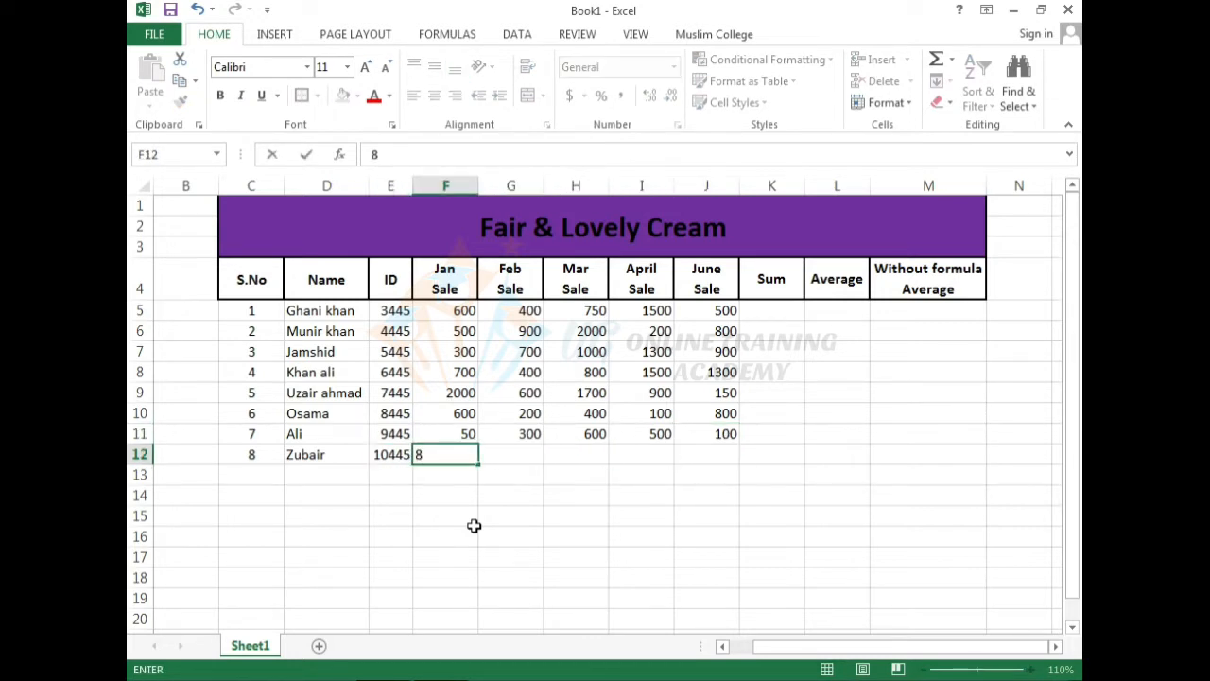
{"action": "type", "text": "00"}
{"action": "key", "text": "Tab"}
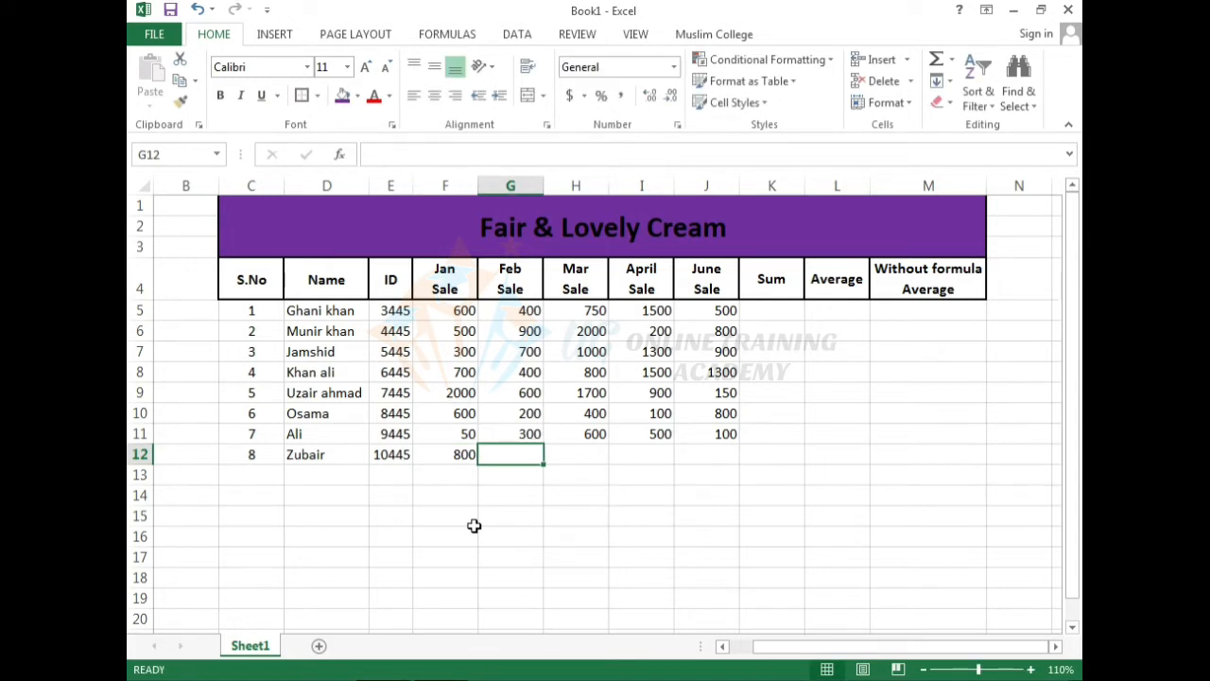
{"action": "type", "text": "300"}
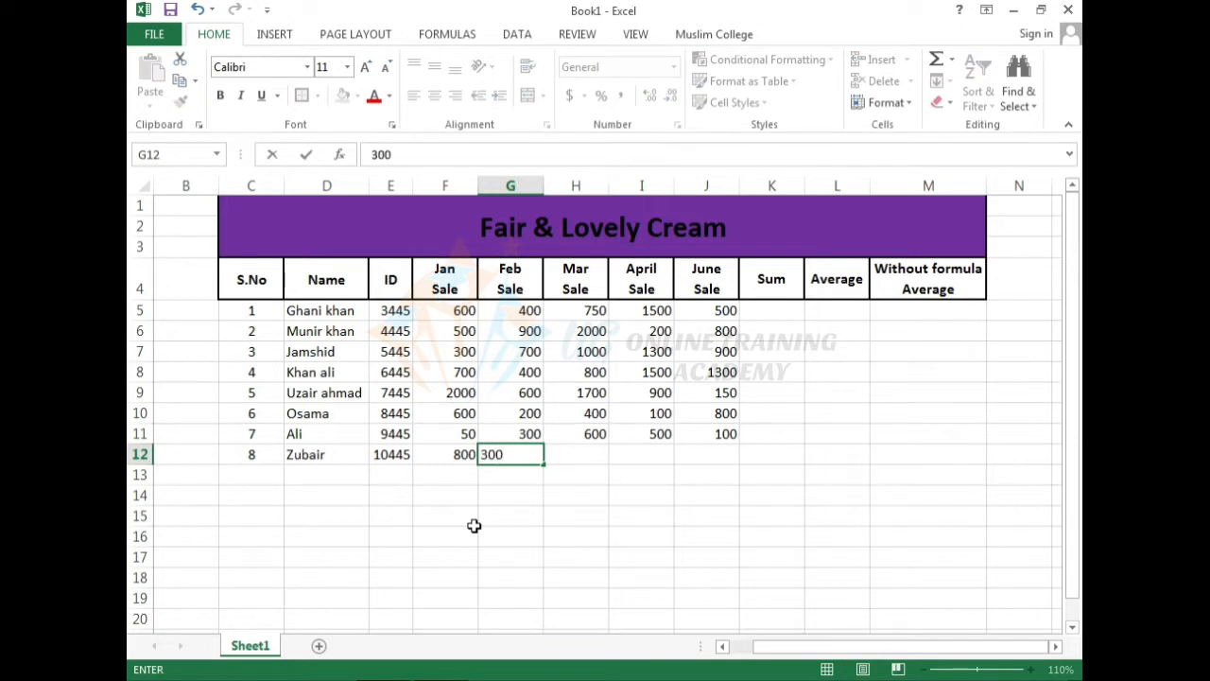
{"action": "key", "text": "BackSpace"}
{"action": "key", "text": "BackSpace"}
{"action": "type", "text": "50"}
{"action": "key", "text": "Return"}
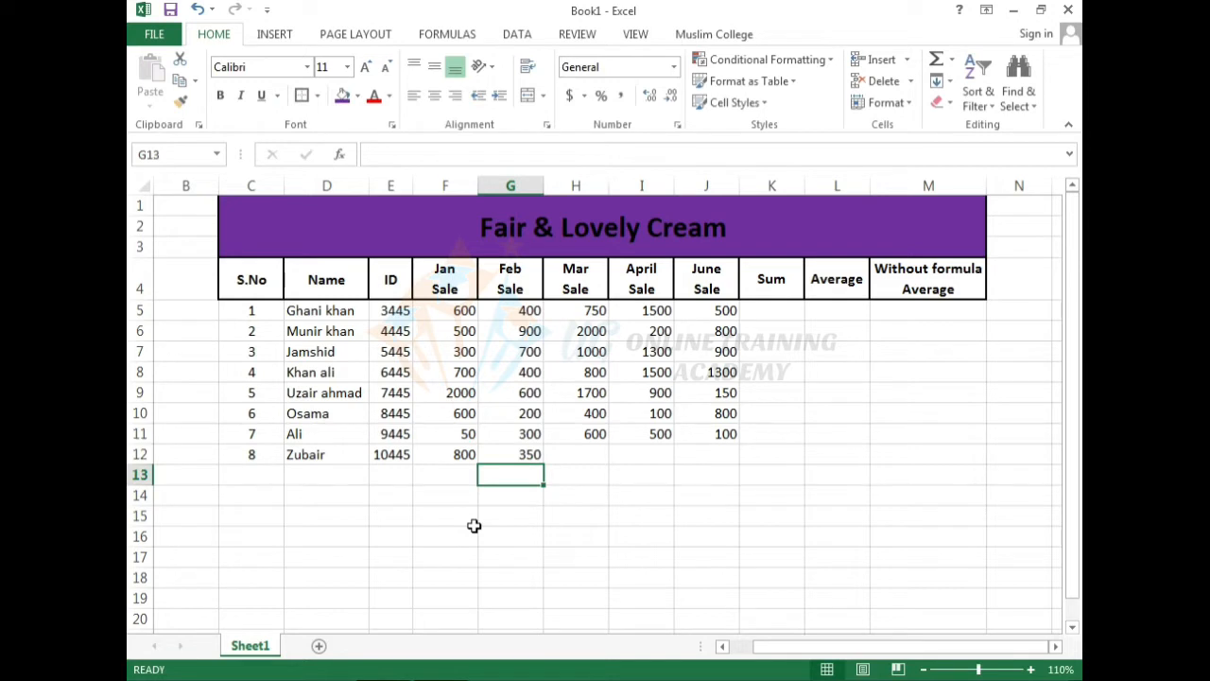
{"action": "key", "text": "Right"}
{"action": "key", "text": "Up"}
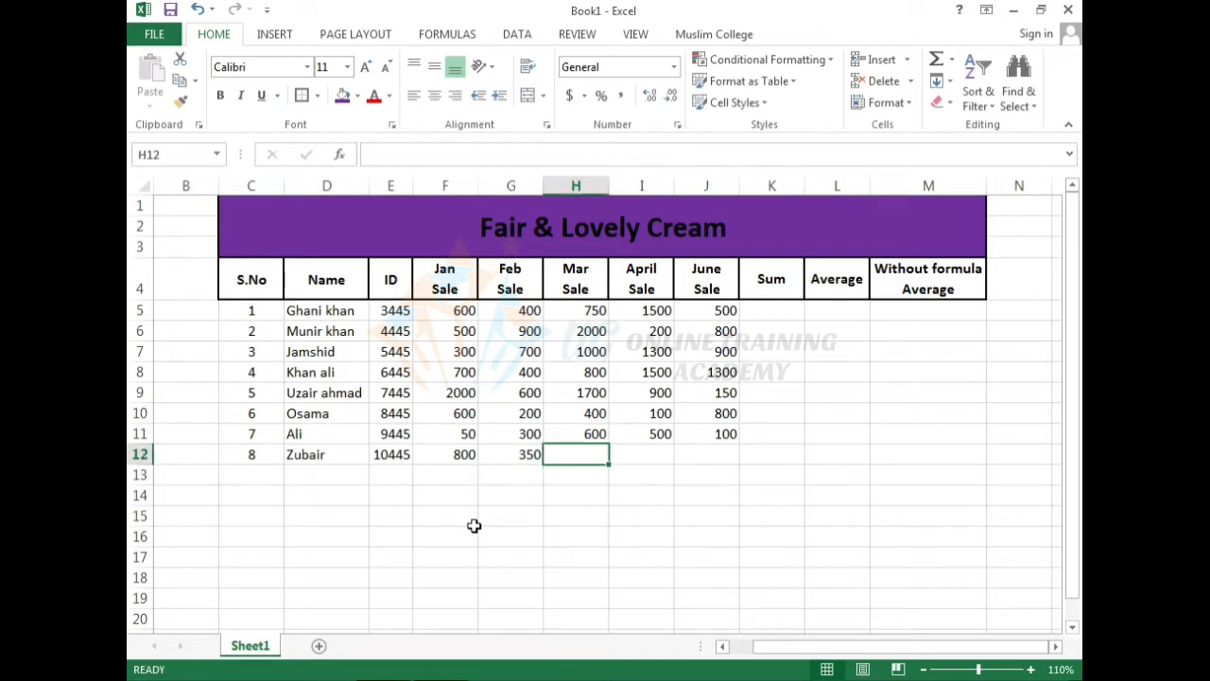
{"action": "type", "text": "900"}
{"action": "key", "text": "Right"}
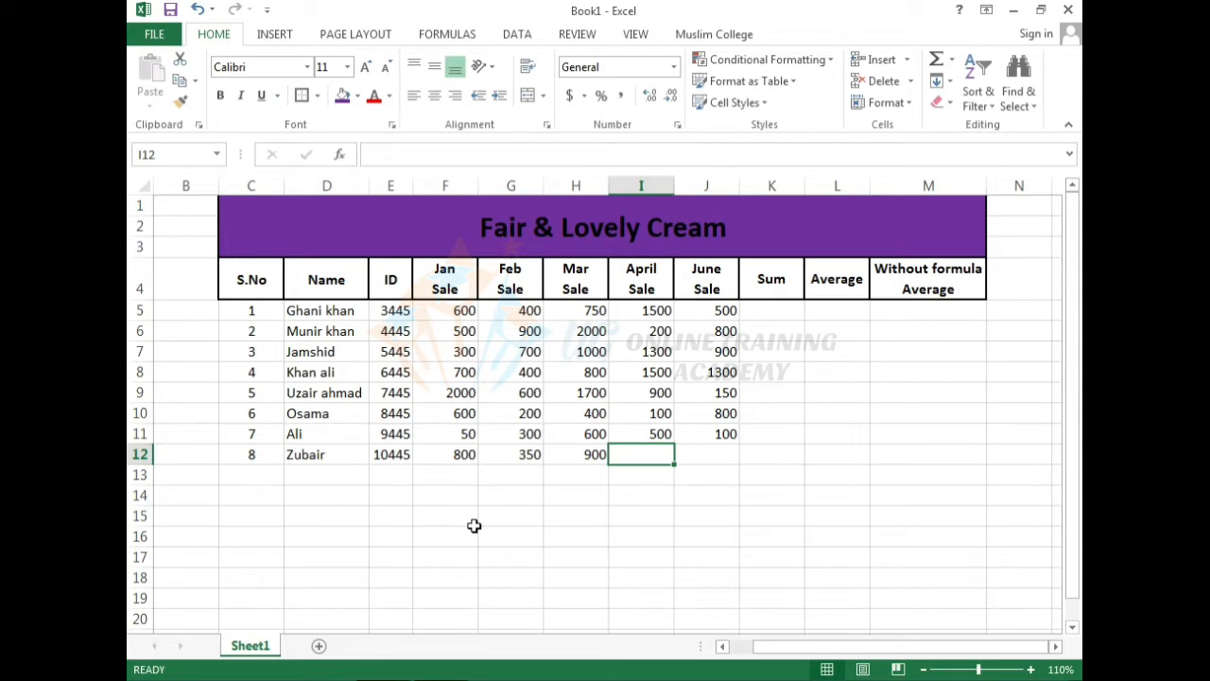
{"action": "type", "text": "3"}
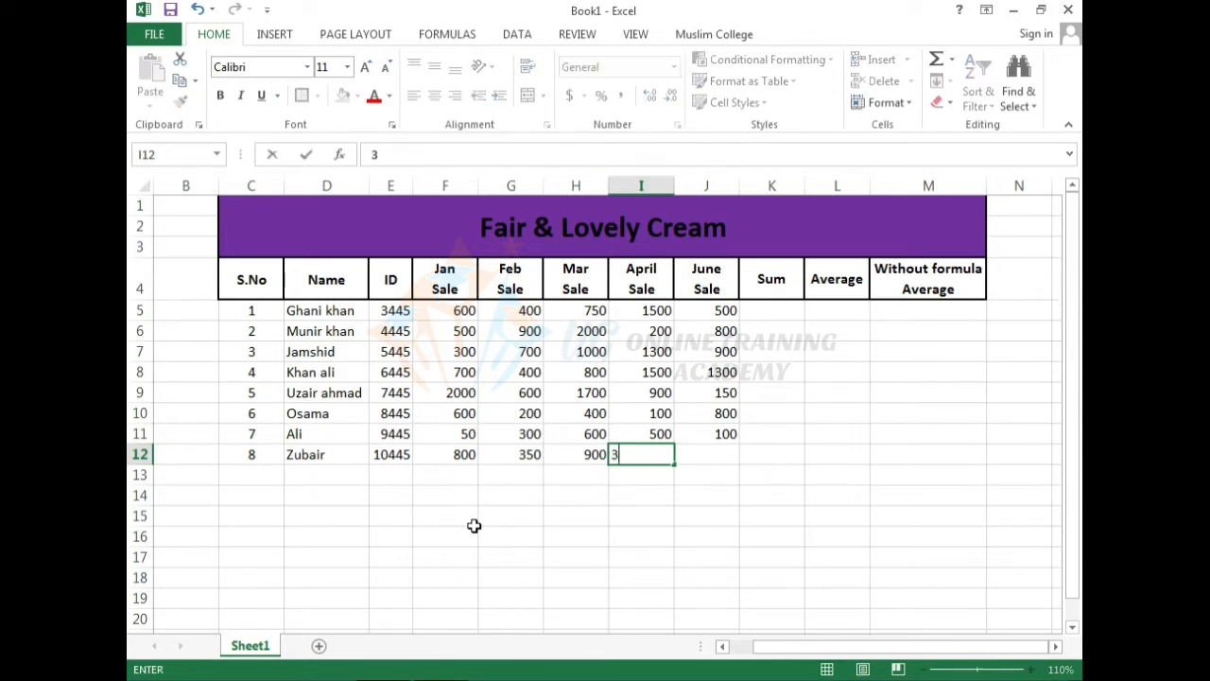
{"action": "type", "text": "00"}
{"action": "key", "text": "Right"}
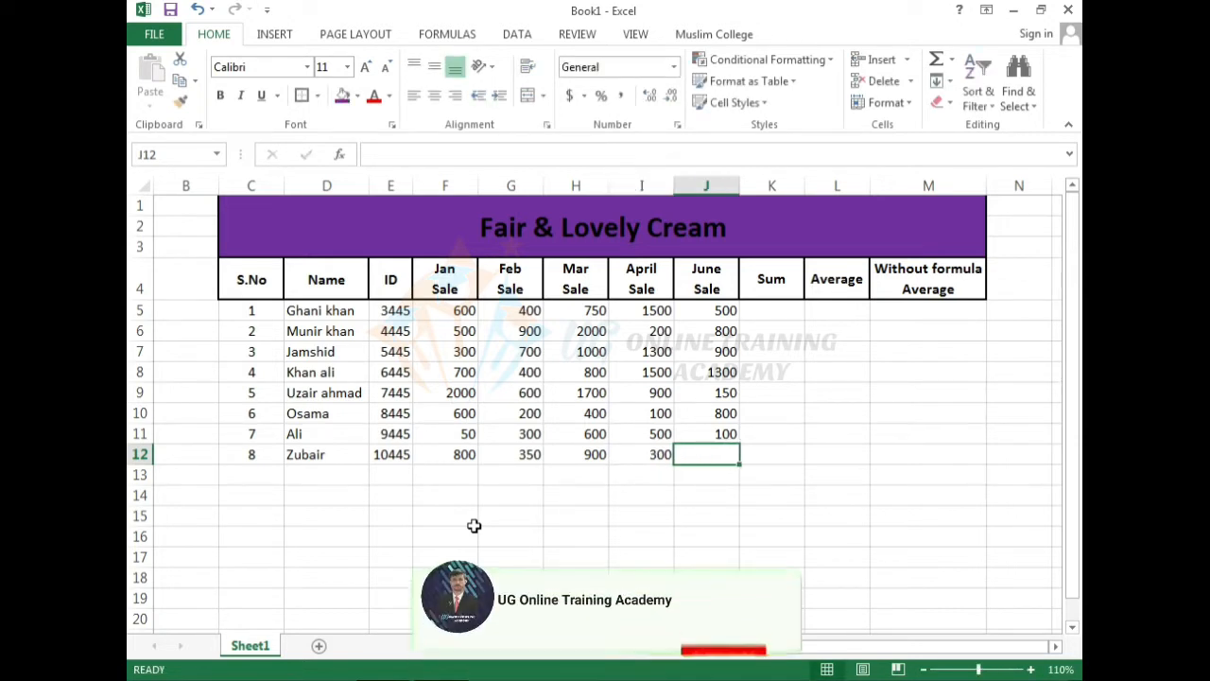
{"action": "type", "text": "1"}
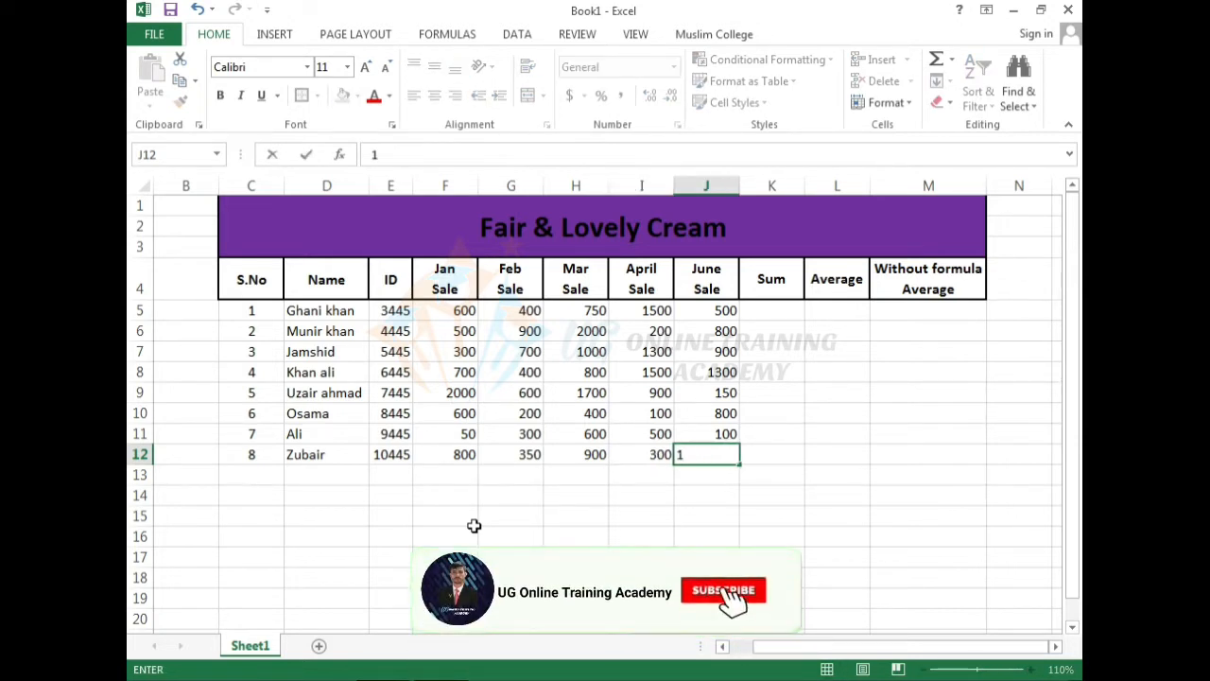
{"action": "type", "text": "500"}
{"action": "key", "text": "Right"}
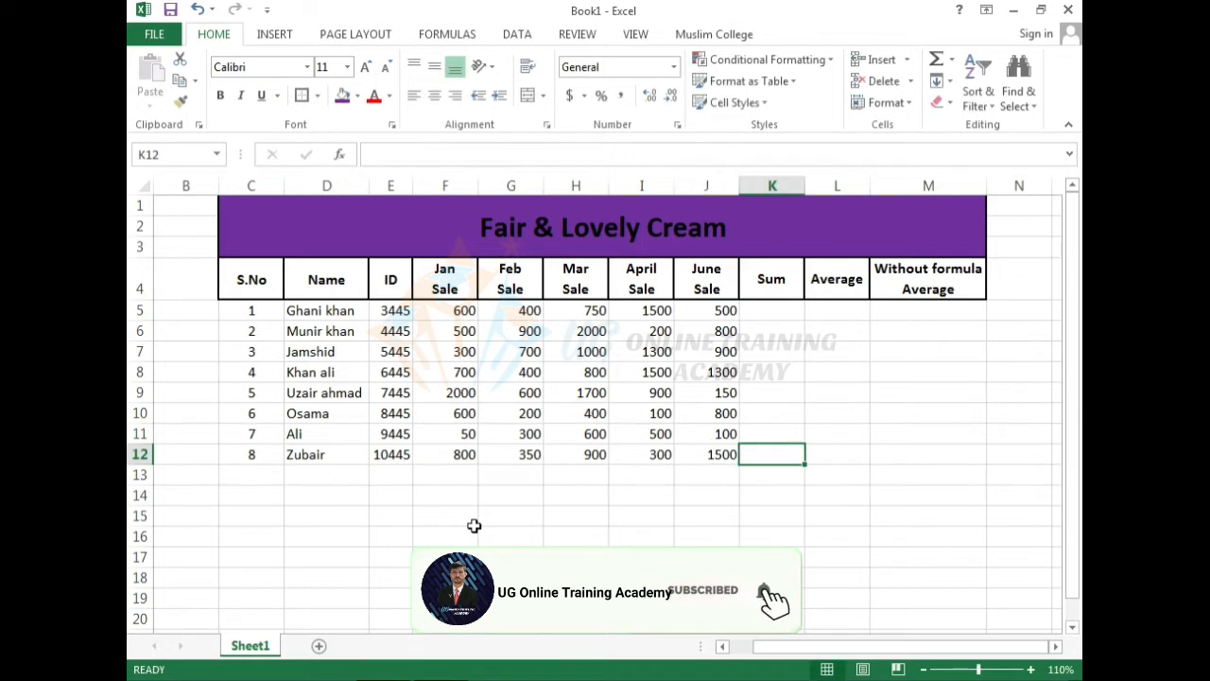
{"action": "key", "text": "Up"}
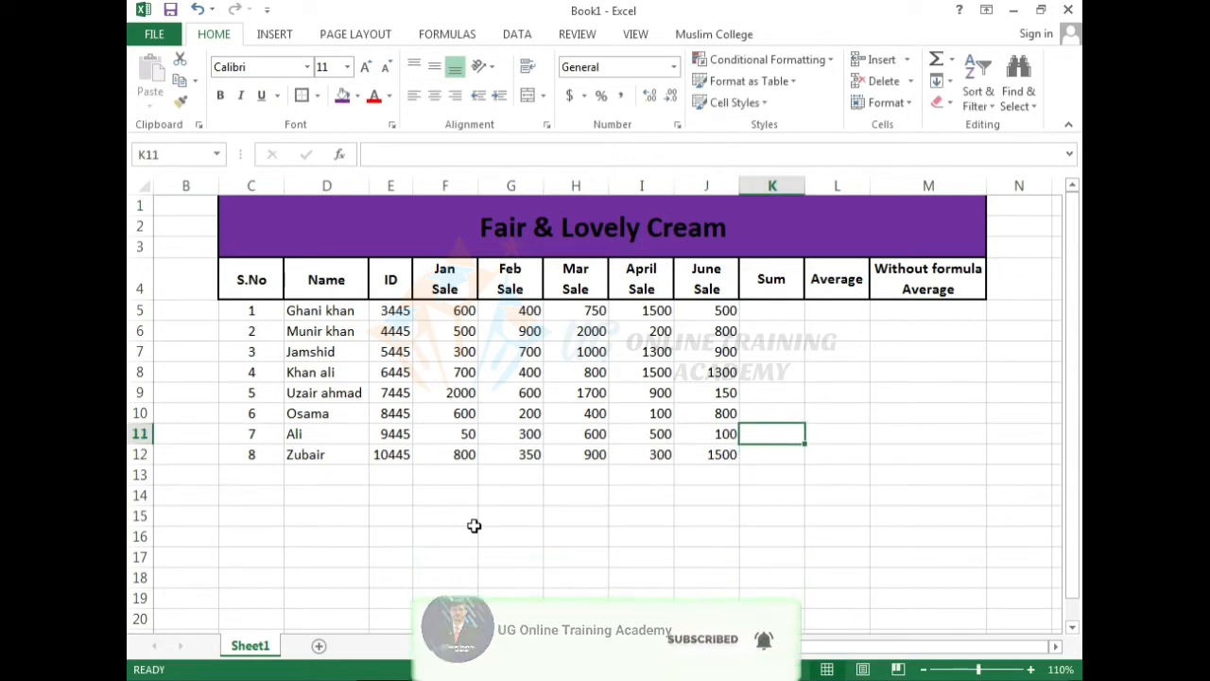
{"action": "left_click", "coordinate": [386, 311]}
{"action": "left_click", "coordinate": [324, 312]}
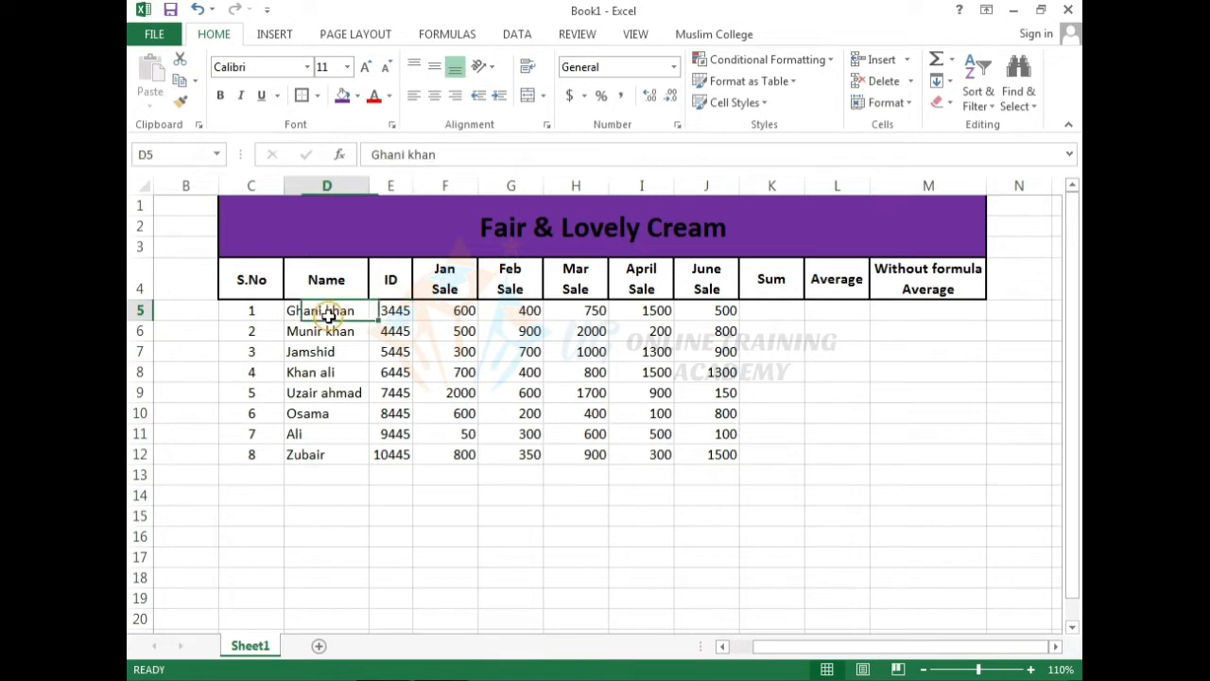
{"action": "left_click", "coordinate": [442, 310]}
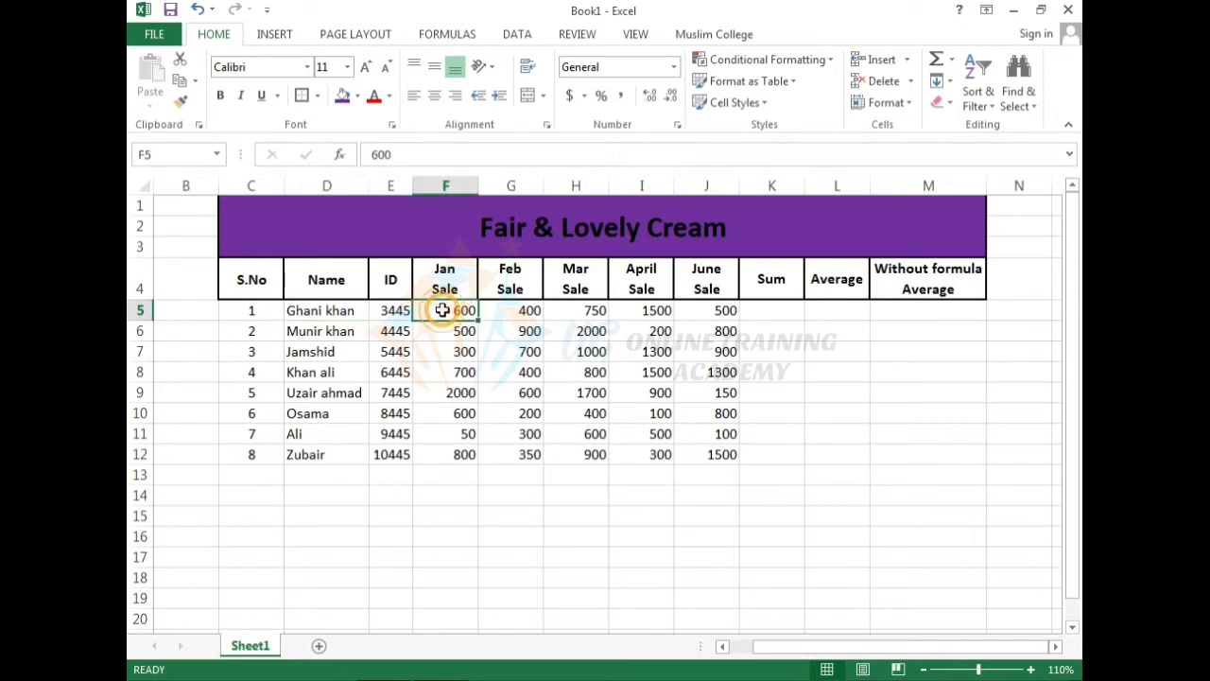
{"action": "left_click", "coordinate": [499, 310]}
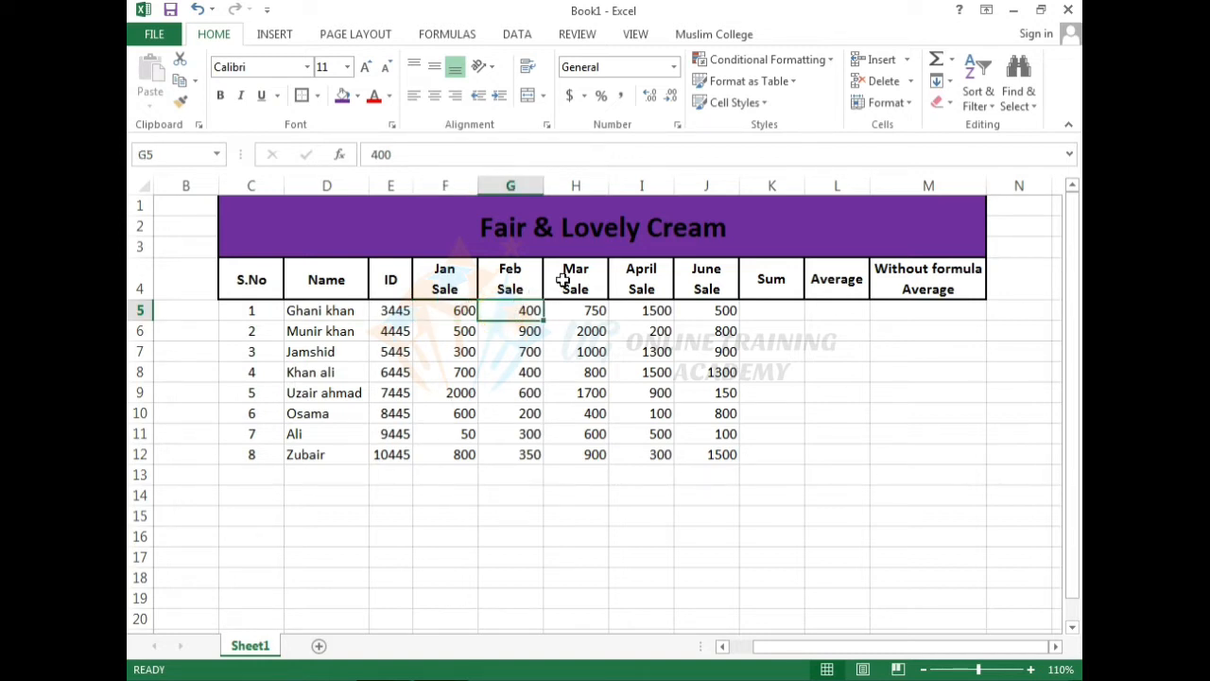
{"action": "left_click", "coordinate": [574, 310]}
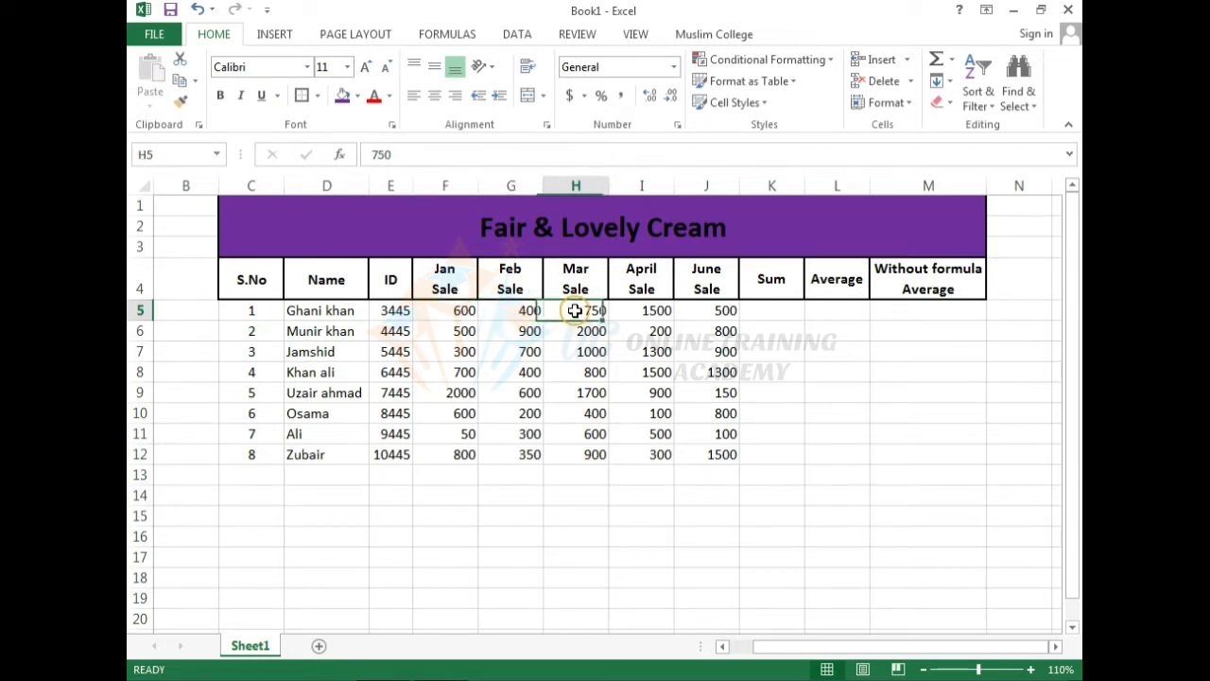
{"action": "left_click", "coordinate": [637, 312]}
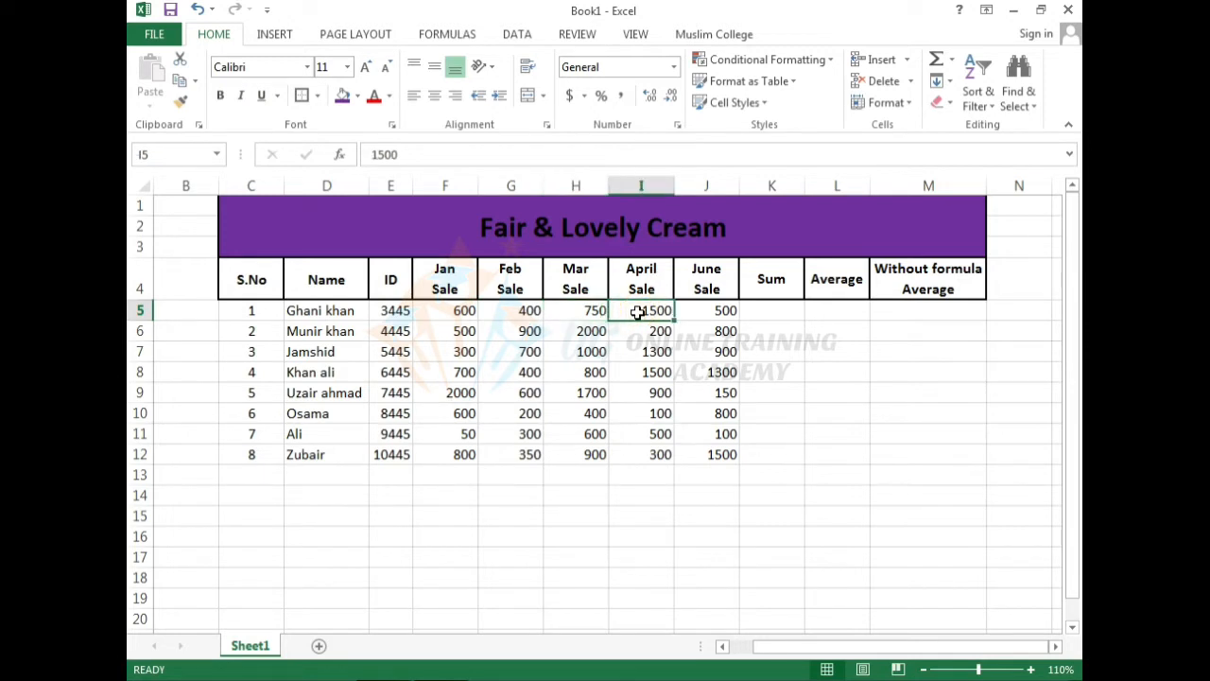
{"action": "left_click", "coordinate": [699, 312]}
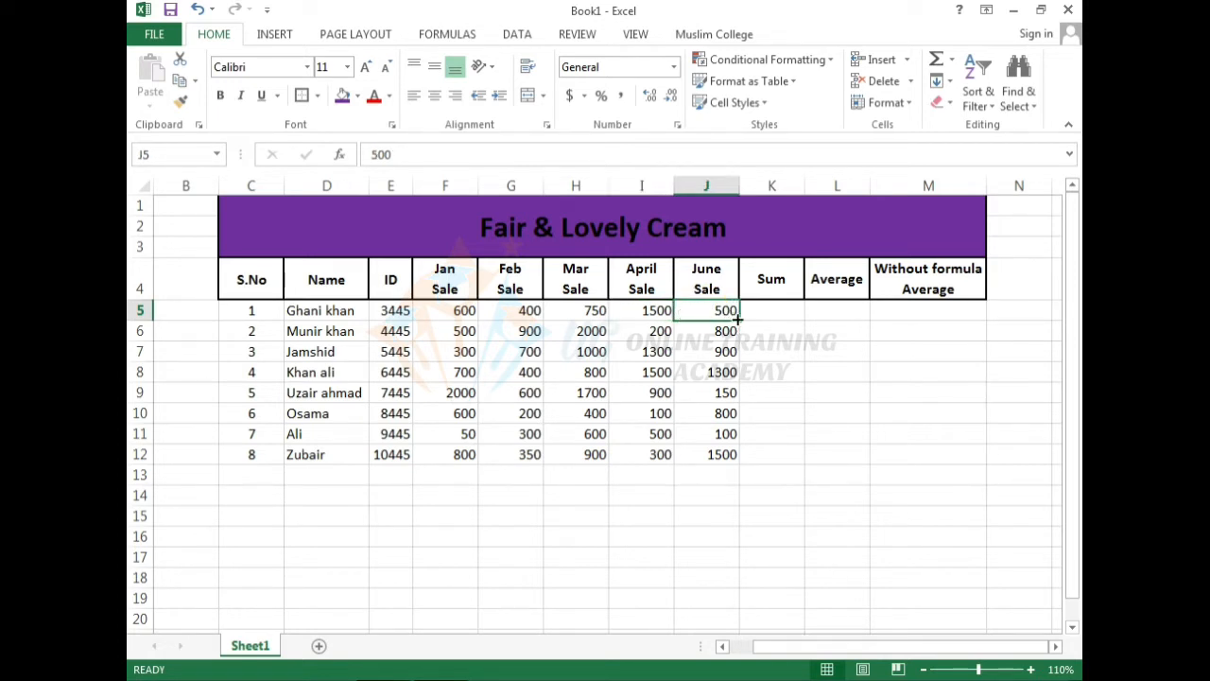
{"action": "left_click", "coordinate": [772, 310]}
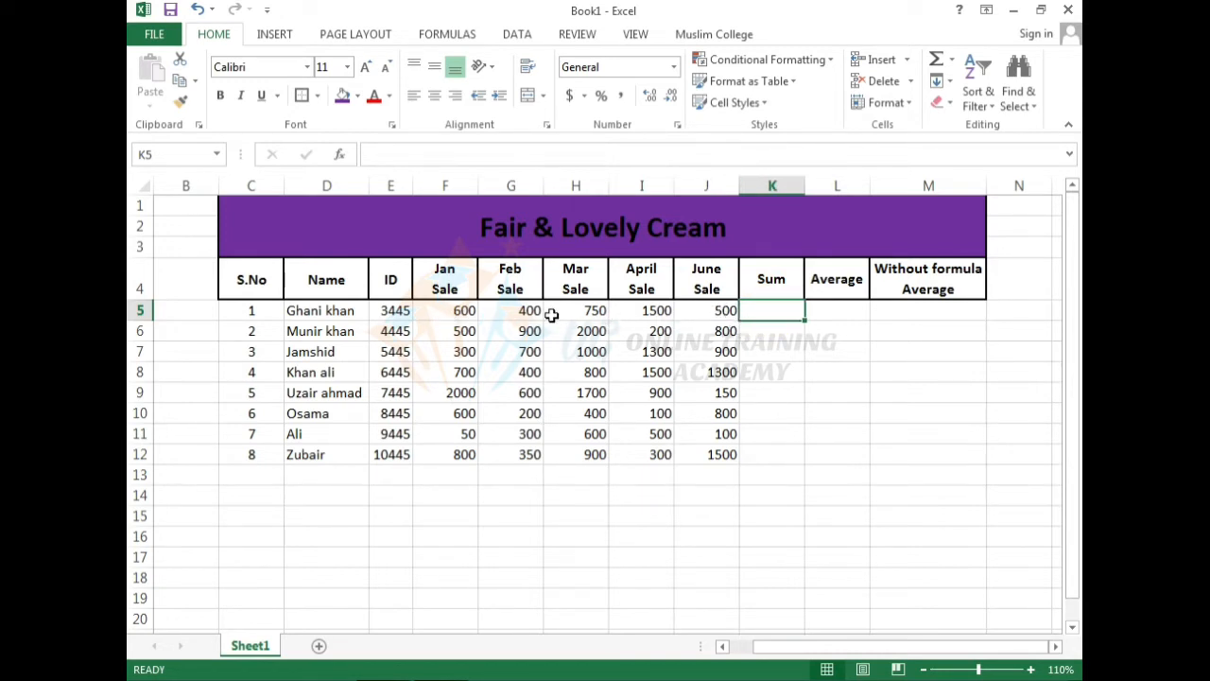
{"action": "left_click", "coordinate": [760, 331]}
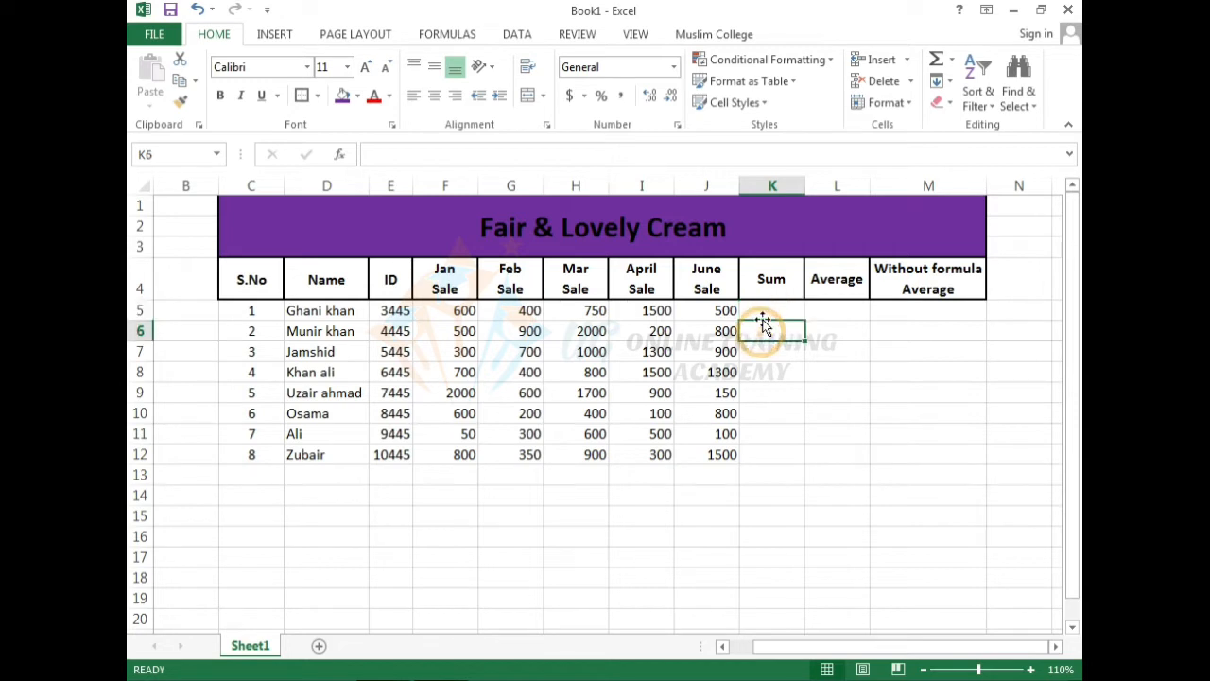
{"action": "left_click", "coordinate": [763, 315]}
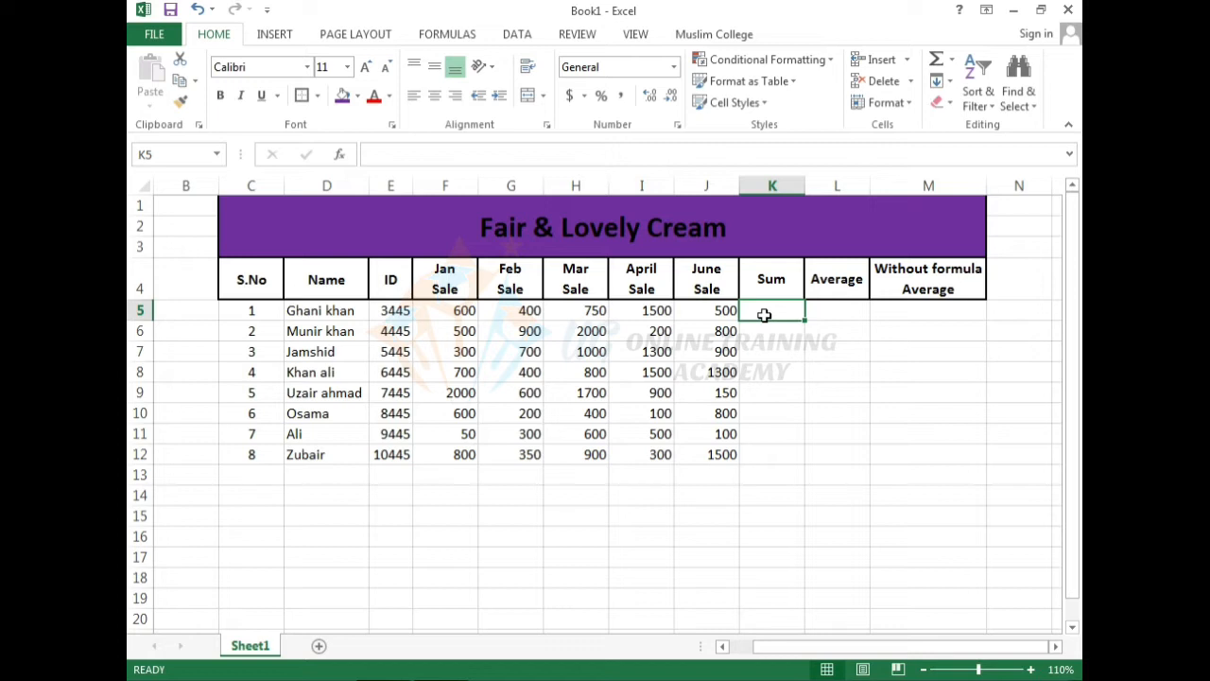
Enter =sum(f5:j5) in K5, giving a total of 3750.
{"action": "type", "text": "="}
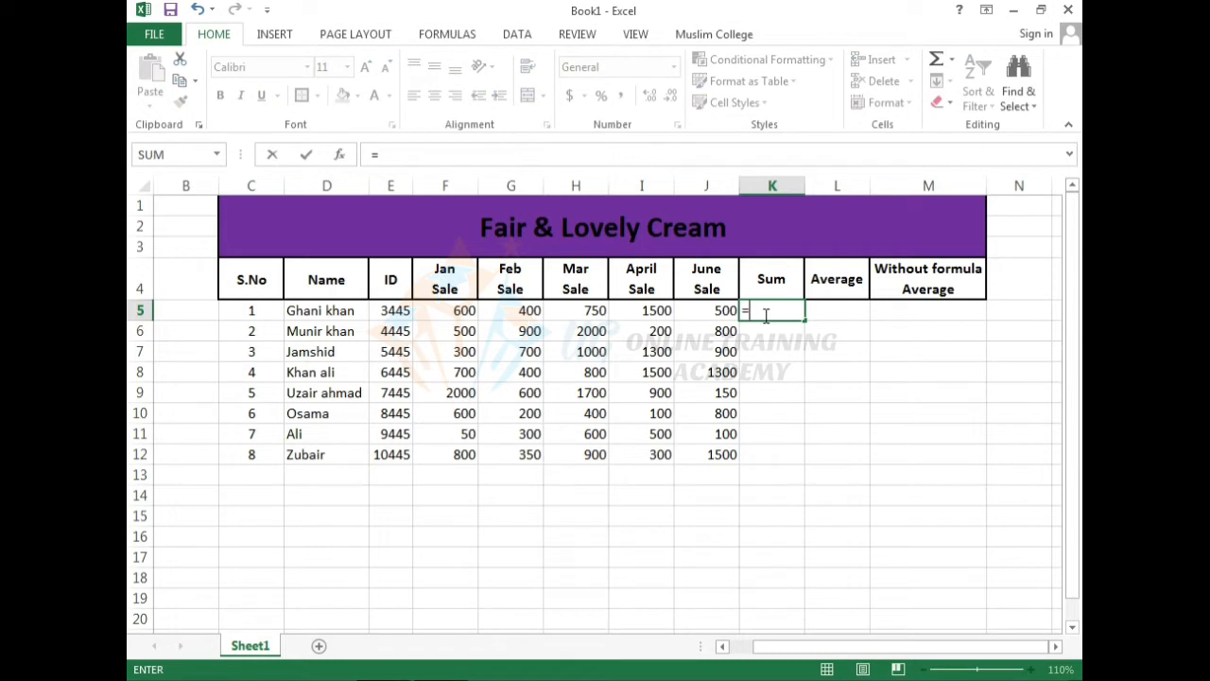
{"action": "type", "text": "sum"}
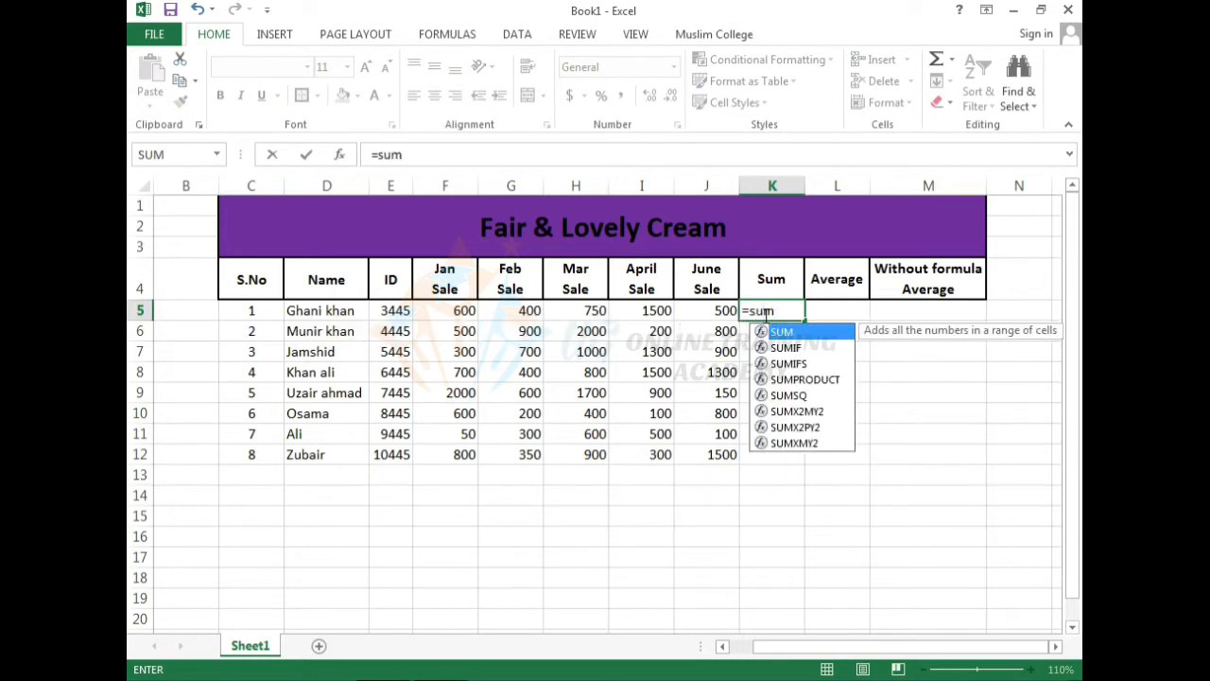
{"action": "type", "text": "("}
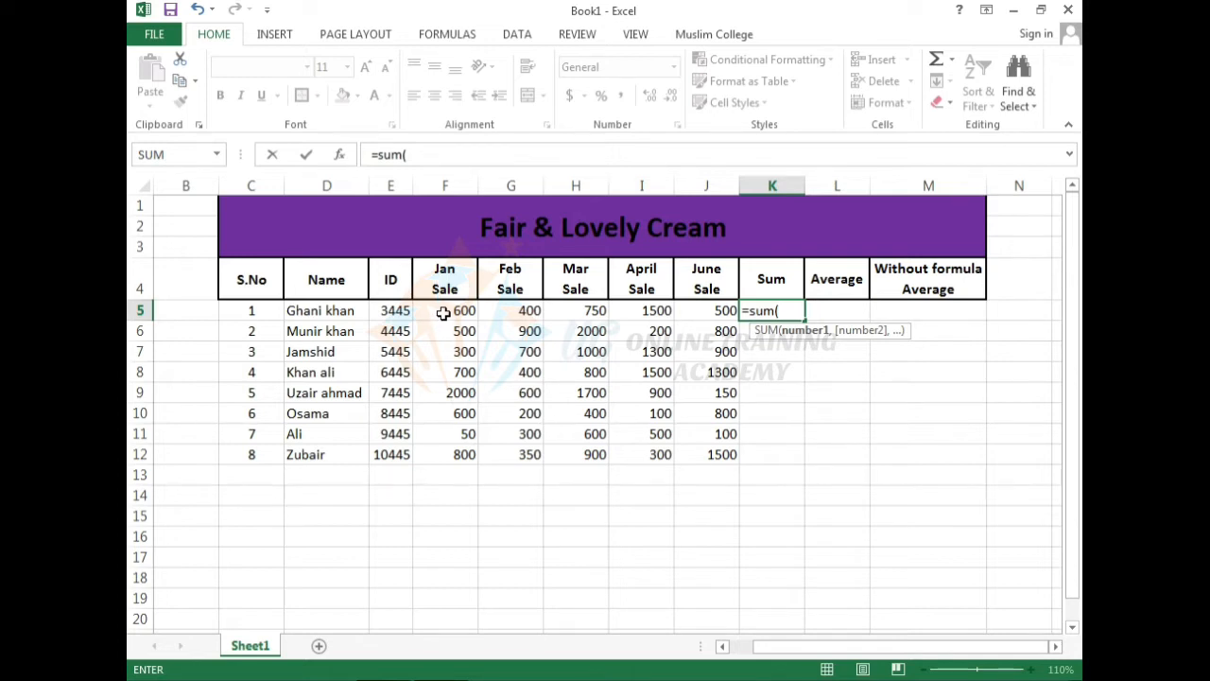
{"action": "type", "text": "f"}
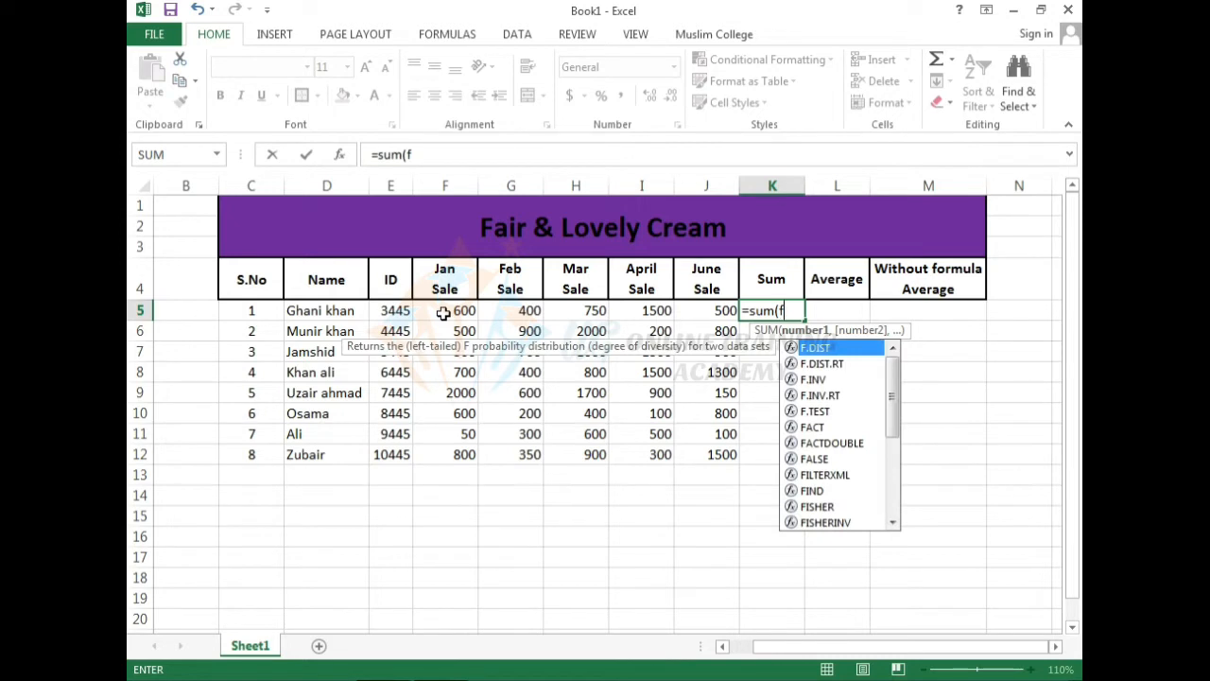
{"action": "type", "text": "5:"}
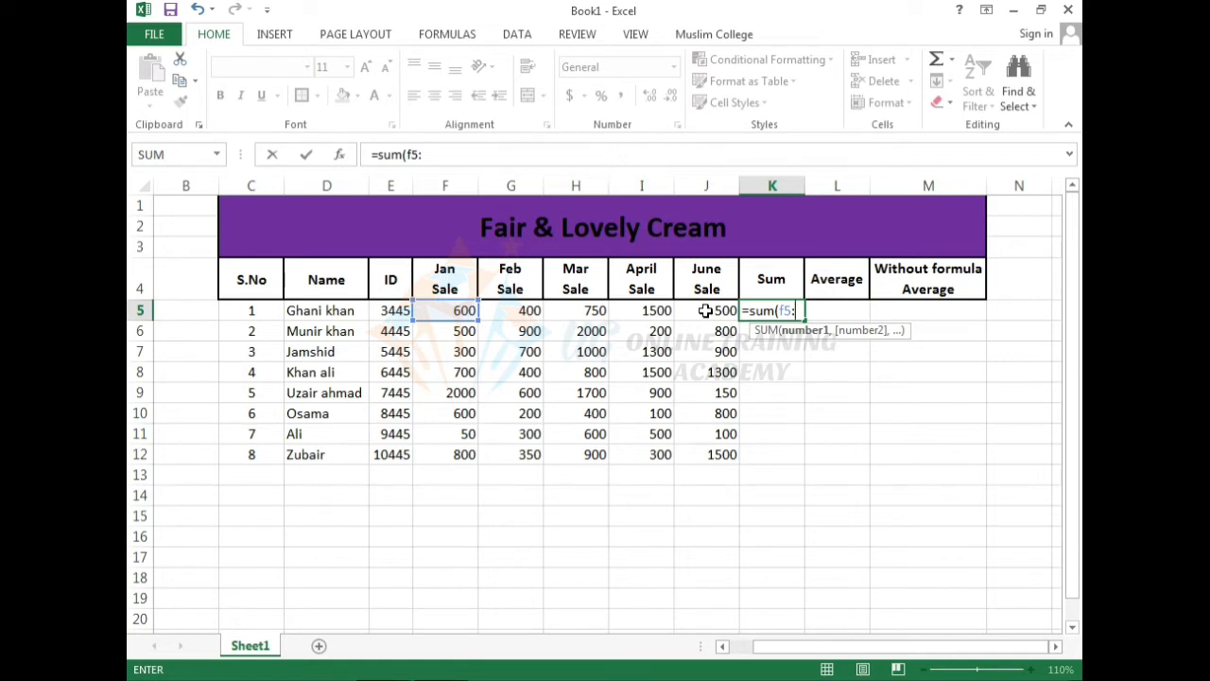
{"action": "type", "text": "j5"}
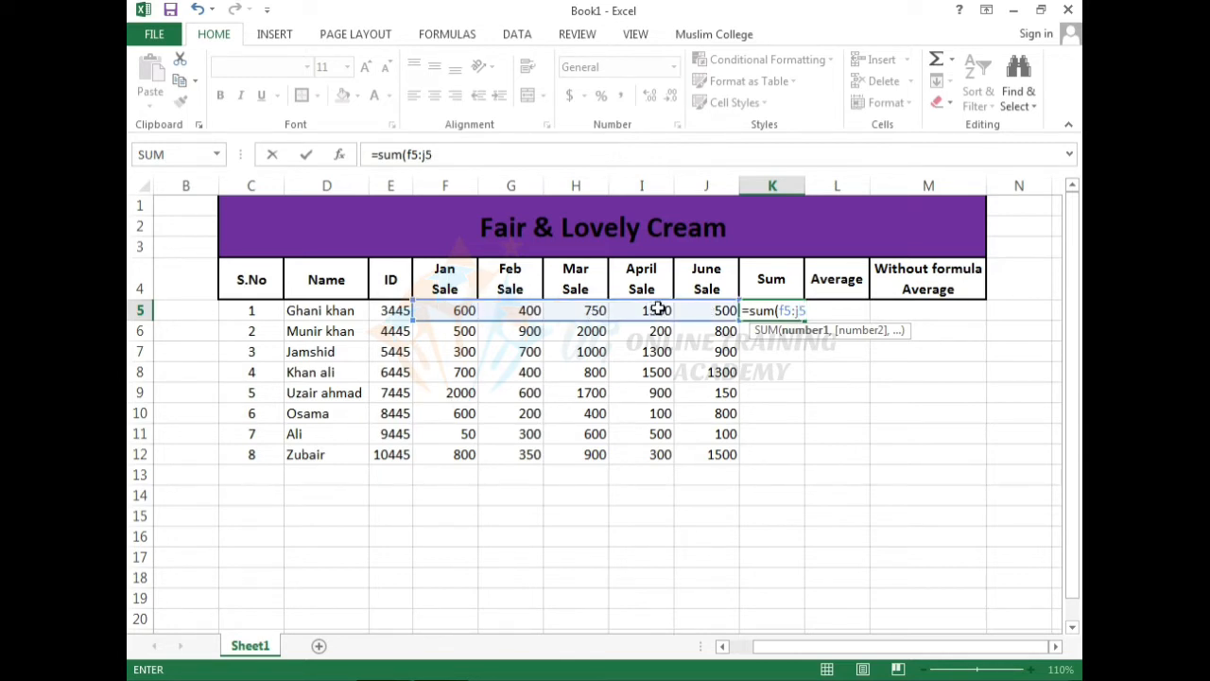
{"action": "type", "text": ")"}
{"action": "key", "text": "Return"}
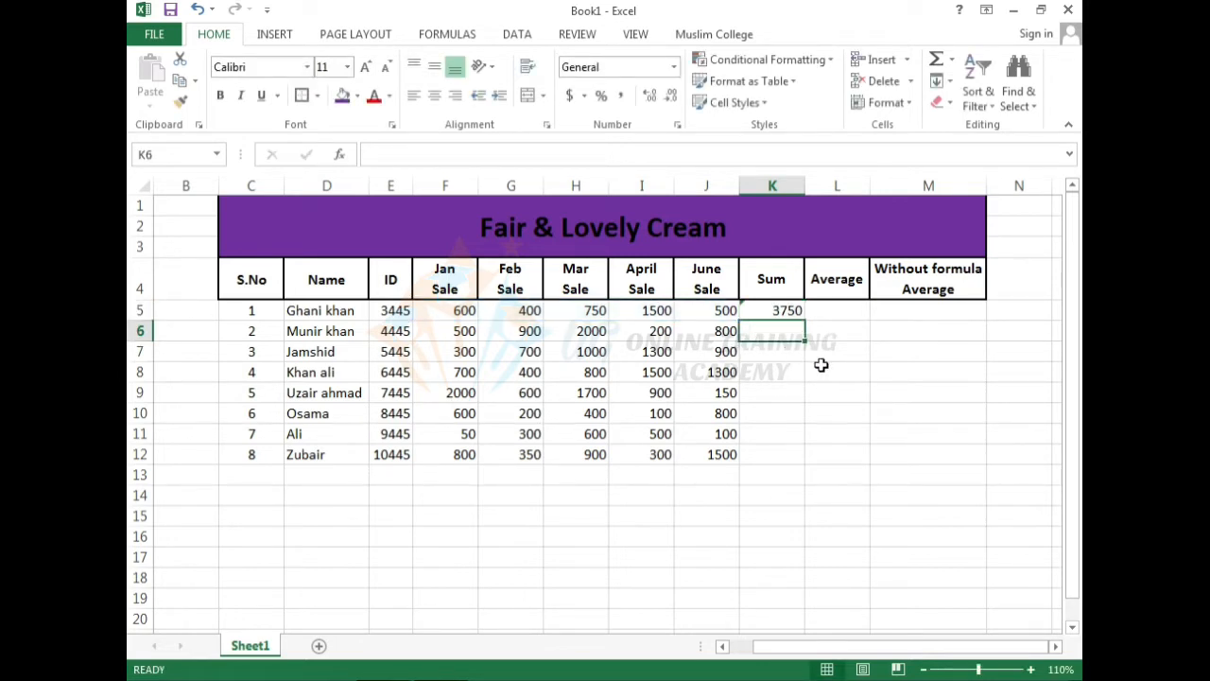
{"action": "type", "text": "="}
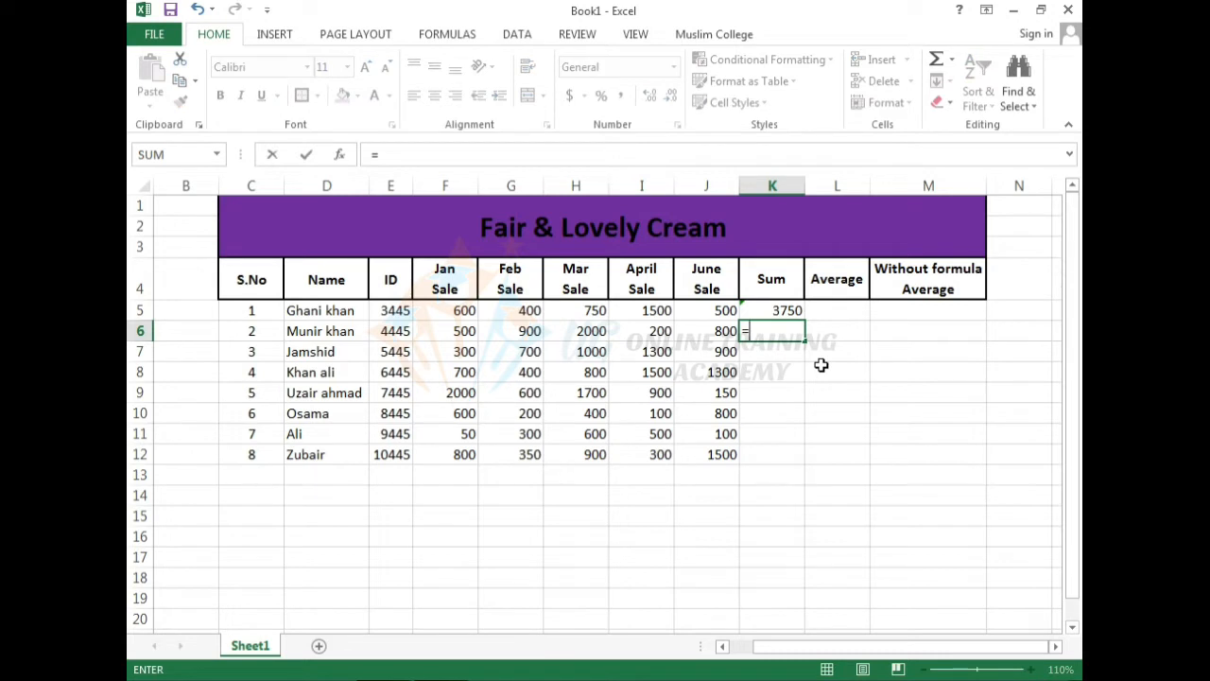
{"action": "type", "text": "sum"}
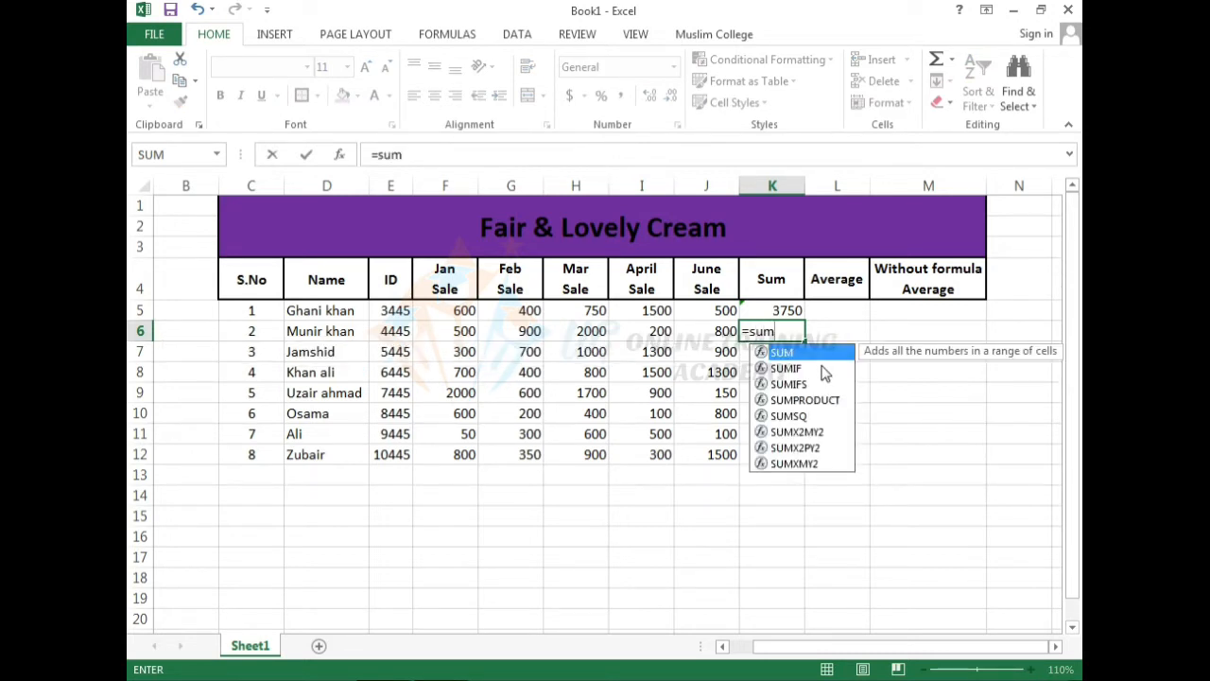
{"action": "type", "text": "("}
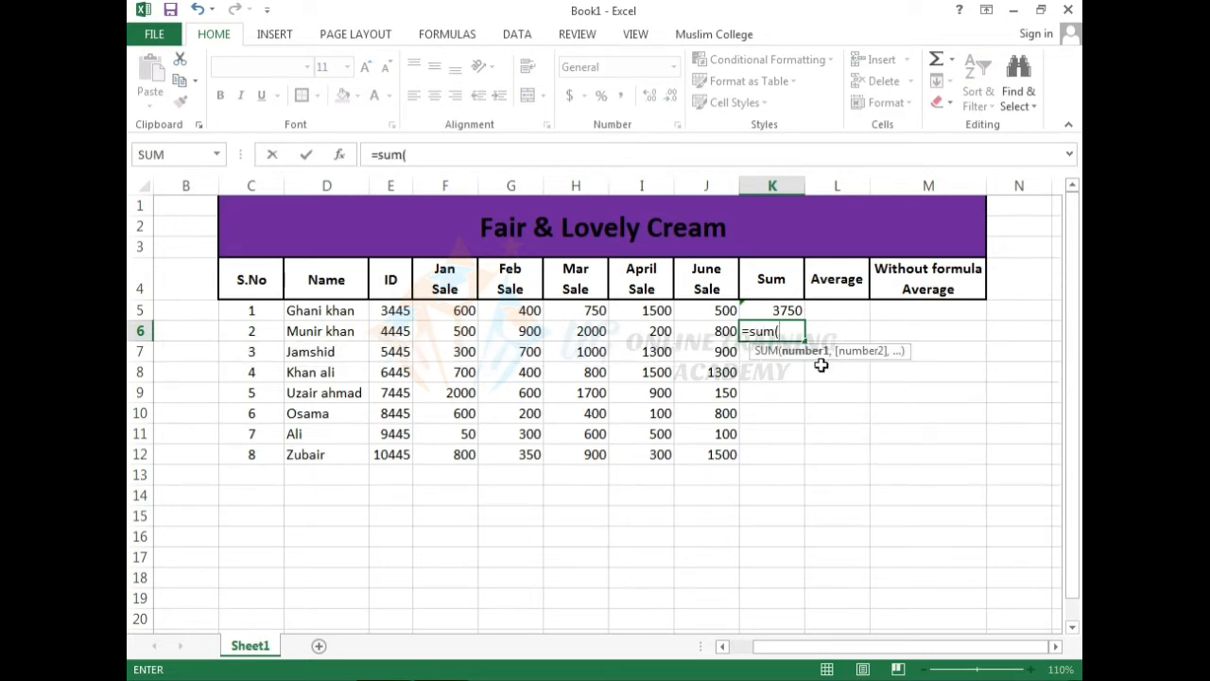
Complete K6's SUM over F6:J6 to show 4400, then inspect K5's formula.
{"action": "left_click_drag", "start_coordinate": [463, 332], "coordinate": [691, 330]}
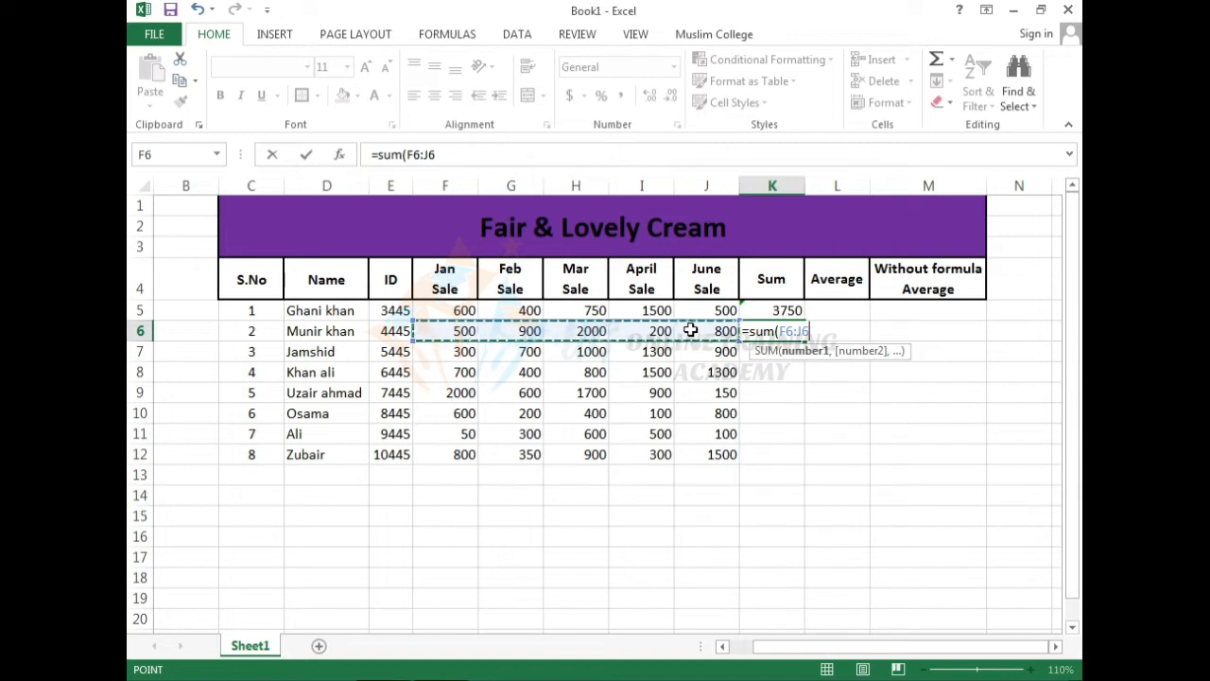
{"action": "key", "text": "Return"}
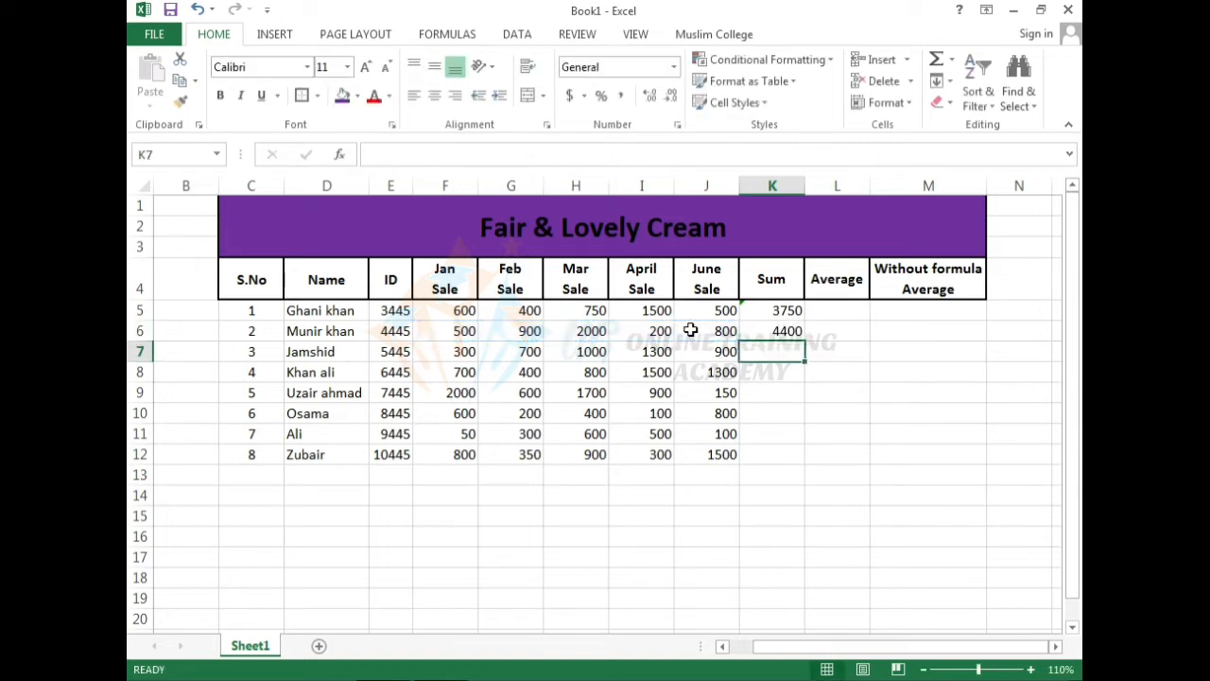
{"action": "left_click", "coordinate": [753, 310]}
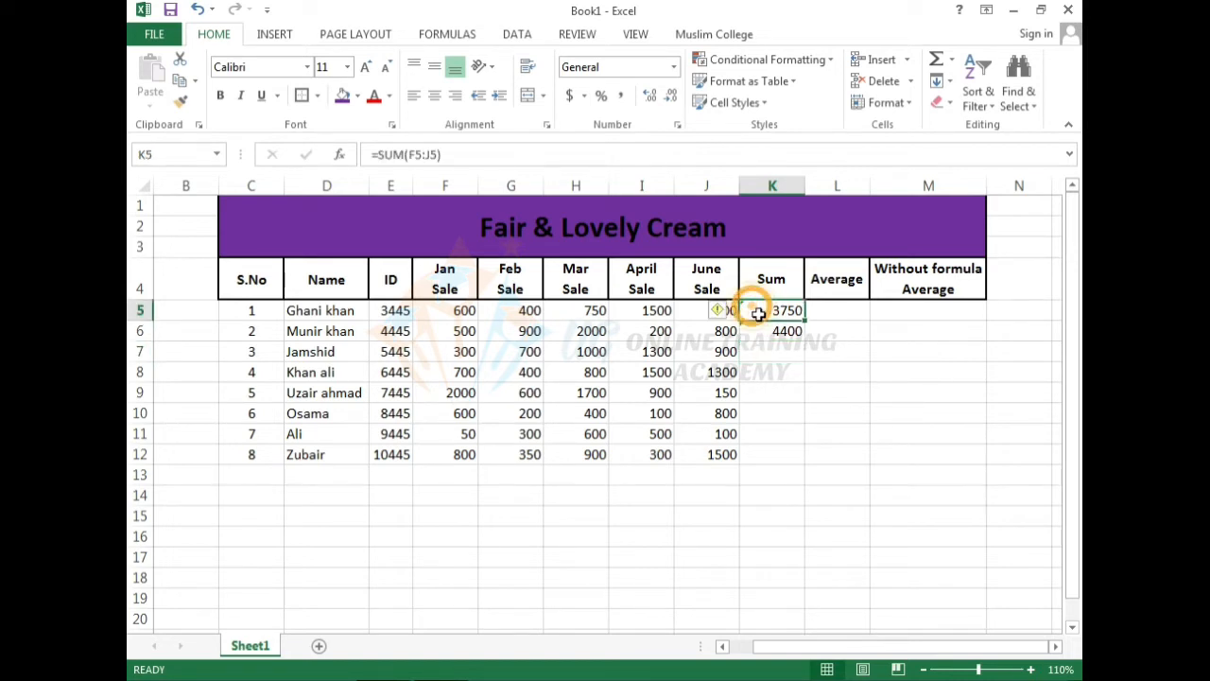
{"action": "mouse_move", "coordinate": [721, 319]}
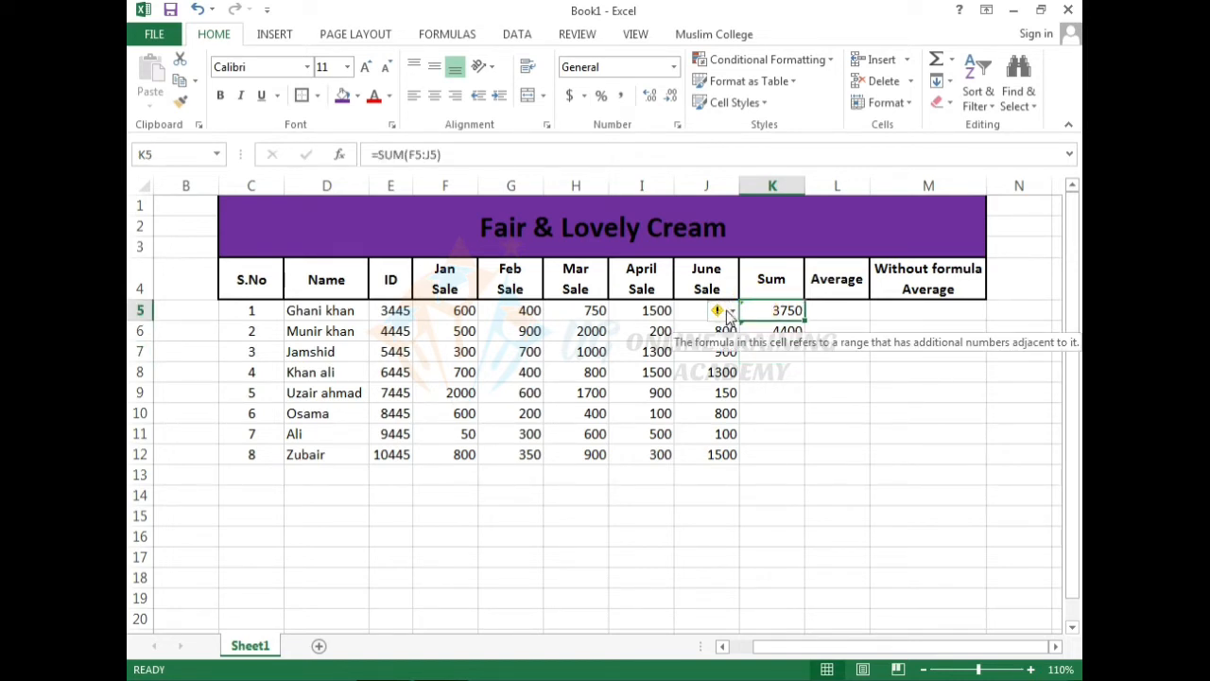
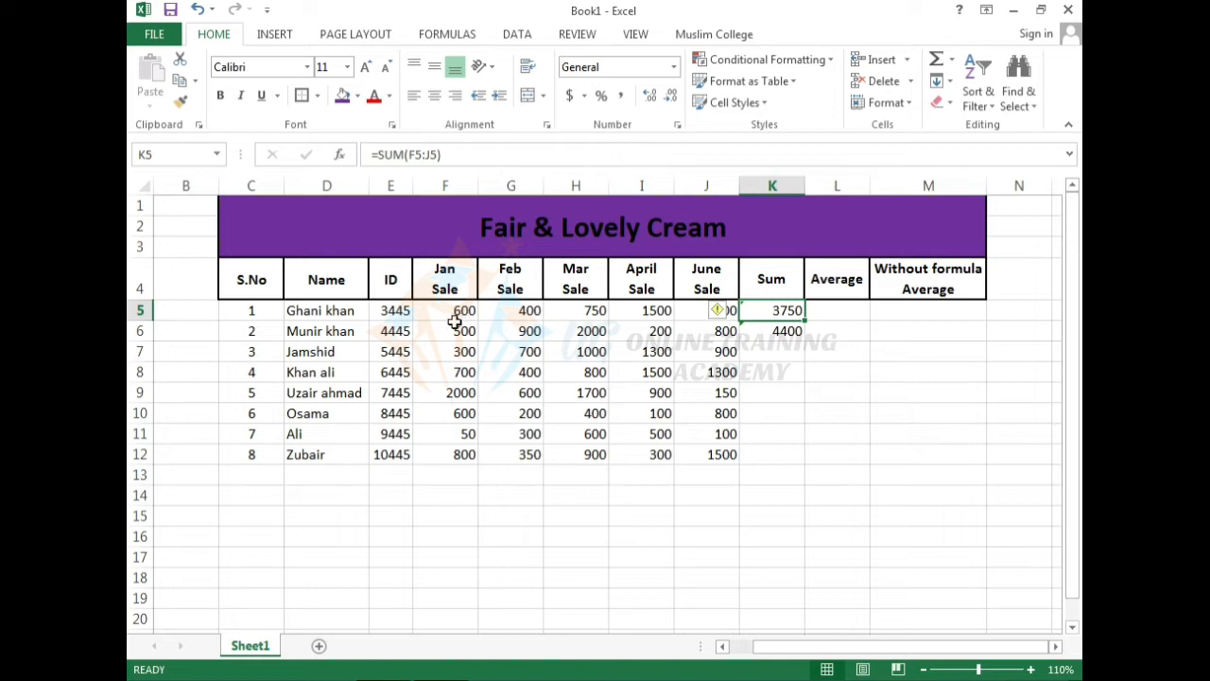
Ignore the formula warnings on J5 and J6 and fill K6's SUM down to K12.
{"action": "left_click", "coordinate": [721, 314]}
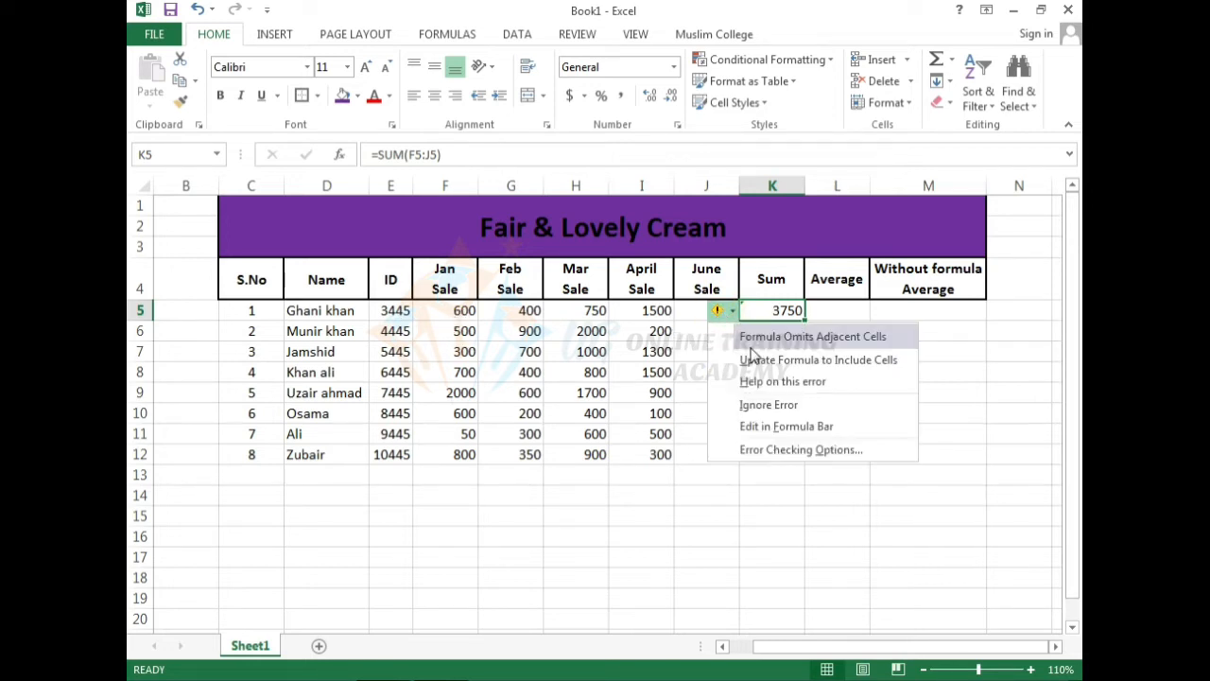
{"action": "left_click", "coordinate": [762, 407]}
{"action": "left_click", "coordinate": [756, 333]}
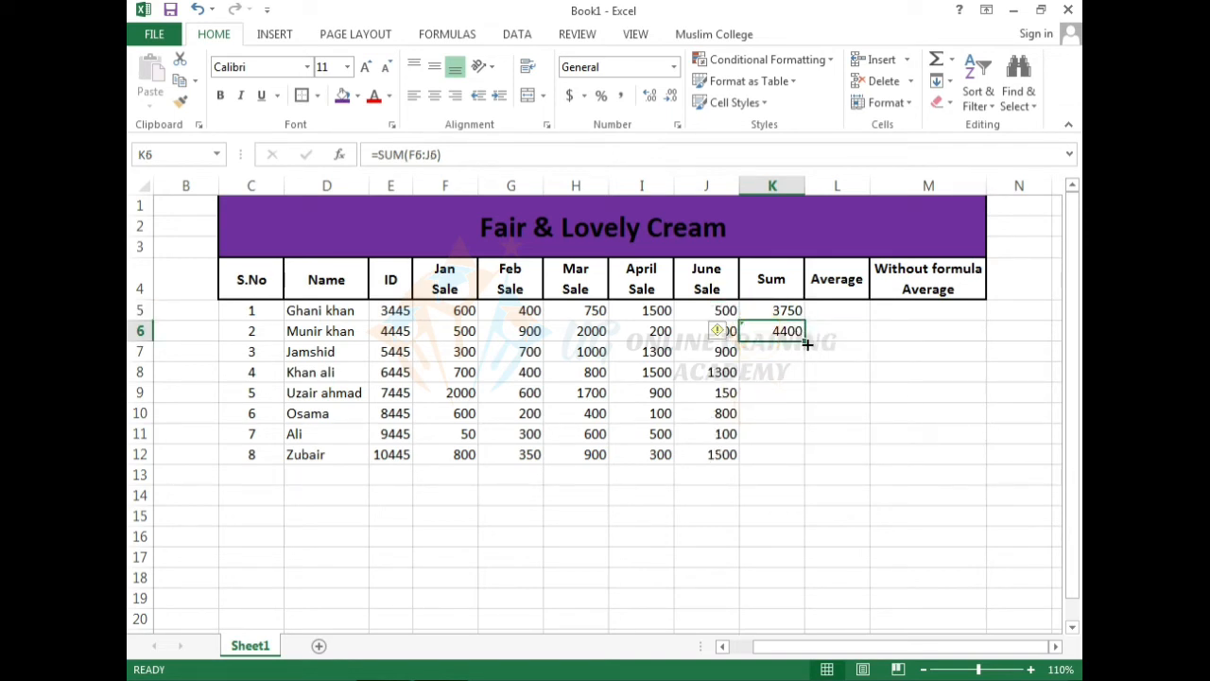
{"action": "left_click_drag", "start_coordinate": [804, 341], "coordinate": [806, 463]}
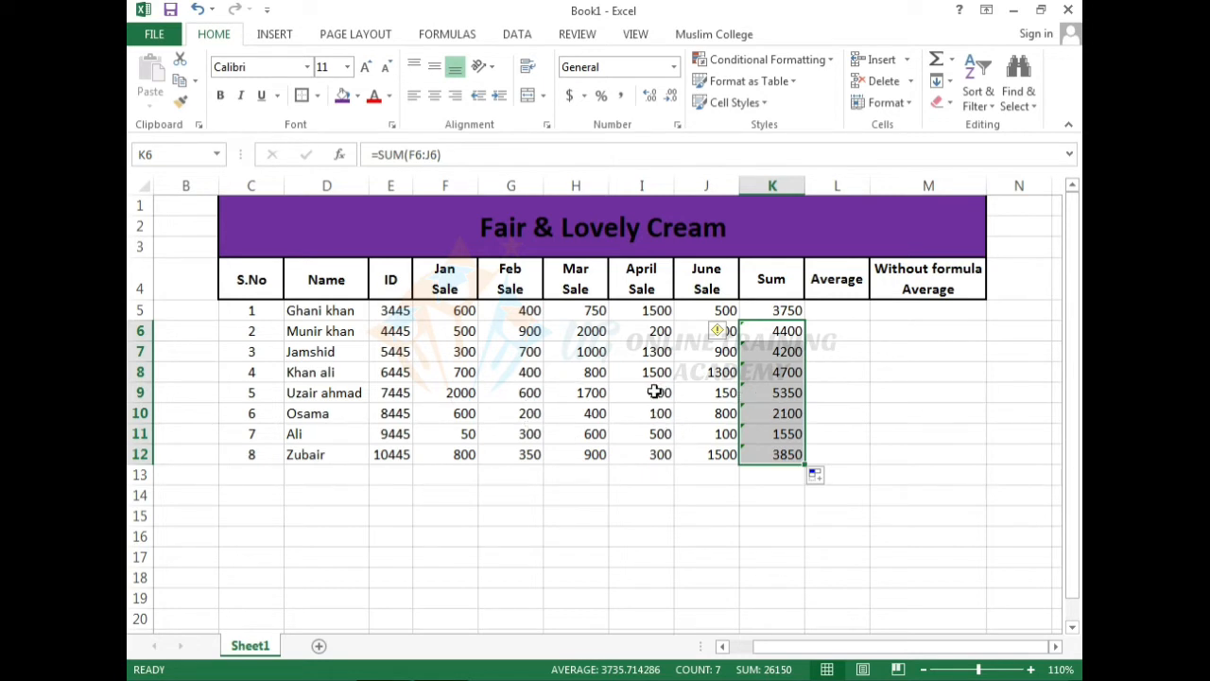
{"action": "left_click", "coordinate": [721, 331]}
{"action": "left_click", "coordinate": [769, 425]}
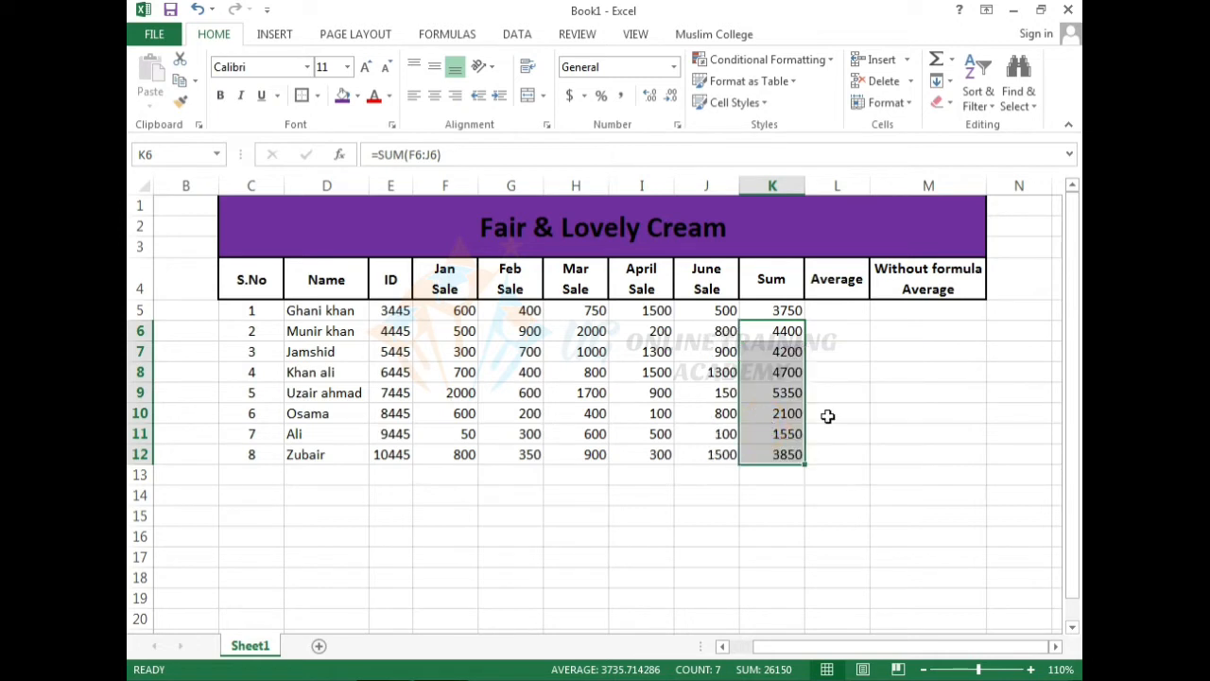
Centre the Sum totals in K5:K12.
{"action": "left_click", "coordinate": [845, 393]}
{"action": "left_click_drag", "start_coordinate": [781, 312], "coordinate": [777, 455]}
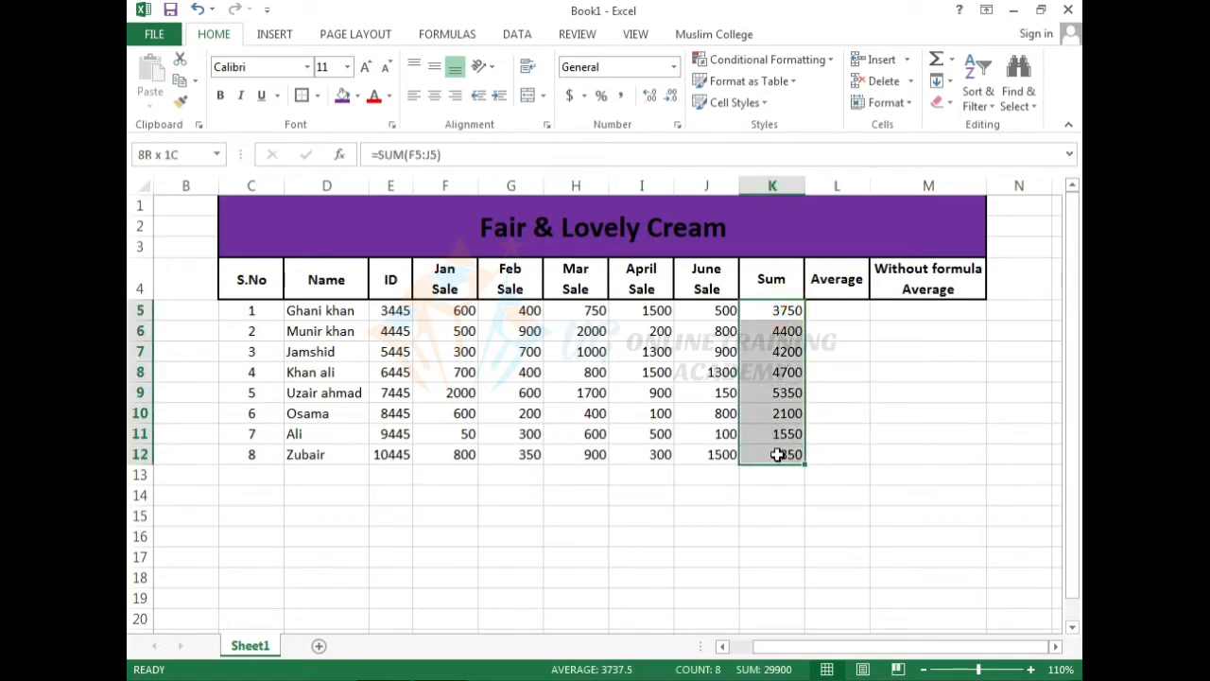
{"action": "left_click", "coordinate": [435, 97]}
{"action": "left_click", "coordinate": [883, 411]}
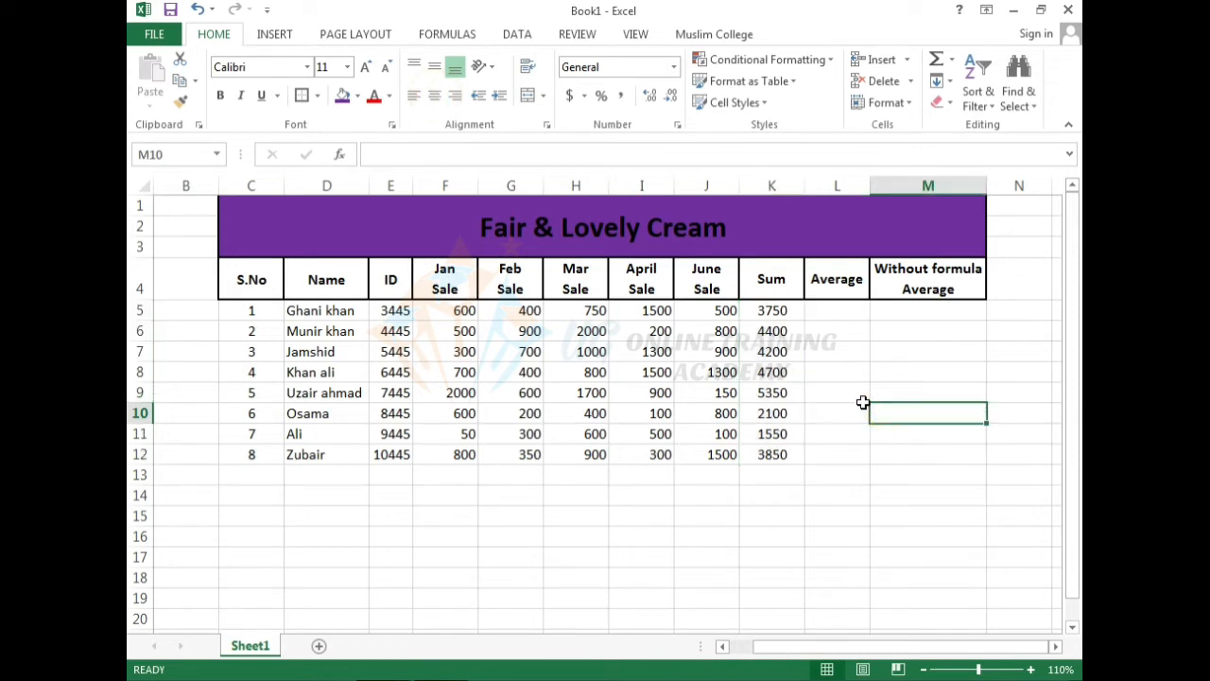
{"action": "left_click", "coordinate": [832, 309]}
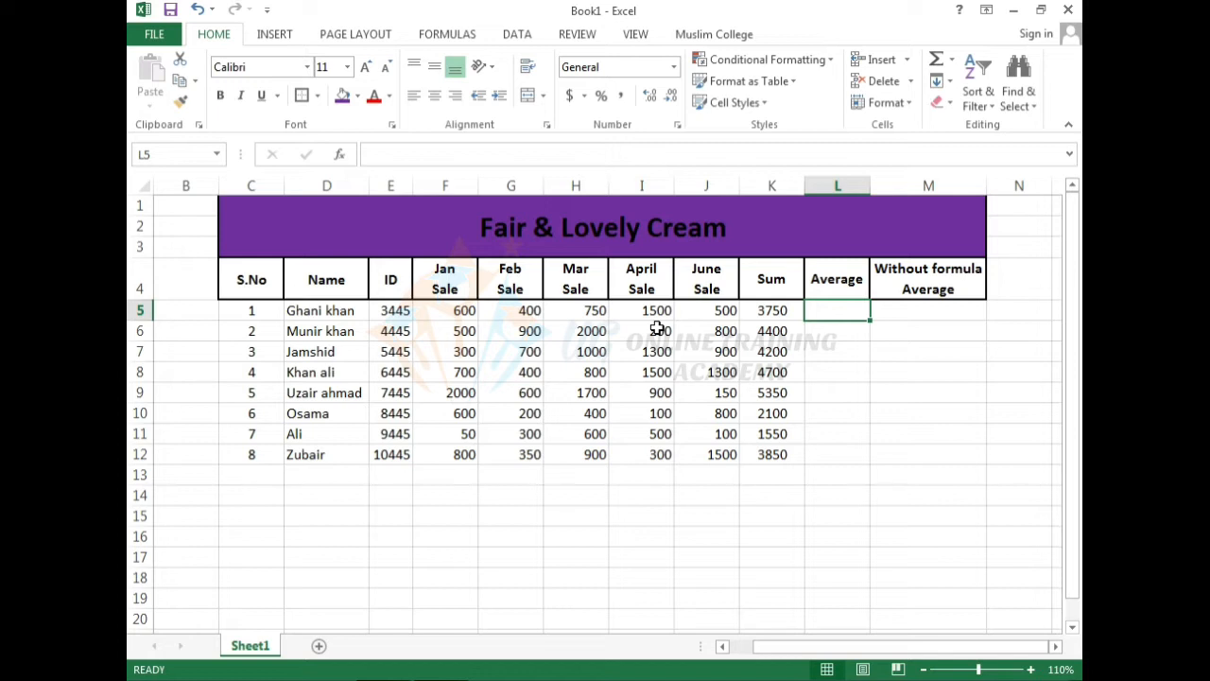
{"action": "left_click", "coordinate": [846, 338]}
{"action": "left_click", "coordinate": [843, 315]}
{"action": "left_click", "coordinate": [846, 329]}
{"action": "left_click", "coordinate": [836, 309]}
{"action": "left_click", "coordinate": [910, 280]}
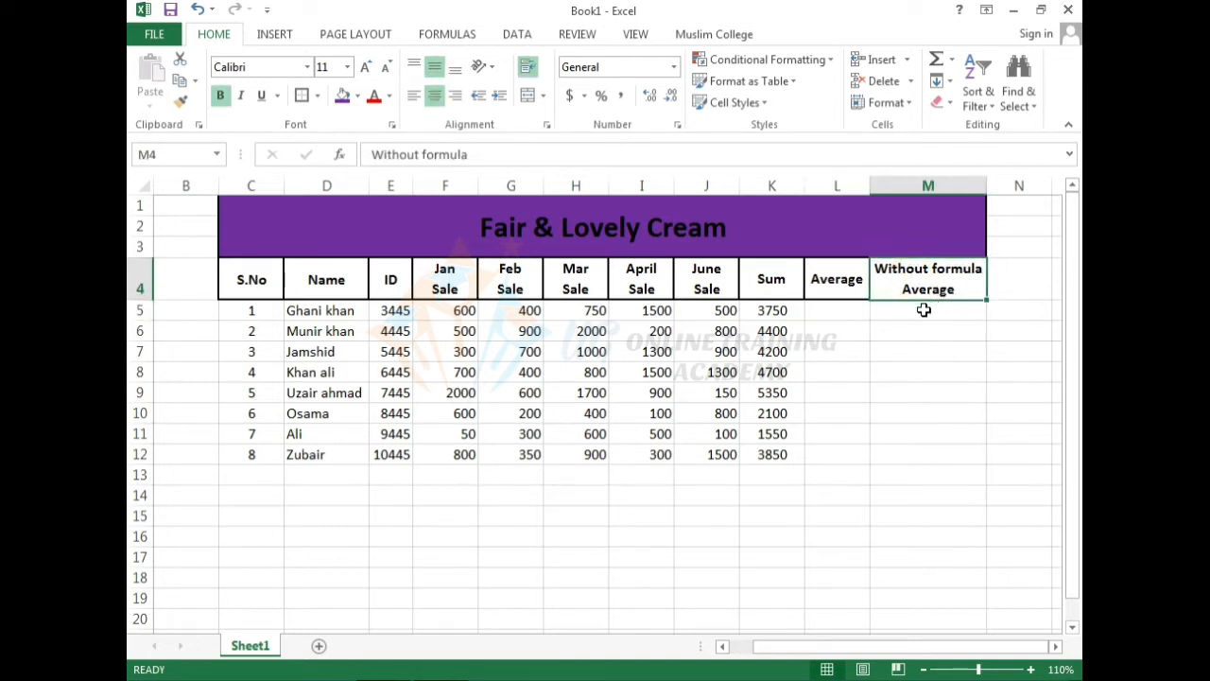
{"action": "left_click", "coordinate": [915, 313]}
{"action": "left_click", "coordinate": [925, 277]}
{"action": "left_click", "coordinate": [915, 312]}
{"action": "left_click", "coordinate": [919, 280]}
{"action": "left_click", "coordinate": [928, 313]}
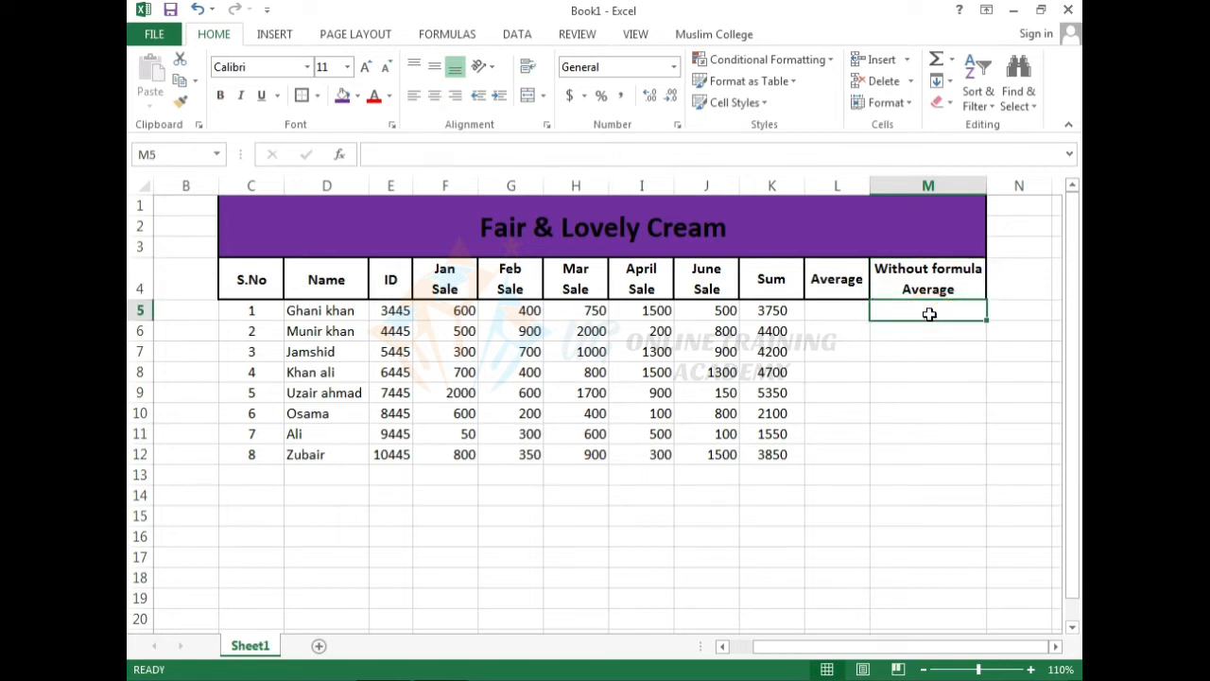
{"action": "left_click", "coordinate": [849, 313]}
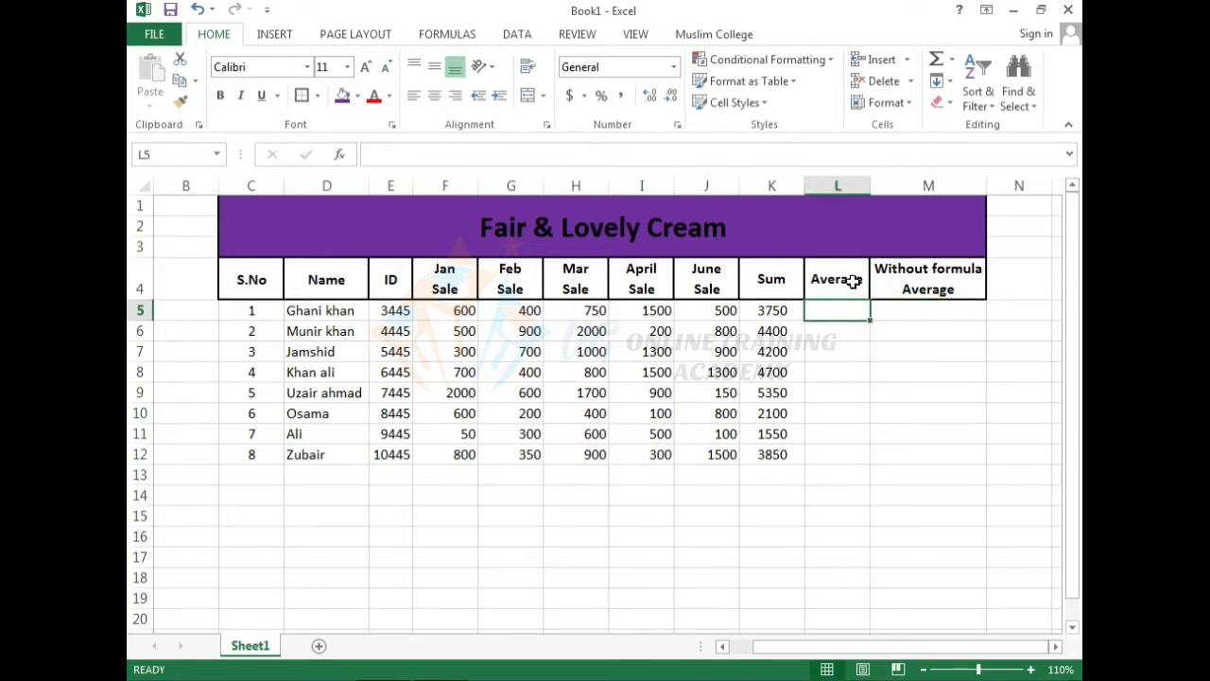
{"action": "left_click", "coordinate": [888, 313]}
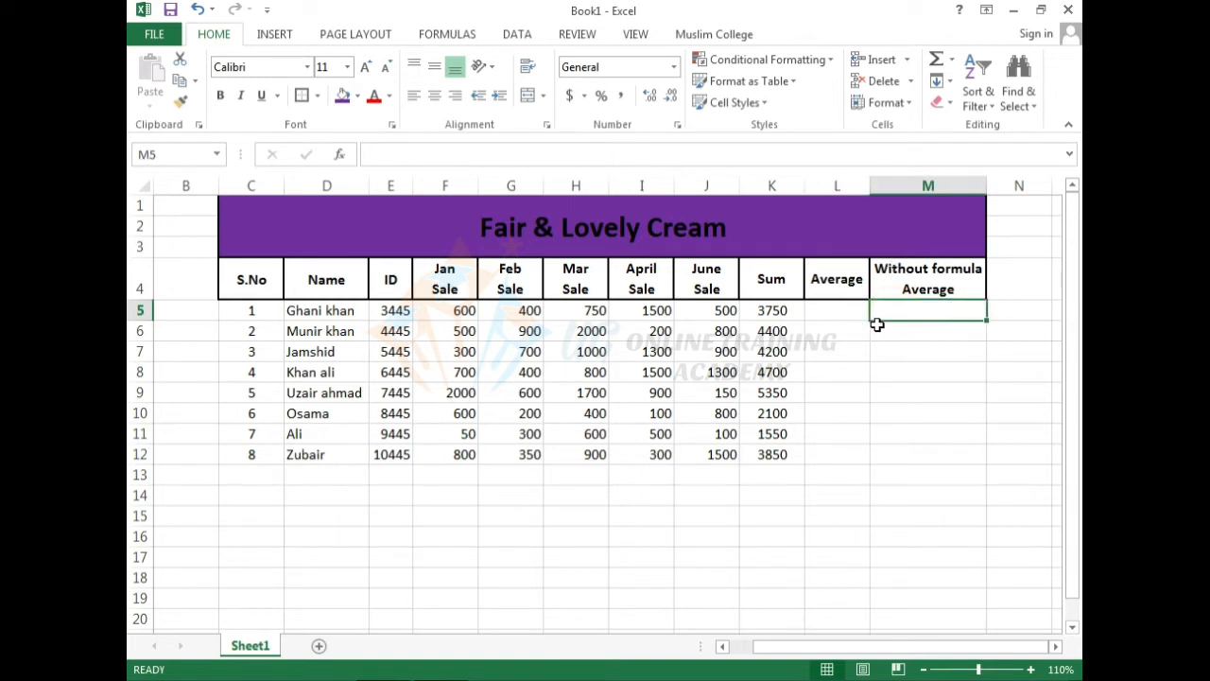
{"action": "left_click", "coordinate": [893, 333]}
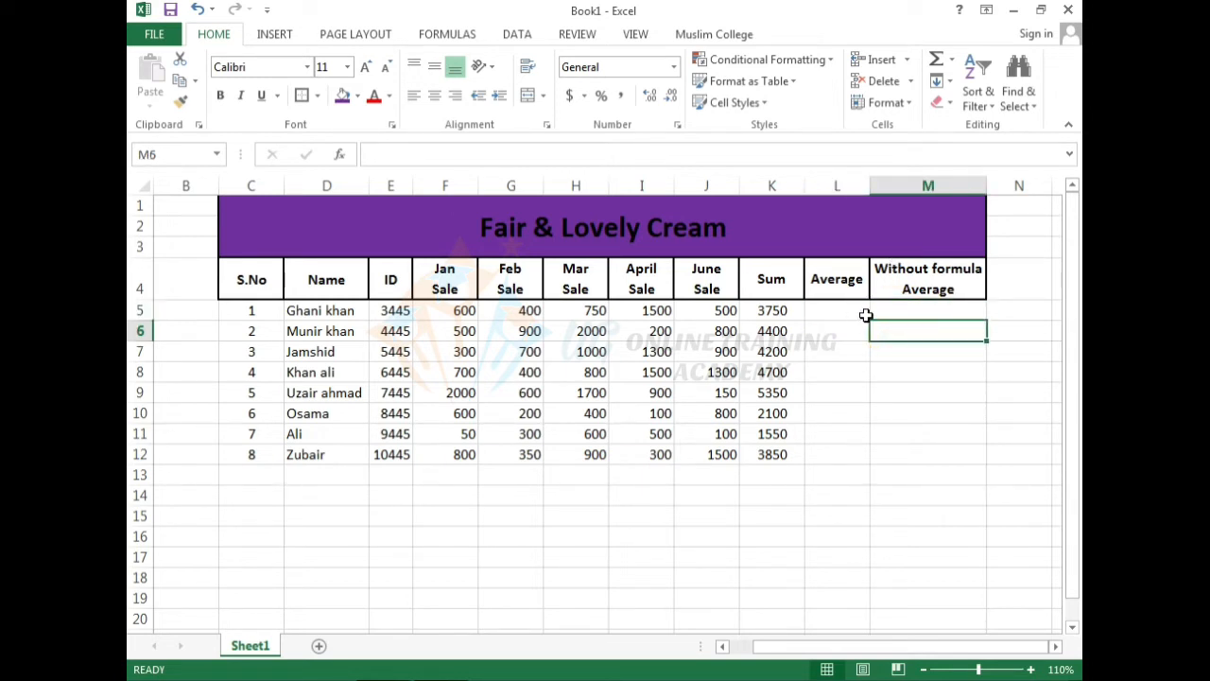
{"action": "left_click", "coordinate": [893, 311]}
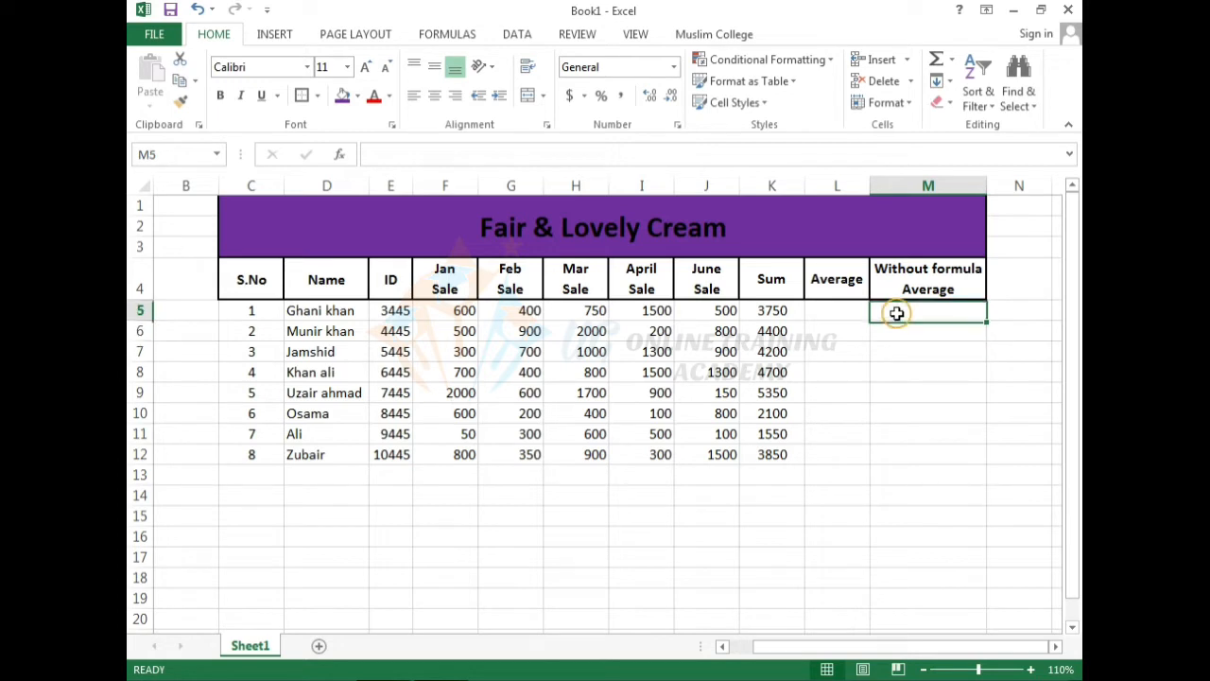
{"action": "left_click", "coordinate": [847, 315]}
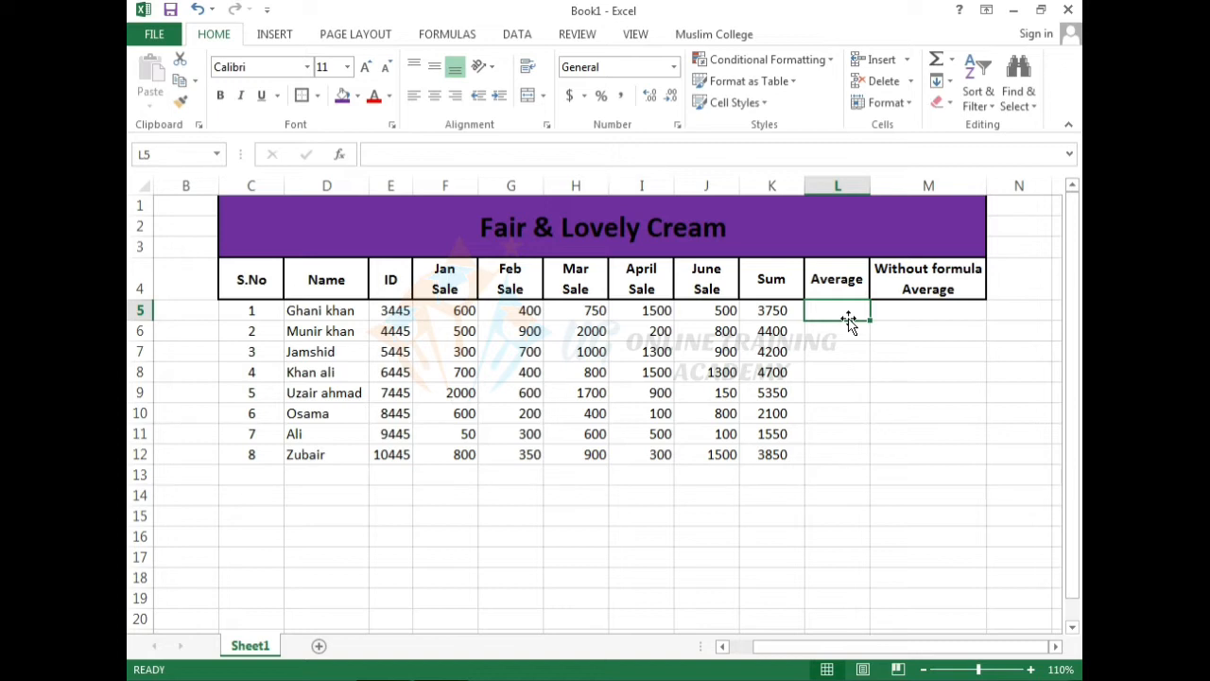
Enter =average(f5:j5) in L5 to average row 5's monthly sales.
{"action": "type", "text": "="}
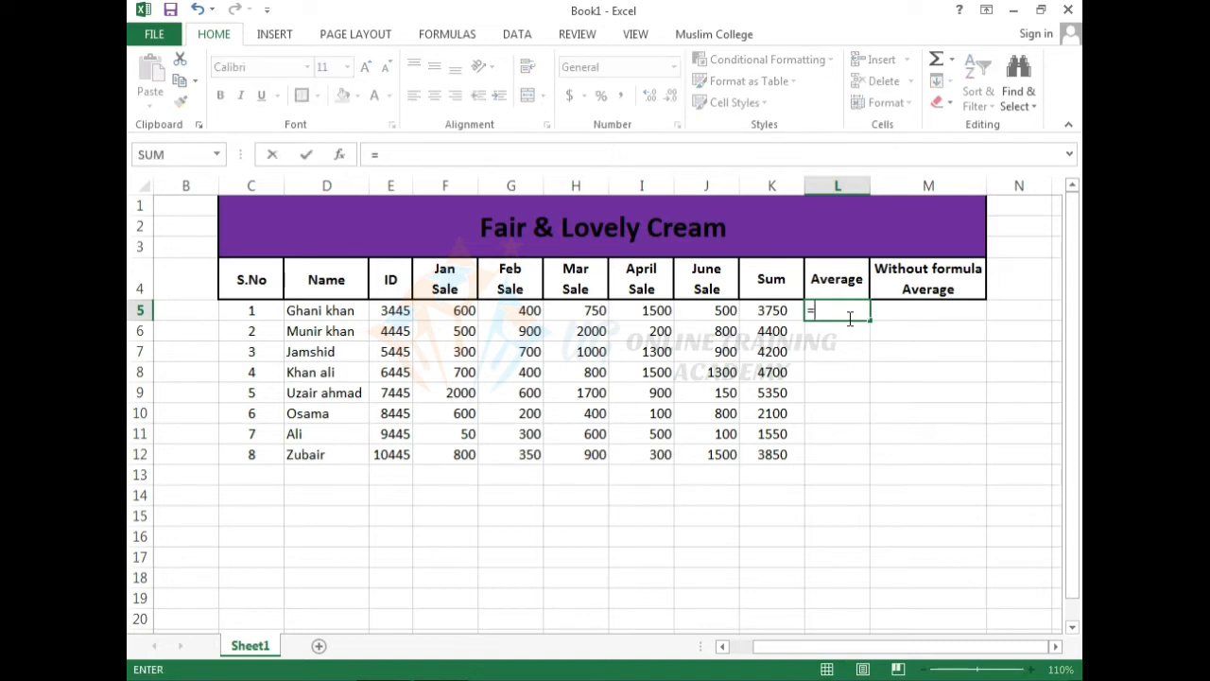
{"action": "type", "text": "av"}
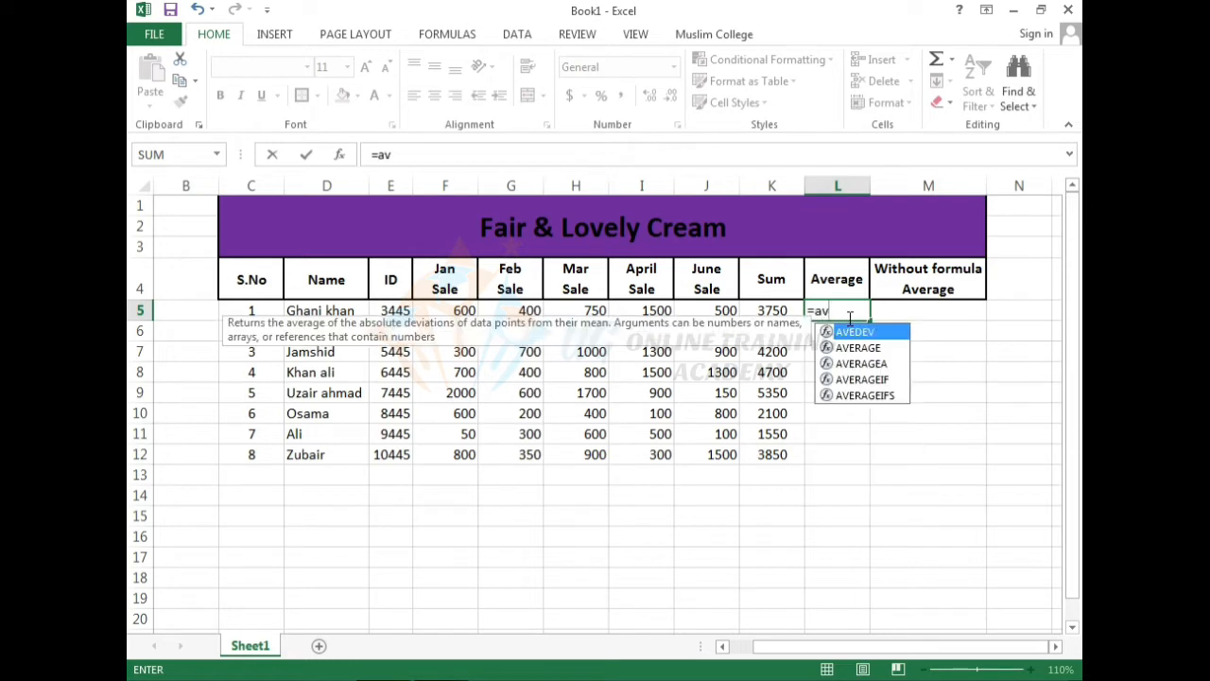
{"action": "type", "text": "er"}
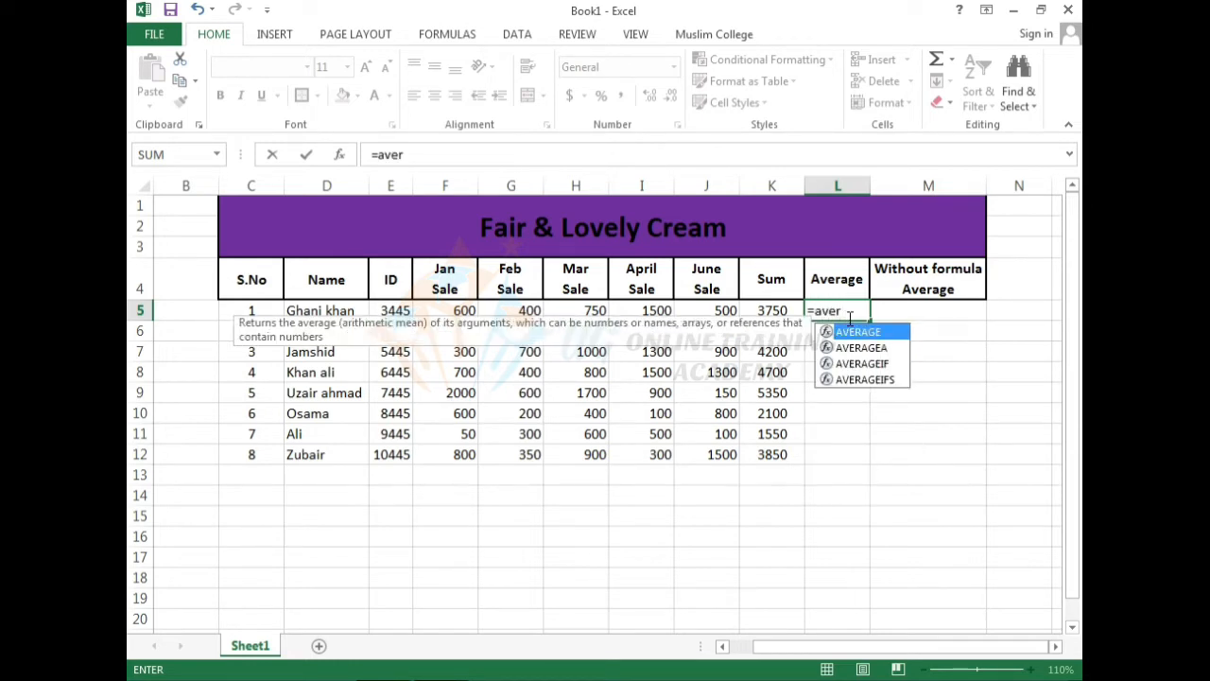
{"action": "type", "text": "age("}
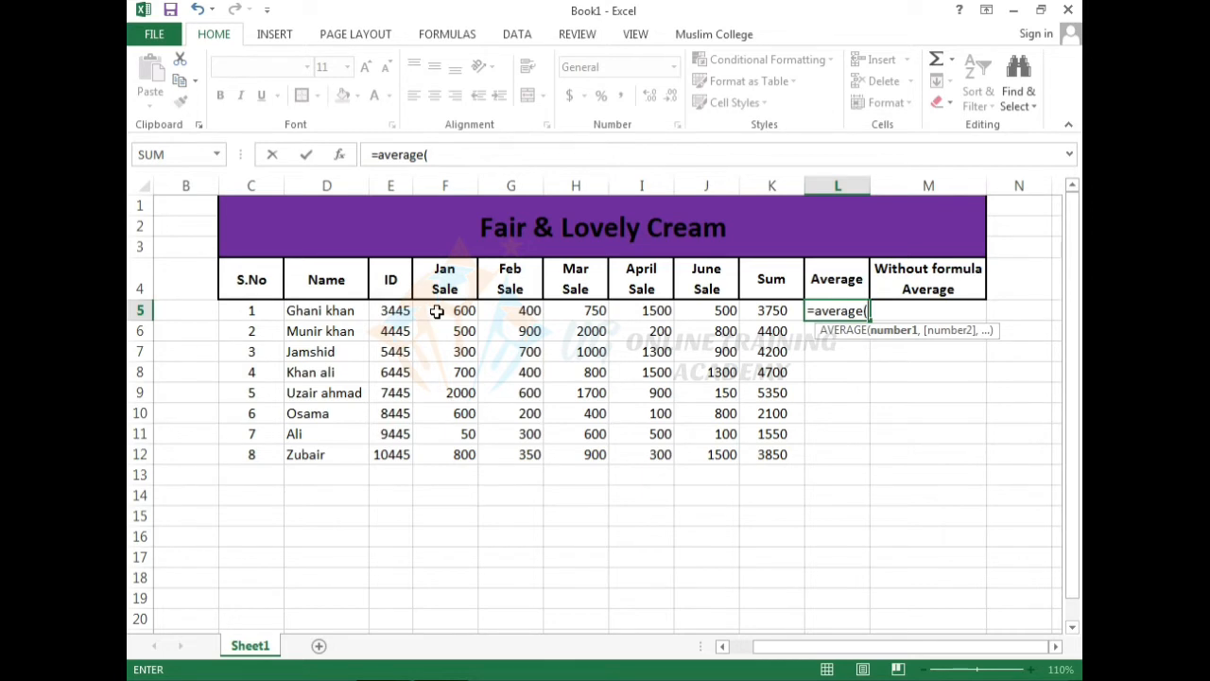
{"action": "type", "text": "f"}
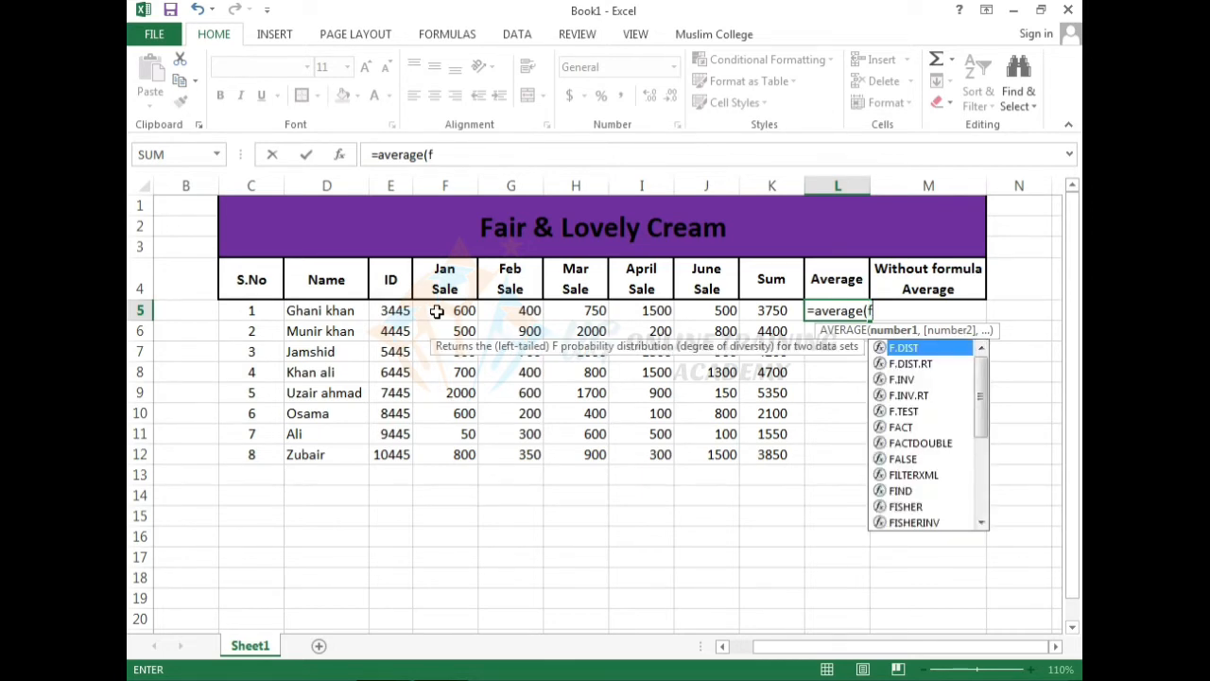
{"action": "type", "text": "5:j"}
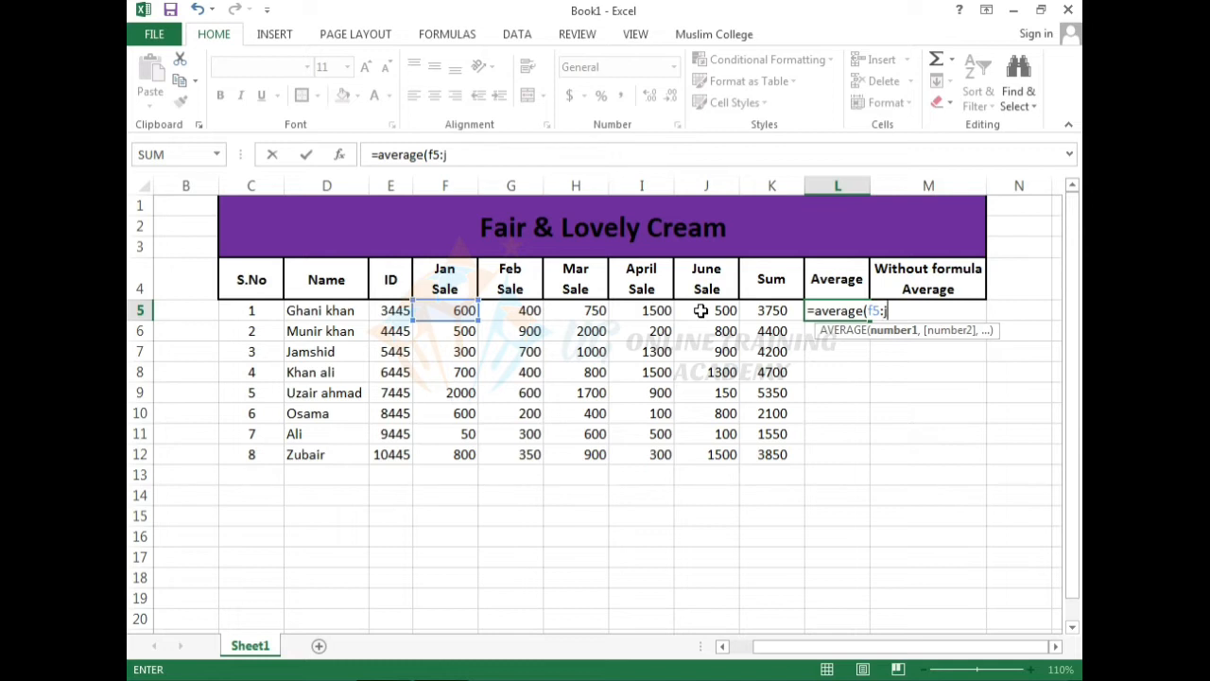
{"action": "type", "text": "5"}
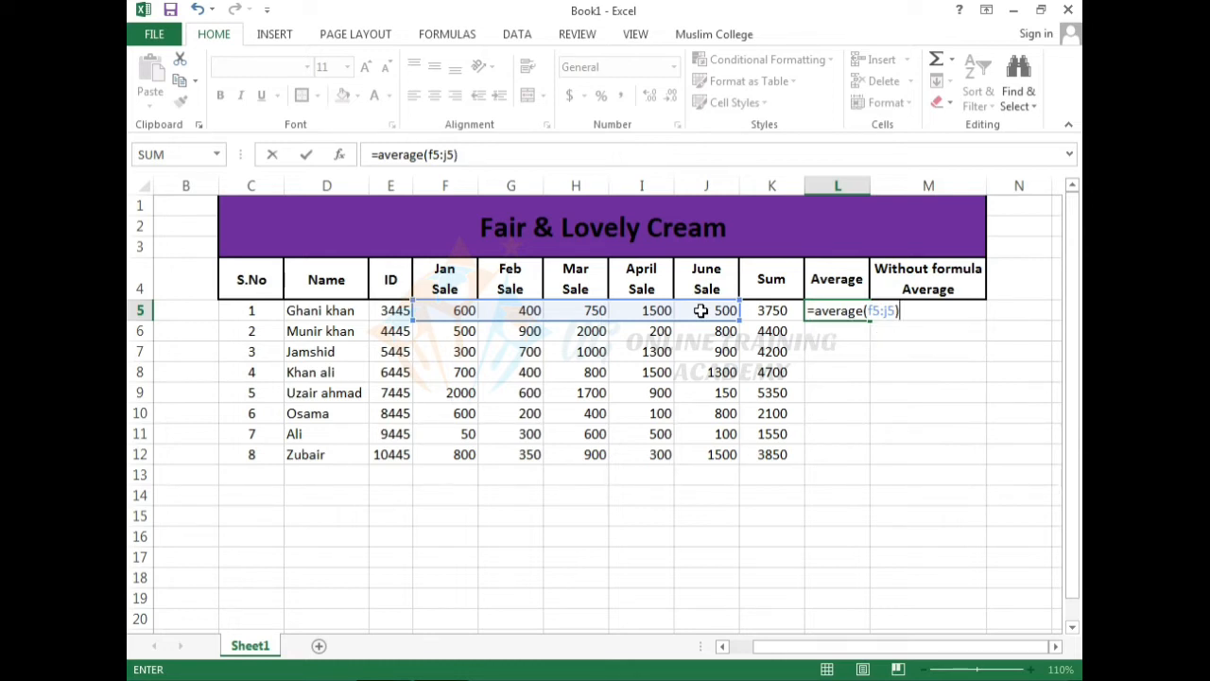
{"action": "key", "text": "Return"}
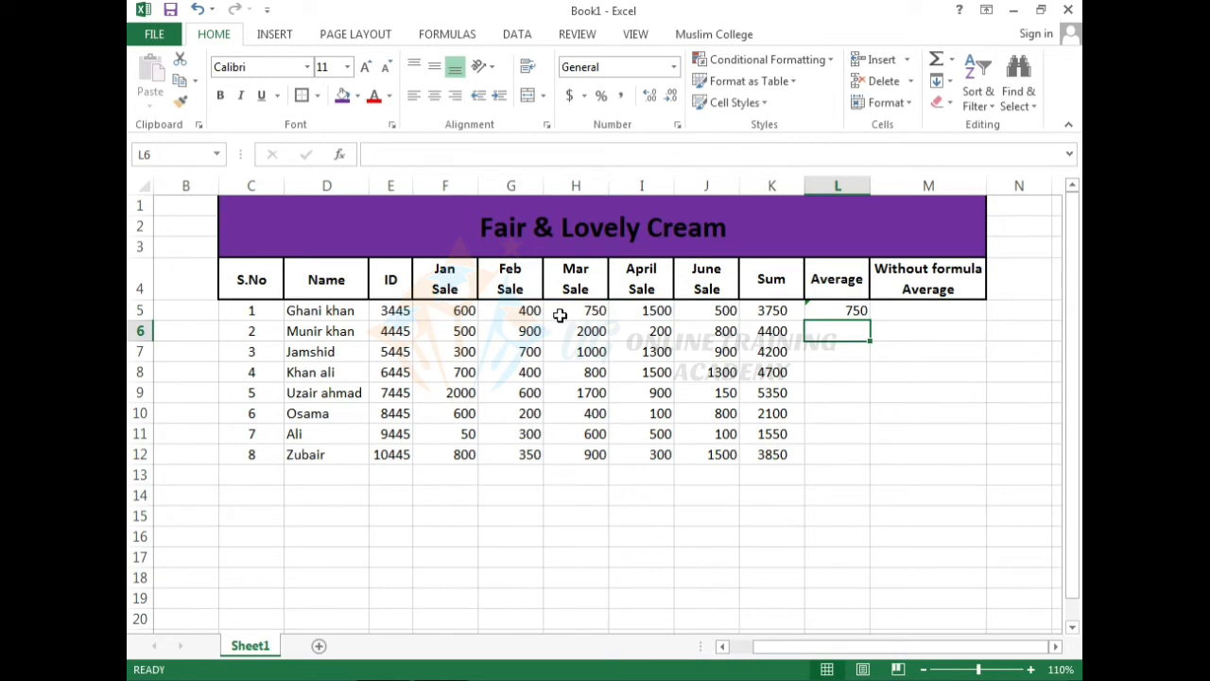
Check L5's 750 average against row 5's sales values and the 3750 total.
{"action": "left_click", "coordinate": [834, 310]}
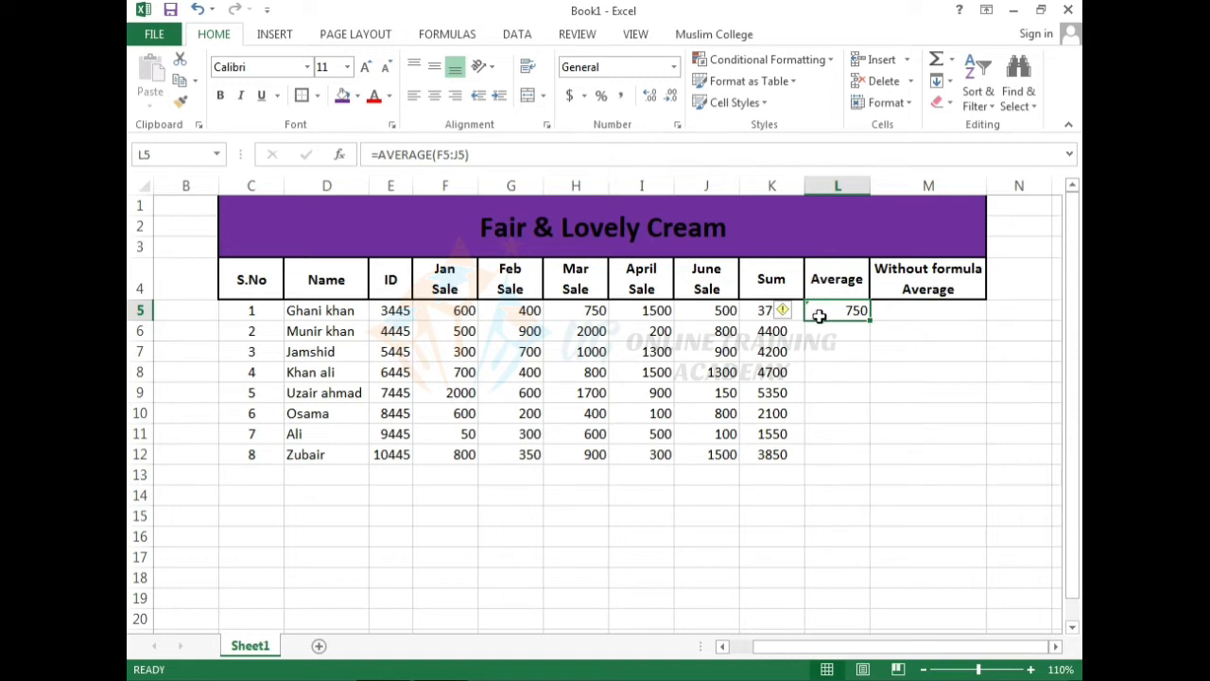
{"action": "left_click", "coordinate": [450, 314]}
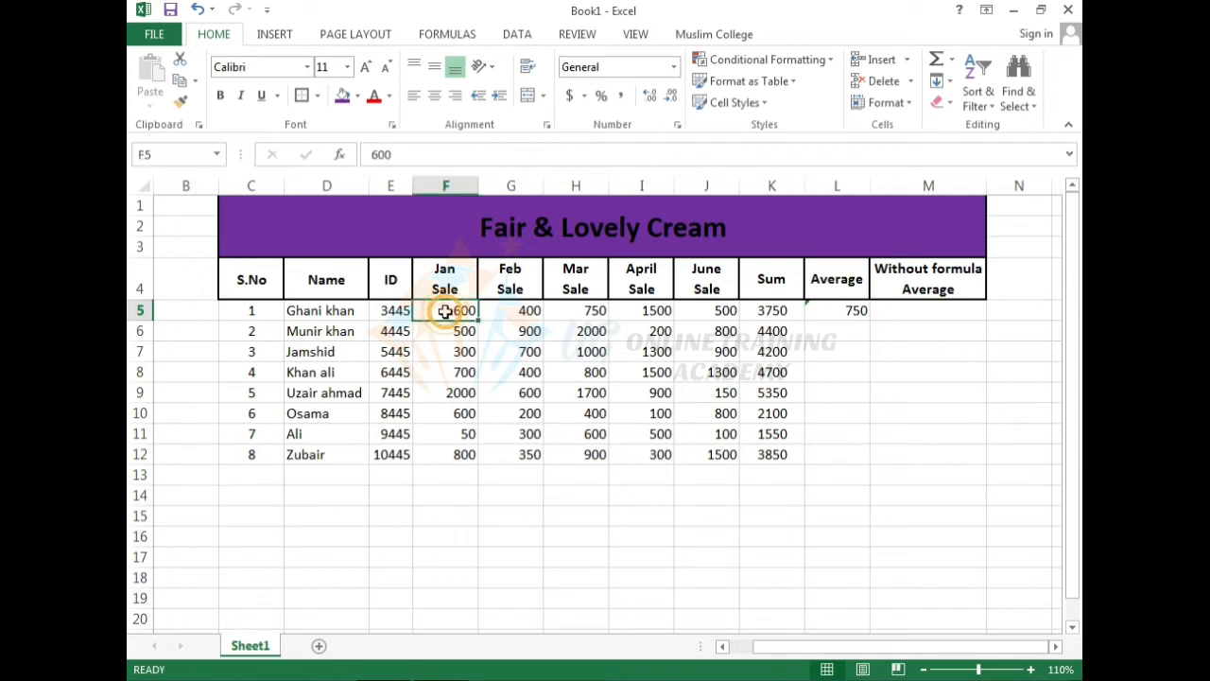
{"action": "left_click", "coordinate": [498, 312]}
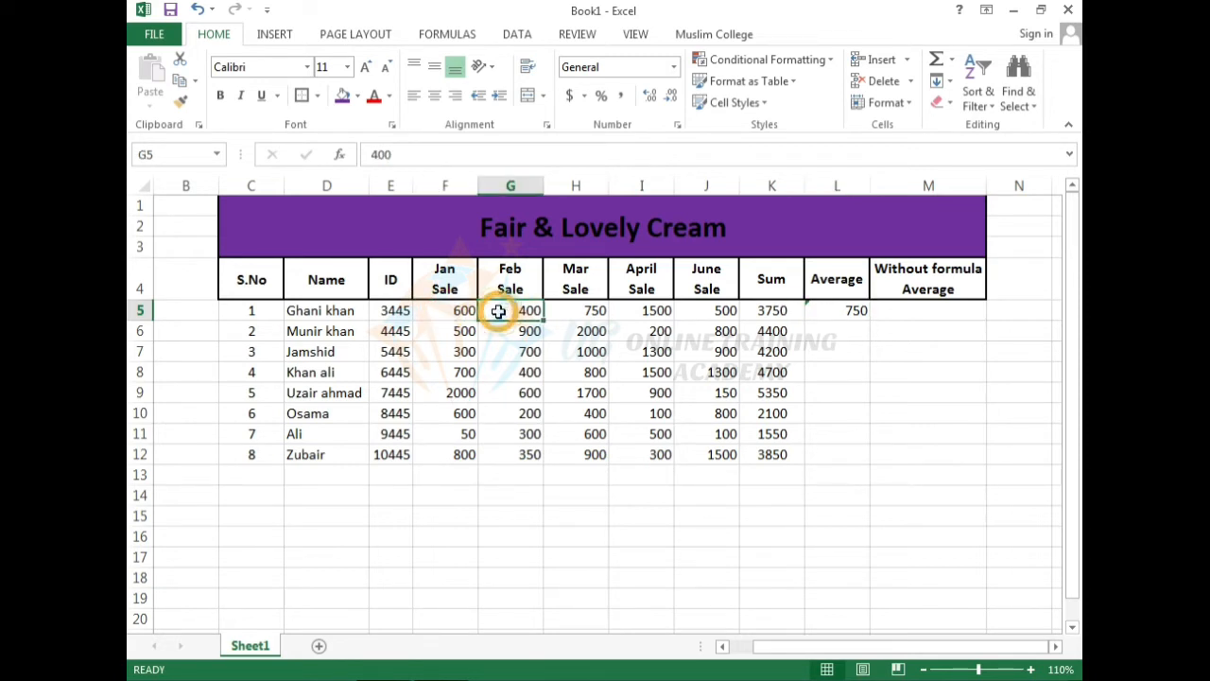
{"action": "left_click", "coordinate": [575, 312]}
{"action": "left_click", "coordinate": [631, 310]}
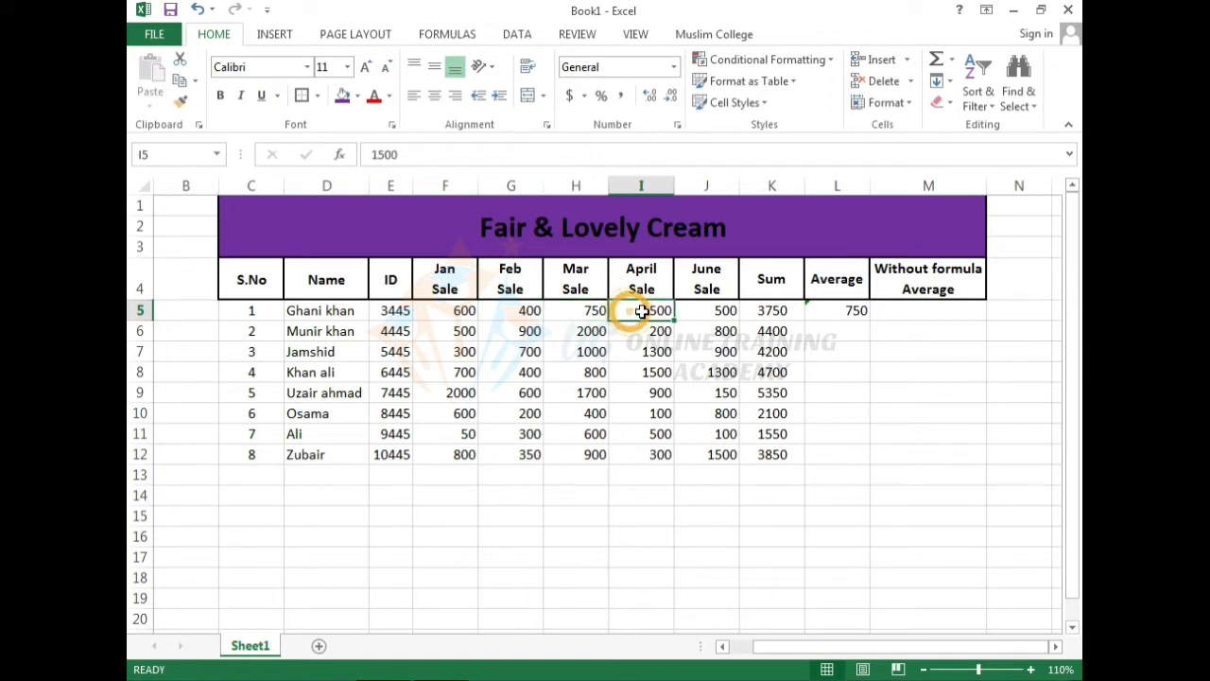
{"action": "left_click", "coordinate": [703, 308]}
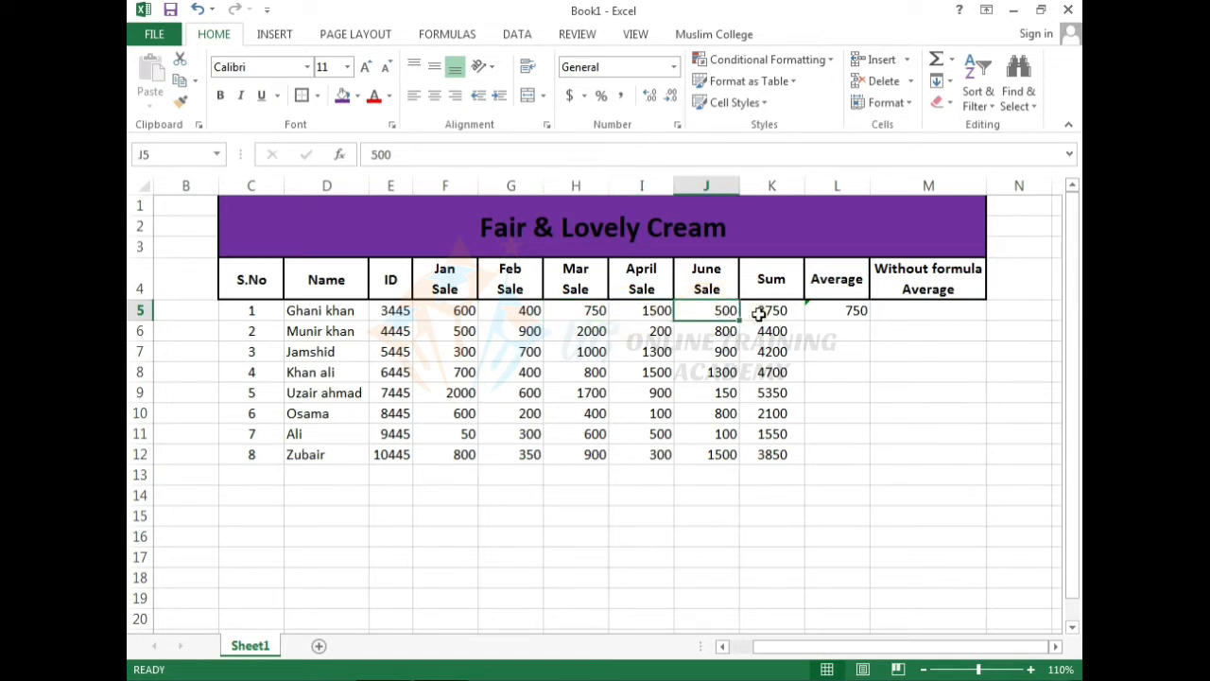
{"action": "left_click", "coordinate": [762, 313]}
{"action": "left_click", "coordinate": [719, 312]}
{"action": "left_click", "coordinate": [449, 314]}
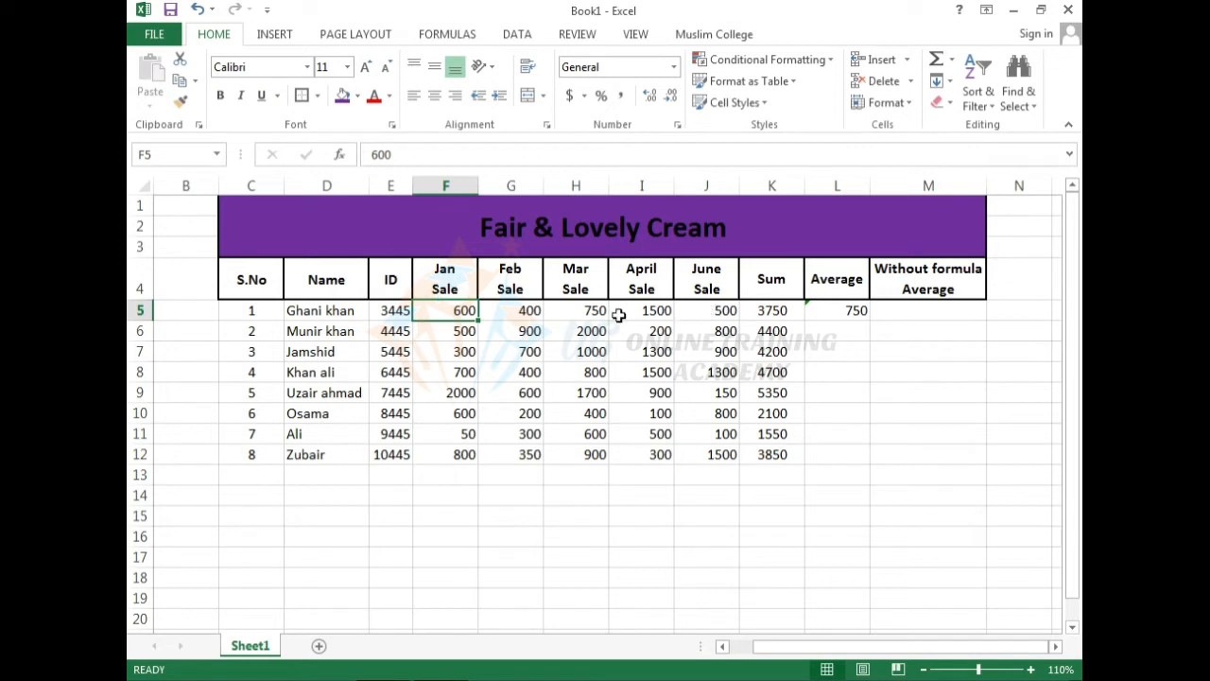
{"action": "left_click", "coordinate": [827, 311]}
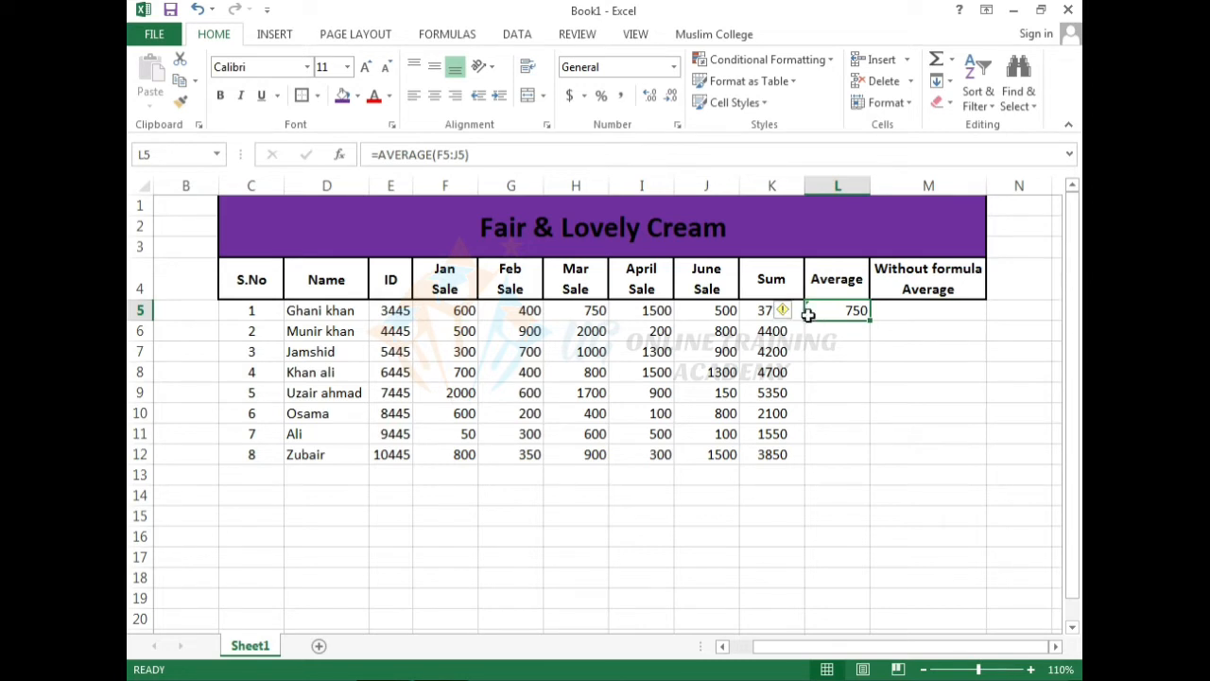
Ignore the adjacent-cells error warning on K5's 3750 total.
{"action": "mouse_move", "coordinate": [787, 317]}
{"action": "left_click", "coordinate": [796, 311]}
{"action": "left_click", "coordinate": [811, 403]}
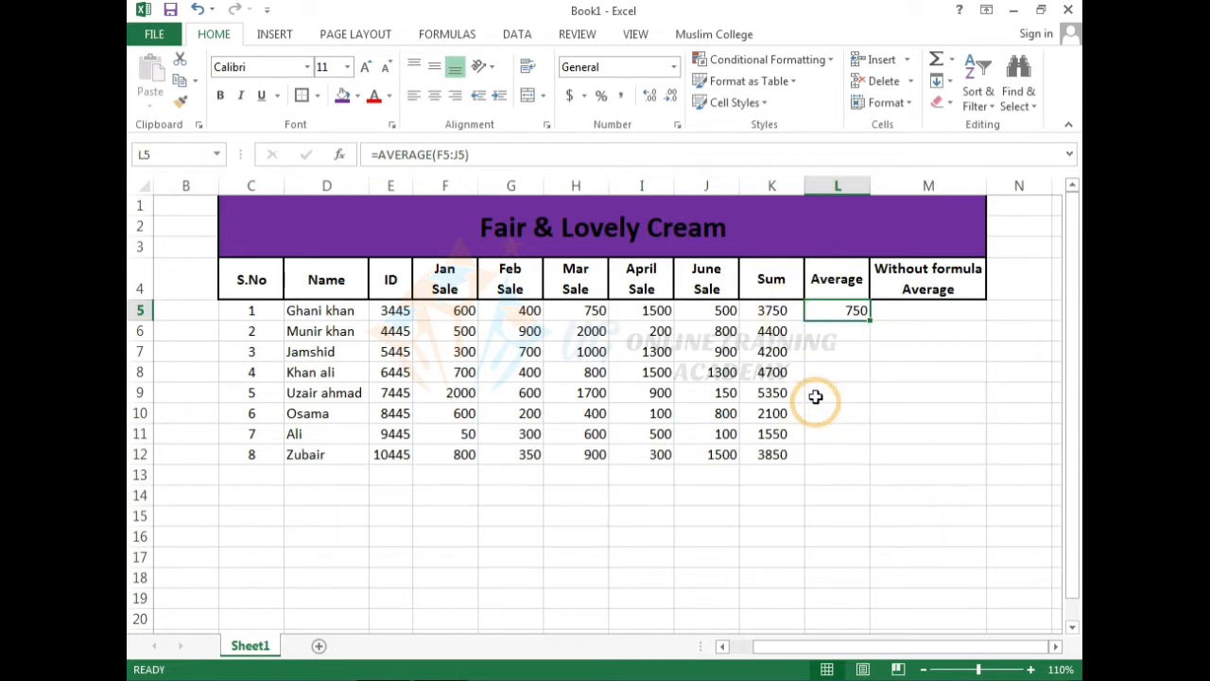
{"action": "left_click", "coordinate": [843, 352]}
{"action": "left_click", "coordinate": [841, 309]}
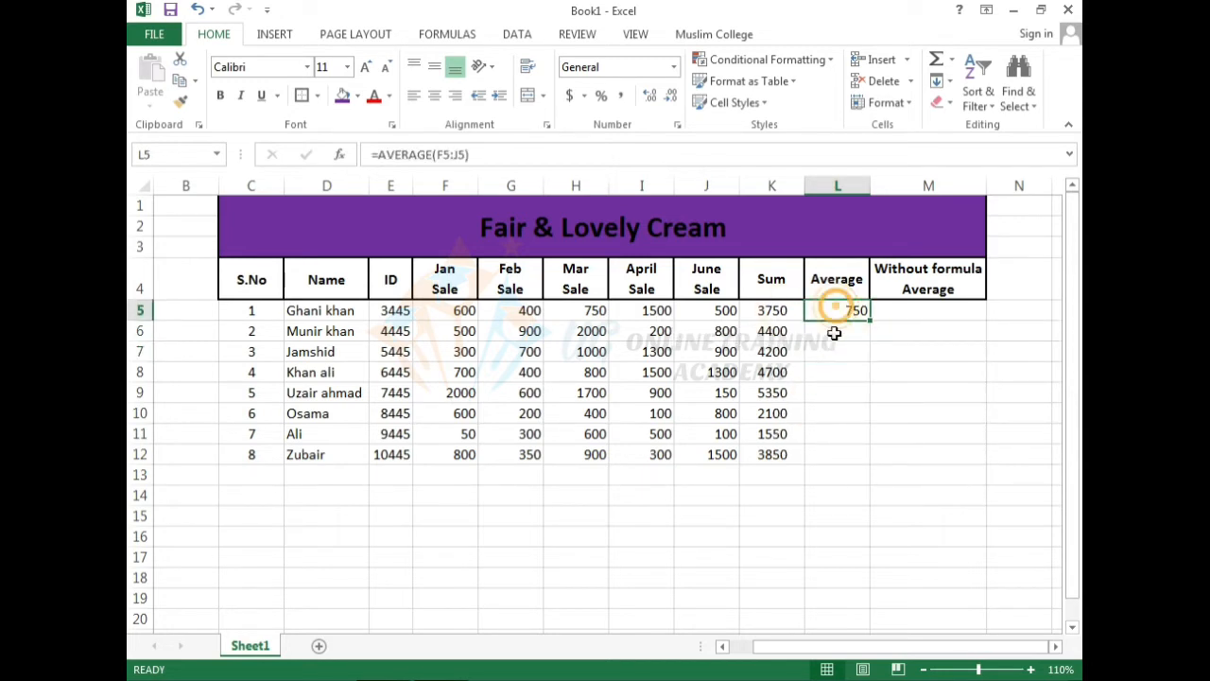
{"action": "left_click", "coordinate": [837, 330]}
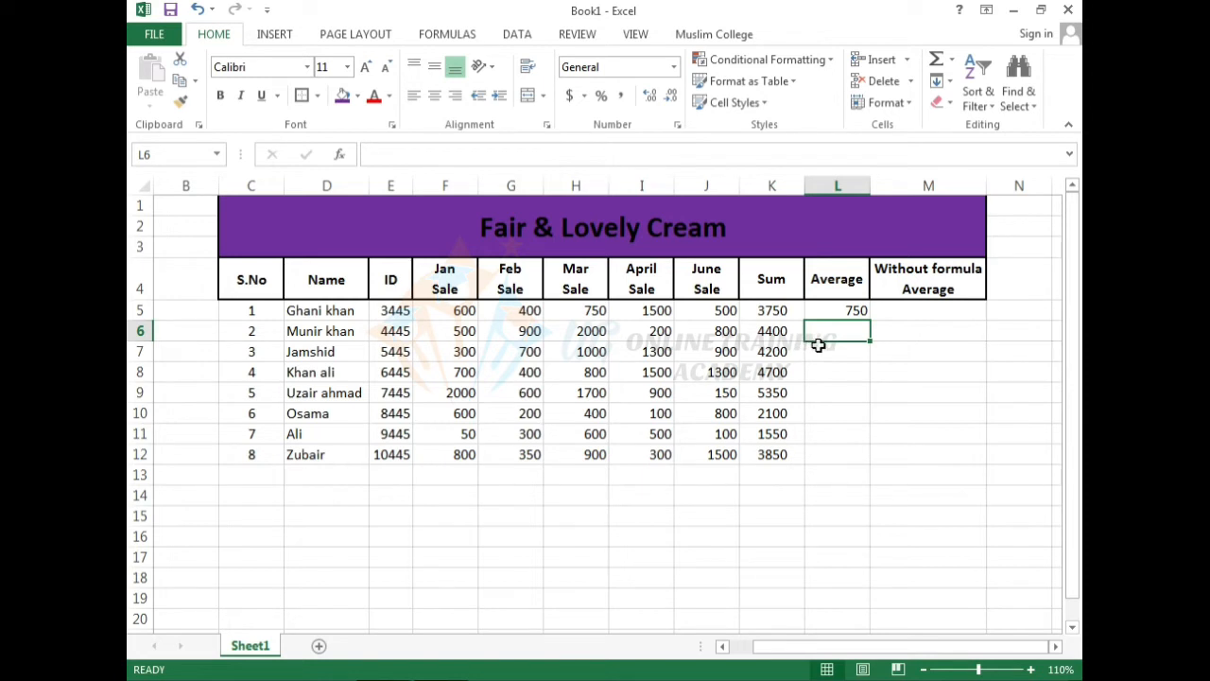
Enter =AVERAGE(F6:J6) in L6, giving 880.
{"action": "type", "text": "="}
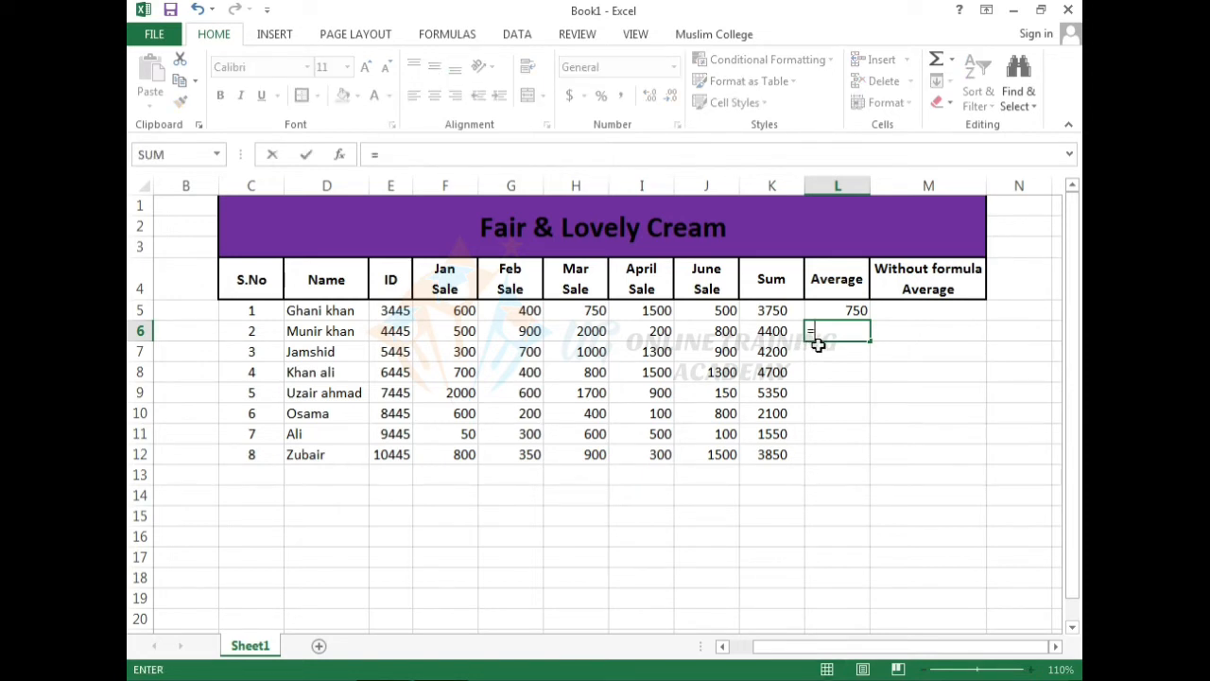
{"action": "type", "text": "average"}
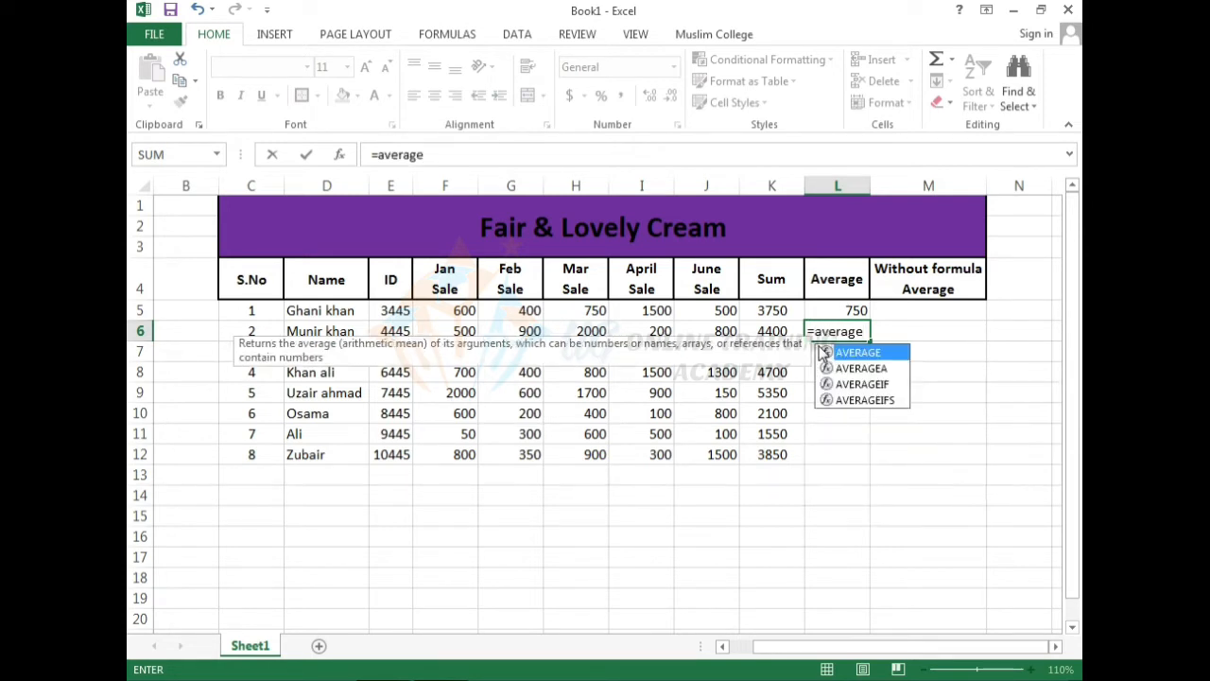
{"action": "type", "text": "("}
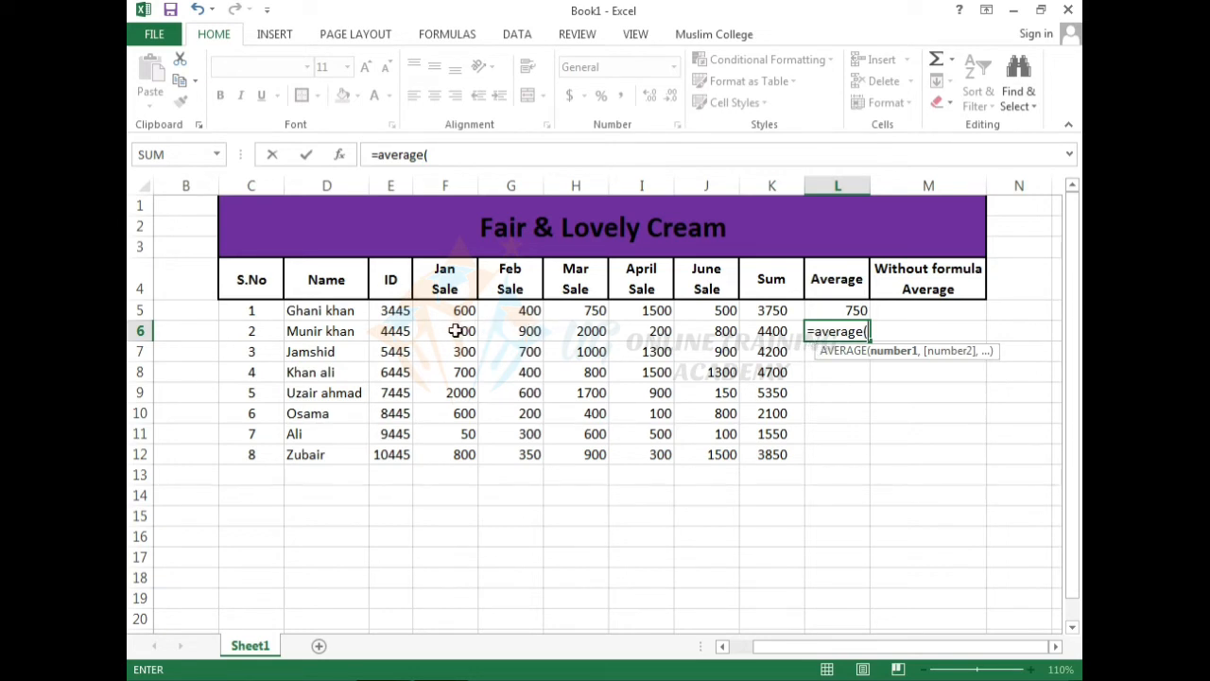
{"action": "left_click_drag", "start_coordinate": [459, 330], "coordinate": [726, 333]}
{"action": "type", "text": ")"}
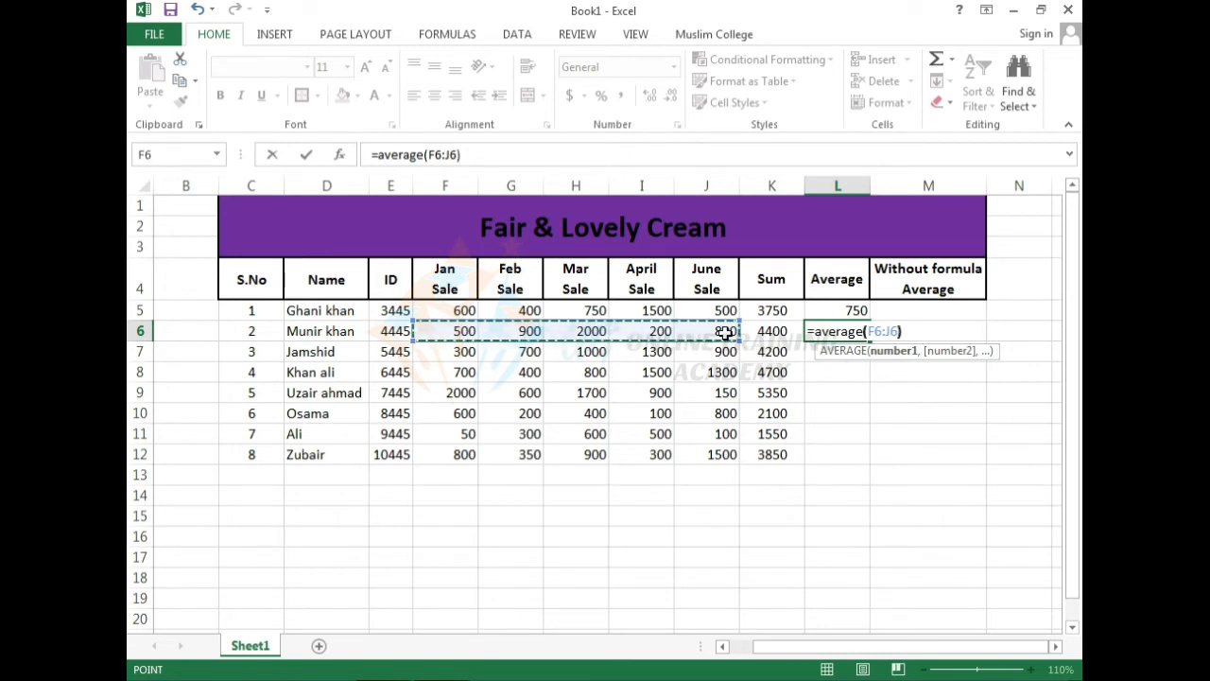
{"action": "key", "text": "Return"}
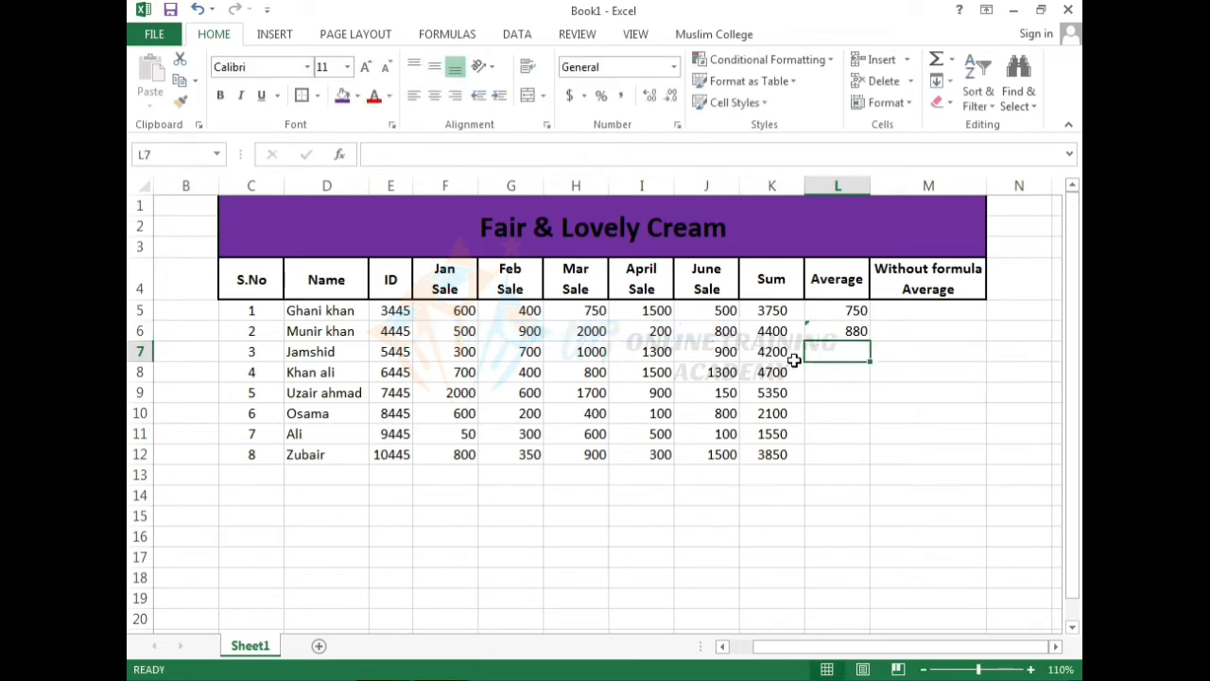
Fill the average down to L12 and ignore the adjacent-cells error warning.
{"action": "left_click", "coordinate": [833, 330]}
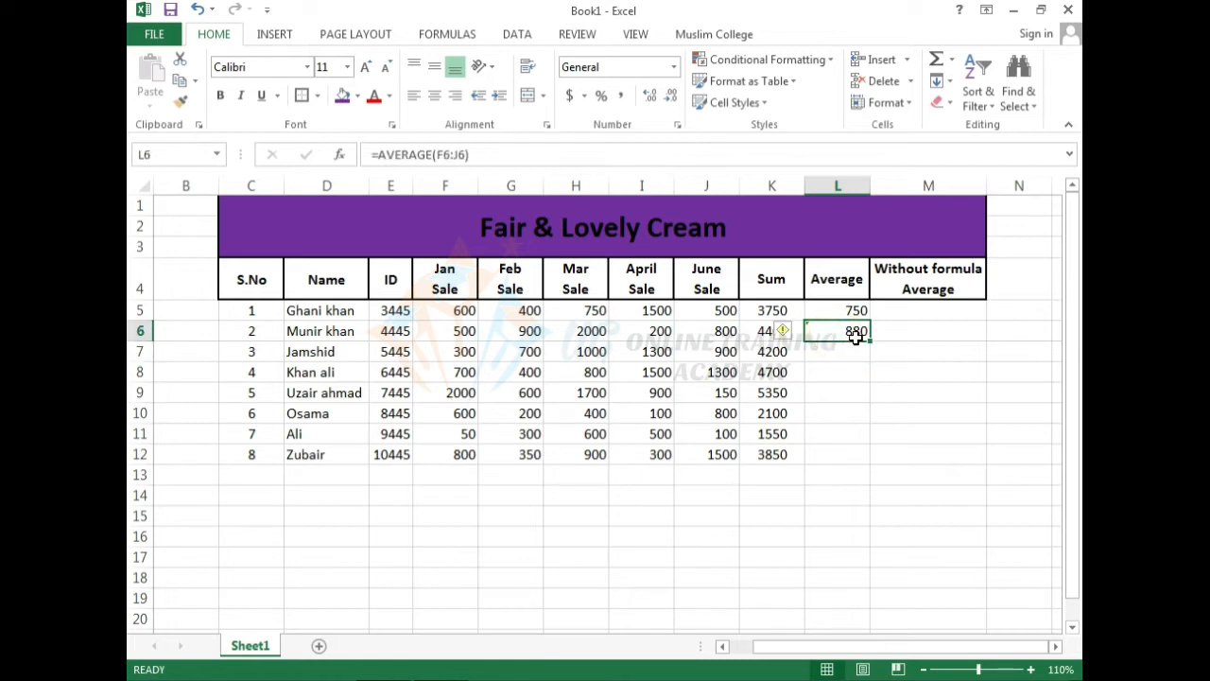
{"action": "left_click_drag", "start_coordinate": [869, 343], "coordinate": [875, 467]}
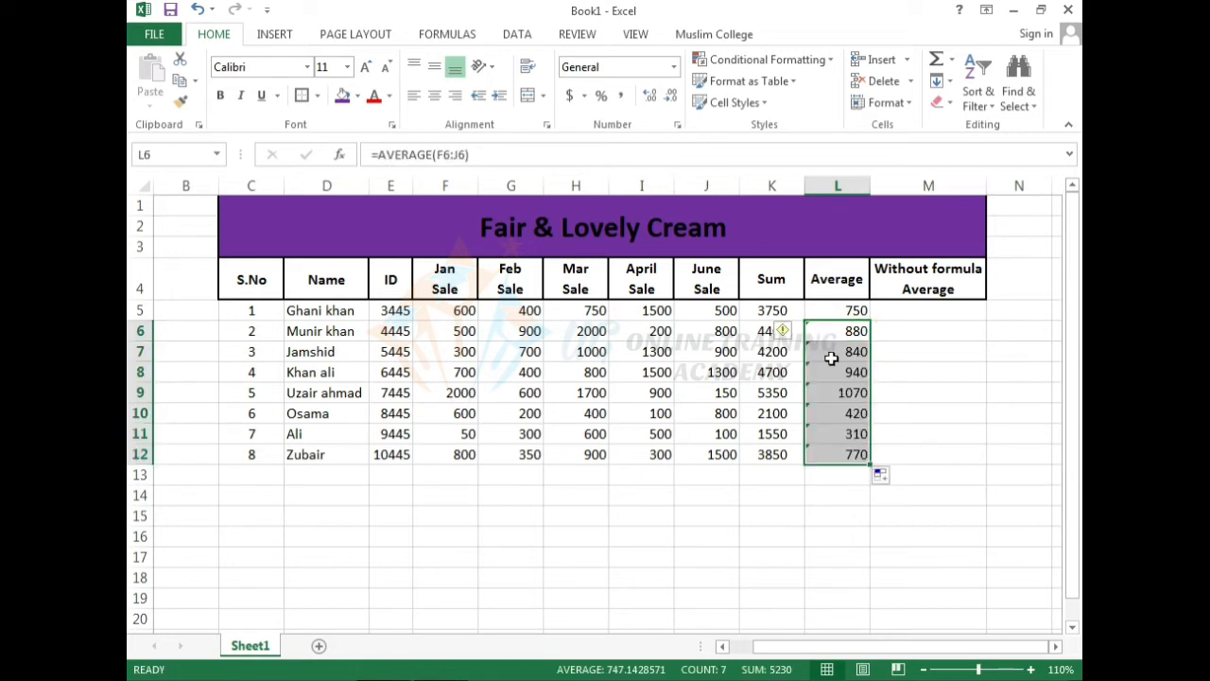
{"action": "left_click", "coordinate": [784, 331]}
{"action": "left_click", "coordinate": [818, 424]}
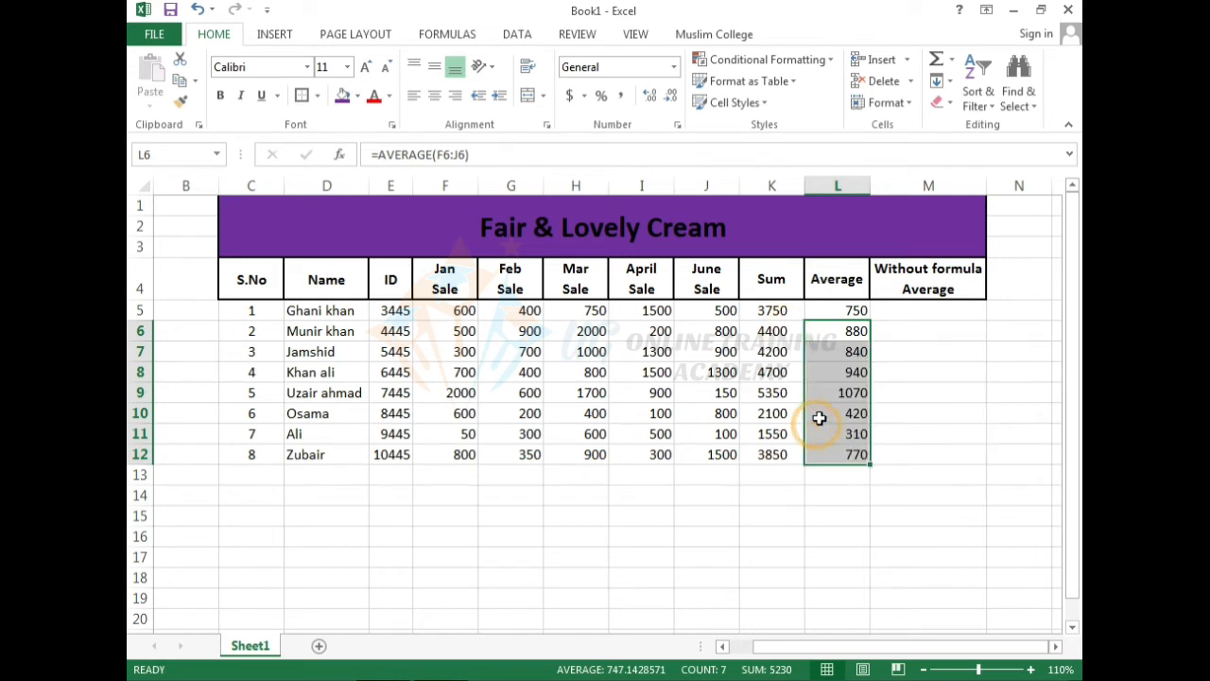
{"action": "left_click", "coordinate": [891, 390]}
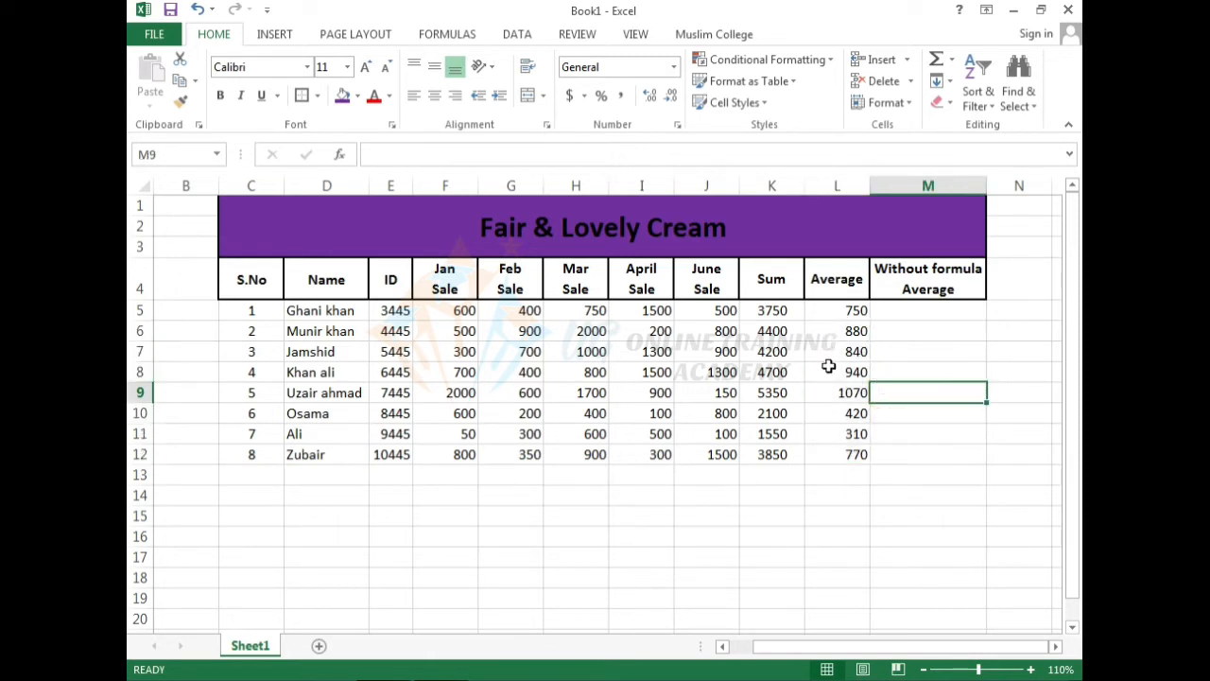
Centre the Average values in L5:L12.
{"action": "left_click_drag", "start_coordinate": [837, 310], "coordinate": [824, 455]}
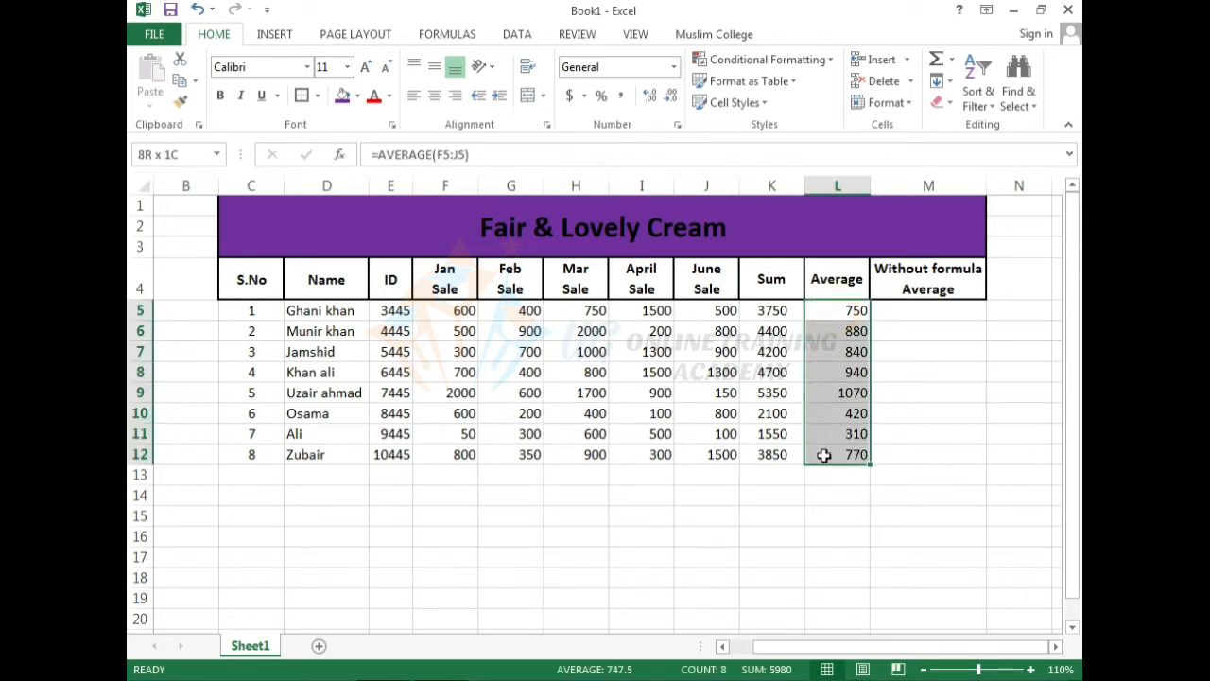
{"action": "left_click", "coordinate": [434, 94]}
{"action": "left_click", "coordinate": [927, 369]}
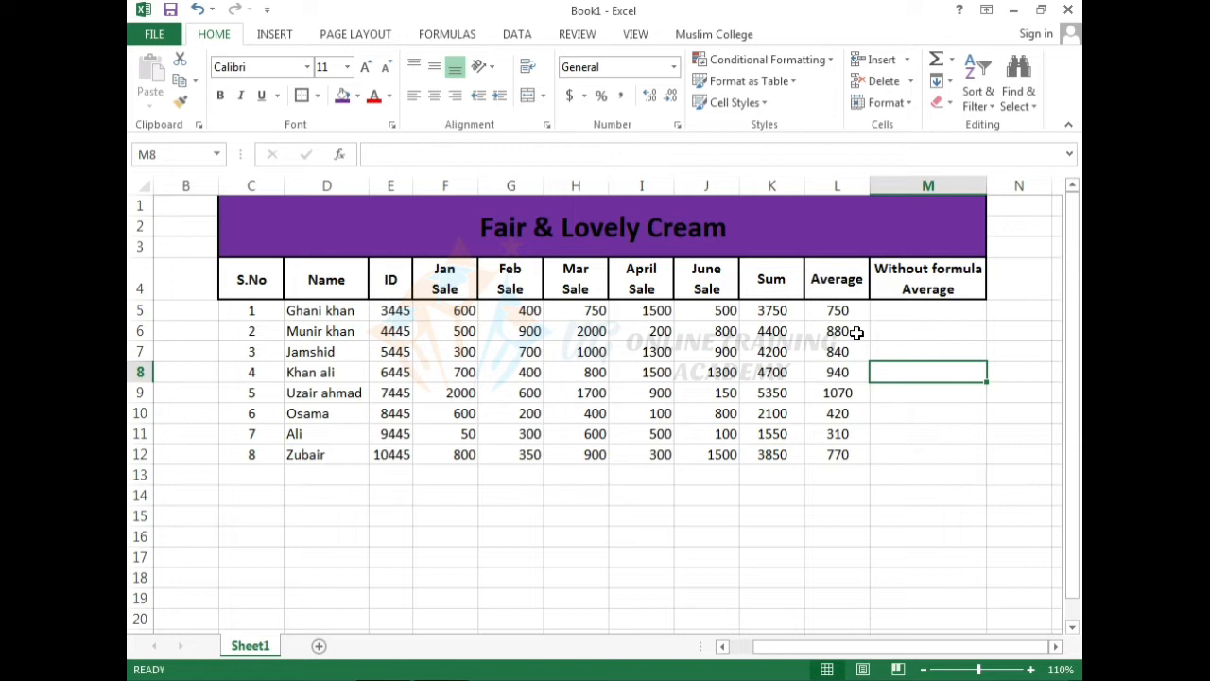
Select the Without formula Average column M4:M12, then pick M5.
{"action": "left_click", "coordinate": [924, 329]}
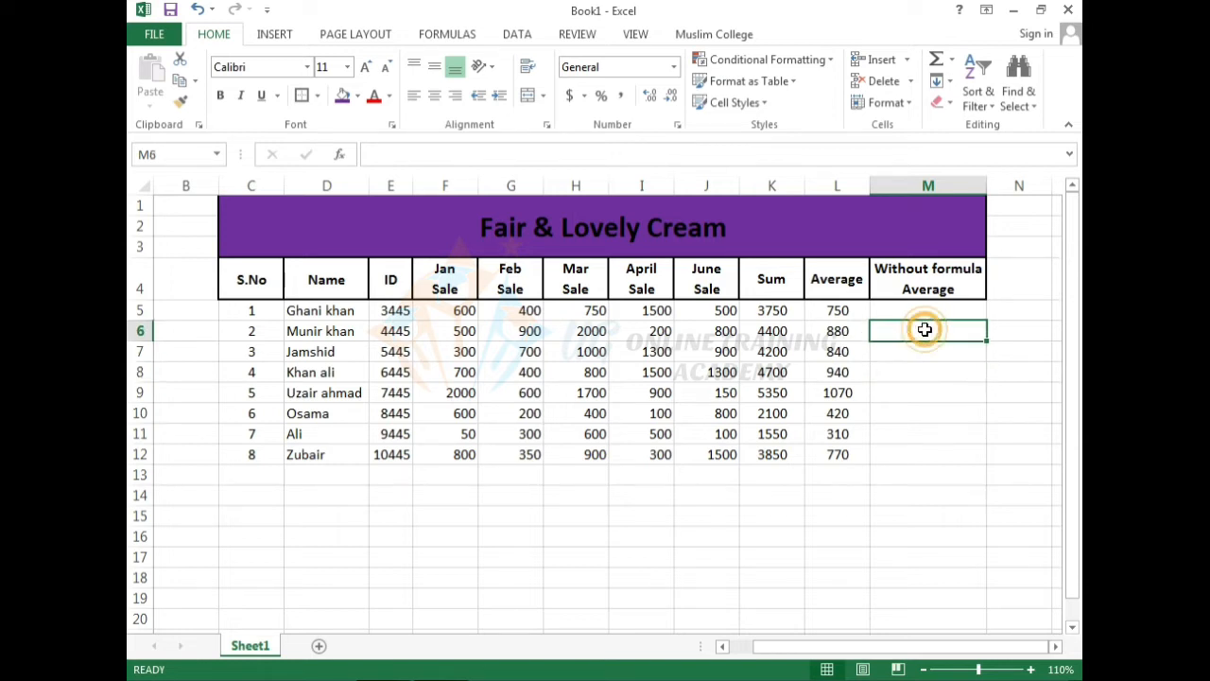
{"action": "left_click_drag", "start_coordinate": [916, 277], "coordinate": [932, 456]}
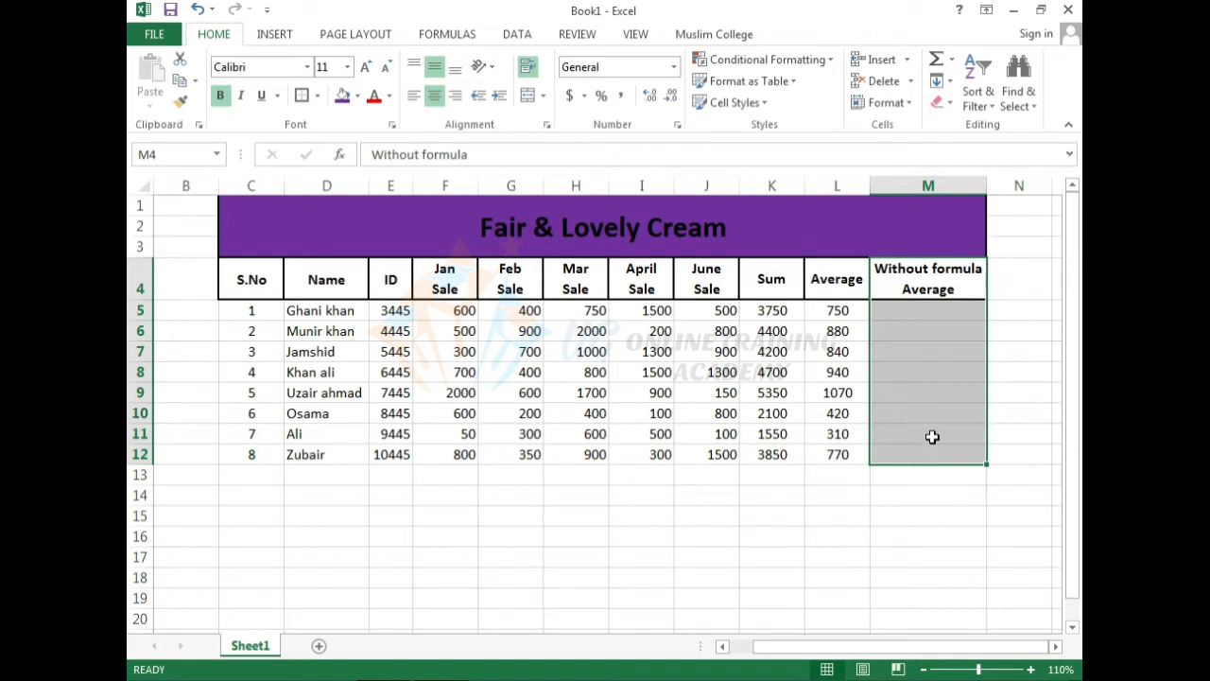
{"action": "left_click", "coordinate": [920, 397]}
{"action": "left_click", "coordinate": [934, 313]}
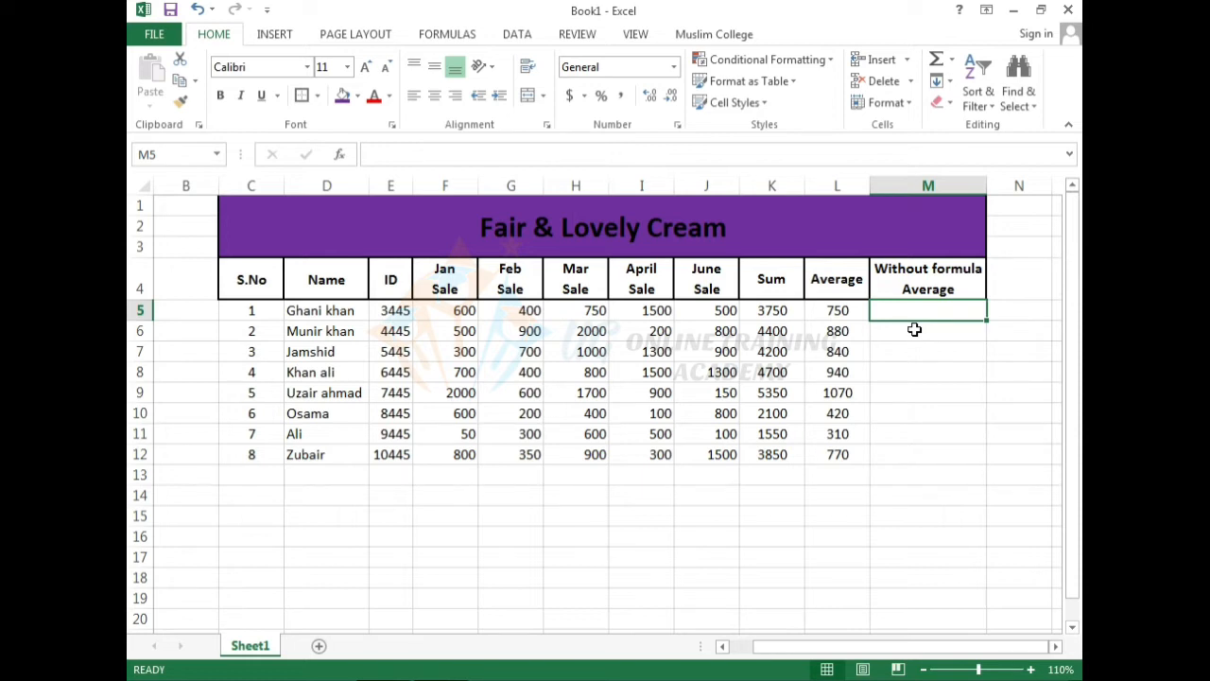
Enter =K5/5 in M5 to get the manual average 750.
{"action": "type", "text": "="}
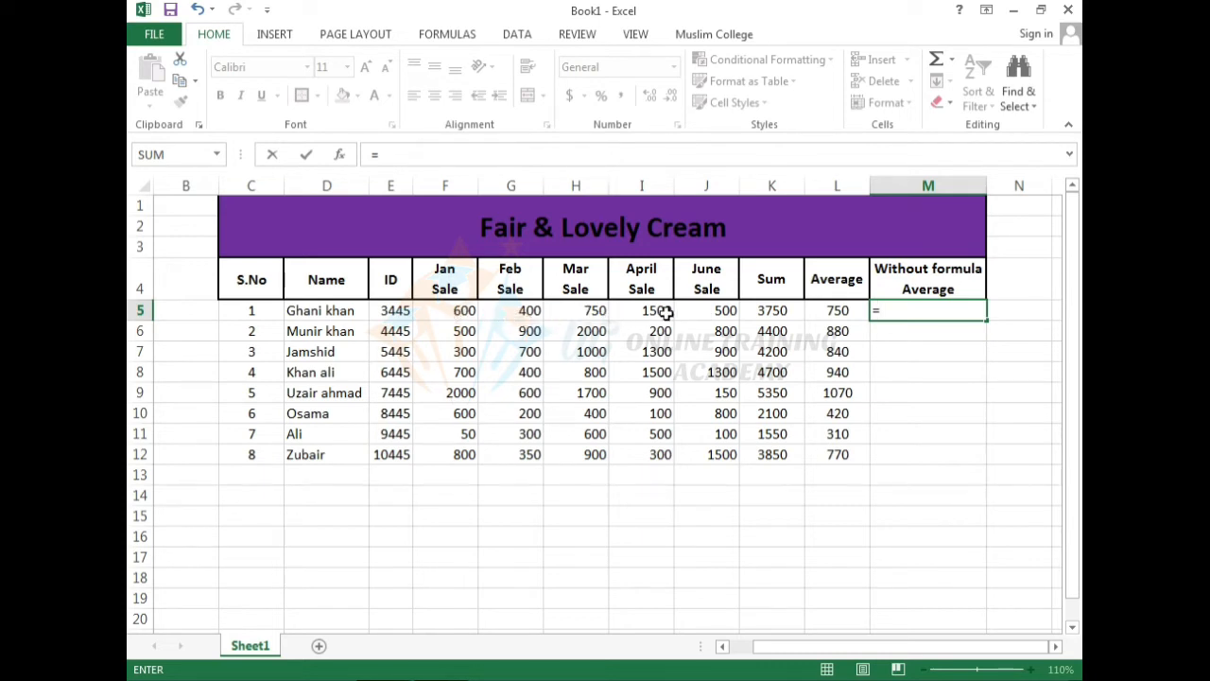
{"action": "left_click", "coordinate": [788, 313]}
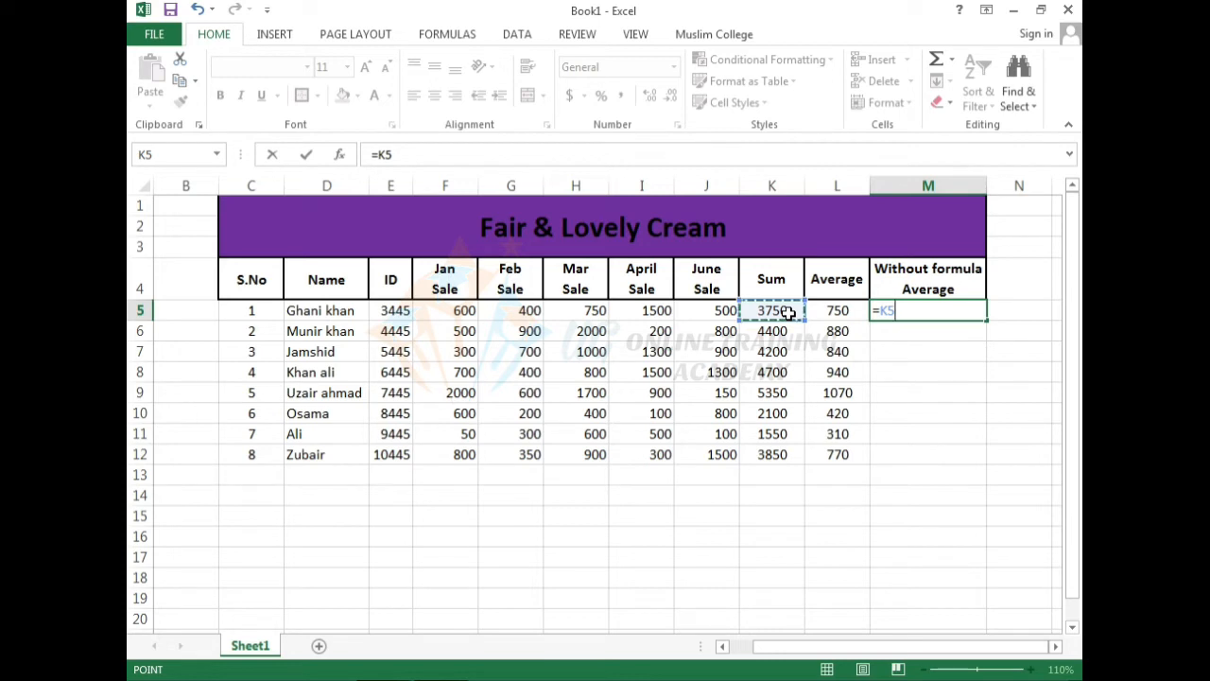
{"action": "type", "text": "/5"}
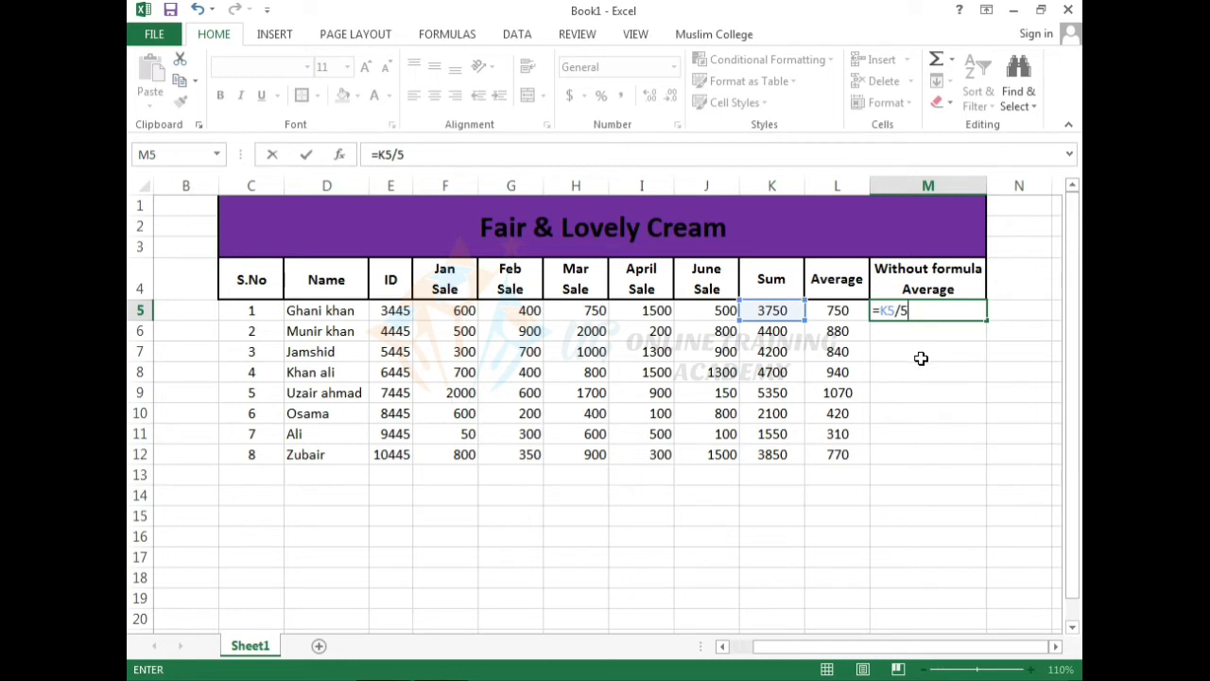
{"action": "key", "text": "Return"}
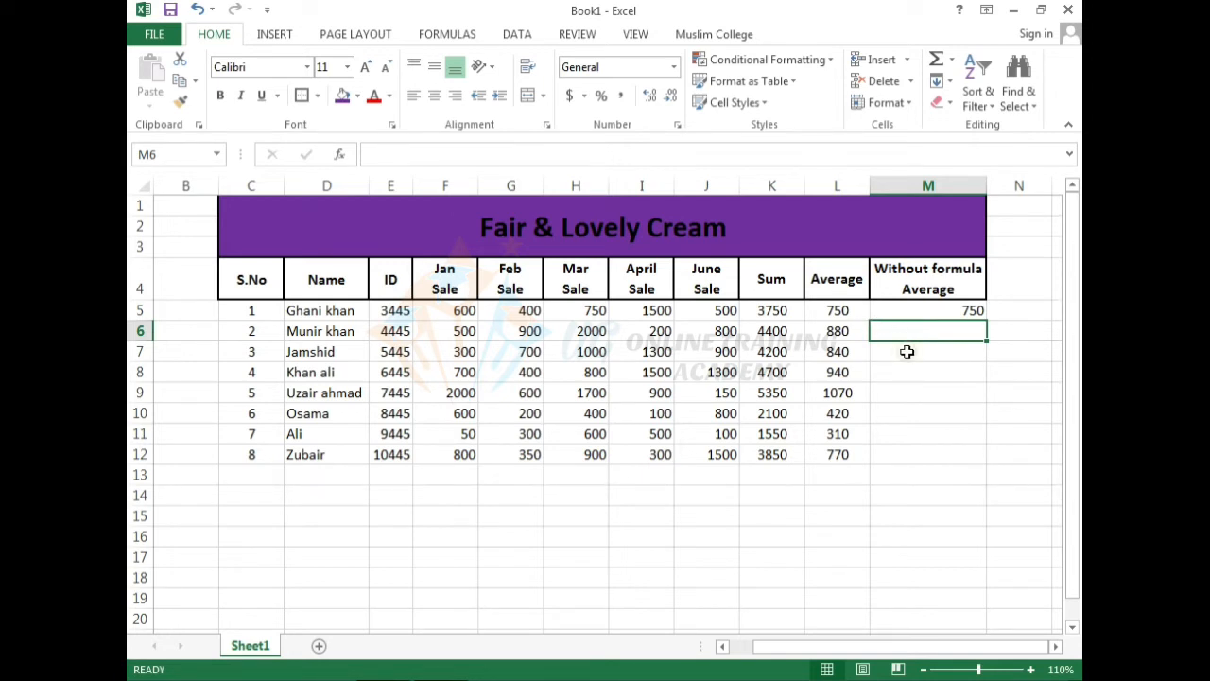
After comparing the L5 and M5 formulas, enter =K6/5 in M6, showing 880.
{"action": "left_click", "coordinate": [850, 309]}
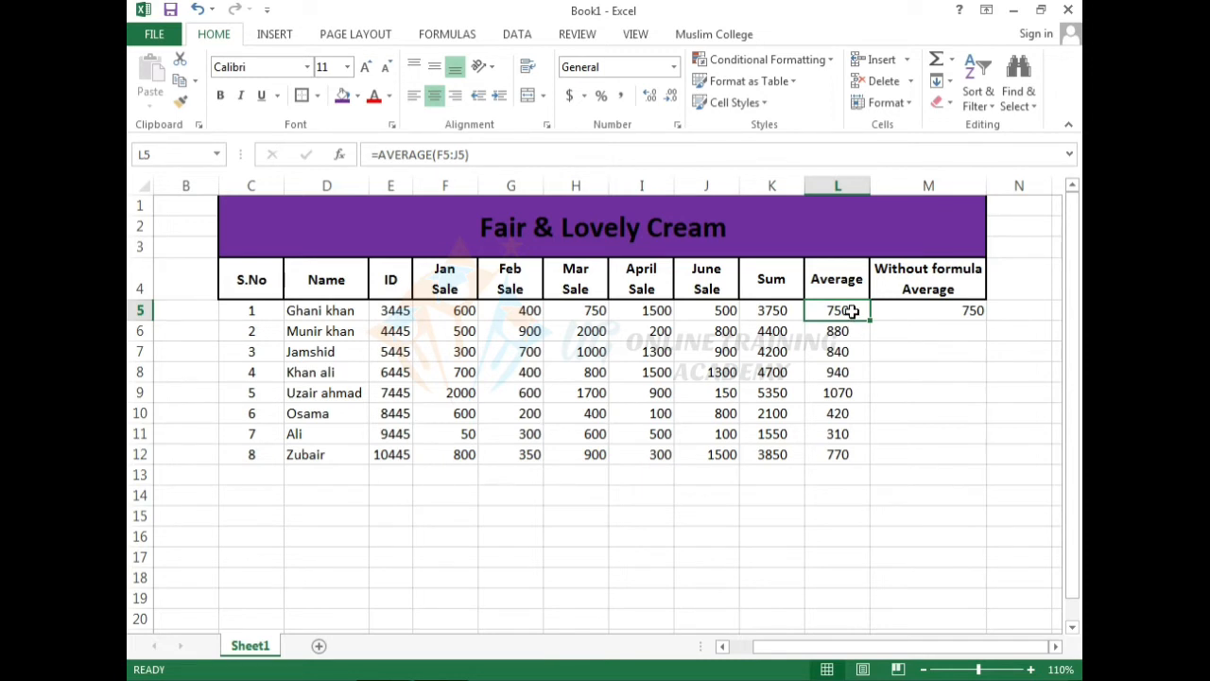
{"action": "left_click", "coordinate": [936, 312]}
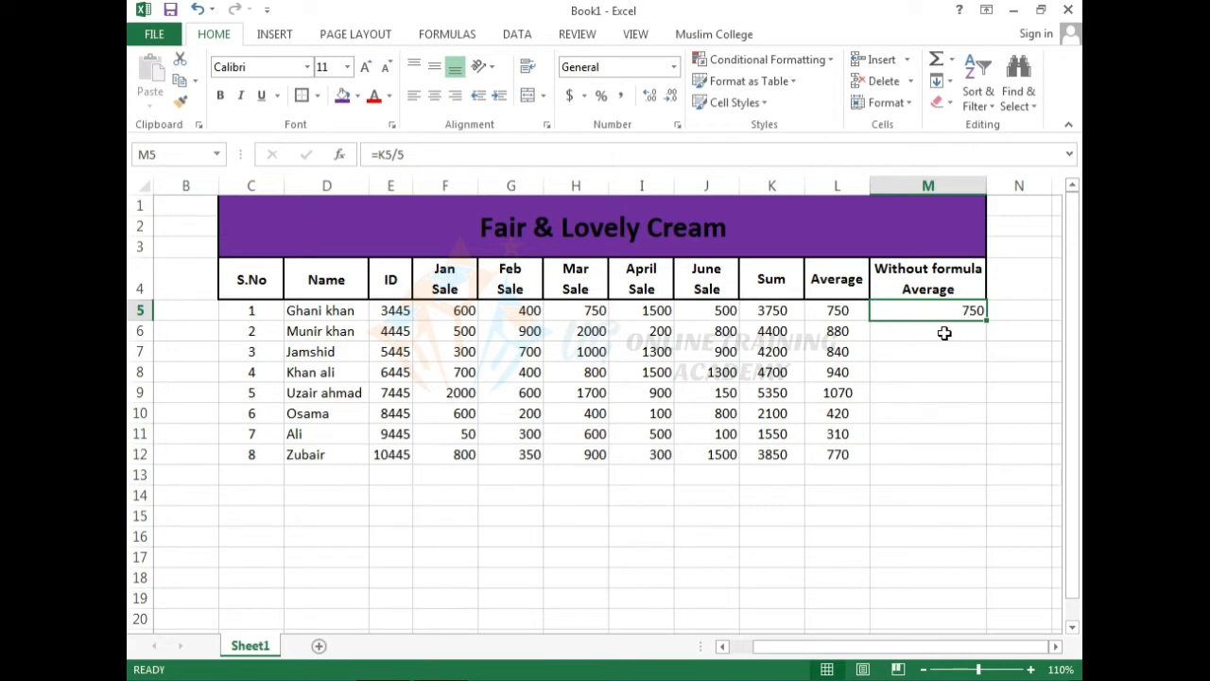
{"action": "left_click", "coordinate": [942, 332]}
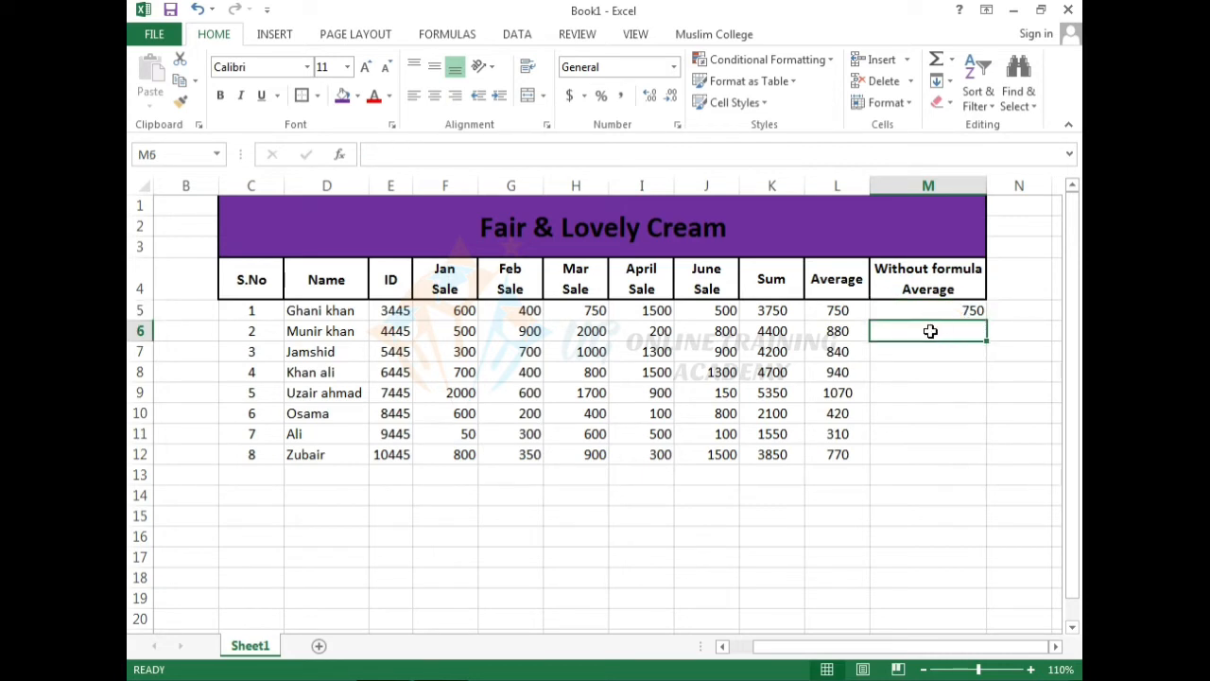
{"action": "type", "text": "="}
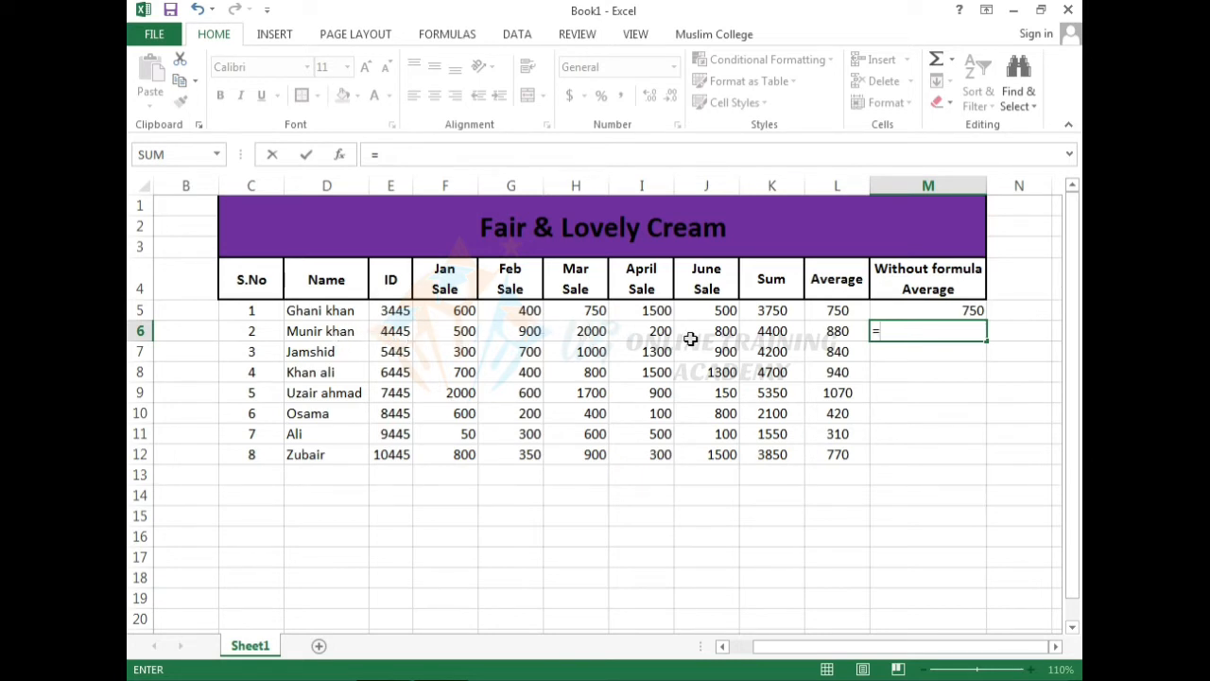
{"action": "left_click", "coordinate": [790, 332]}
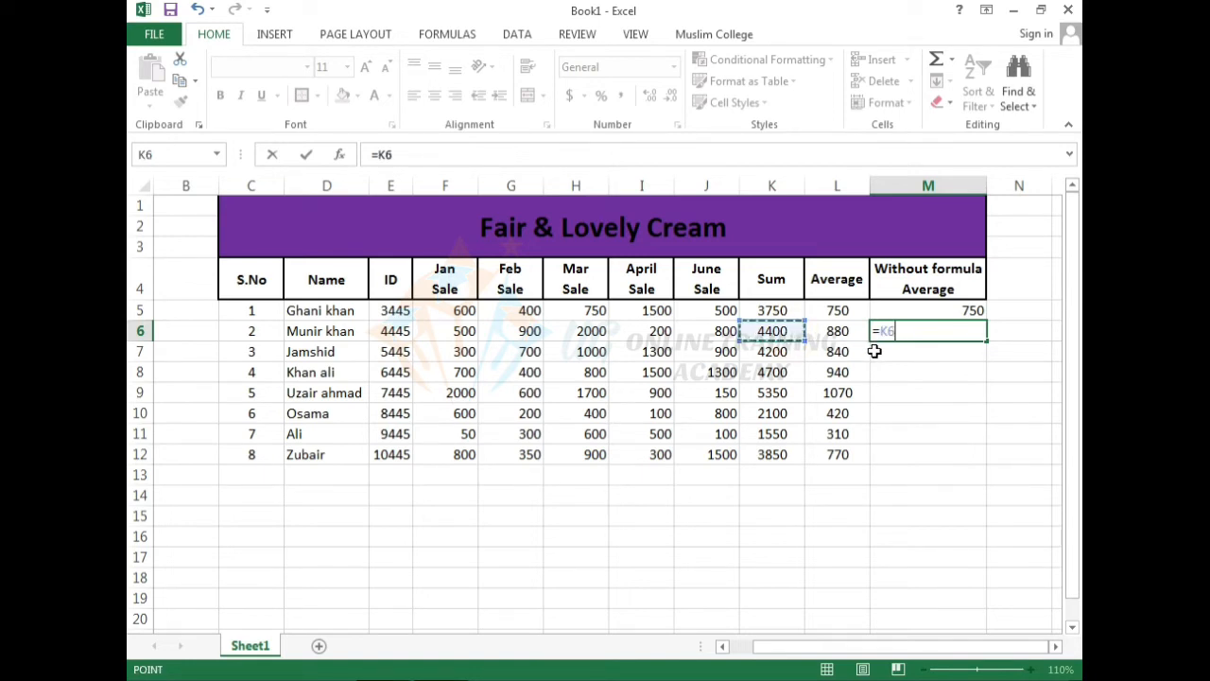
{"action": "type", "text": "/5"}
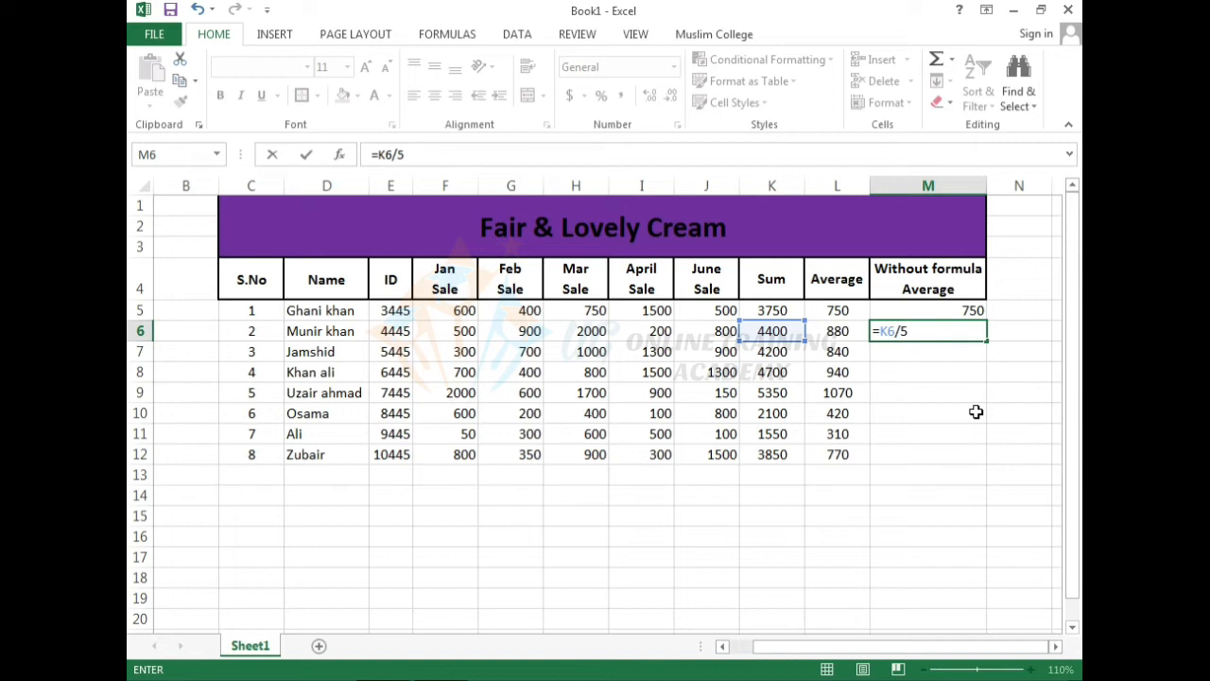
{"action": "key", "text": "Return"}
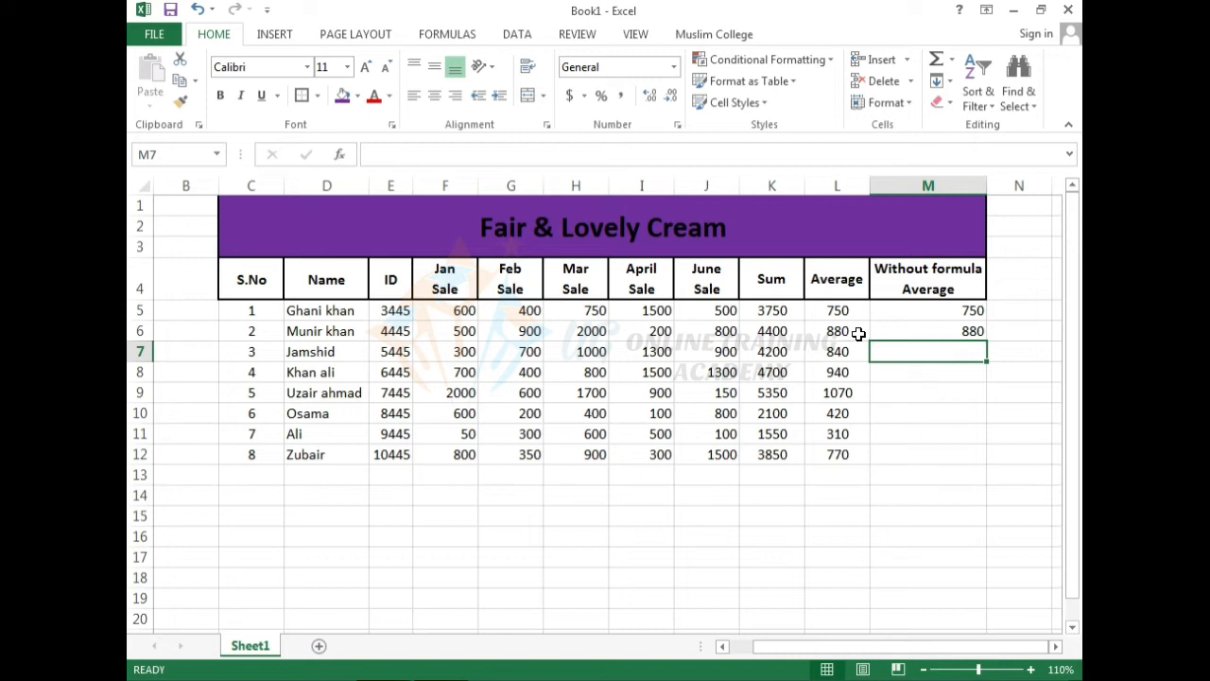
Fill M6's formula down to M12 and centre the values in M5:M12.
{"action": "left_click", "coordinate": [932, 331]}
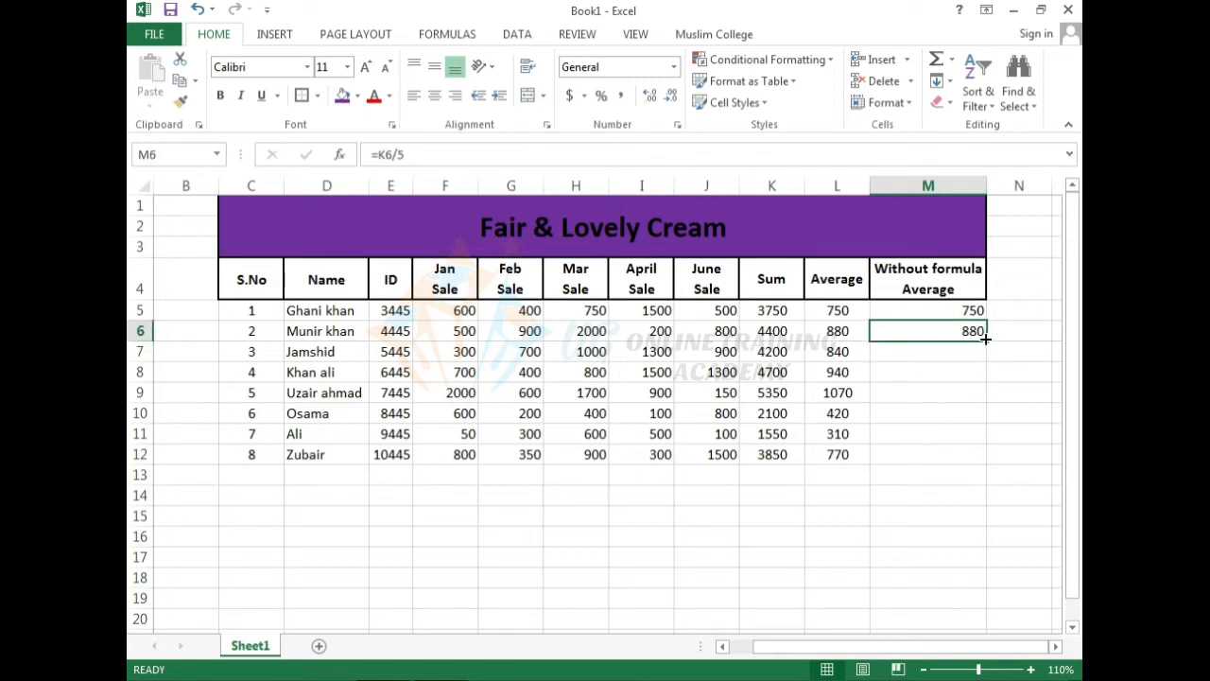
{"action": "left_click_drag", "start_coordinate": [986, 341], "coordinate": [995, 474]}
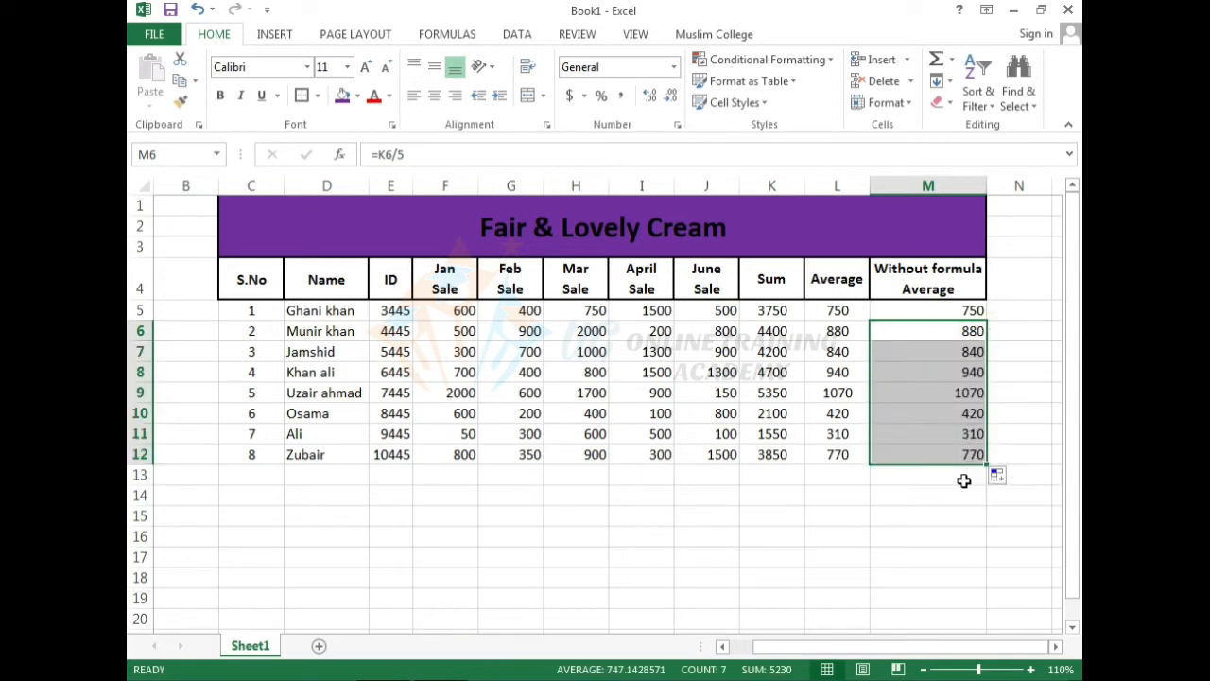
{"action": "left_click", "coordinate": [955, 484]}
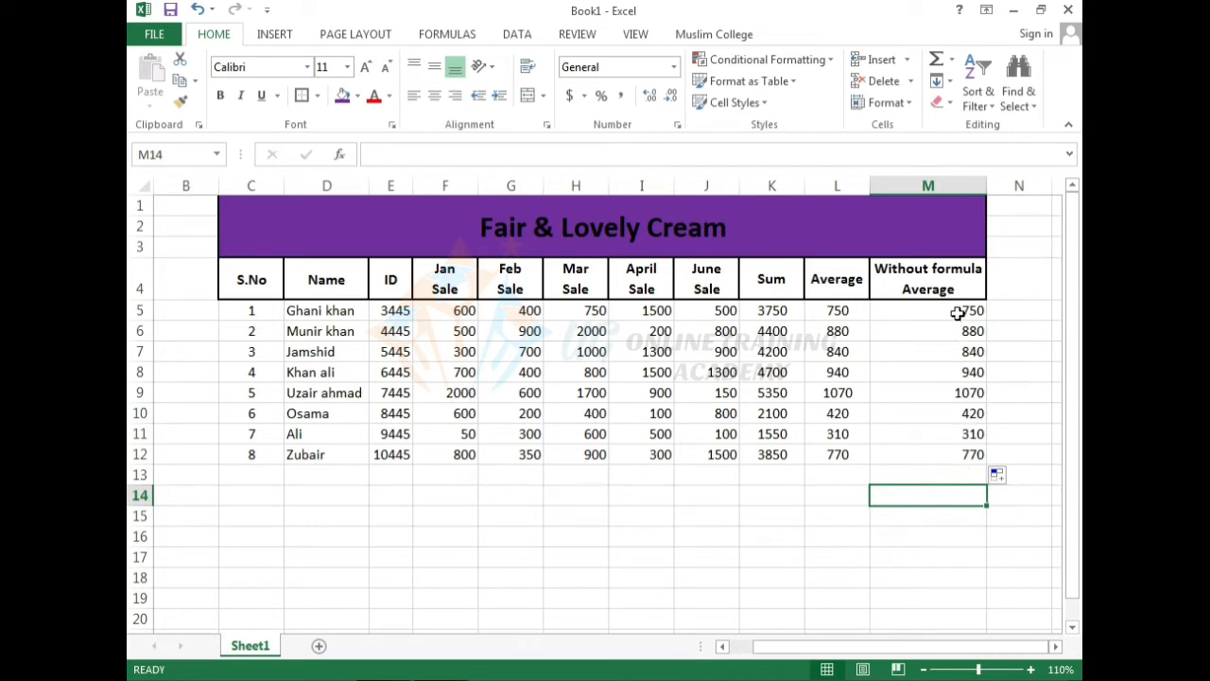
{"action": "left_click_drag", "start_coordinate": [958, 313], "coordinate": [948, 457]}
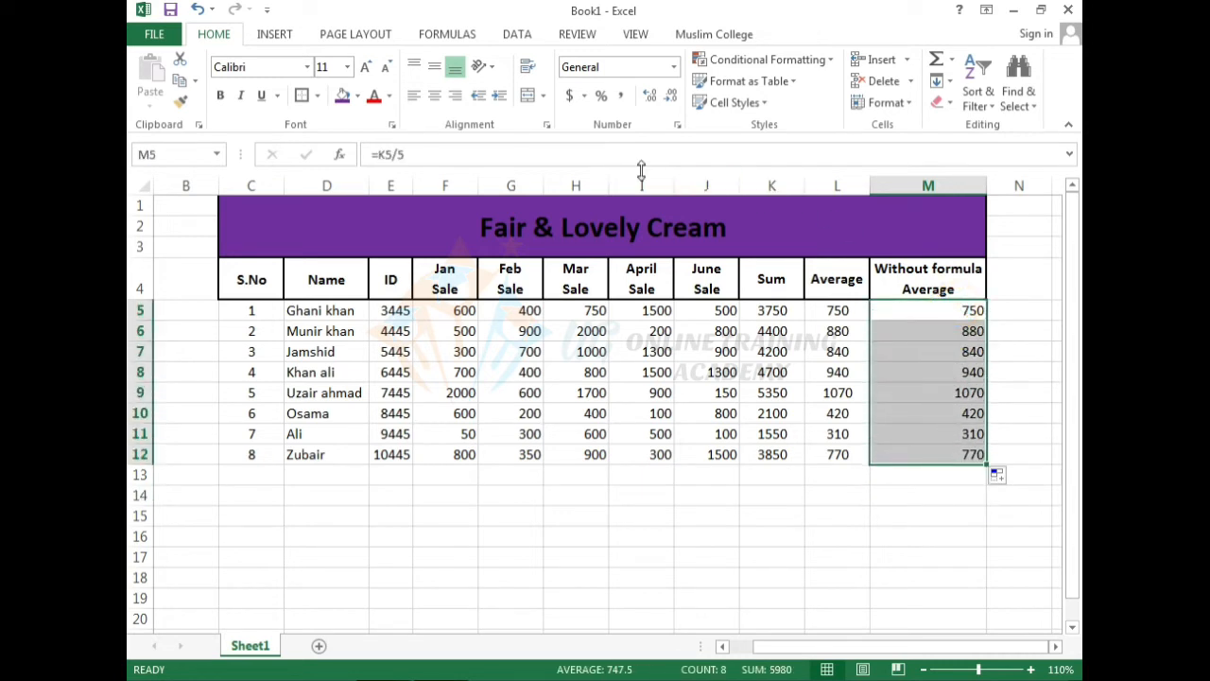
{"action": "left_click", "coordinate": [434, 99]}
{"action": "left_click", "coordinate": [797, 531]}
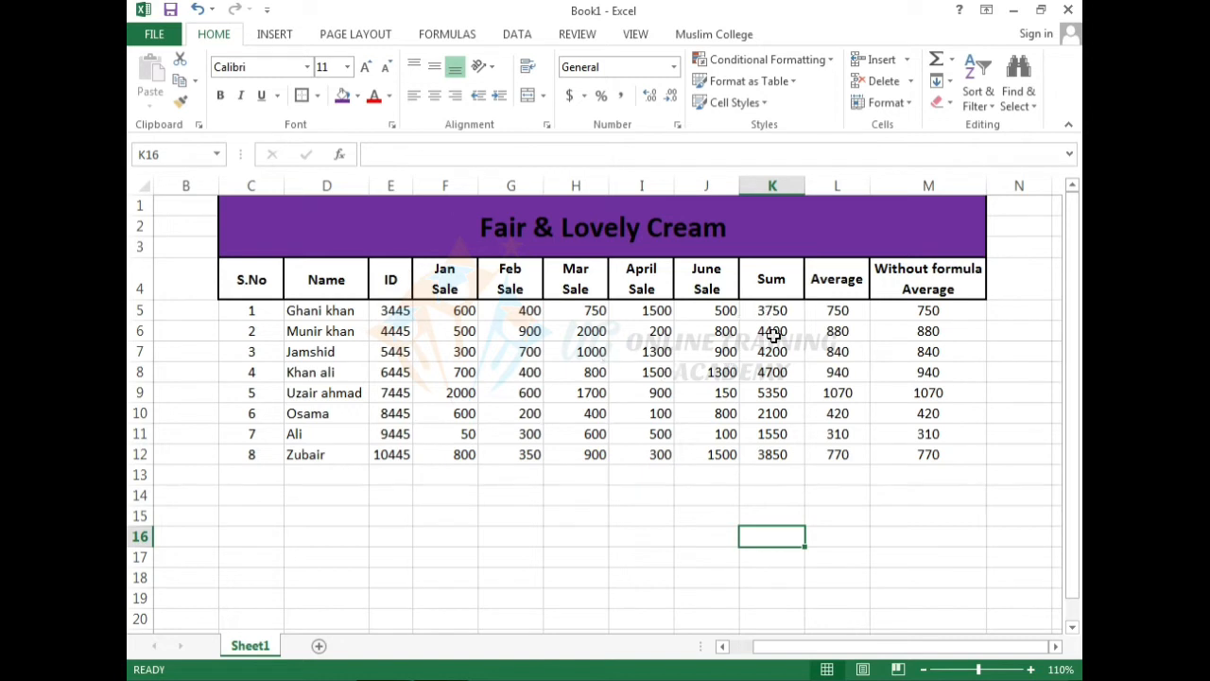
Merge C13:E13 and give it a thick box border and bold formatting.
{"action": "left_click", "coordinate": [476, 521]}
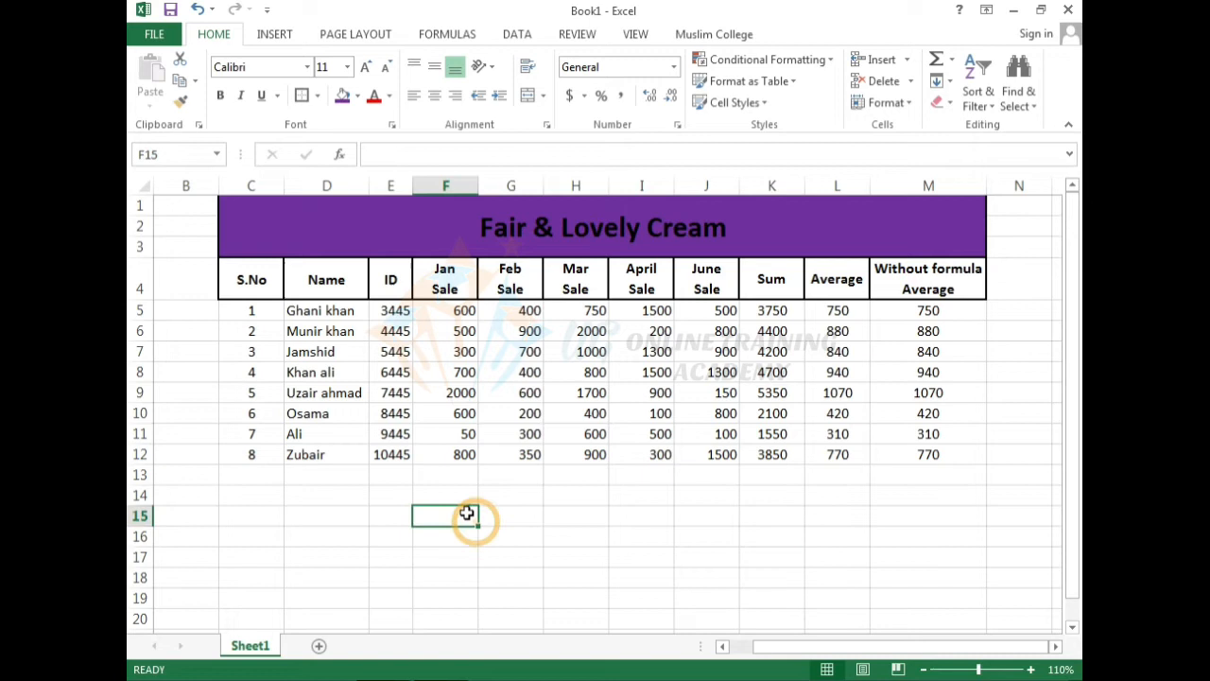
{"action": "left_click", "coordinate": [311, 477]}
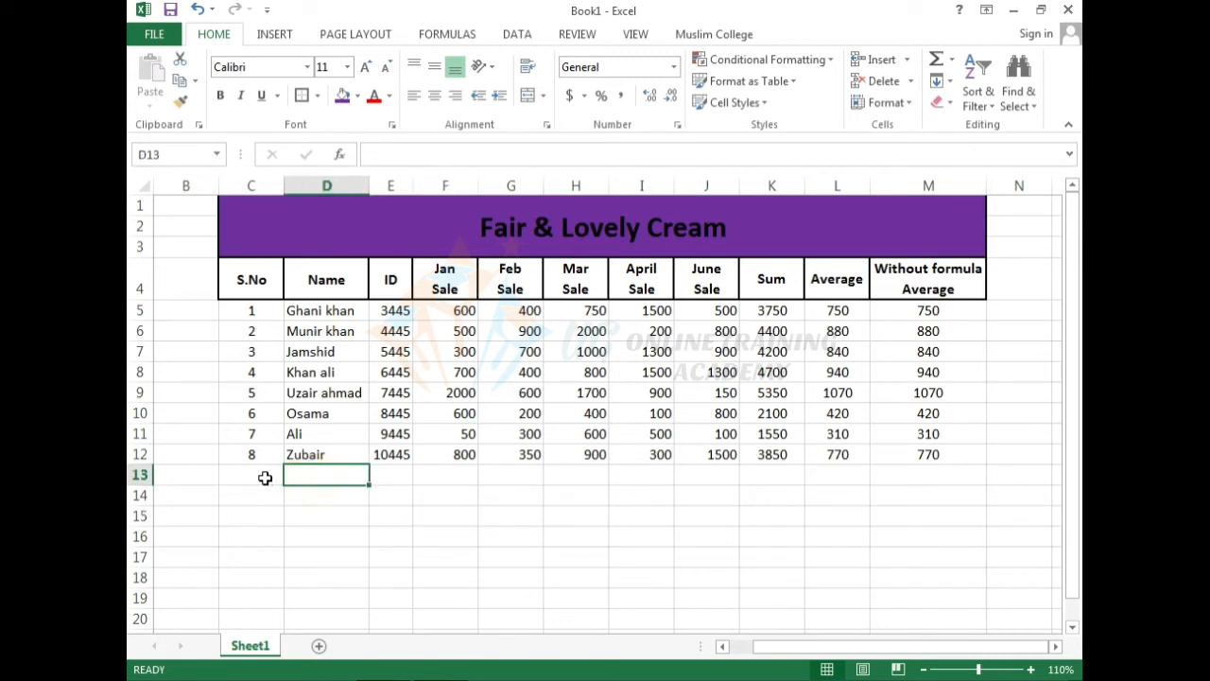
{"action": "left_click_drag", "start_coordinate": [261, 480], "coordinate": [376, 482]}
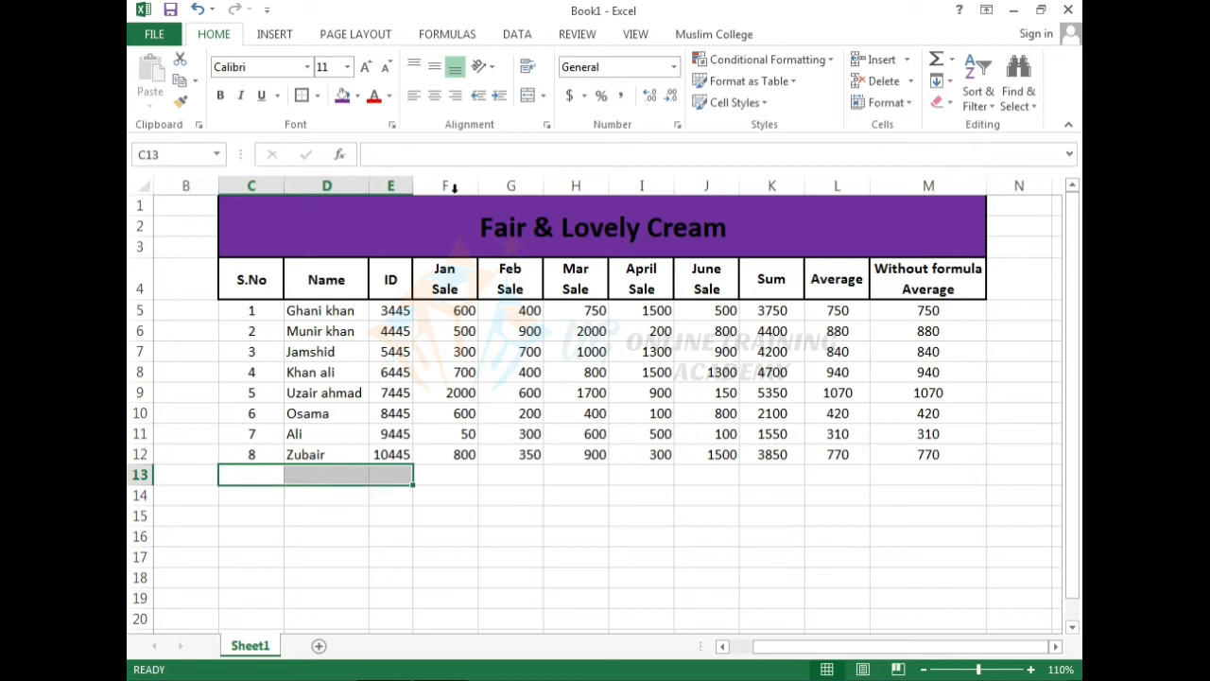
{"action": "left_click", "coordinate": [530, 98]}
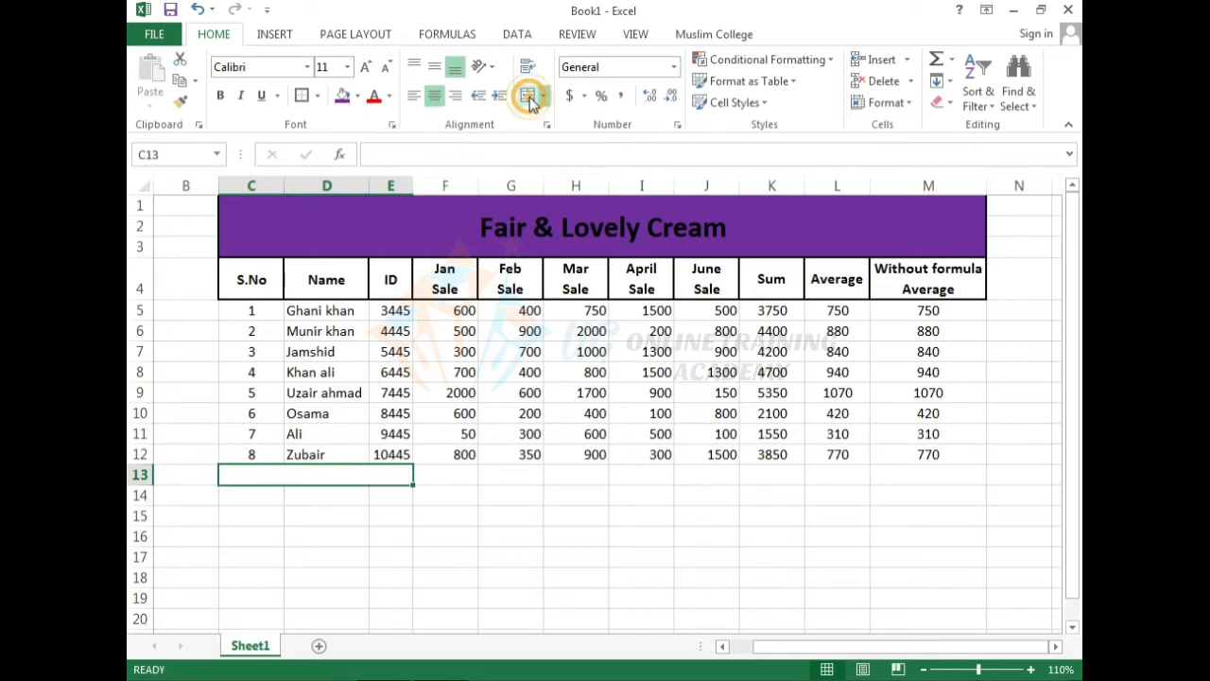
{"action": "left_click", "coordinate": [446, 554]}
{"action": "left_click", "coordinate": [365, 481]}
{"action": "left_click", "coordinate": [302, 96]}
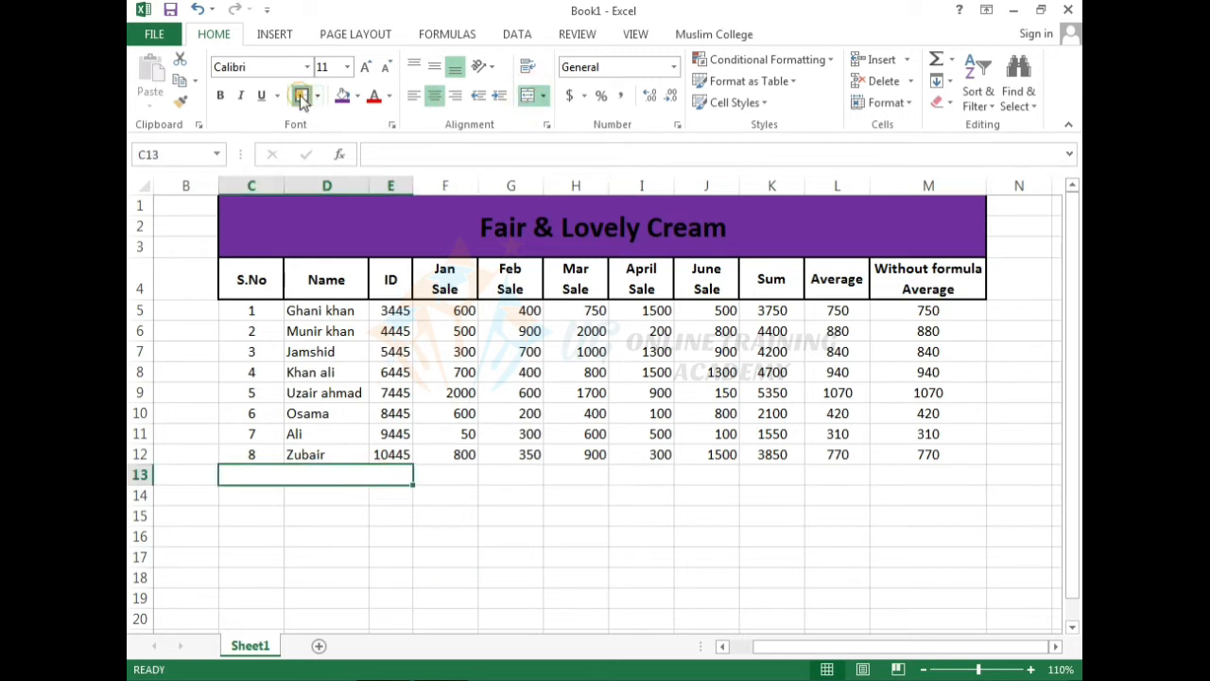
{"action": "left_click", "coordinate": [219, 94]}
{"action": "left_click", "coordinate": [473, 546]}
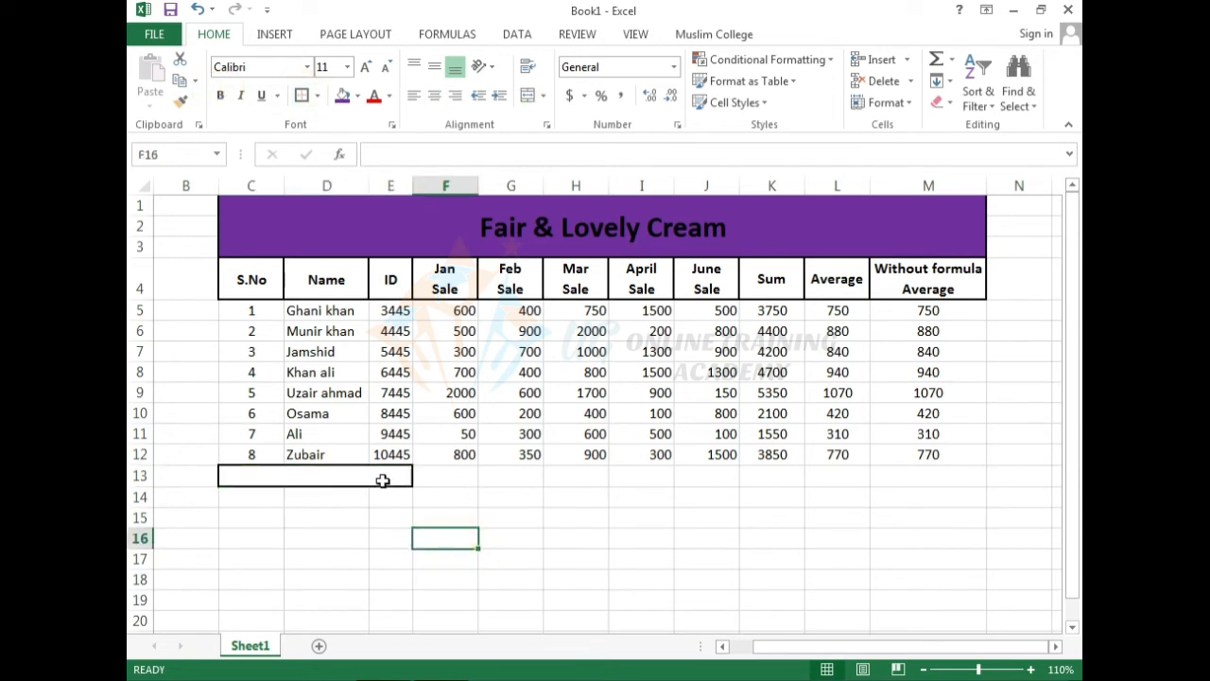
Type the label Total Sale into the merged cell.
{"action": "left_click", "coordinate": [381, 475]}
{"action": "type", "text": "T"}
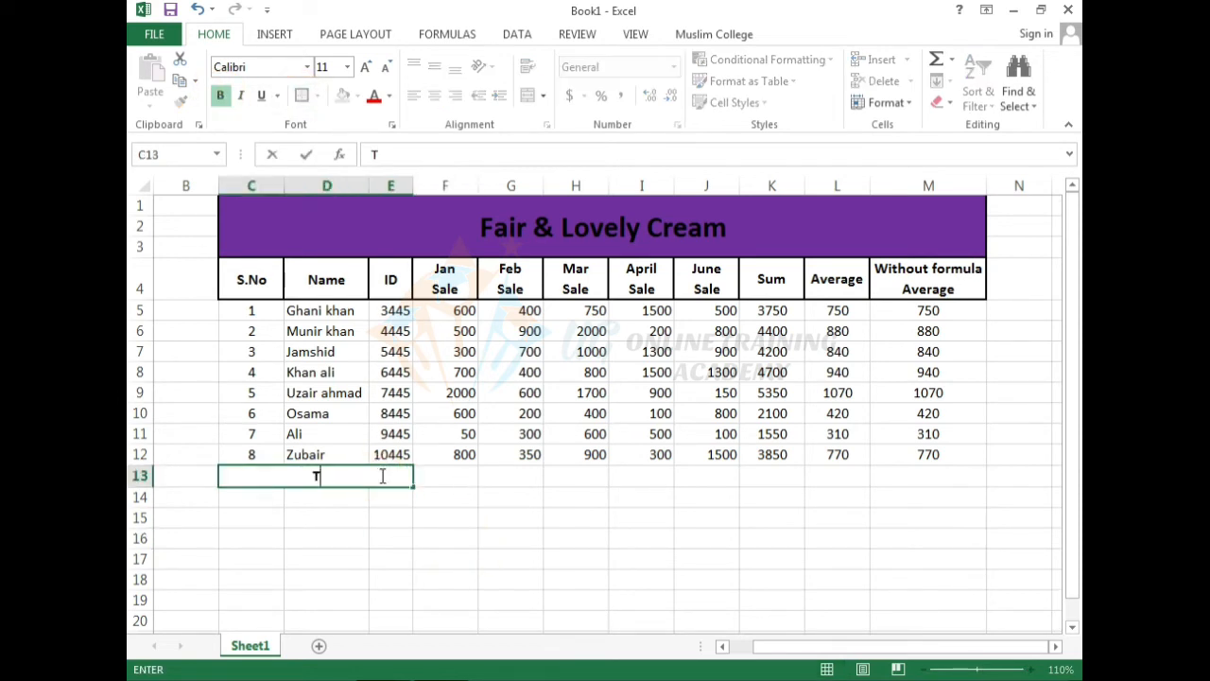
{"action": "type", "text": "otal Sal"}
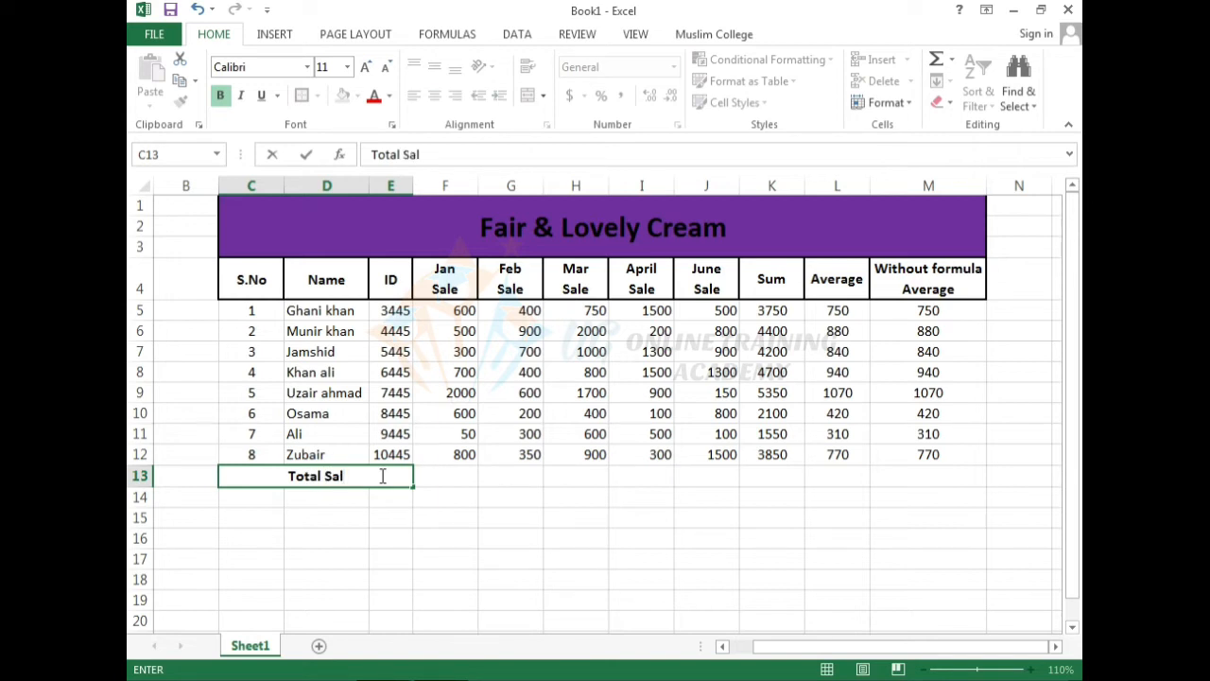
{"action": "type", "text": "e"}
{"action": "left_click", "coordinate": [376, 518]}
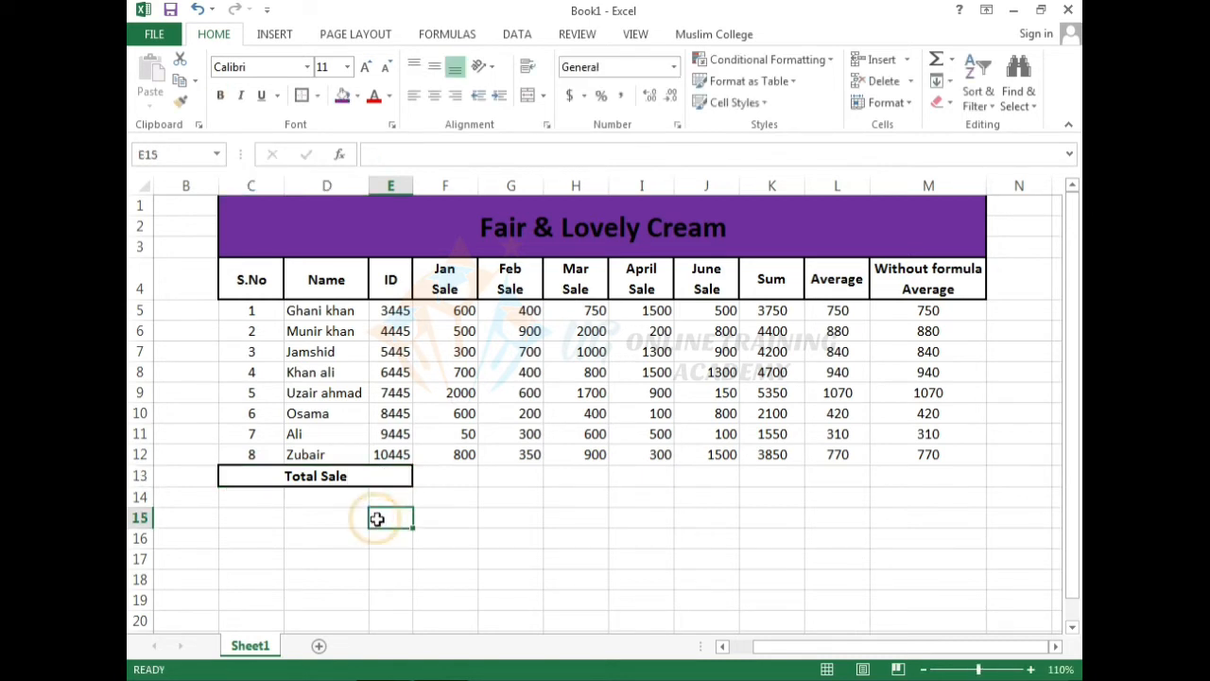
{"action": "left_click", "coordinate": [432, 480]}
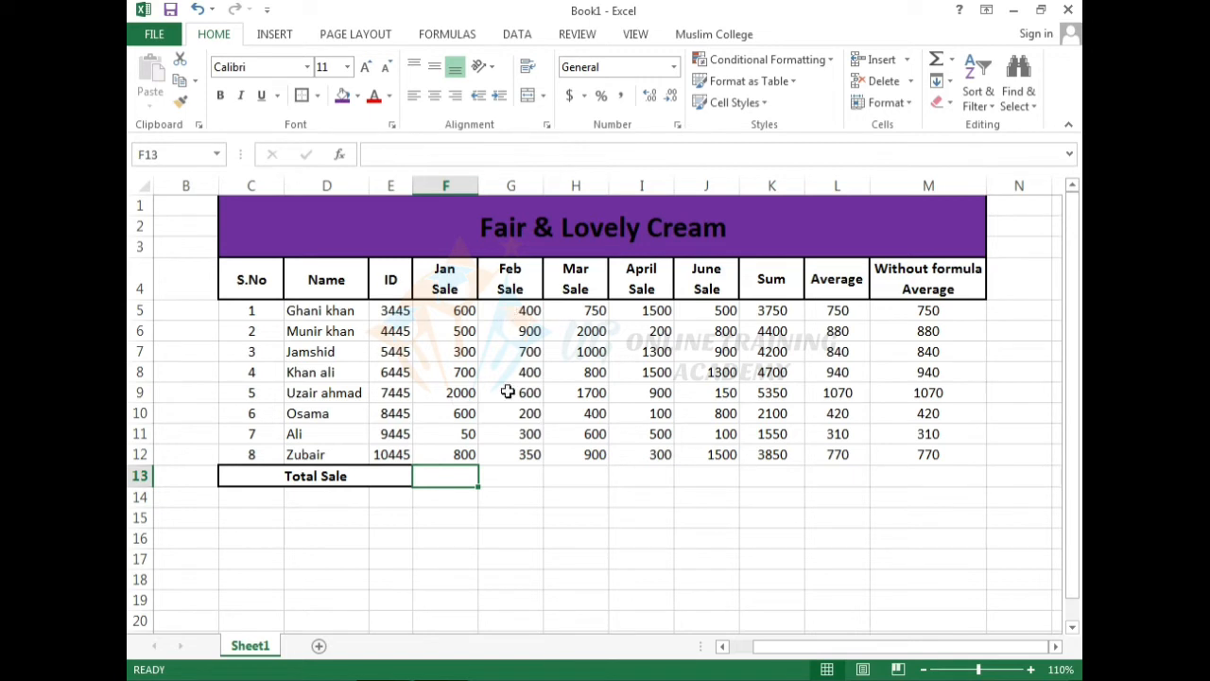
{"action": "left_click", "coordinate": [507, 476]}
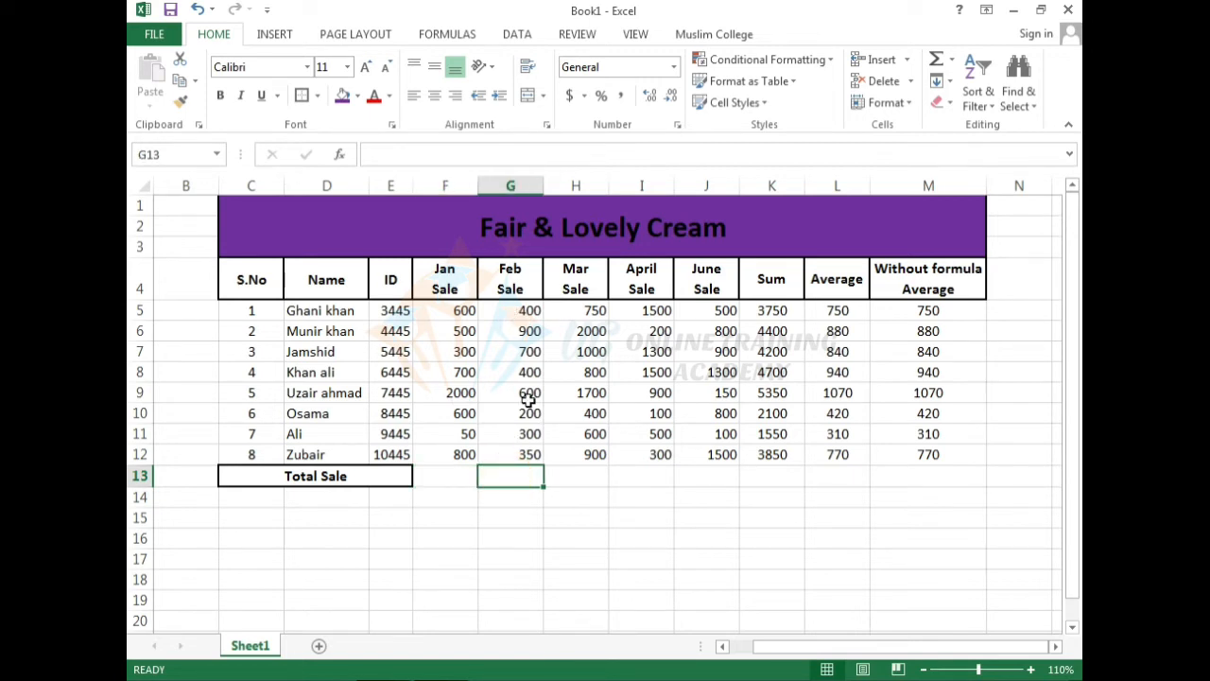
{"action": "left_click", "coordinate": [570, 311]}
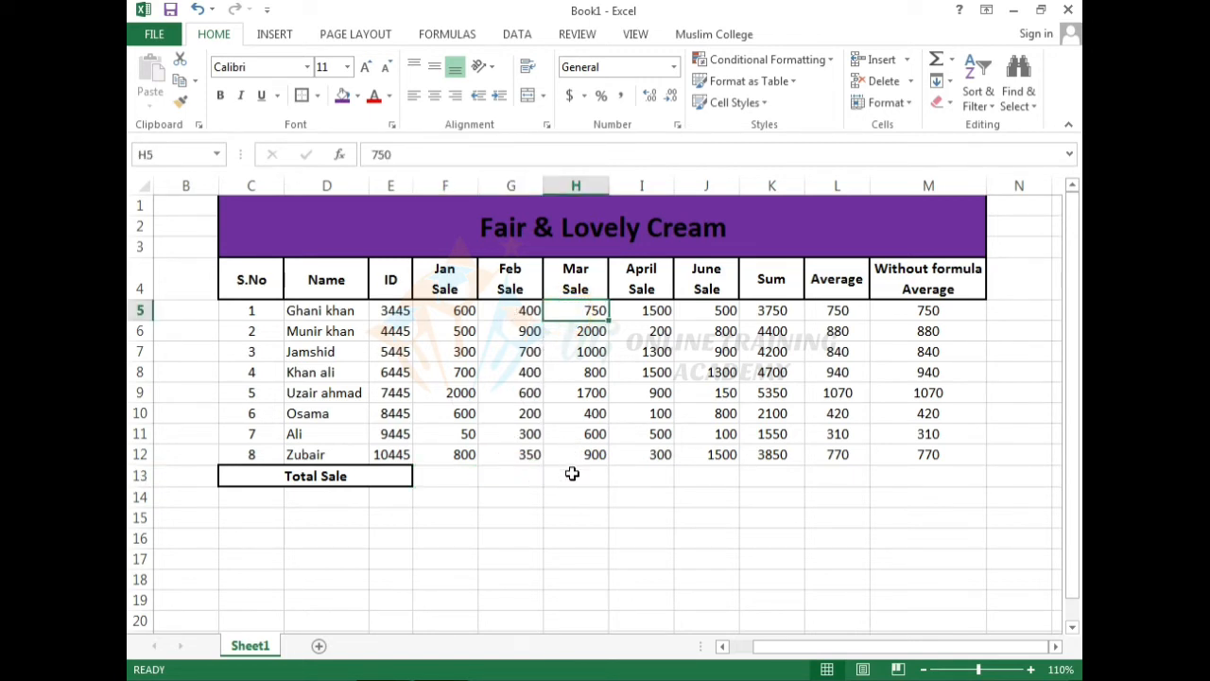
{"action": "left_click", "coordinate": [573, 474]}
{"action": "left_click", "coordinate": [630, 312]}
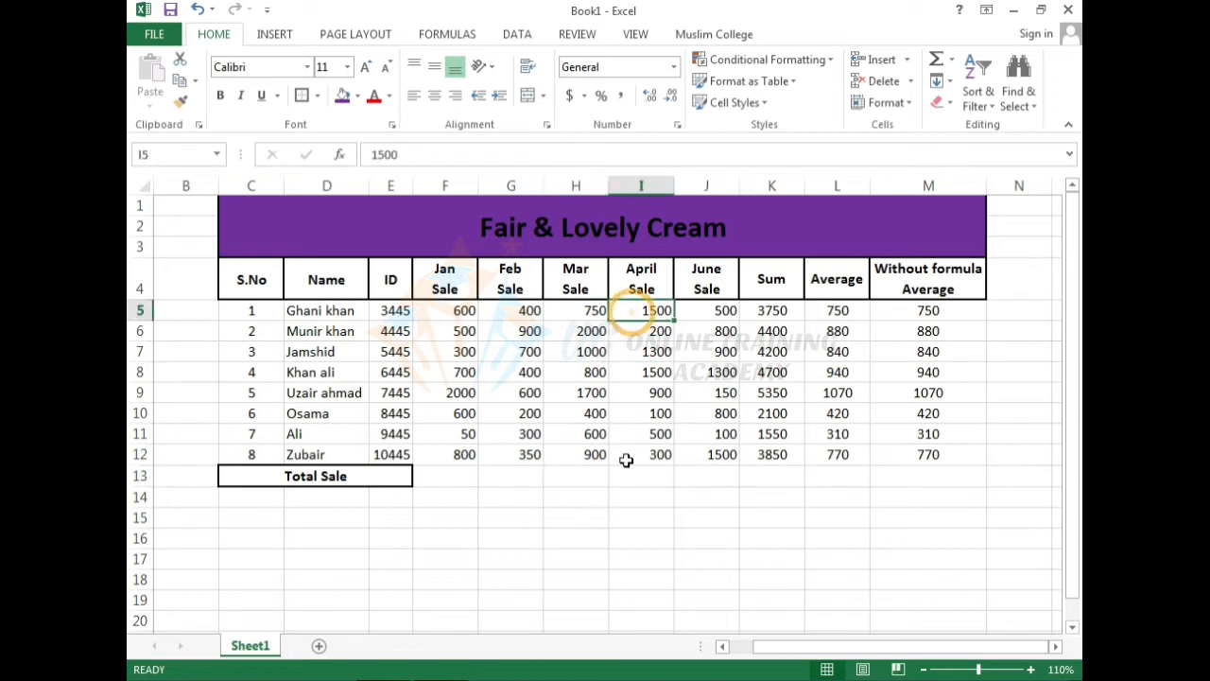
{"action": "left_click", "coordinate": [639, 483]}
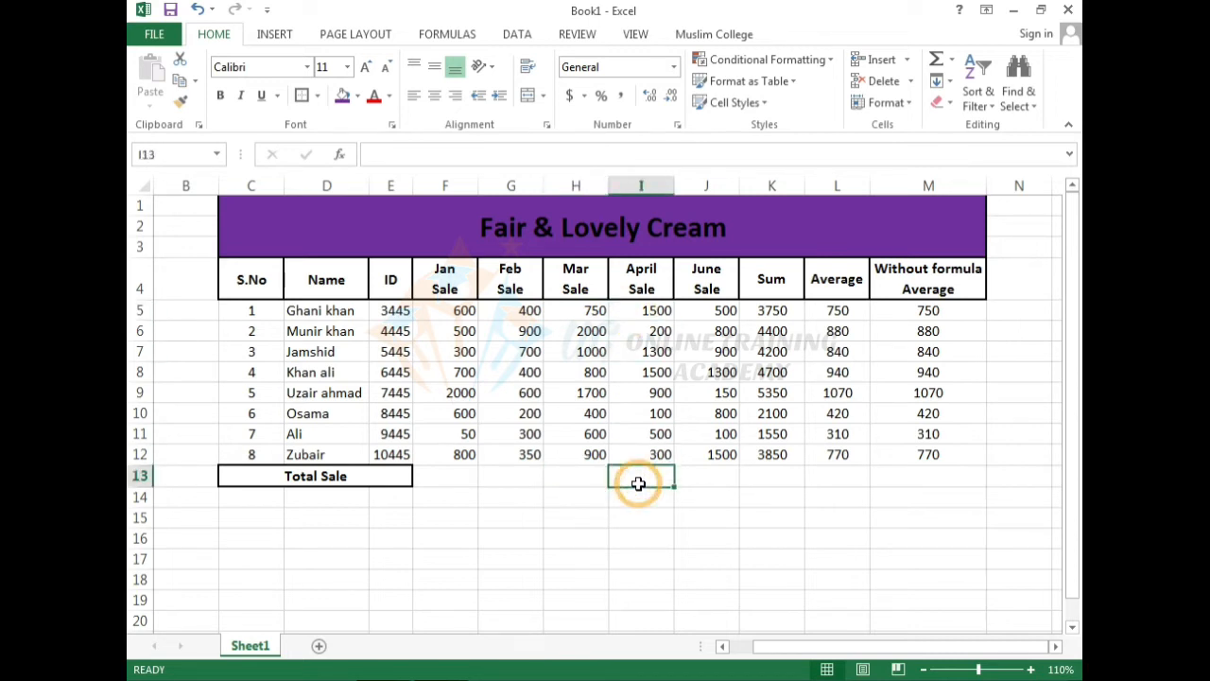
{"action": "left_click", "coordinate": [703, 309]}
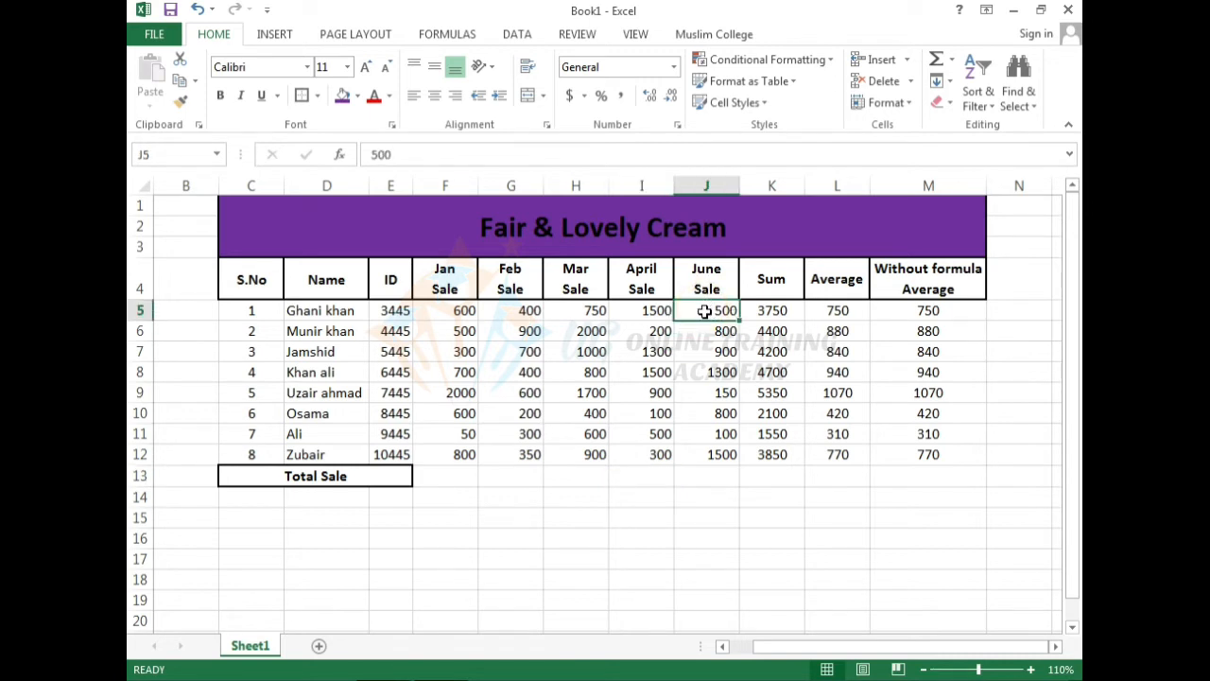
{"action": "left_click", "coordinate": [709, 476]}
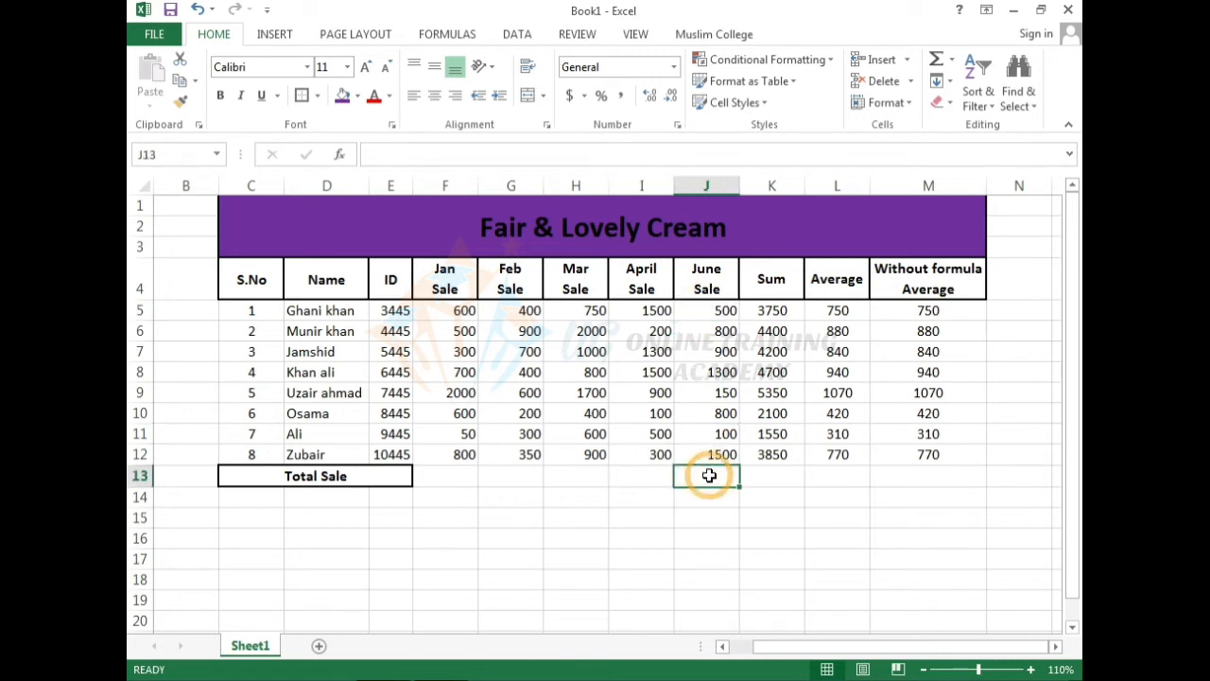
{"action": "left_click", "coordinate": [442, 479]}
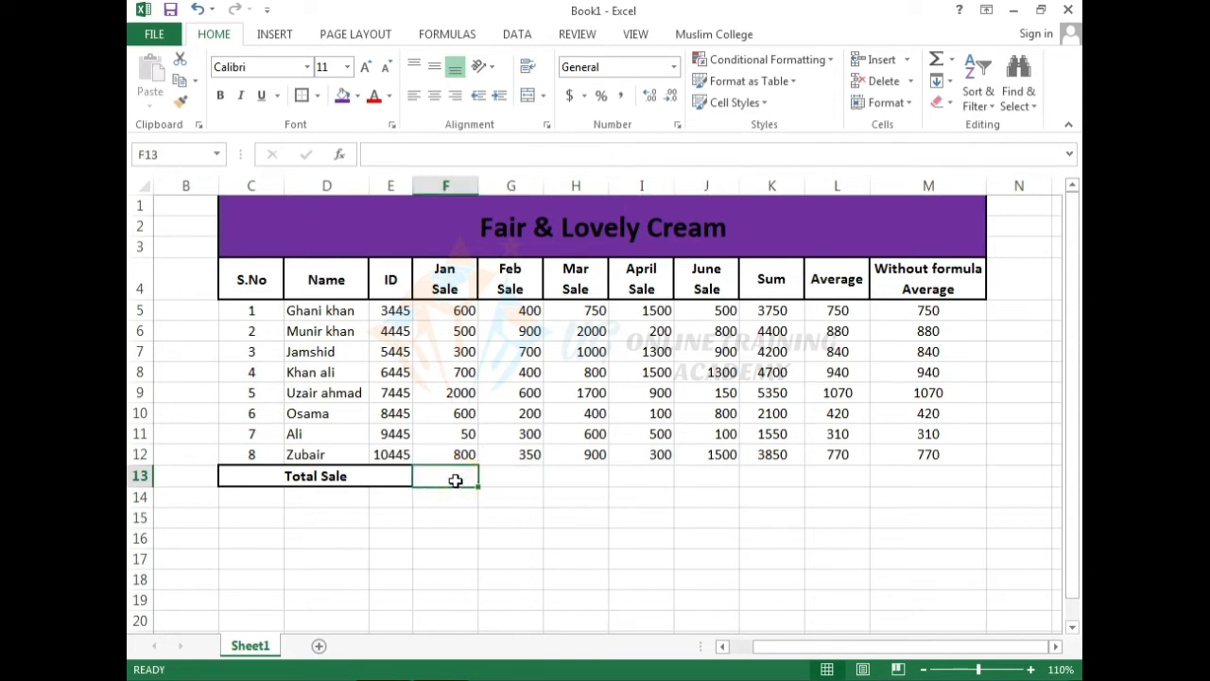
Enter =SUM(F5:F12) in F13 for January's total of 5550.
{"action": "type", "text": "="}
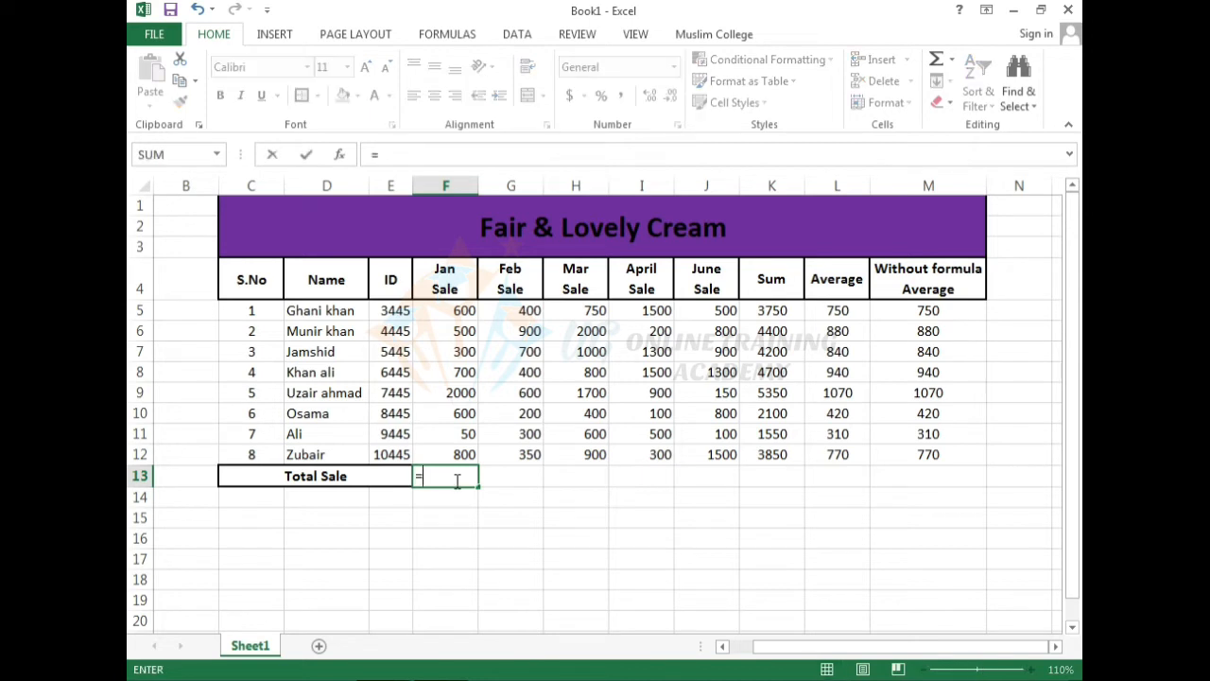
{"action": "type", "text": "sum"}
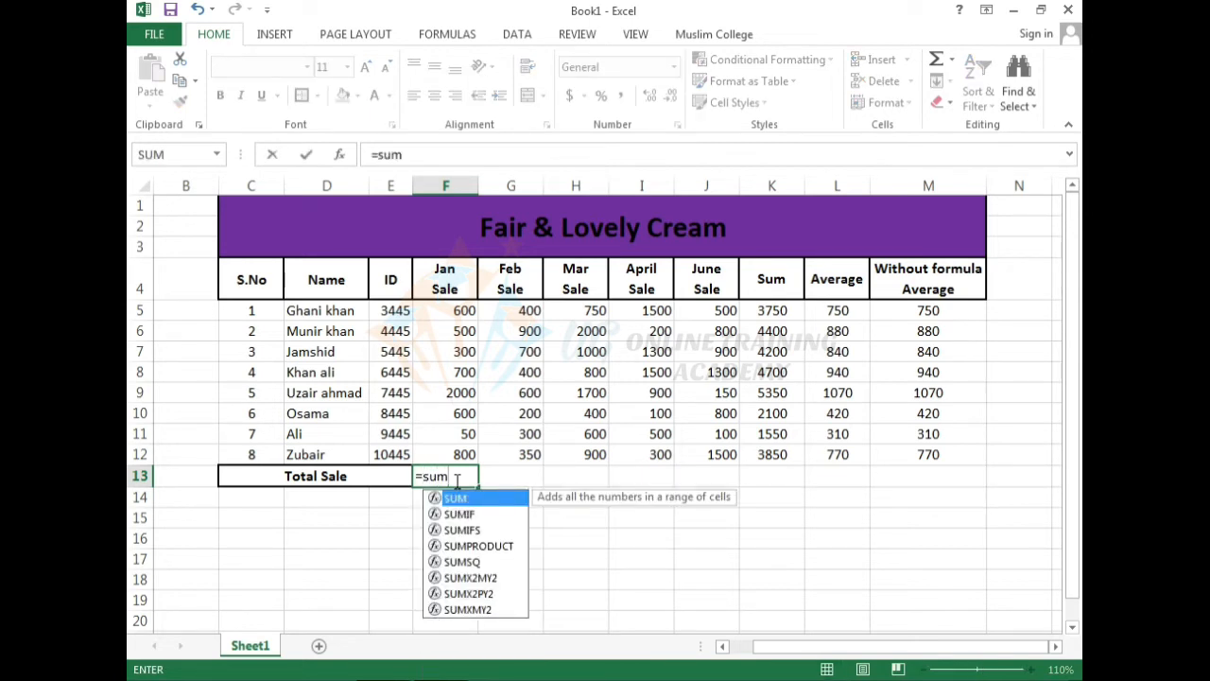
{"action": "type", "text": "("}
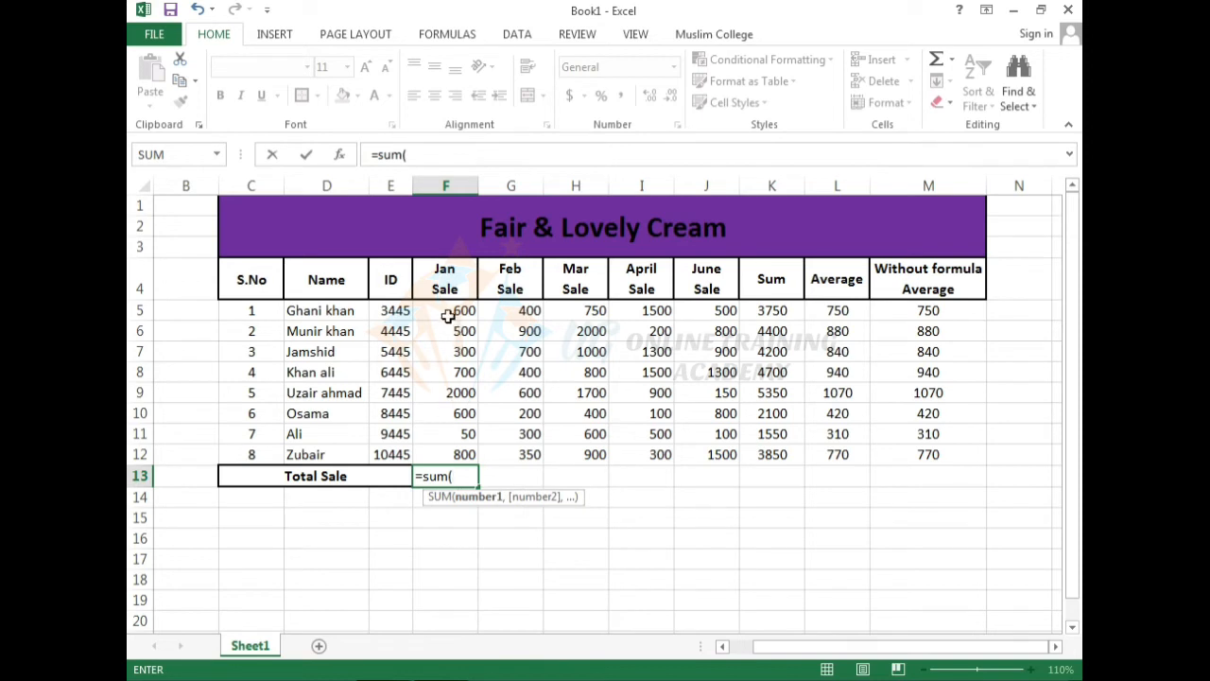
{"action": "left_click_drag", "start_coordinate": [443, 310], "coordinate": [438, 459]}
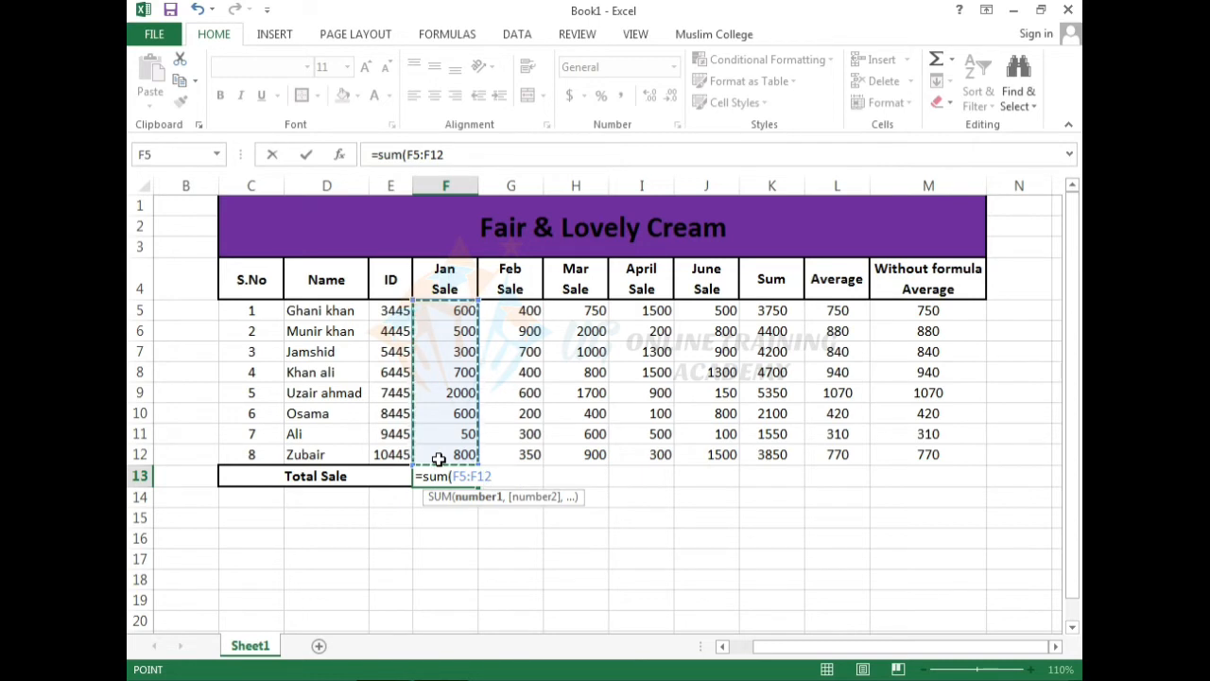
{"action": "type", "text": ")"}
{"action": "key", "text": "Return"}
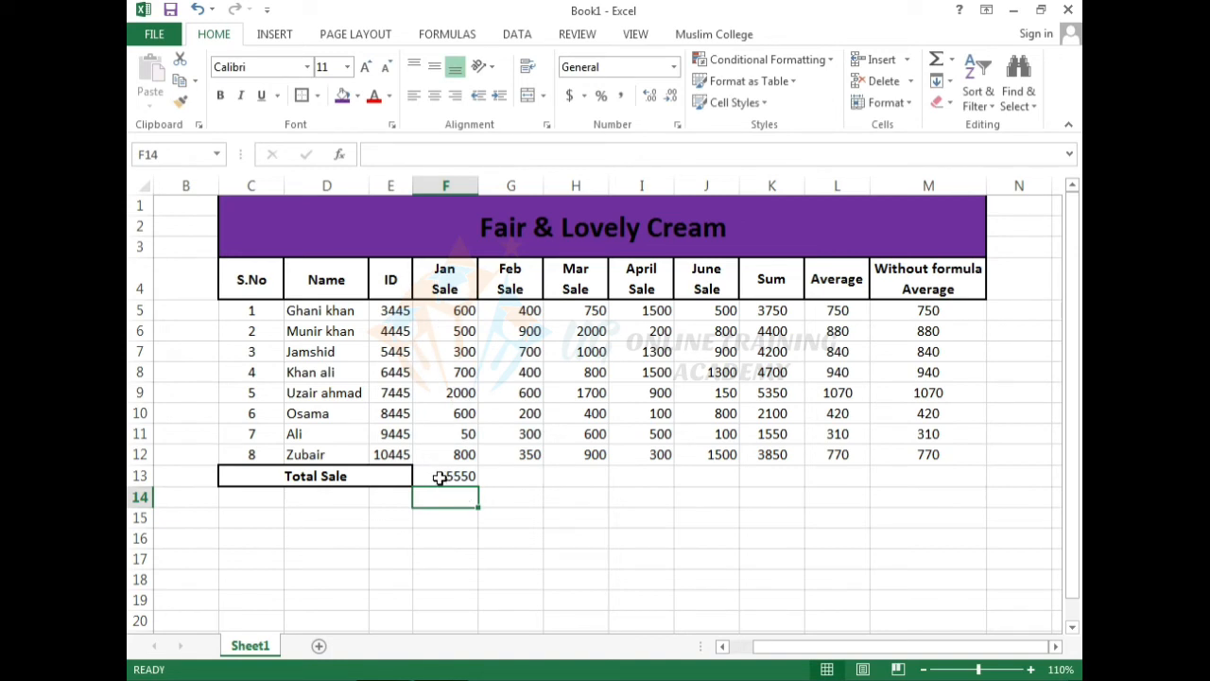
Copy the total formula across to J13, giving 3850, 8150, 6300 and 6050.
{"action": "left_click", "coordinate": [439, 477]}
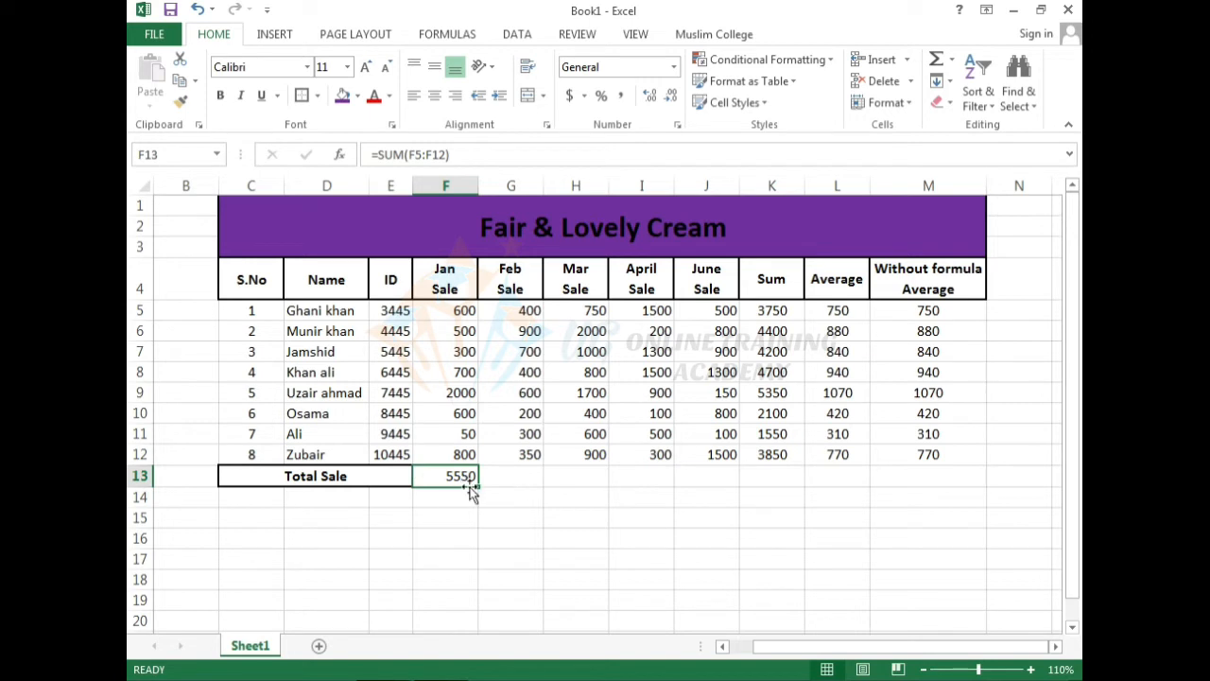
{"action": "left_click_drag", "start_coordinate": [478, 488], "coordinate": [738, 486]}
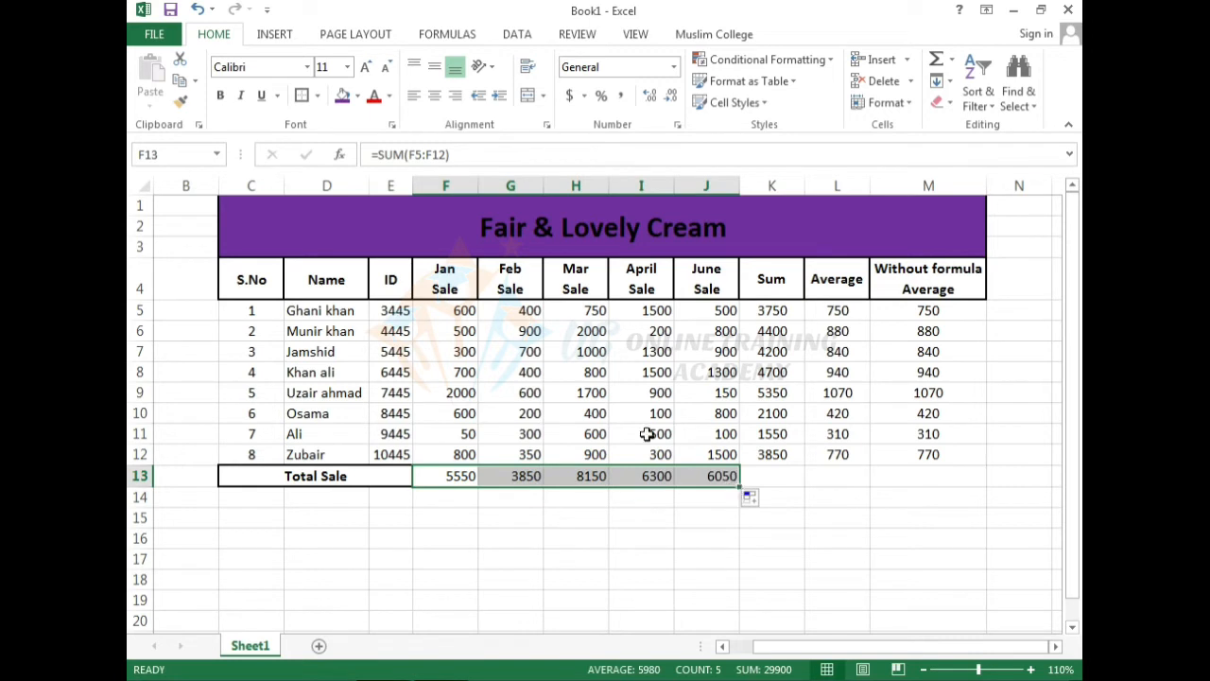
{"action": "left_click", "coordinate": [520, 495]}
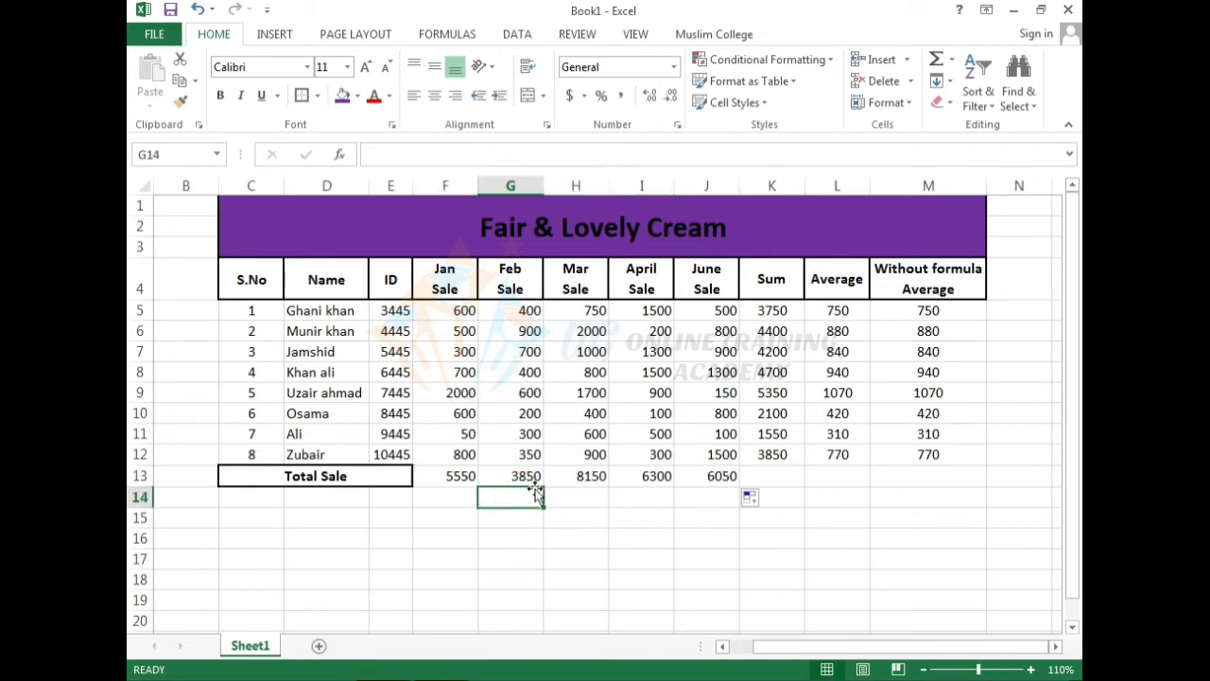
{"action": "left_click", "coordinate": [442, 476]}
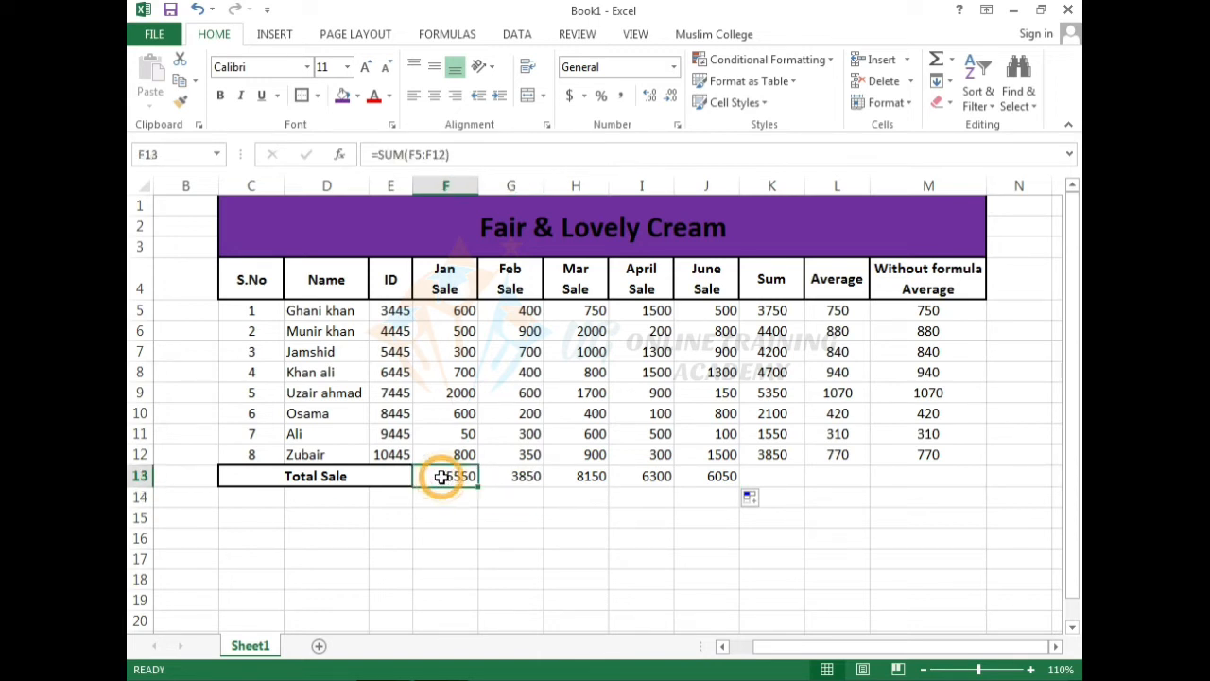
Apply All Borders to the table's data rows C5:M12.
{"action": "left_click", "coordinate": [302, 97]}
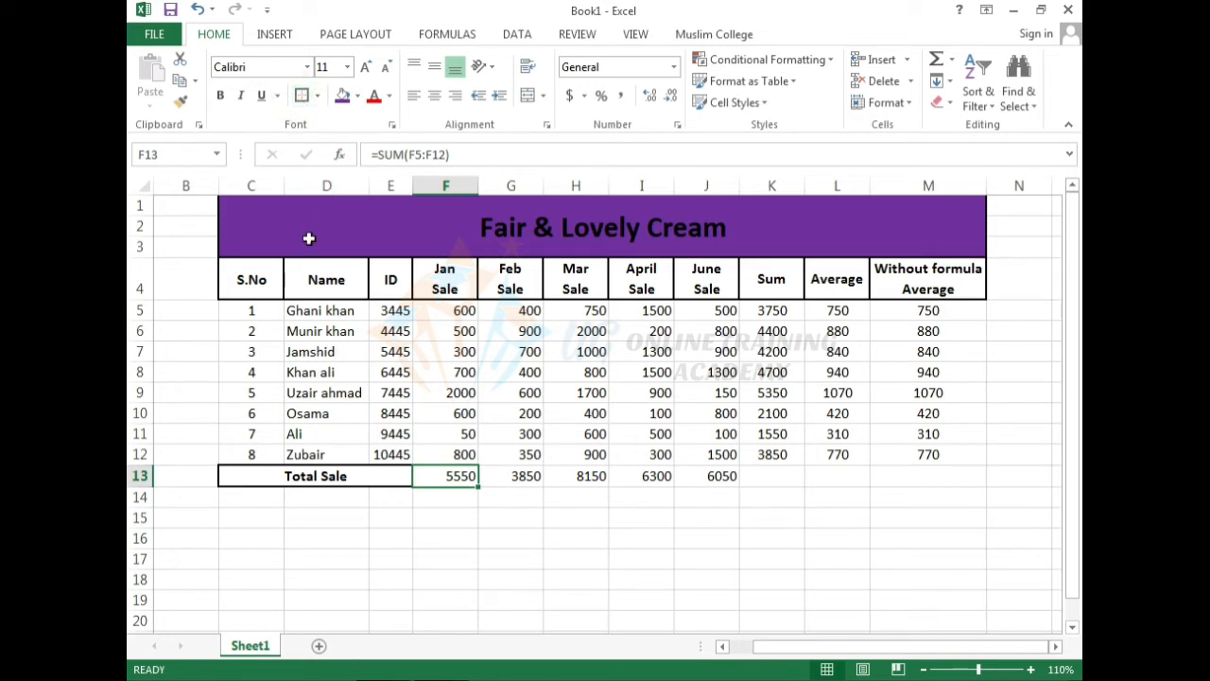
{"action": "left_click_drag", "start_coordinate": [257, 307], "coordinate": [894, 452]}
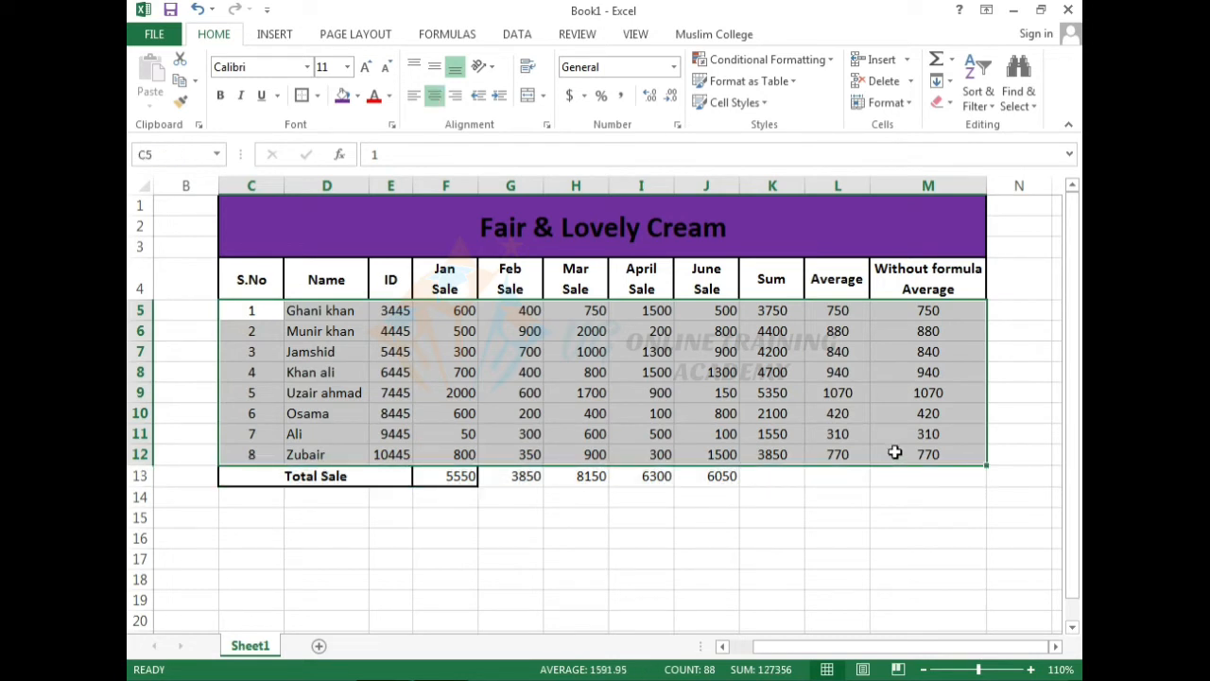
{"action": "left_click", "coordinate": [313, 96]}
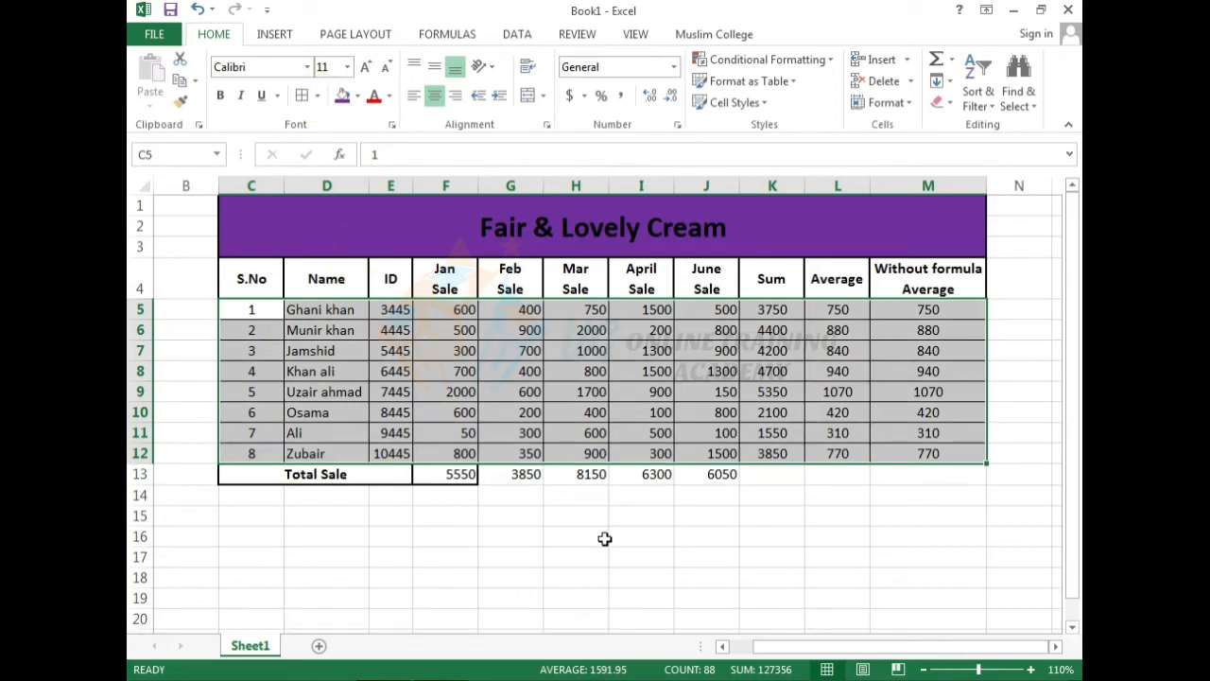
{"action": "left_click", "coordinate": [627, 576]}
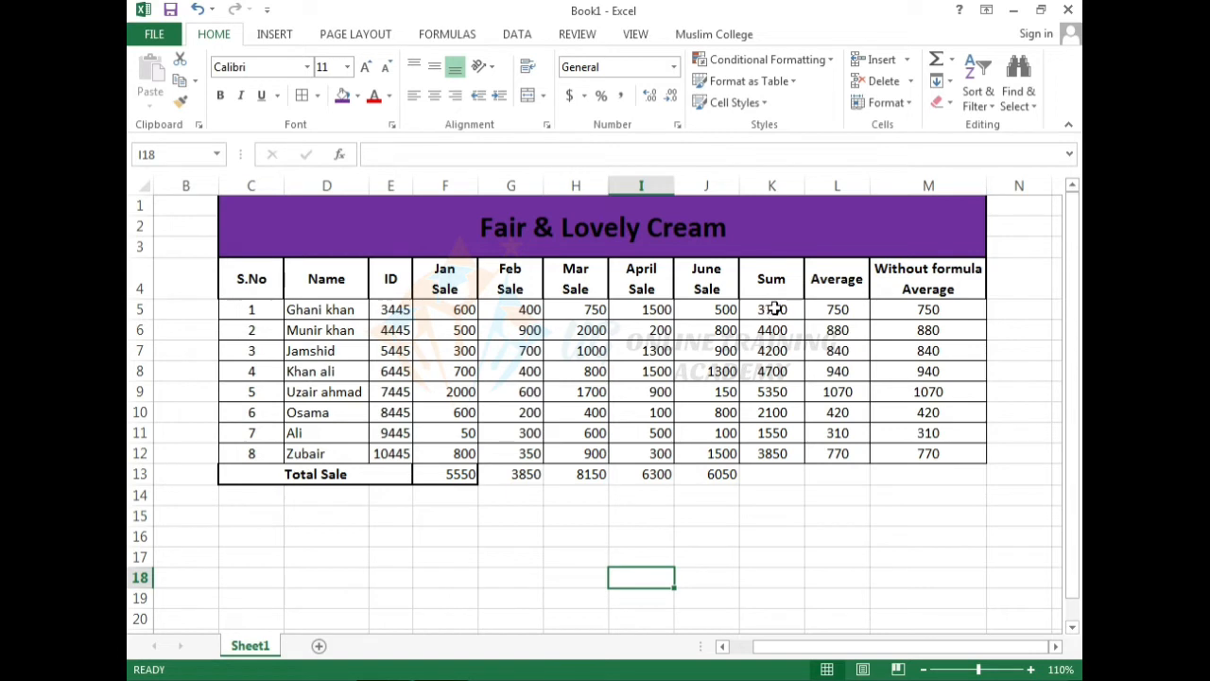
Put a Thick Box Border around the two Average columns L5:M12.
{"action": "left_click_drag", "start_coordinate": [823, 307], "coordinate": [950, 453]}
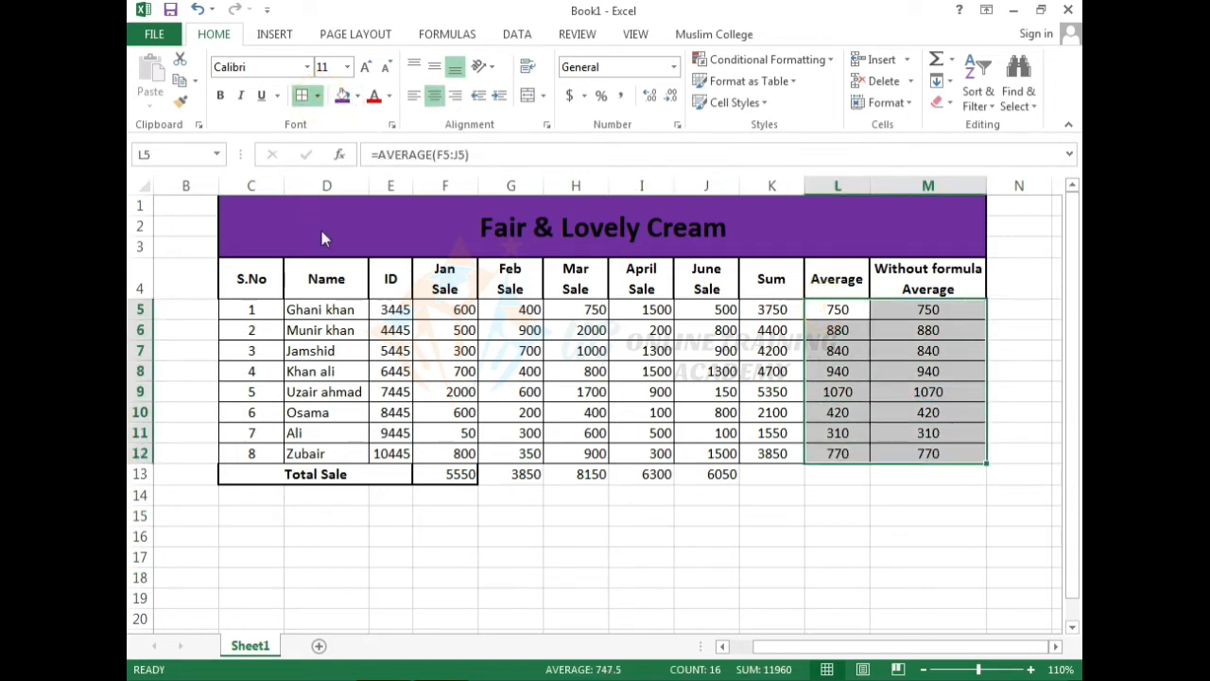
{"action": "left_click", "coordinate": [337, 296]}
{"action": "left_click", "coordinate": [904, 579]}
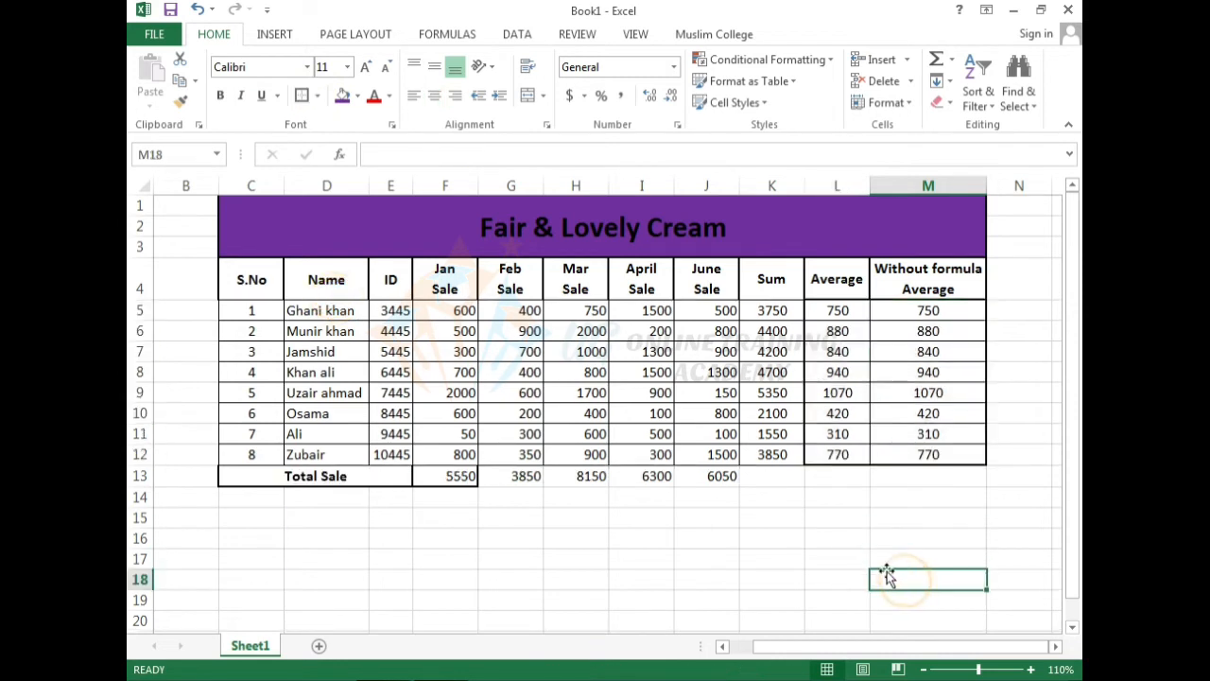
Border each monthly total in the Total Sale row F13:J13.
{"action": "left_click", "coordinate": [453, 475]}
{"action": "left_click", "coordinate": [493, 476]}
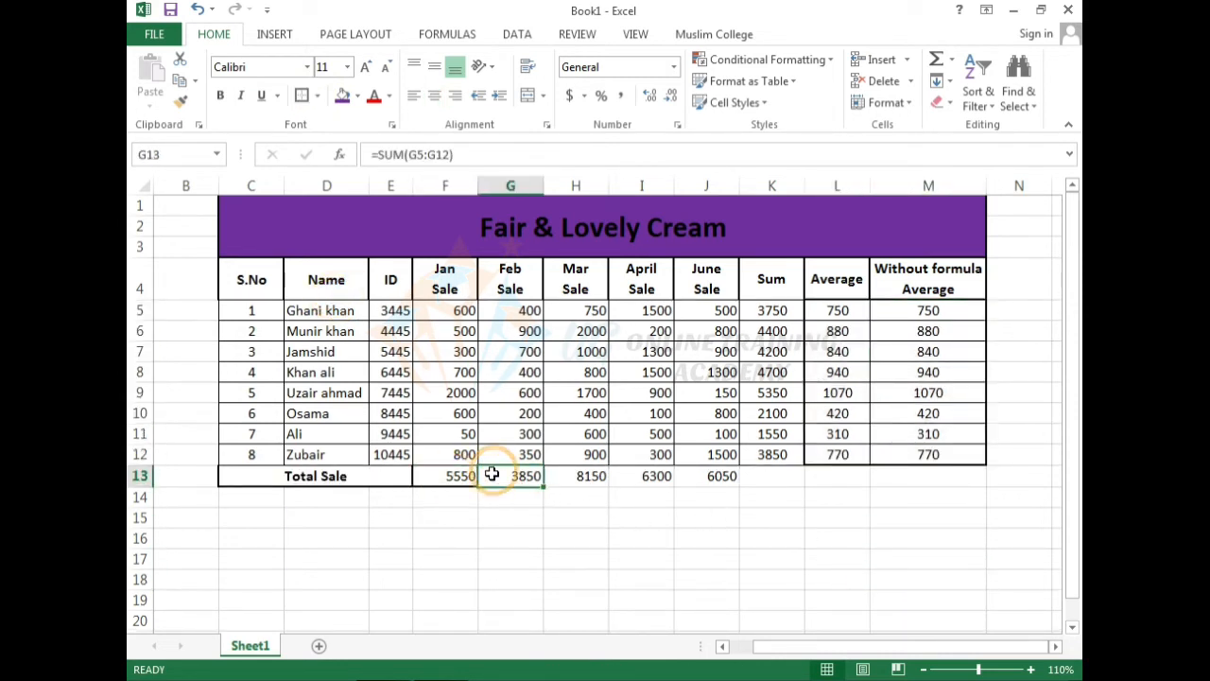
{"action": "left_click", "coordinate": [300, 98]}
{"action": "key", "text": "Right"}
{"action": "key", "text": "Right"}
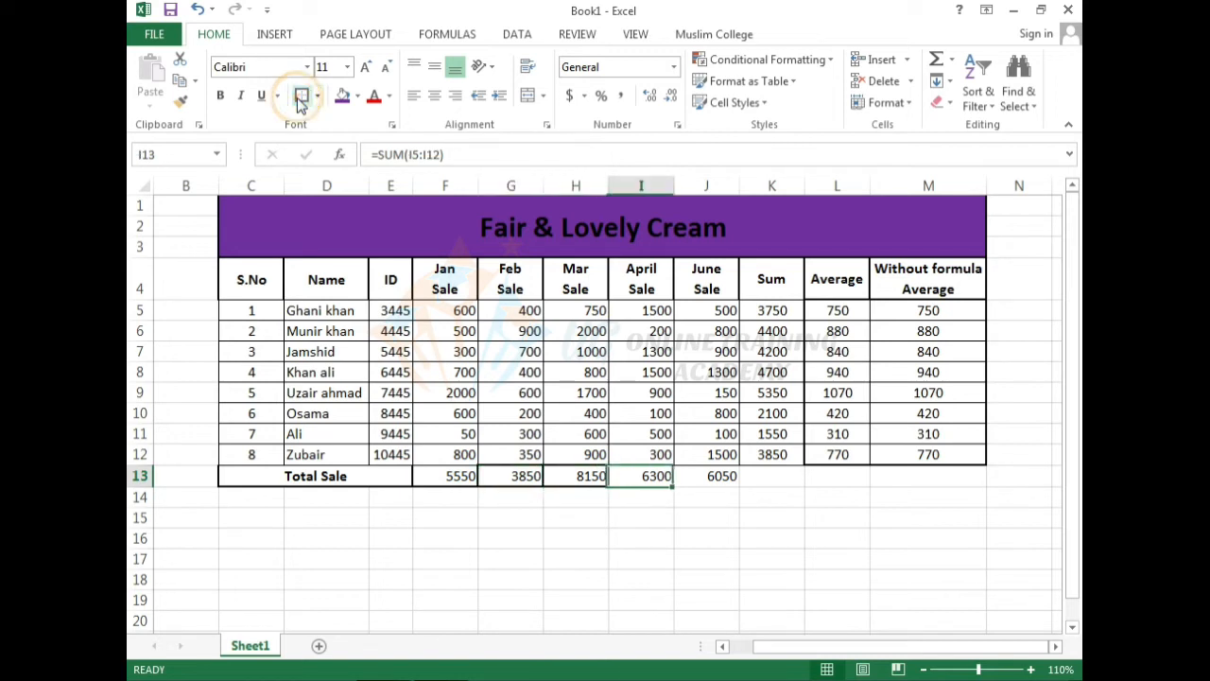
{"action": "left_click", "coordinate": [300, 98]}
{"action": "key", "text": "Right"}
{"action": "left_click", "coordinate": [300, 97]}
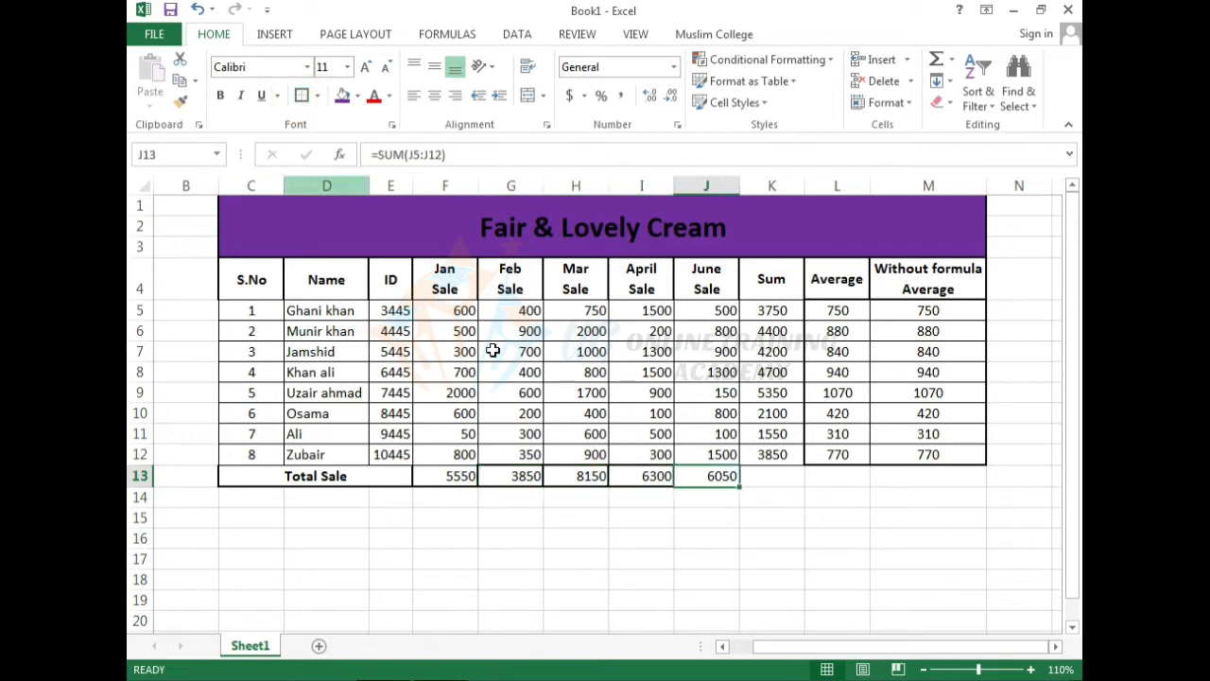
{"action": "left_click", "coordinate": [572, 535]}
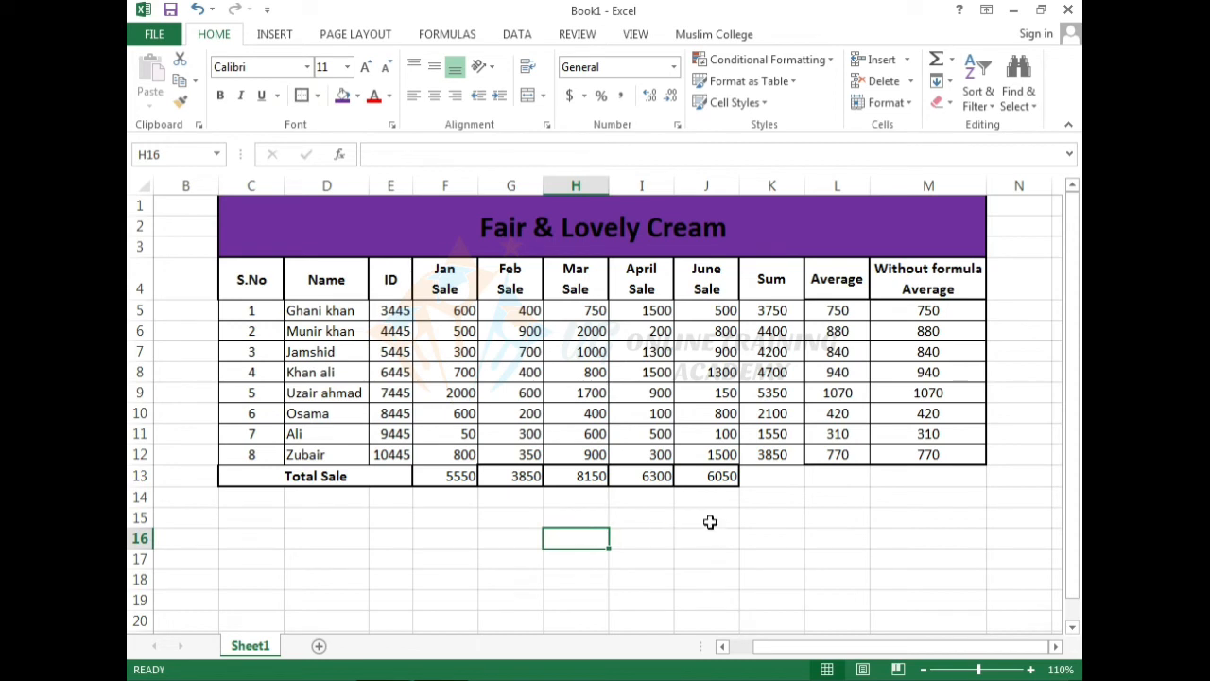
{"action": "left_click", "coordinate": [746, 532]}
{"action": "left_click", "coordinate": [418, 478]}
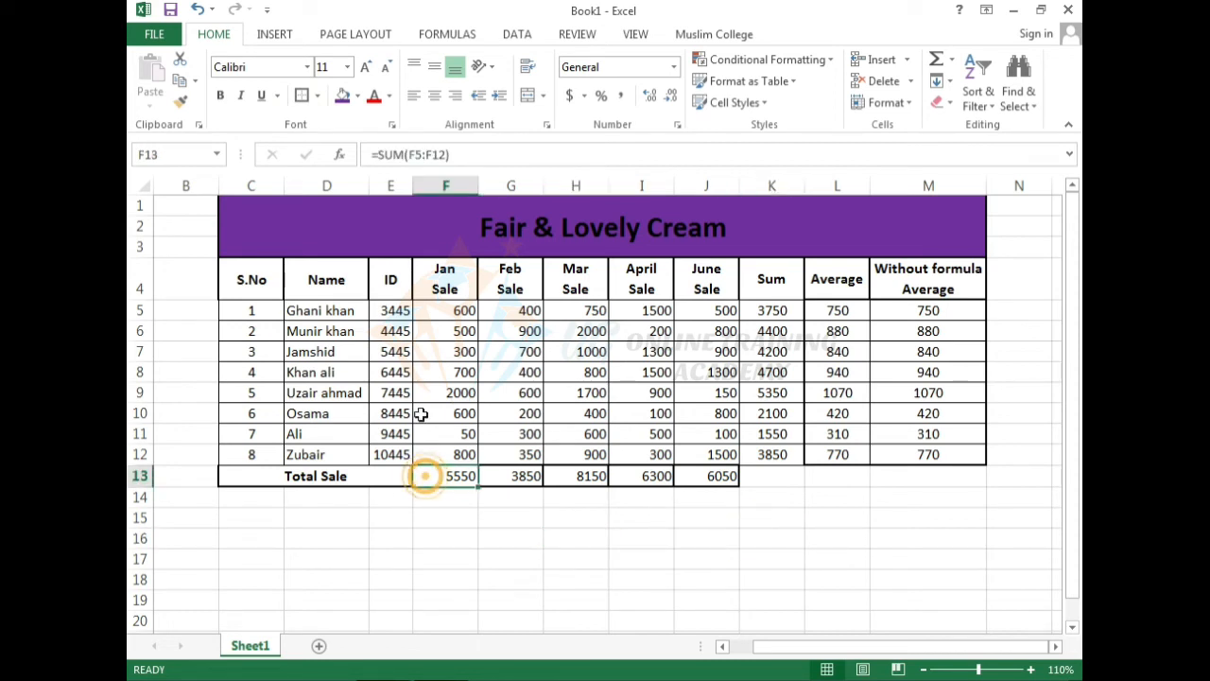
{"action": "left_click", "coordinate": [302, 97]}
{"action": "left_click", "coordinate": [381, 538]}
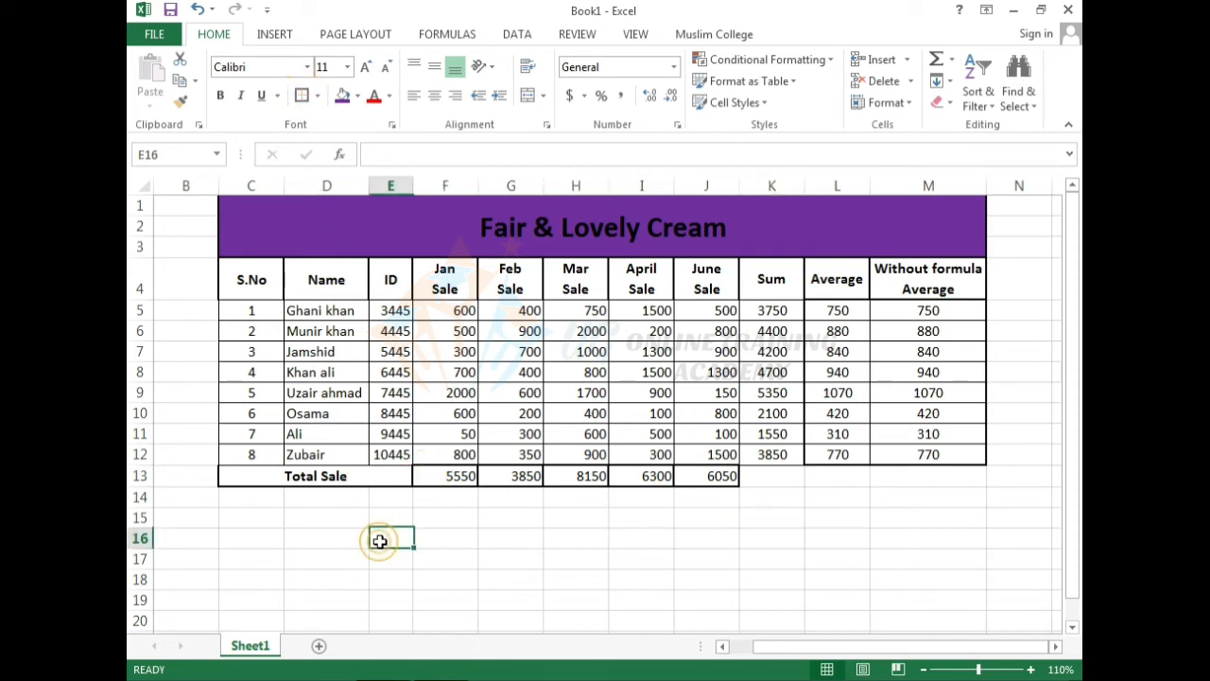
{"action": "left_click", "coordinate": [387, 480]}
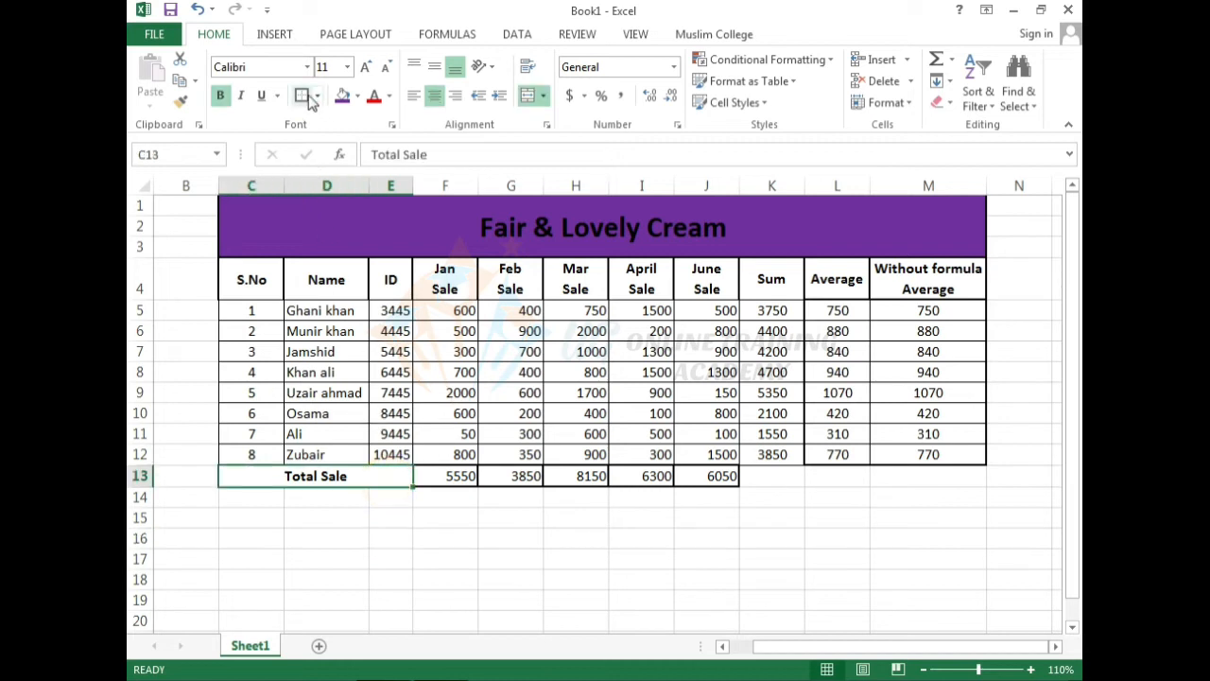
{"action": "left_click", "coordinate": [386, 521]}
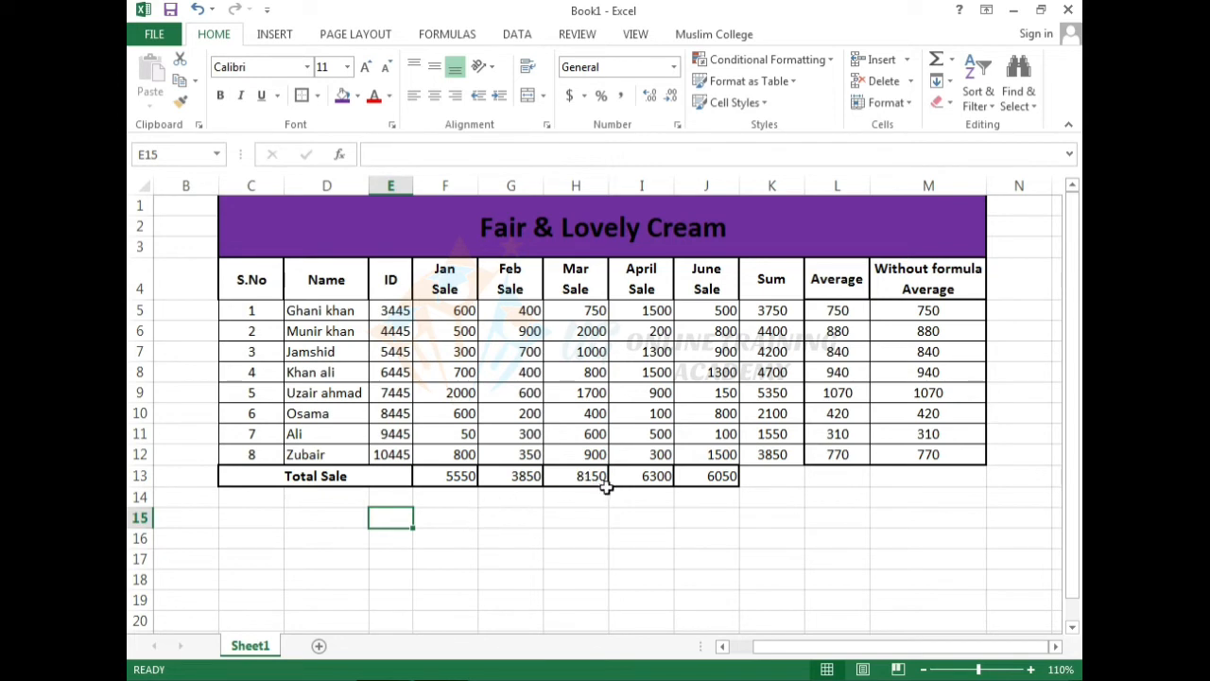
Border each Sum cell down the column K5:K12.
{"action": "left_click", "coordinate": [771, 311]}
{"action": "left_click", "coordinate": [300, 96]}
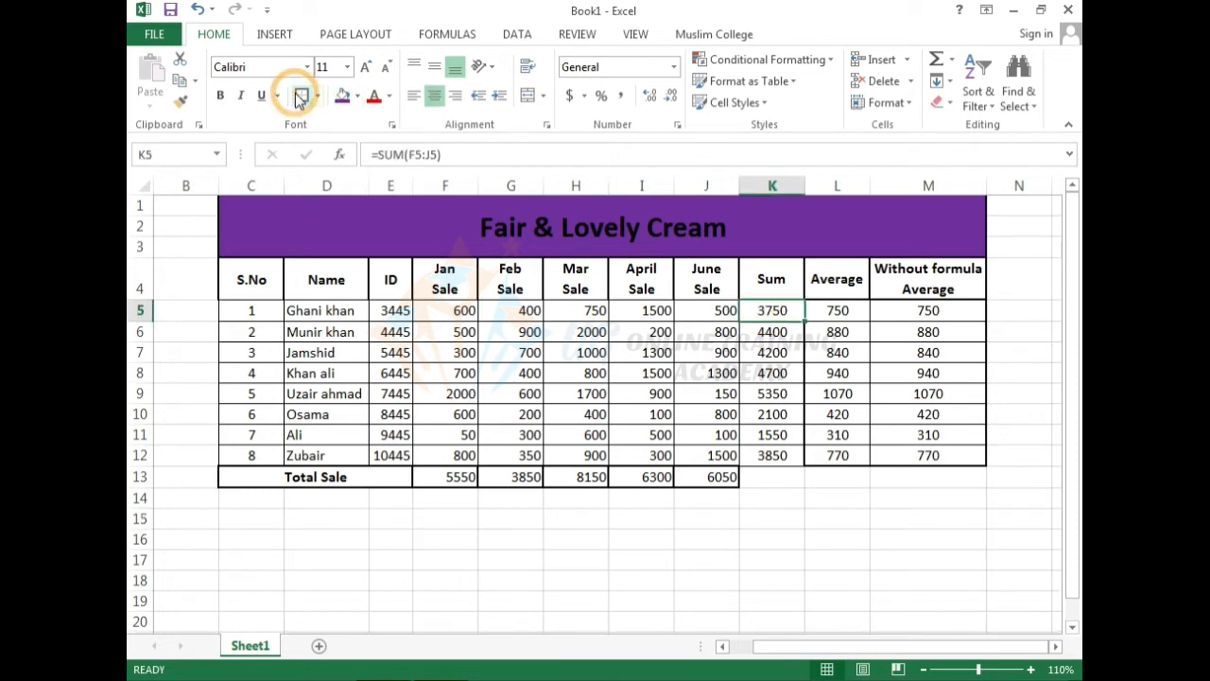
{"action": "key", "text": "Down"}
{"action": "left_click", "coordinate": [298, 95]}
{"action": "key", "text": "Down"}
{"action": "left_click", "coordinate": [298, 95]}
{"action": "key", "text": "Down"}
{"action": "left_click", "coordinate": [298, 96]}
{"action": "key", "text": "Down"}
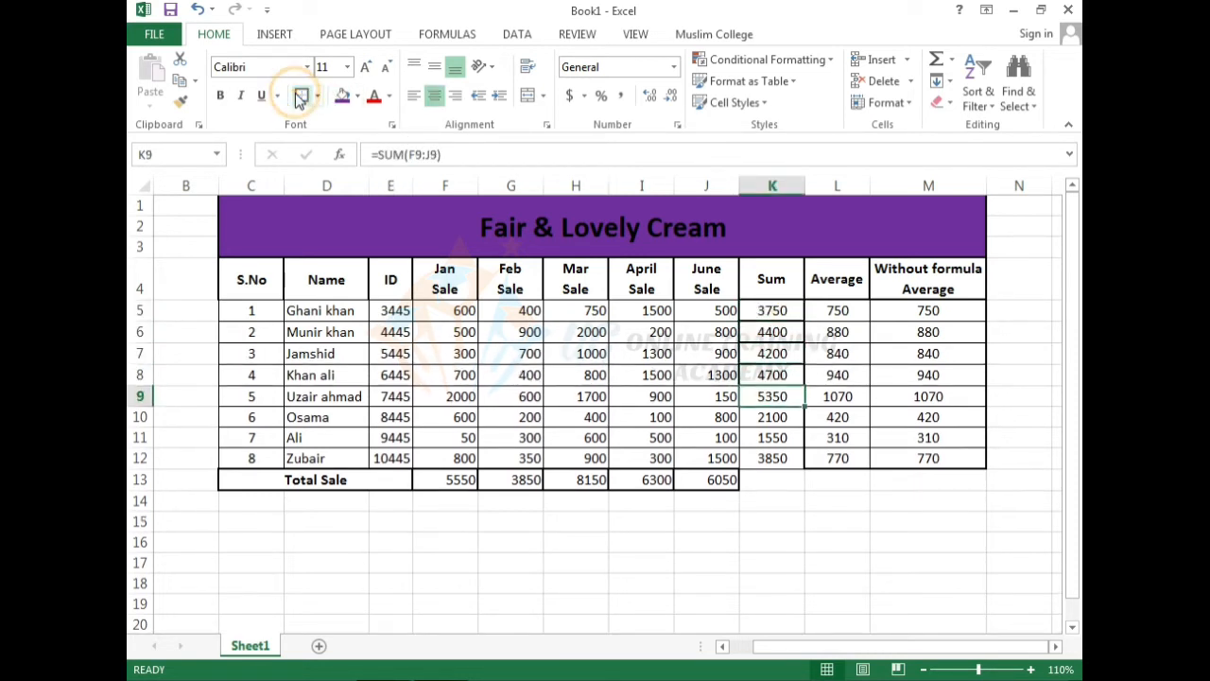
{"action": "left_click", "coordinate": [300, 95]}
{"action": "key", "text": "Down"}
{"action": "left_click", "coordinate": [300, 96]}
{"action": "key", "text": "Down"}
{"action": "left_click", "coordinate": [299, 96]}
{"action": "key", "text": "Down"}
{"action": "left_click", "coordinate": [300, 96]}
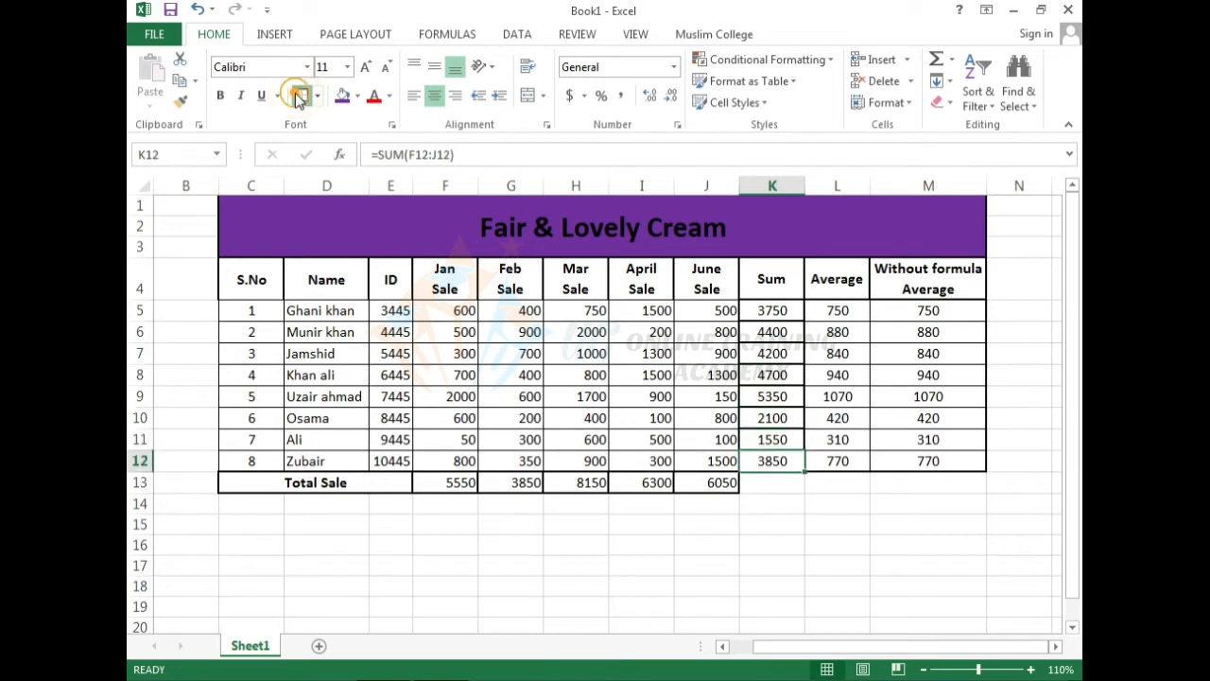
{"action": "left_click", "coordinate": [759, 527]}
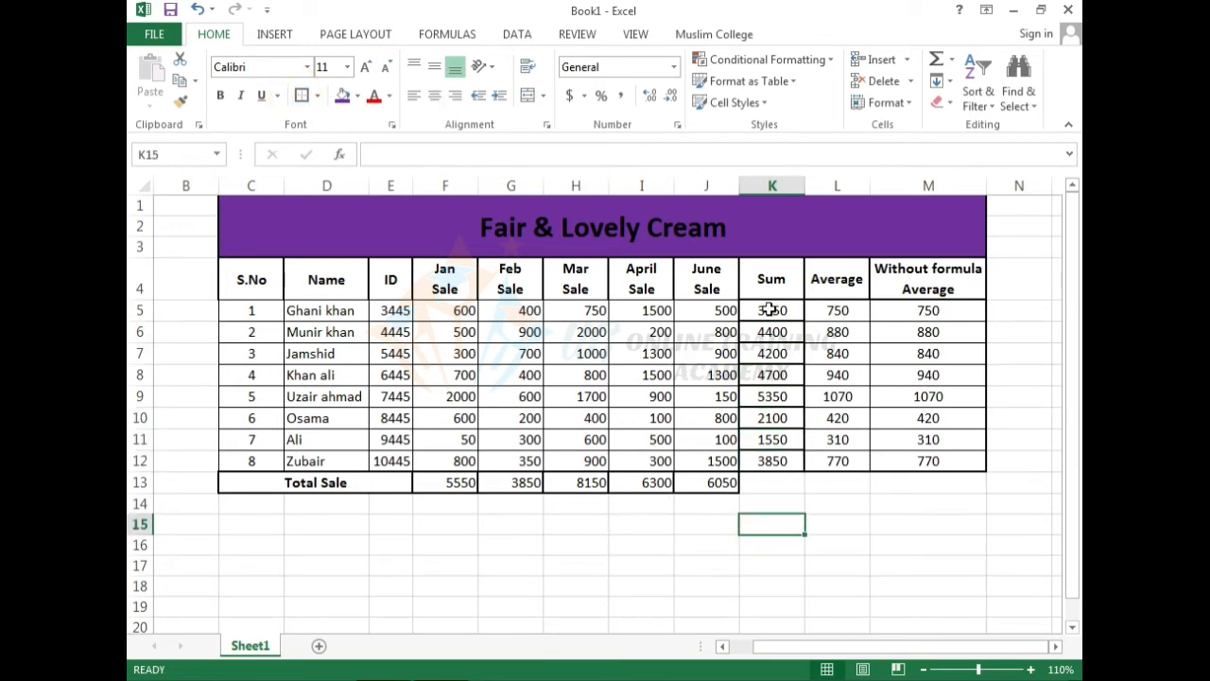
Fill the Sum cells K5:K12 and the monthly totals F13:J13 light blue.
{"action": "left_click_drag", "start_coordinate": [770, 309], "coordinate": [784, 463]}
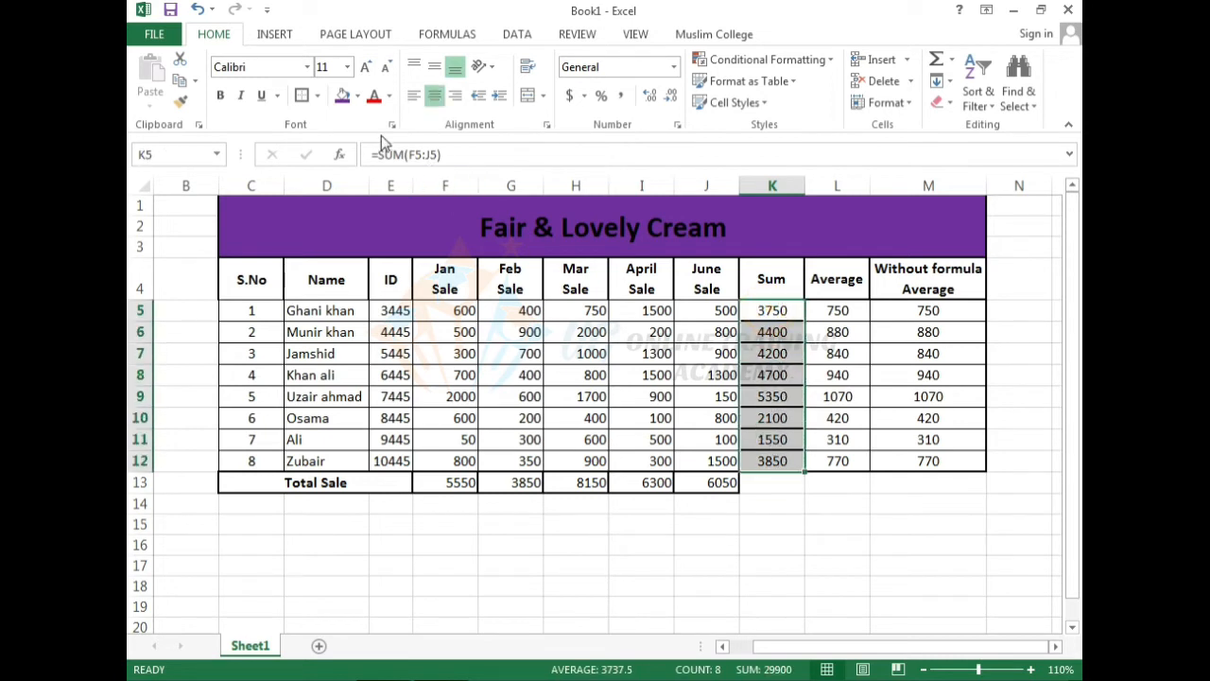
{"action": "left_click", "coordinate": [347, 98]}
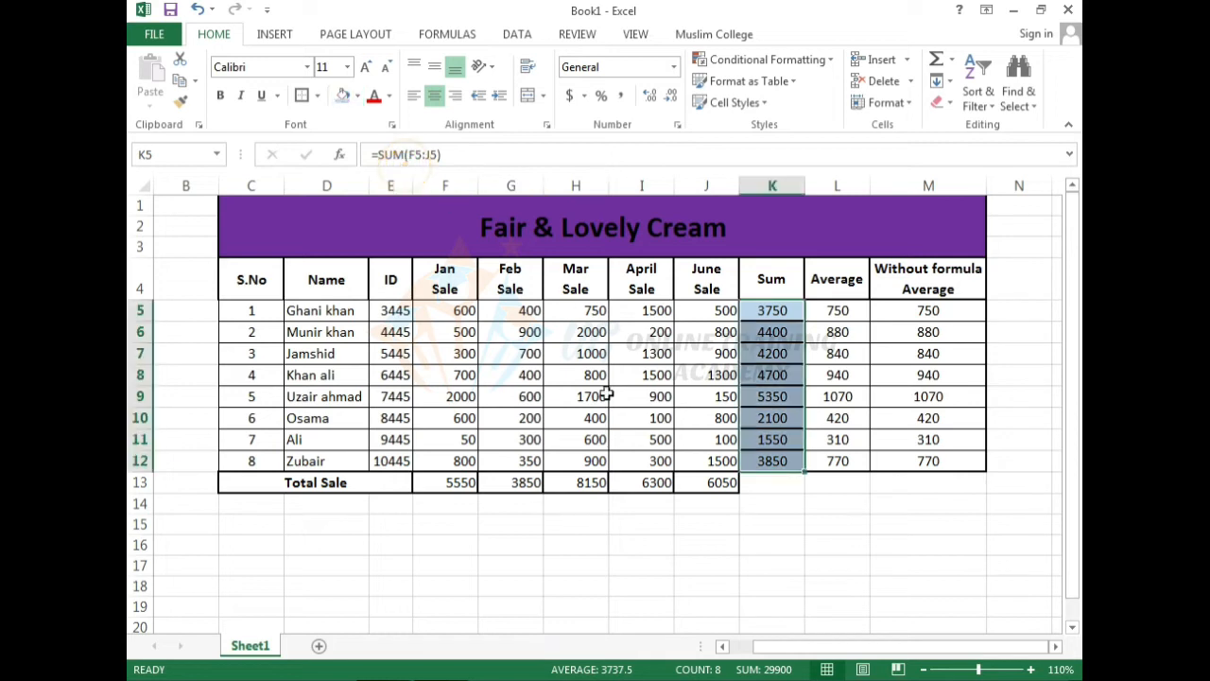
{"action": "left_click_drag", "start_coordinate": [453, 483], "coordinate": [699, 483]}
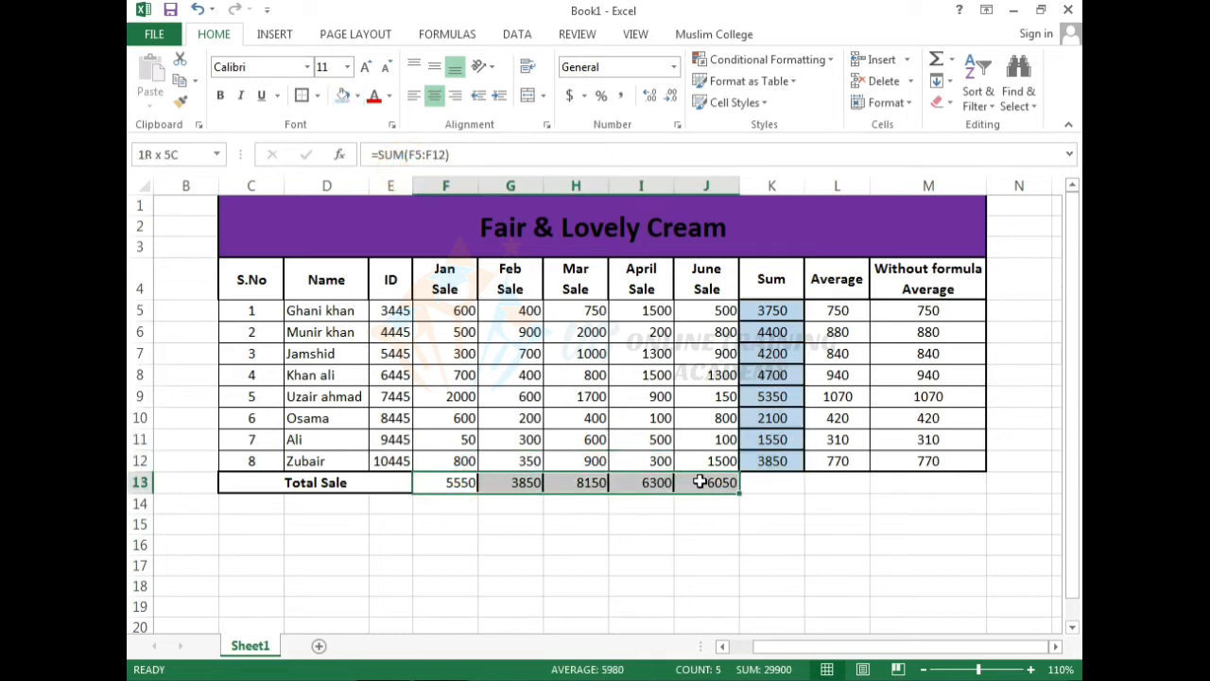
{"action": "left_click", "coordinate": [345, 95]}
{"action": "left_click", "coordinate": [833, 535]}
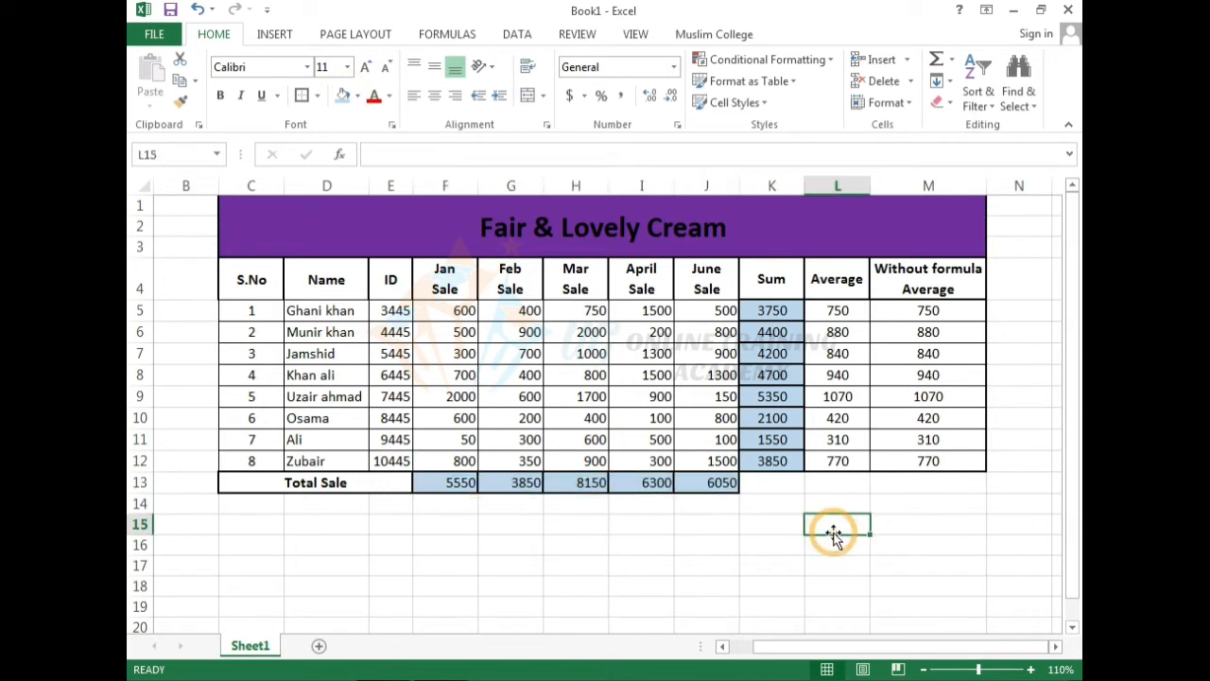
{"action": "left_click", "coordinate": [313, 528]}
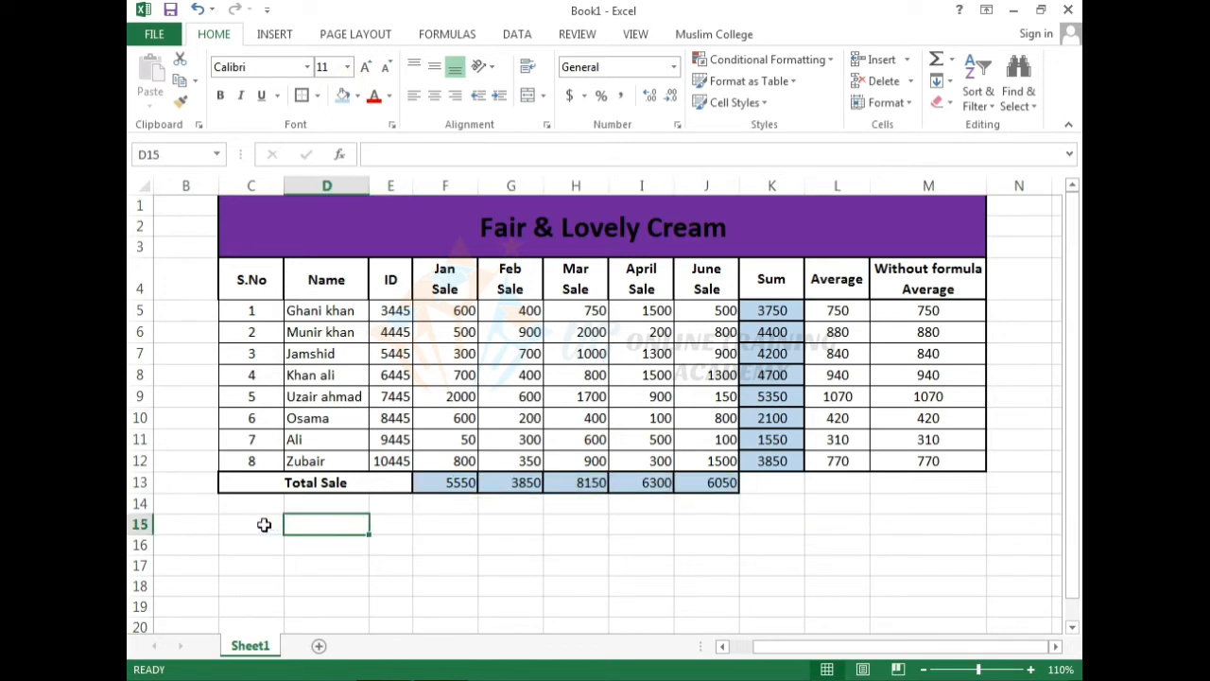
{"action": "left_click_drag", "start_coordinate": [264, 525], "coordinate": [395, 504]}
Merge and centre C15:E15 and enter the label 'Average'.
{"action": "left_click", "coordinate": [430, 547]}
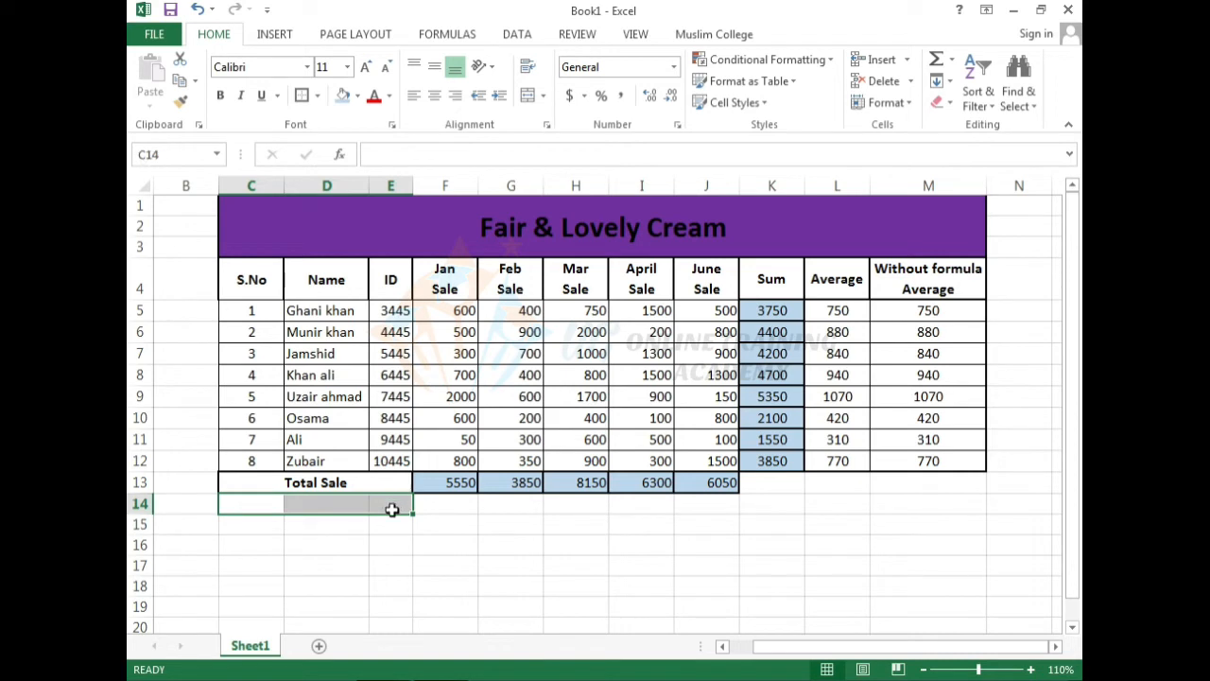
{"action": "left_click", "coordinate": [408, 546]}
{"action": "left_click_drag", "start_coordinate": [267, 526], "coordinate": [377, 528]}
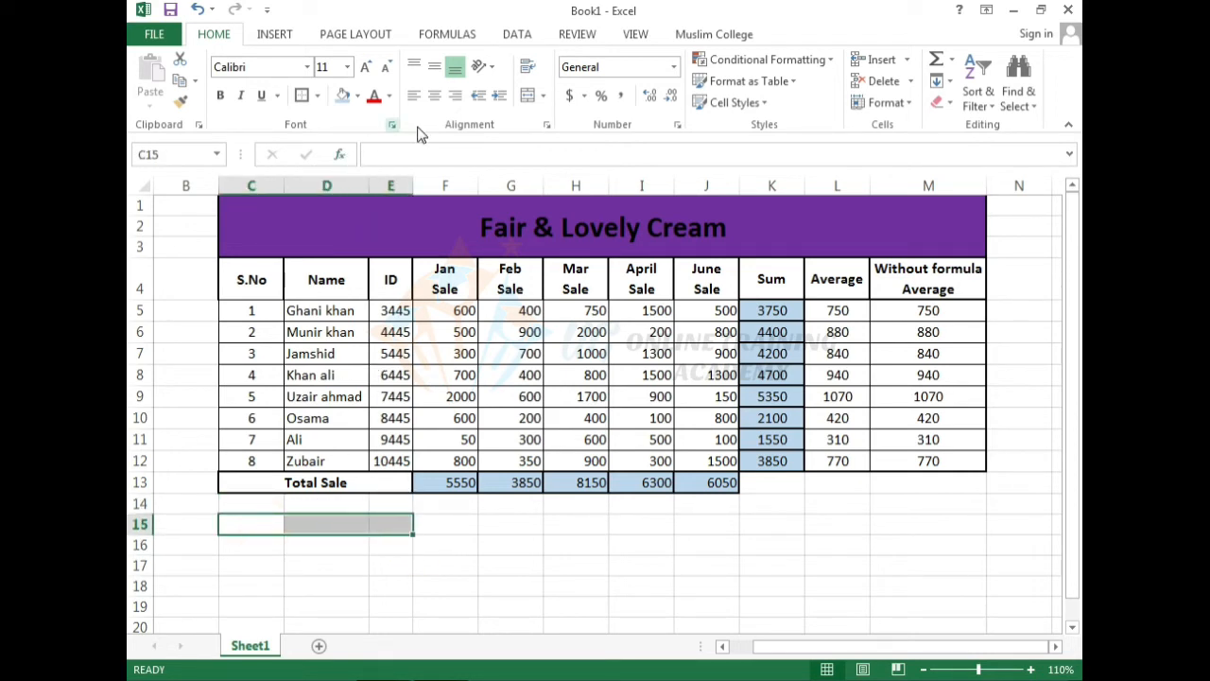
{"action": "left_click", "coordinate": [527, 97]}
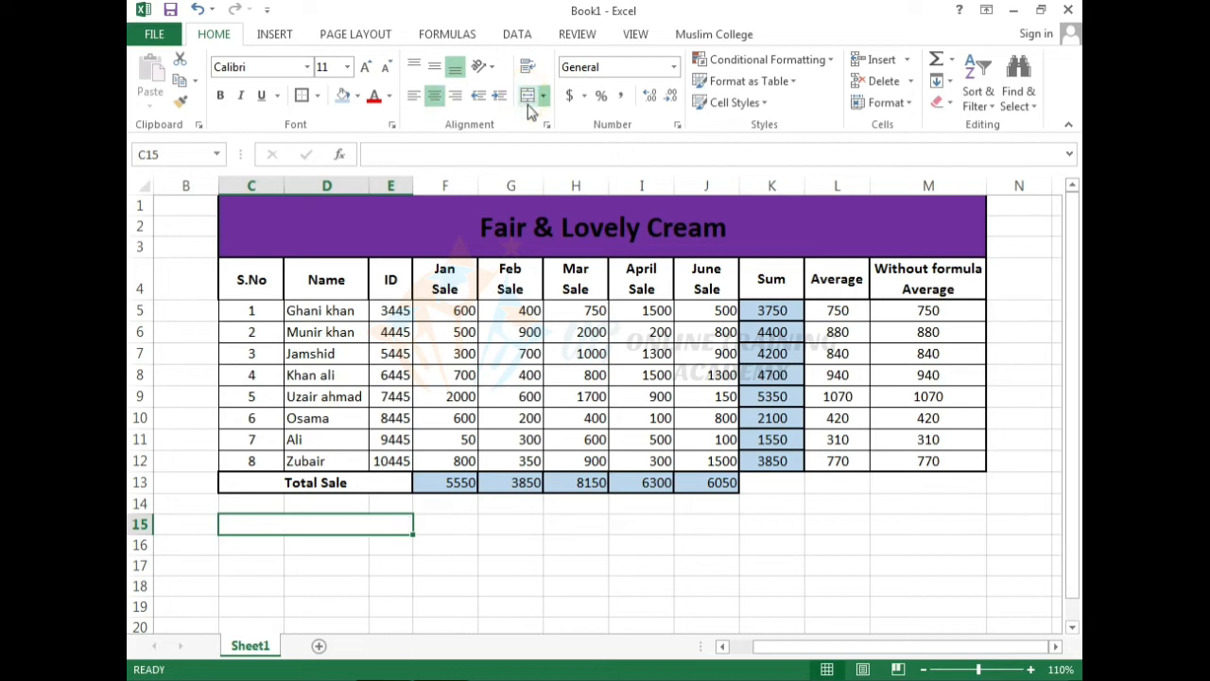
{"action": "left_click", "coordinate": [452, 539]}
{"action": "left_click", "coordinate": [375, 523]}
{"action": "type", "text": "Av"}
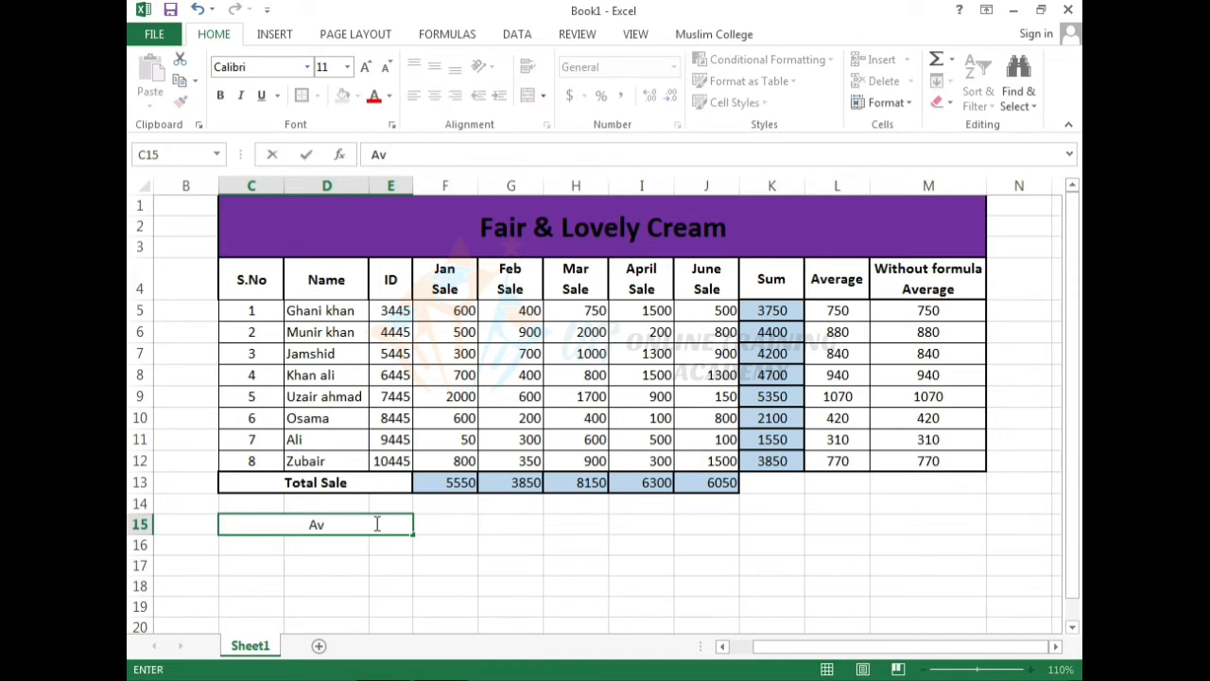
{"action": "type", "text": "erage"}
{"action": "left_click", "coordinate": [440, 570]}
Make the Average label bold, font size 12, with a Thick Box Border.
{"action": "left_click", "coordinate": [372, 522]}
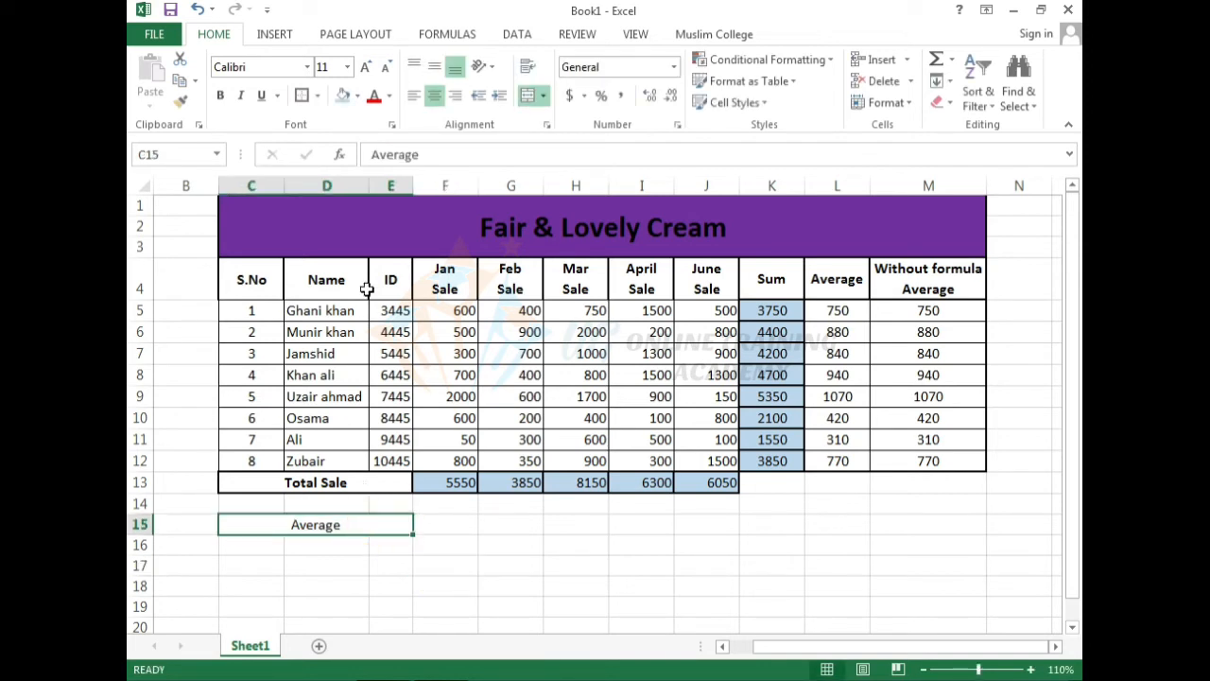
{"action": "left_click", "coordinate": [220, 95]}
{"action": "left_click", "coordinate": [366, 67]}
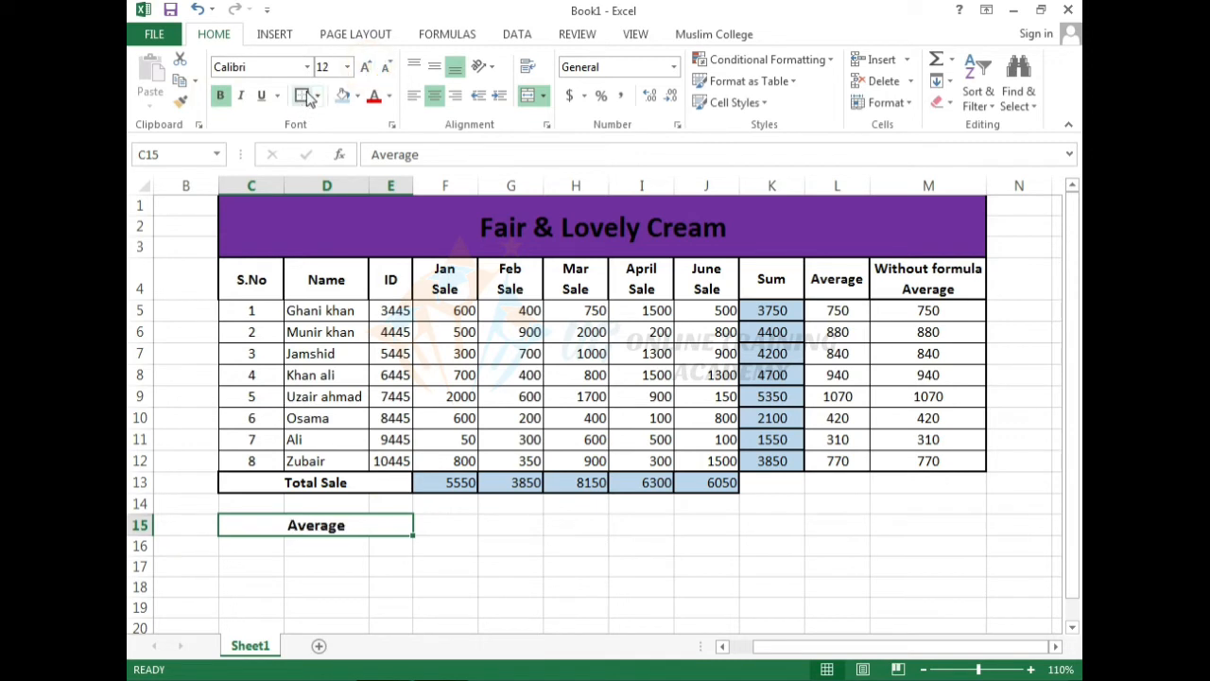
{"action": "left_click", "coordinate": [302, 94]}
{"action": "left_click", "coordinate": [463, 565]}
{"action": "left_click", "coordinate": [394, 535]}
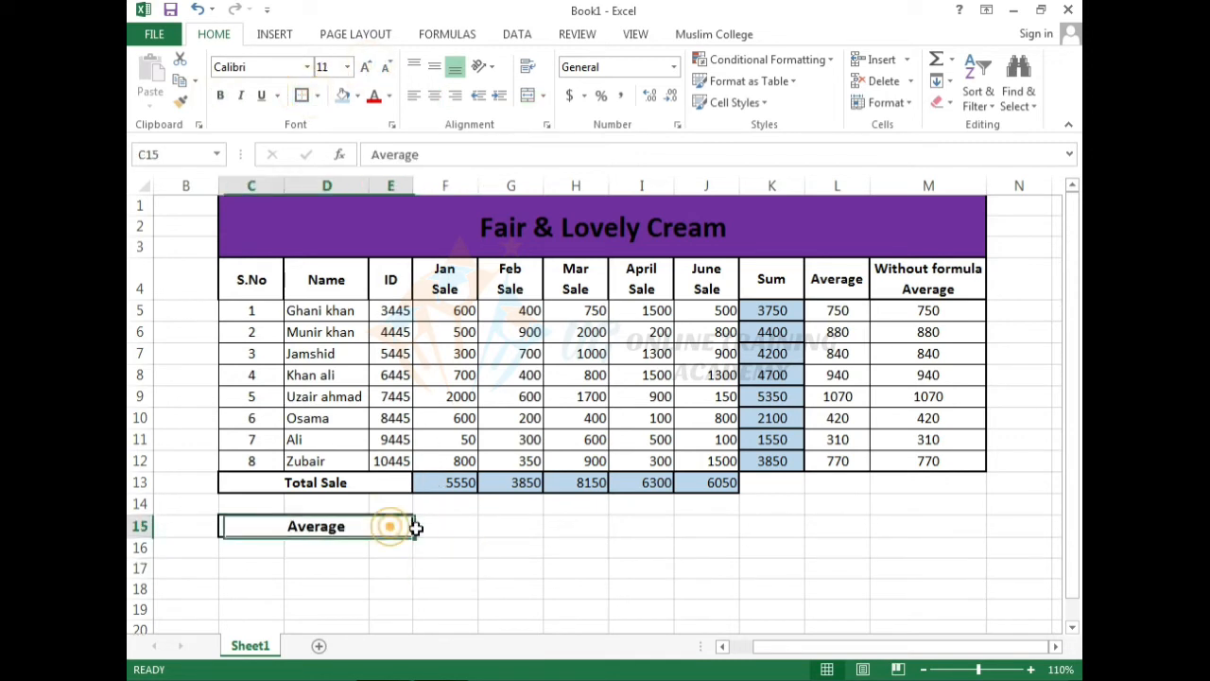
{"action": "left_click", "coordinate": [433, 528]}
{"action": "left_click", "coordinate": [510, 527]}
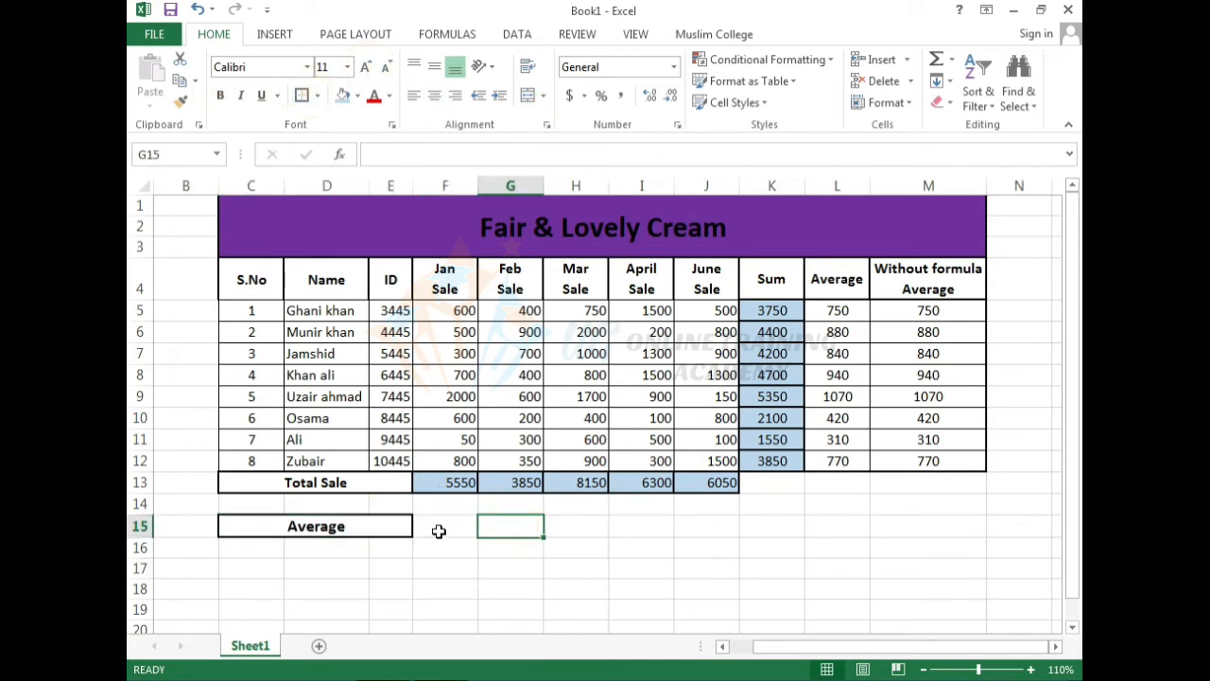
{"action": "left_click", "coordinate": [442, 530]}
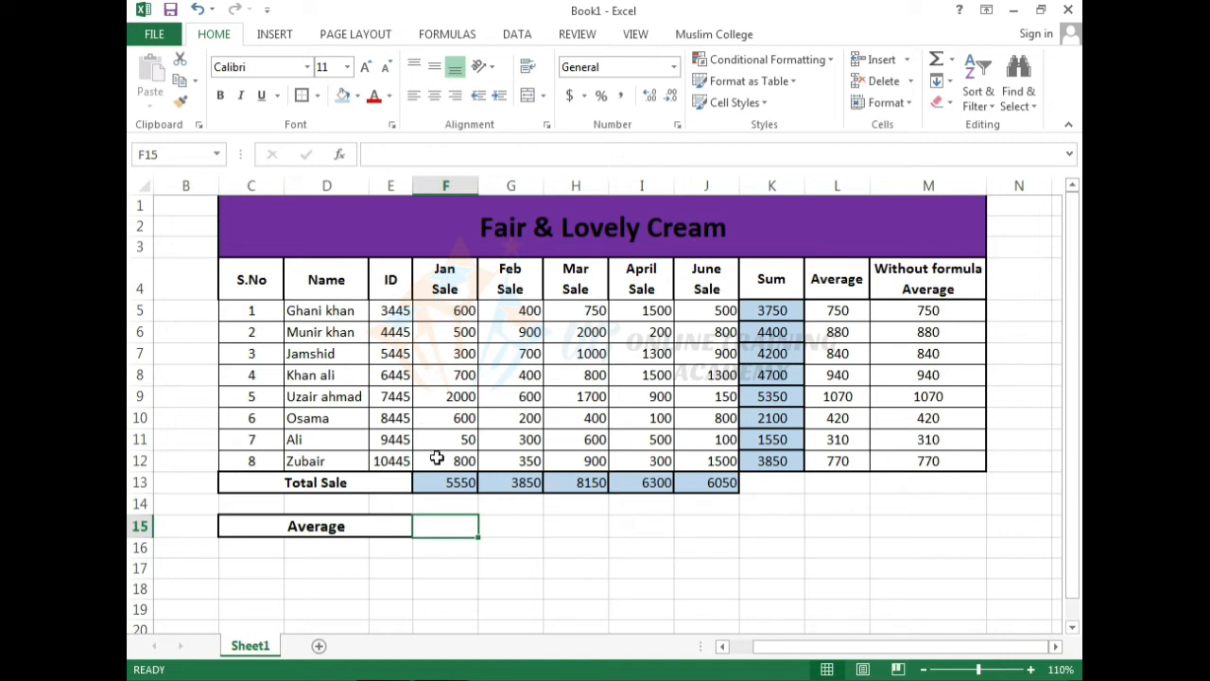
{"action": "left_click", "coordinate": [491, 529]}
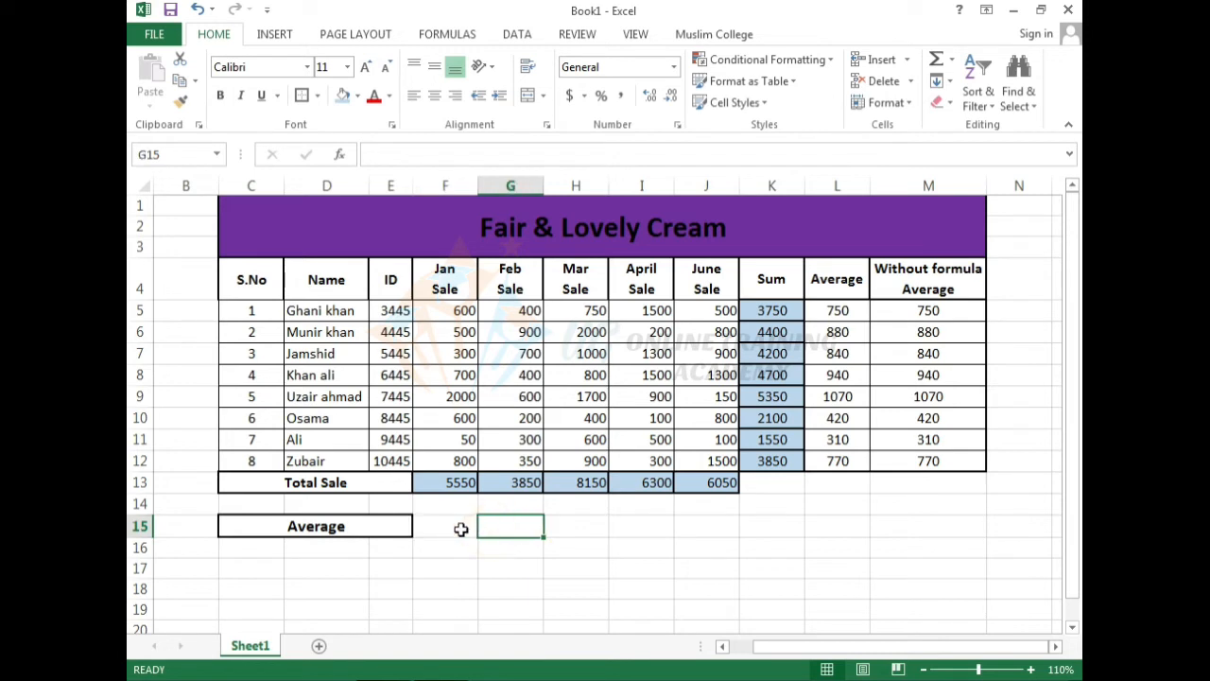
{"action": "left_click", "coordinate": [460, 529]}
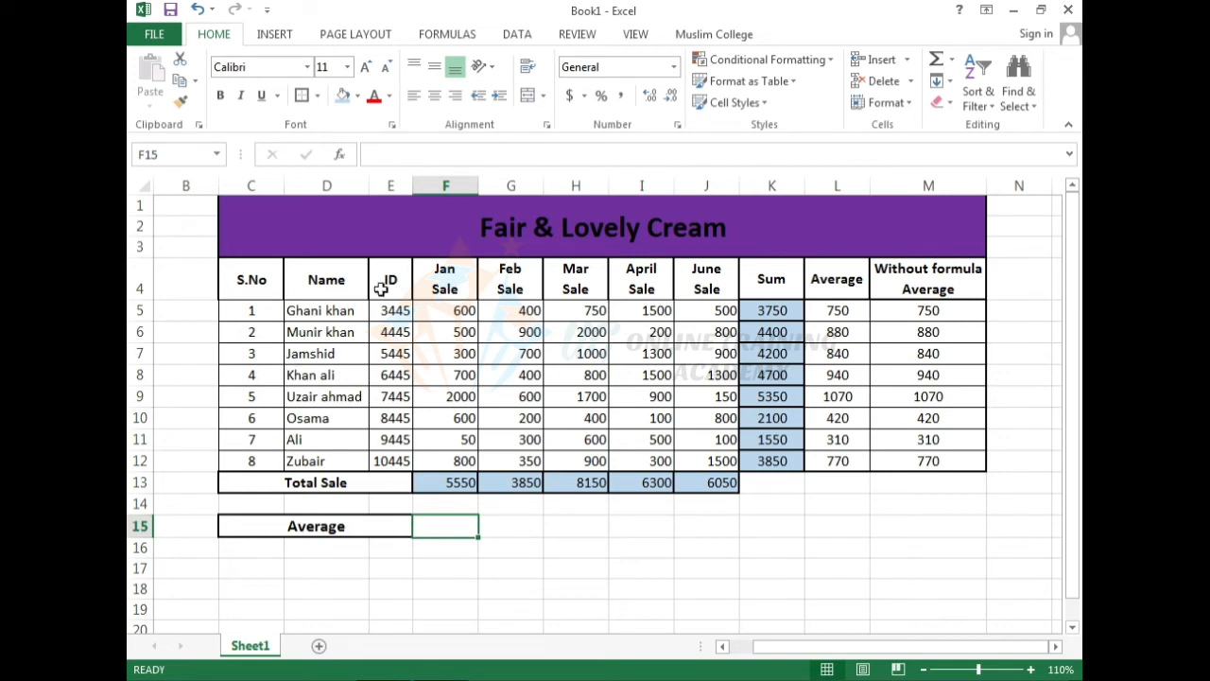
{"action": "left_click", "coordinate": [323, 312]}
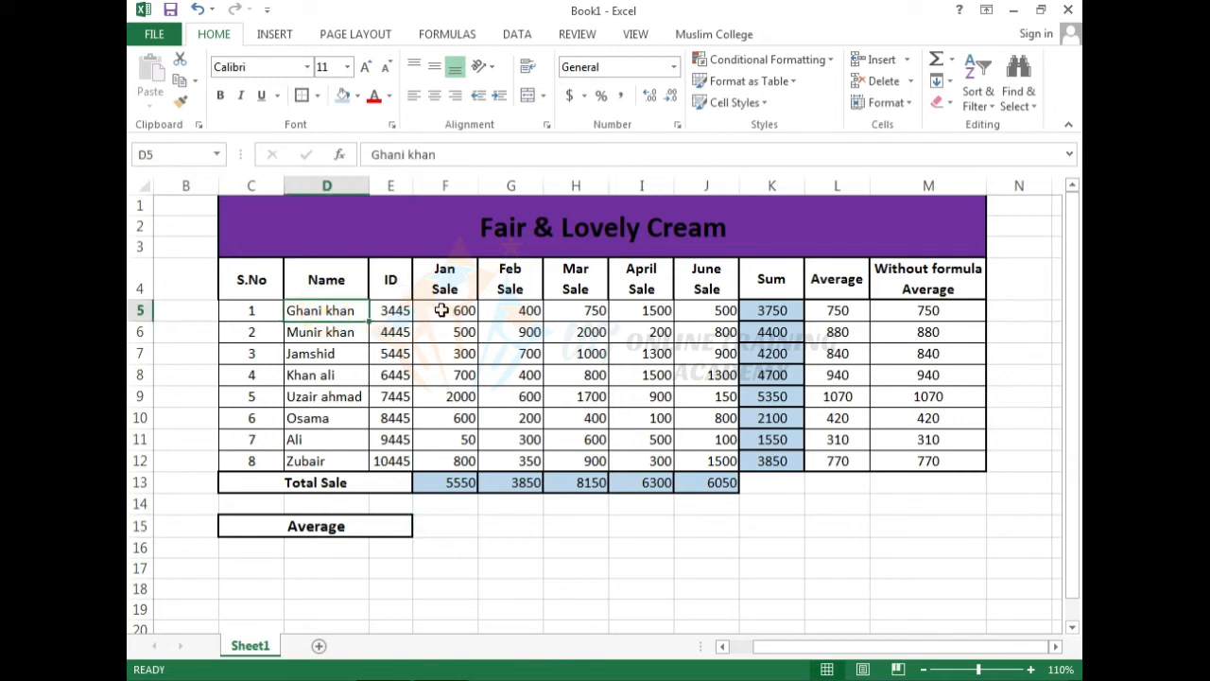
{"action": "left_click", "coordinate": [441, 311]}
{"action": "left_click", "coordinate": [449, 333]}
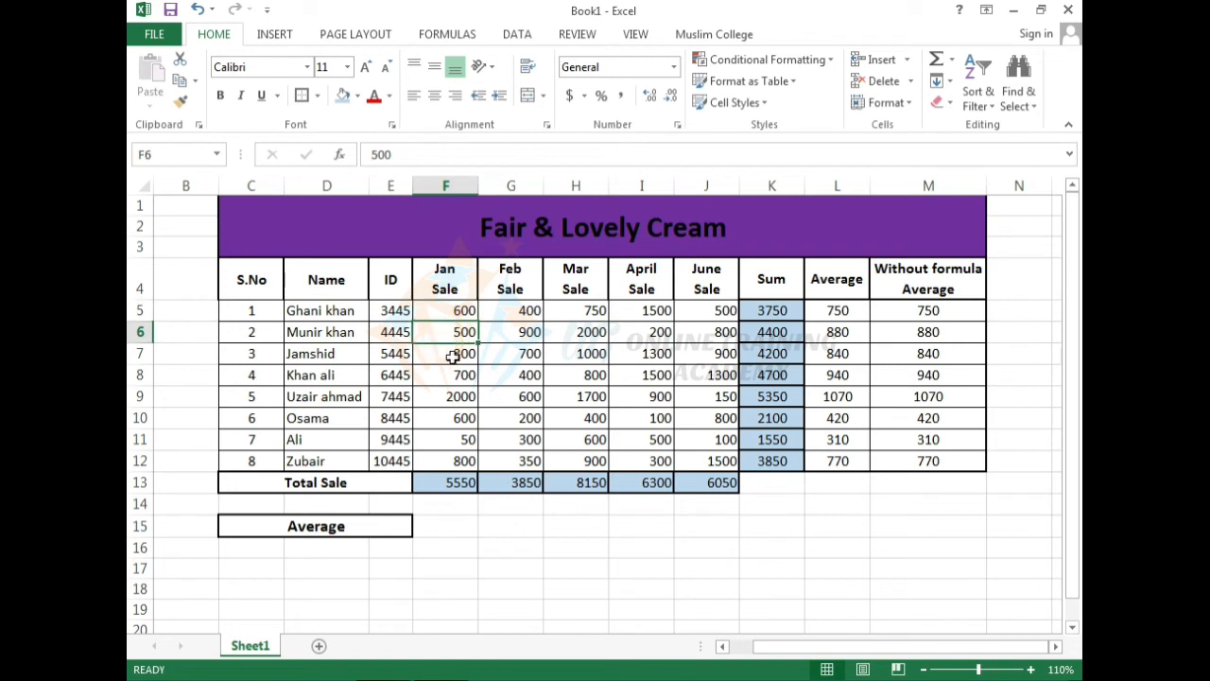
{"action": "left_click", "coordinate": [441, 354]}
{"action": "left_click", "coordinate": [441, 377]}
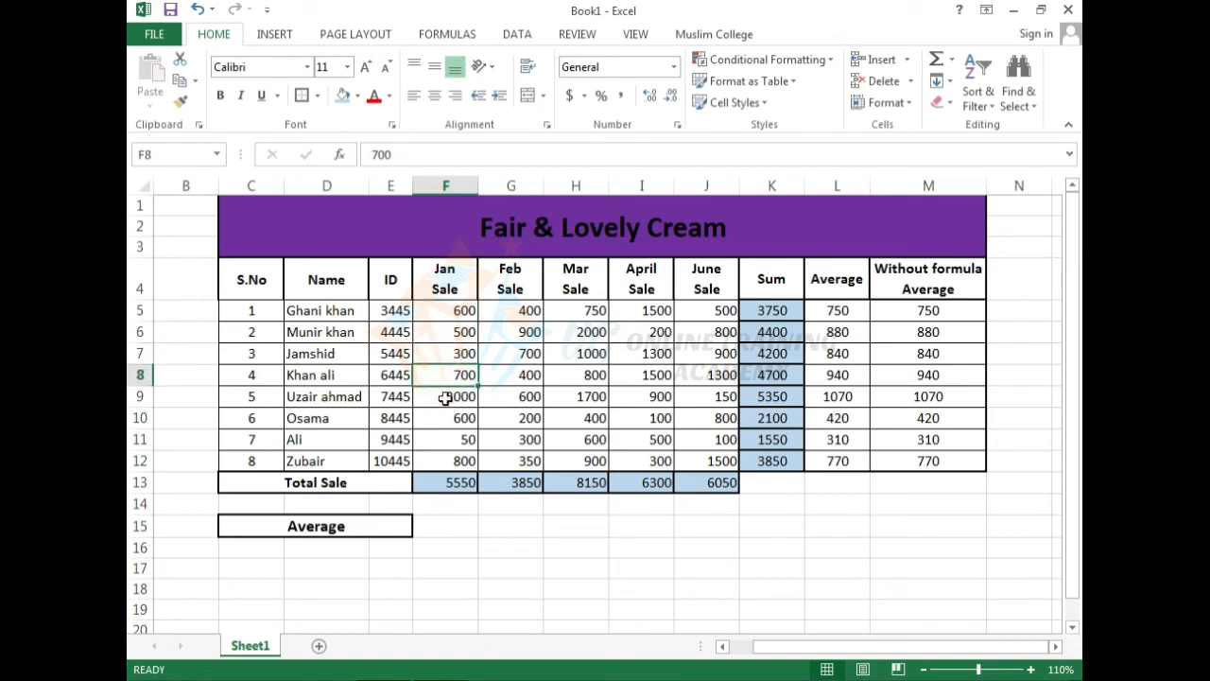
{"action": "left_click", "coordinate": [441, 398]}
{"action": "left_click", "coordinate": [445, 420]}
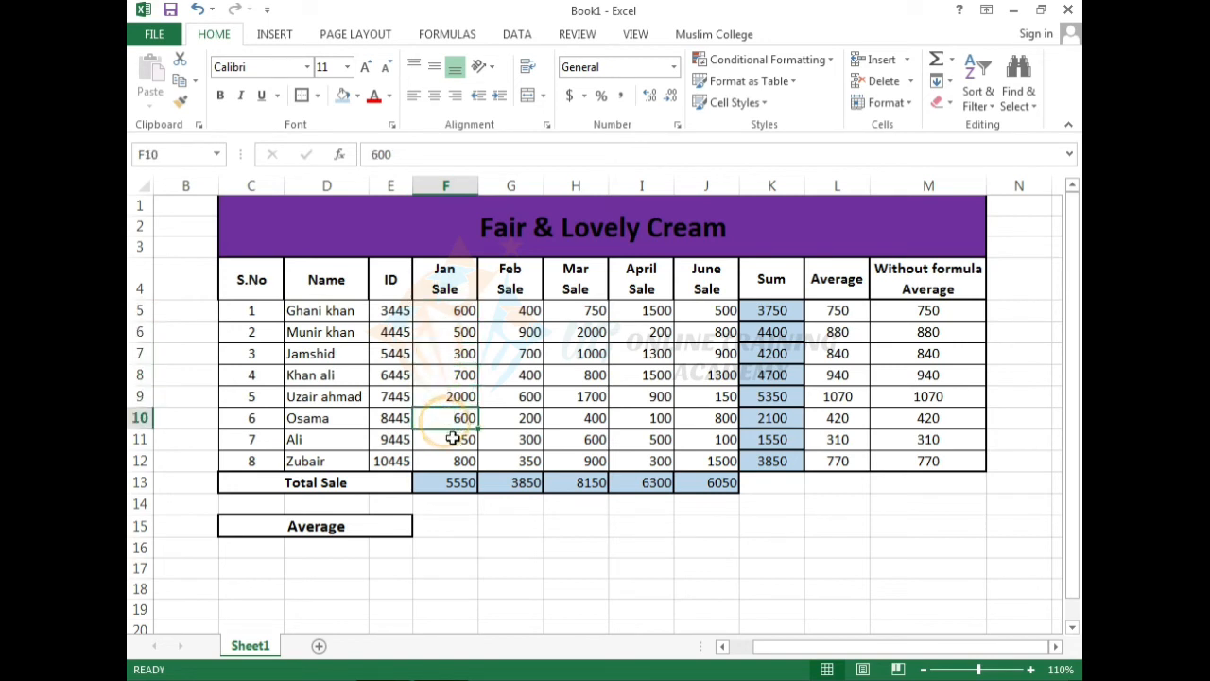
{"action": "left_click", "coordinate": [448, 440]}
{"action": "left_click", "coordinate": [445, 462]}
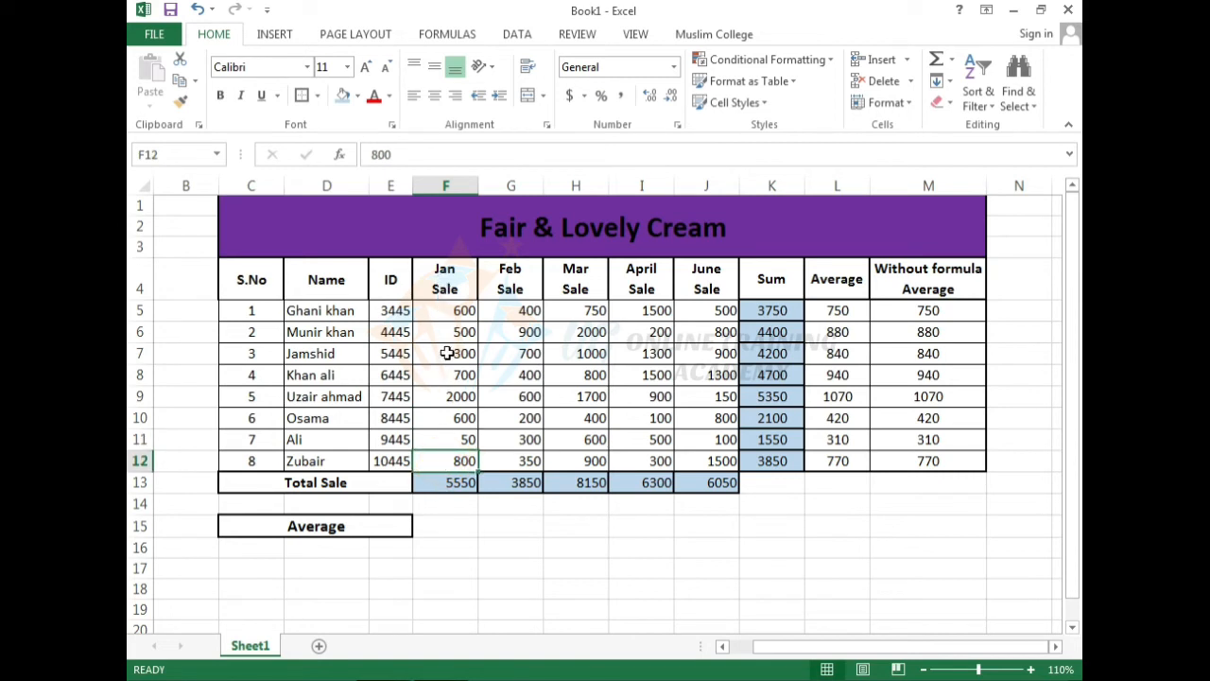
{"action": "left_click", "coordinate": [453, 527]}
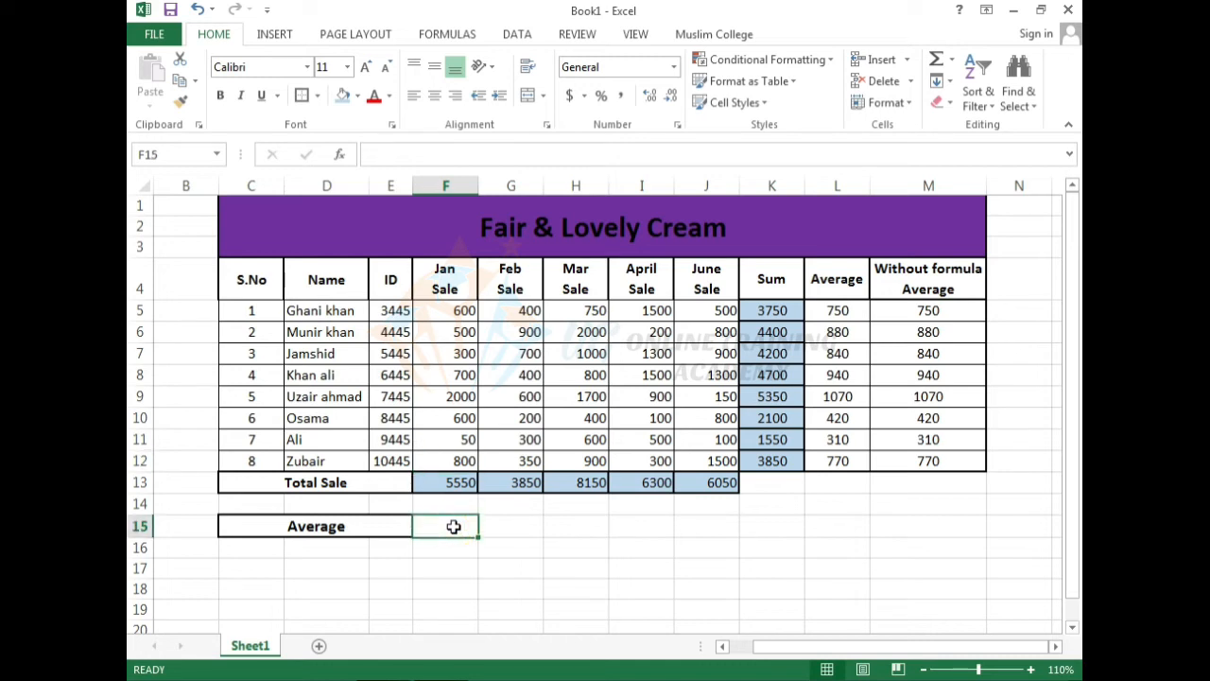
{"action": "left_click", "coordinate": [487, 527]}
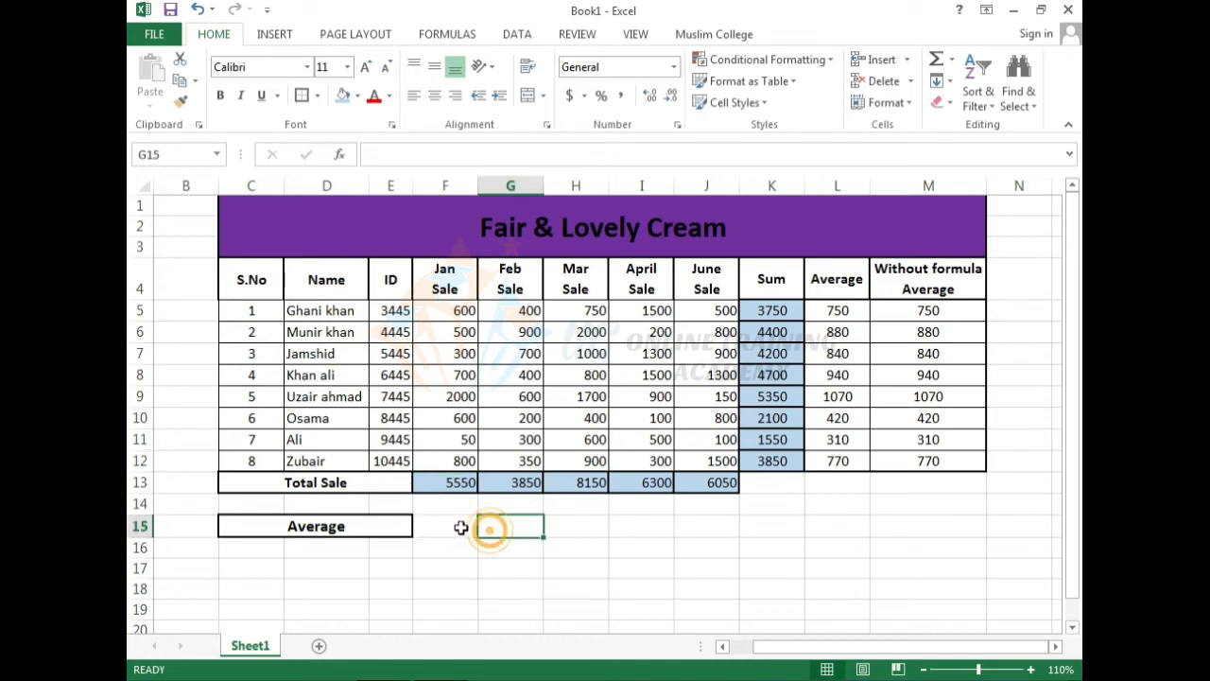
{"action": "left_click", "coordinate": [452, 527]}
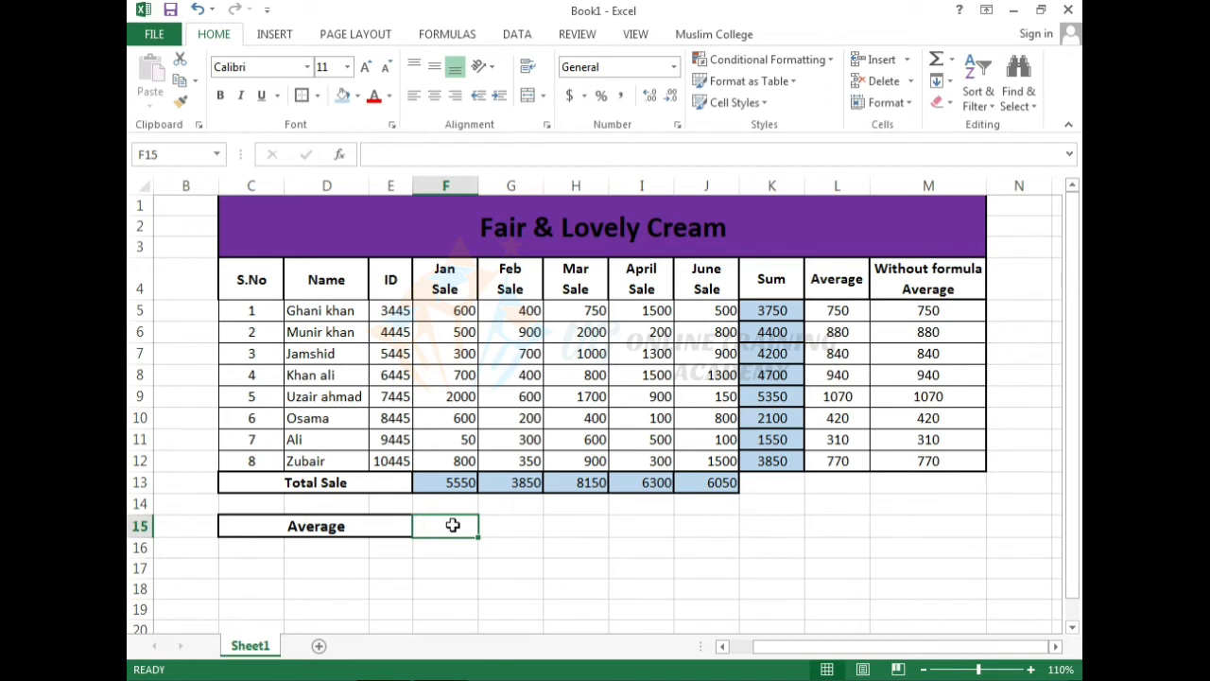
Enter =AVERAGE(F5:F12) in F15 to get the Jan Sale average 693.75.
{"action": "type", "text": "="}
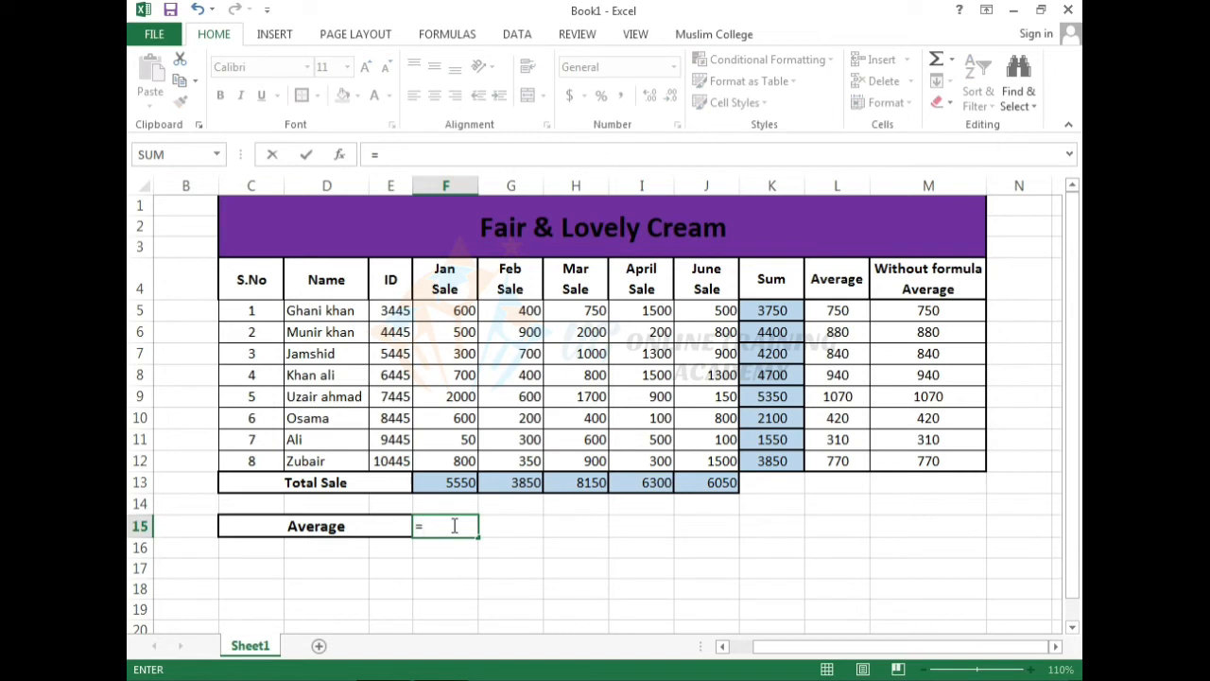
{"action": "type", "text": "aver"}
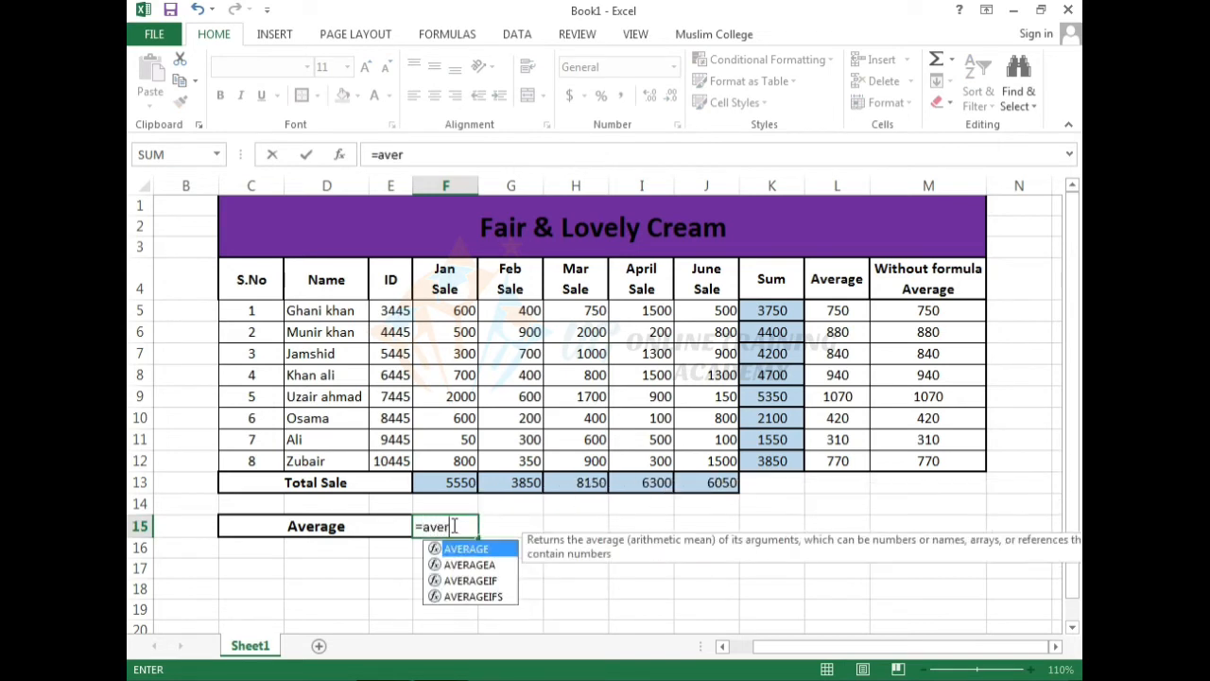
{"action": "type", "text": "age("}
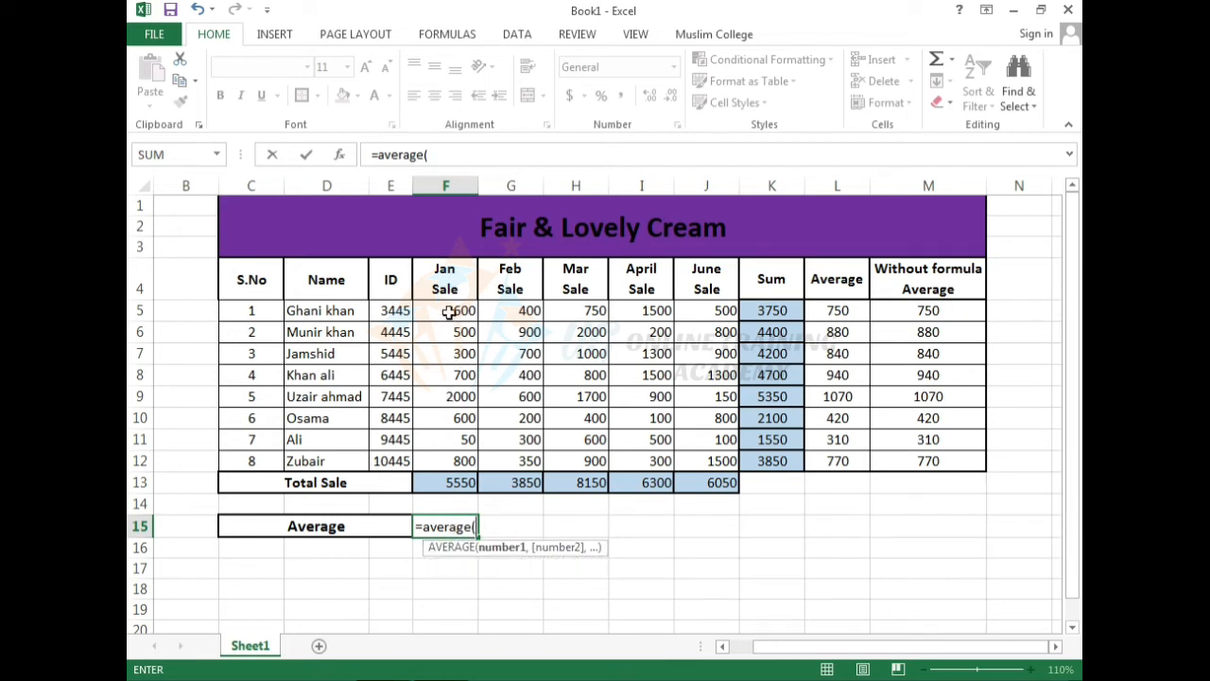
{"action": "left_click_drag", "start_coordinate": [449, 312], "coordinate": [461, 463]}
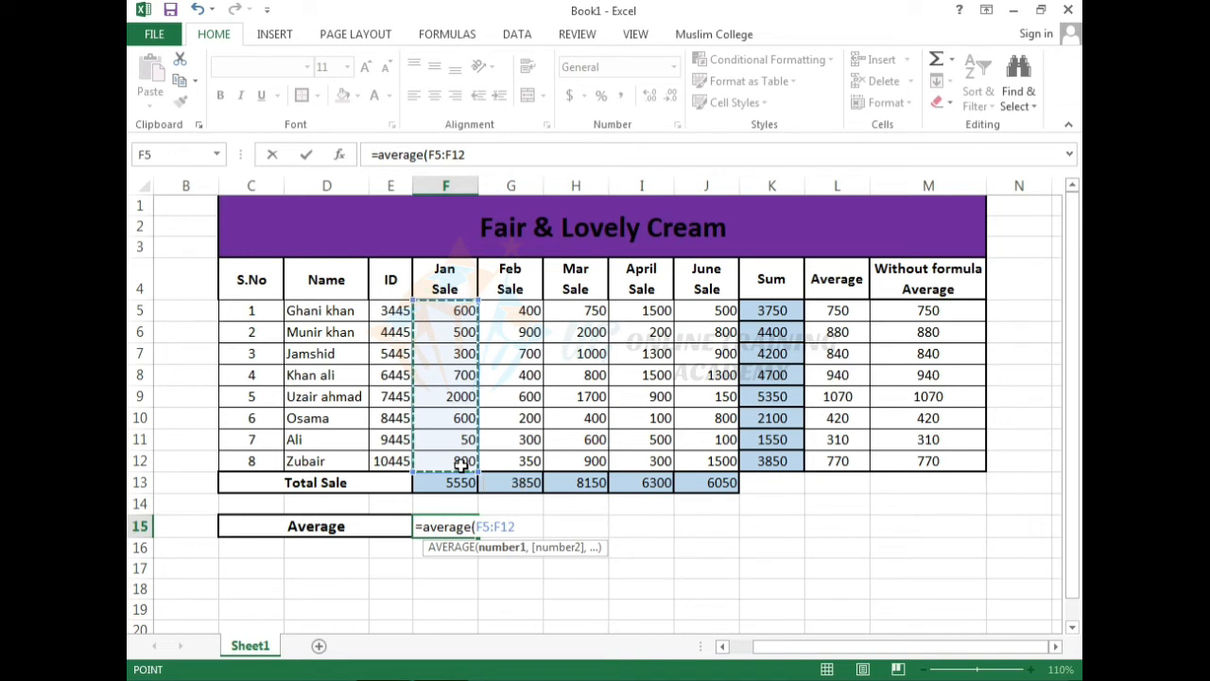
{"action": "type", "text": ")"}
{"action": "key", "text": "Return"}
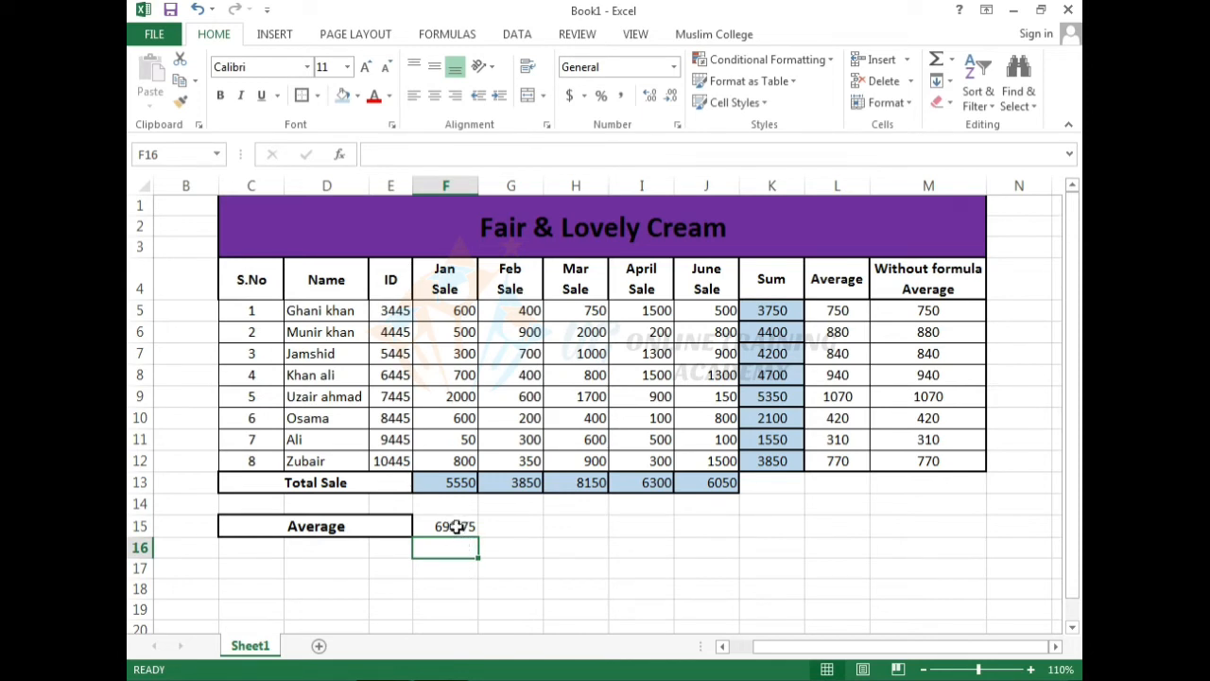
{"action": "left_click", "coordinate": [457, 527]}
Format F15 as Number with 0 decimal places so it displays 694.
{"action": "right_click", "coordinate": [459, 532]}
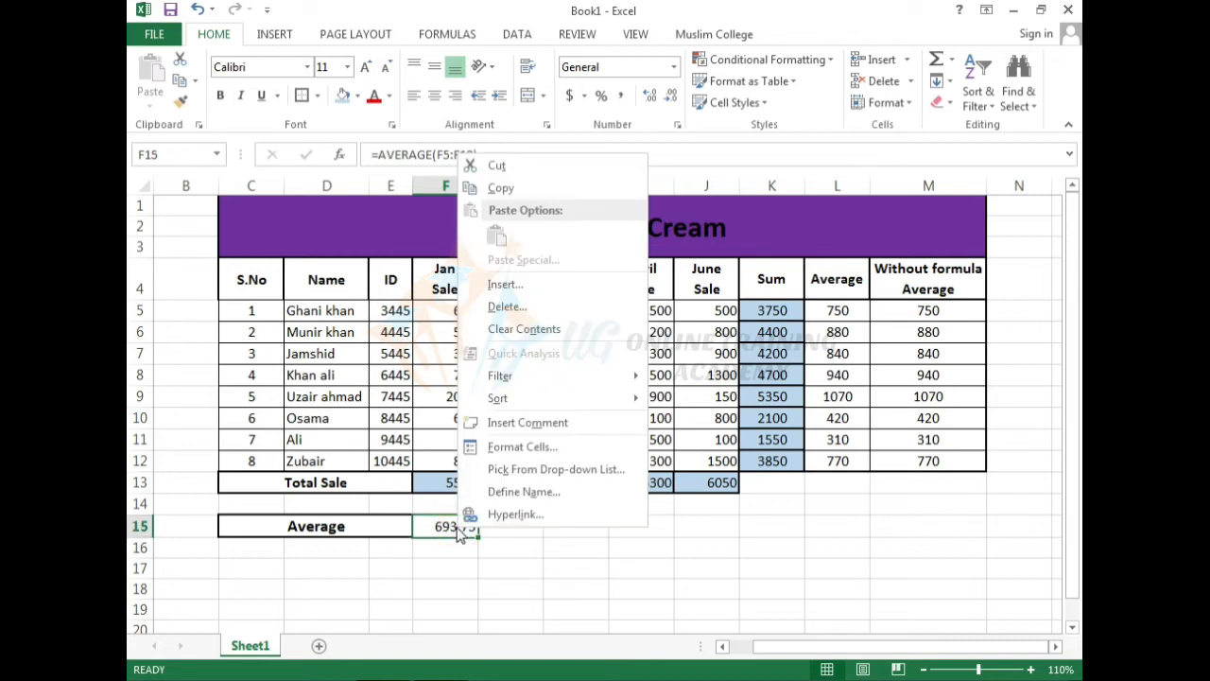
{"action": "left_click", "coordinate": [524, 450]}
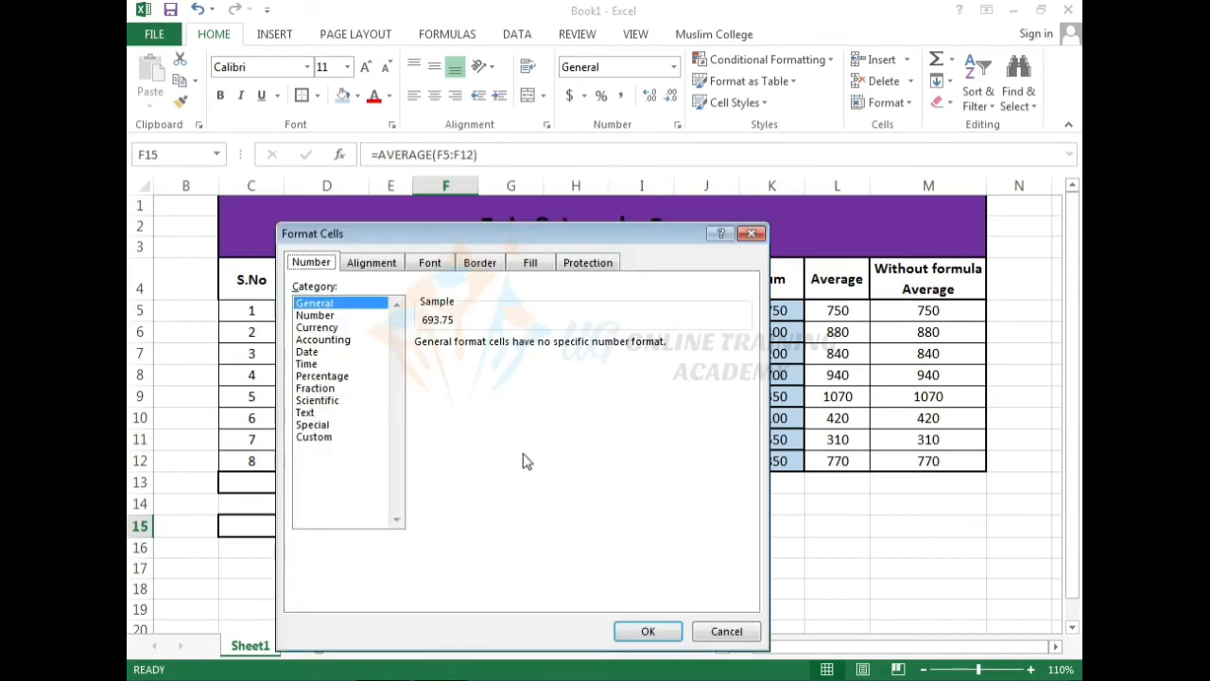
{"action": "left_click", "coordinate": [320, 315]}
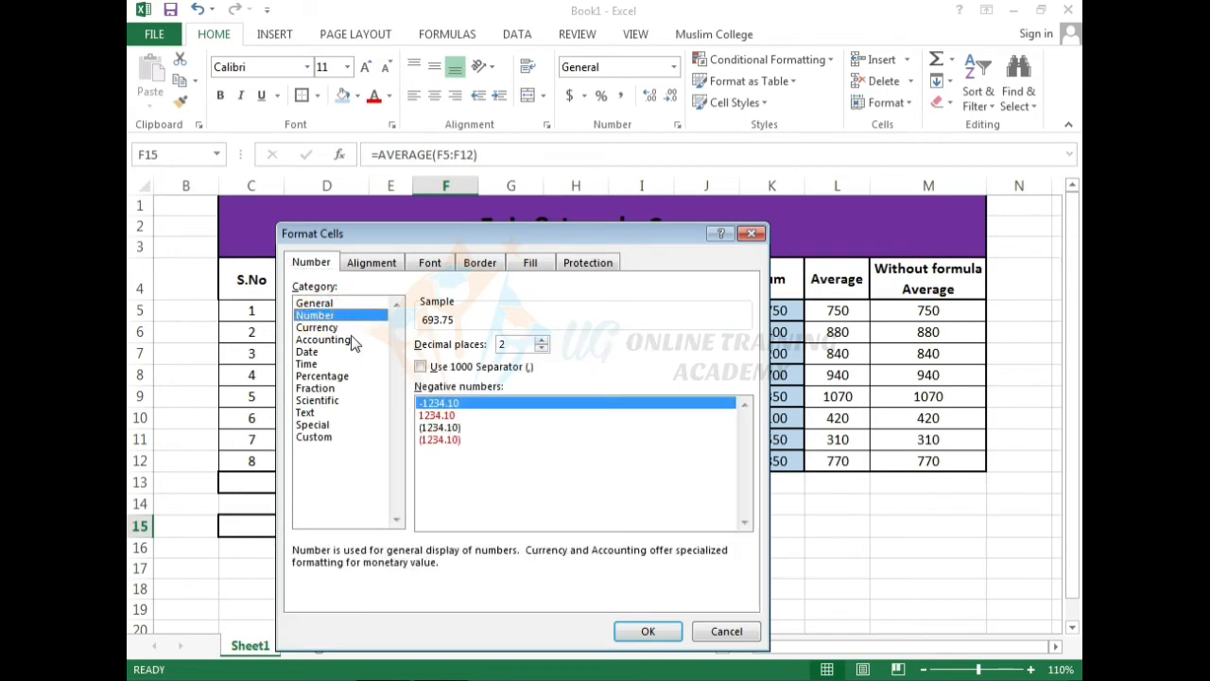
{"action": "left_click", "coordinate": [542, 348]}
{"action": "left_click", "coordinate": [542, 348]}
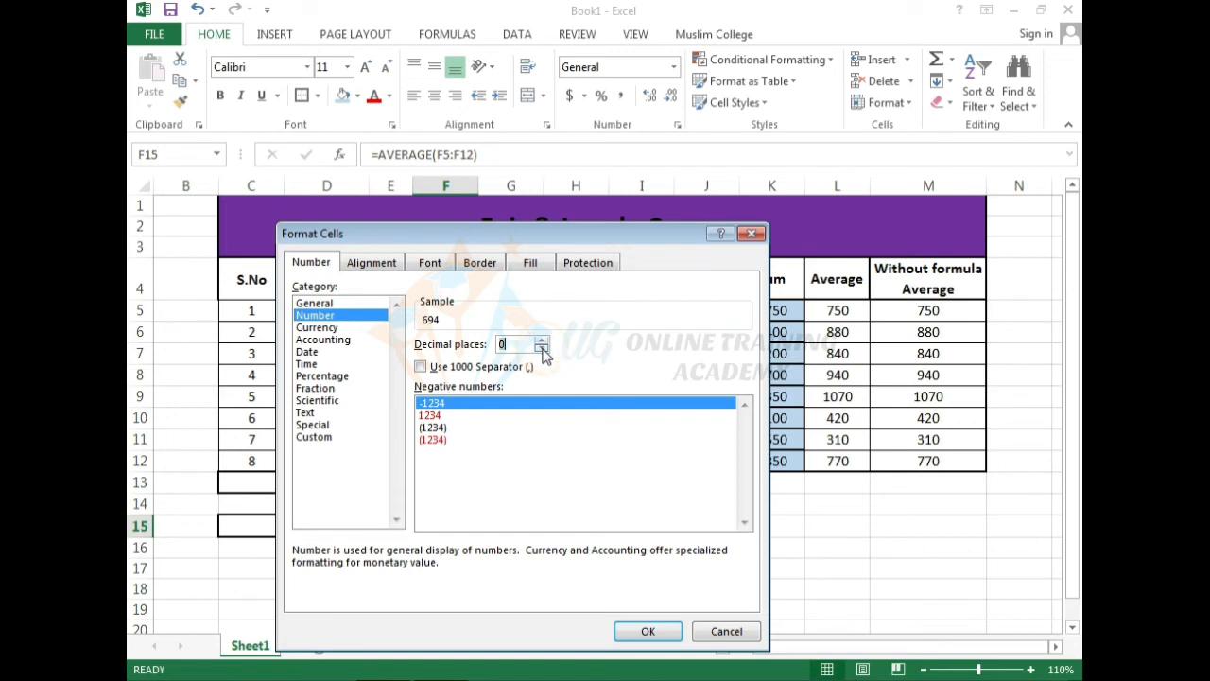
{"action": "left_click", "coordinate": [643, 632]}
{"action": "left_click", "coordinate": [487, 550]}
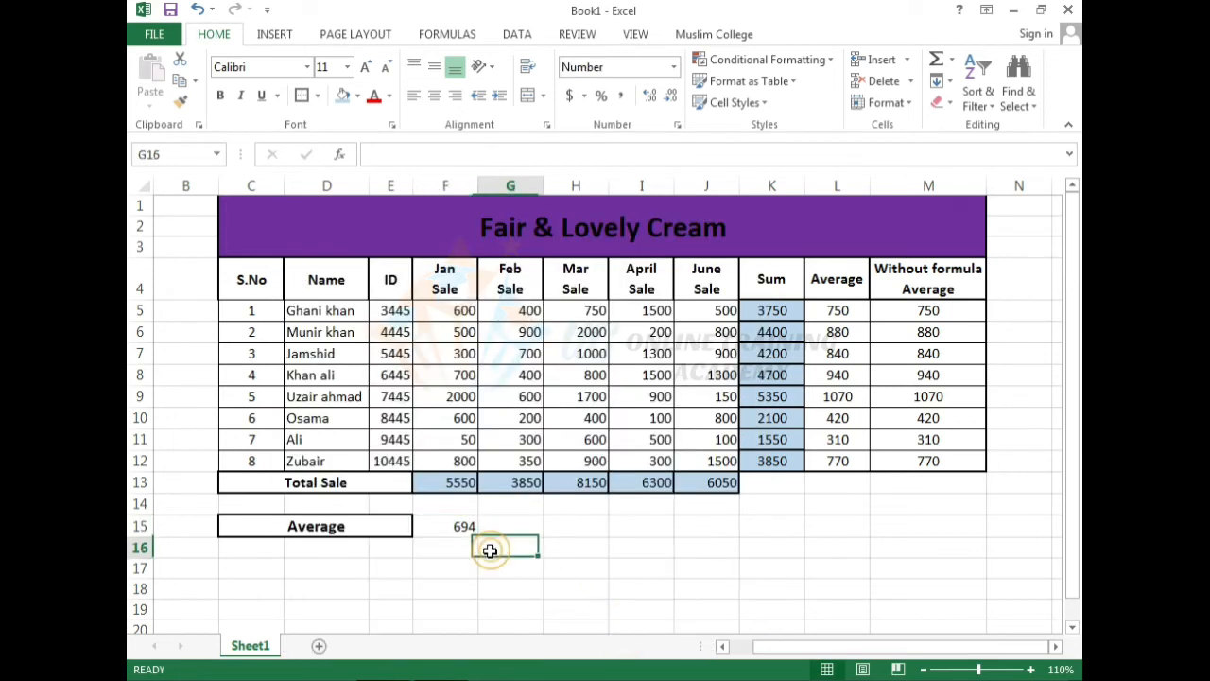
Fill the F15 average across to J15 and centre the averages 694, 481, 1019, 788, 756.
{"action": "left_click", "coordinate": [444, 530]}
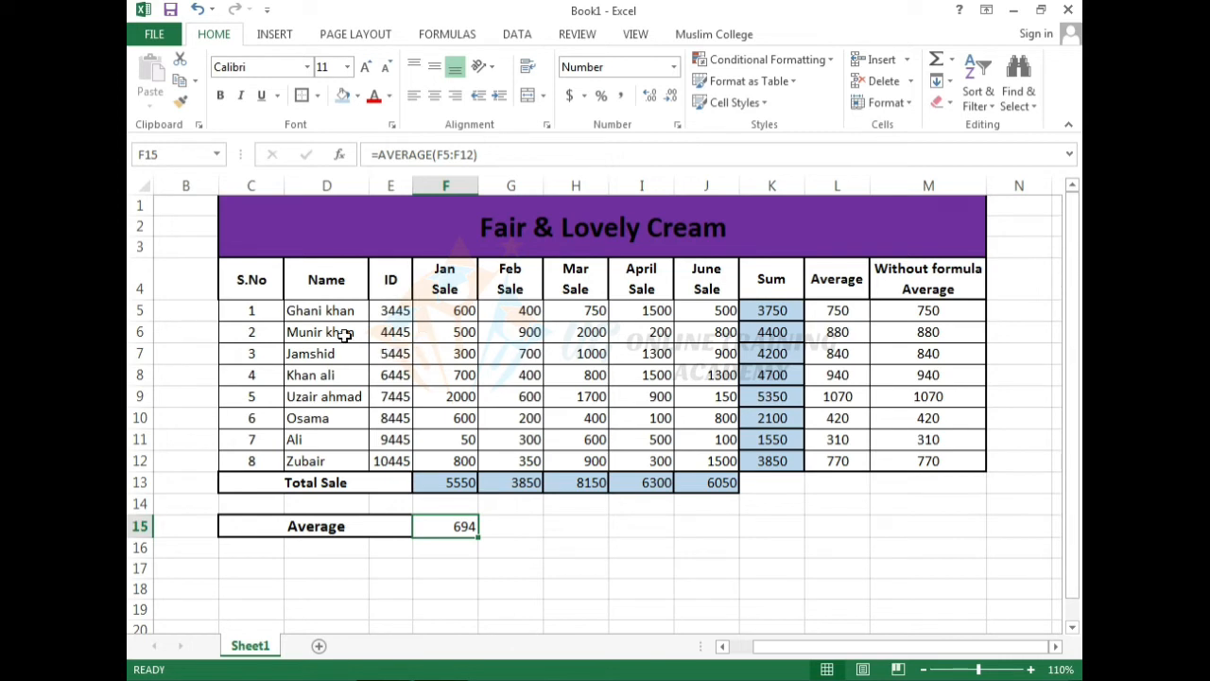
{"action": "left_click", "coordinate": [447, 549]}
{"action": "left_click", "coordinate": [448, 527]}
{"action": "left_click", "coordinate": [489, 527]}
{"action": "left_click", "coordinate": [460, 527]}
{"action": "left_click_drag", "start_coordinate": [472, 537], "coordinate": [725, 531]}
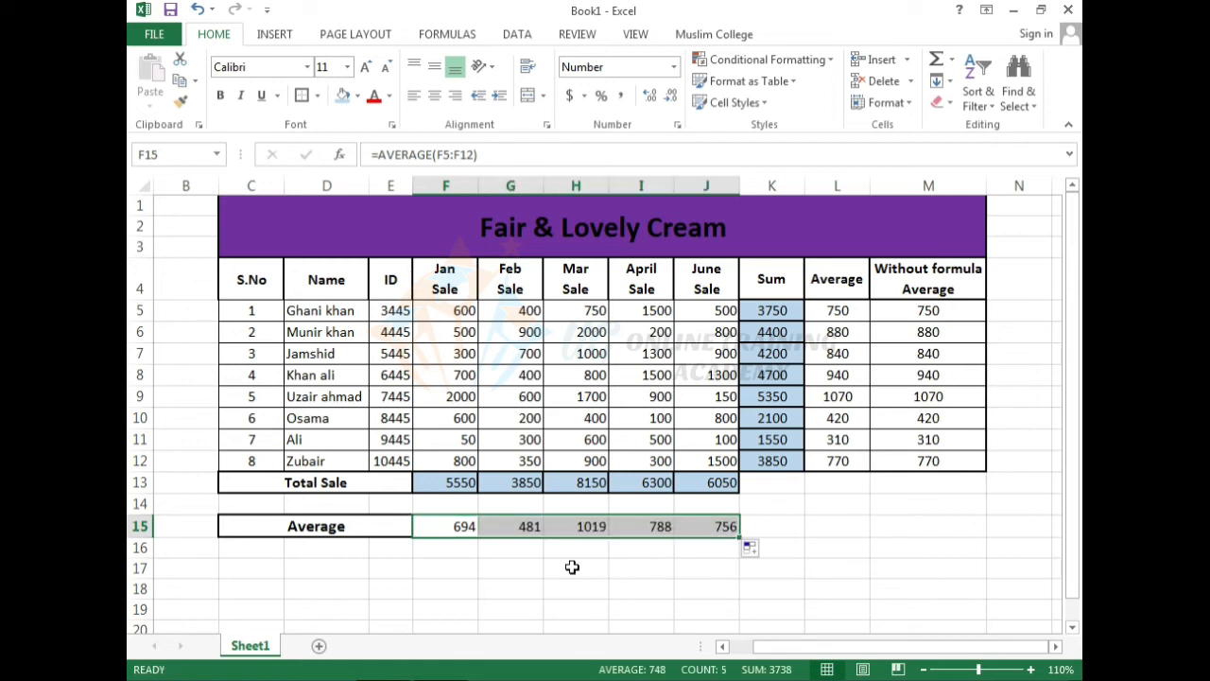
{"action": "left_click", "coordinate": [520, 572]}
{"action": "left_click_drag", "start_coordinate": [460, 527], "coordinate": [728, 534]}
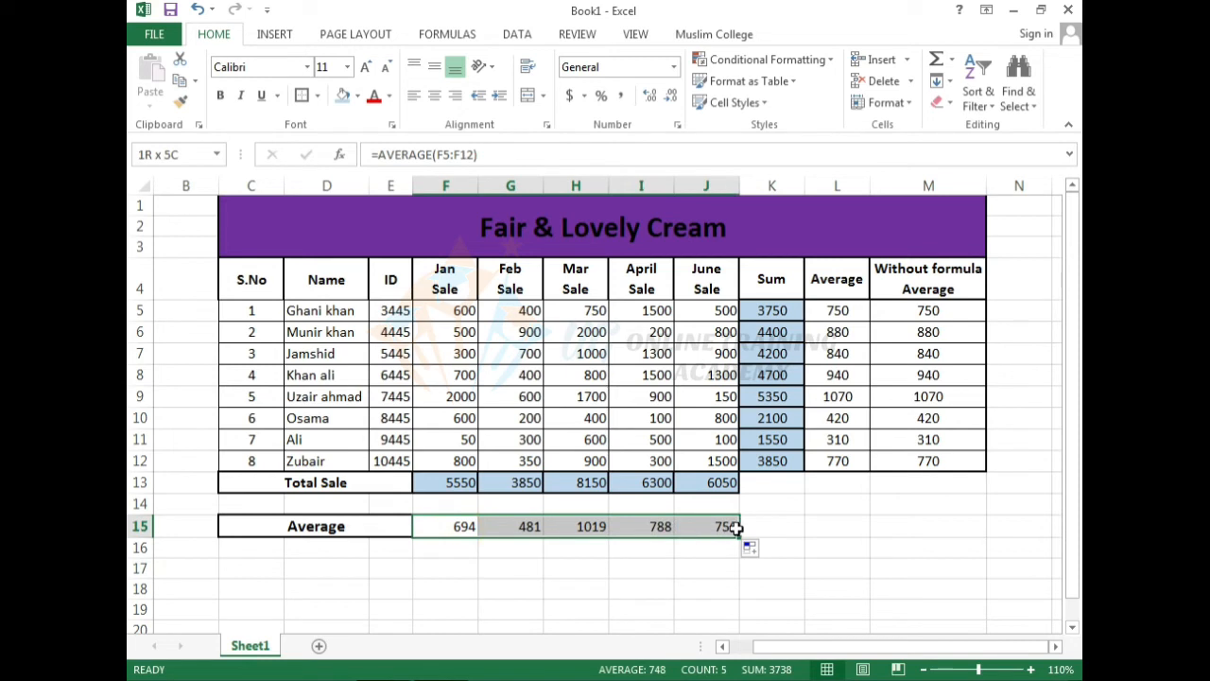
{"action": "left_click", "coordinate": [434, 95]}
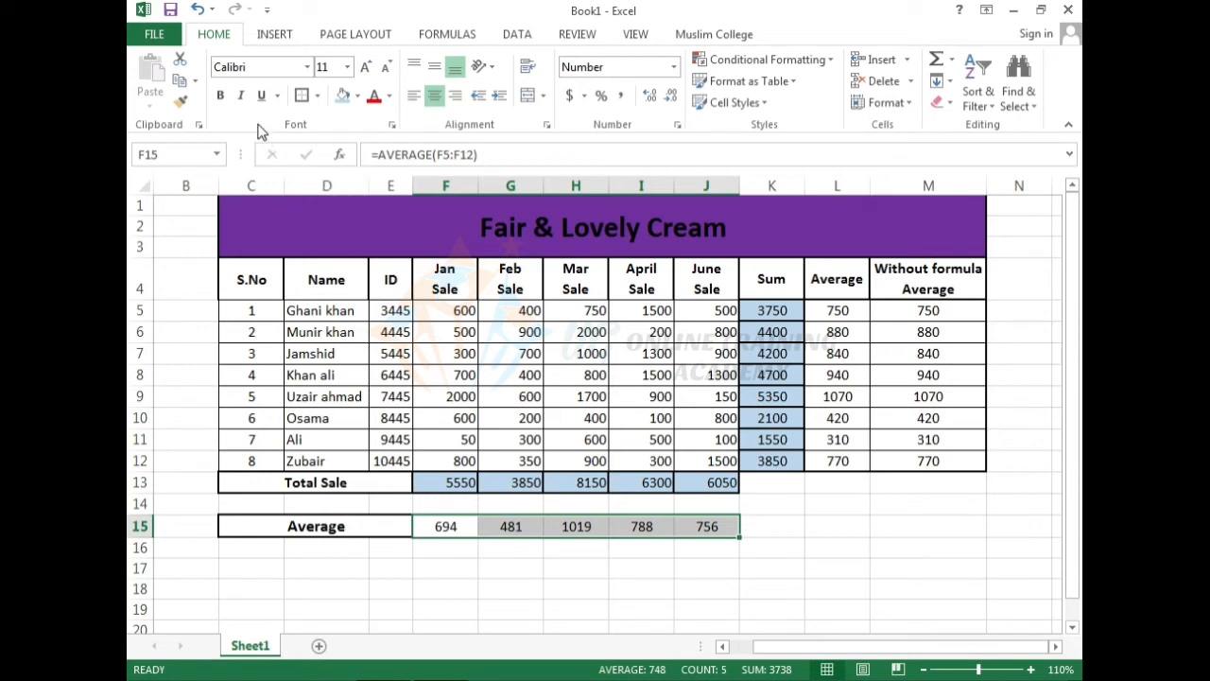
Bold the averages in F15:J15 and the Total Sale figures in F13:J13.
{"action": "left_click", "coordinate": [221, 99]}
{"action": "left_click", "coordinate": [514, 589]}
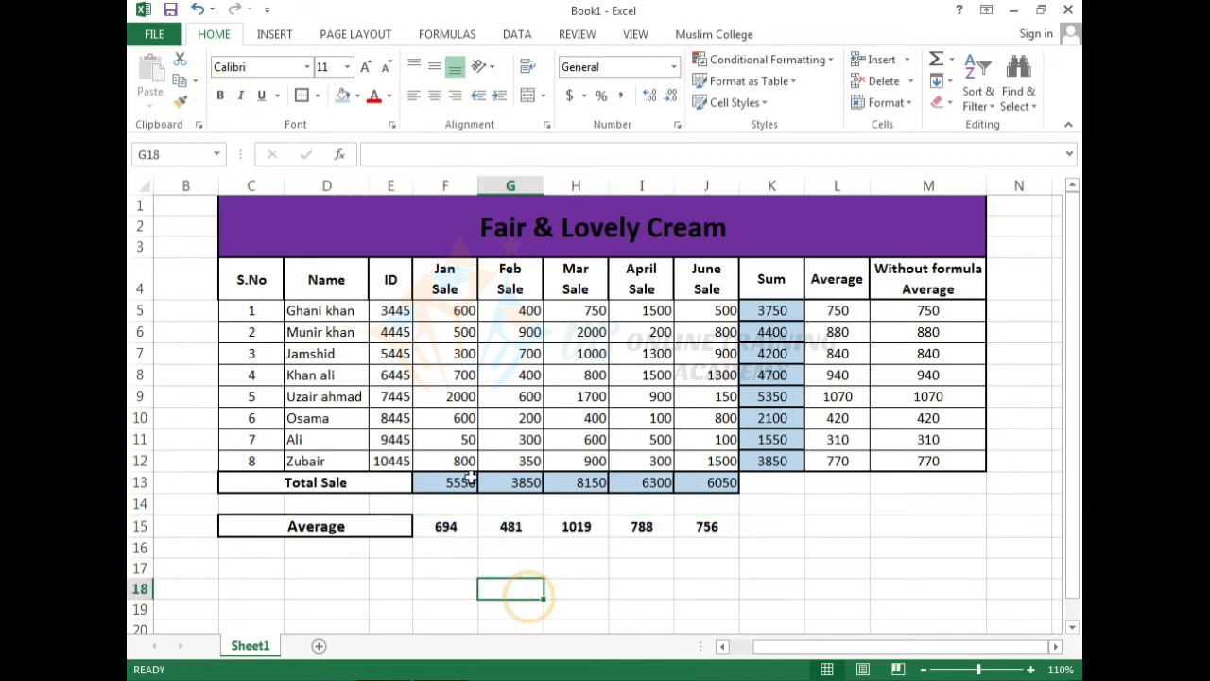
{"action": "left_click_drag", "start_coordinate": [453, 482], "coordinate": [708, 483]}
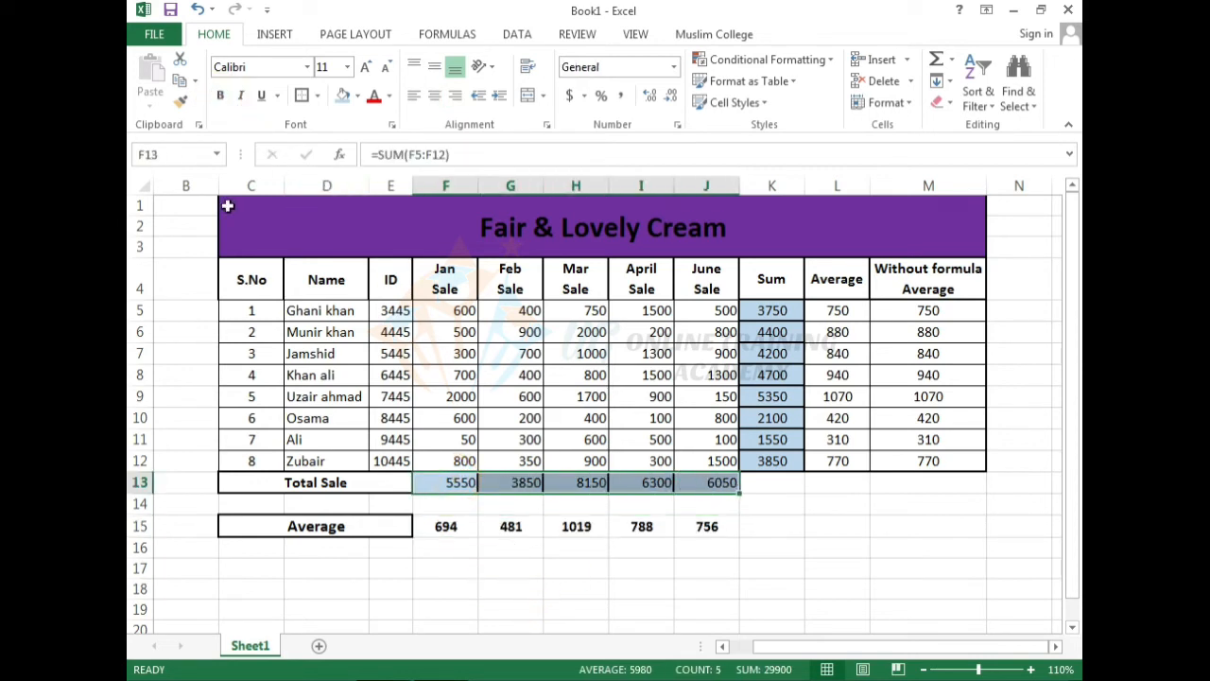
{"action": "left_click", "coordinate": [222, 95]}
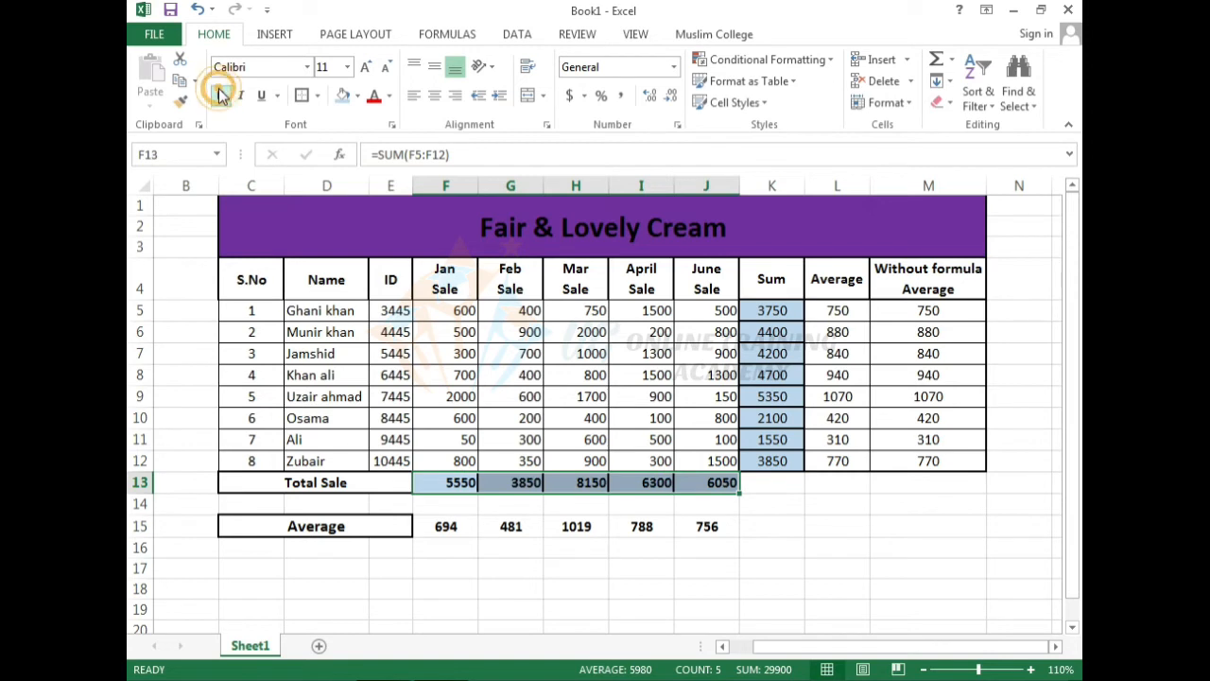
{"action": "left_click", "coordinate": [807, 528]}
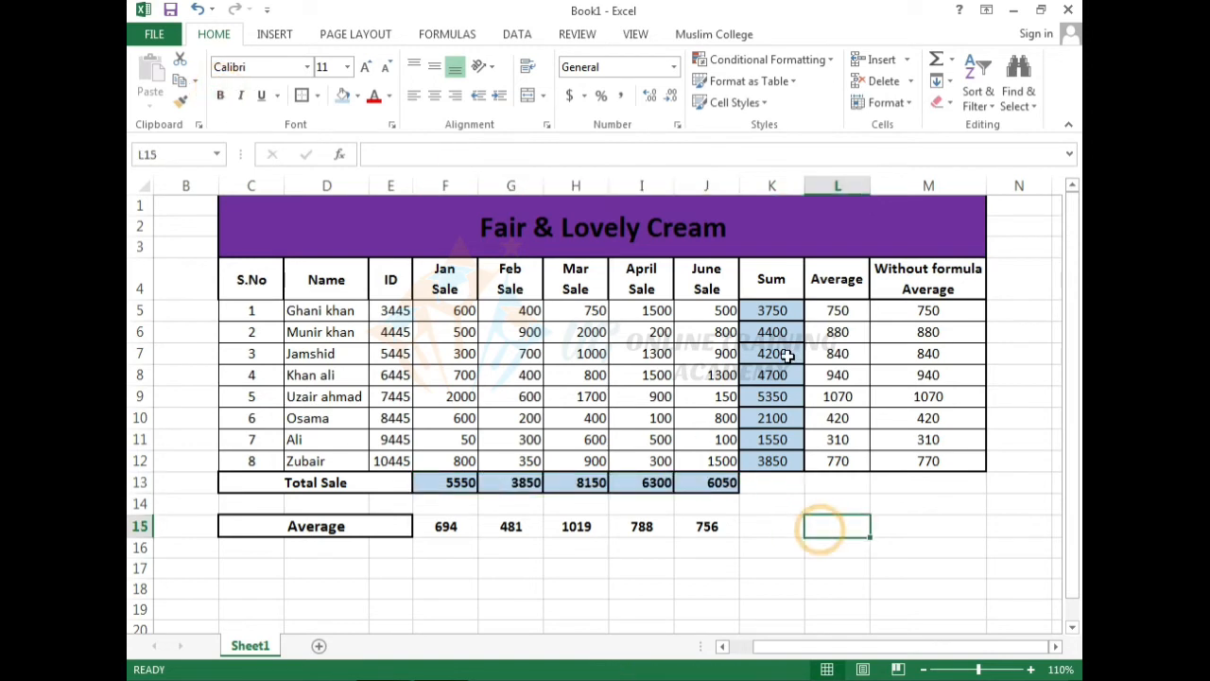
Bold the Sum and both Average columns in K5:M12.
{"action": "left_click", "coordinate": [830, 307]}
{"action": "left_click_drag", "start_coordinate": [787, 310], "coordinate": [886, 461]}
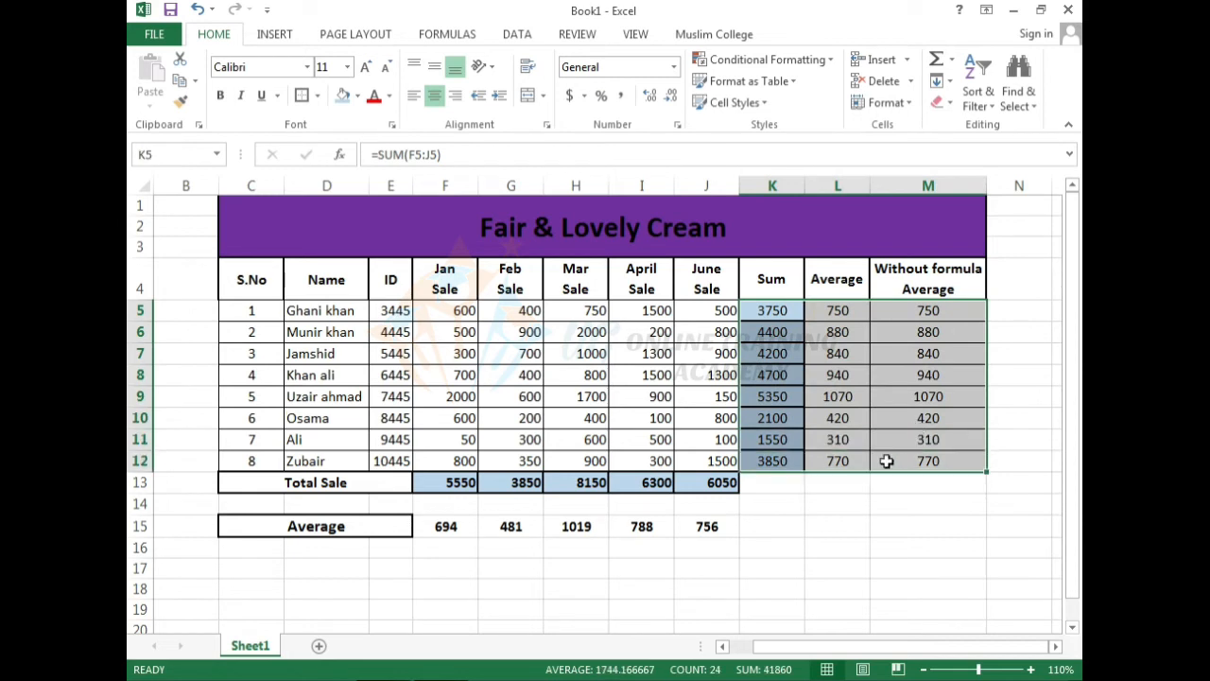
{"action": "left_click", "coordinate": [220, 96]}
{"action": "left_click", "coordinate": [801, 575]}
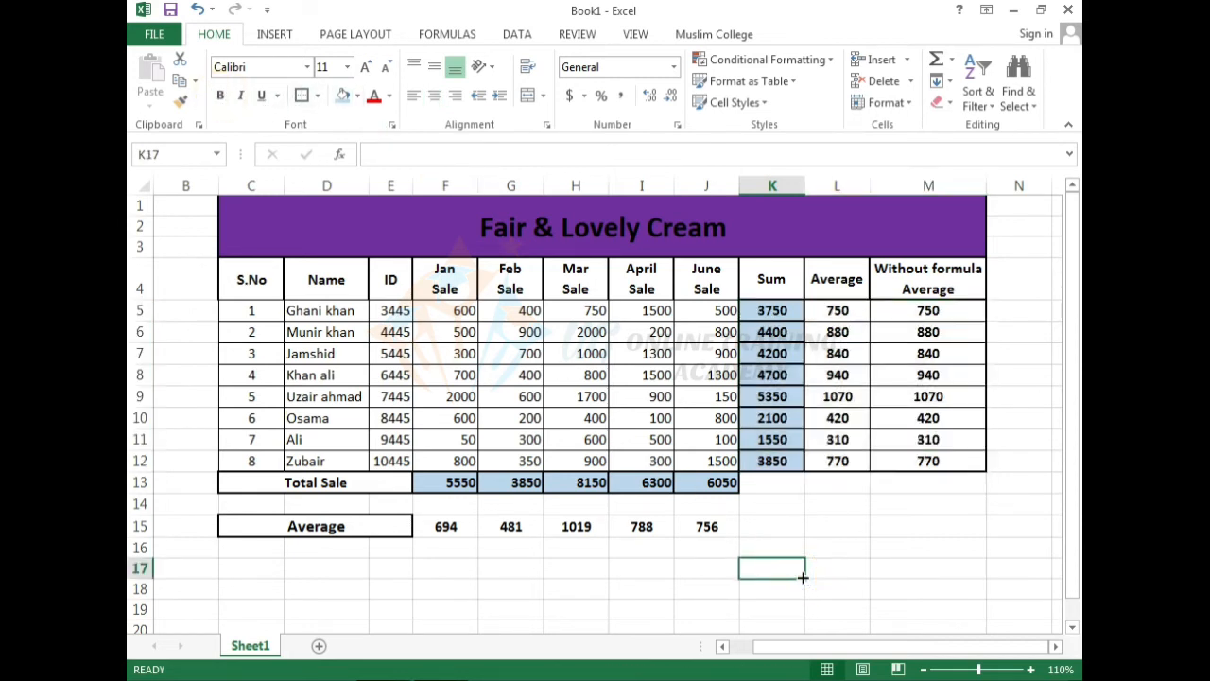
Merge and centre C16:E16 and type the label 'Without formula Average'.
{"action": "left_click", "coordinate": [868, 548]}
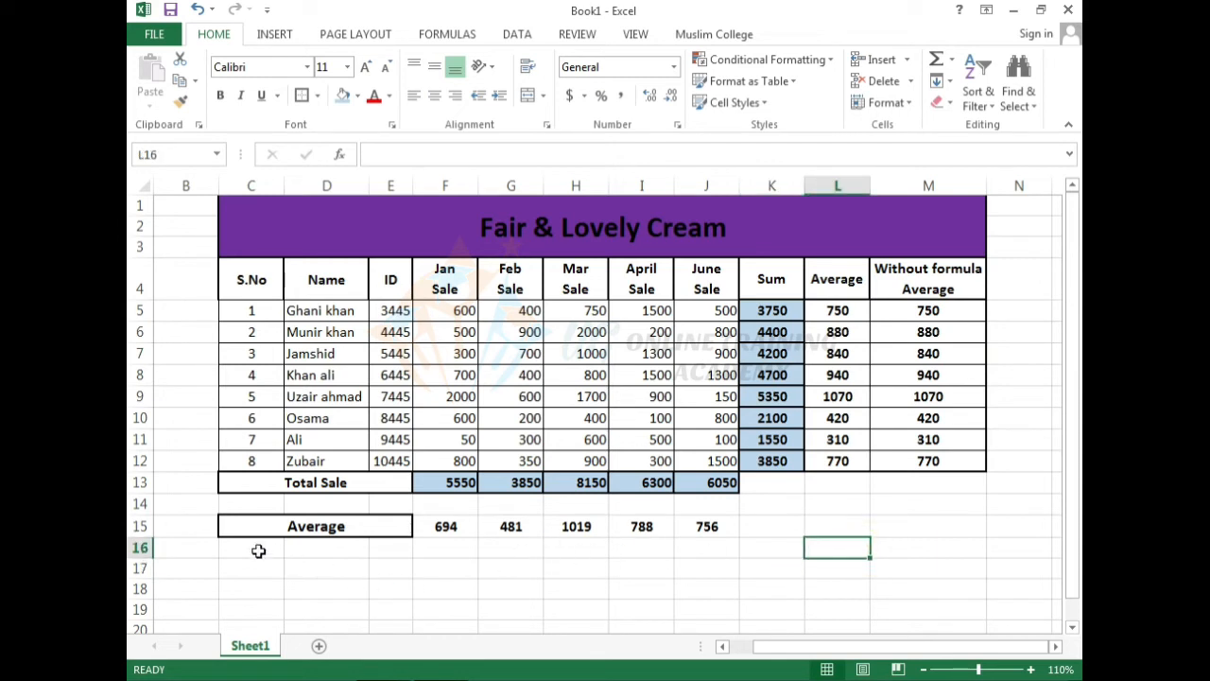
{"action": "left_click_drag", "start_coordinate": [250, 551], "coordinate": [324, 551]}
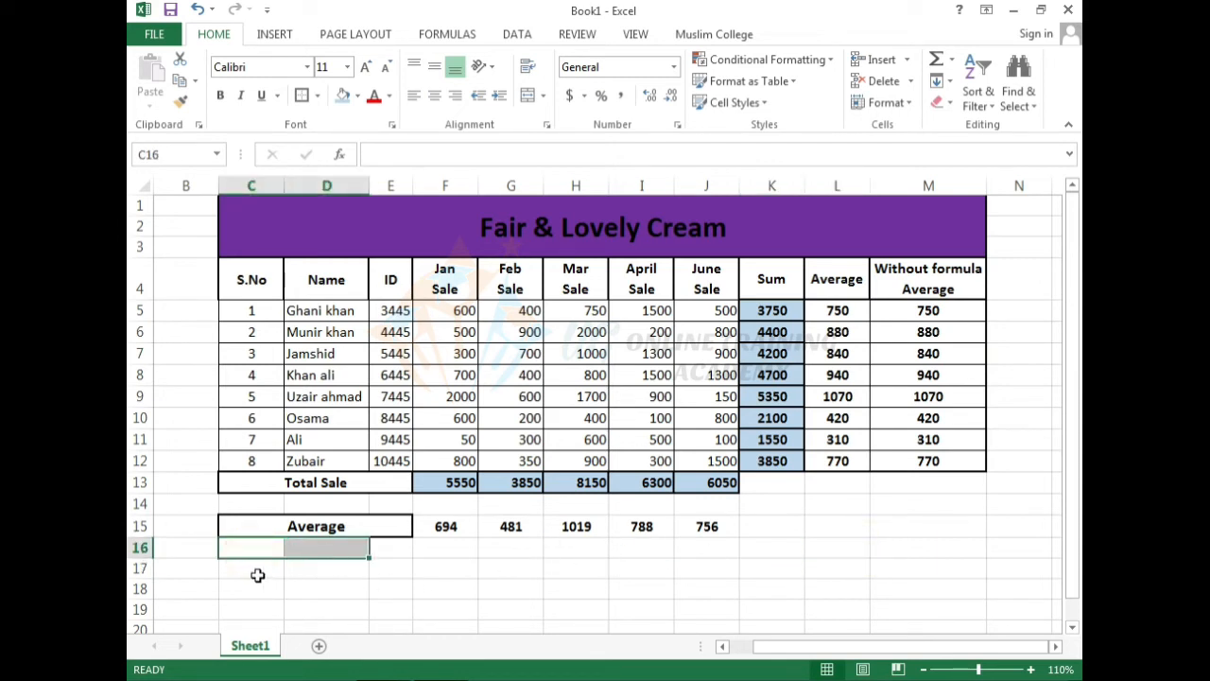
{"action": "left_click_drag", "start_coordinate": [251, 570], "coordinate": [391, 548]}
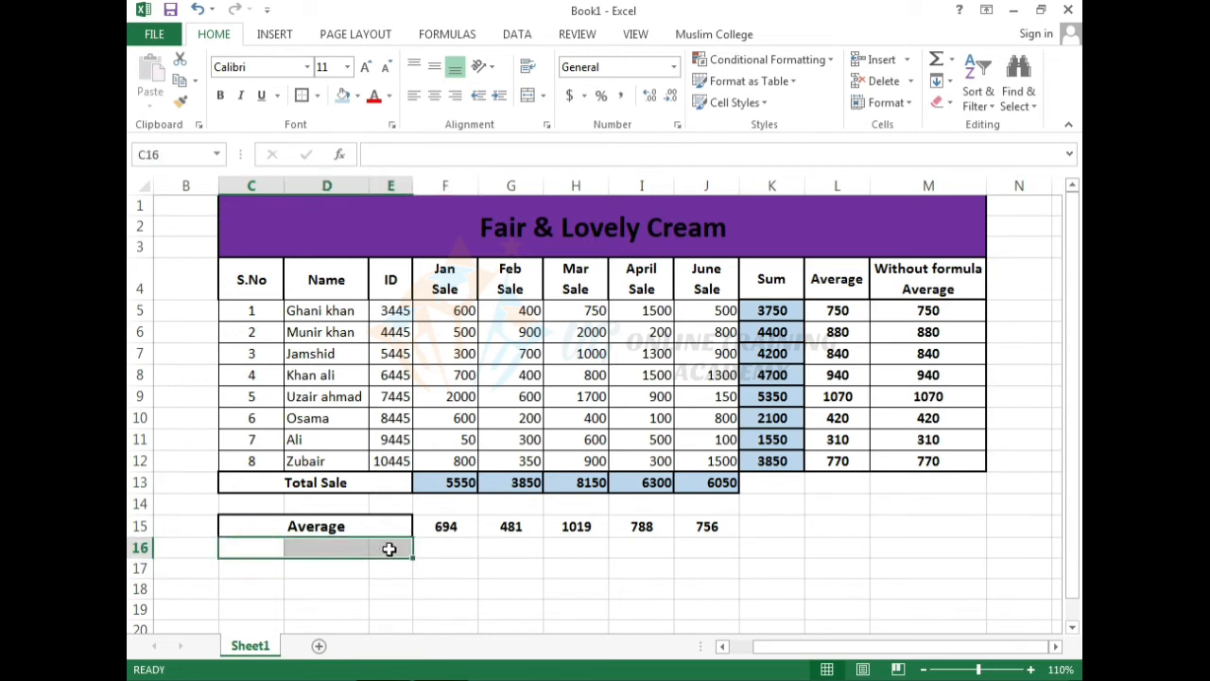
{"action": "left_click", "coordinate": [529, 99]}
{"action": "left_click", "coordinate": [439, 600]}
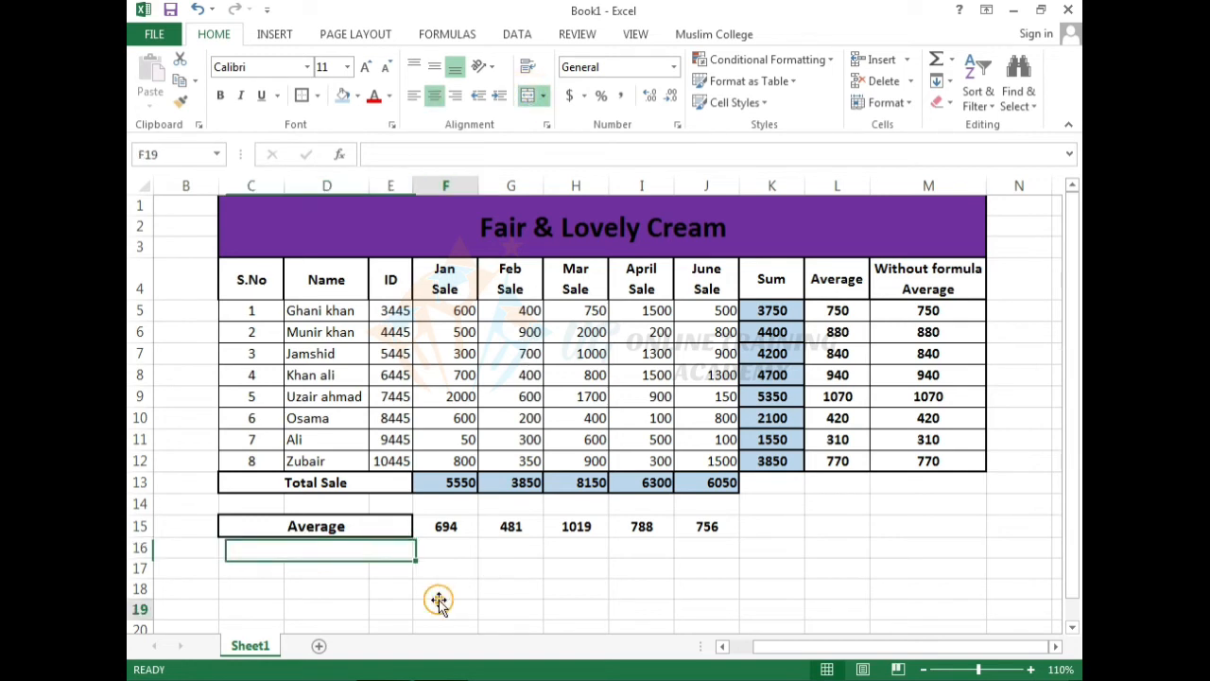
{"action": "left_click", "coordinate": [344, 549]}
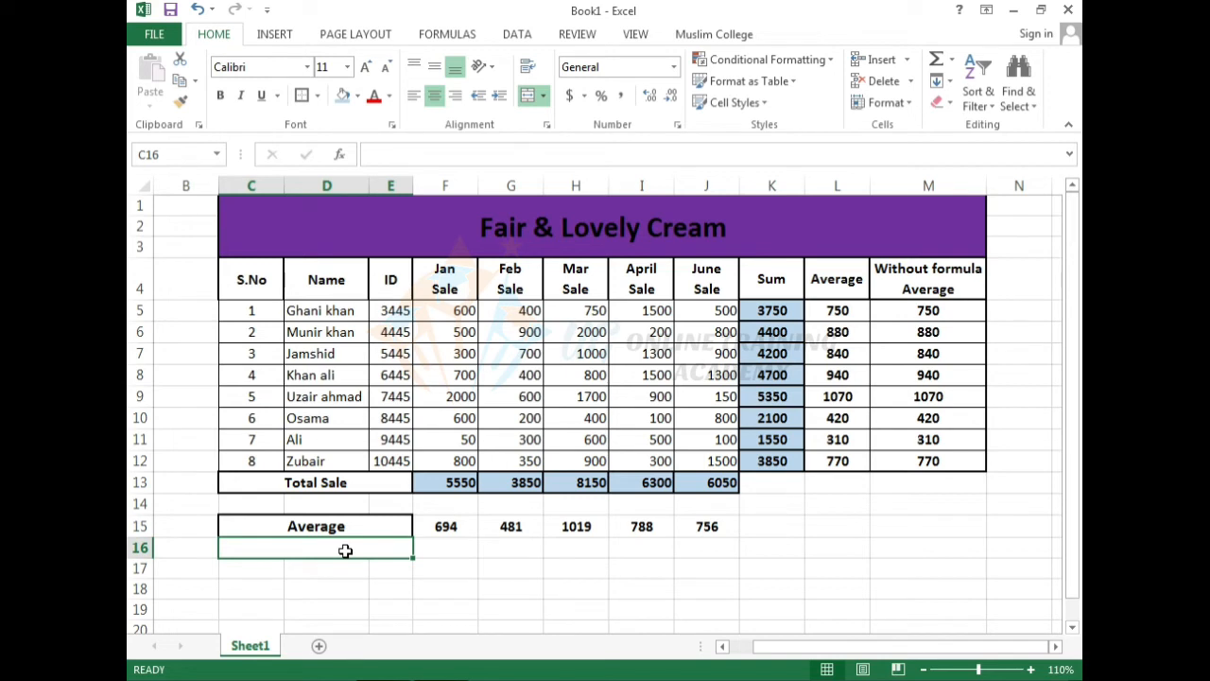
{"action": "type", "text": "Withou"}
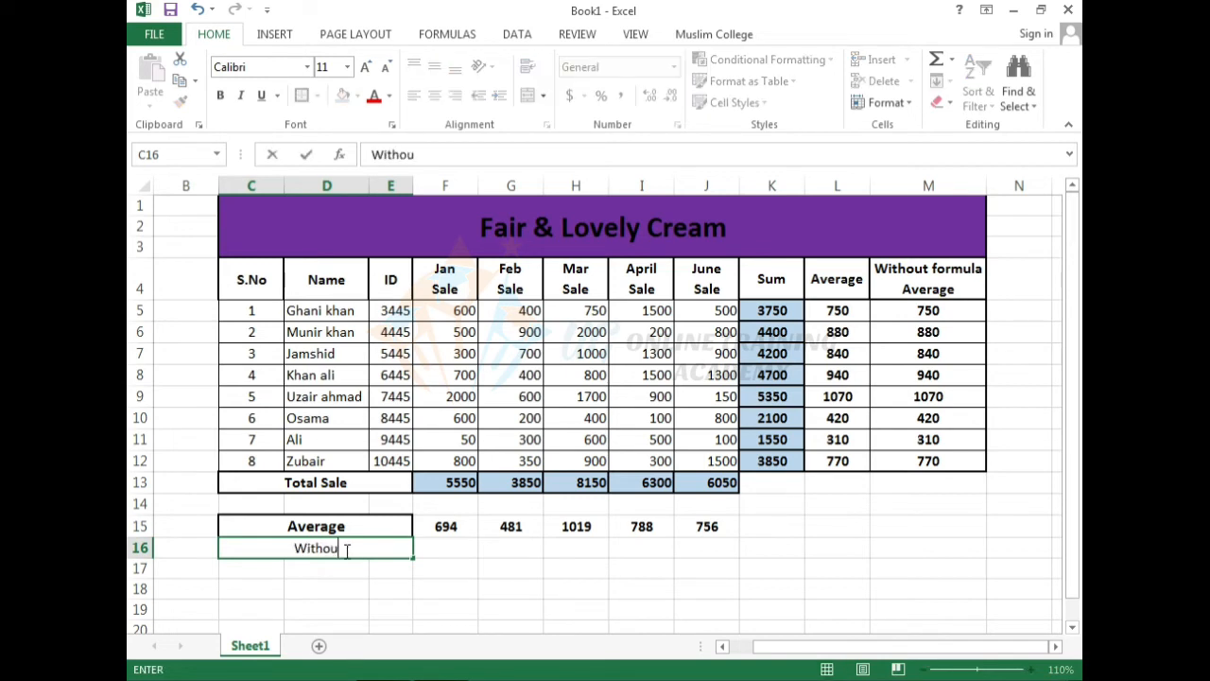
{"action": "type", "text": "t formu"}
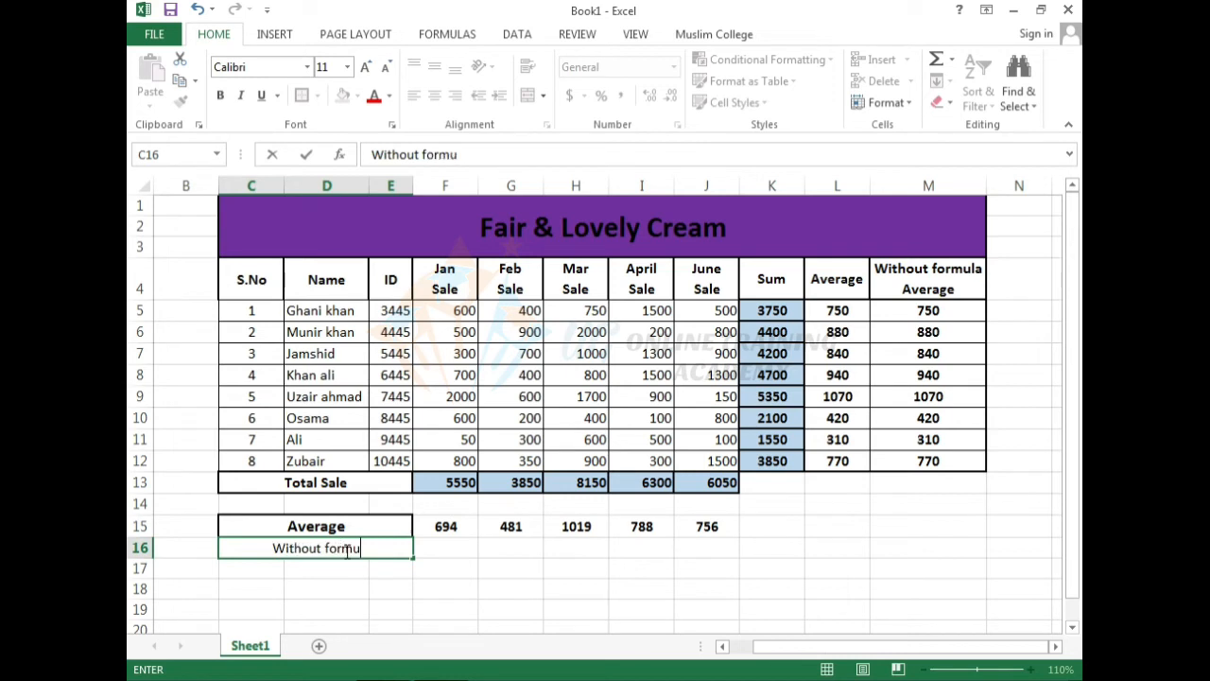
{"action": "type", "text": "la"}
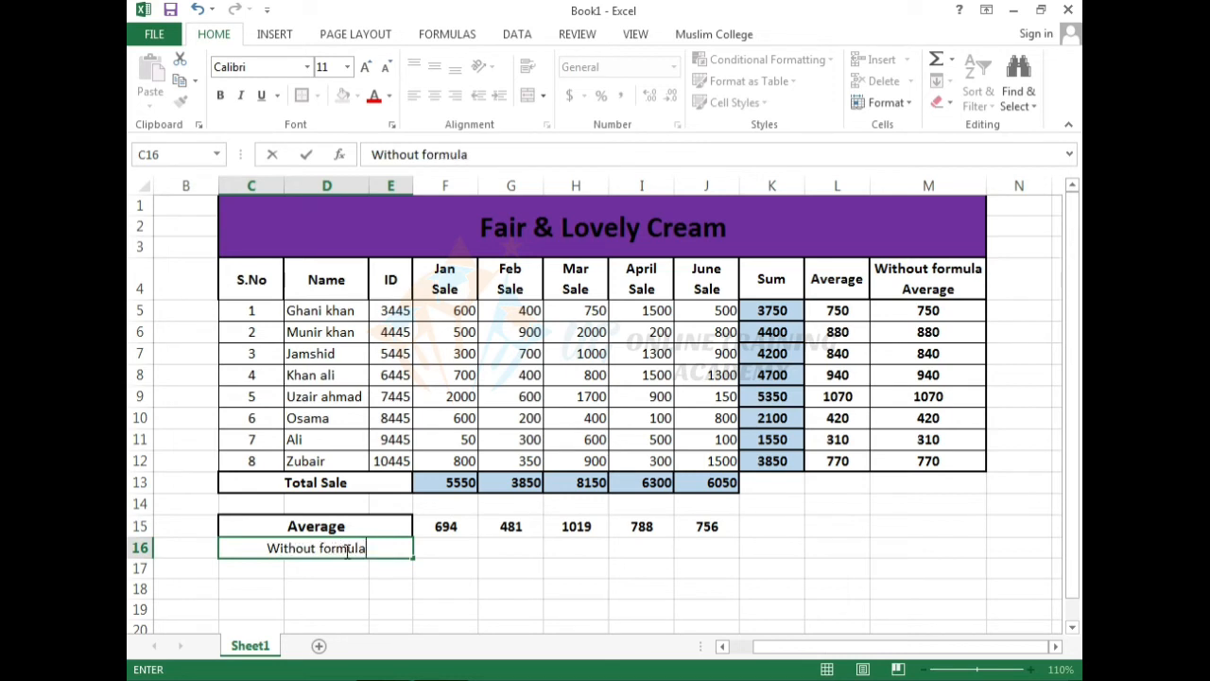
{"action": "type", "text": " Ave"}
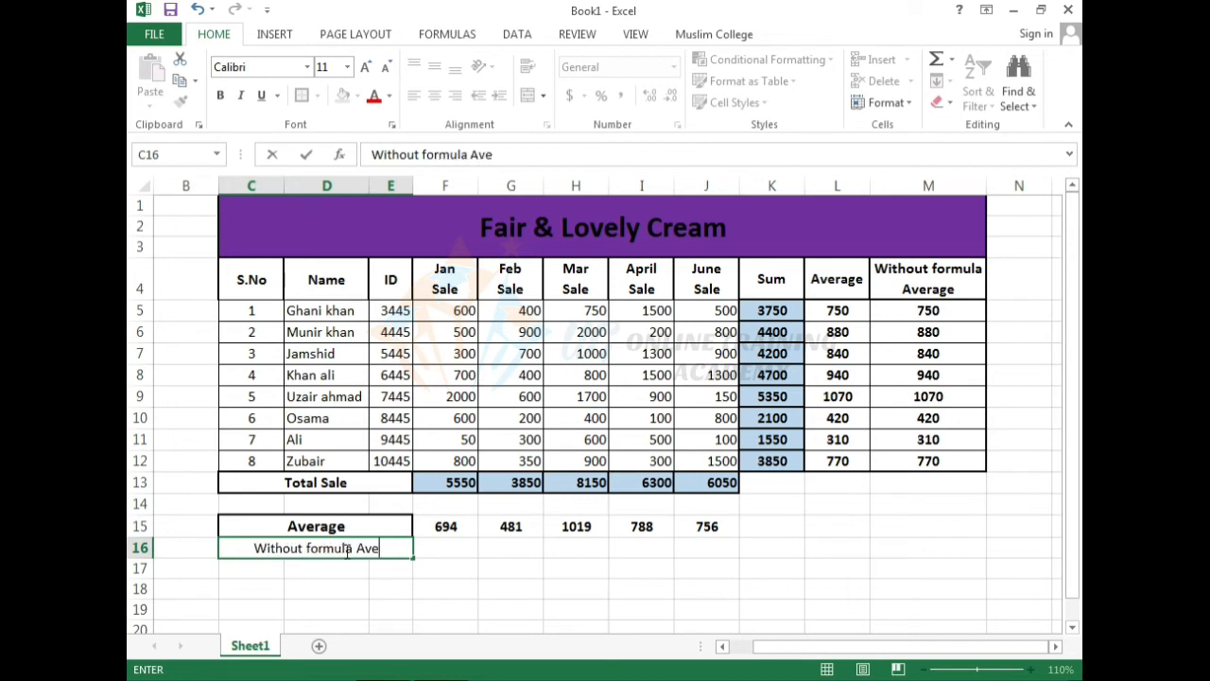
{"action": "type", "text": "rage"}
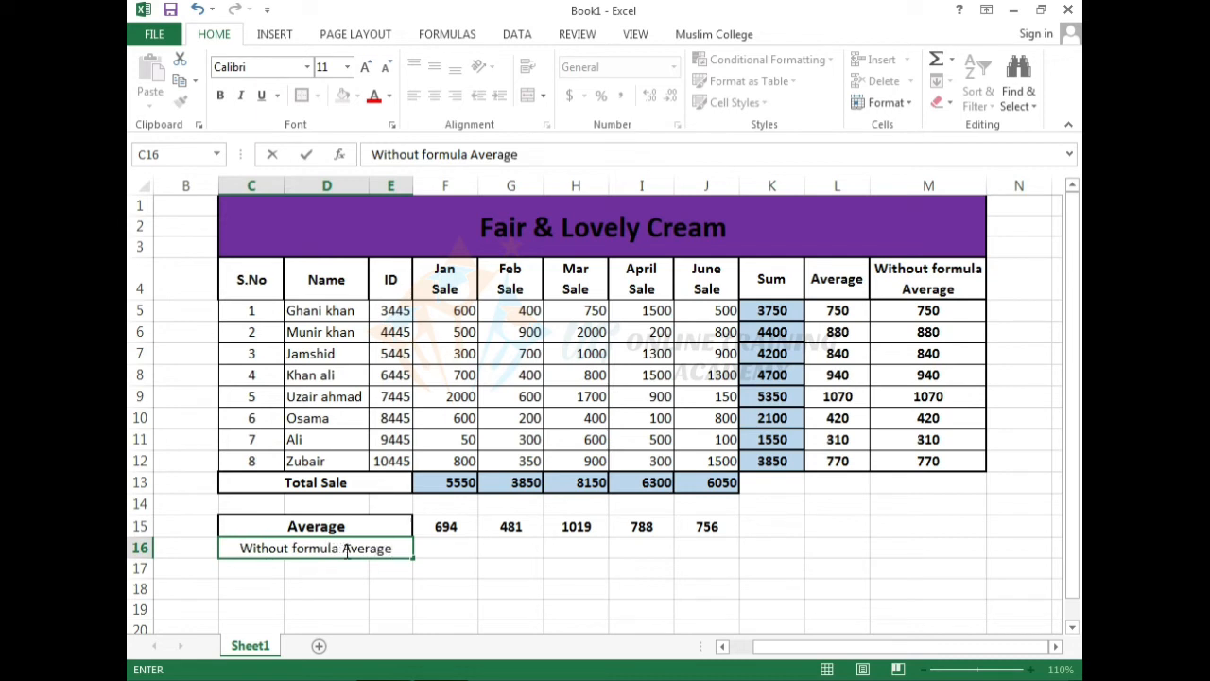
{"action": "left_click", "coordinate": [432, 573]}
{"action": "left_click", "coordinate": [386, 547]}
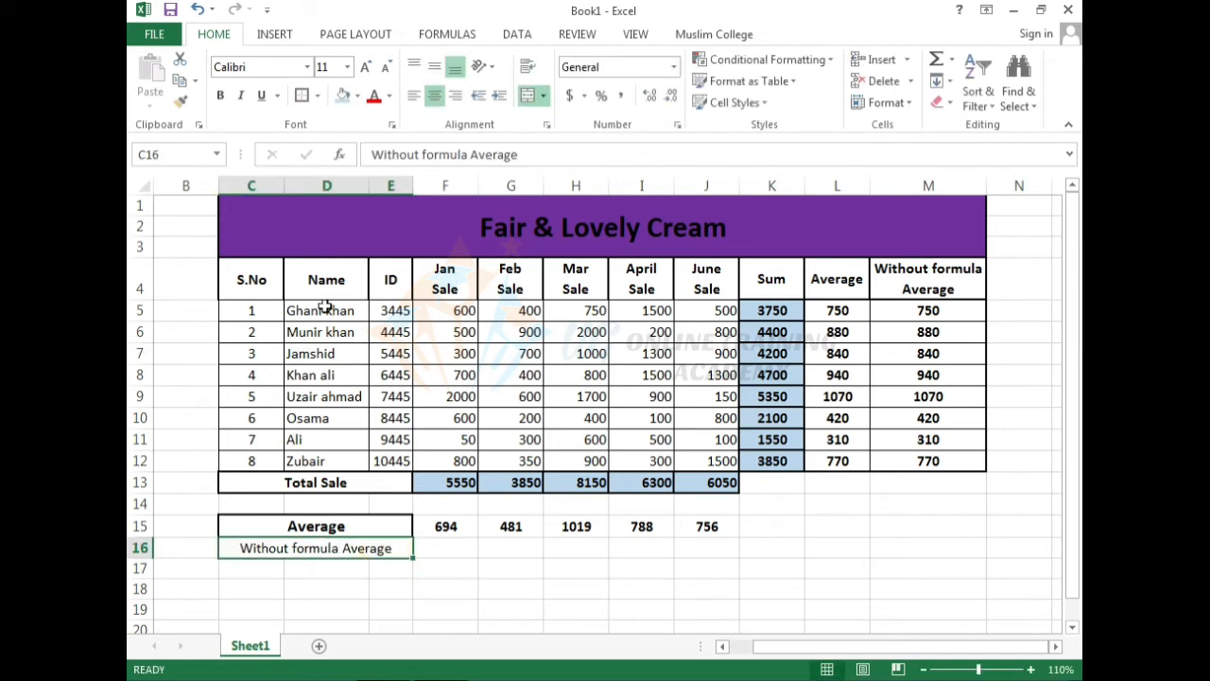
Make the 'Without formula Average' label in C16 bold.
{"action": "left_click", "coordinate": [221, 97]}
{"action": "left_click", "coordinate": [460, 567]}
{"action": "left_click", "coordinate": [446, 547]}
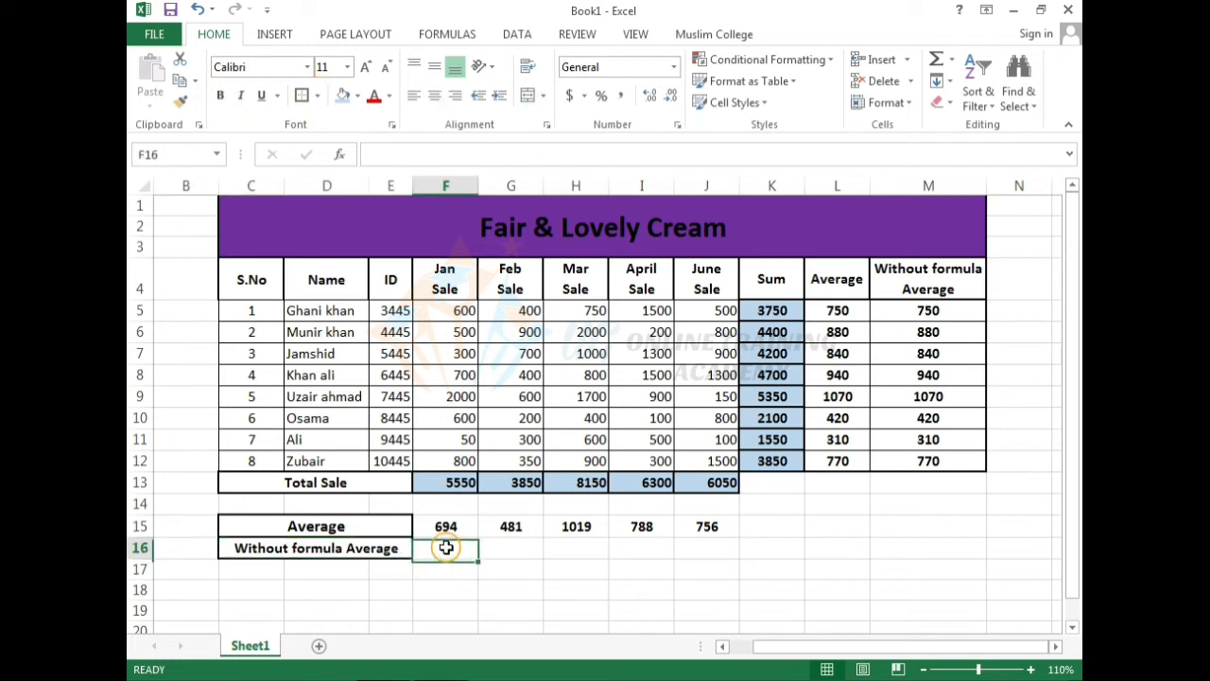
Apply All Borders to each monthly average from F15 to J15.
{"action": "left_click", "coordinate": [447, 525]}
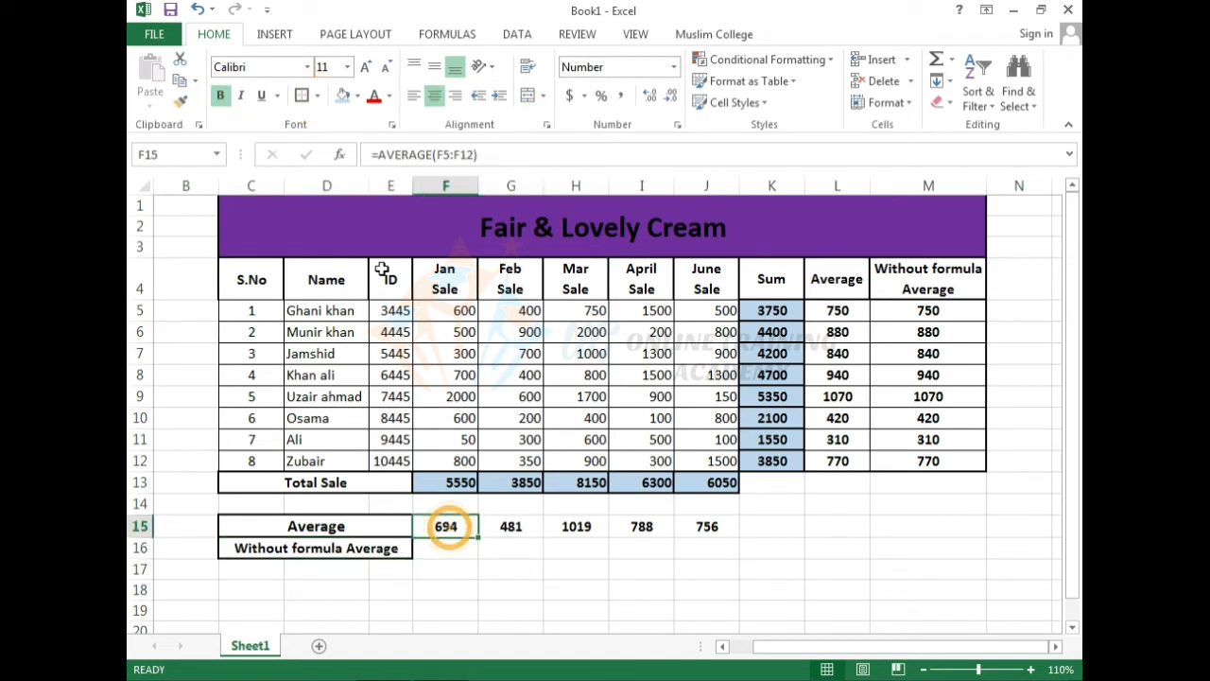
{"action": "left_click", "coordinate": [302, 96]}
{"action": "key", "text": "Right"}
{"action": "key", "text": "Right"}
{"action": "key", "text": "Right"}
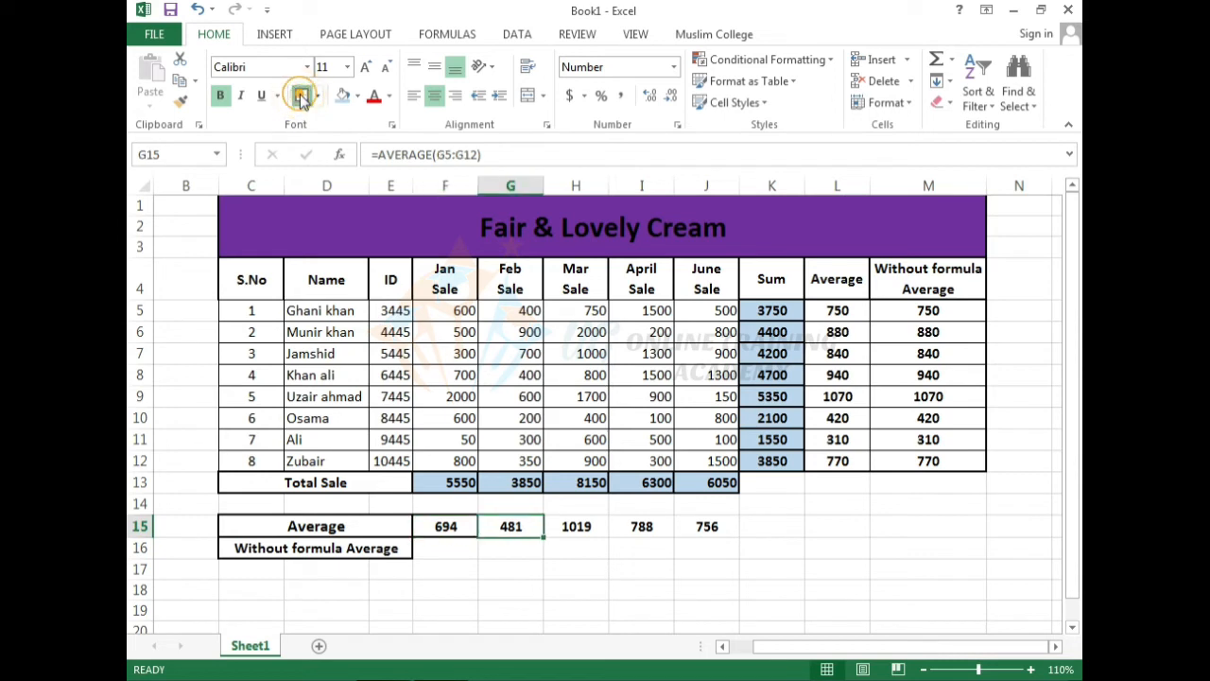
{"action": "left_click", "coordinate": [301, 96]}
{"action": "key", "text": "Right"}
{"action": "left_click", "coordinate": [302, 97]}
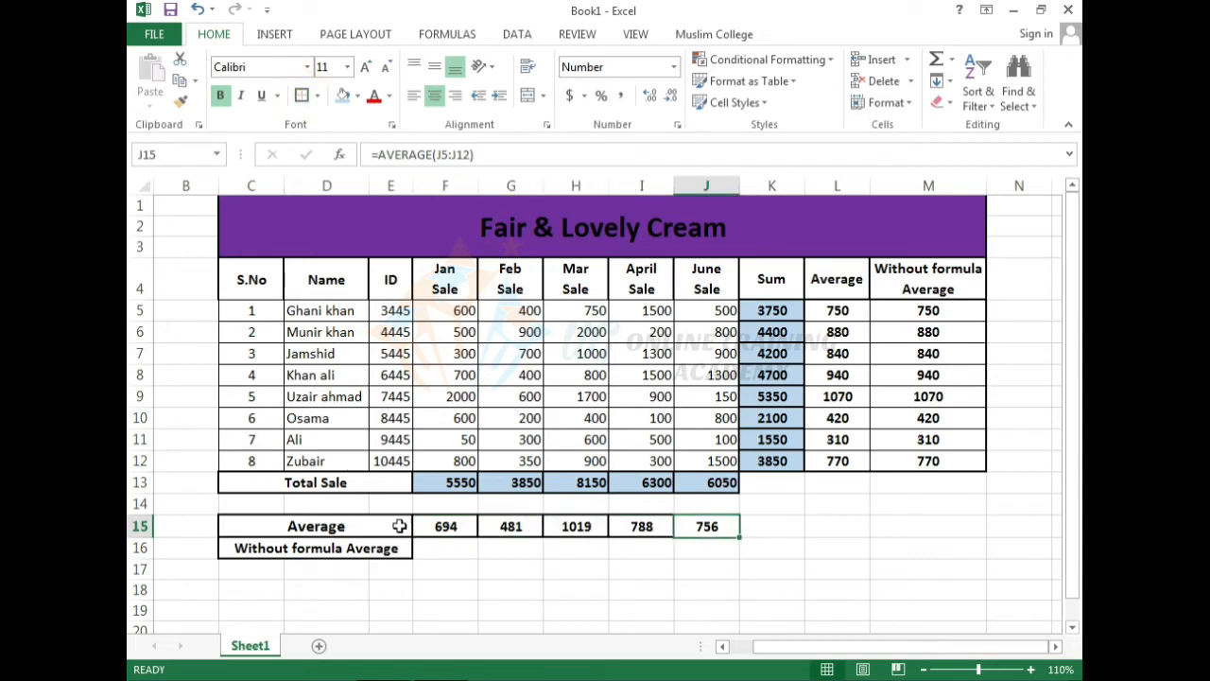
{"action": "left_click", "coordinate": [430, 551]}
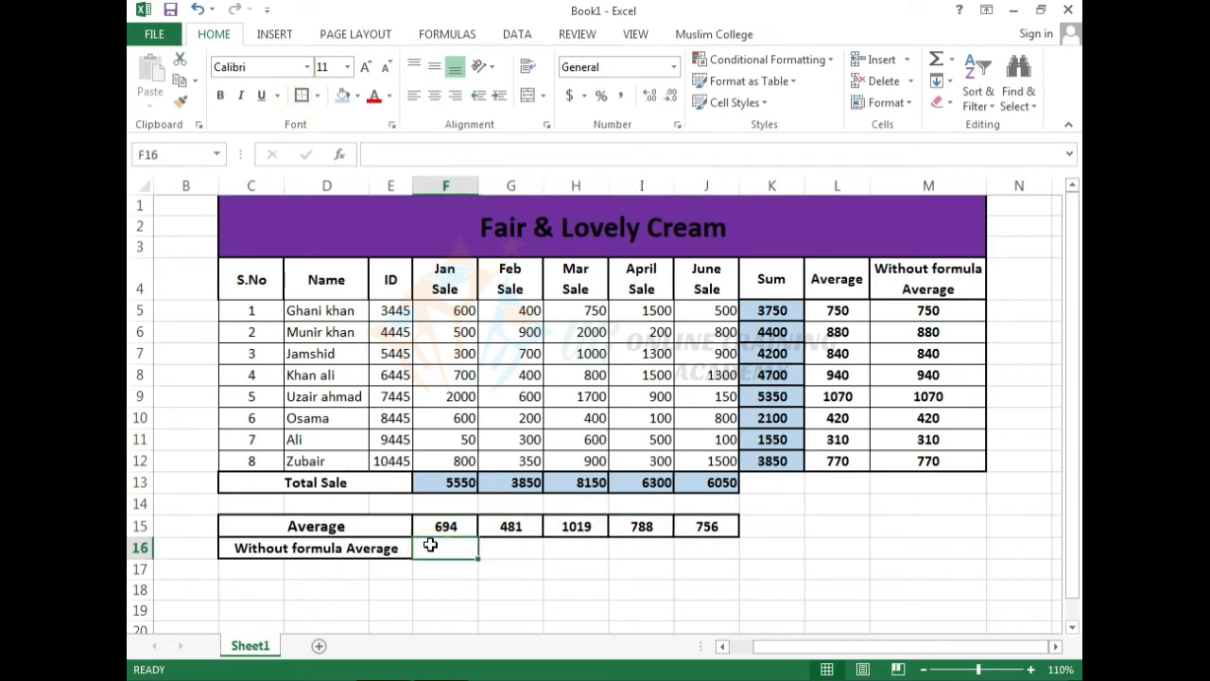
Enter =F13/8 in F16 to compute the January average 693.75 without a function.
{"action": "left_click", "coordinate": [491, 556]}
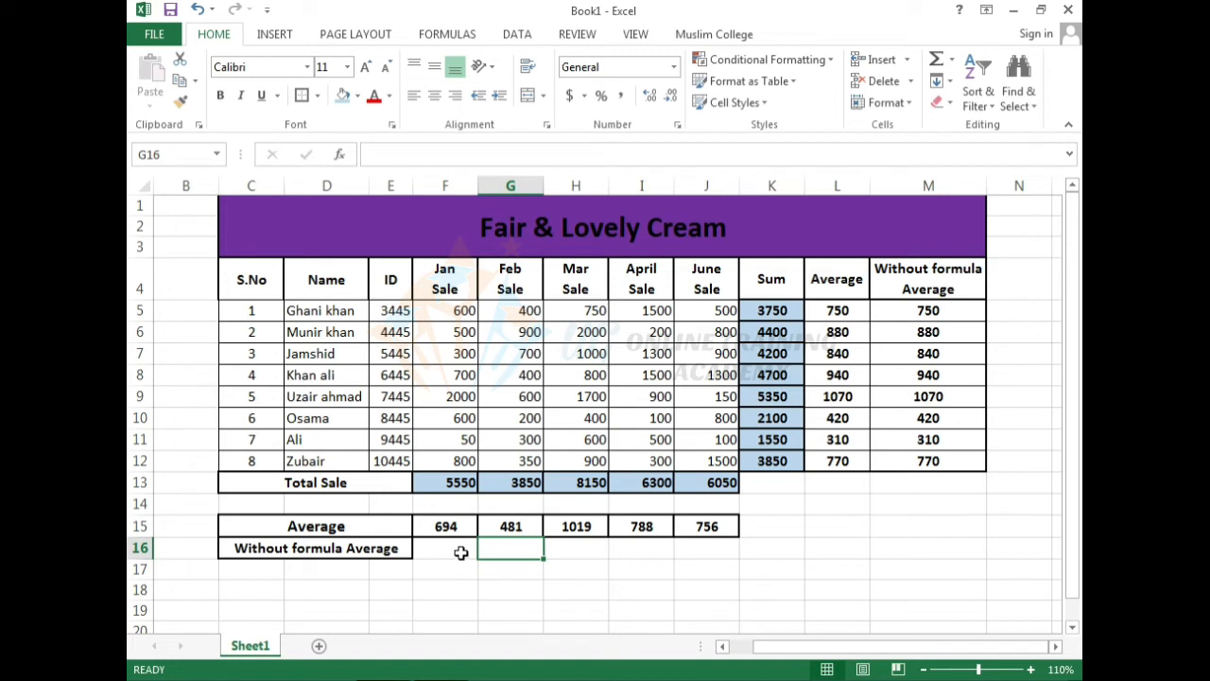
{"action": "left_click", "coordinate": [461, 552]}
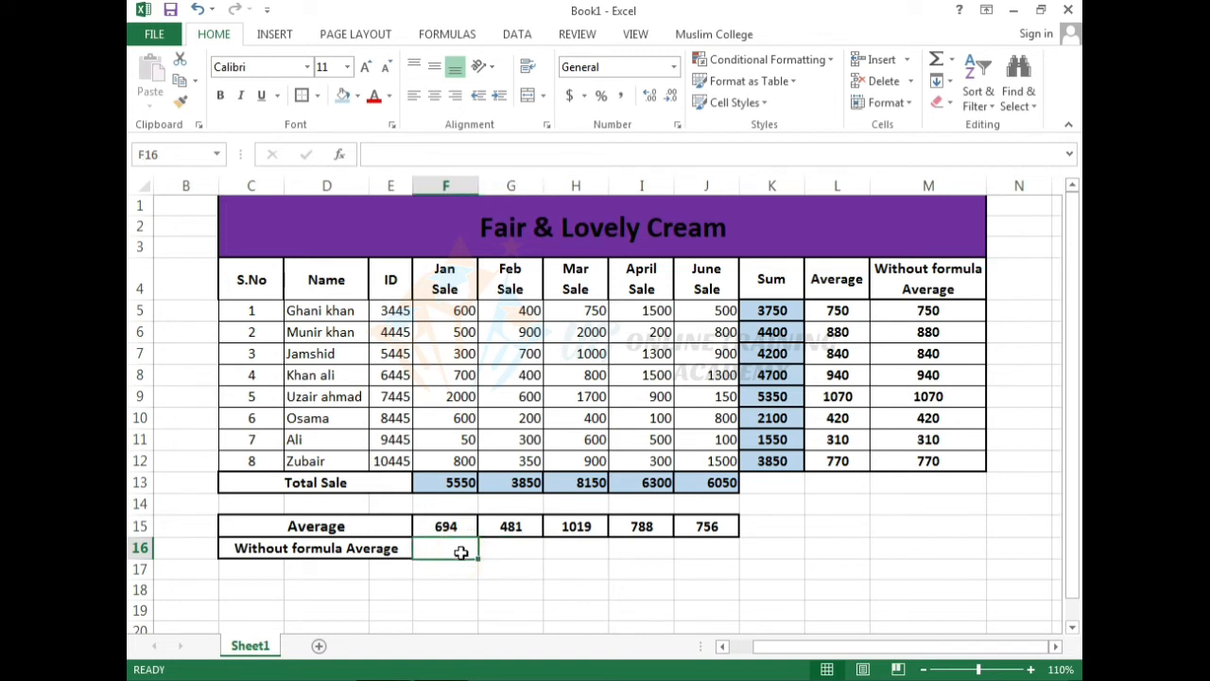
{"action": "left_click", "coordinate": [482, 554]}
{"action": "left_click", "coordinate": [467, 553]}
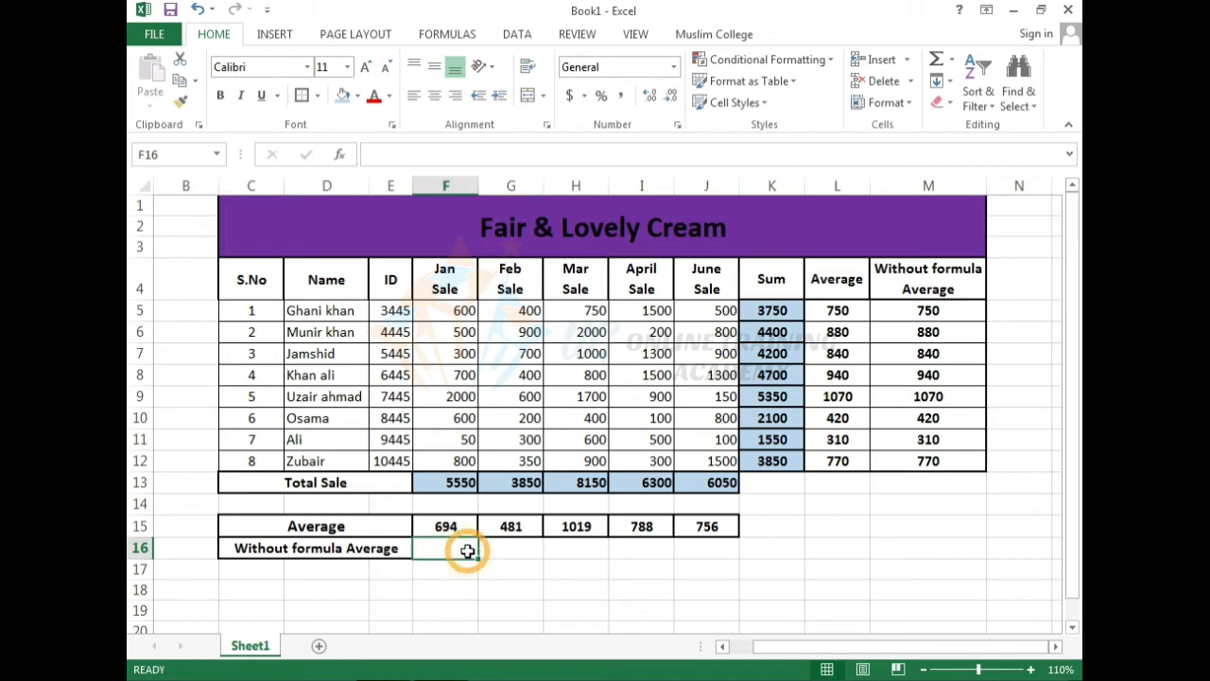
{"action": "type", "text": "="}
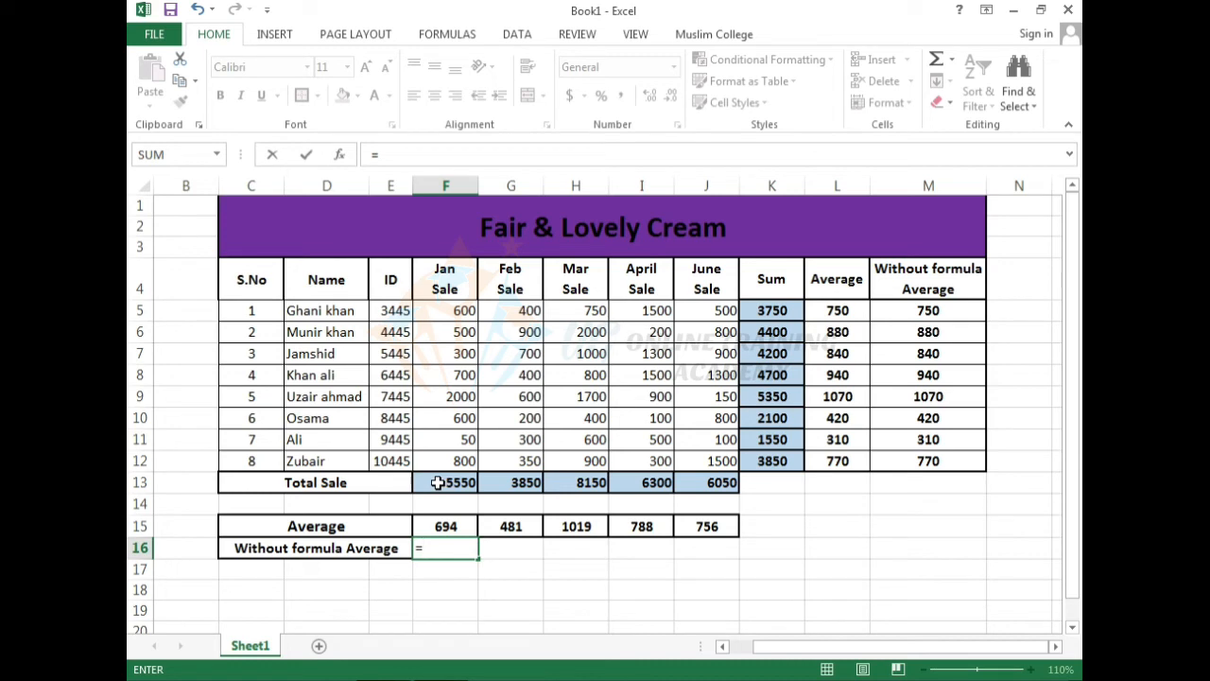
{"action": "left_click", "coordinate": [437, 483]}
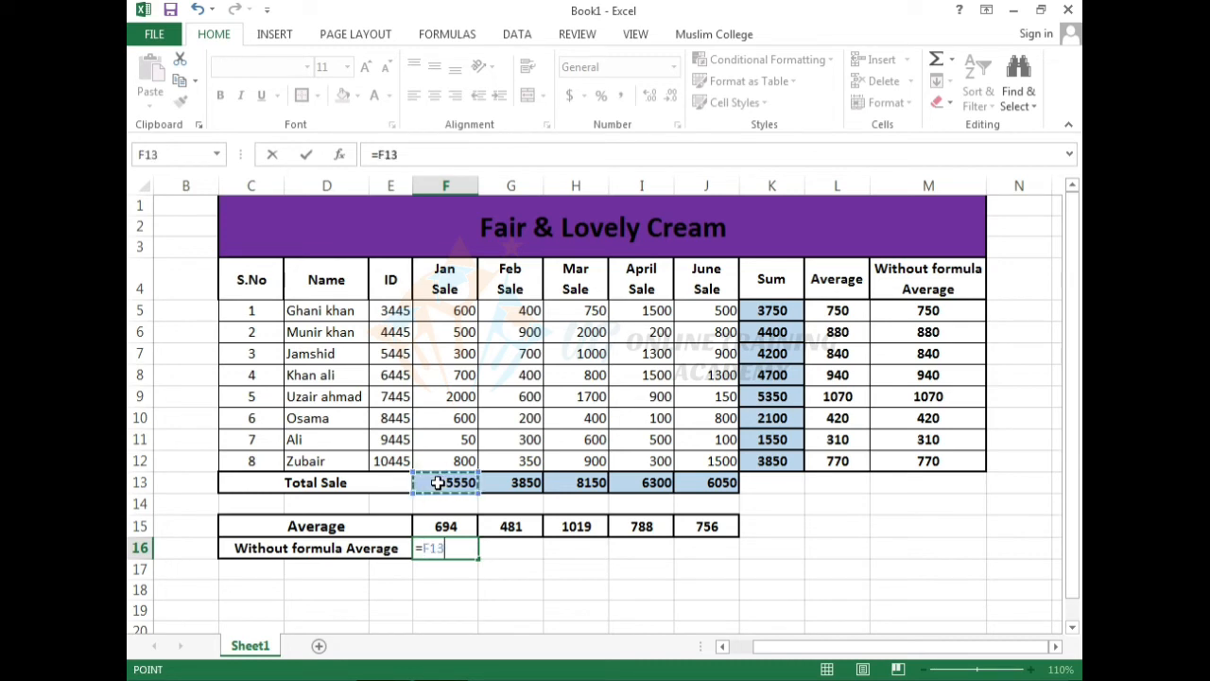
{"action": "type", "text": "/8"}
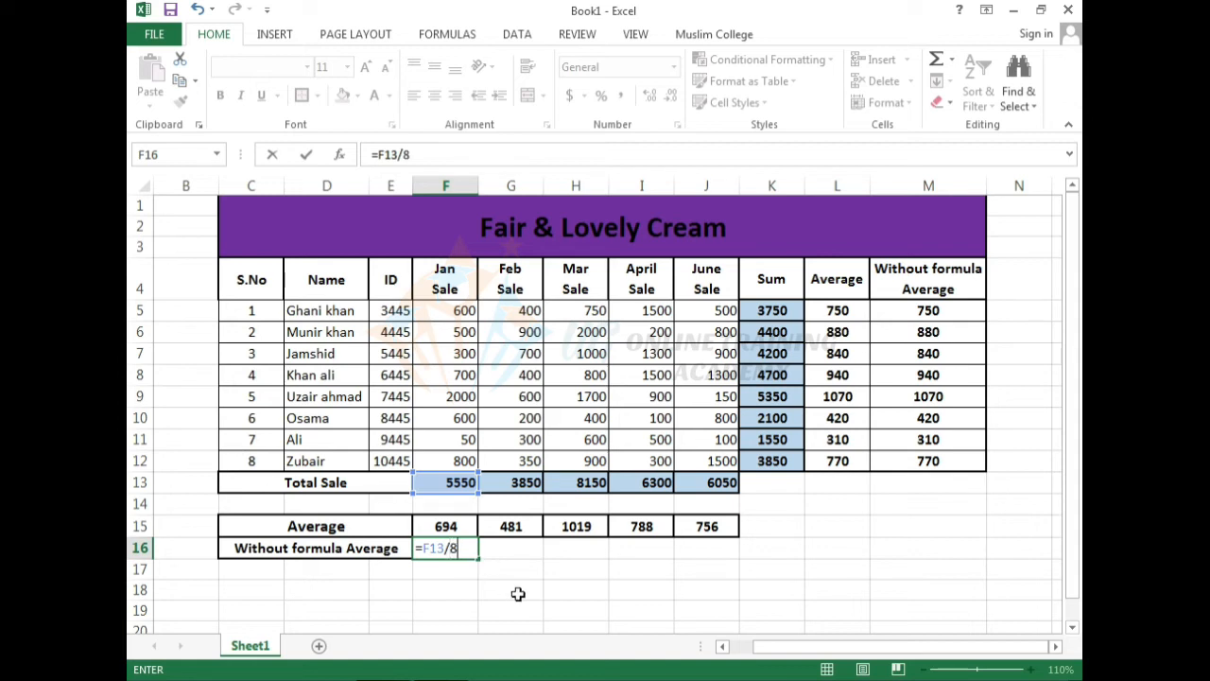
{"action": "key", "text": "Return"}
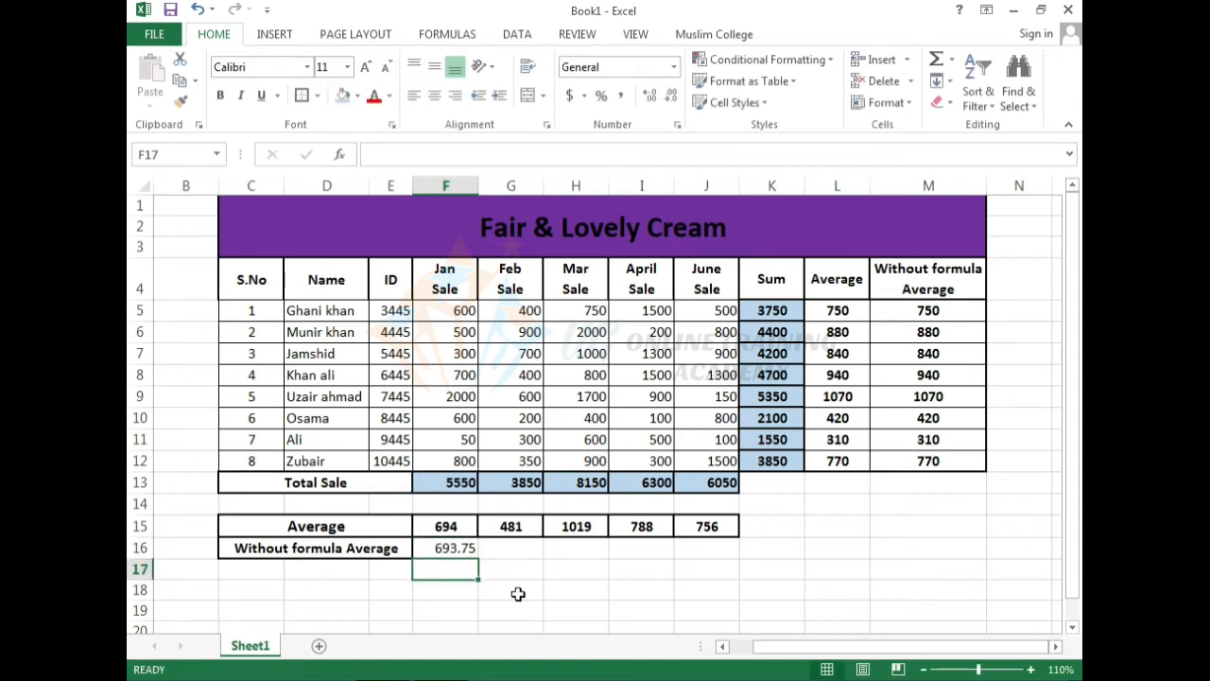
{"action": "left_click", "coordinate": [469, 549]}
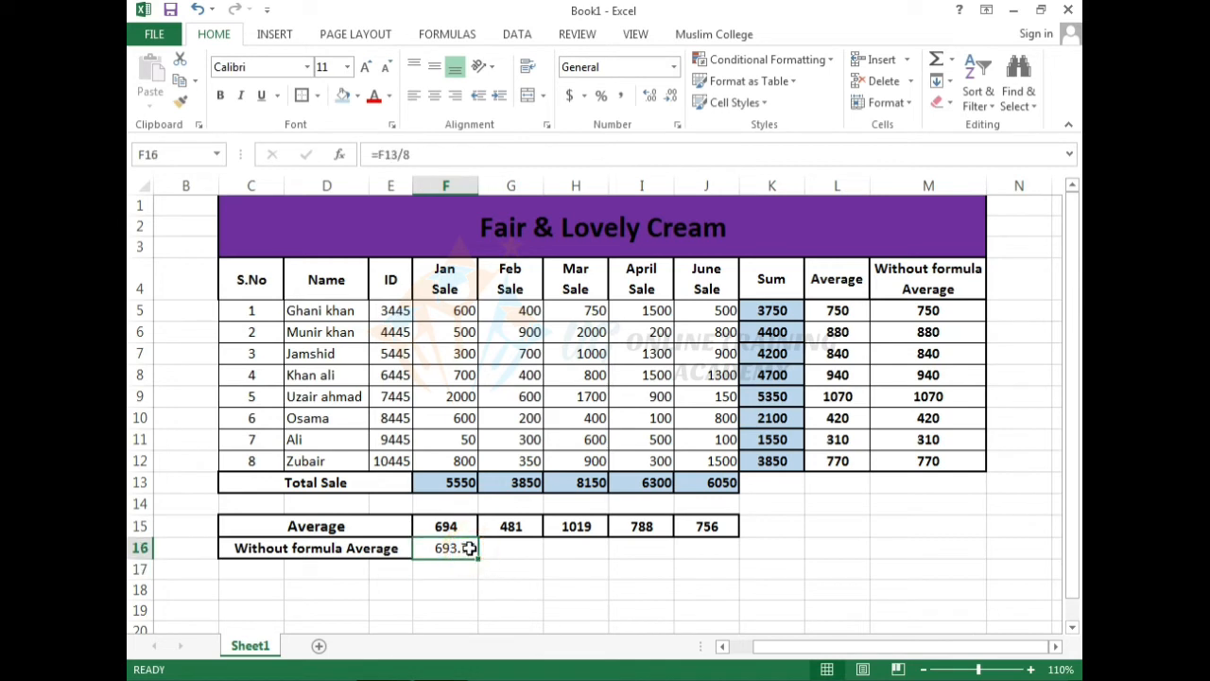
Format F16 as Number with 0 decimal places so it displays 694.
{"action": "right_click", "coordinate": [469, 548]}
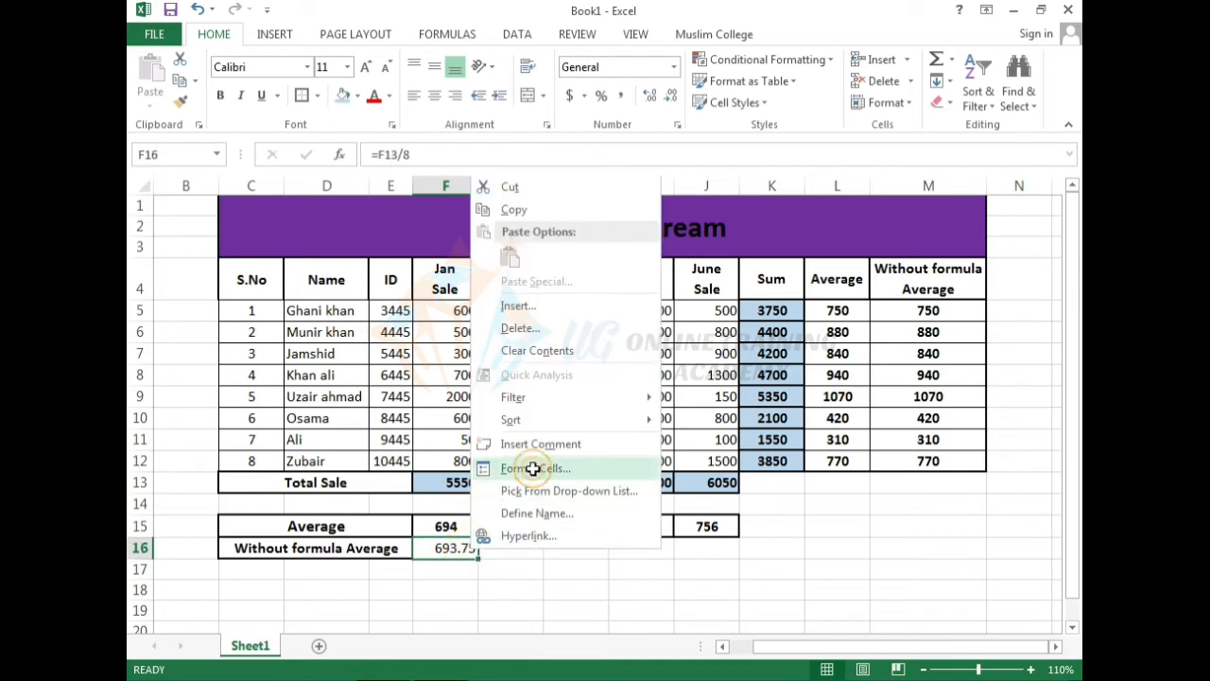
{"action": "left_click", "coordinate": [531, 470]}
{"action": "left_click", "coordinate": [321, 338]}
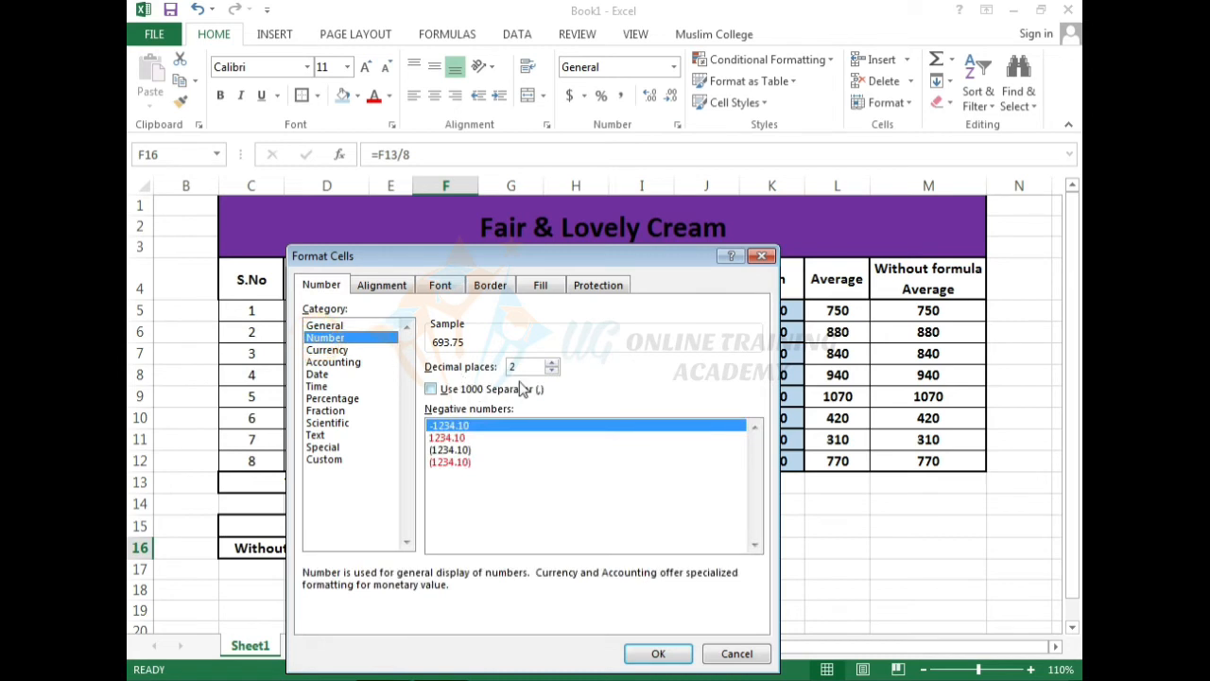
{"action": "left_click", "coordinate": [551, 375]}
{"action": "left_click", "coordinate": [551, 376]}
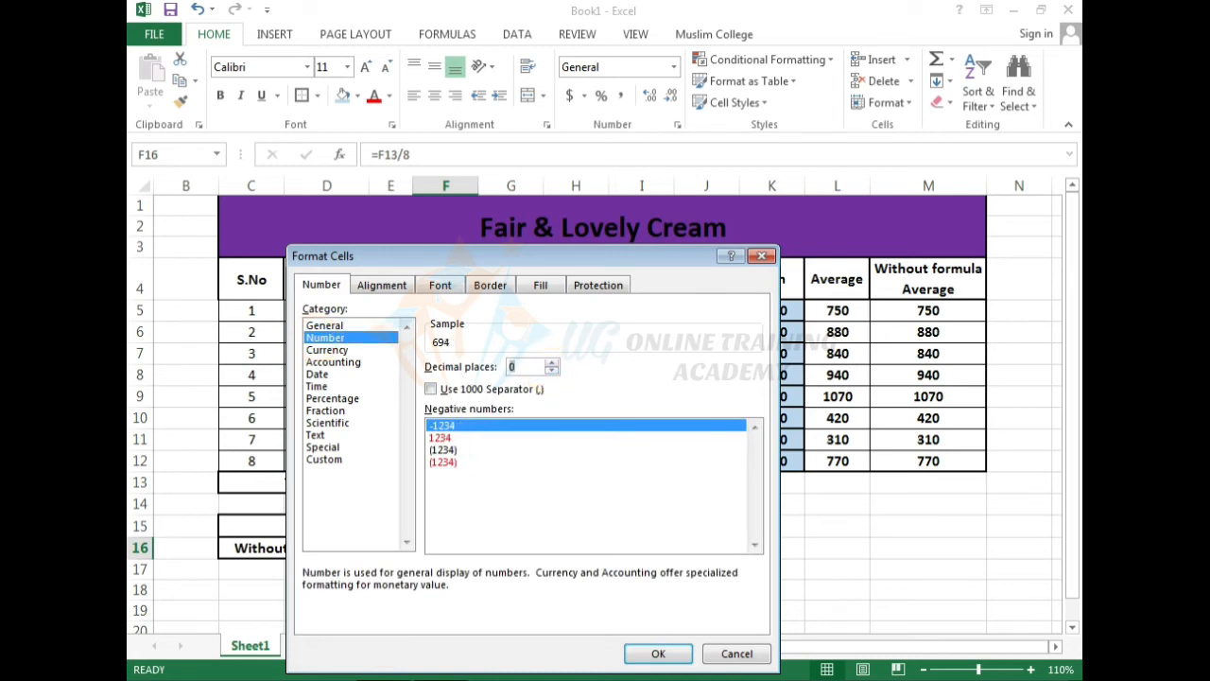
{"action": "left_click", "coordinate": [661, 652]}
{"action": "left_click", "coordinate": [495, 573]}
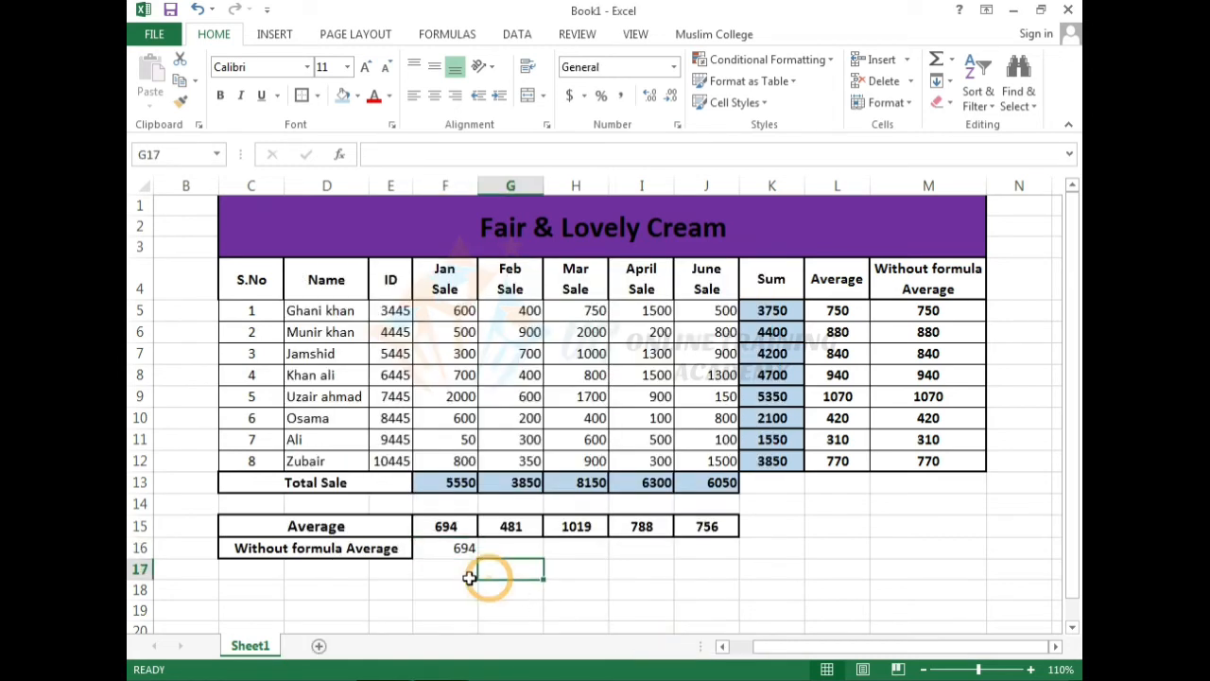
Fill F16's manual average right to J16 (481, 1019, 788, 756), then select F16:J16.
{"action": "left_click", "coordinate": [448, 548]}
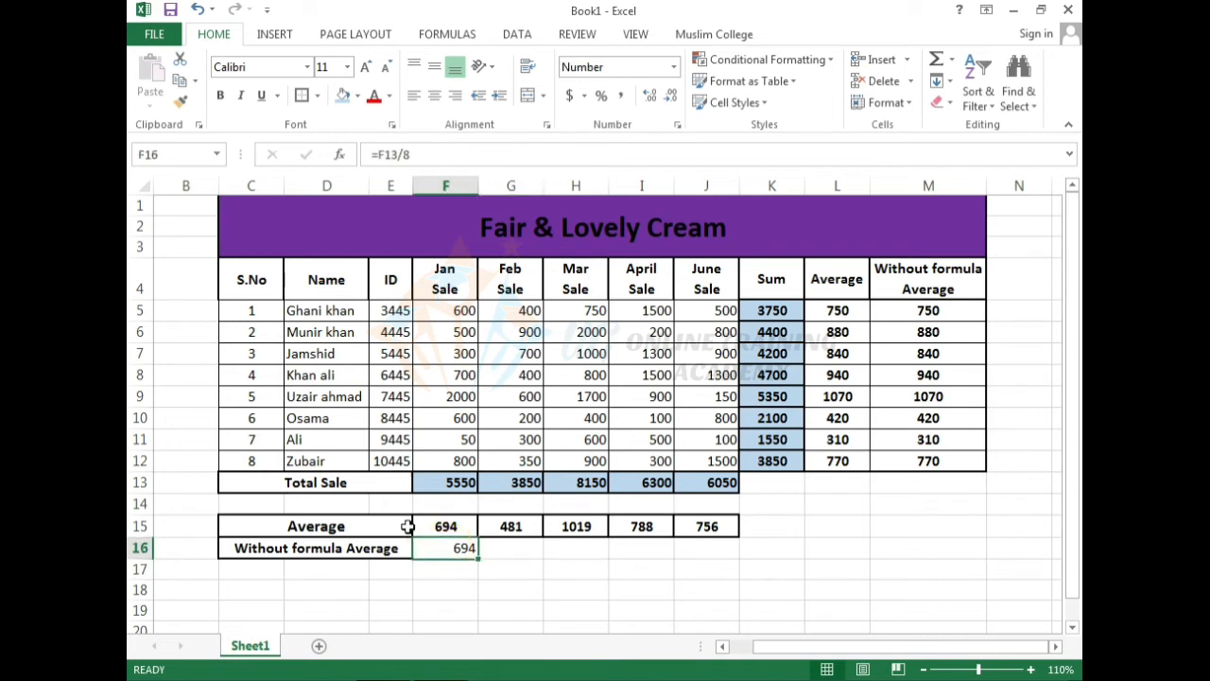
{"action": "left_click", "coordinate": [430, 528]}
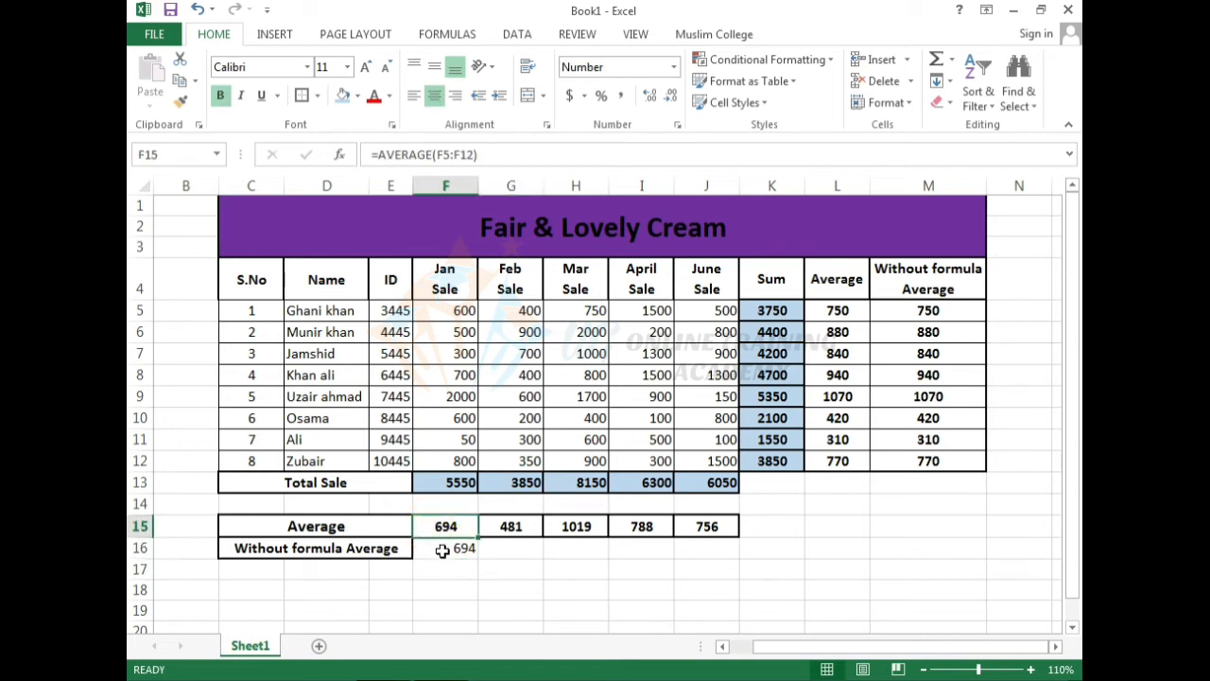
{"action": "left_click", "coordinate": [443, 551]}
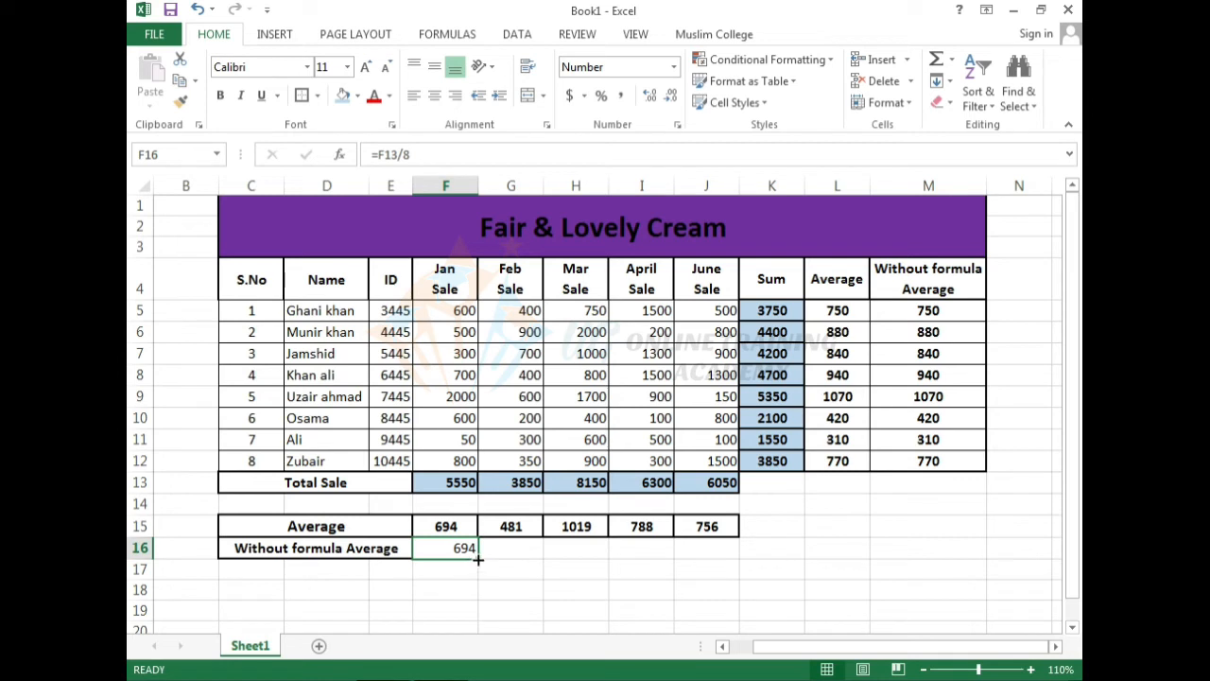
{"action": "left_click_drag", "start_coordinate": [478, 559], "coordinate": [719, 555]}
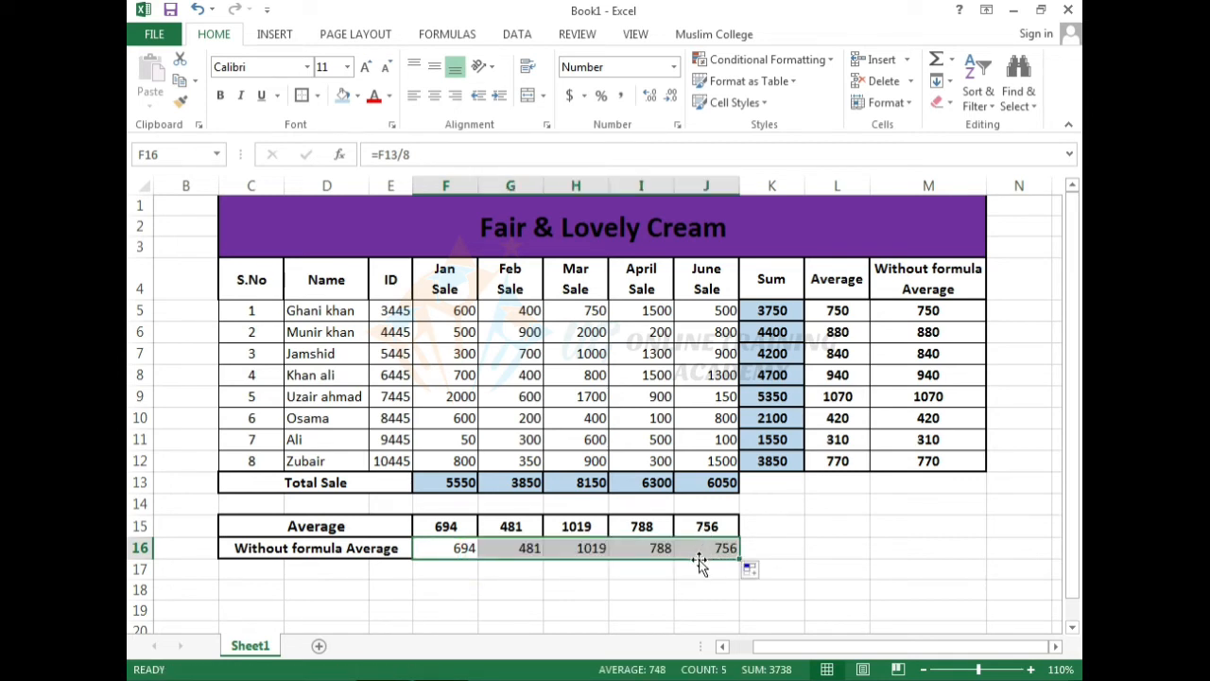
{"action": "left_click", "coordinate": [602, 570]}
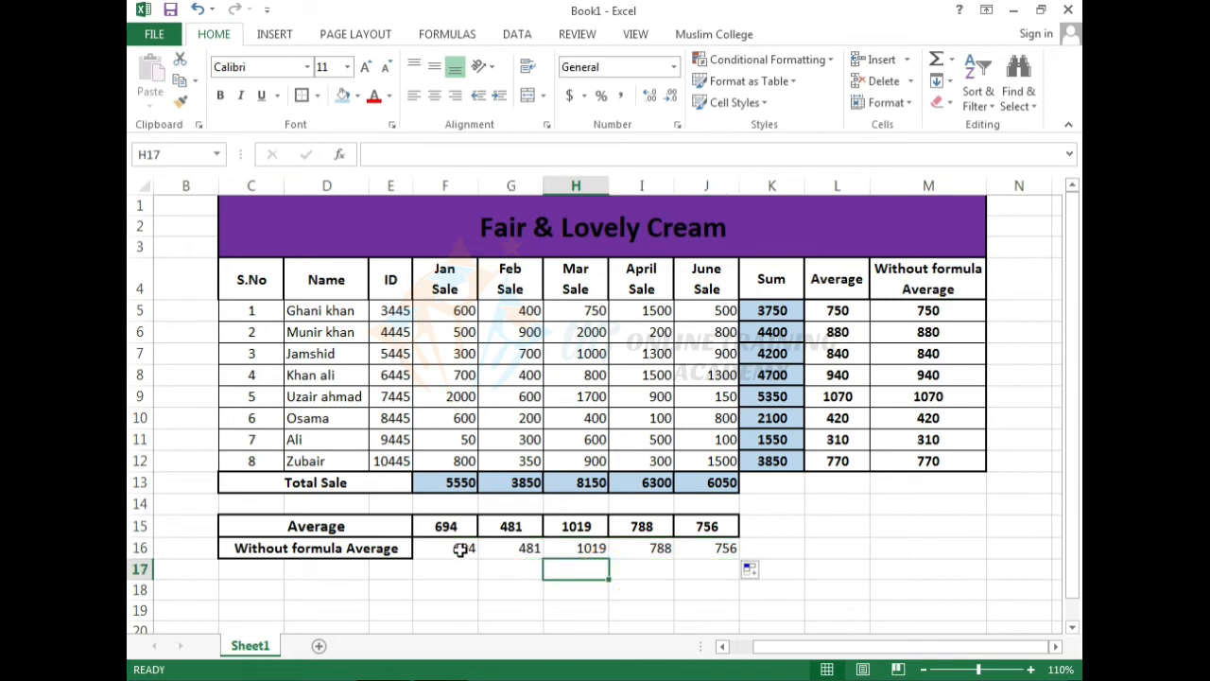
{"action": "left_click_drag", "start_coordinate": [460, 550], "coordinate": [719, 546]}
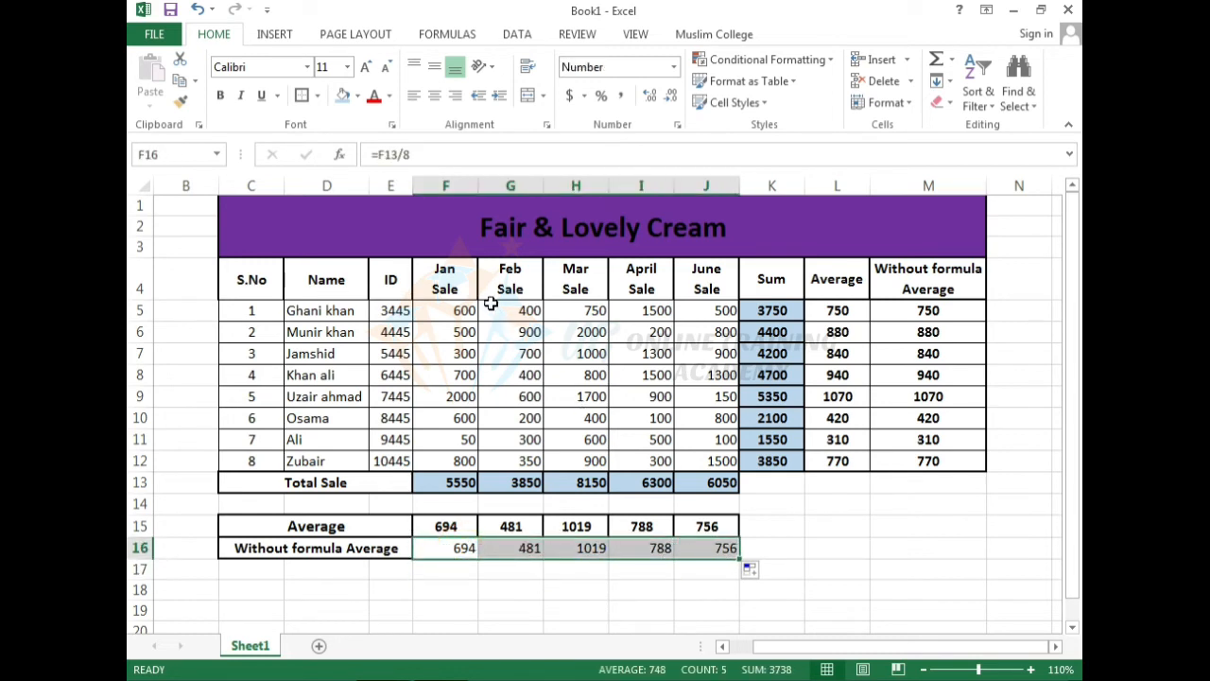
Center and bold the F16:J16 averages and give each cell a box border.
{"action": "left_click", "coordinate": [435, 97]}
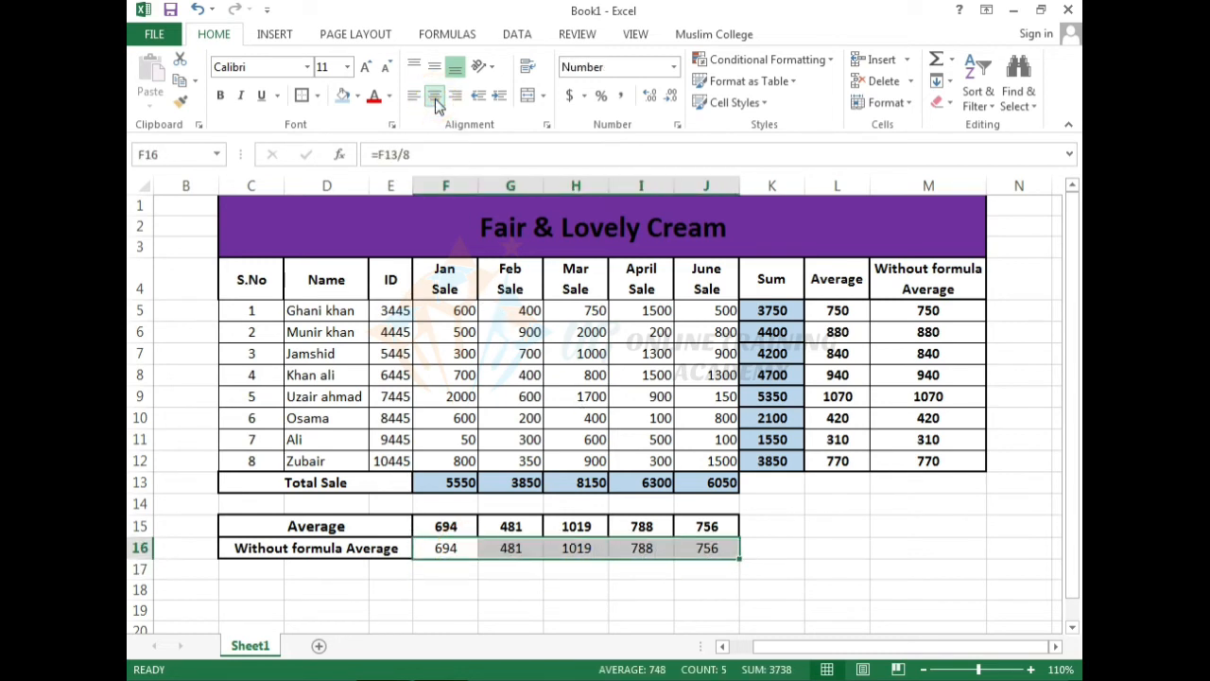
{"action": "left_click", "coordinate": [219, 97]}
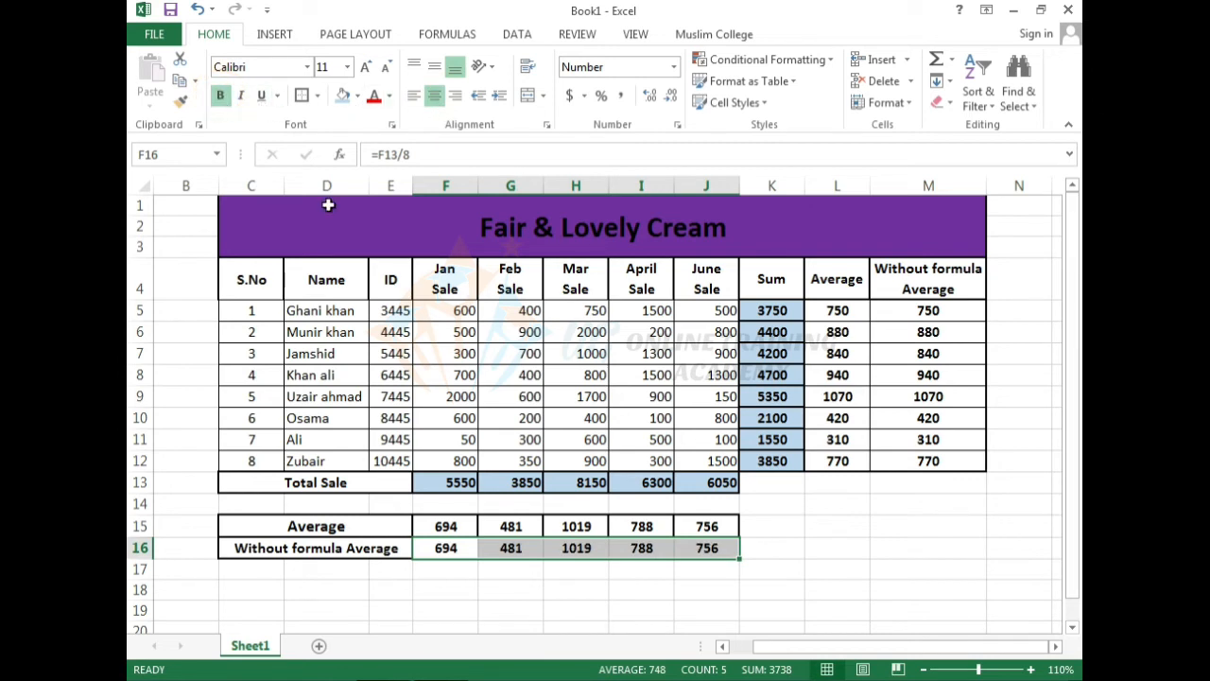
{"action": "left_click", "coordinate": [775, 546]}
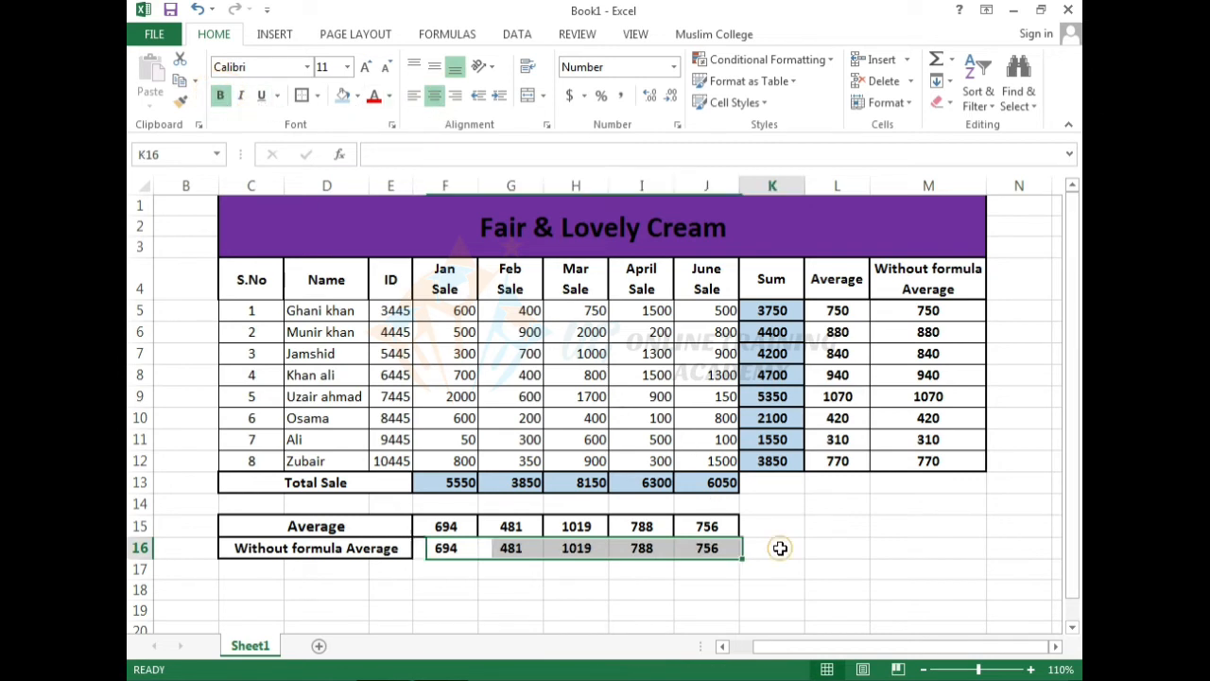
{"action": "left_click", "coordinate": [445, 547]}
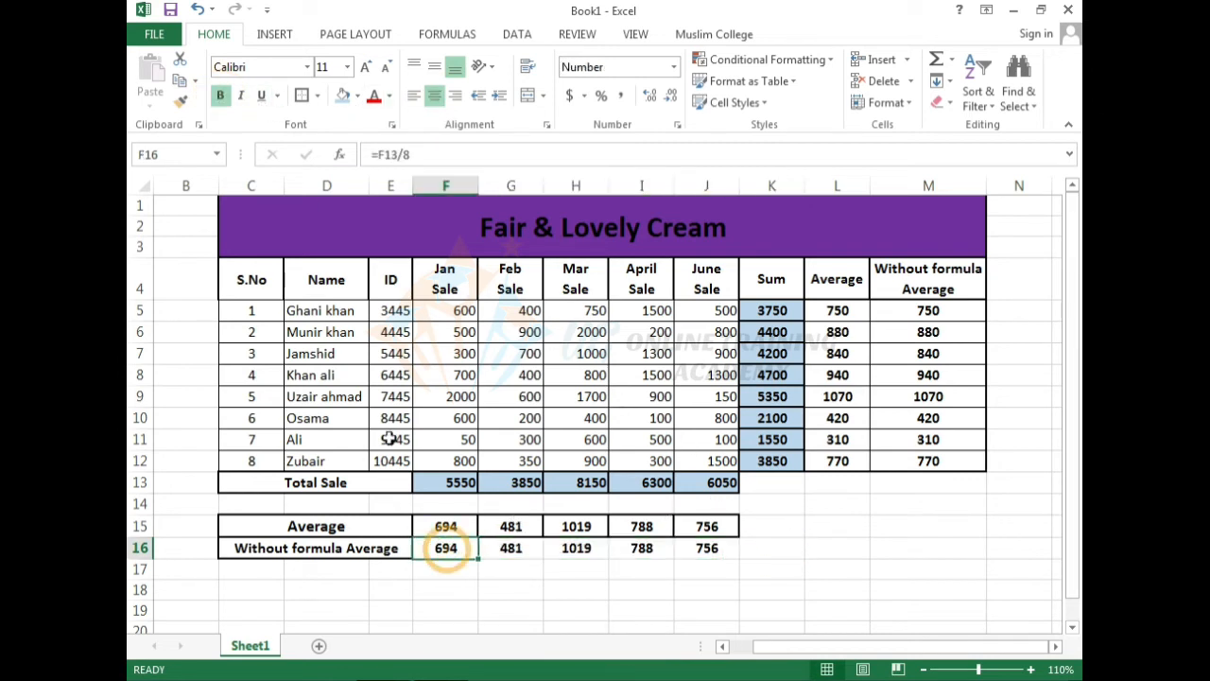
{"action": "key", "text": "Right"}
{"action": "left_click", "coordinate": [304, 97]}
{"action": "key", "text": "Right"}
{"action": "key", "text": "Right"}
{"action": "left_click", "coordinate": [303, 97]}
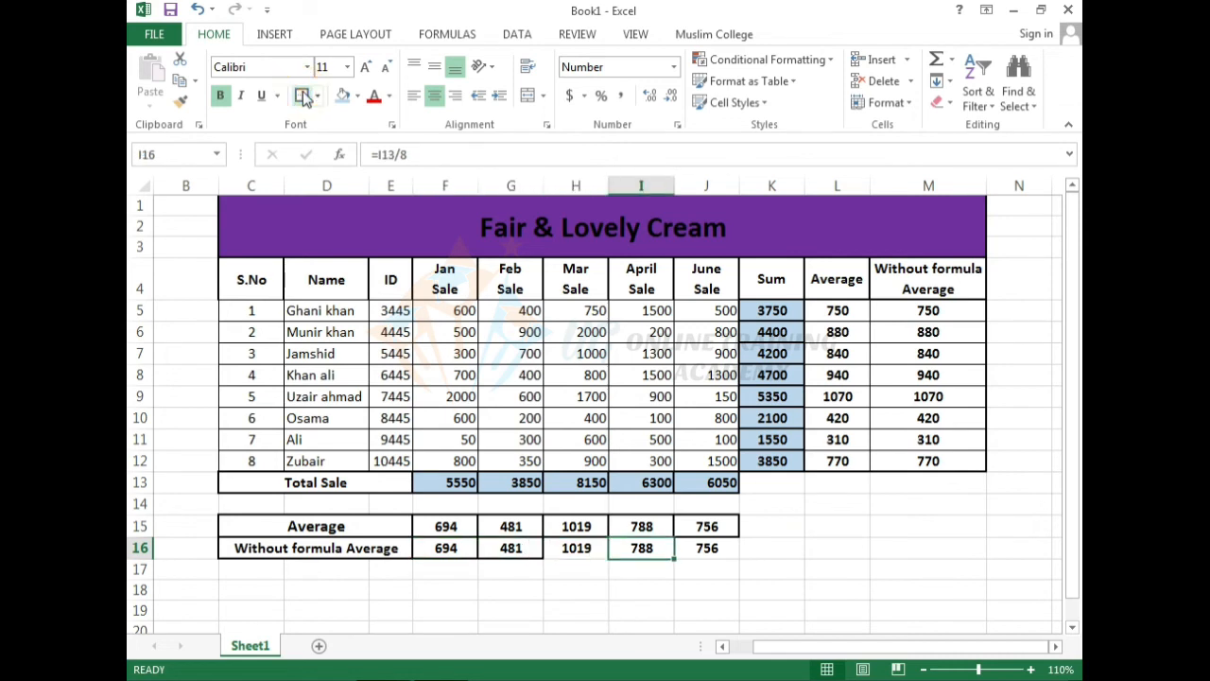
{"action": "left_click", "coordinate": [304, 98]}
{"action": "key", "text": "Right"}
{"action": "left_click", "coordinate": [303, 97]}
{"action": "key", "text": "Left"}
{"action": "key", "text": "Left"}
{"action": "left_click", "coordinate": [304, 98]}
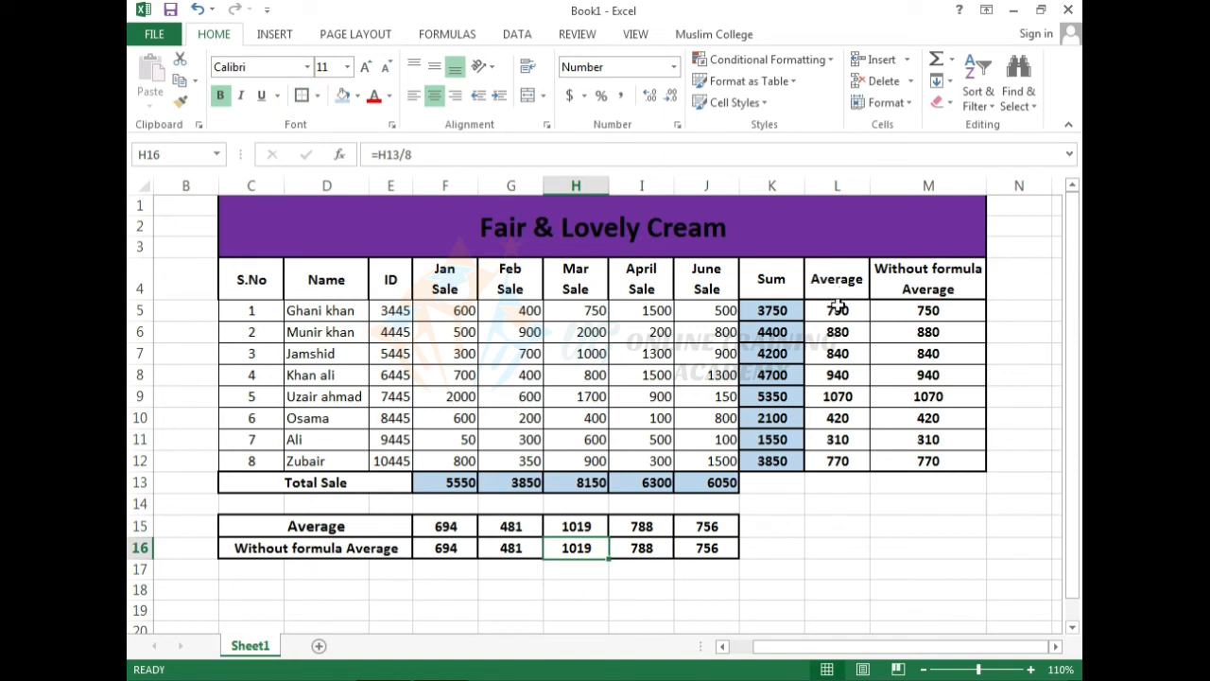
Fill the average cells L5:L12, F15:J15, M5:M12 and F16:J16 with yellow.
{"action": "left_click_drag", "start_coordinate": [838, 307], "coordinate": [835, 470]}
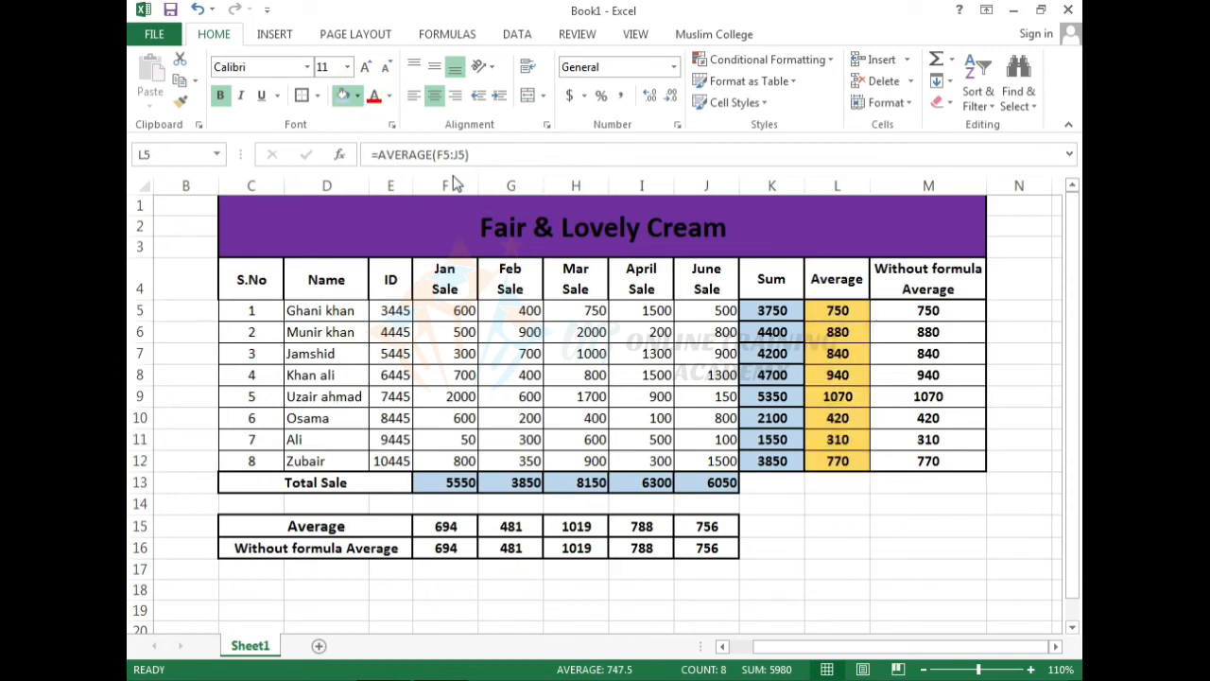
{"action": "left_click", "coordinate": [429, 526]}
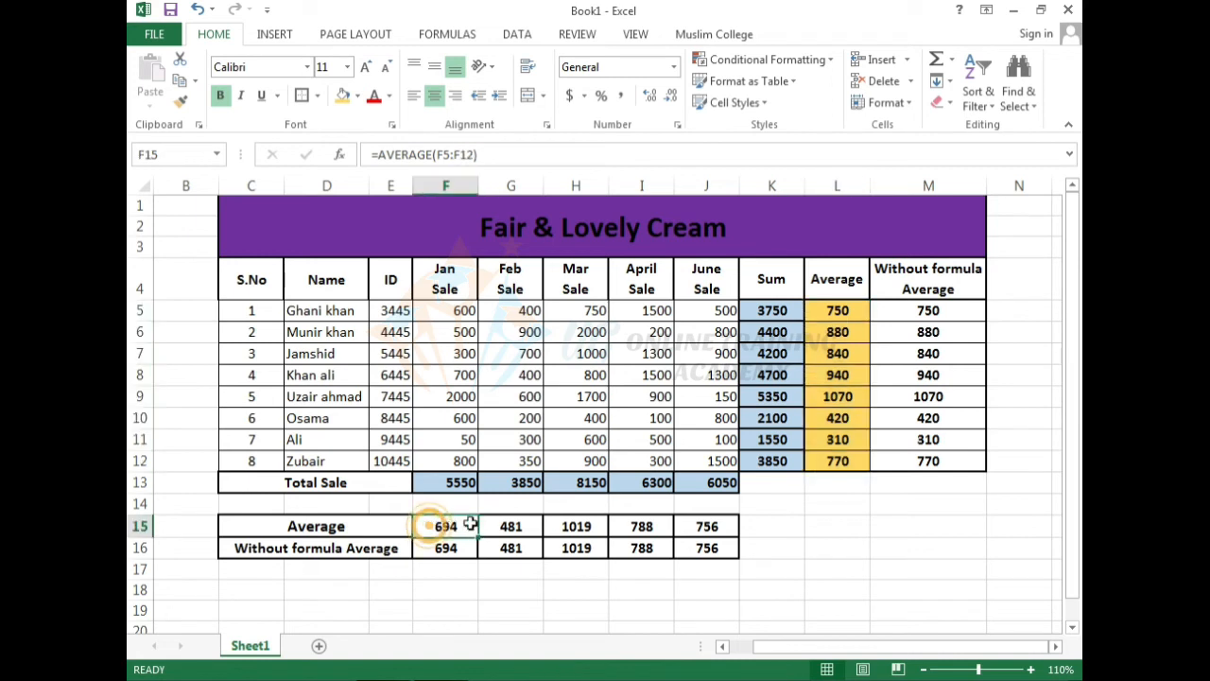
{"action": "left_click_drag", "start_coordinate": [470, 525], "coordinate": [707, 525]}
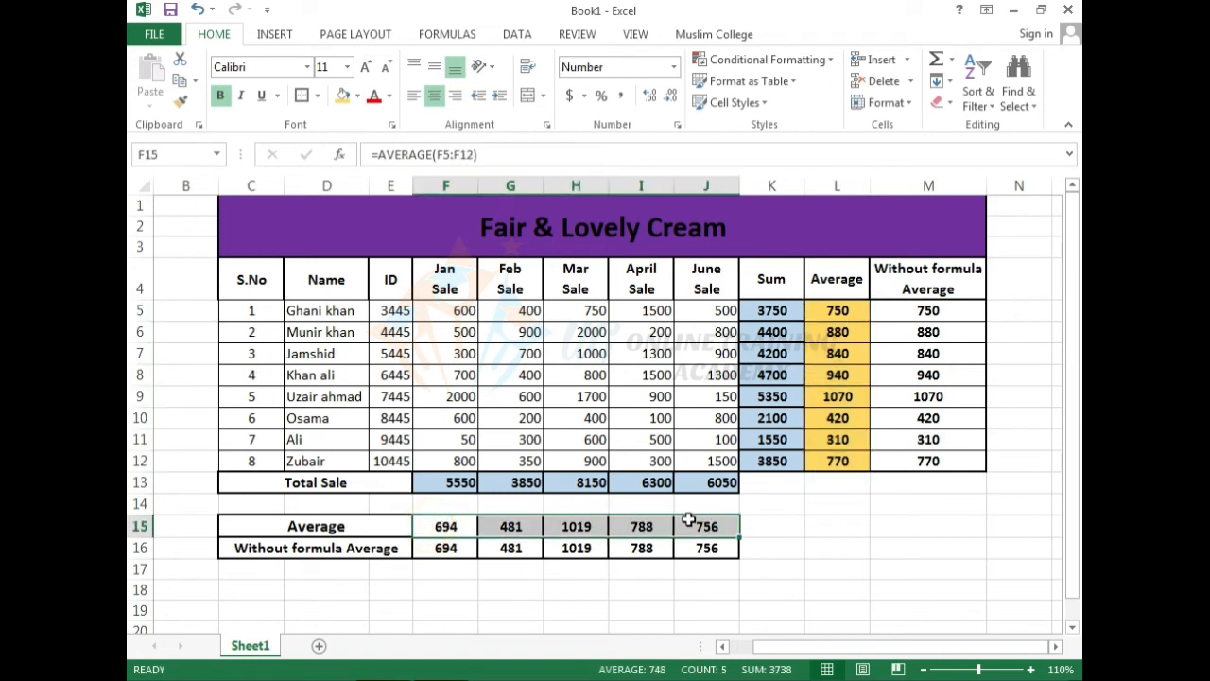
{"action": "left_click", "coordinate": [342, 98]}
{"action": "left_click", "coordinate": [944, 312]}
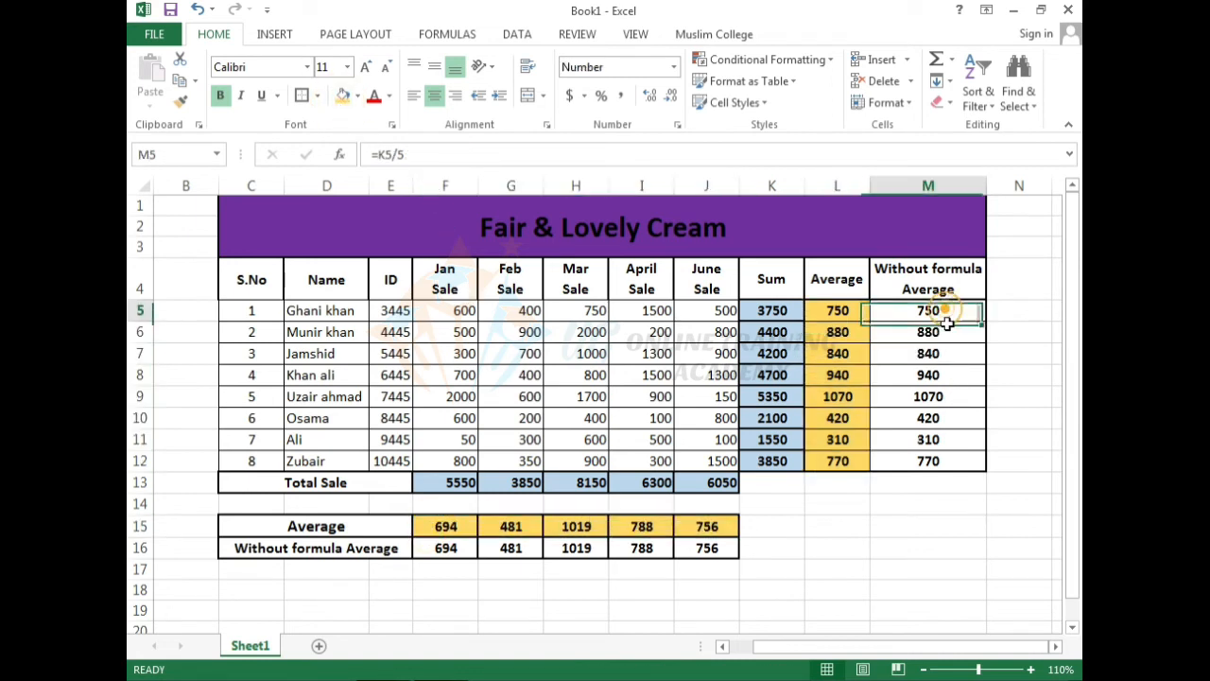
{"action": "left_click_drag", "start_coordinate": [946, 323], "coordinate": [949, 460]}
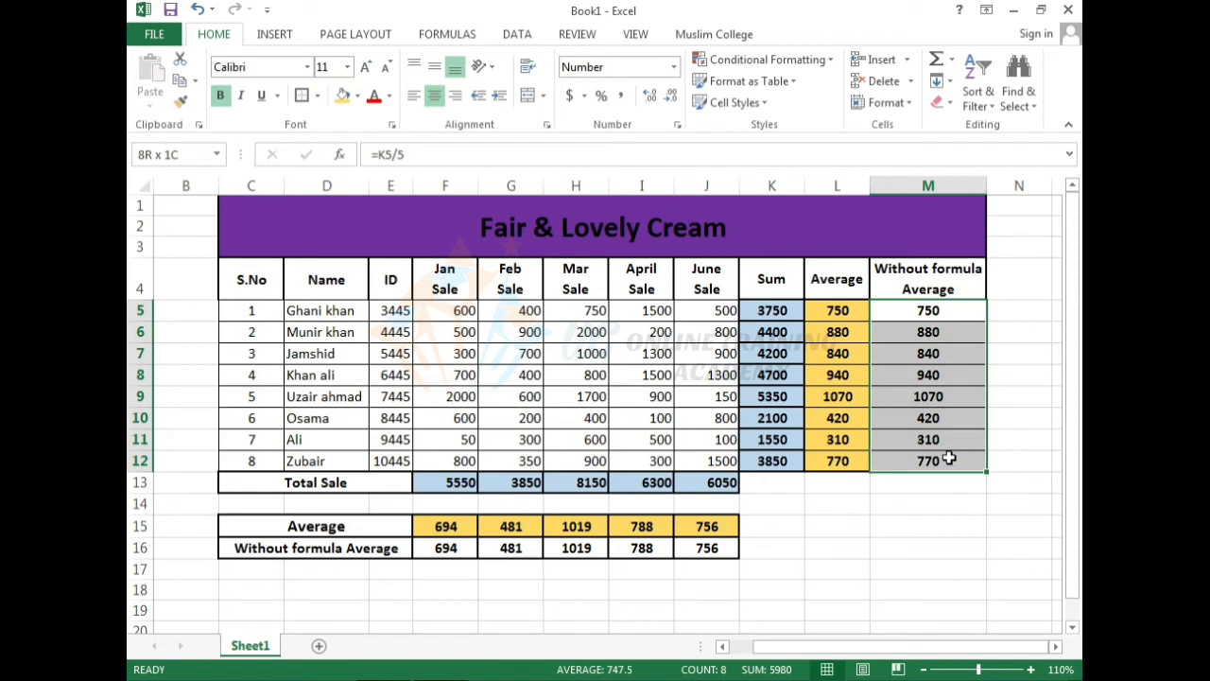
{"action": "left_click", "coordinate": [342, 96]}
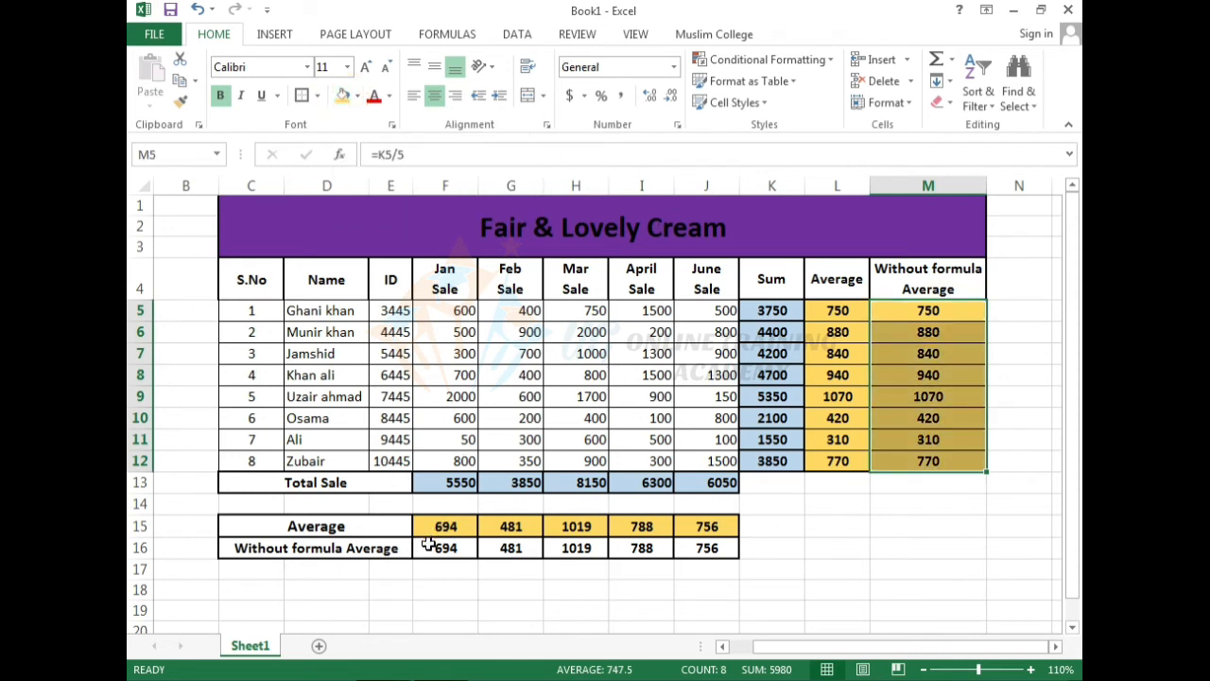
{"action": "left_click_drag", "start_coordinate": [428, 544], "coordinate": [698, 547]}
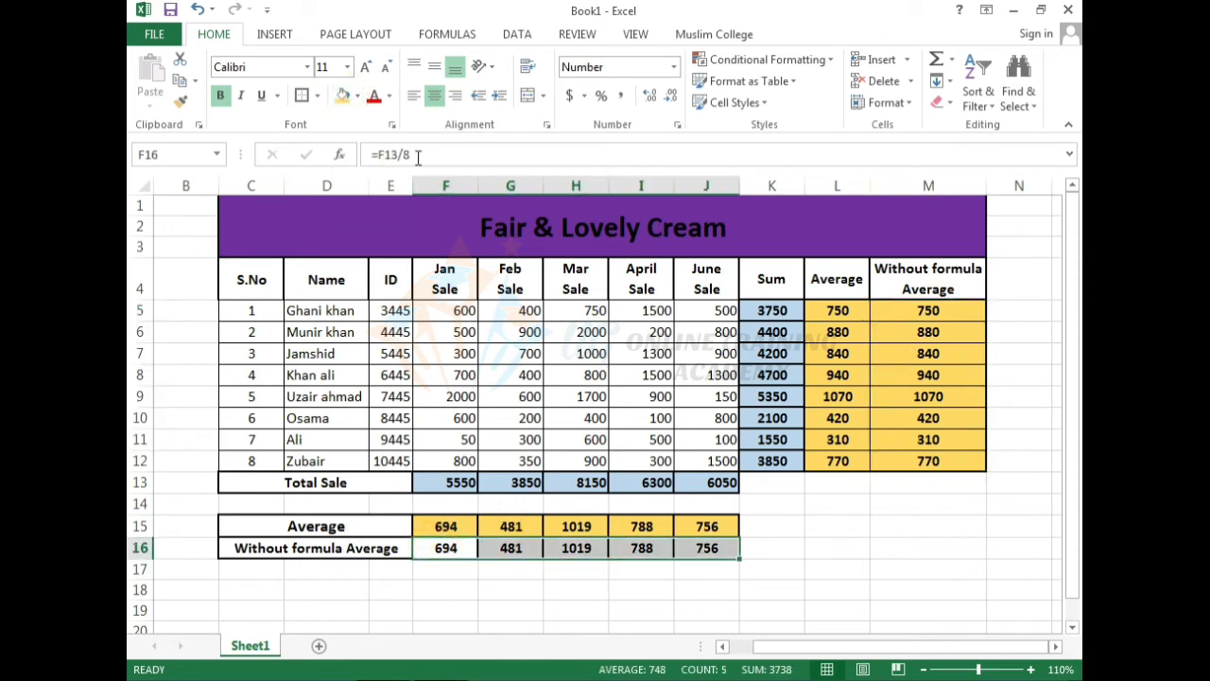
{"action": "left_click", "coordinate": [342, 98]}
{"action": "left_click", "coordinate": [832, 546]}
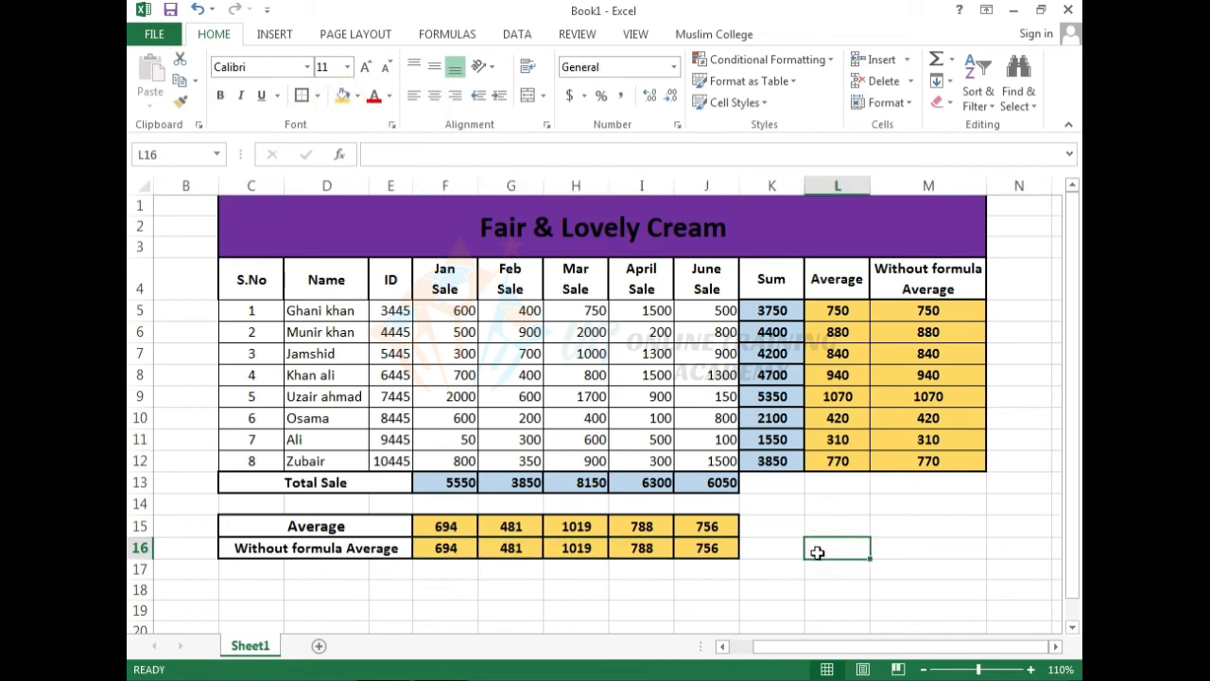
{"action": "left_click", "coordinate": [770, 527]}
{"action": "left_click", "coordinate": [822, 529]}
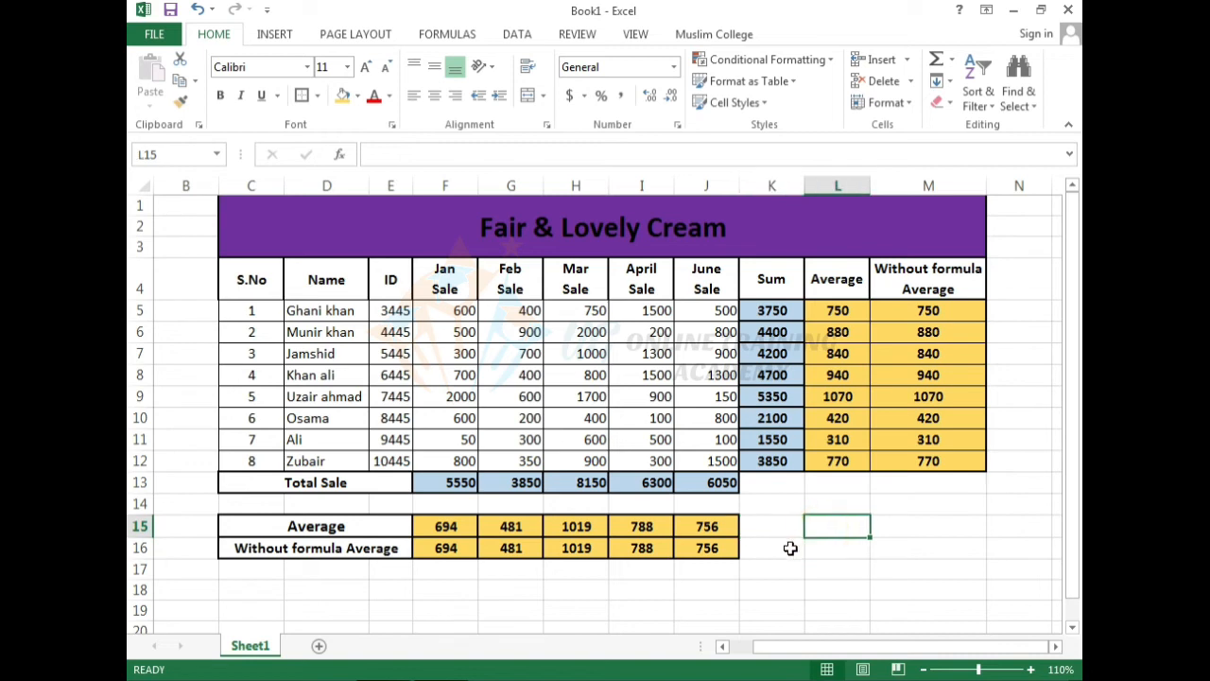
{"action": "left_click", "coordinate": [789, 548]}
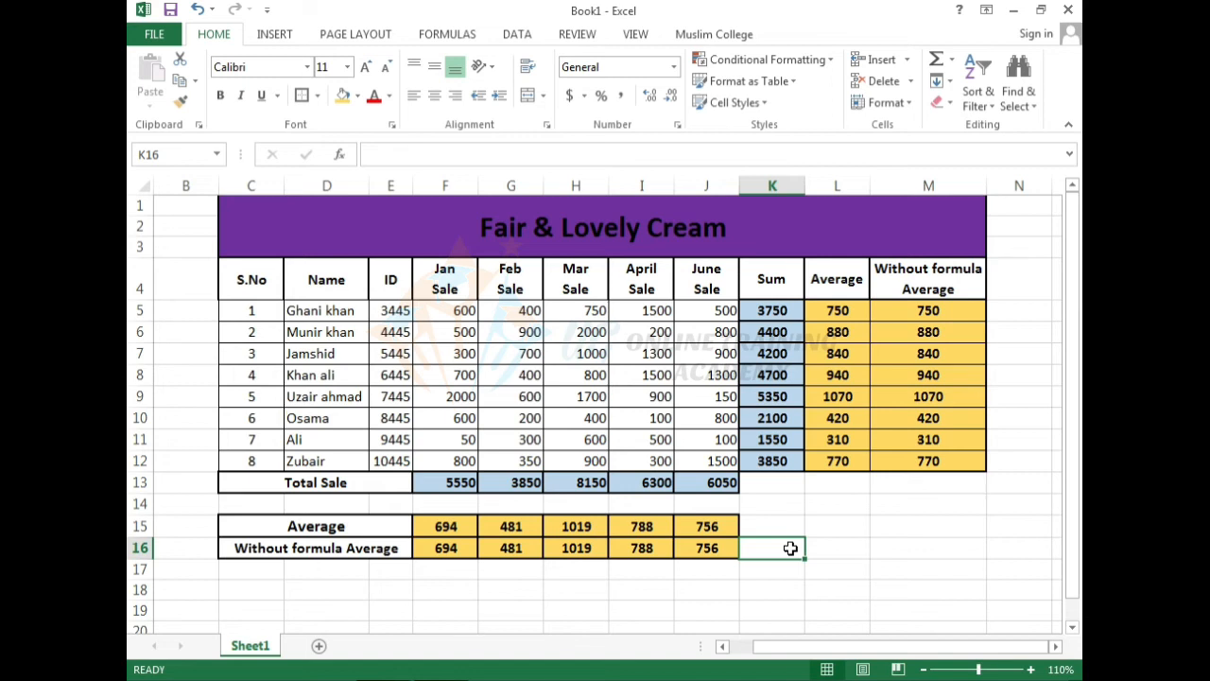
Merge & Center F24:G25 and I24:J25 into two lower box cells.
{"action": "scroll", "coordinate": [791, 548], "scroll_direction": "down", "scroll_amount": 5}
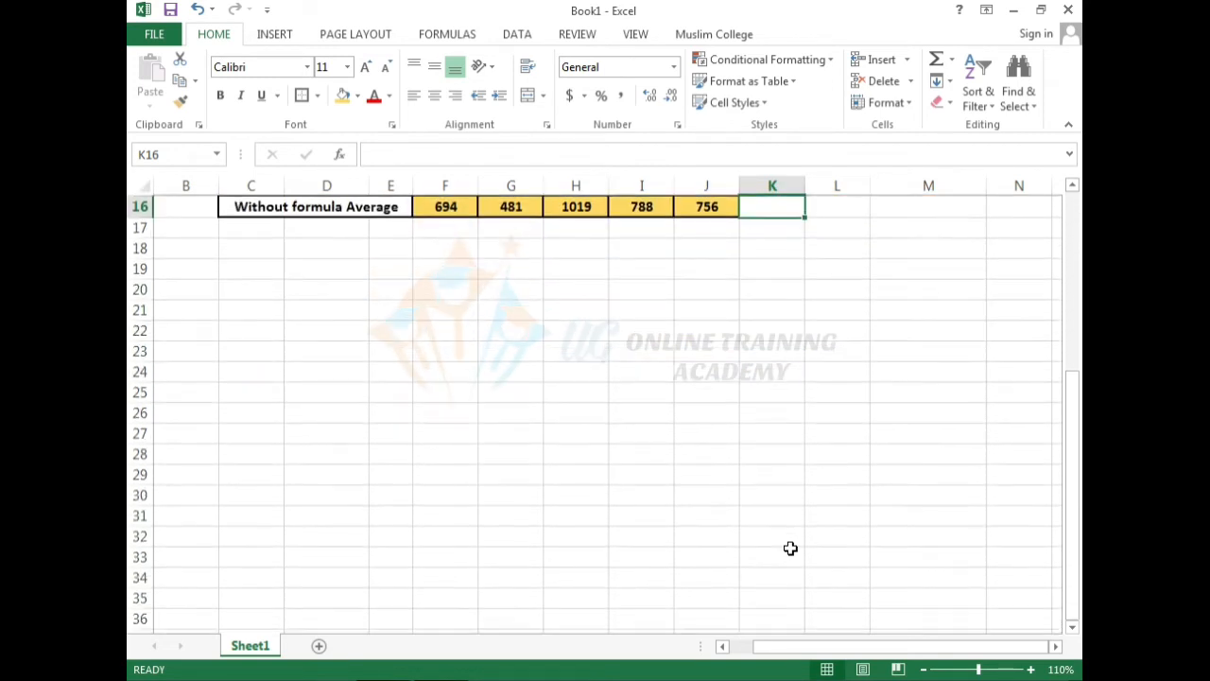
{"action": "left_click", "coordinate": [439, 316]}
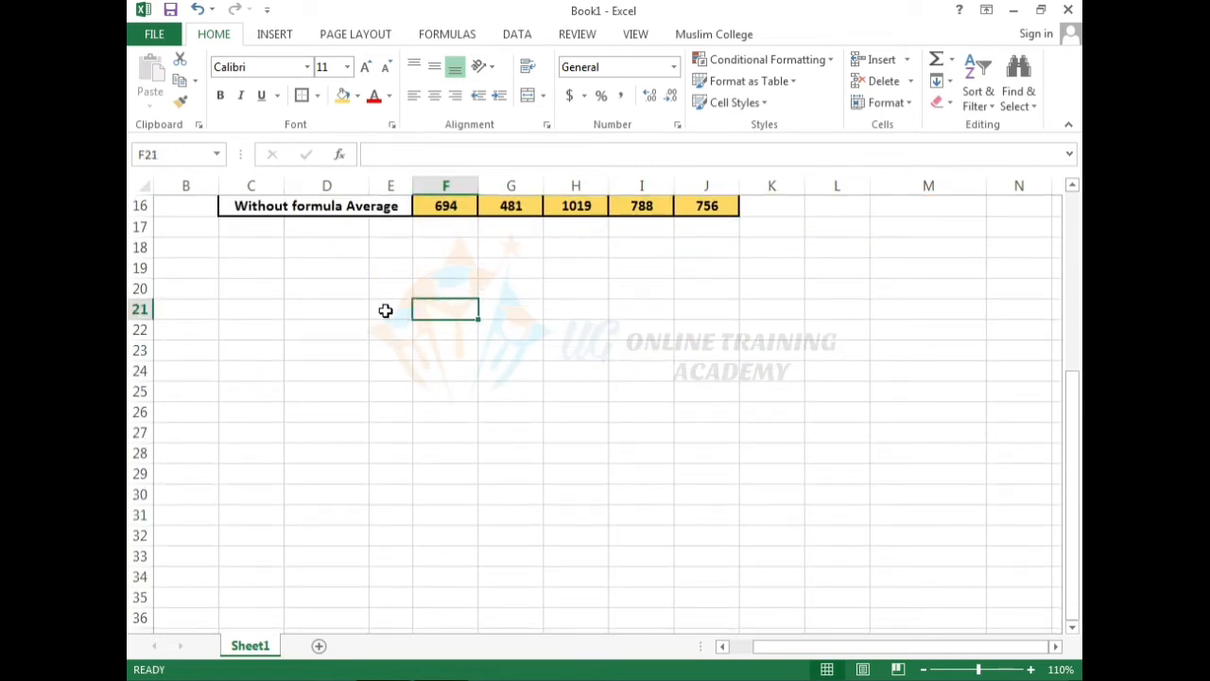
{"action": "left_click_drag", "start_coordinate": [425, 287], "coordinate": [694, 316]}
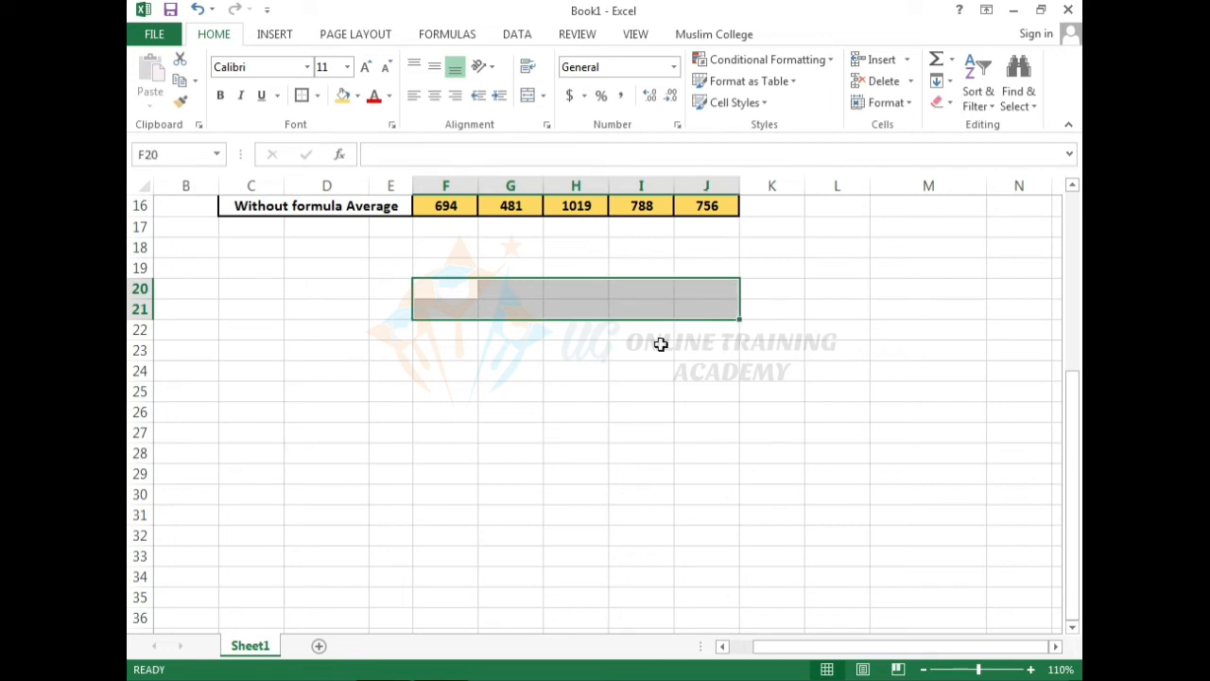
{"action": "left_click", "coordinate": [643, 370]}
{"action": "left_click", "coordinate": [425, 355]}
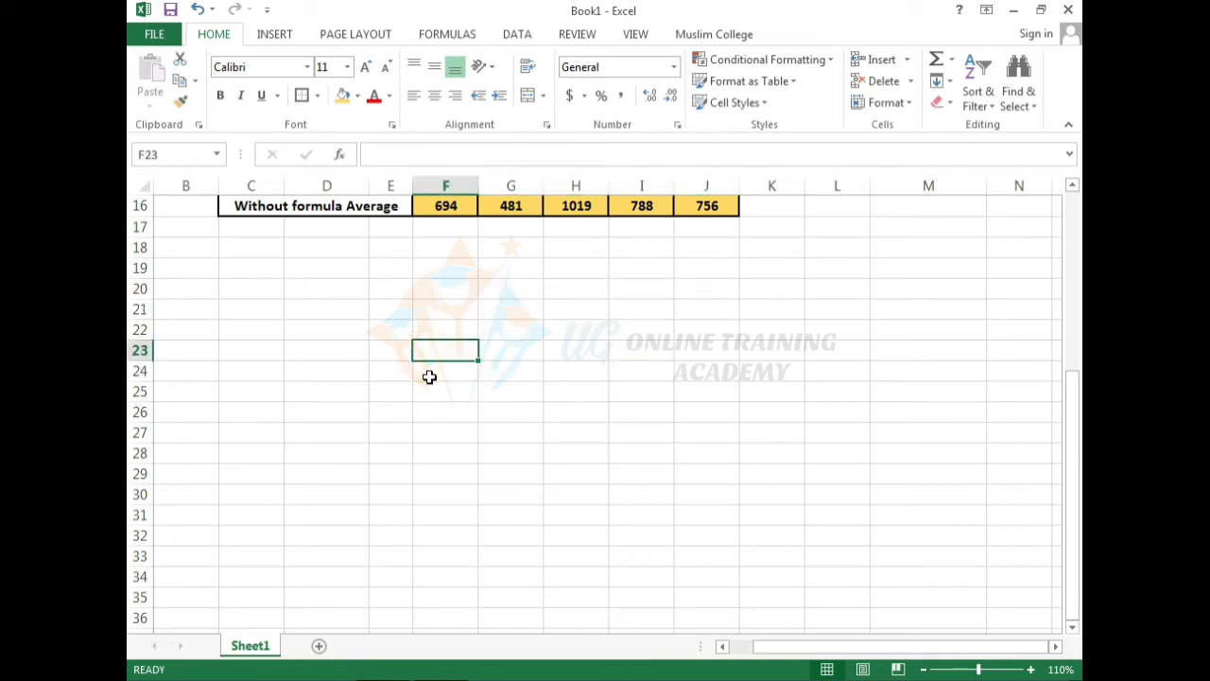
{"action": "left_click", "coordinate": [419, 370]}
{"action": "left_click_drag", "start_coordinate": [400, 369], "coordinate": [497, 390]}
{"action": "left_click", "coordinate": [433, 370]}
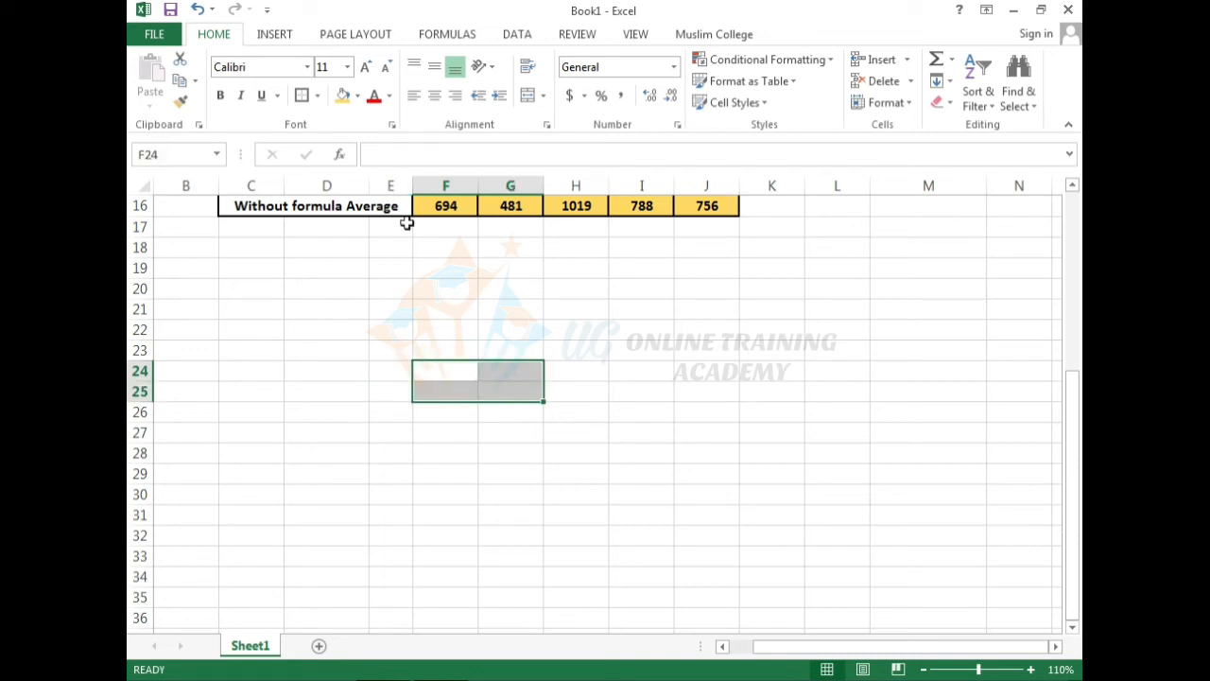
{"action": "left_click", "coordinate": [528, 96]}
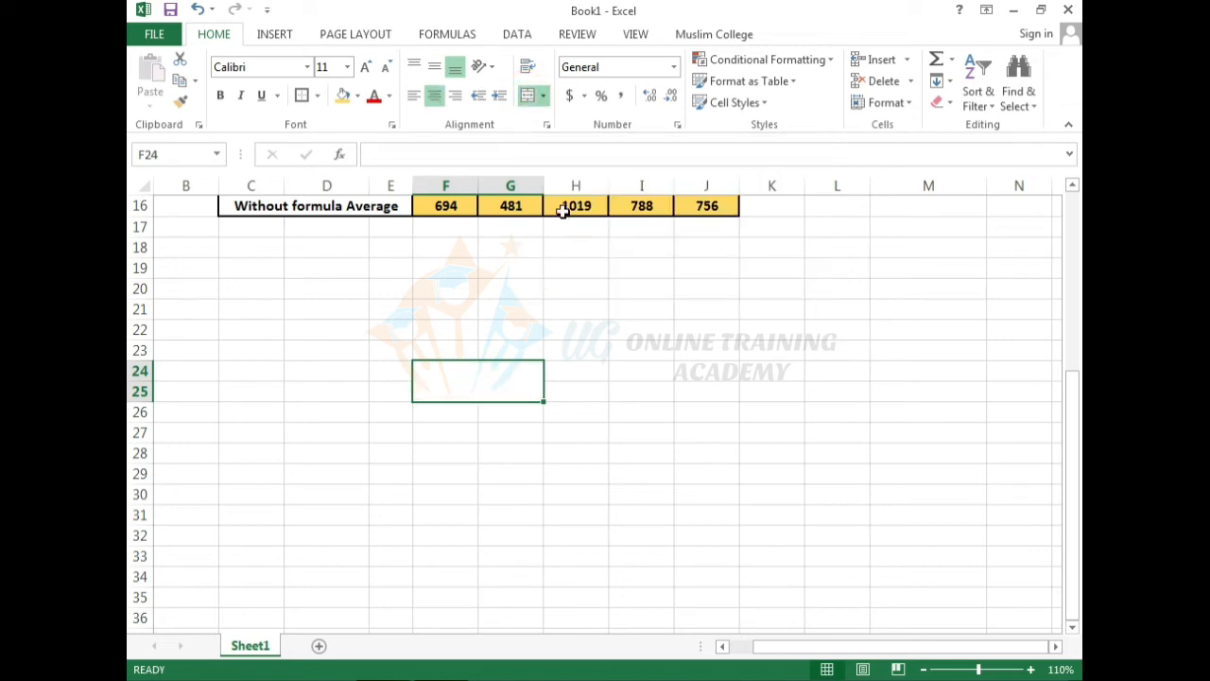
{"action": "left_click", "coordinate": [583, 365]}
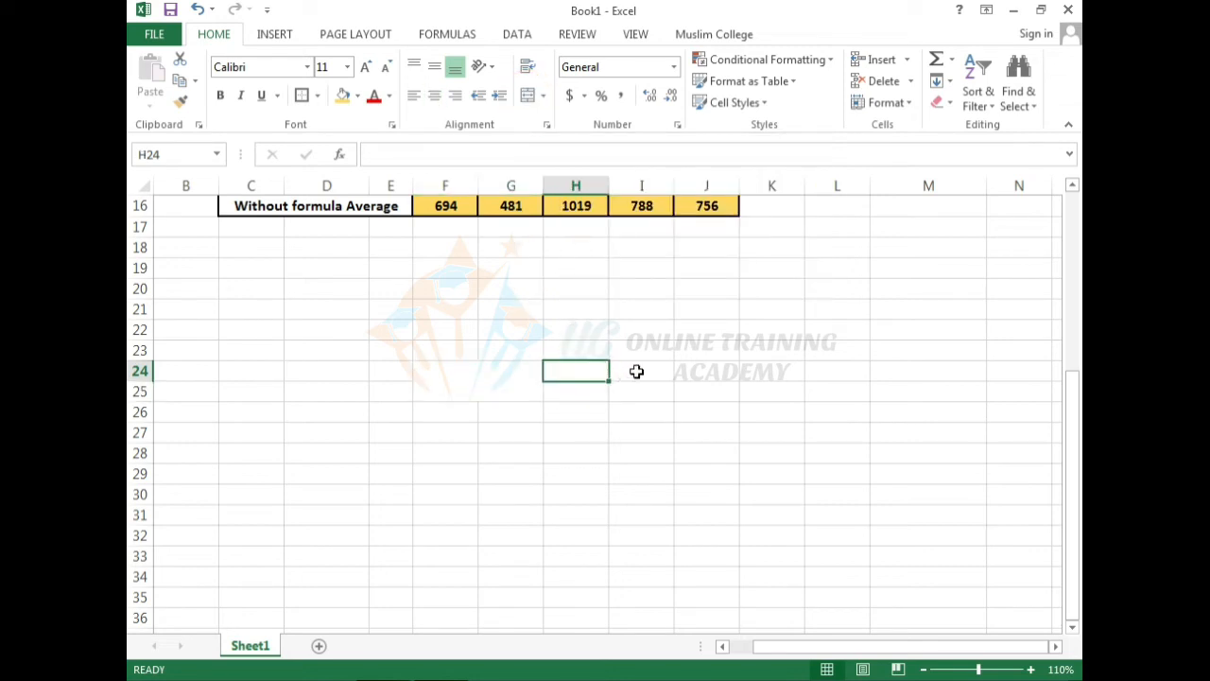
{"action": "left_click_drag", "start_coordinate": [635, 370], "coordinate": [710, 400]}
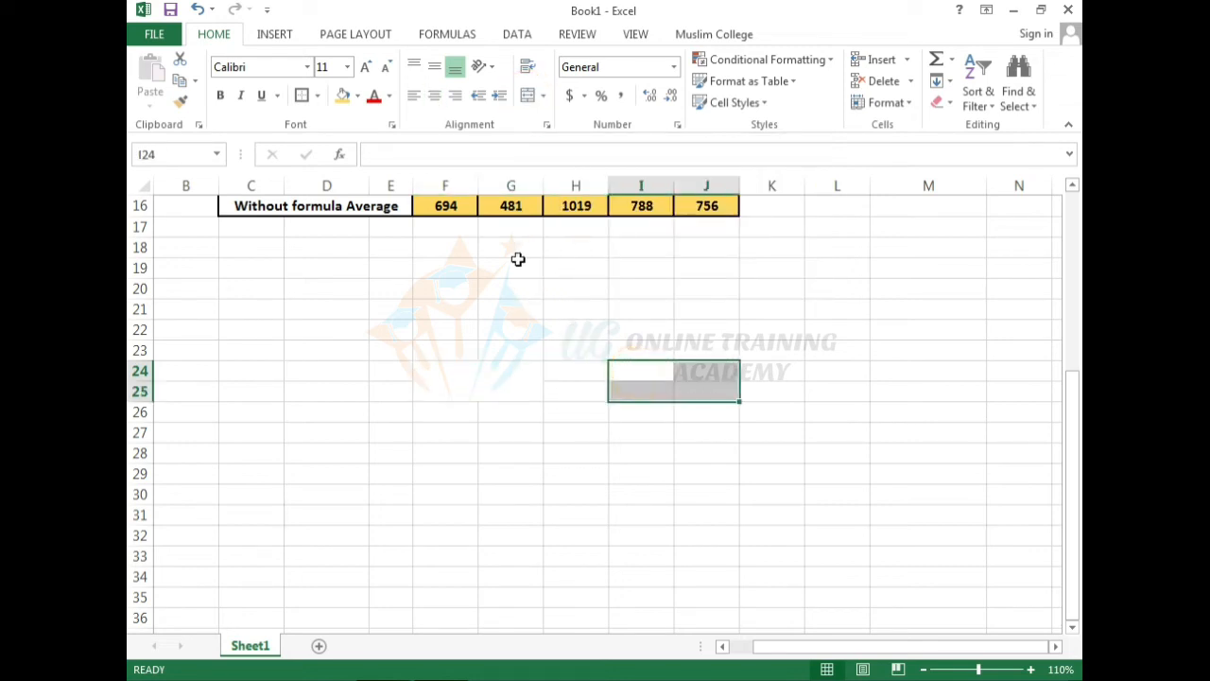
{"action": "left_click", "coordinate": [530, 101]}
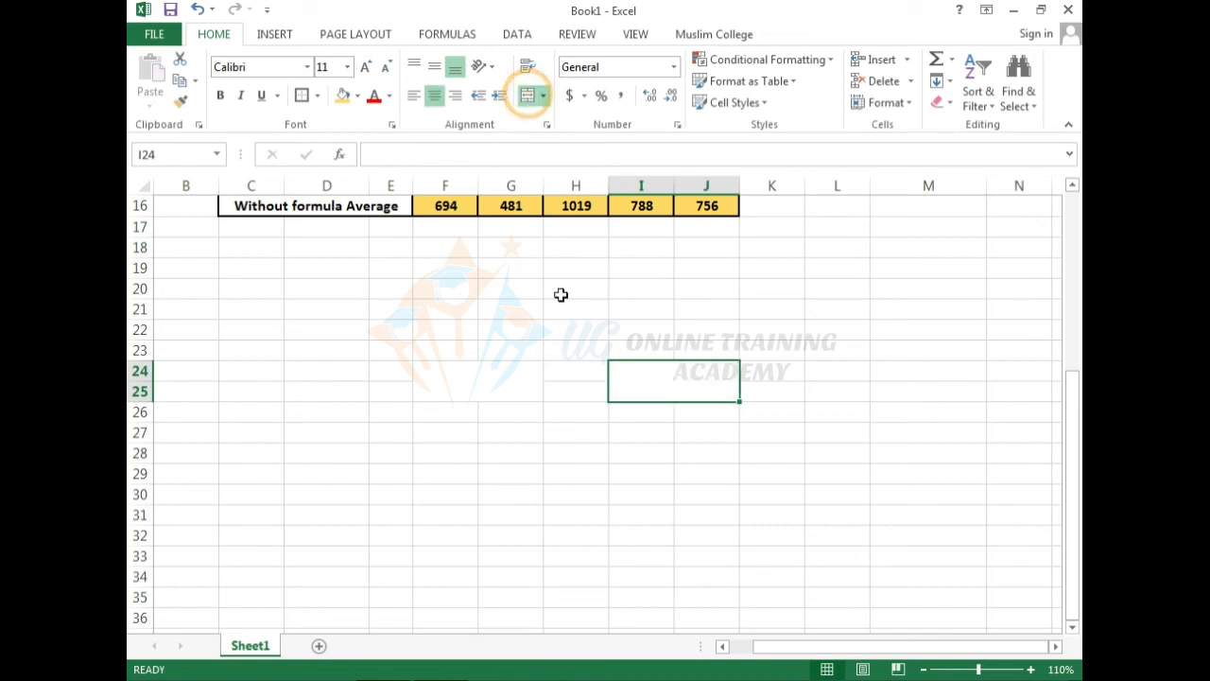
Merge F23:G23 and I23:J23 into header cells above each box.
{"action": "left_click", "coordinate": [592, 432]}
{"action": "left_click_drag", "start_coordinate": [453, 349], "coordinate": [492, 351]}
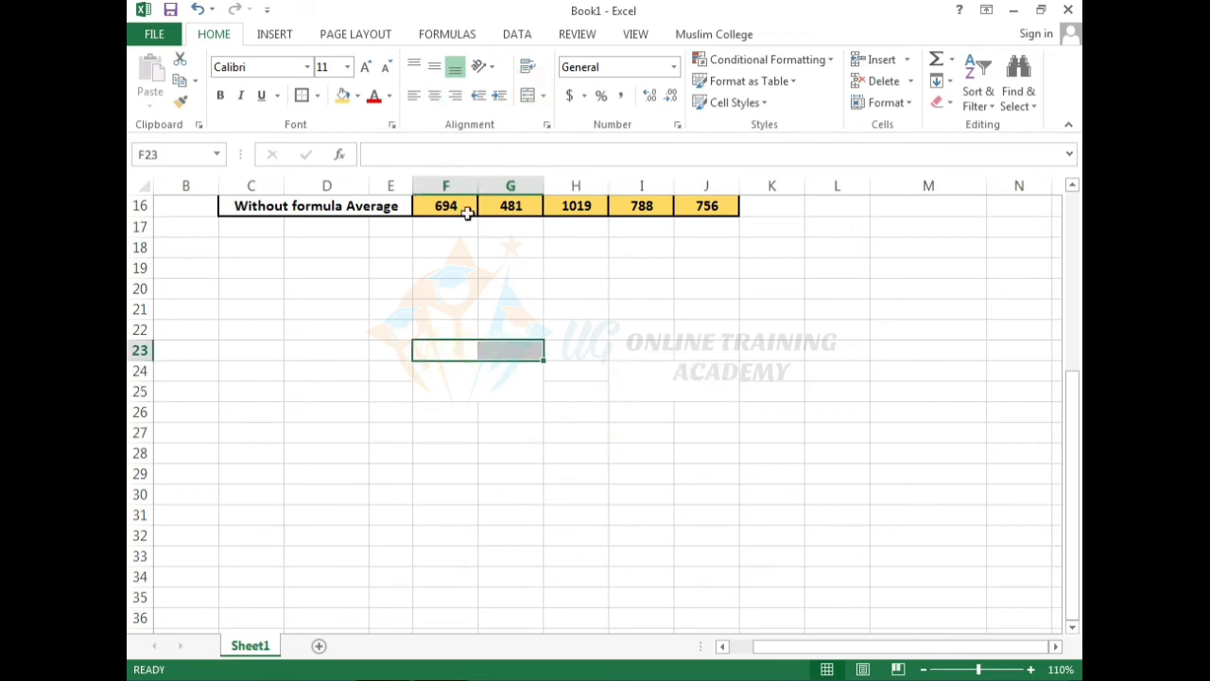
{"action": "left_click", "coordinate": [531, 101]}
{"action": "left_click_drag", "start_coordinate": [633, 351], "coordinate": [691, 354]}
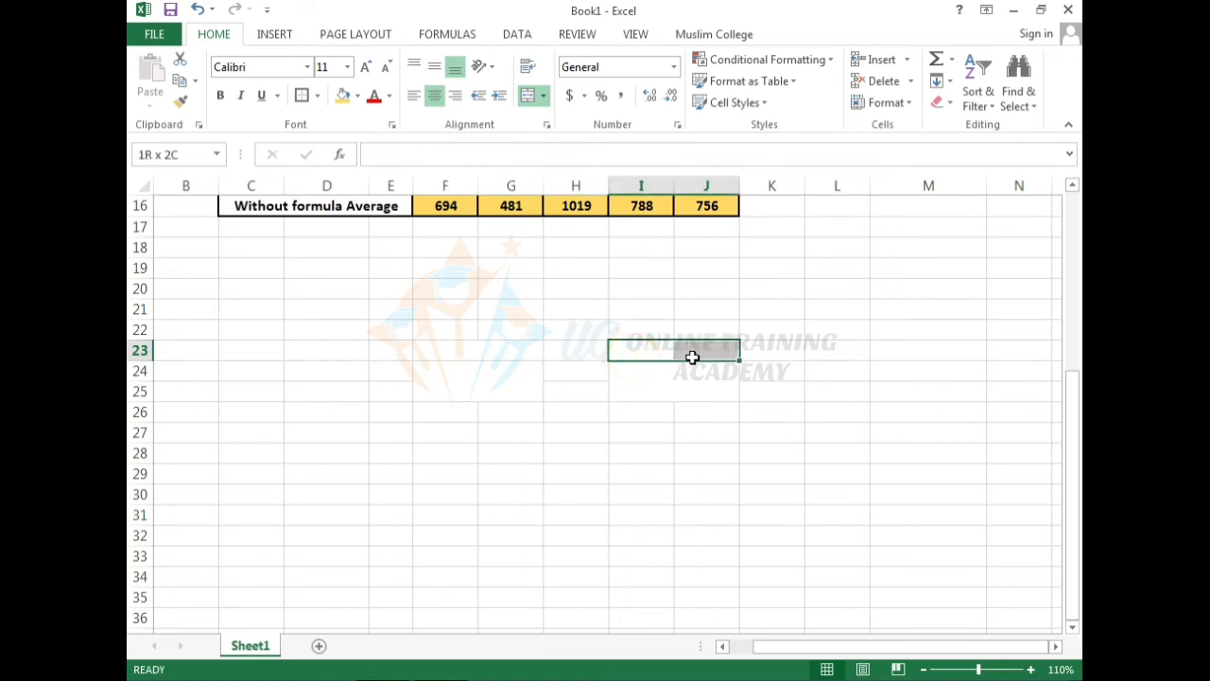
{"action": "left_click", "coordinate": [531, 101]}
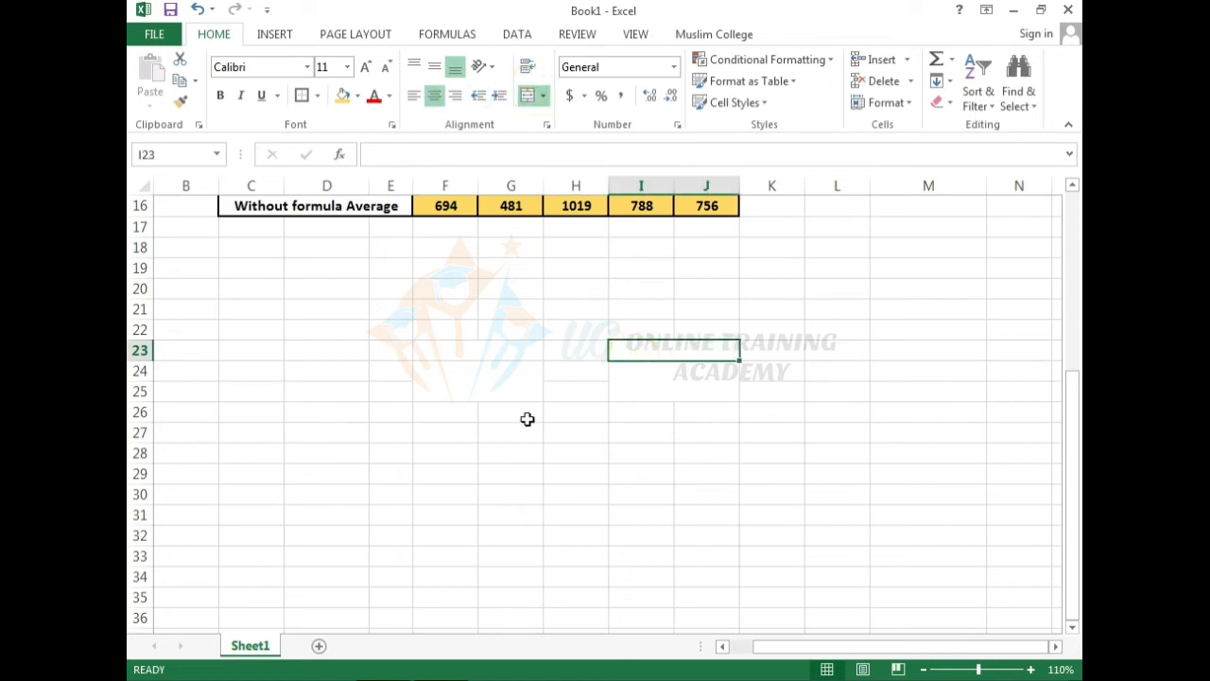
Add borders around the merged header and lower cells, then select F20:J21.
{"action": "left_click", "coordinate": [518, 452]}
{"action": "left_click", "coordinate": [493, 351]}
{"action": "left_click", "coordinate": [301, 97]}
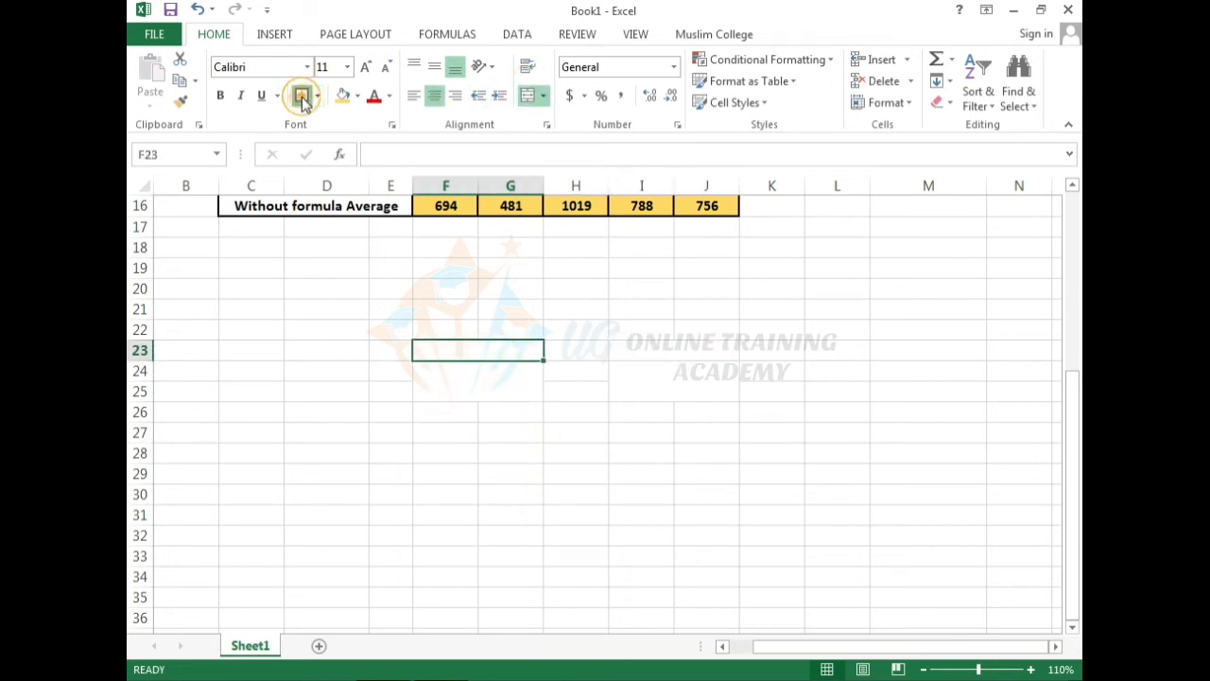
{"action": "left_click", "coordinate": [440, 385]}
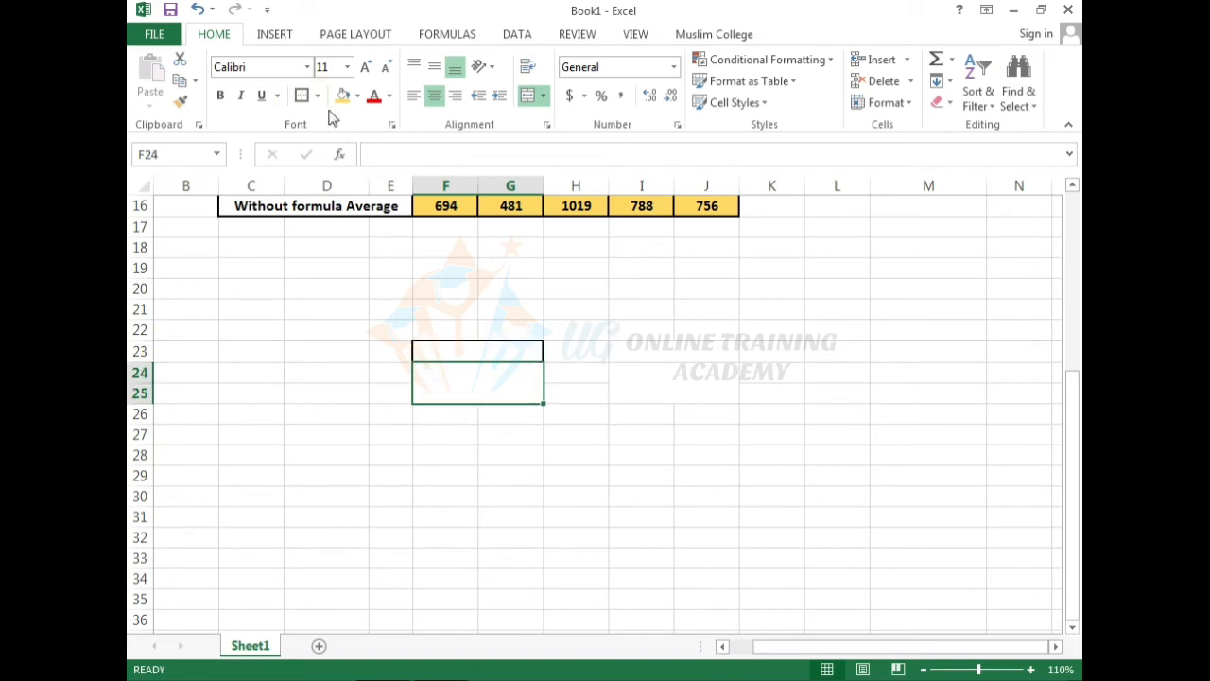
{"action": "left_click", "coordinate": [300, 96]}
{"action": "key", "text": "Right"}
{"action": "key", "text": "Right"}
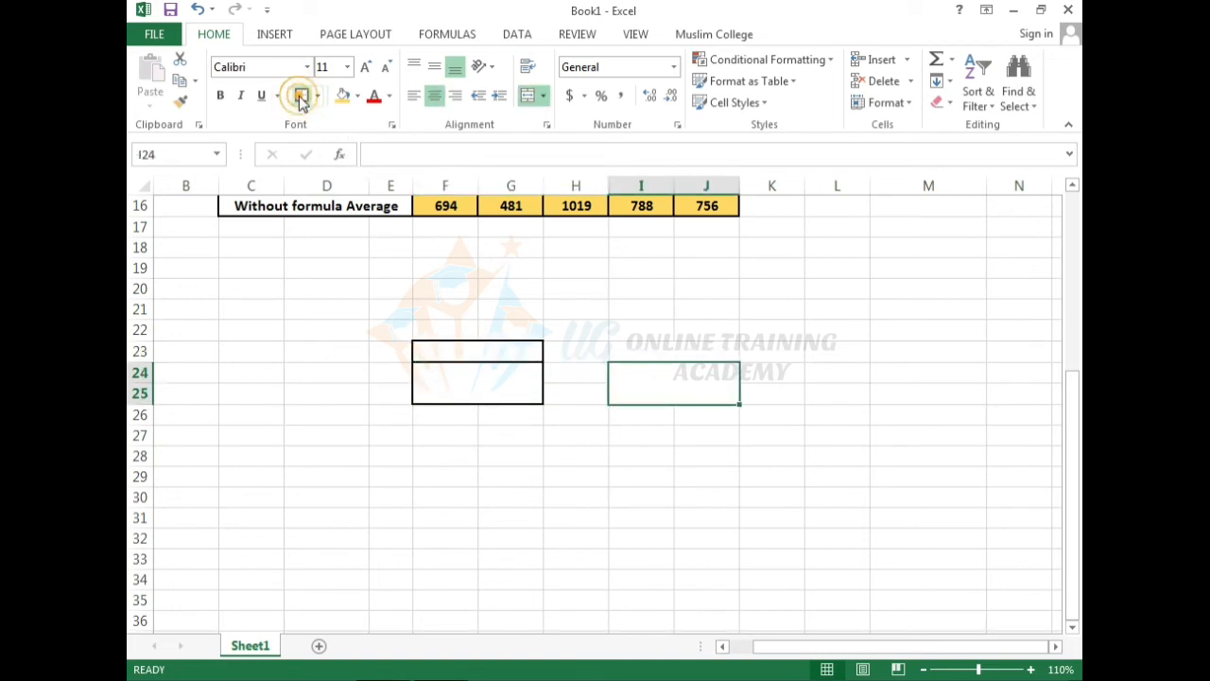
{"action": "left_click", "coordinate": [301, 96]}
{"action": "key", "text": "Up"}
{"action": "left_click", "coordinate": [507, 464]}
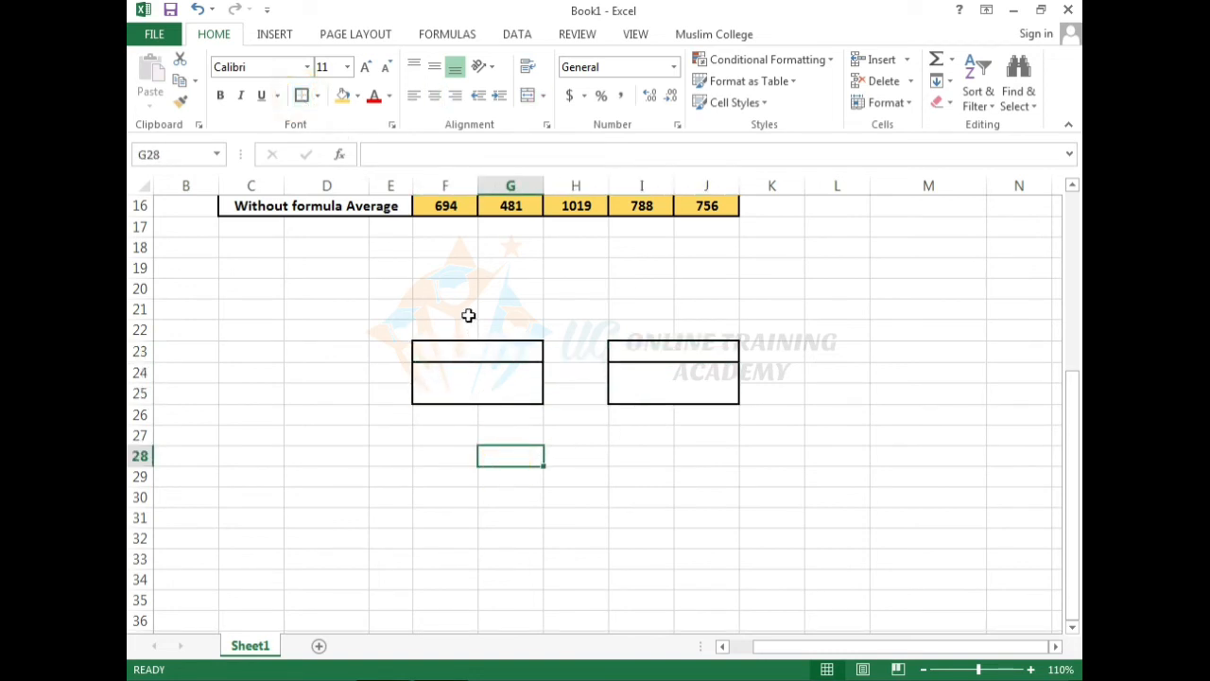
{"action": "left_click", "coordinate": [468, 308]}
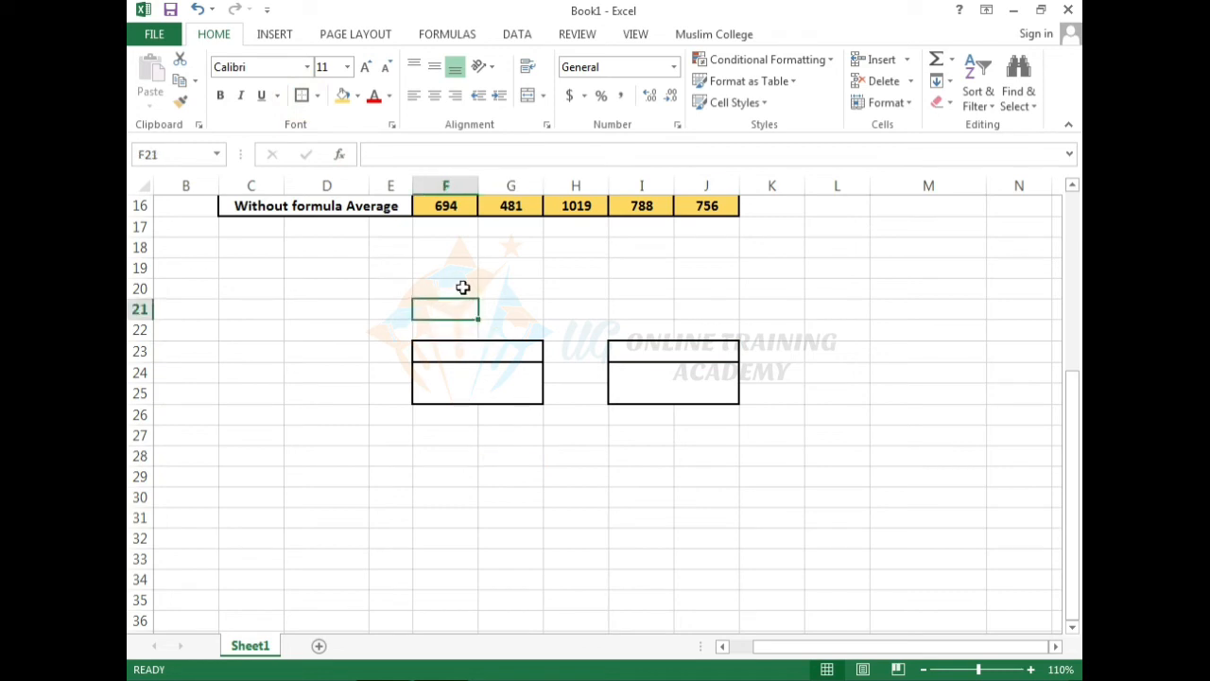
{"action": "left_click_drag", "start_coordinate": [462, 286], "coordinate": [684, 313]}
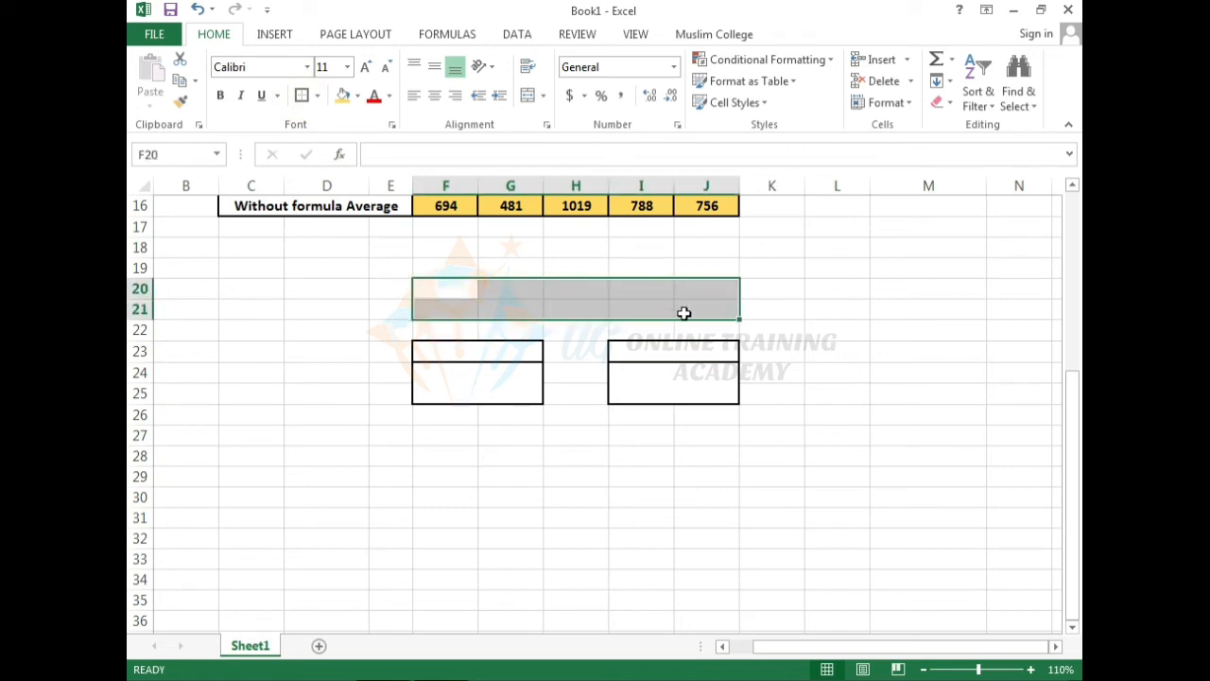
Merge F20:J21, middle-align it, set 12-point bold font and a thick box border.
{"action": "left_click", "coordinate": [528, 94]}
{"action": "left_click", "coordinate": [435, 70]}
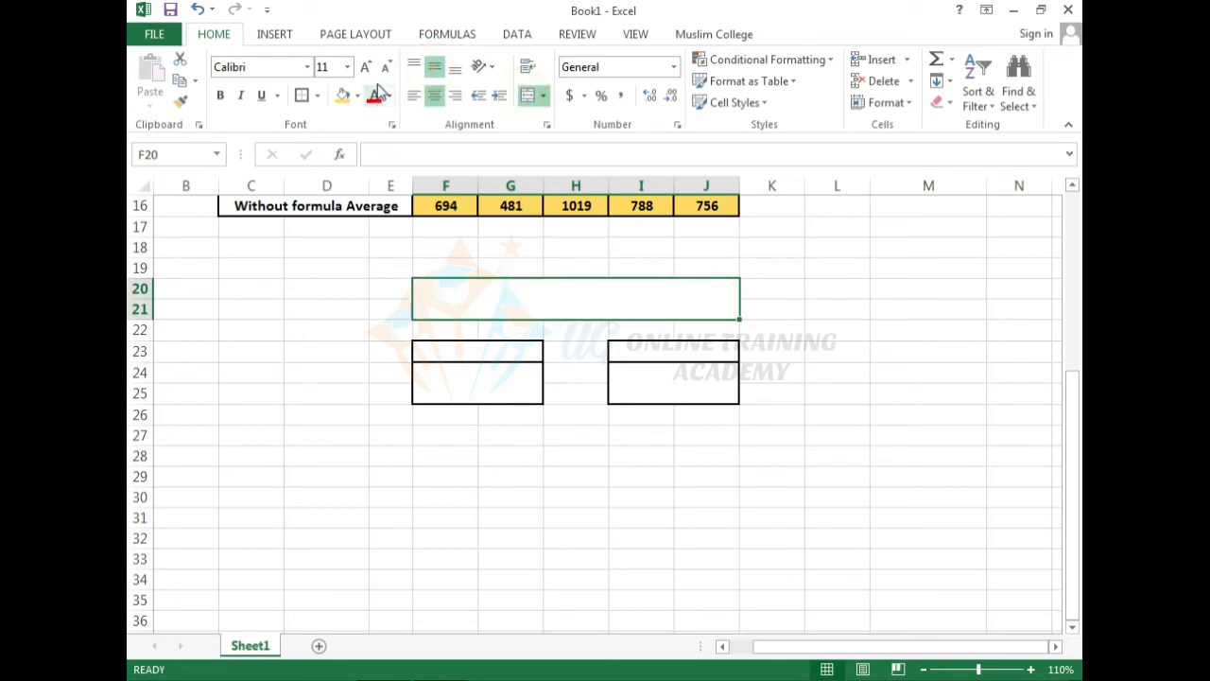
{"action": "left_click", "coordinate": [366, 68]}
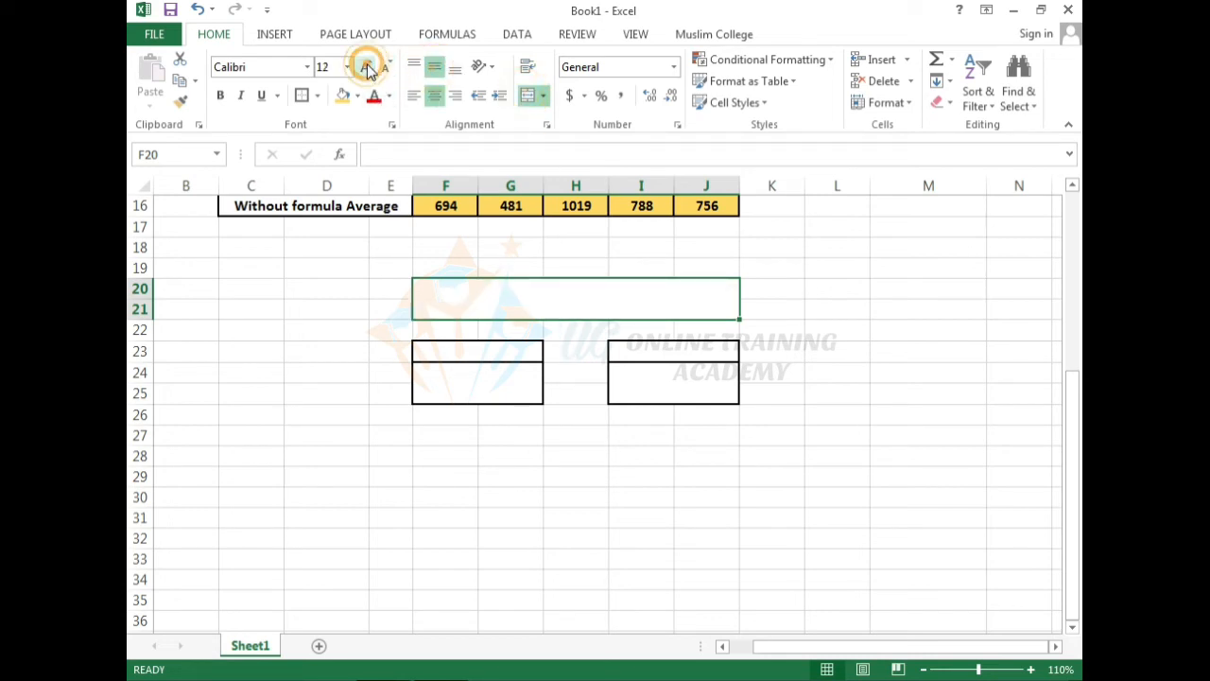
{"action": "left_click", "coordinate": [220, 95]}
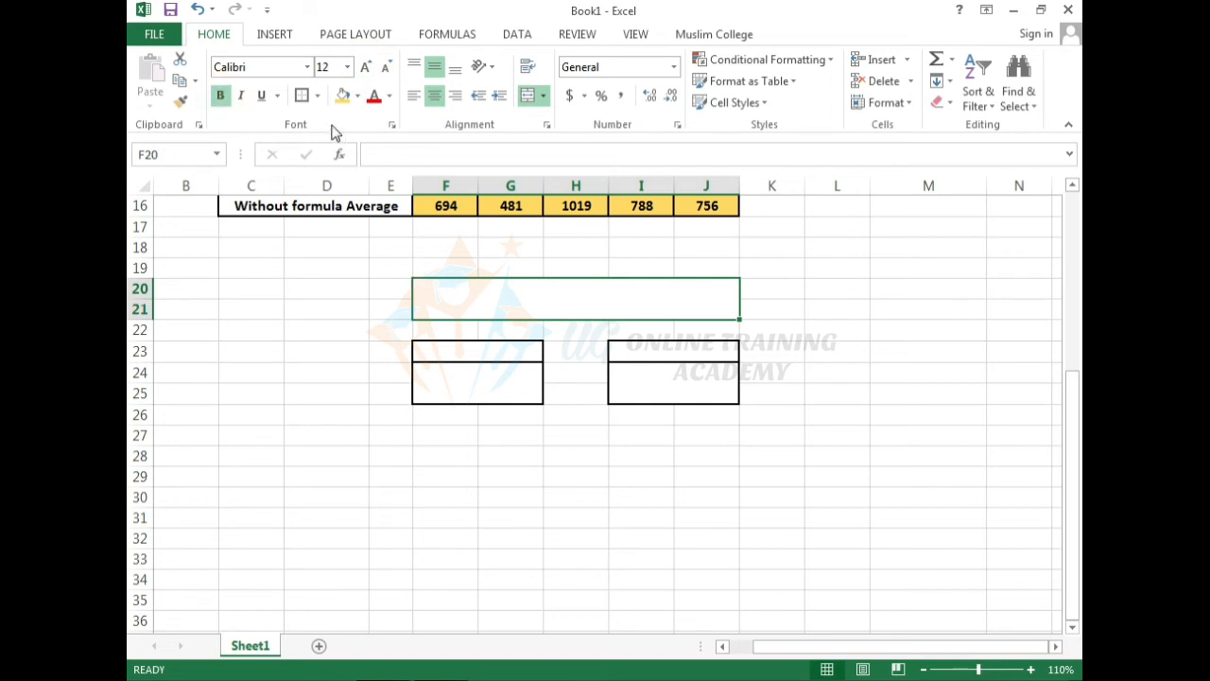
{"action": "left_click", "coordinate": [301, 96]}
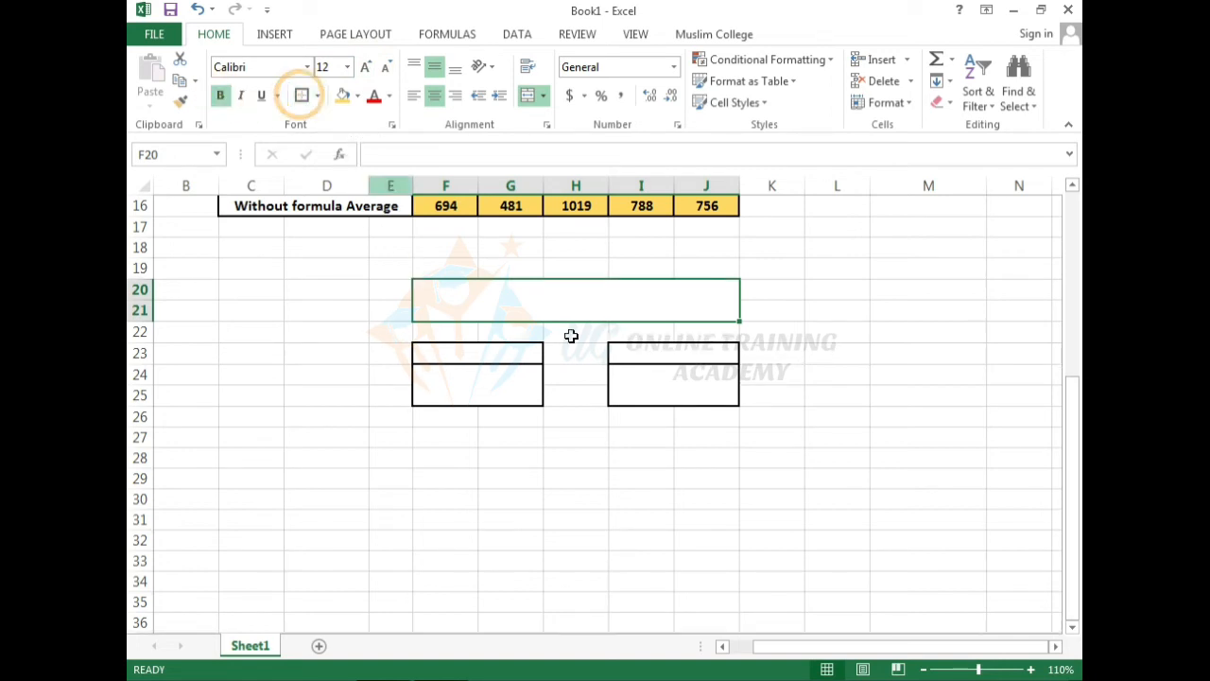
{"action": "left_click", "coordinate": [616, 456]}
Type the title 'Muslim College' into the merged F20:J21 cell.
{"action": "left_click", "coordinate": [593, 300]}
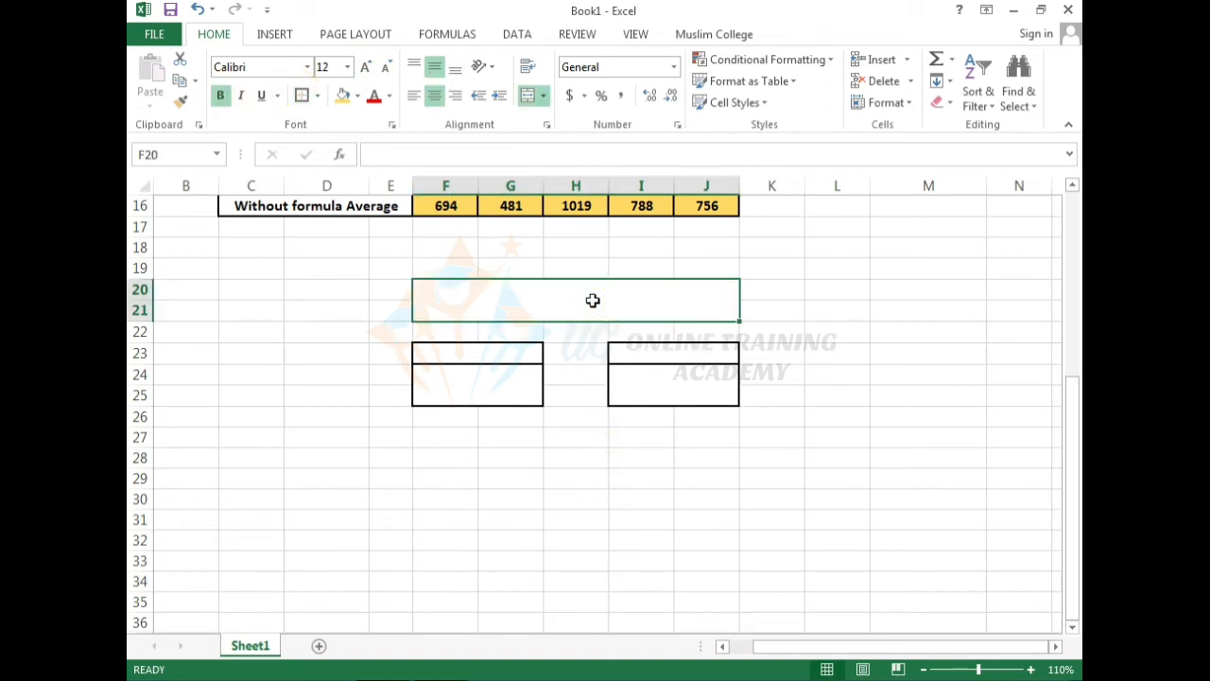
{"action": "type", "text": "Mu"}
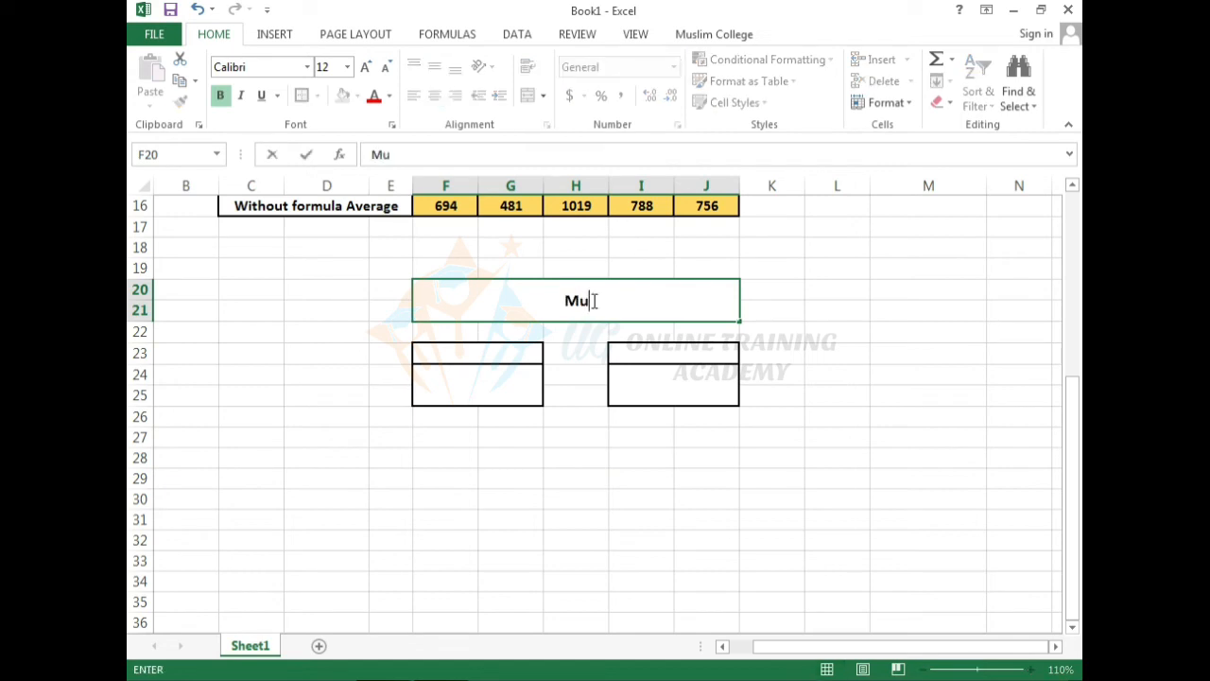
{"action": "type", "text": "slim College"}
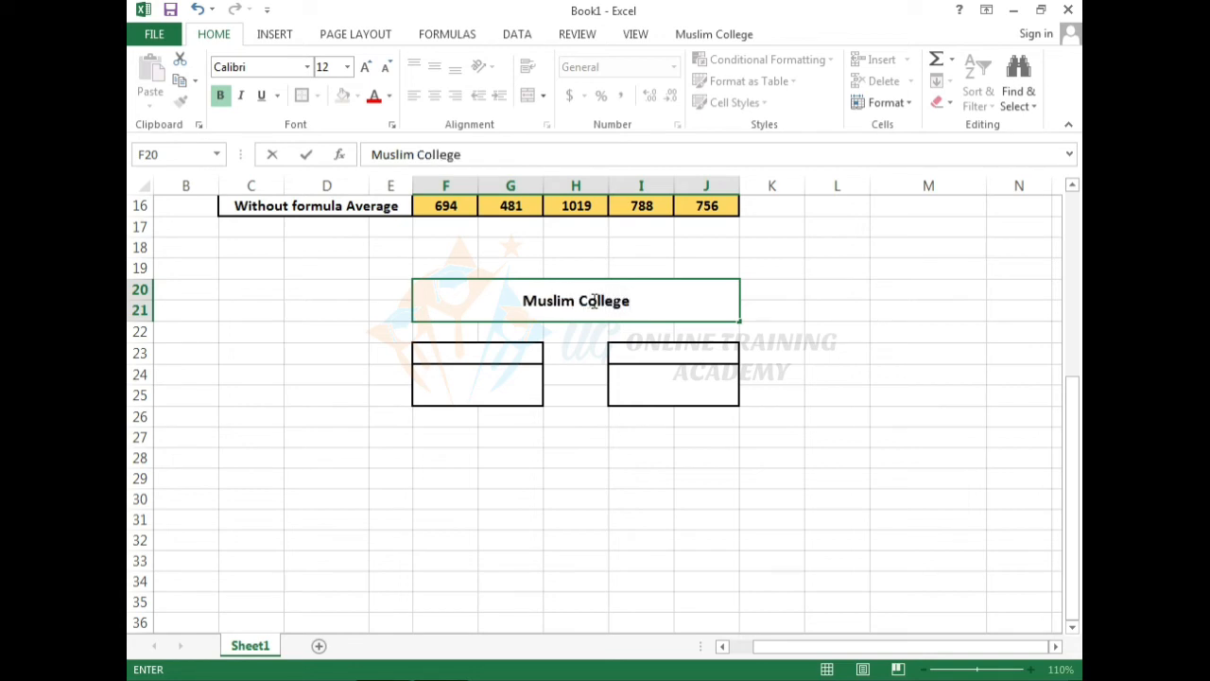
{"action": "left_click", "coordinate": [560, 431]}
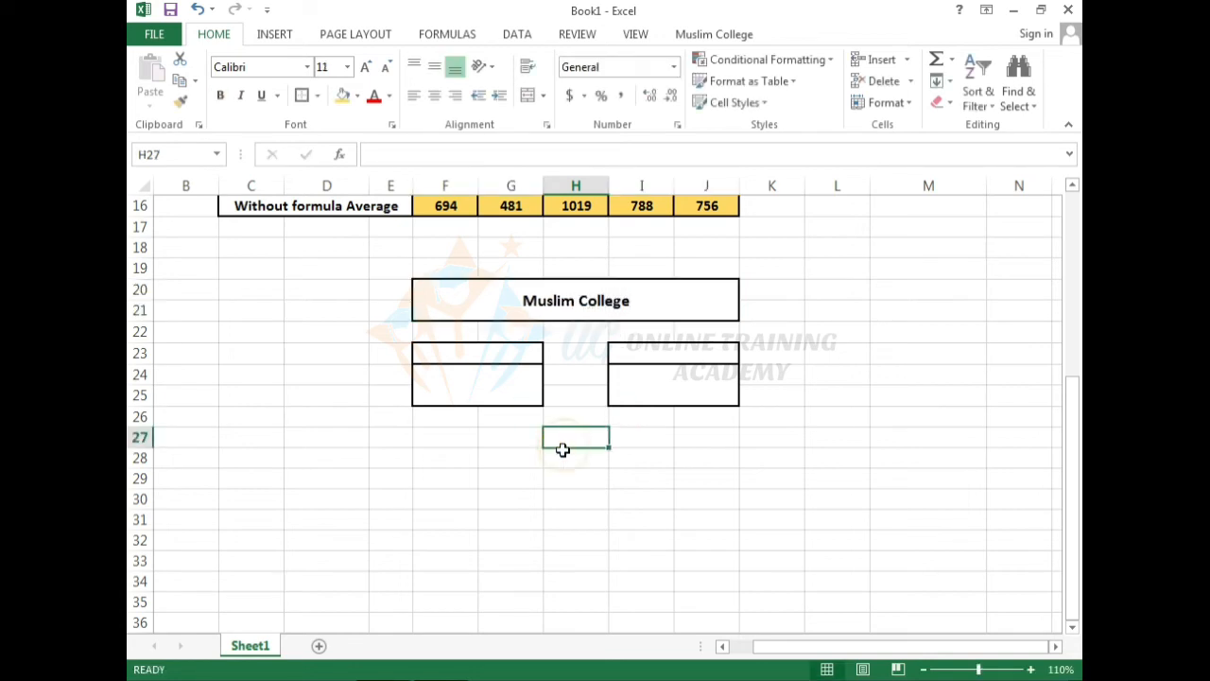
{"action": "left_click", "coordinate": [508, 354]}
{"action": "left_click", "coordinate": [499, 353]}
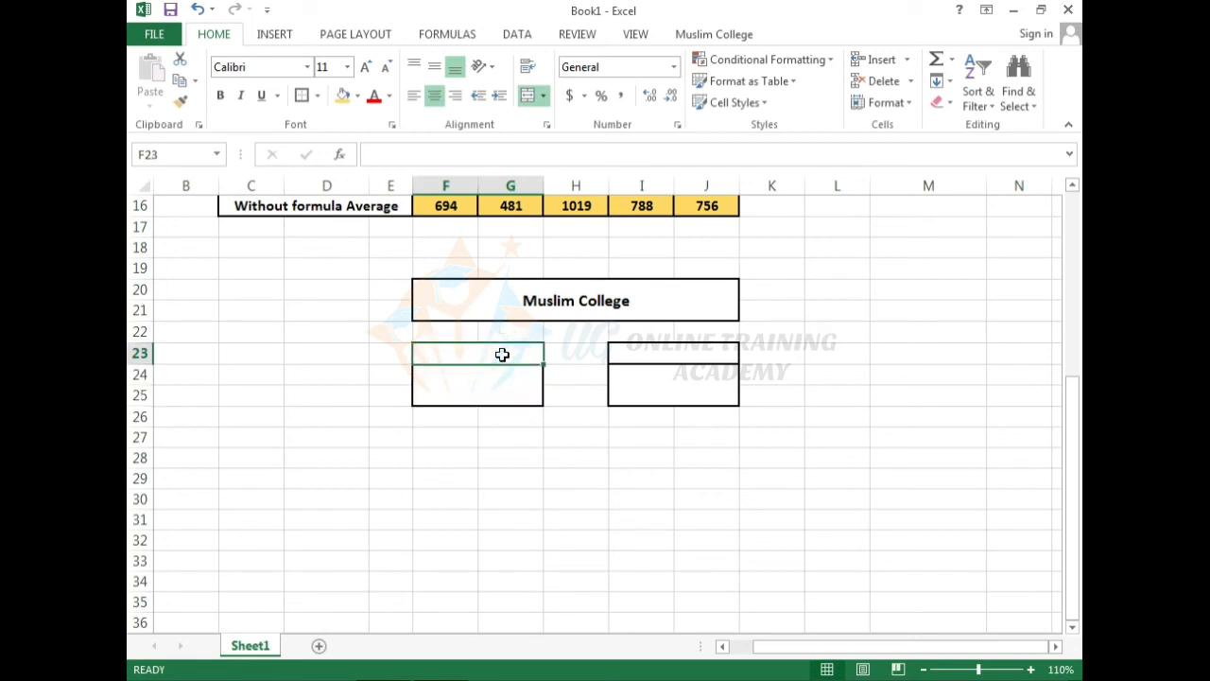
Type the heading 'Total Amount' into F23.
{"action": "type", "text": "Tota"}
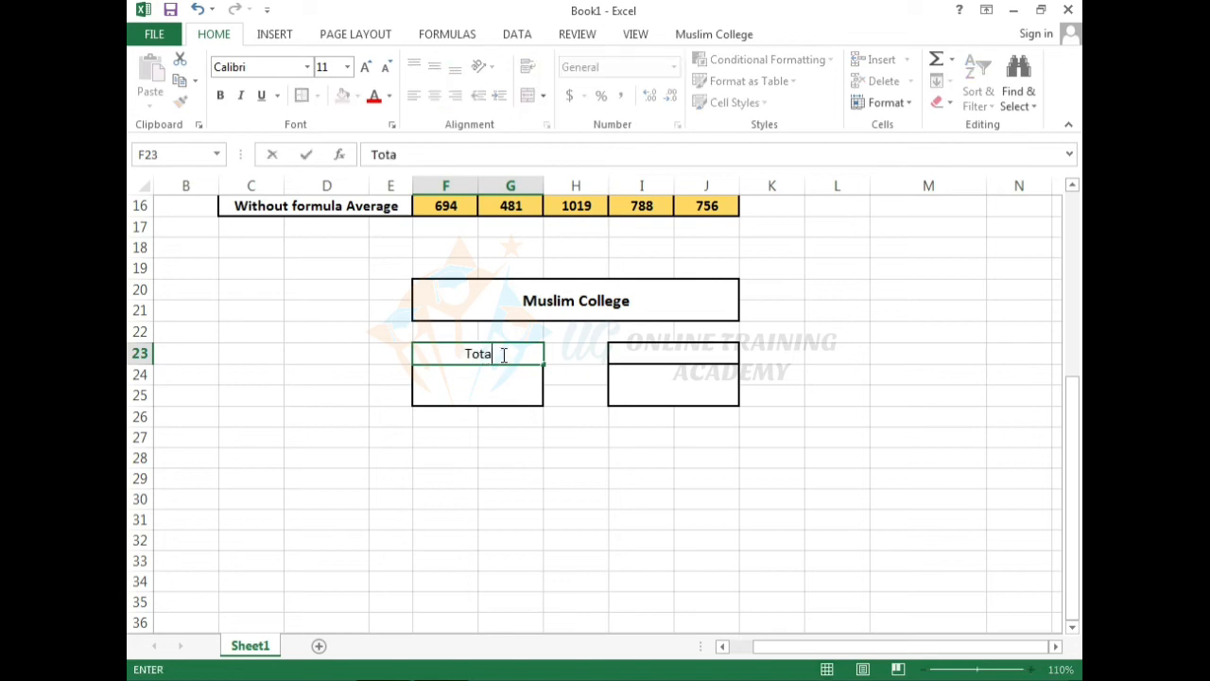
{"action": "type", "text": "l Amount"}
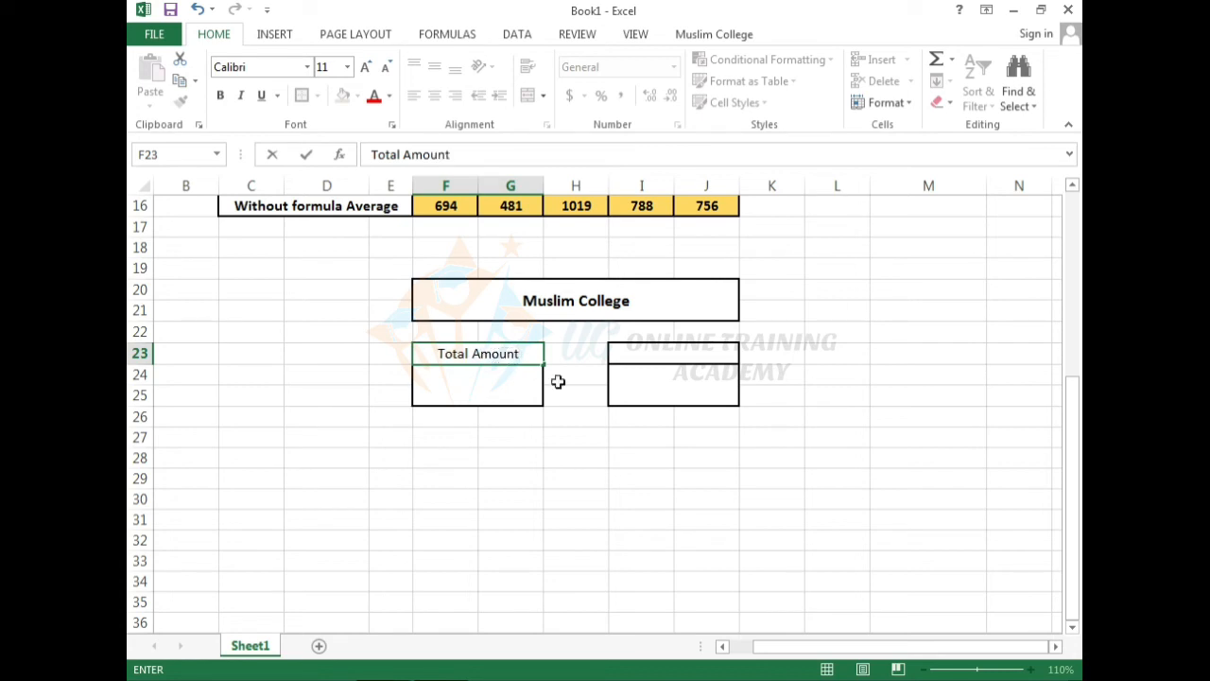
{"action": "left_click", "coordinate": [664, 396]}
{"action": "left_click", "coordinate": [685, 354]}
{"action": "left_click", "coordinate": [686, 390]}
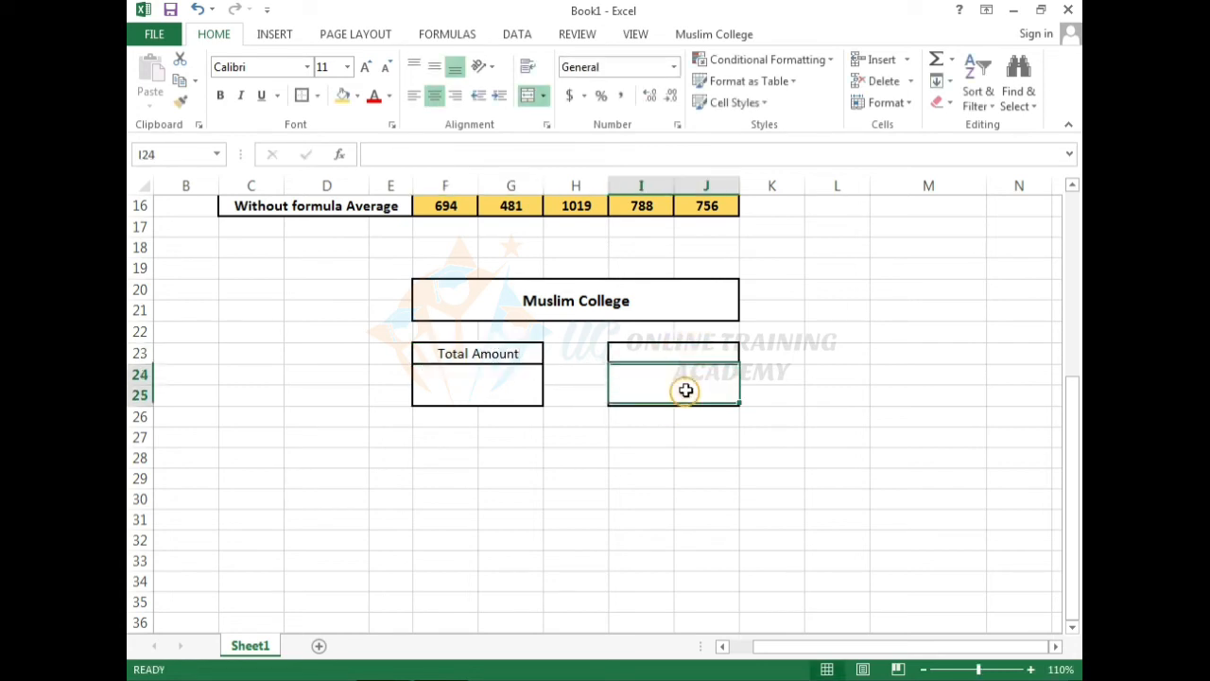
{"action": "left_click", "coordinate": [687, 355]}
{"action": "left_click", "coordinate": [687, 379]}
{"action": "left_click", "coordinate": [686, 359]}
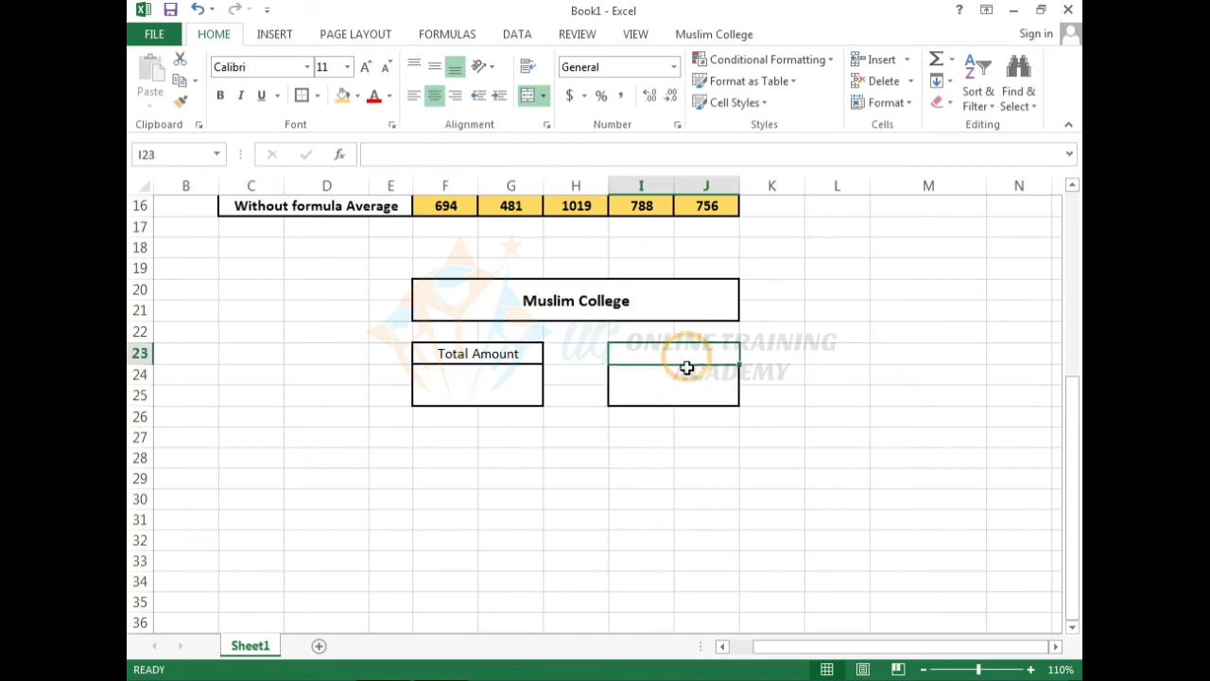
{"action": "left_click", "coordinate": [685, 379]}
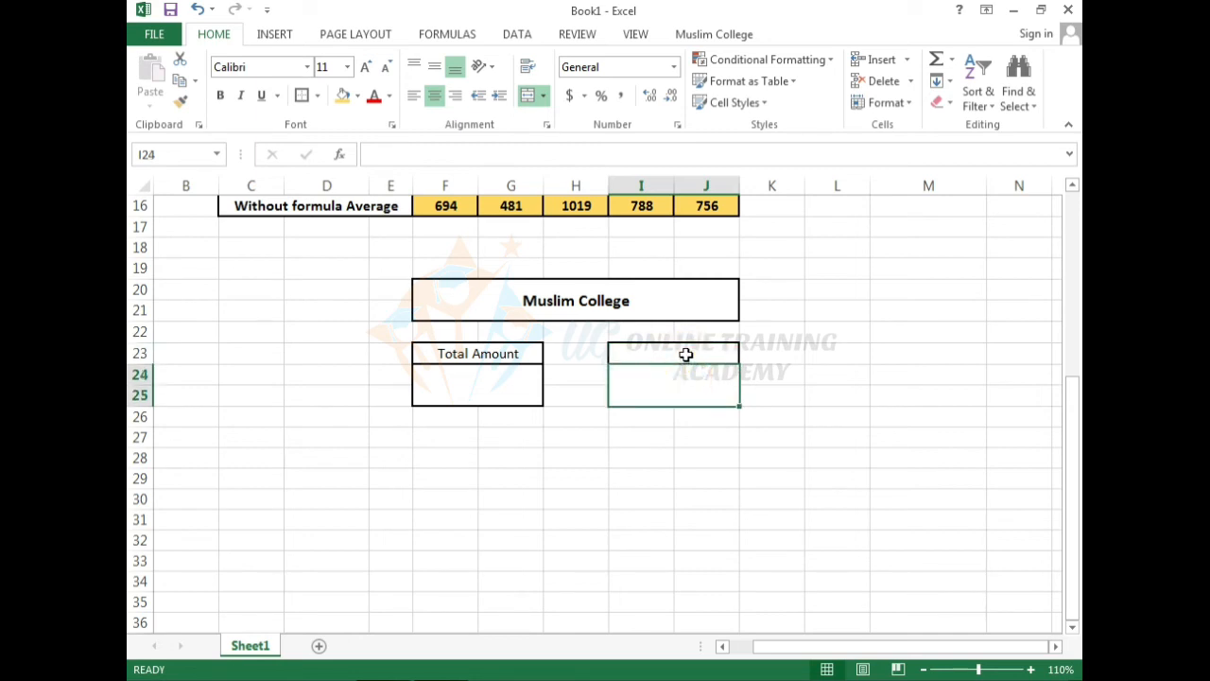
Enter 500000 in the box under Total Amount.
{"action": "left_click", "coordinate": [503, 390]}
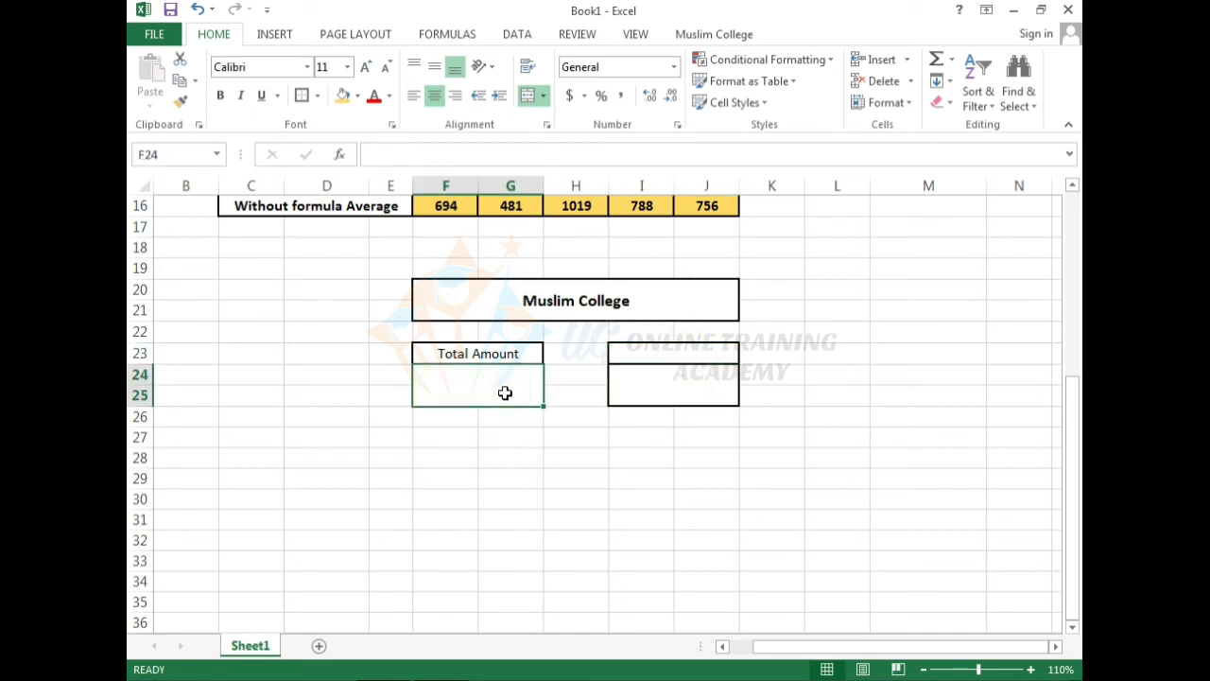
{"action": "left_click", "coordinate": [508, 448]}
{"action": "left_click", "coordinate": [489, 384]}
{"action": "left_click", "coordinate": [661, 395]}
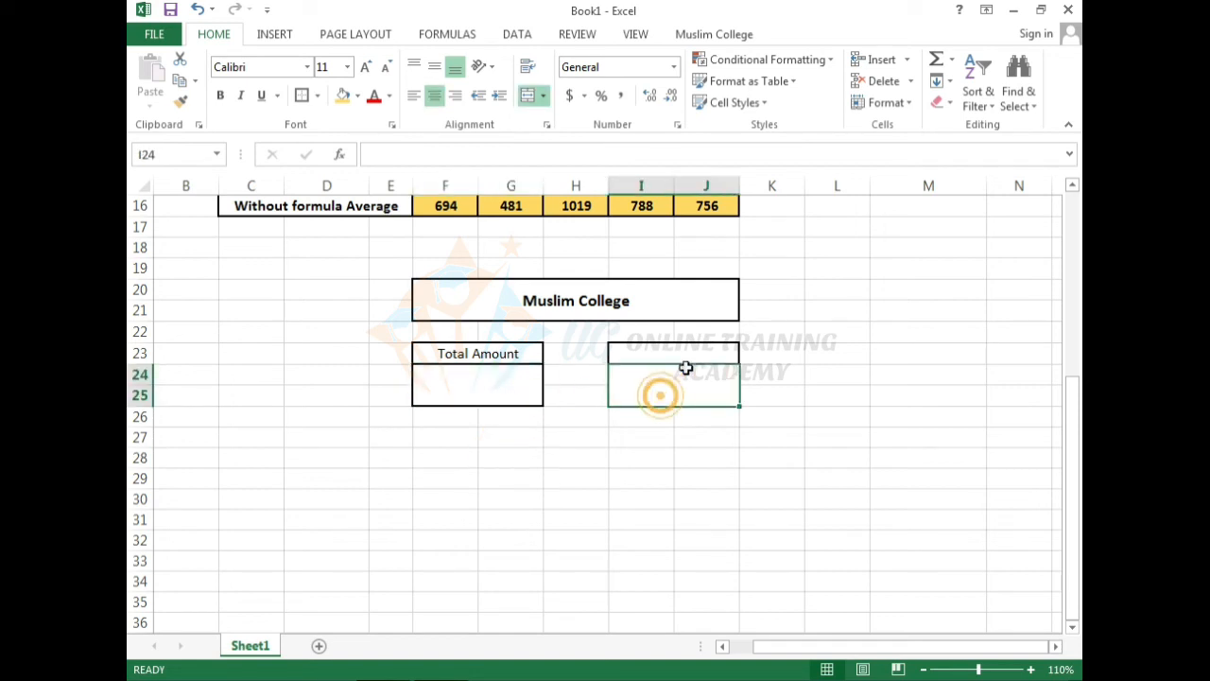
{"action": "left_click", "coordinate": [687, 354]}
{"action": "left_click", "coordinate": [689, 371]}
{"action": "left_click", "coordinate": [692, 354]}
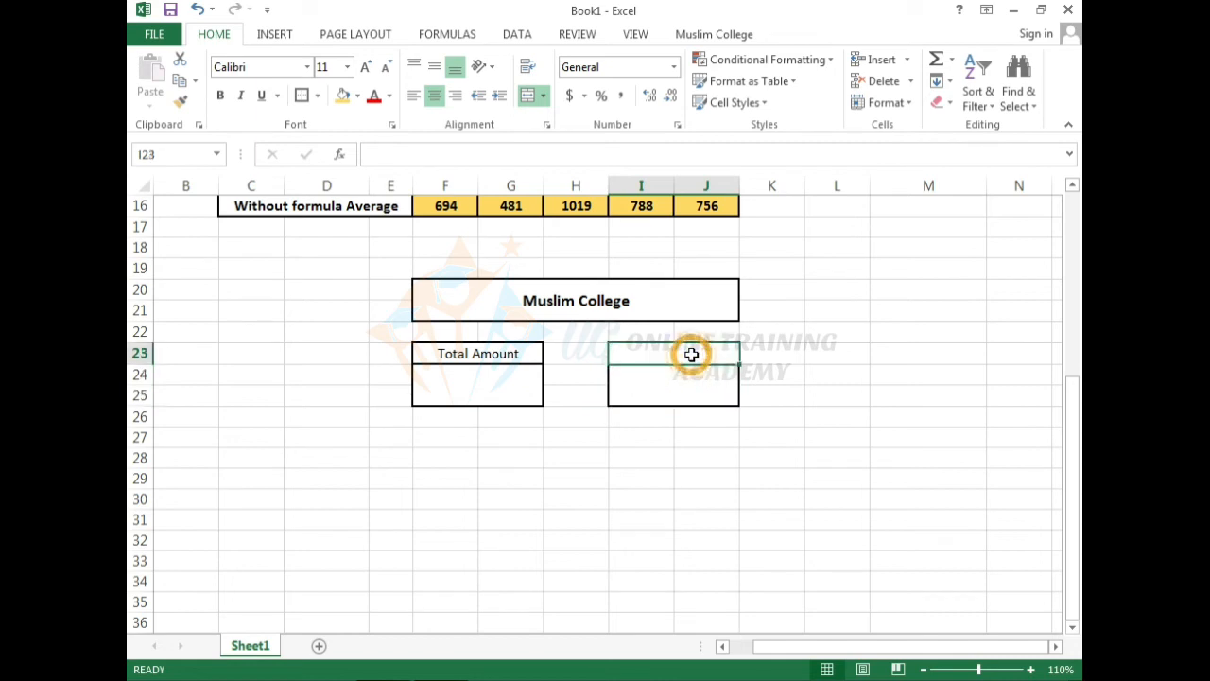
{"action": "left_click", "coordinate": [488, 376]}
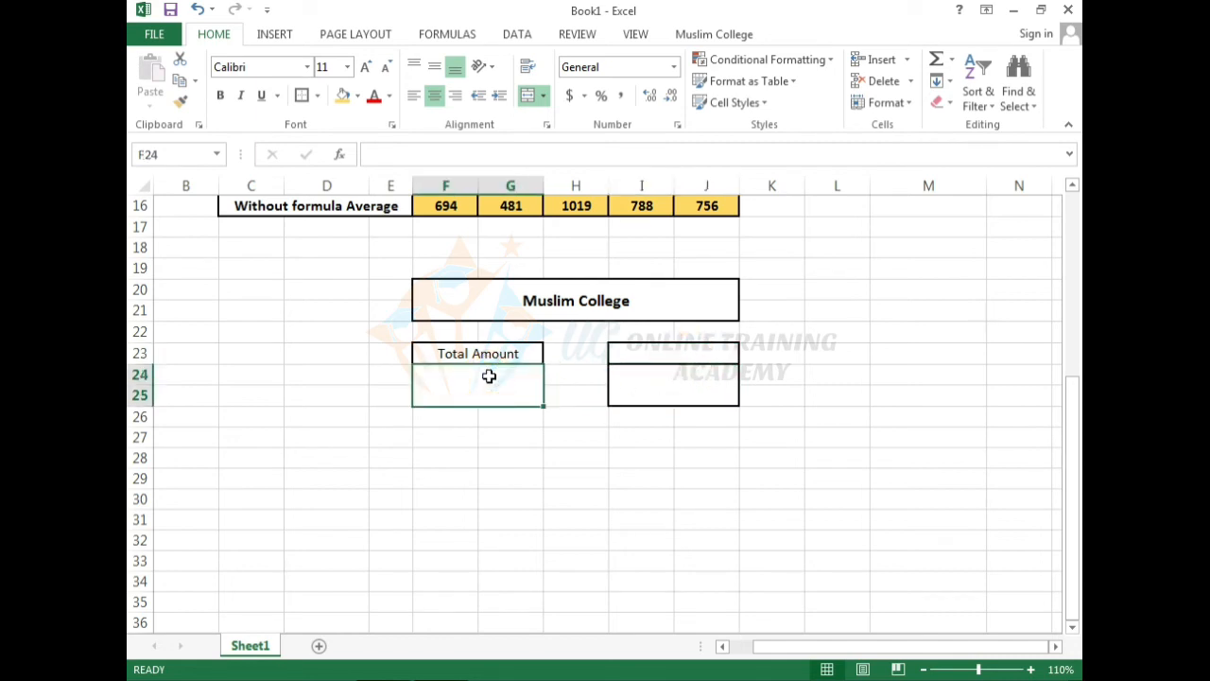
{"action": "type", "text": "50000"}
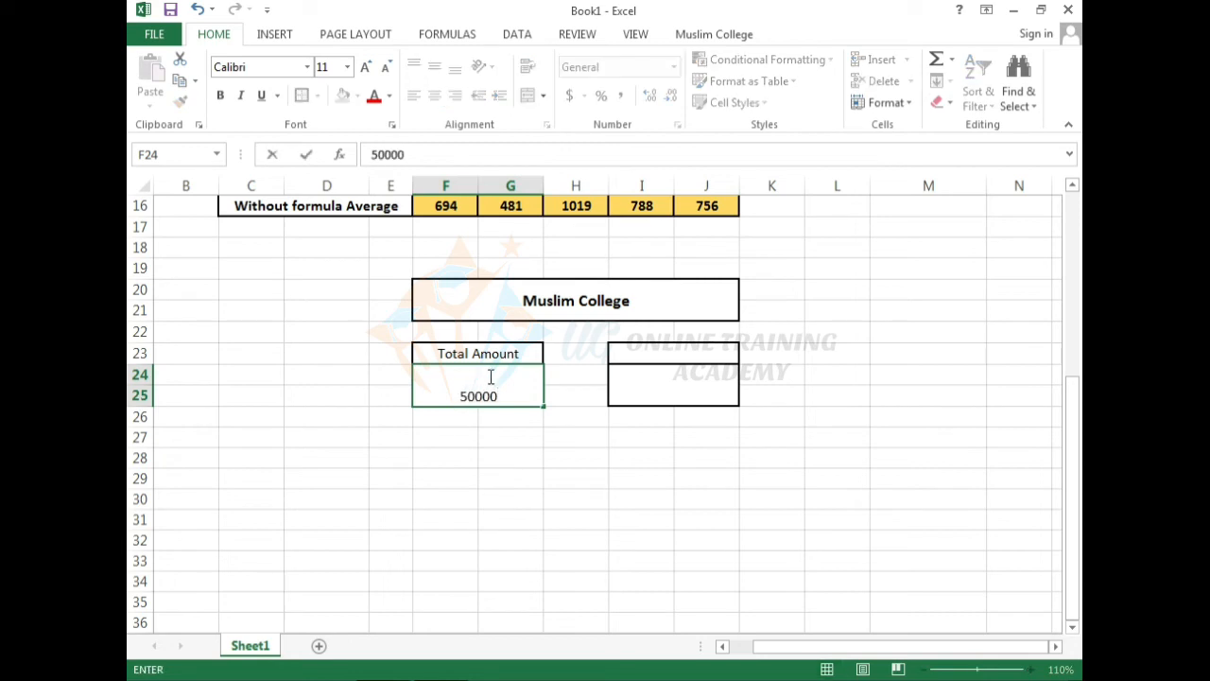
{"action": "type", "text": "0"}
{"action": "left_click", "coordinate": [551, 438]}
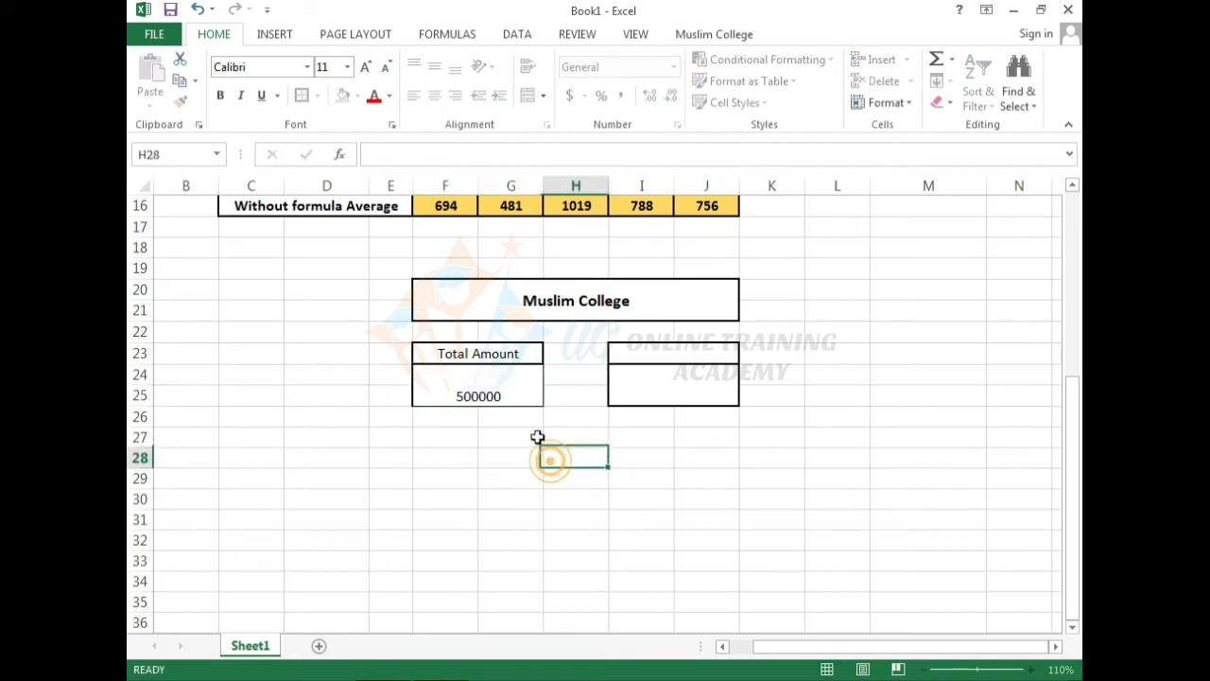
Middle-align 500000 and make both the Total Amount heading and 500000 bold.
{"action": "left_click", "coordinate": [514, 387]}
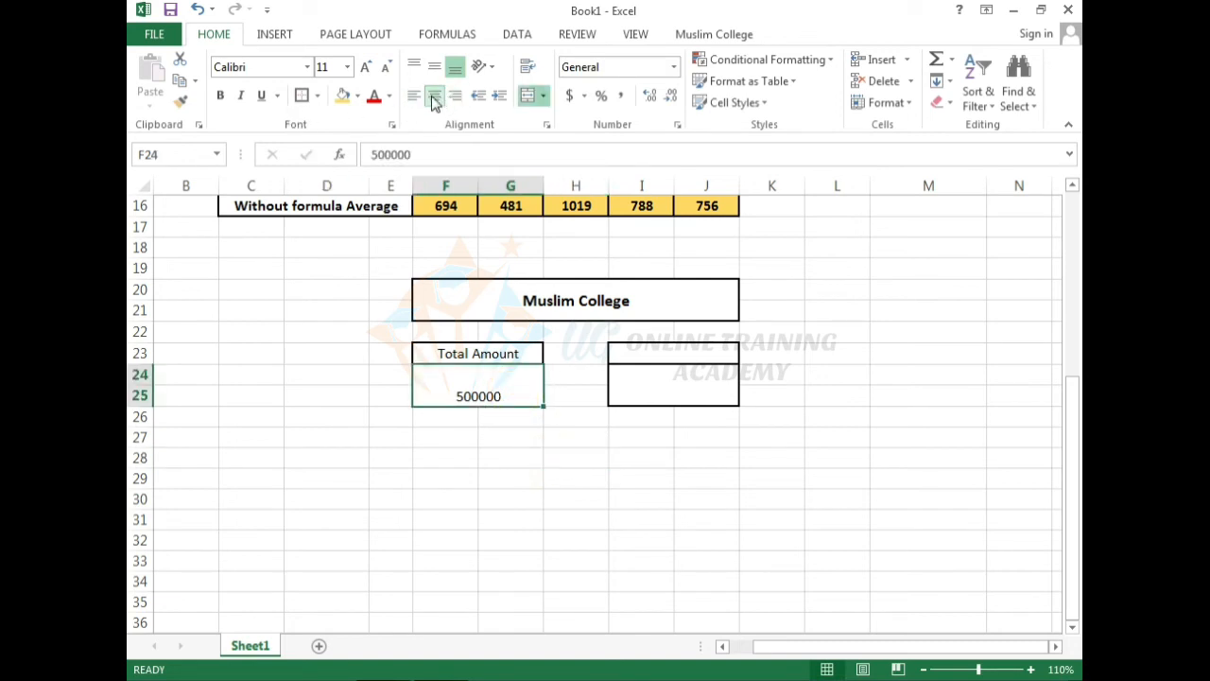
{"action": "left_click", "coordinate": [434, 66]}
{"action": "left_click", "coordinate": [566, 501]}
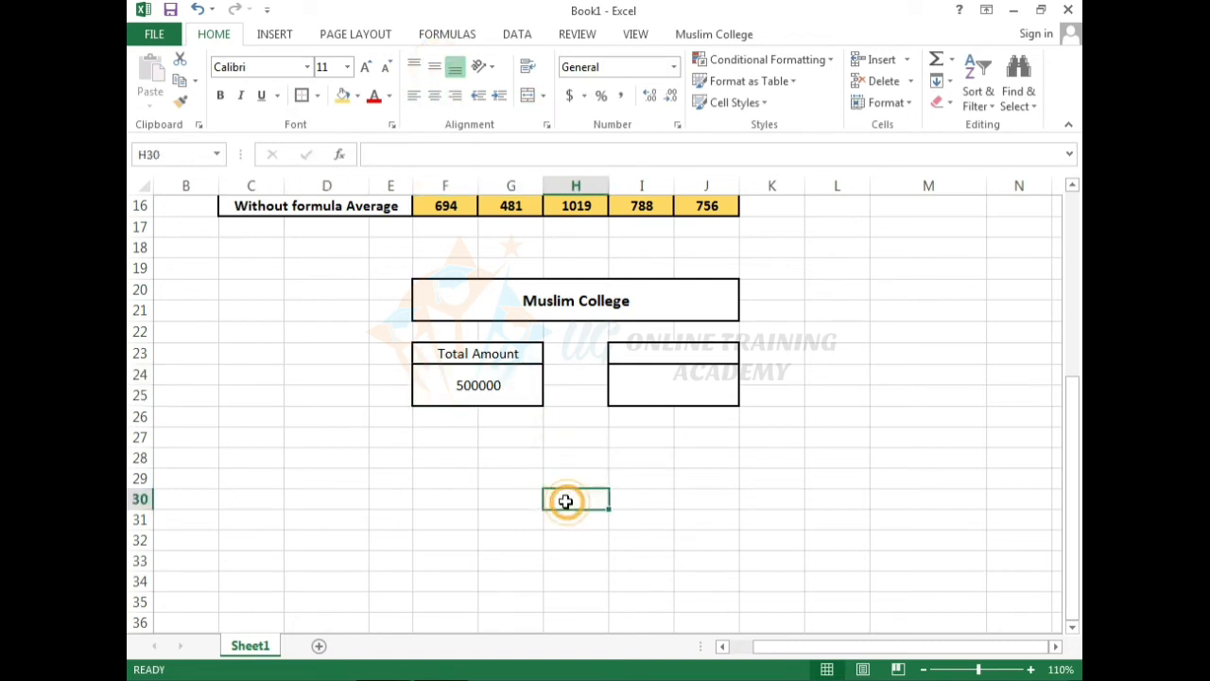
{"action": "left_click", "coordinate": [653, 376]}
{"action": "left_click", "coordinate": [481, 353]}
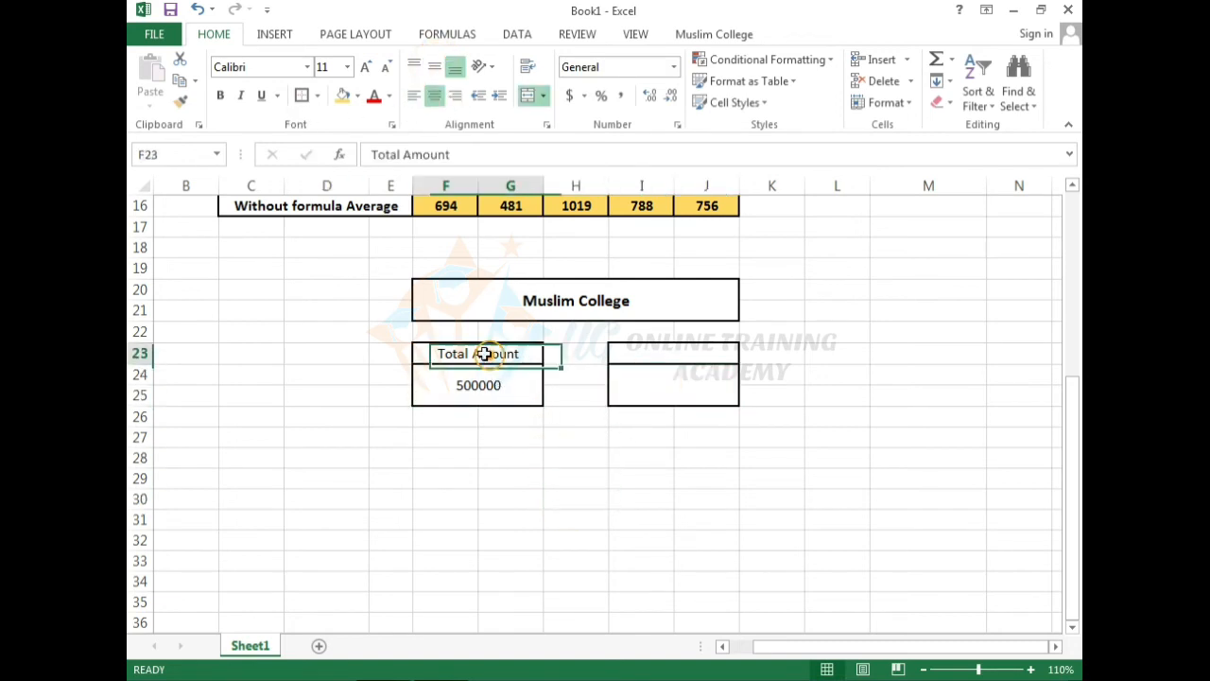
{"action": "left_click", "coordinate": [220, 96]}
{"action": "left_click", "coordinate": [477, 386]}
{"action": "left_click", "coordinate": [220, 96]}
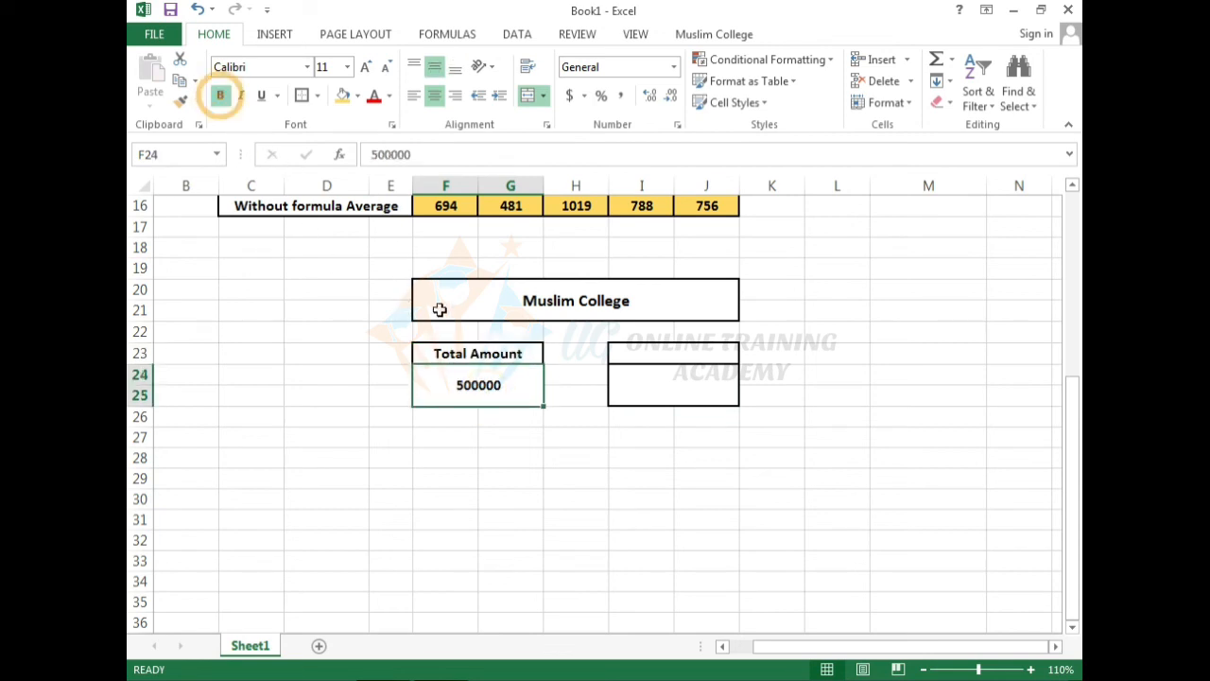
Enlarge the Total Amount and right-box headings to 12 pt and bold the right value area.
{"action": "left_click", "coordinate": [464, 349]}
{"action": "left_click", "coordinate": [366, 66]}
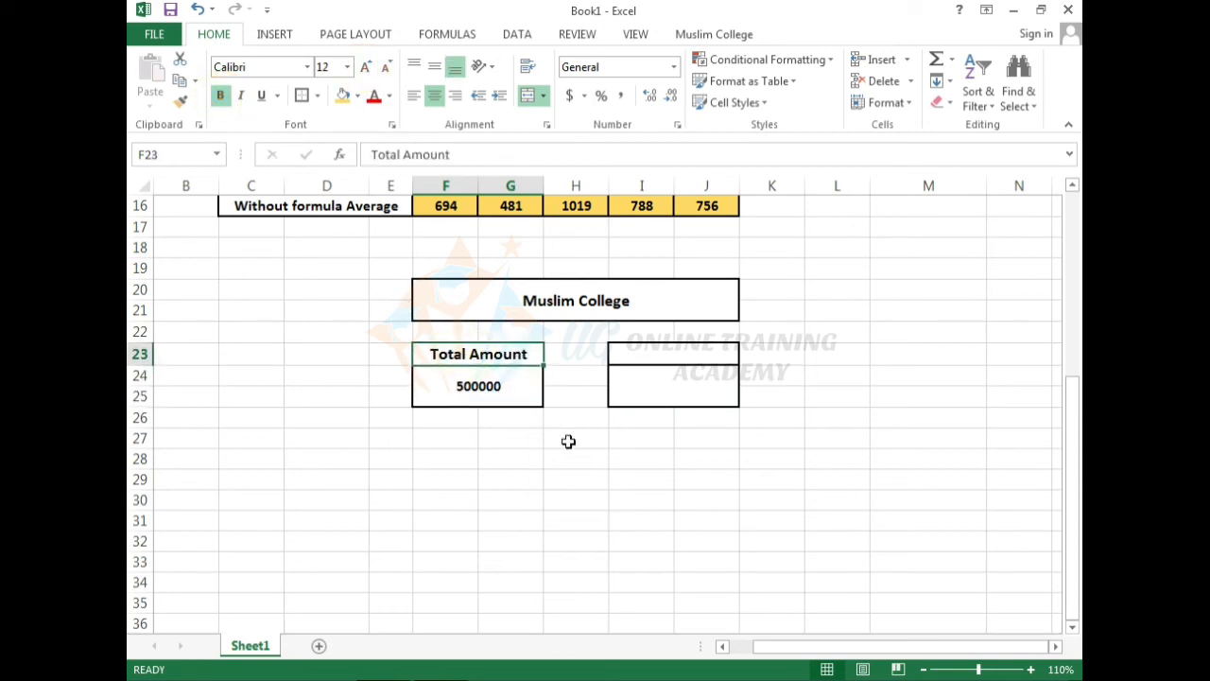
{"action": "left_click", "coordinate": [653, 386]}
{"action": "left_click", "coordinate": [653, 351]}
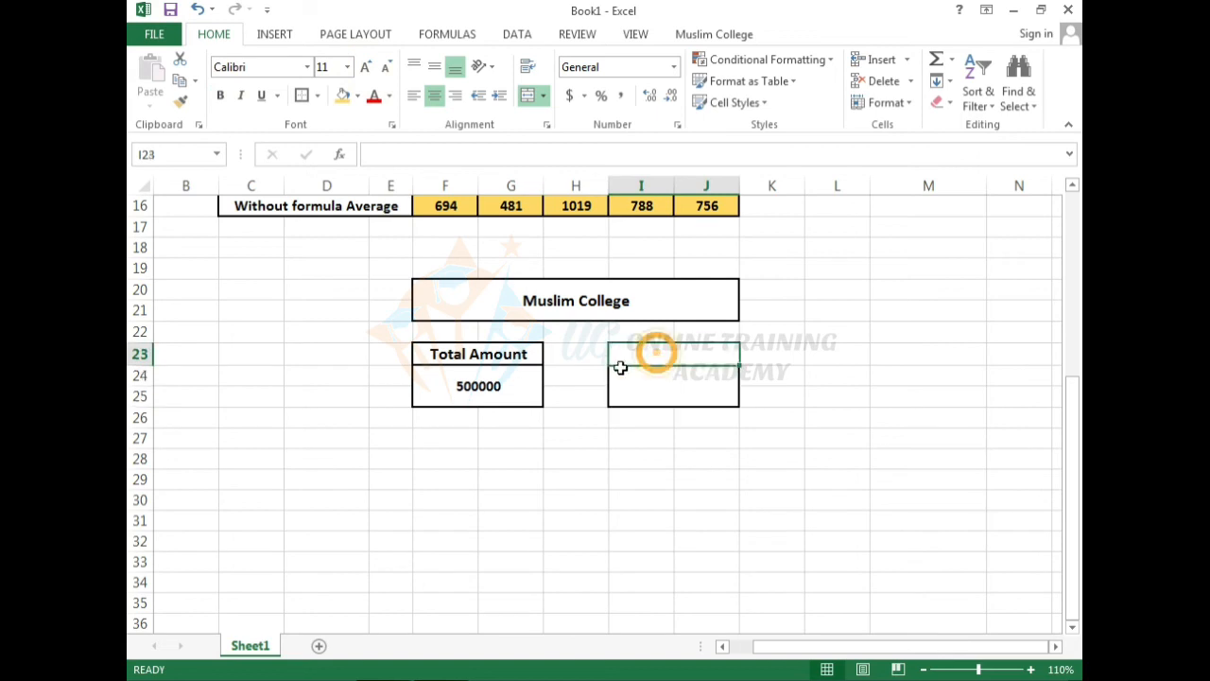
{"action": "left_click", "coordinate": [366, 66]}
{"action": "left_click", "coordinate": [700, 387]}
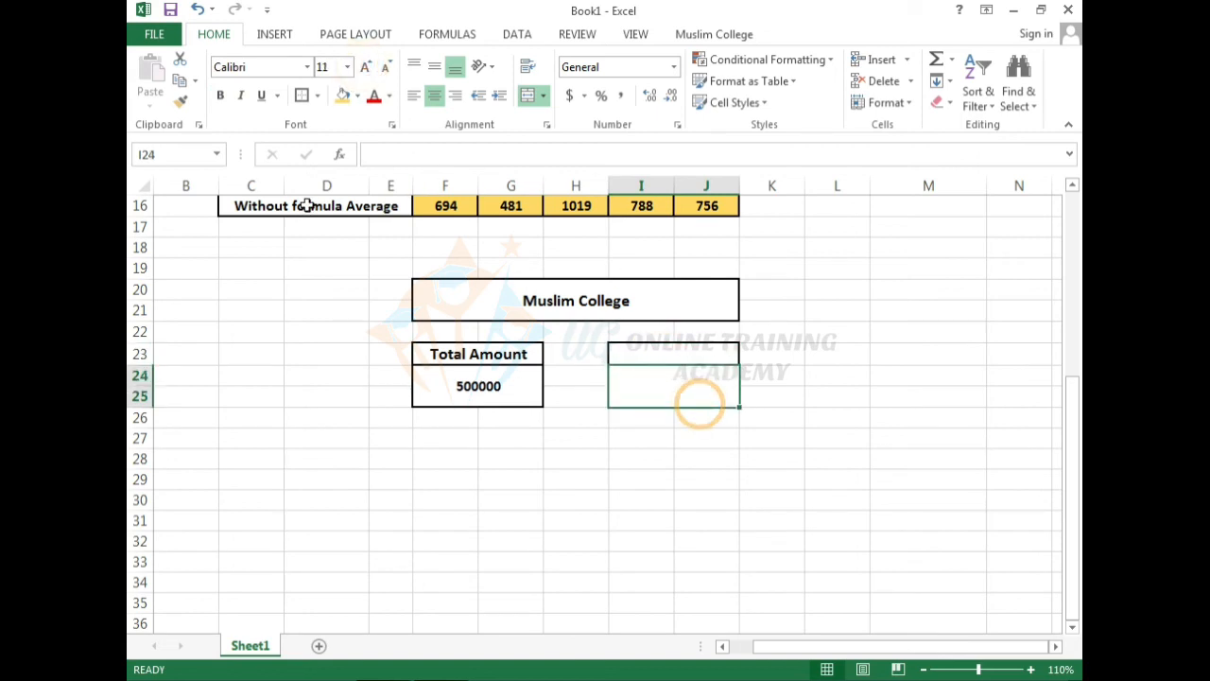
{"action": "left_click", "coordinate": [222, 97]}
{"action": "left_click", "coordinate": [669, 348]}
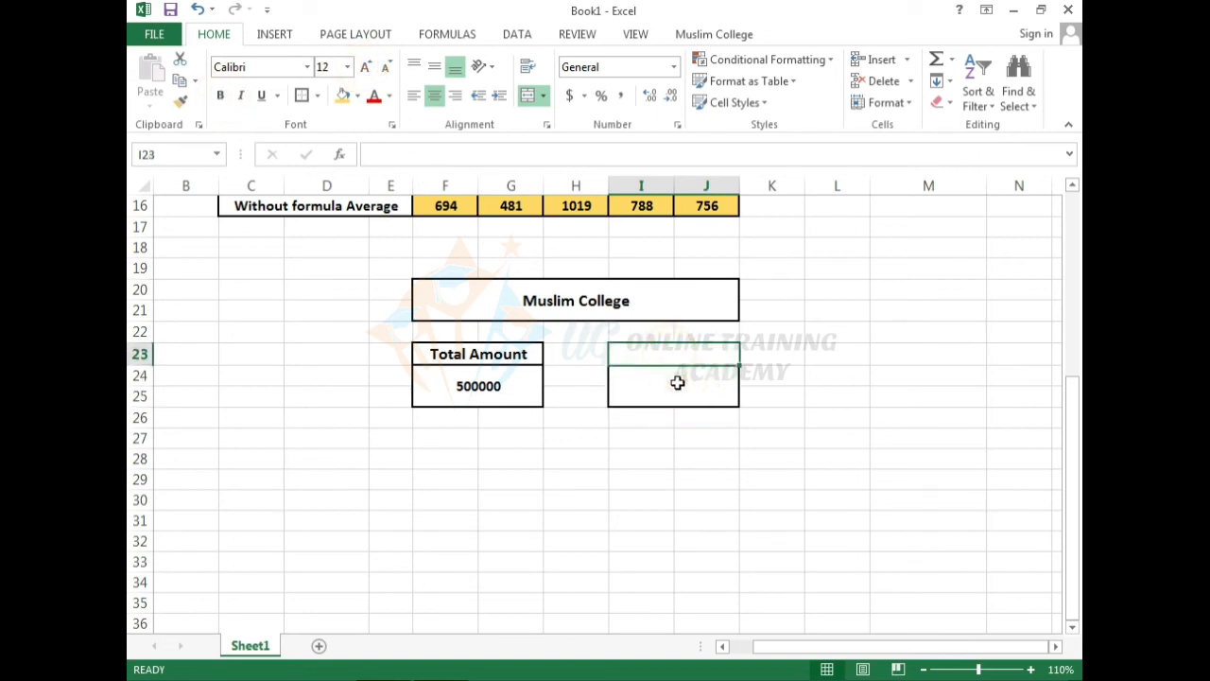
{"action": "left_click", "coordinate": [677, 382]}
{"action": "left_click", "coordinate": [673, 354]}
Type the heading 'Total Student's' into I23 and make it bold.
{"action": "type", "text": "Tota"}
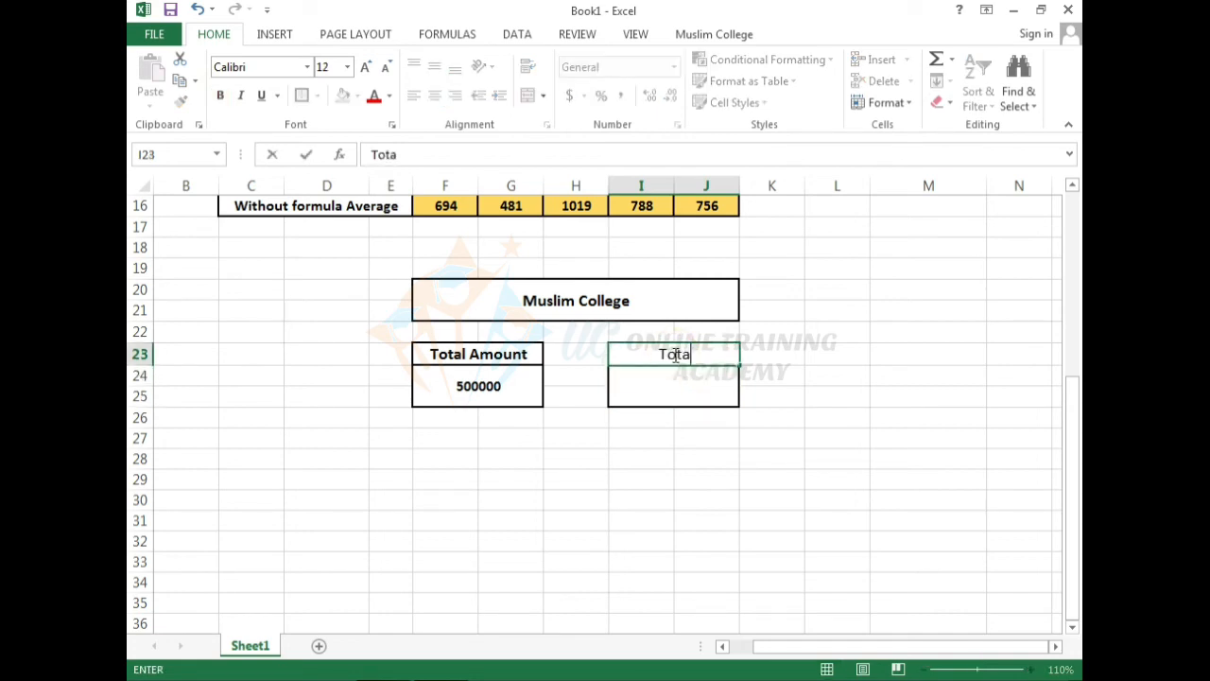
{"action": "type", "text": "l Stud"}
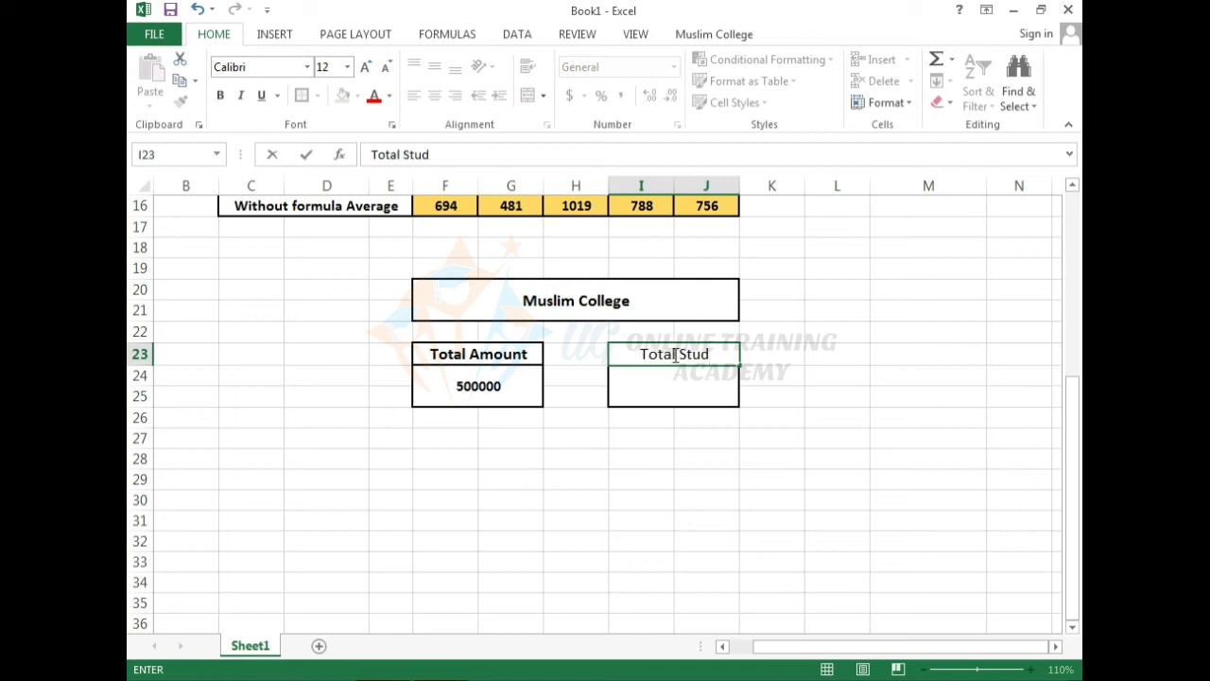
{"action": "type", "text": "ent"}
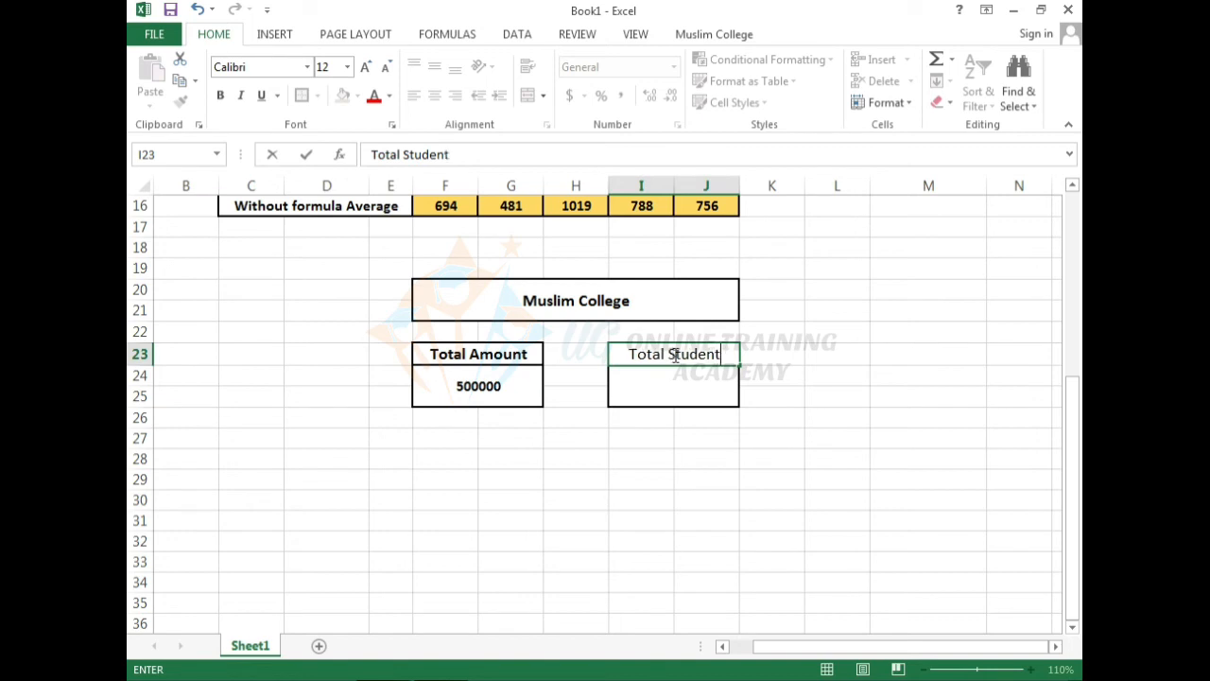
{"action": "type", "text": "'s"}
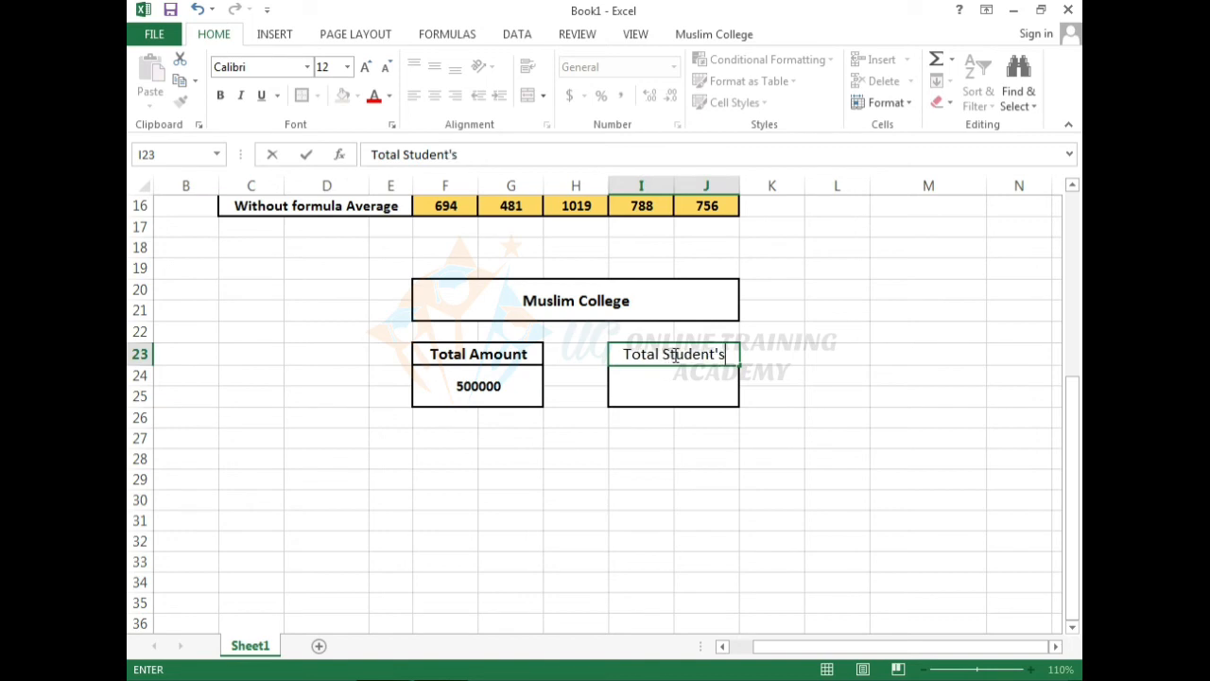
{"action": "left_click", "coordinate": [684, 460]}
{"action": "left_click", "coordinate": [697, 378]}
{"action": "left_click", "coordinate": [709, 352]}
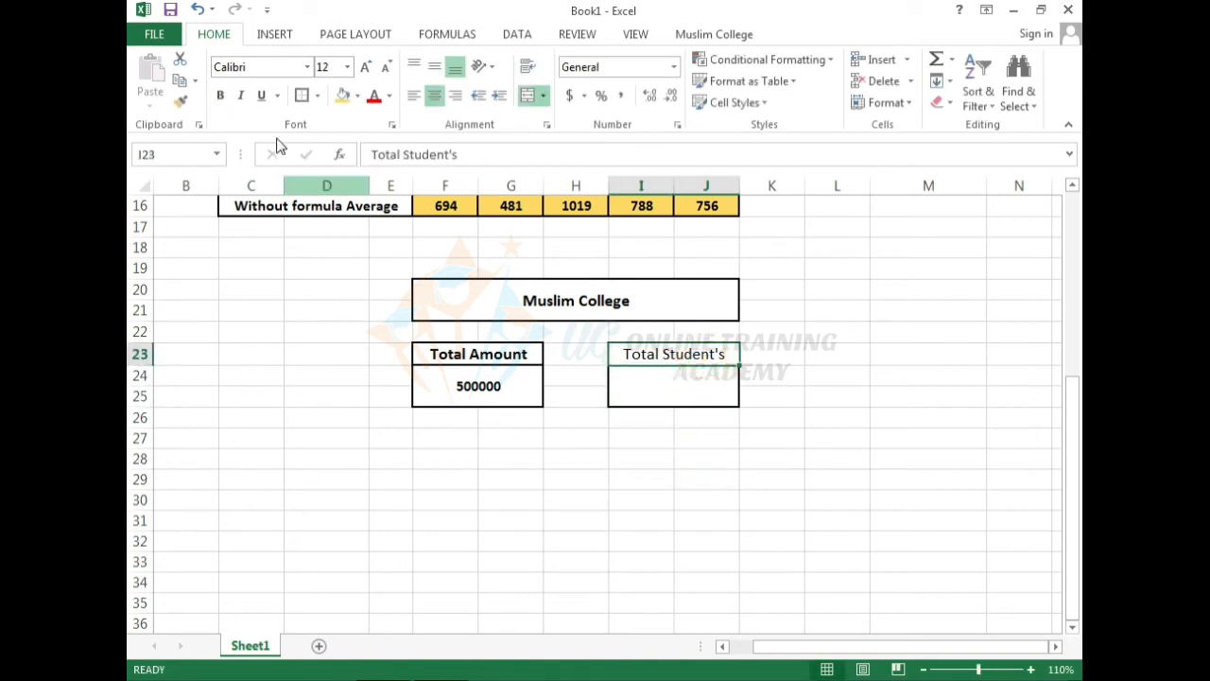
{"action": "left_click", "coordinate": [220, 94]}
Select the value box under Total Student's, turning End mode back off.
{"action": "left_click", "coordinate": [600, 416]}
{"action": "left_click", "coordinate": [640, 375]}
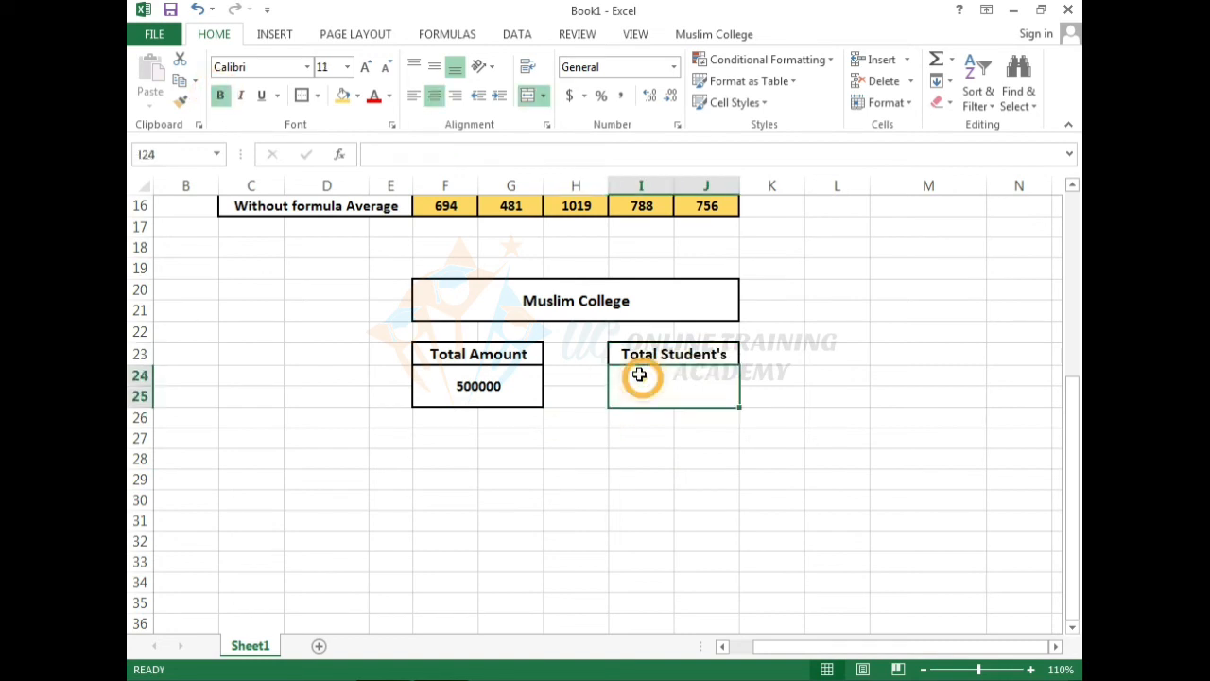
{"action": "left_click", "coordinate": [661, 375]}
{"action": "left_click", "coordinate": [668, 437]}
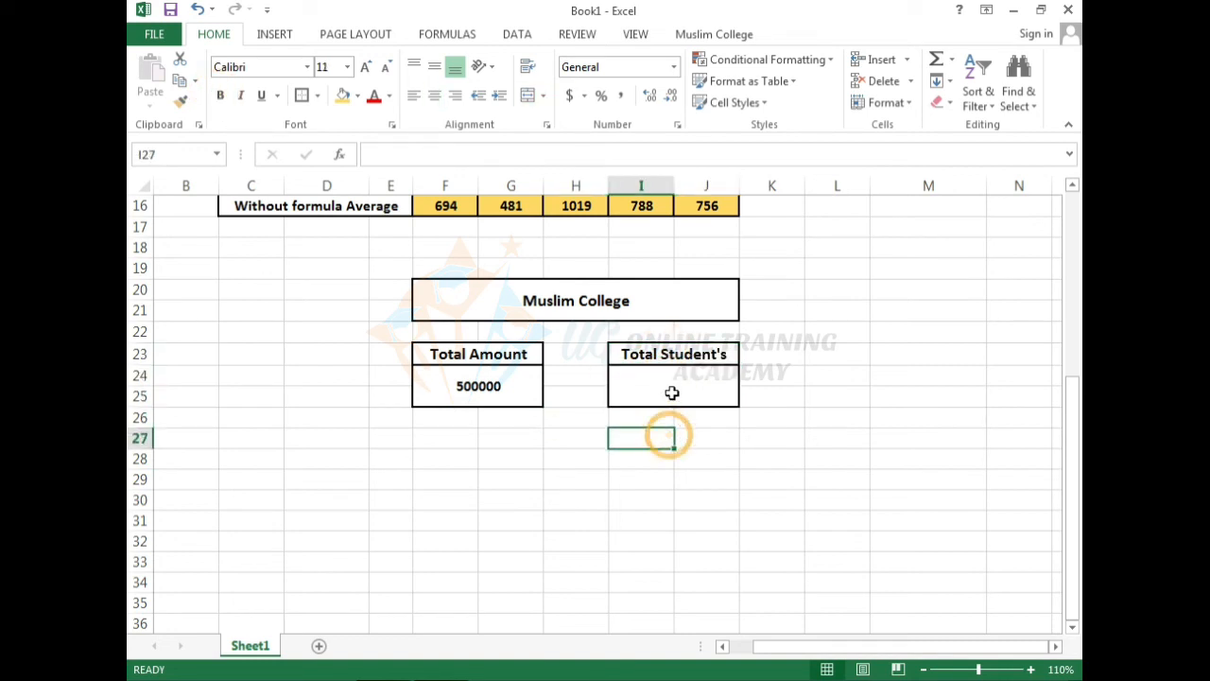
{"action": "left_click", "coordinate": [672, 389]}
{"action": "key", "text": "End"}
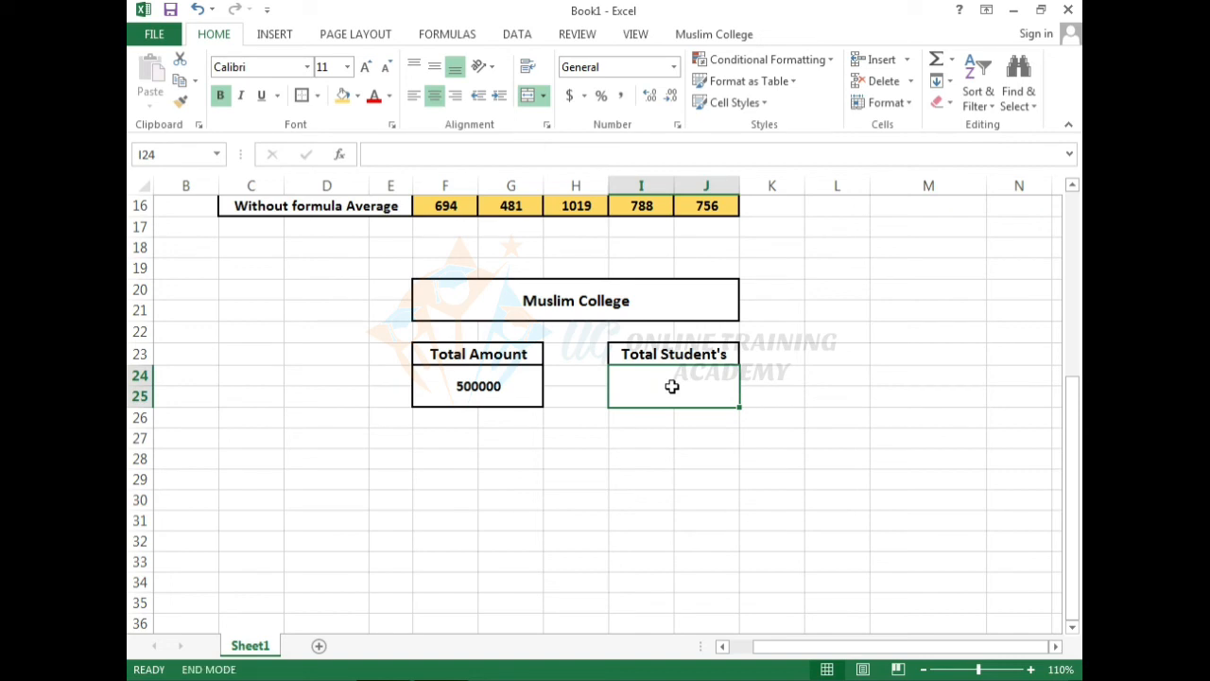
{"action": "left_click", "coordinate": [742, 438]}
{"action": "left_click", "coordinate": [708, 389]}
{"action": "key", "text": "End"}
{"action": "left_click", "coordinate": [723, 476]}
{"action": "left_click", "coordinate": [705, 377]}
{"action": "left_click", "coordinate": [653, 486]}
{"action": "left_click", "coordinate": [662, 384]}
Enter 100 as the student count, correcting the stray typing.
{"action": "type", "text": "fgdf"}
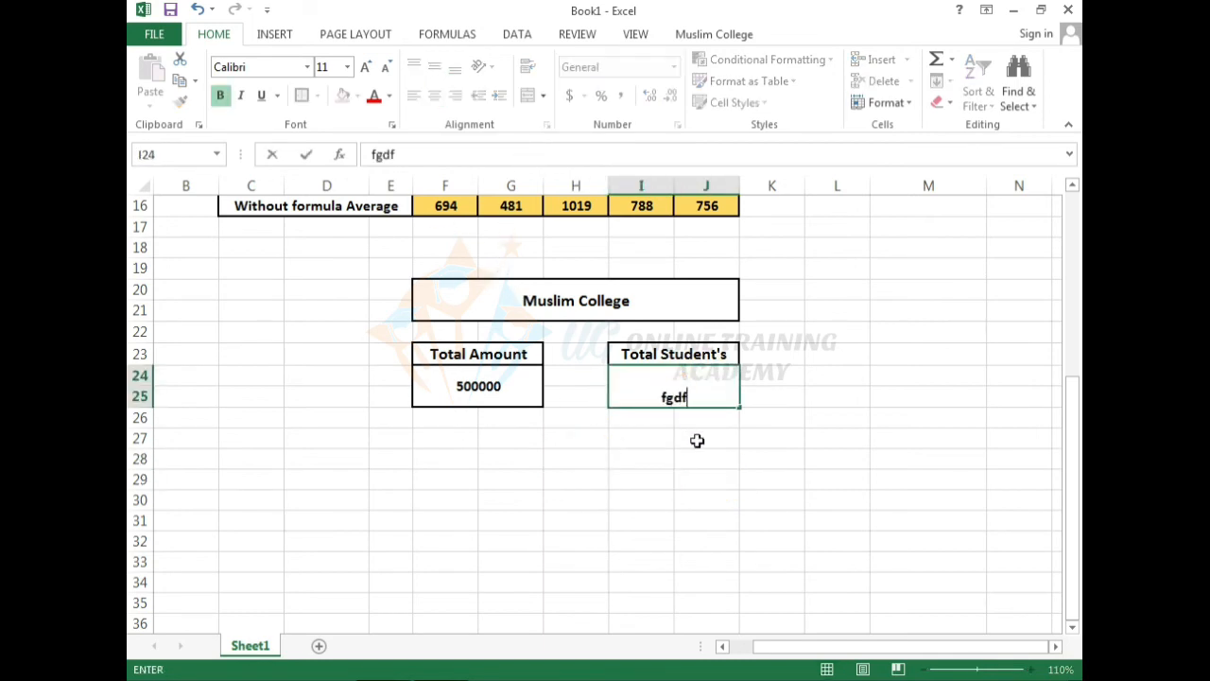
{"action": "key", "text": "BackSpace"}
{"action": "key", "text": "BackSpace"}
{"action": "key", "text": "BackSpace"}
{"action": "left_click", "coordinate": [697, 442]}
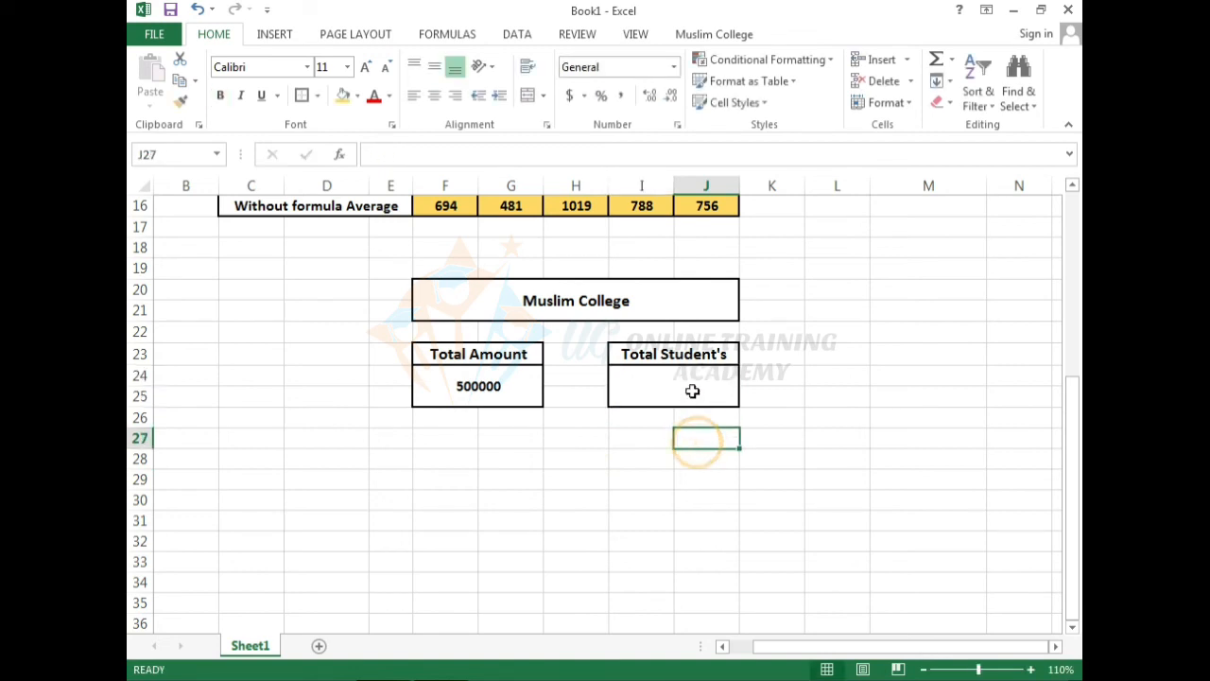
{"action": "left_click", "coordinate": [692, 387]}
{"action": "type", "text": "1000"}
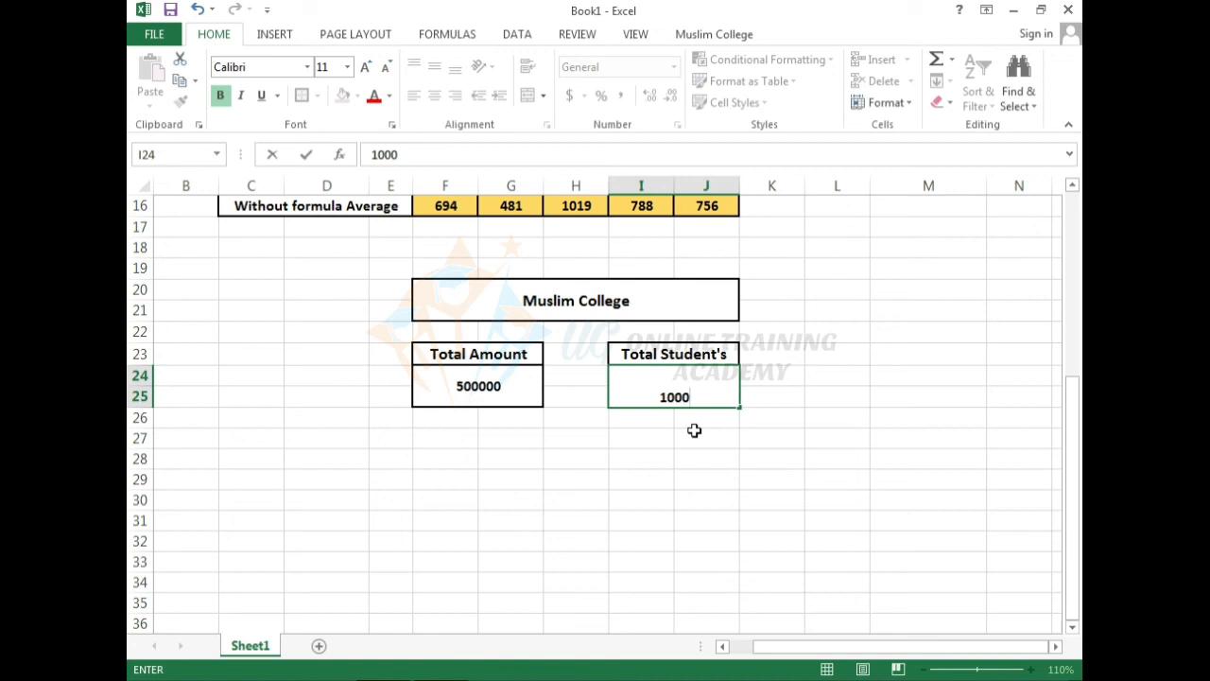
{"action": "key", "text": "BackSpace"}
{"action": "left_click", "coordinate": [691, 441]}
Middle-align the 100 and compare it with the Total Amount box's formatting.
{"action": "left_click", "coordinate": [690, 396]}
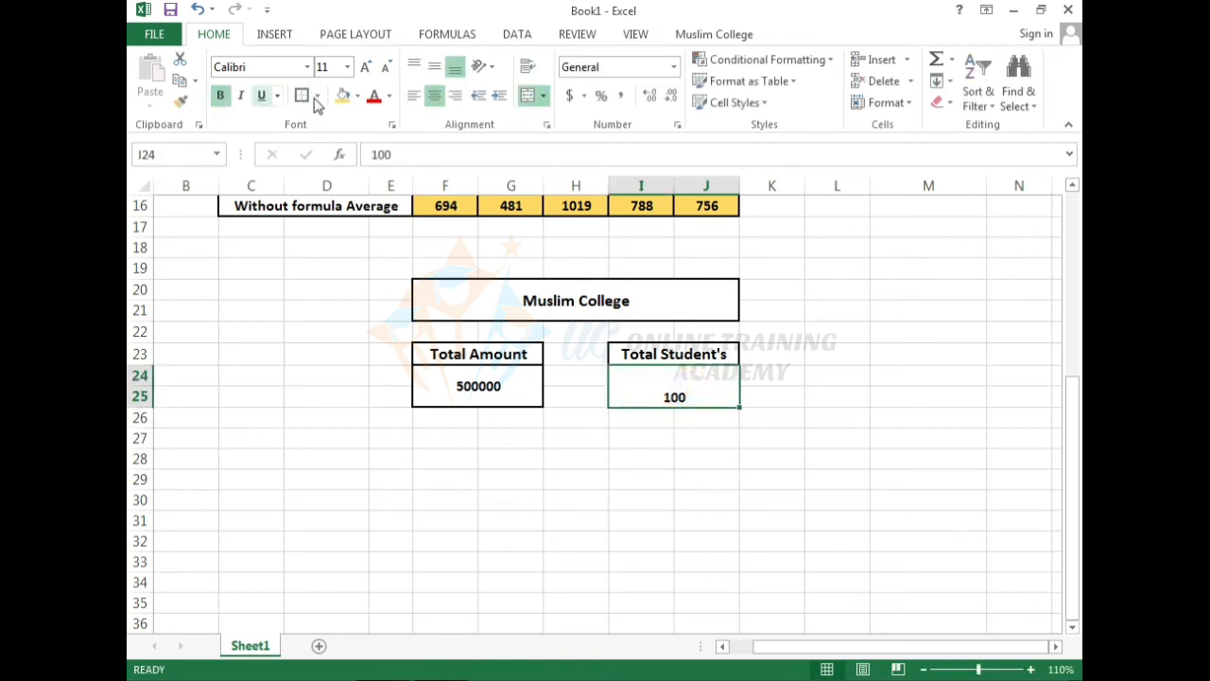
{"action": "left_click", "coordinate": [433, 66]}
{"action": "left_click", "coordinate": [668, 490]}
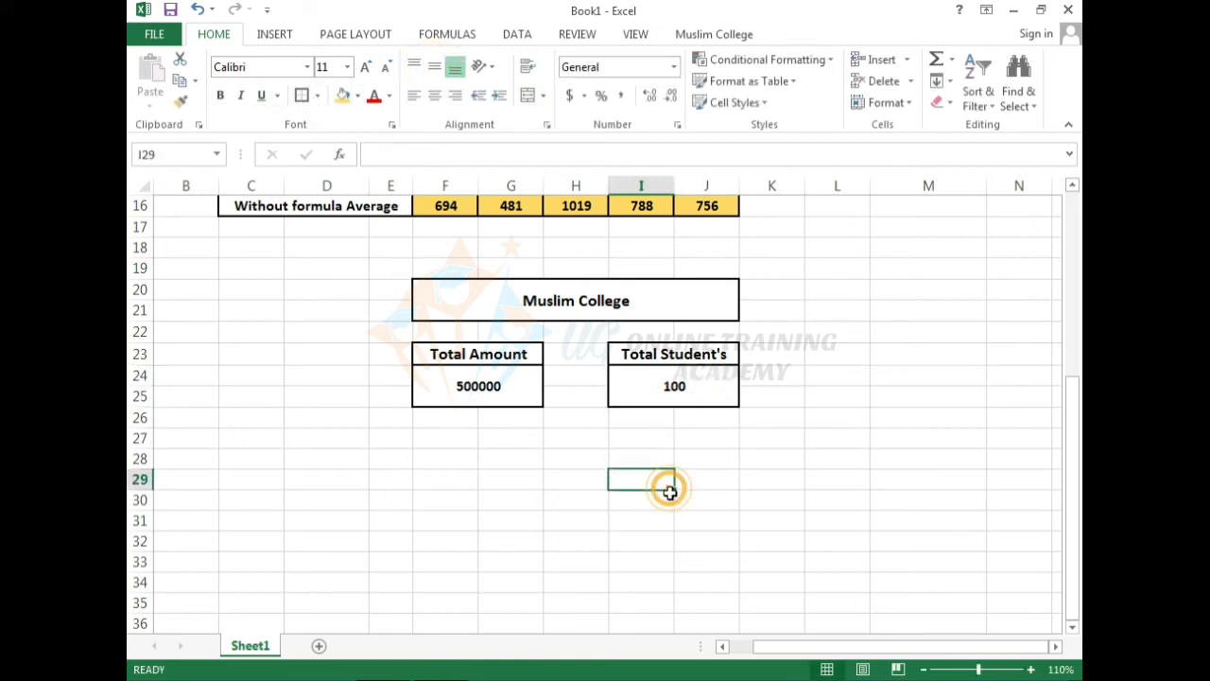
{"action": "left_click", "coordinate": [492, 355]}
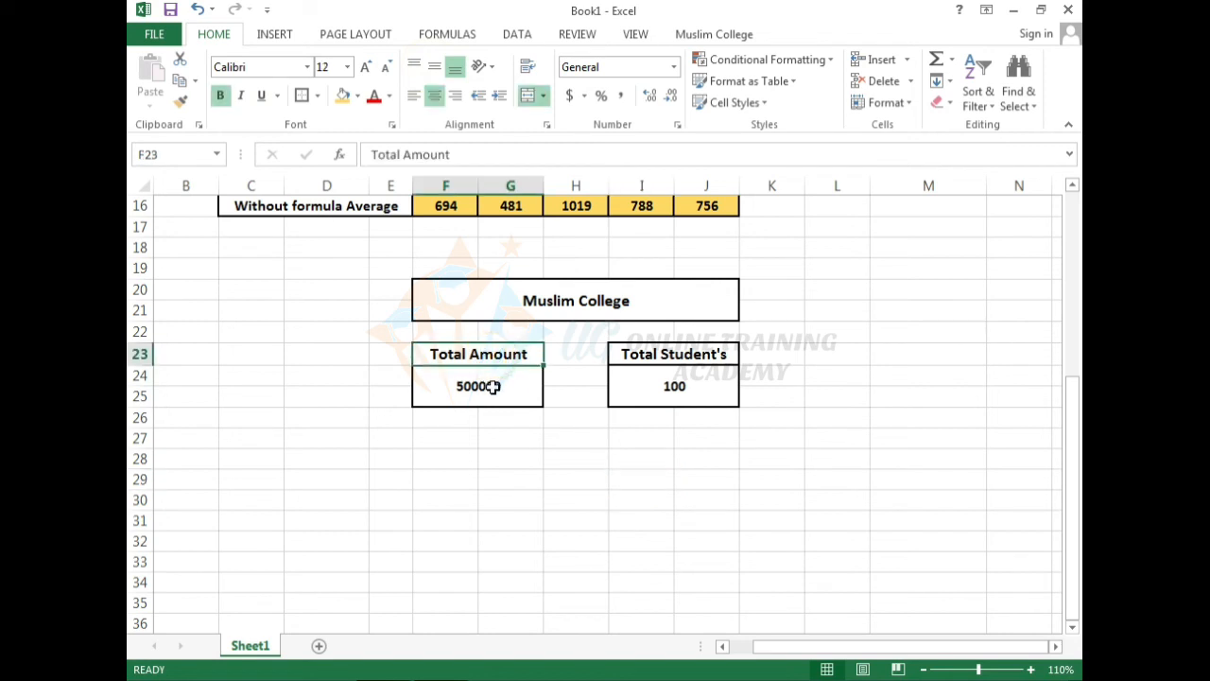
{"action": "left_click", "coordinate": [492, 385]}
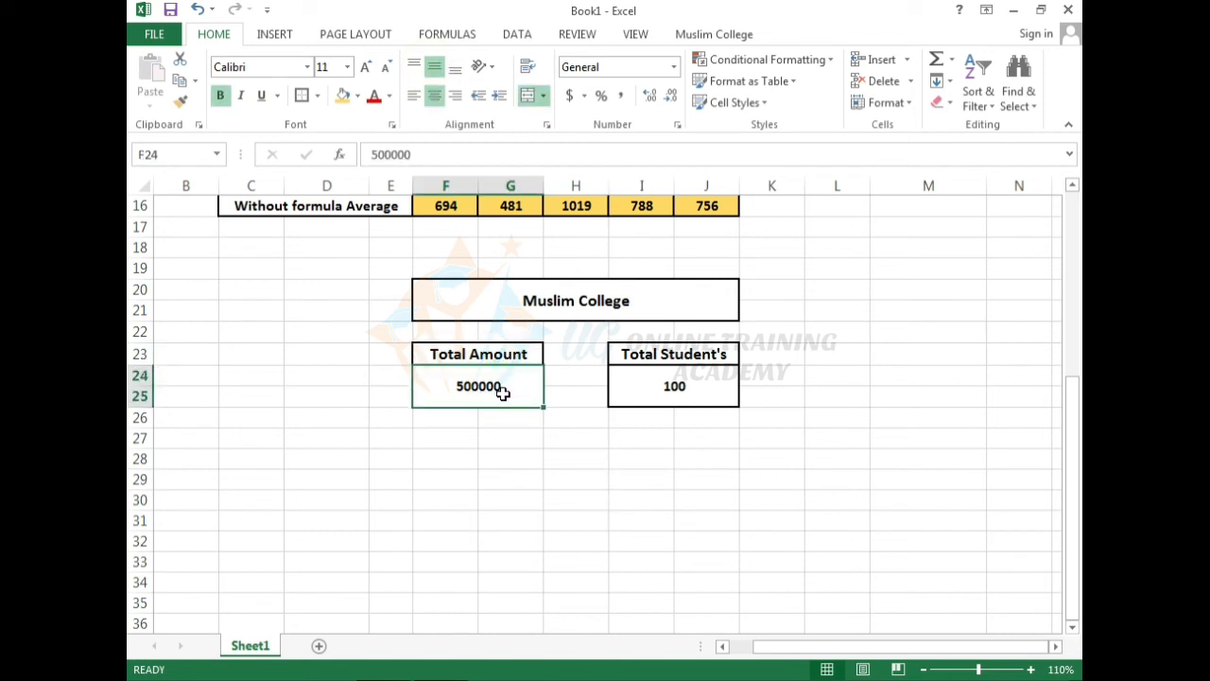
{"action": "left_click", "coordinate": [699, 387]}
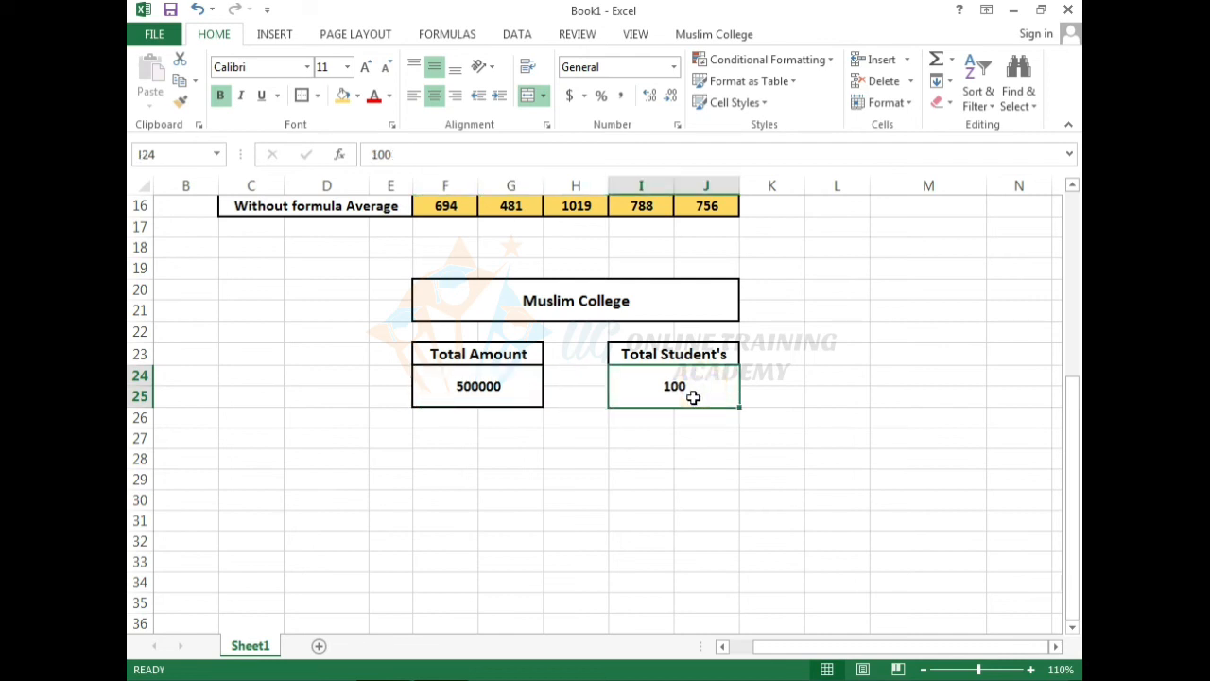
Merge G27:I27 into a heading cell and G28:I29 into a value cell.
{"action": "left_click", "coordinate": [514, 454]}
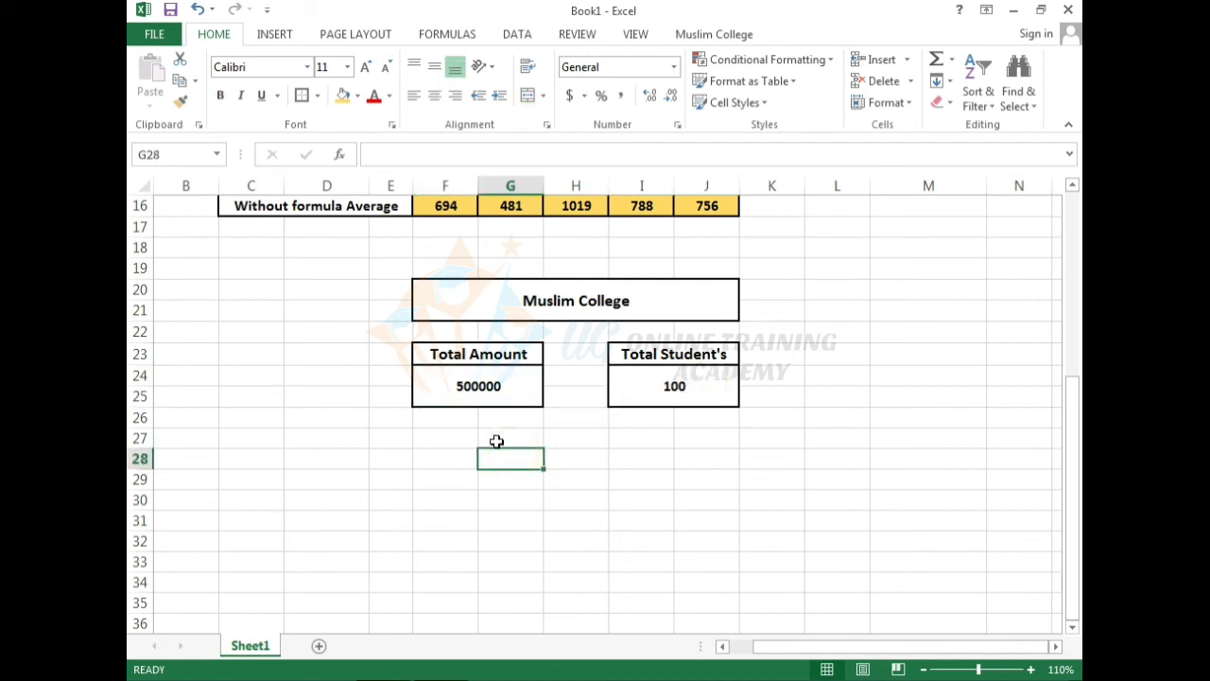
{"action": "left_click_drag", "start_coordinate": [492, 439], "coordinate": [633, 466]}
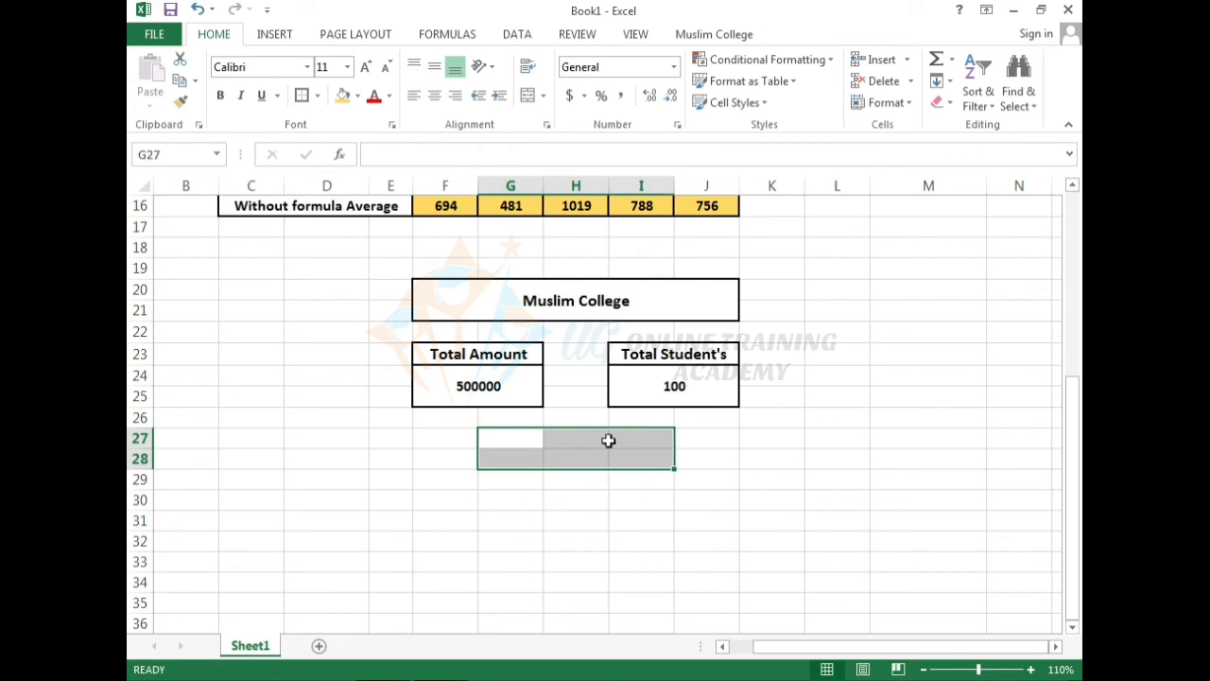
{"action": "left_click", "coordinate": [566, 499]}
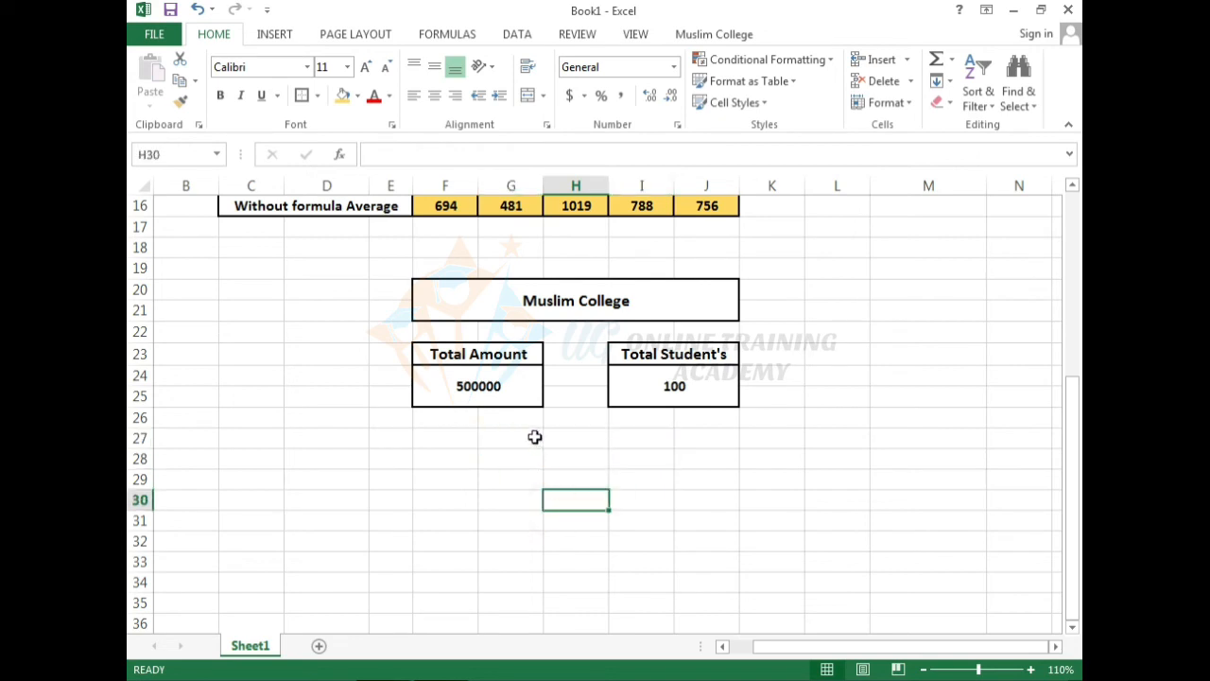
{"action": "left_click_drag", "start_coordinate": [535, 435], "coordinate": [623, 431]}
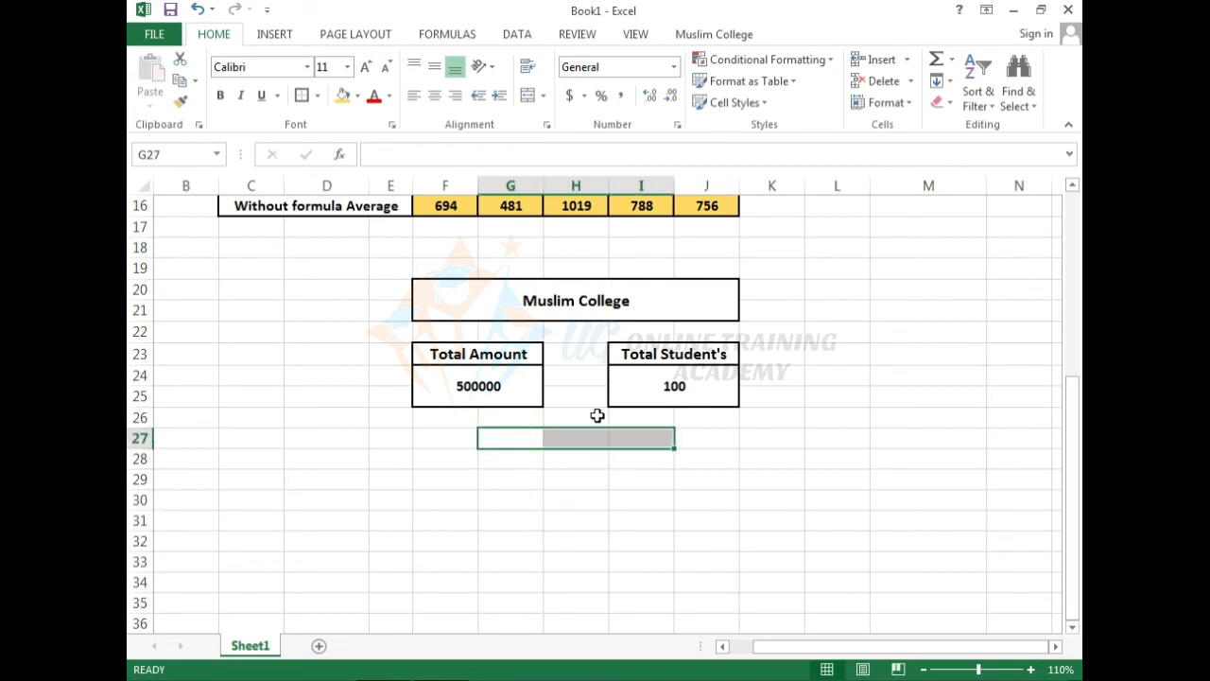
{"action": "left_click", "coordinate": [527, 95]}
{"action": "left_click_drag", "start_coordinate": [519, 462], "coordinate": [615, 464]}
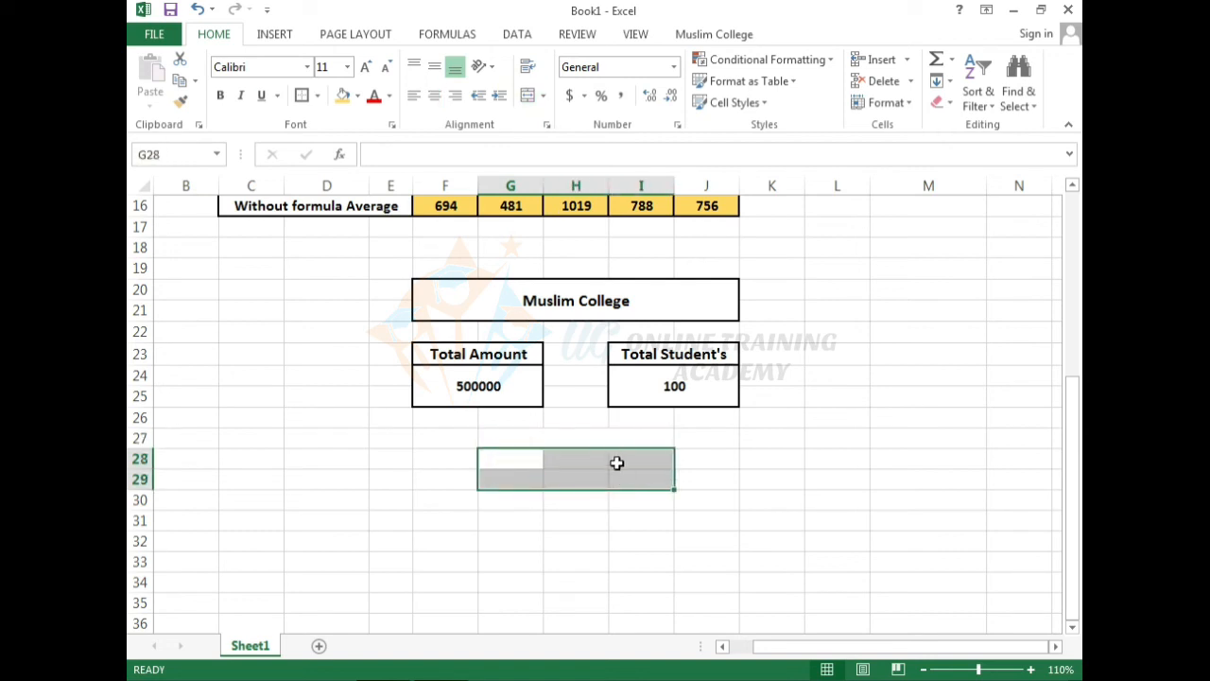
{"action": "left_click", "coordinate": [528, 94]}
{"action": "left_click", "coordinate": [556, 515]}
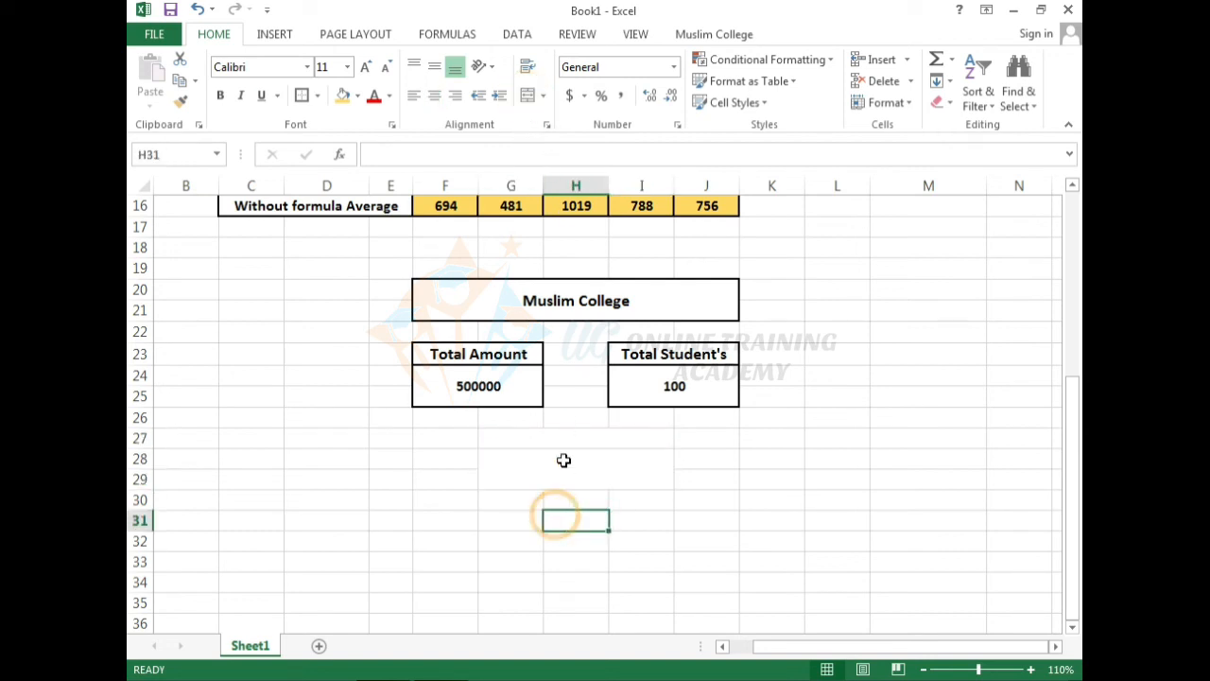
Give both new merged cells a border, bold text and middle alignment.
{"action": "left_click", "coordinate": [567, 440]}
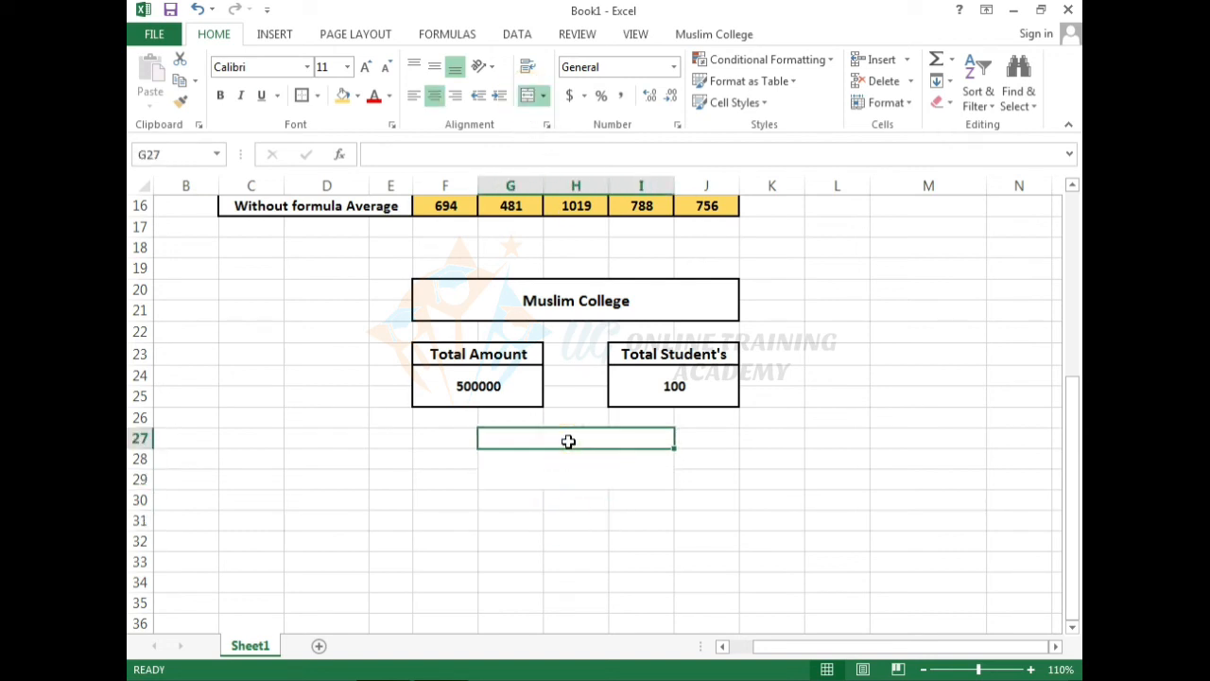
{"action": "left_click", "coordinate": [303, 95]}
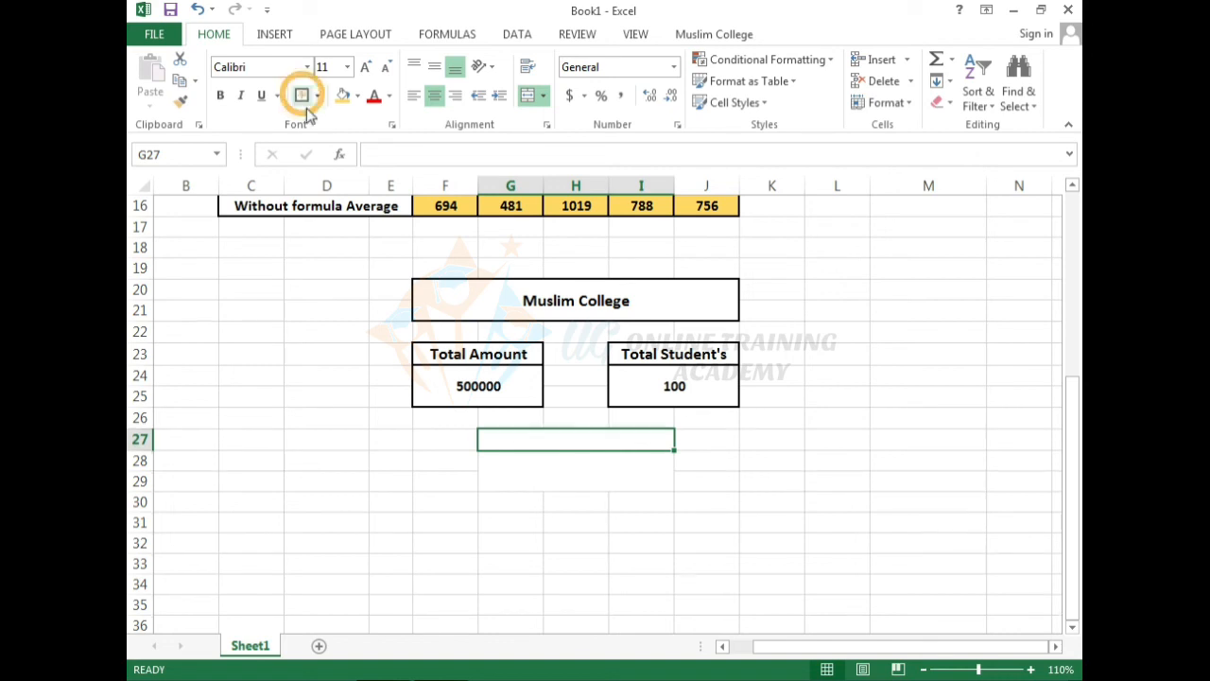
{"action": "left_click", "coordinate": [434, 66]}
{"action": "left_click", "coordinate": [221, 95]}
{"action": "left_click", "coordinate": [594, 472]}
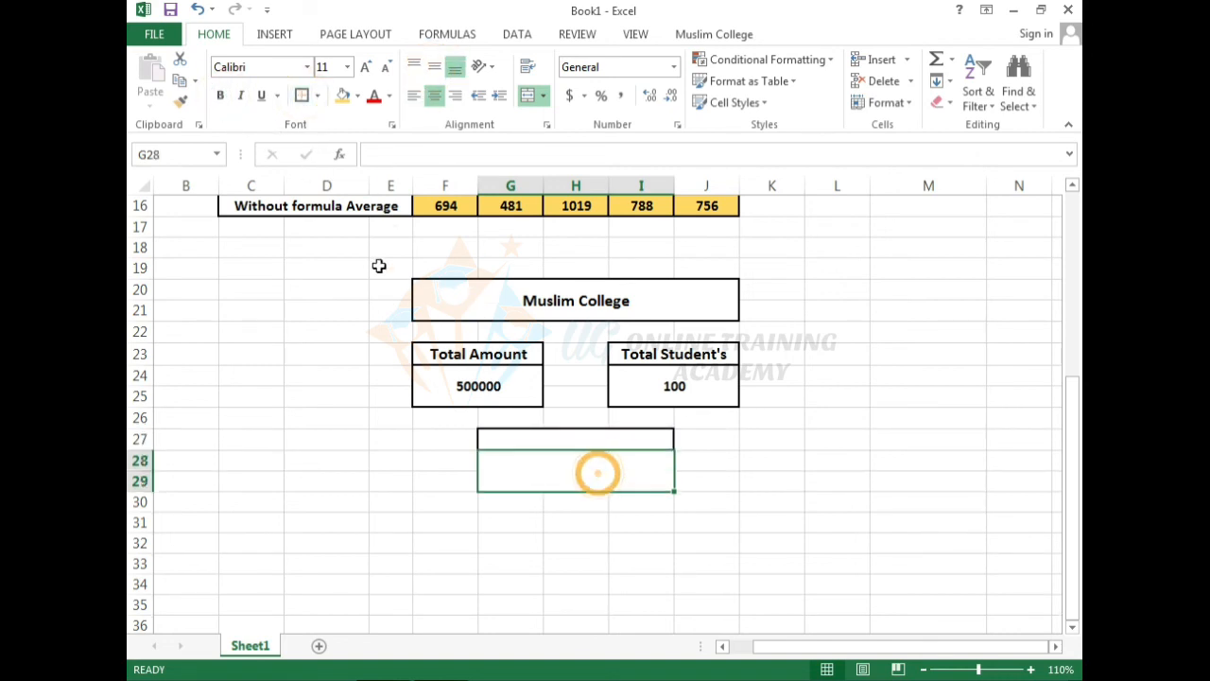
{"action": "left_click", "coordinate": [303, 94]}
{"action": "left_click", "coordinate": [221, 95]}
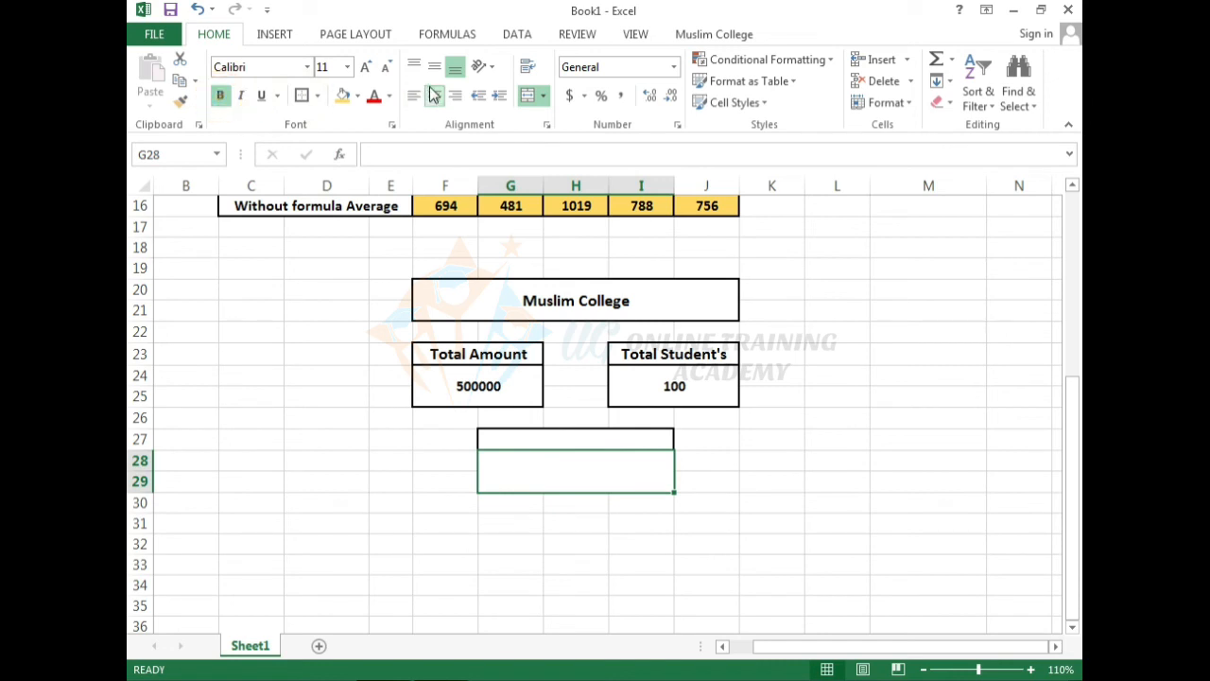
{"action": "left_click", "coordinate": [434, 66]}
Label the new box's heading 'Average'.
{"action": "left_click", "coordinate": [612, 518]}
{"action": "left_click", "coordinate": [595, 442]}
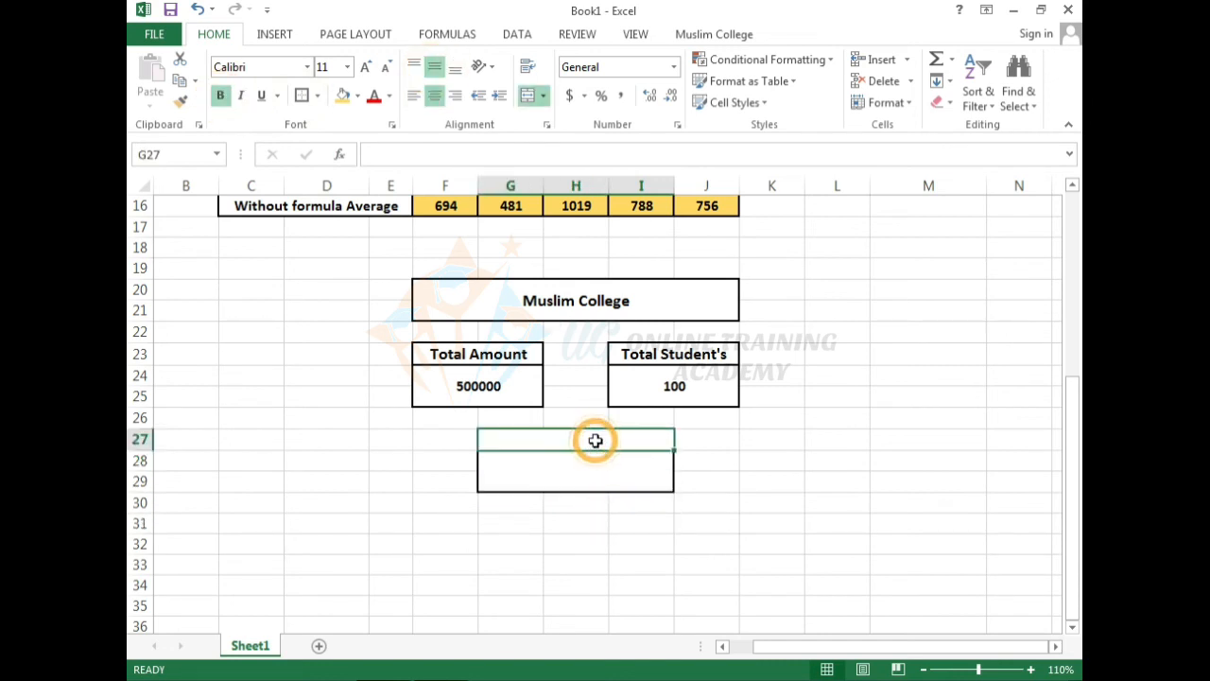
{"action": "type", "text": "Aver"}
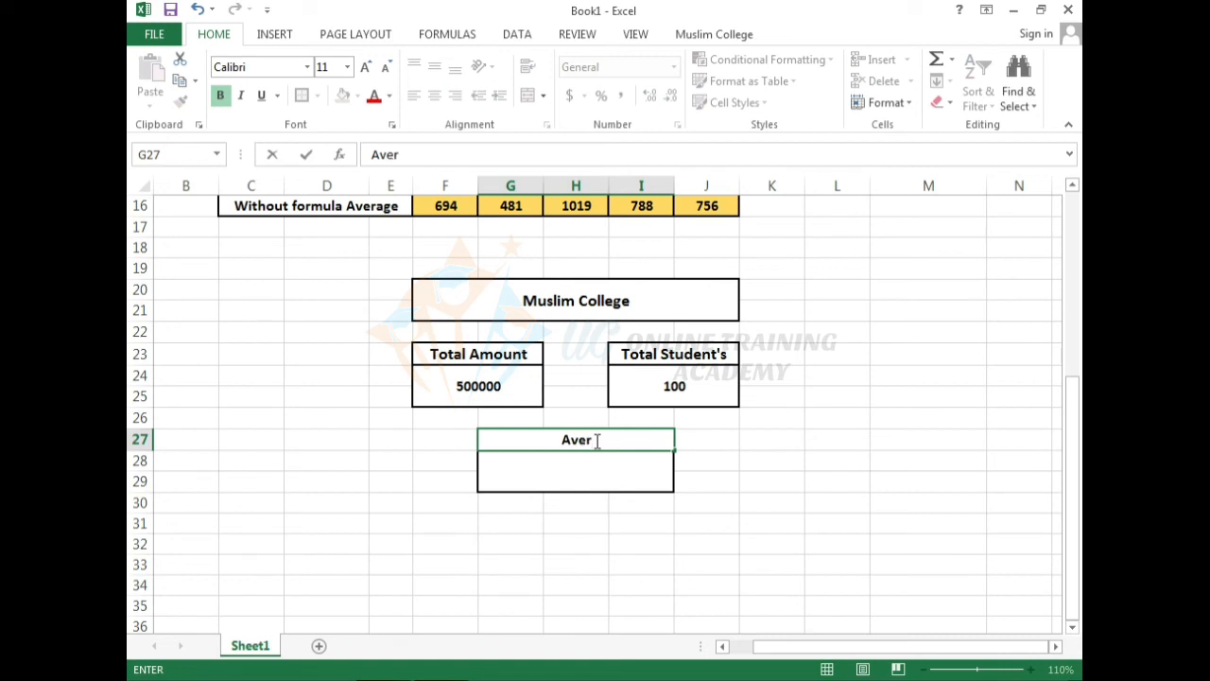
{"action": "type", "text": "age"}
{"action": "key", "text": "Return"}
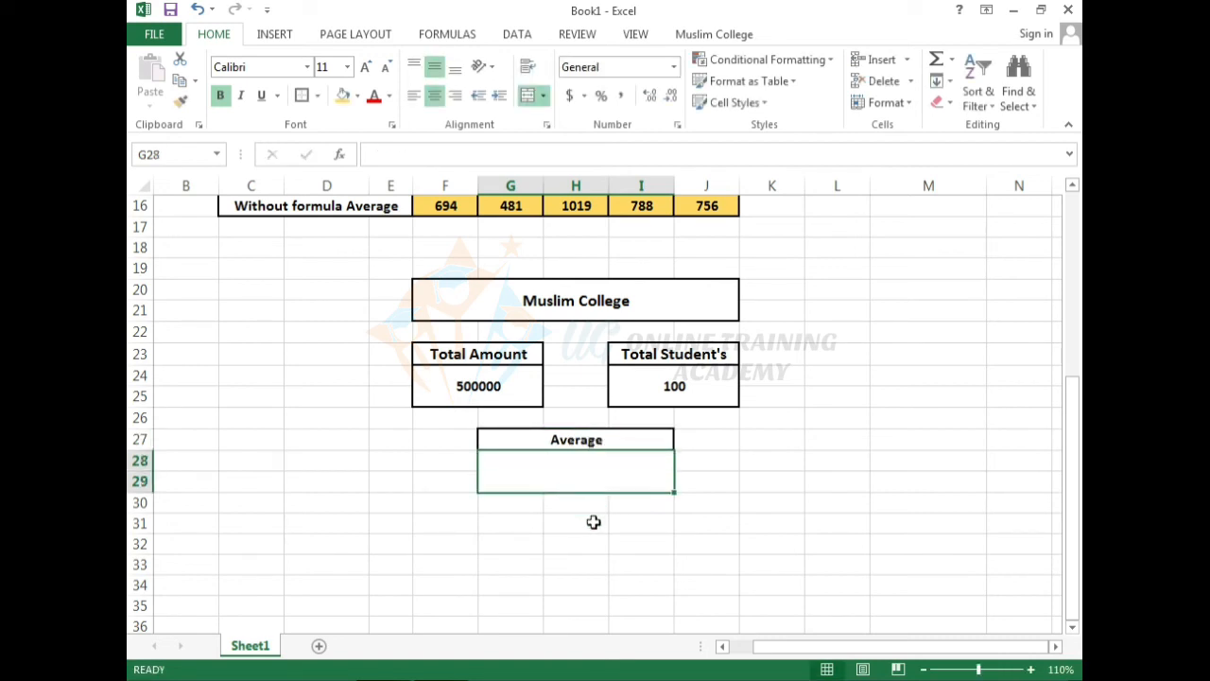
{"action": "left_click", "coordinate": [593, 522]}
{"action": "left_click", "coordinate": [599, 467]}
Check the Average heading against the Total Student's 100 and Total Amount 500000 values.
{"action": "left_click", "coordinate": [637, 439]}
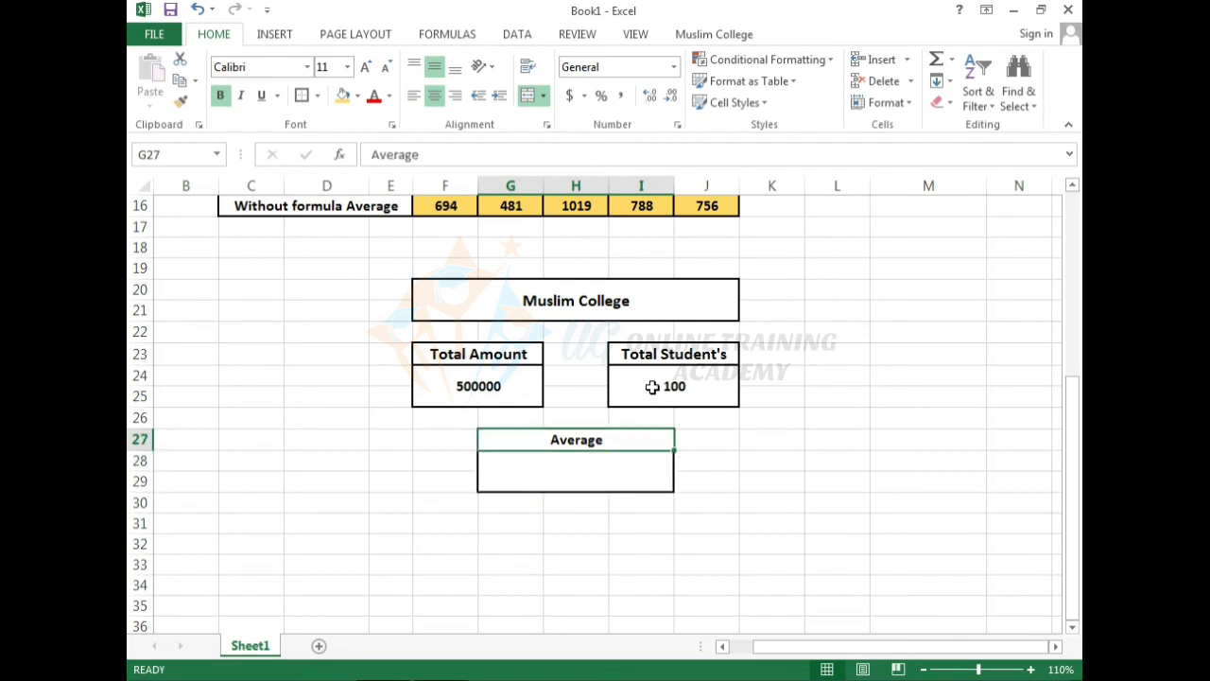
{"action": "left_click", "coordinate": [652, 387]}
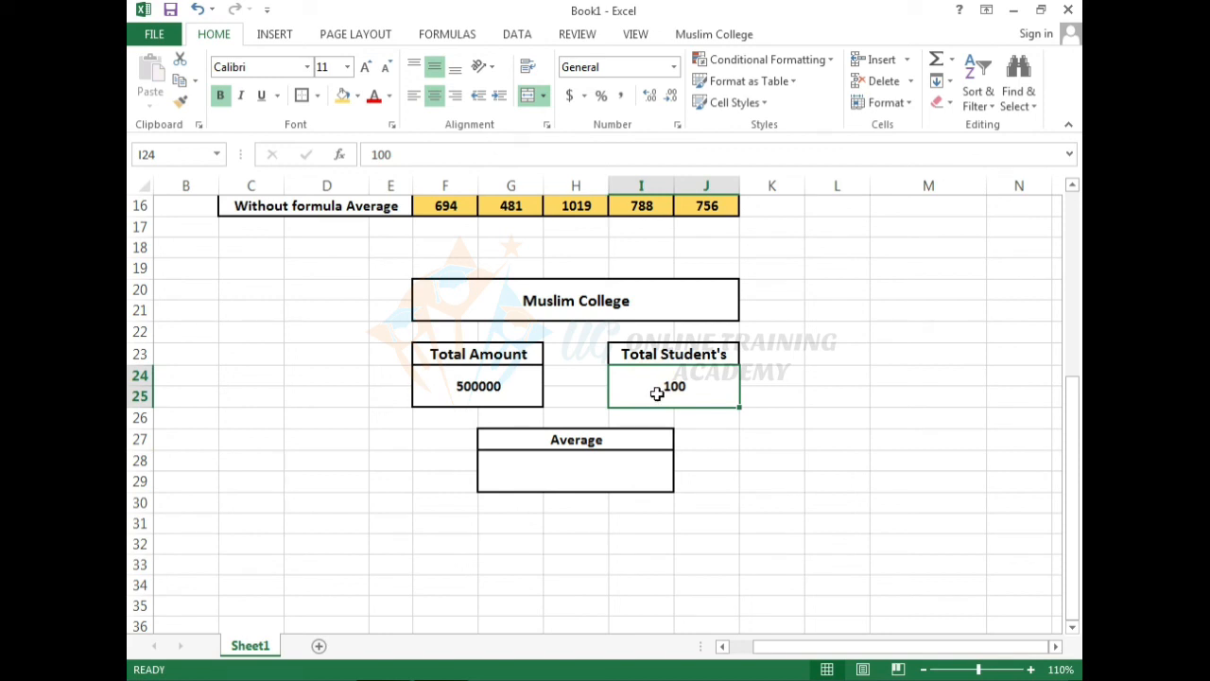
{"action": "left_click", "coordinate": [517, 386]}
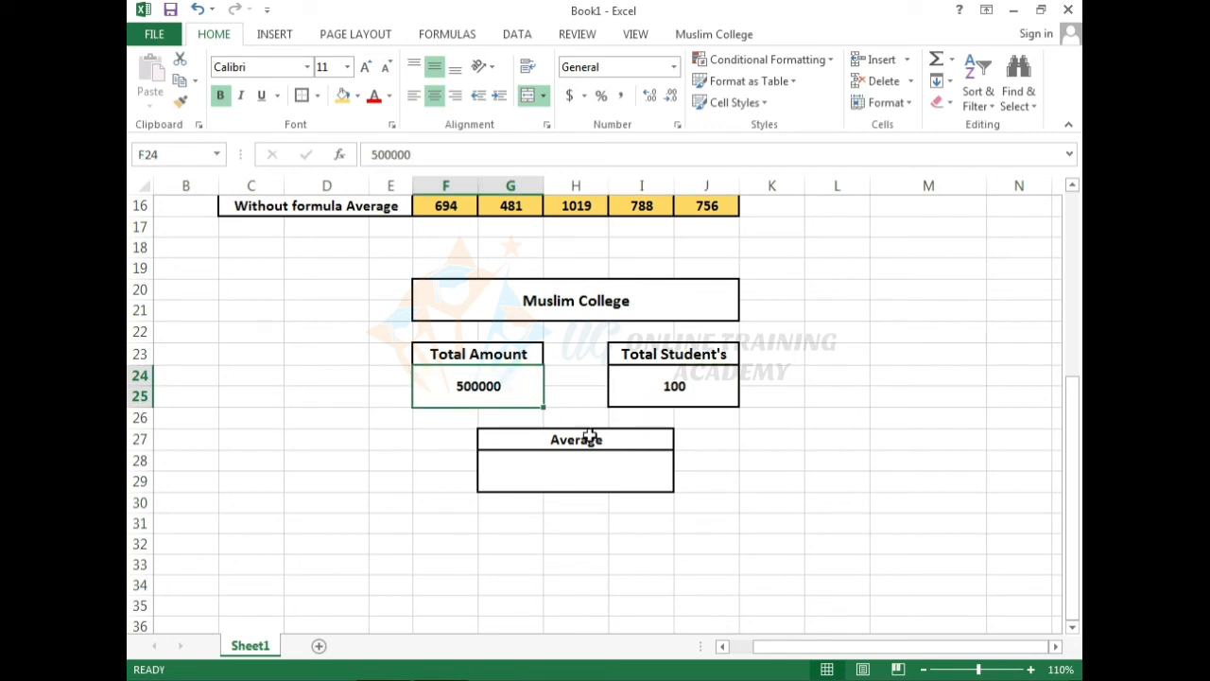
{"action": "left_click", "coordinate": [603, 469]}
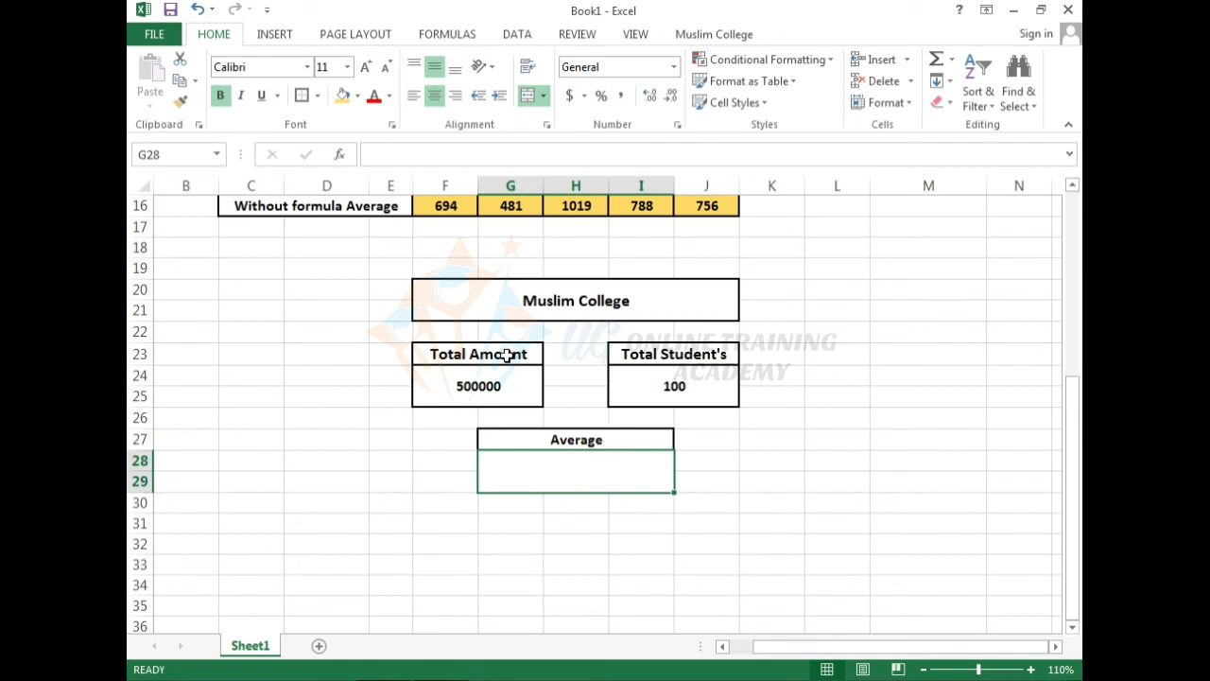
{"action": "left_click", "coordinate": [597, 439]}
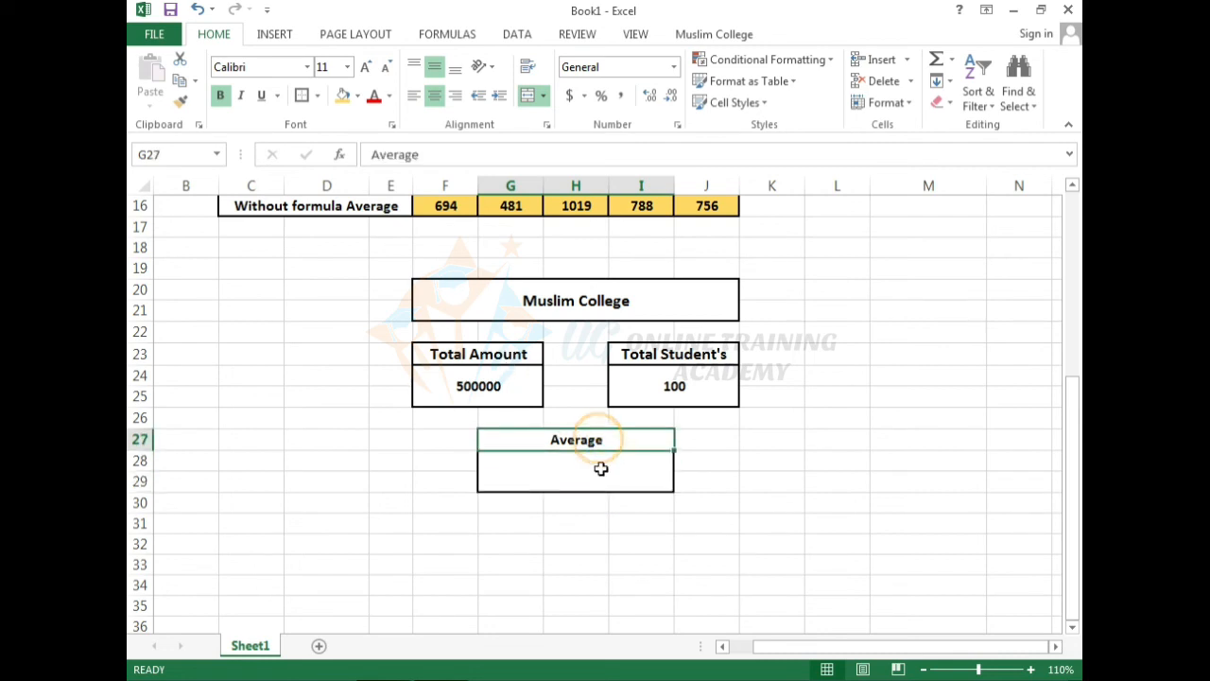
{"action": "left_click", "coordinate": [600, 468]}
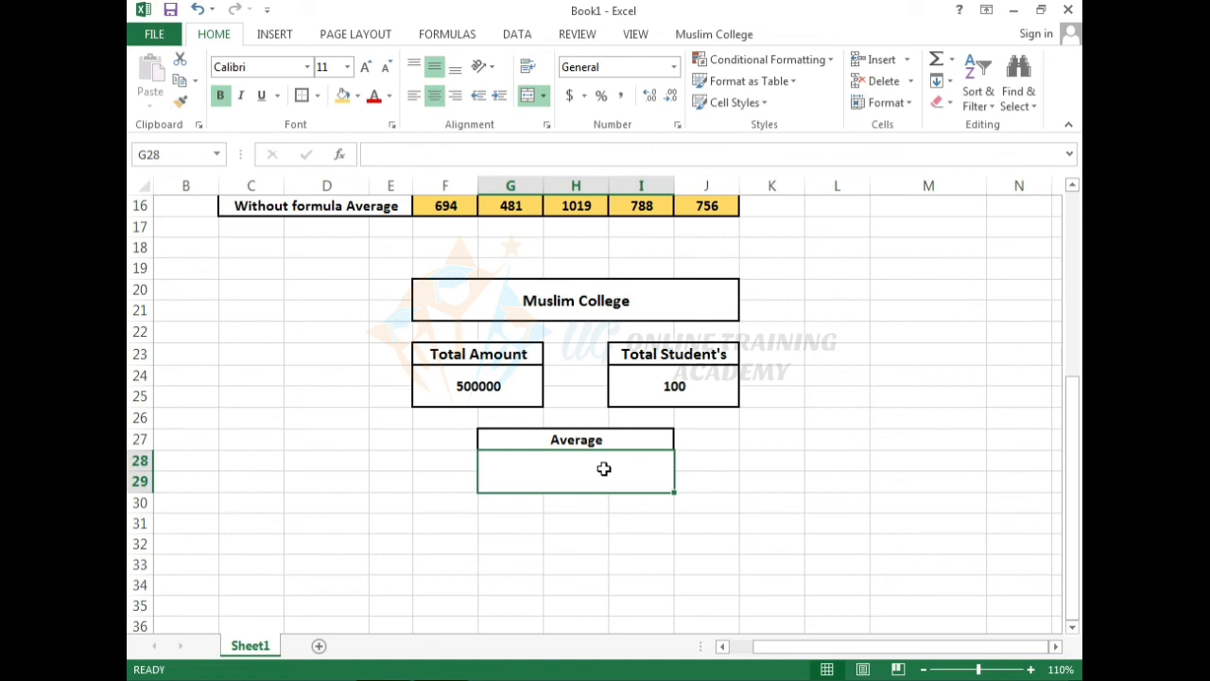
{"action": "type", "text": "="}
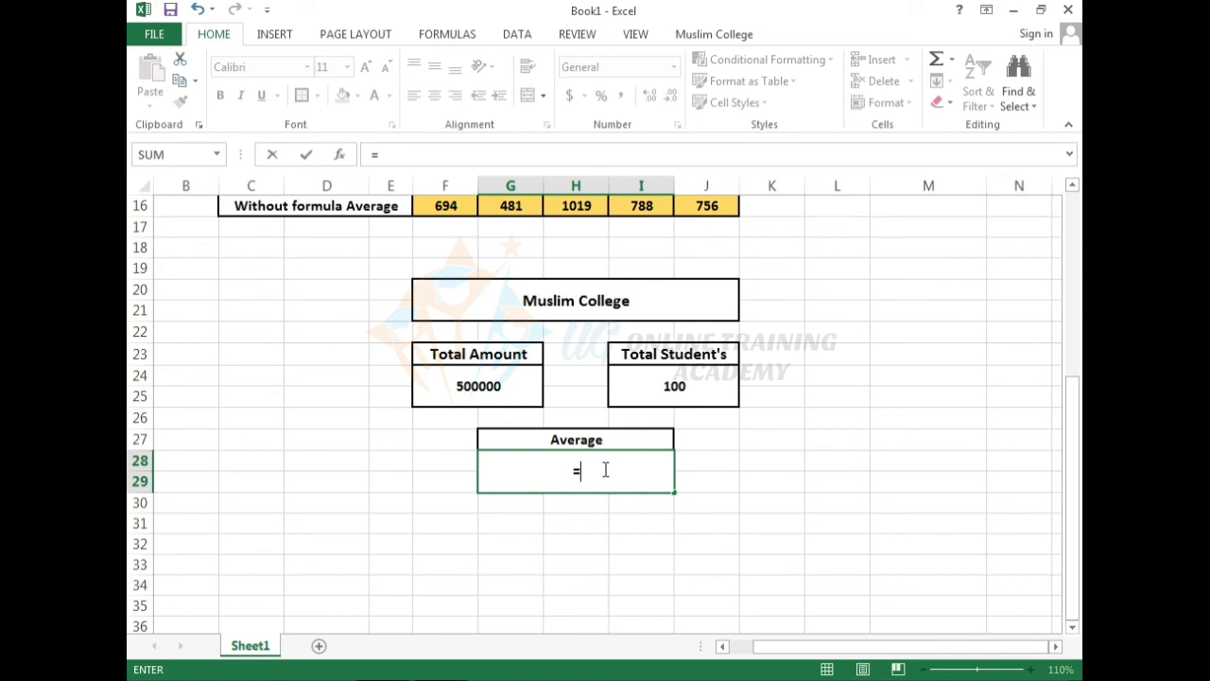
{"action": "type", "text": "av"}
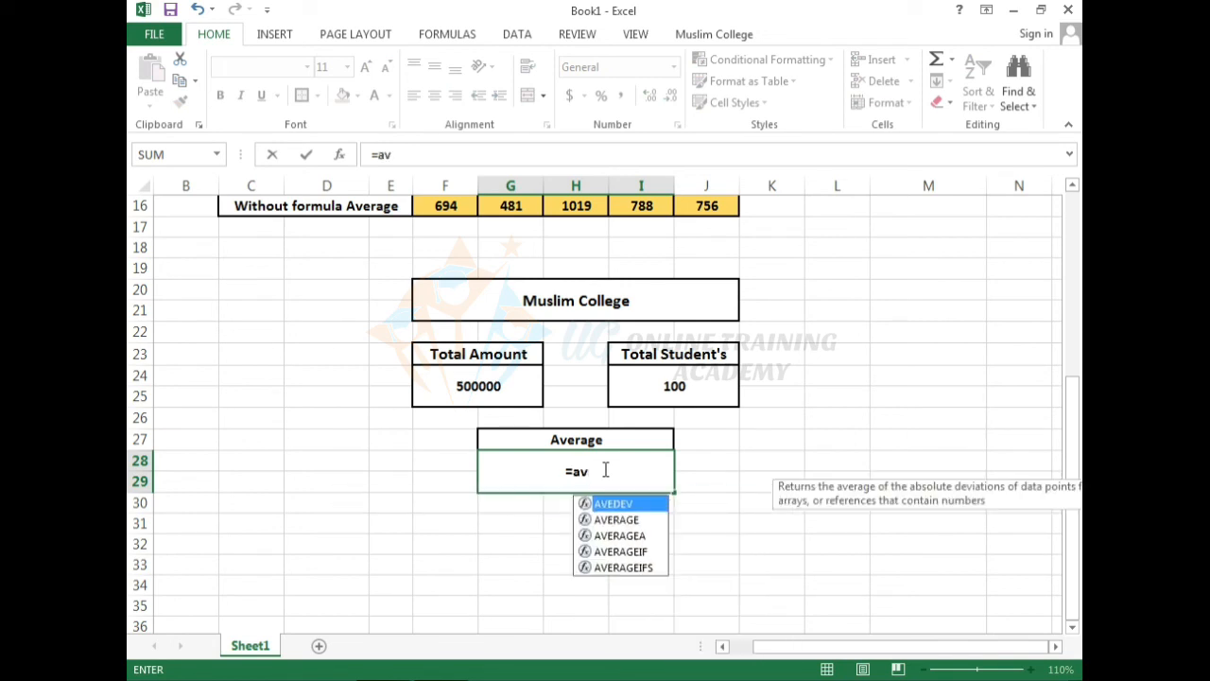
{"action": "type", "text": "w"}
{"action": "key", "text": "BackSpace"}
{"action": "type", "text": "er"}
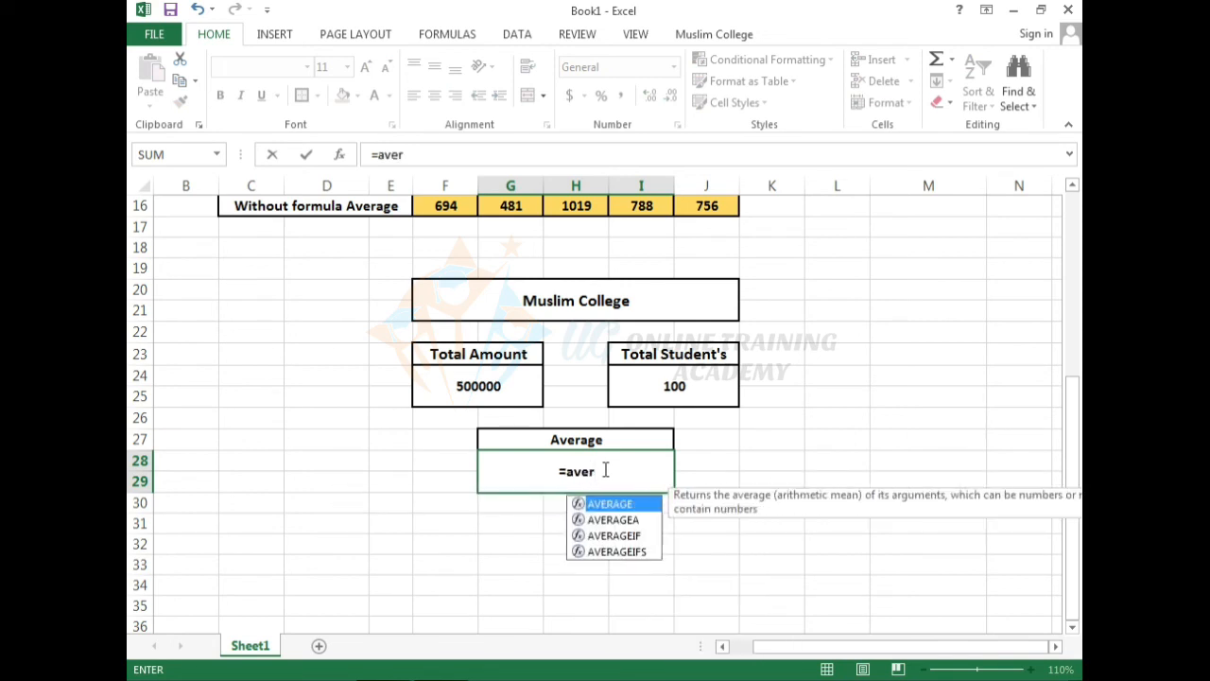
{"action": "type", "text": "age"}
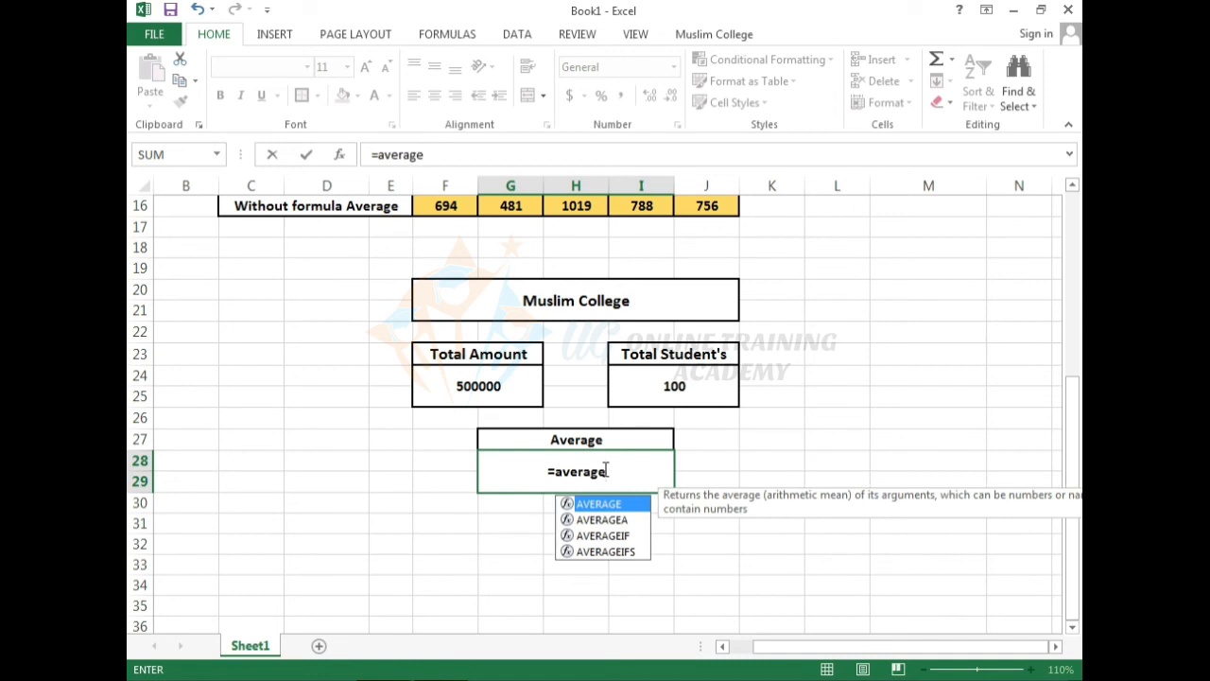
{"action": "type", "text": "("}
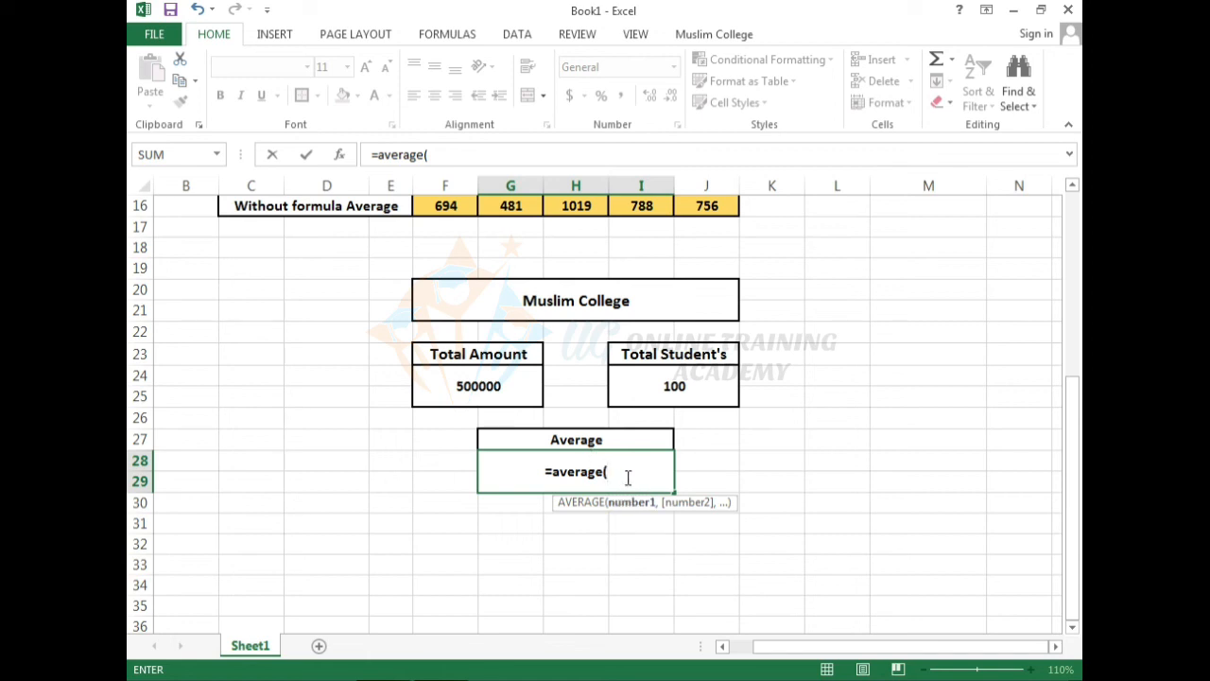
{"action": "left_click", "coordinate": [516, 390]}
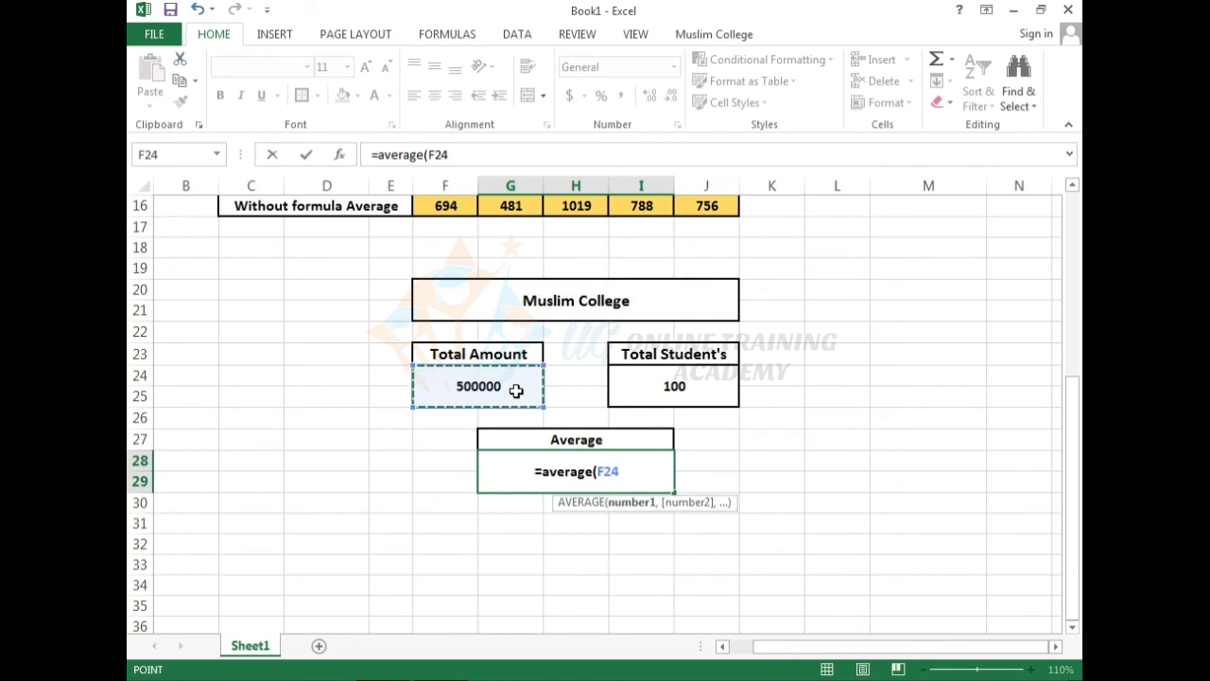
{"action": "type", "text": ","}
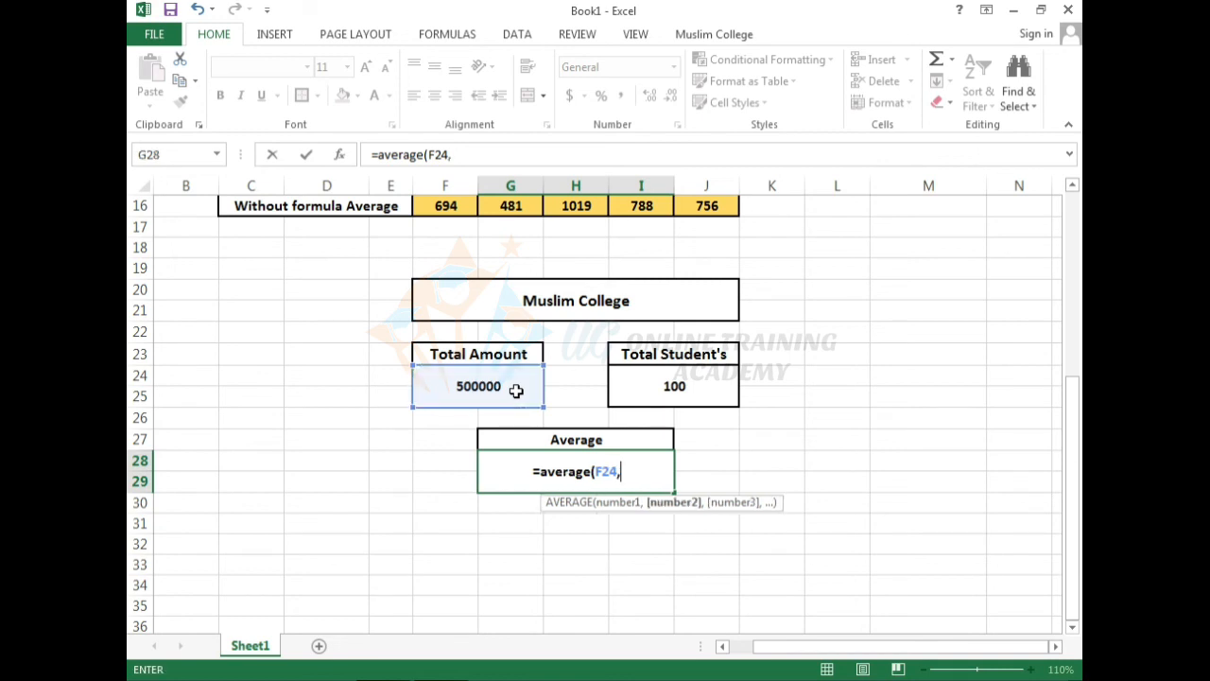
{"action": "left_click", "coordinate": [645, 389]}
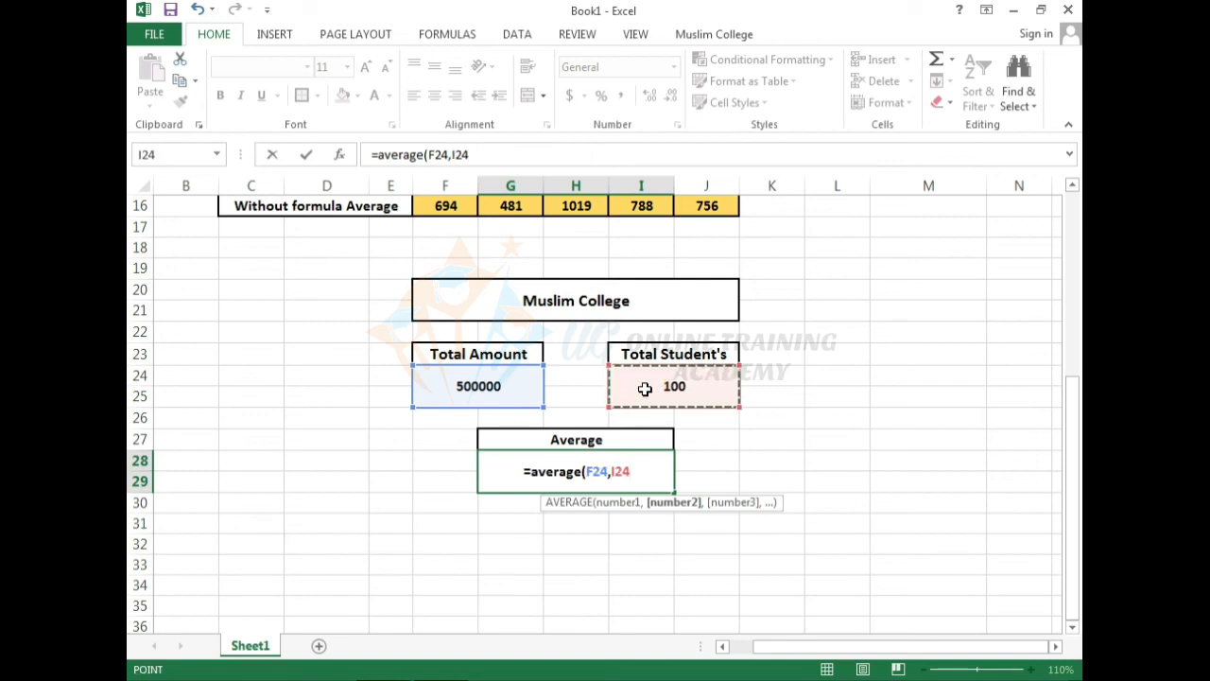
{"action": "type", "text": ")"}
{"action": "key", "text": "Return"}
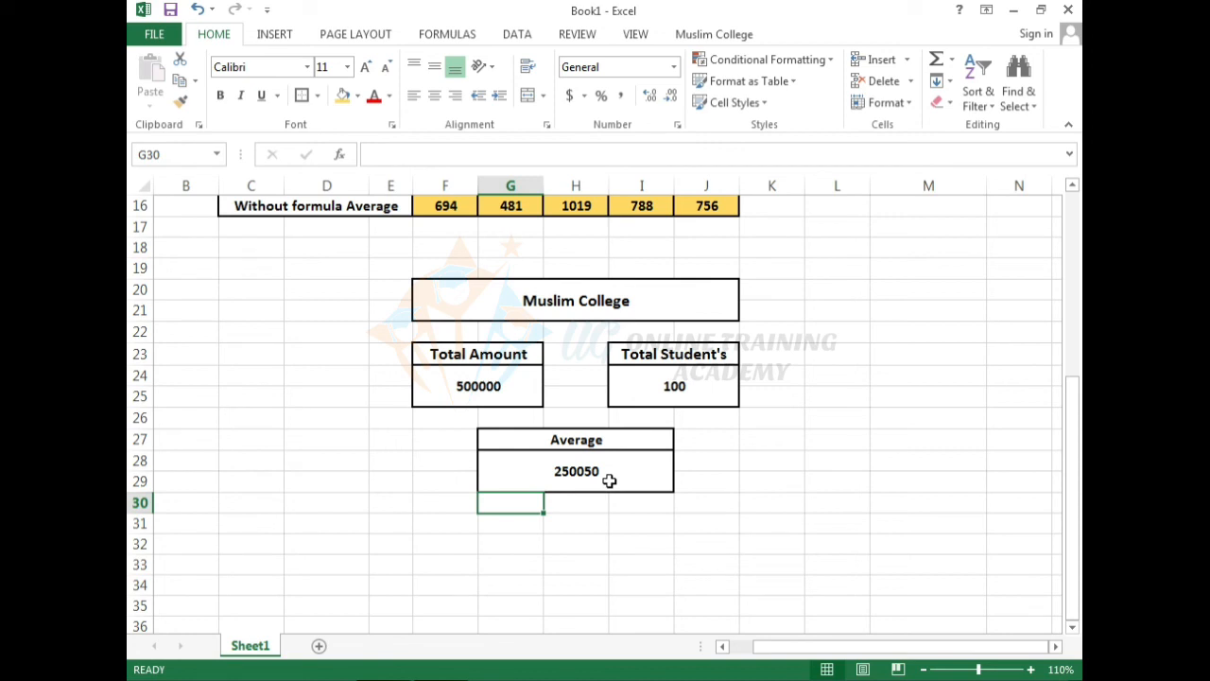
{"action": "key", "text": "ctrl+z"}
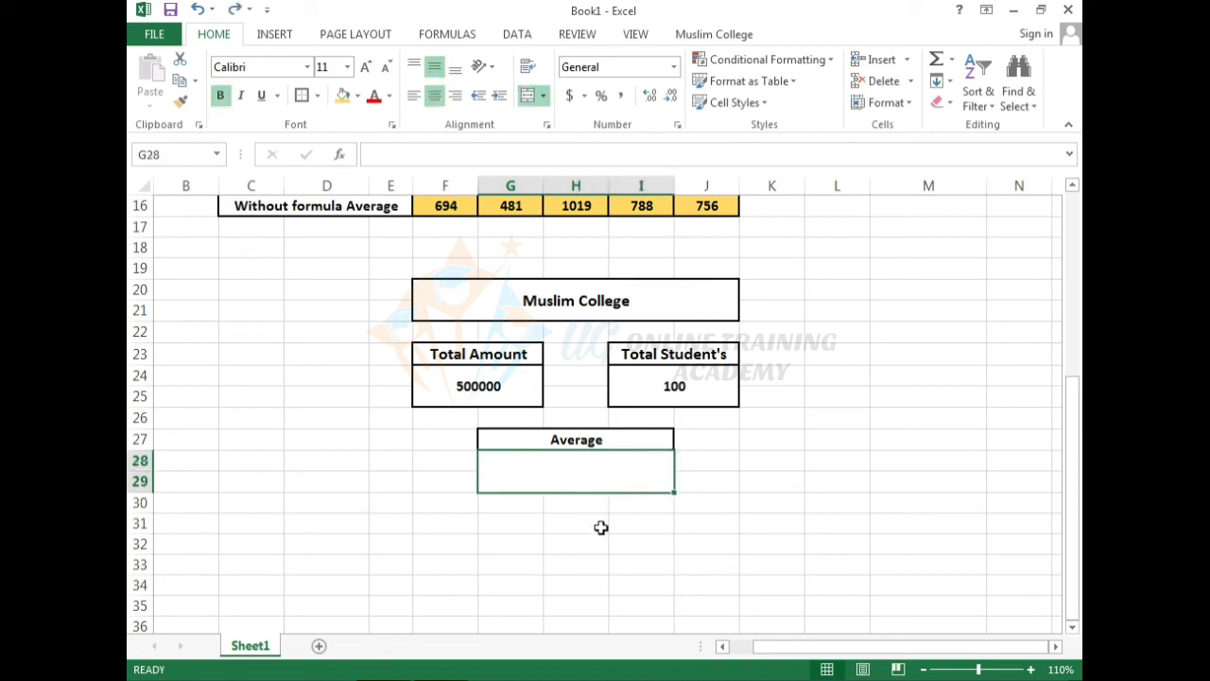
Enter the formula =F24/I24 in the Average cell so it shows 5000.
{"action": "left_click", "coordinate": [592, 495]}
{"action": "left_click", "coordinate": [591, 481]}
{"action": "type", "text": "="}
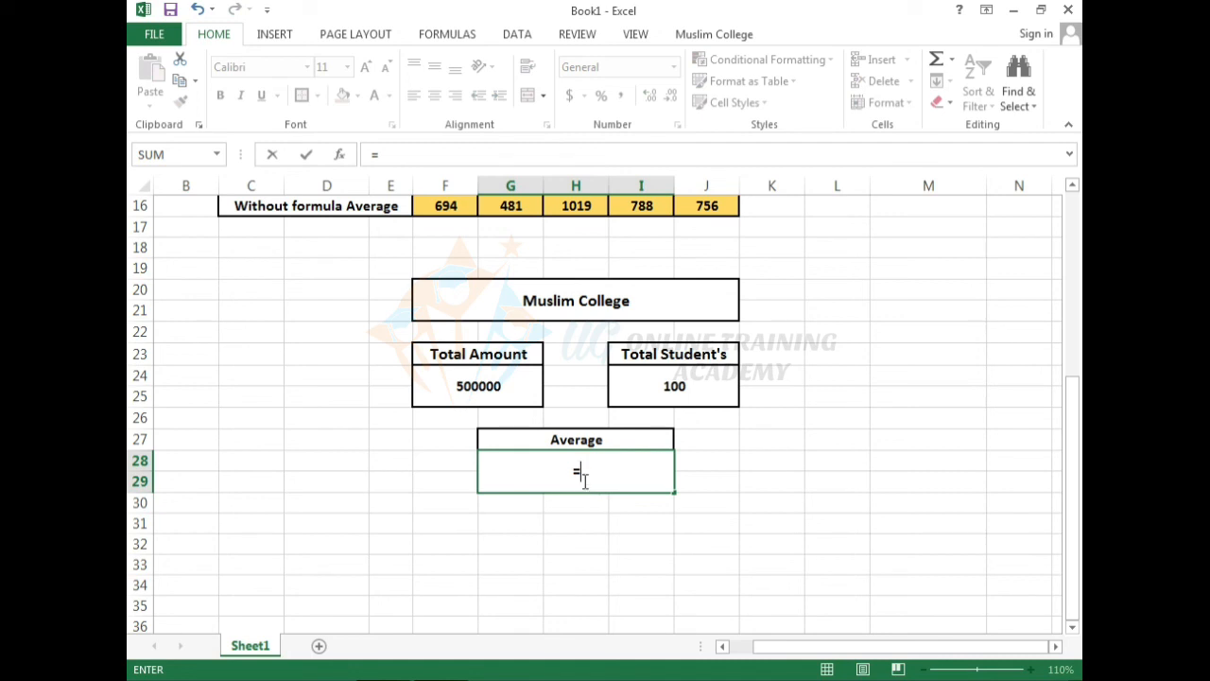
{"action": "left_click", "coordinate": [520, 384]}
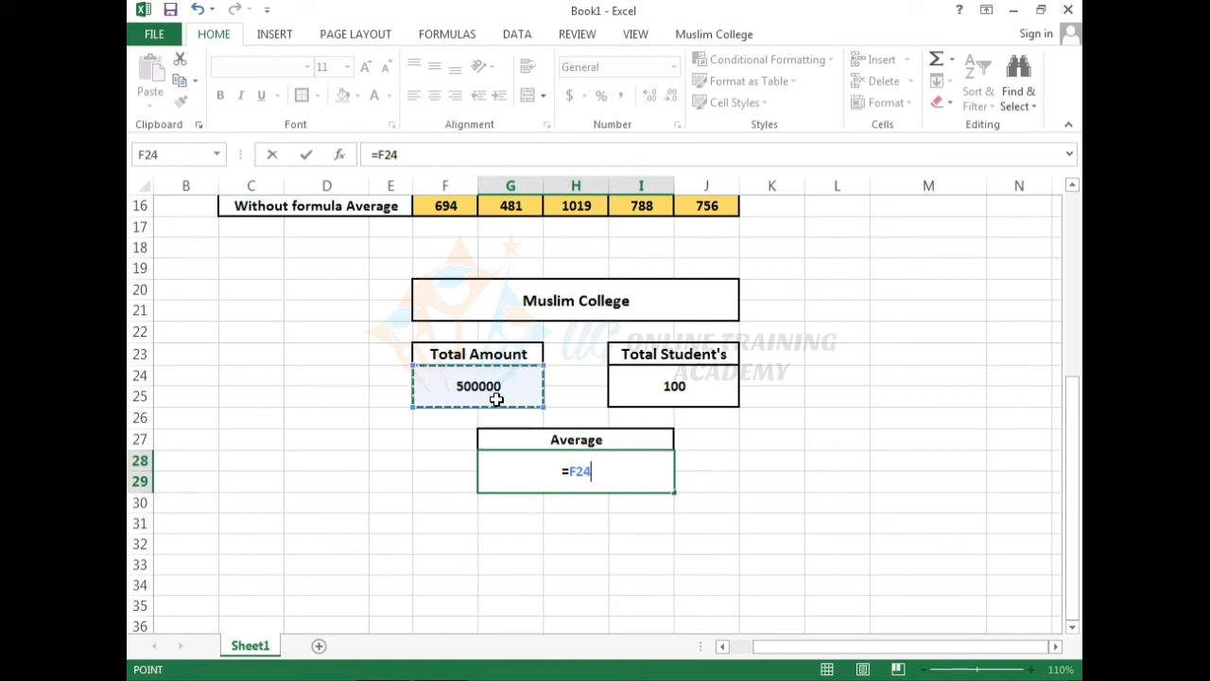
{"action": "type", "text": "/"}
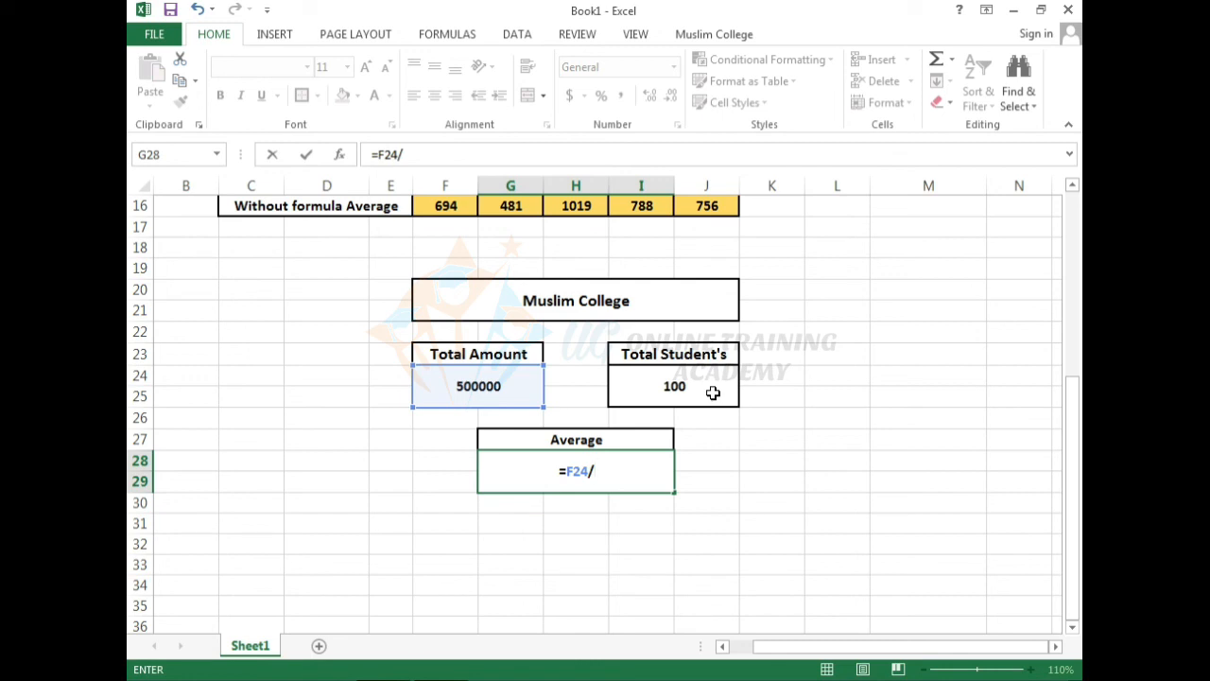
{"action": "left_click", "coordinate": [713, 392]}
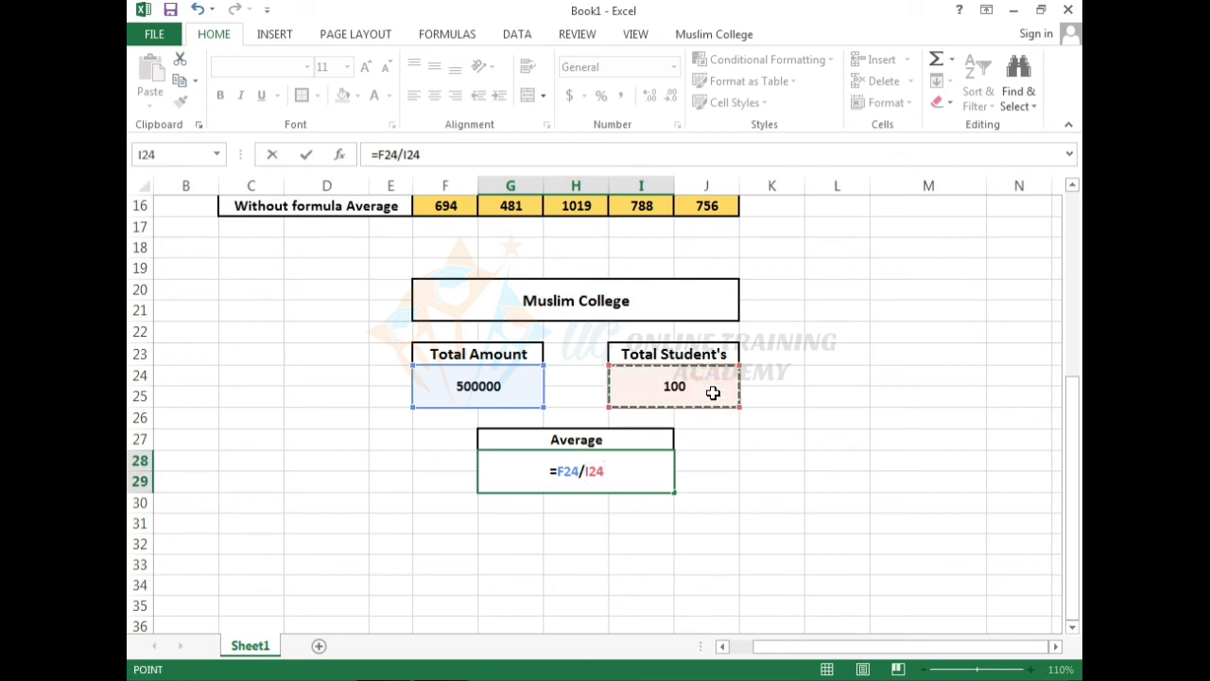
{"action": "key", "text": "BackSpace"}
{"action": "key", "text": "BackSpace"}
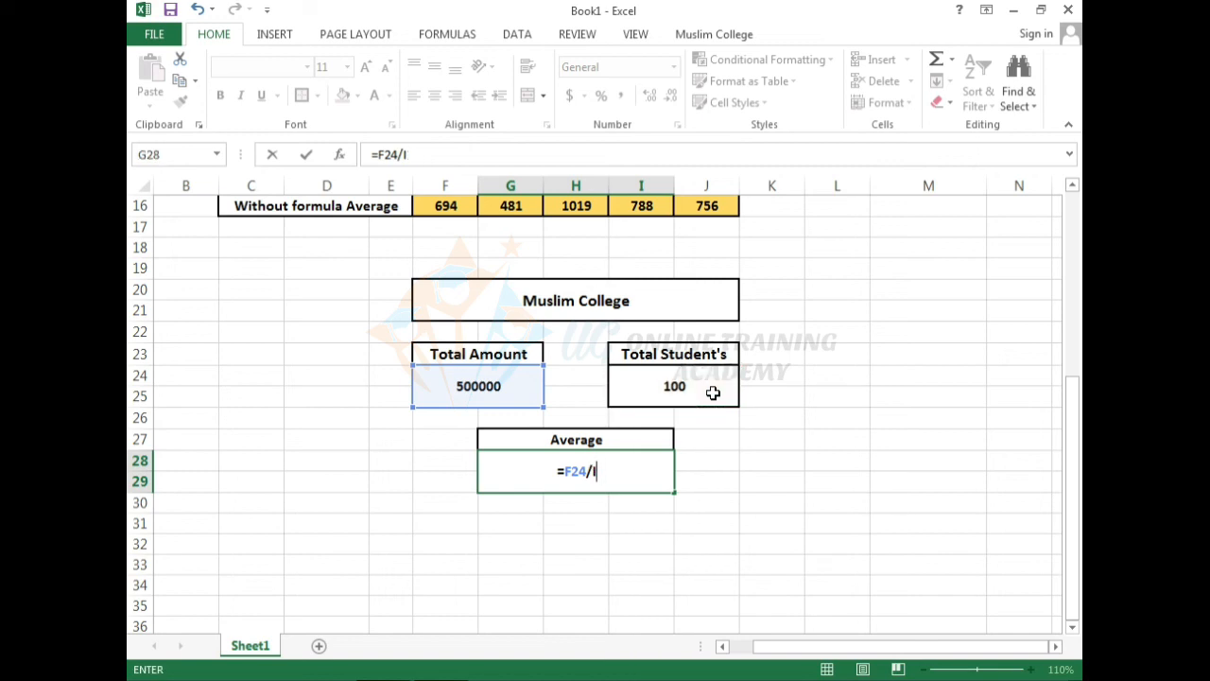
{"action": "key", "text": "BackSpace"}
{"action": "type", "text": "100"}
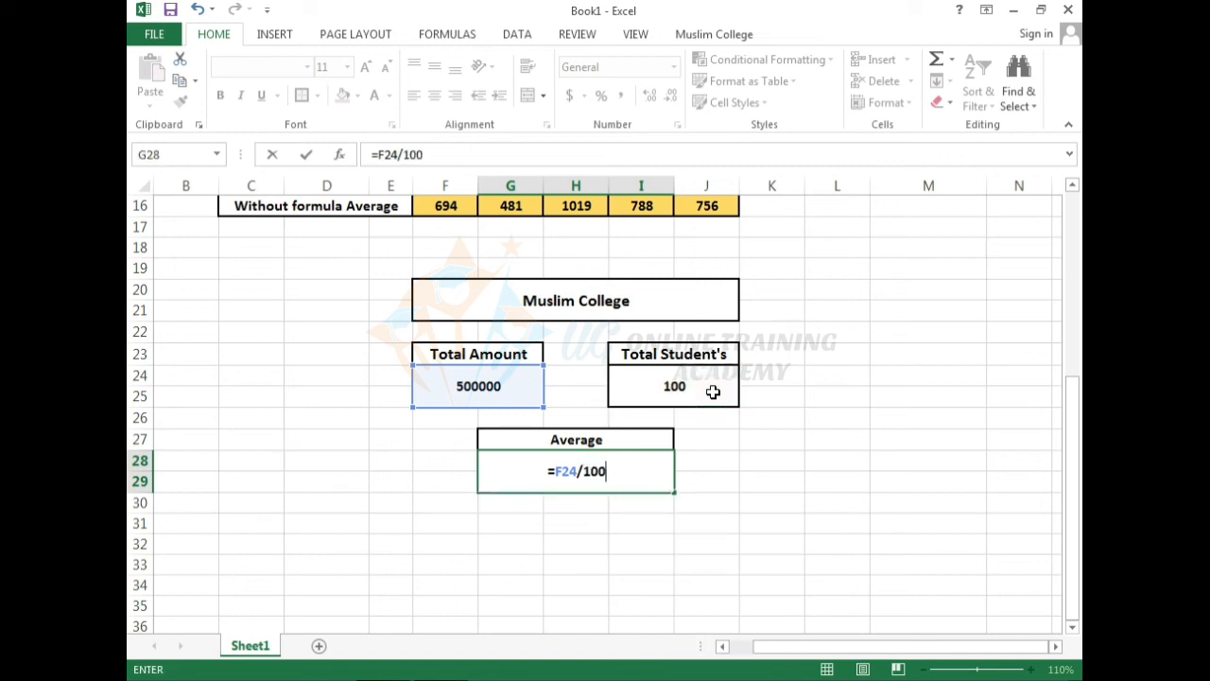
{"action": "key", "text": "BackSpace"}
{"action": "key", "text": "BackSpace"}
{"action": "key", "text": "BackSpace"}
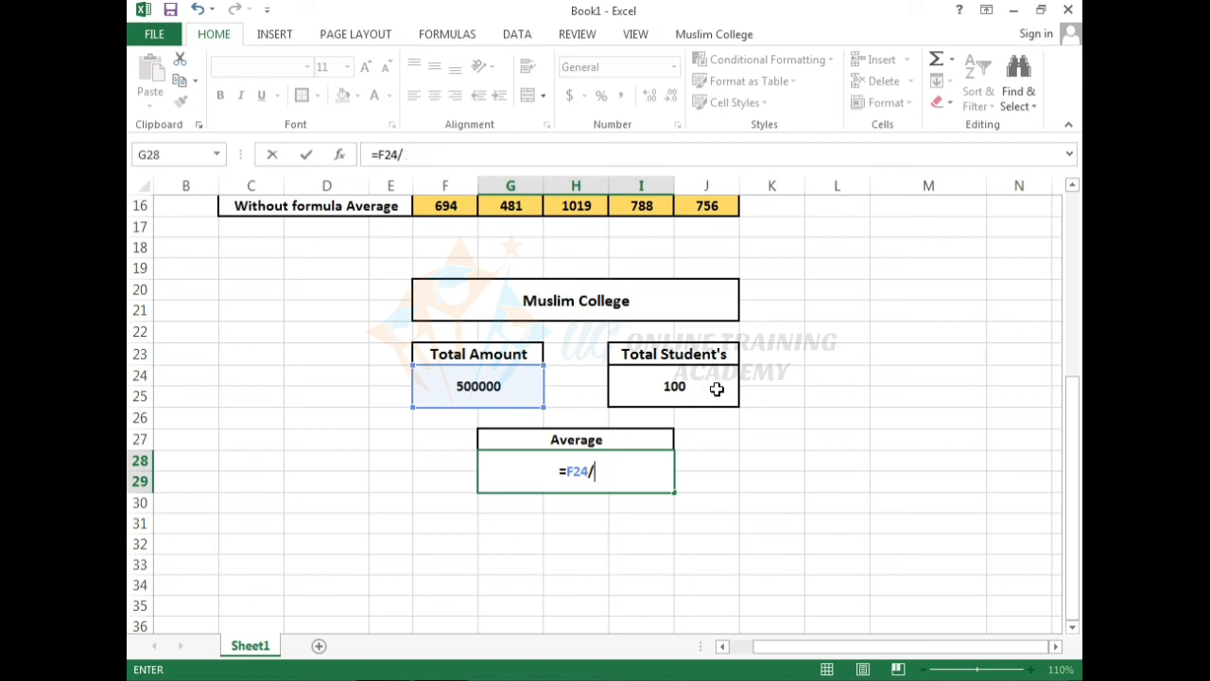
{"action": "left_click", "coordinate": [716, 388]}
{"action": "key", "text": "Return"}
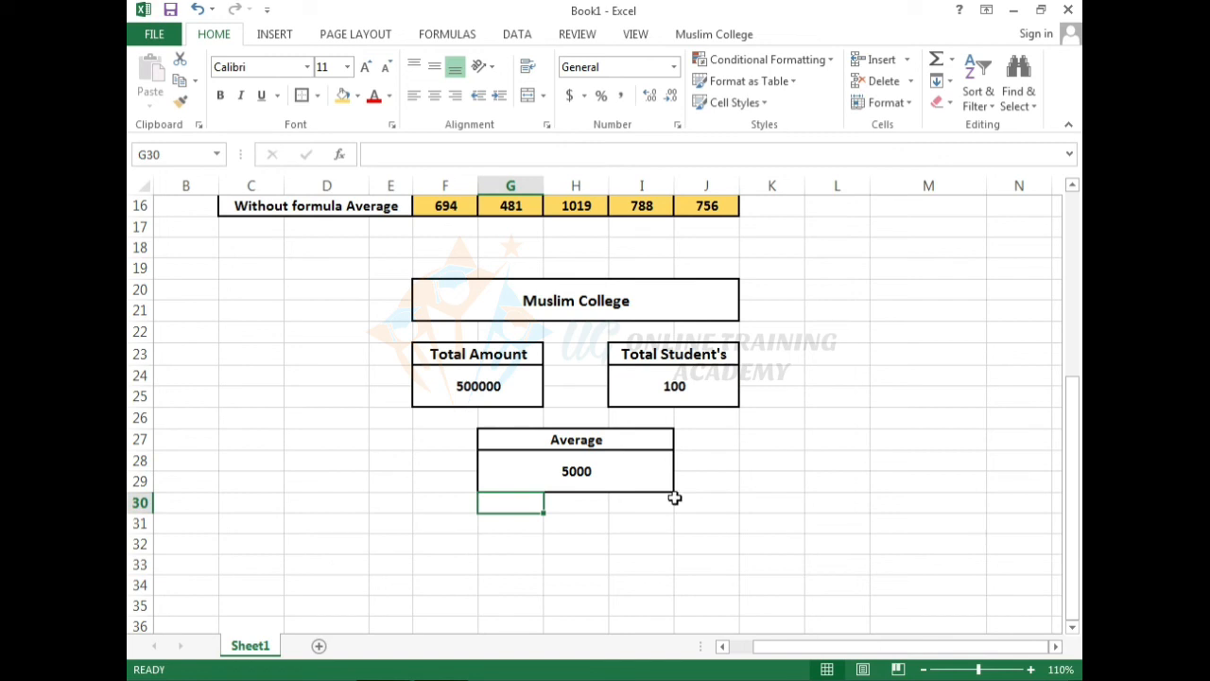
{"action": "left_click", "coordinate": [629, 477]}
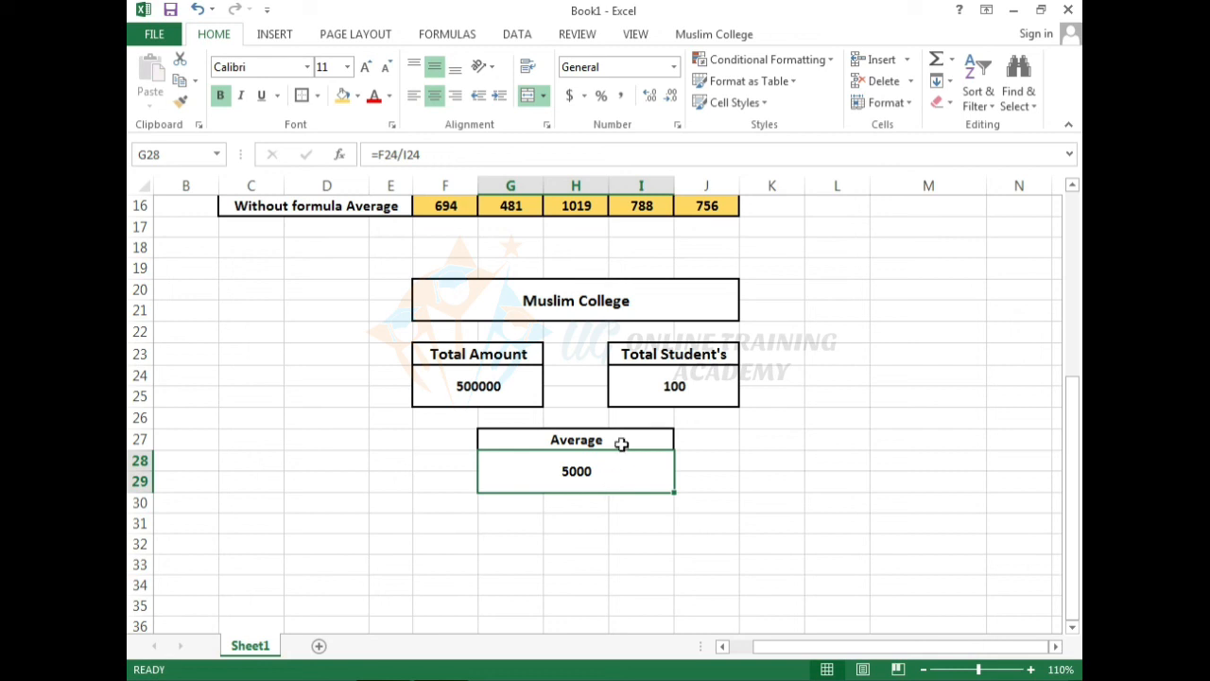
Check the Average heading and its 5000 result cell.
{"action": "left_click", "coordinate": [629, 540]}
{"action": "left_click", "coordinate": [619, 484]}
{"action": "left_click", "coordinate": [613, 523]}
{"action": "left_click", "coordinate": [608, 472]}
{"action": "left_click", "coordinate": [618, 439]}
{"action": "left_click", "coordinate": [613, 467]}
{"action": "scroll", "coordinate": [620, 474], "scroll_direction": "up", "scroll_amount": 1}
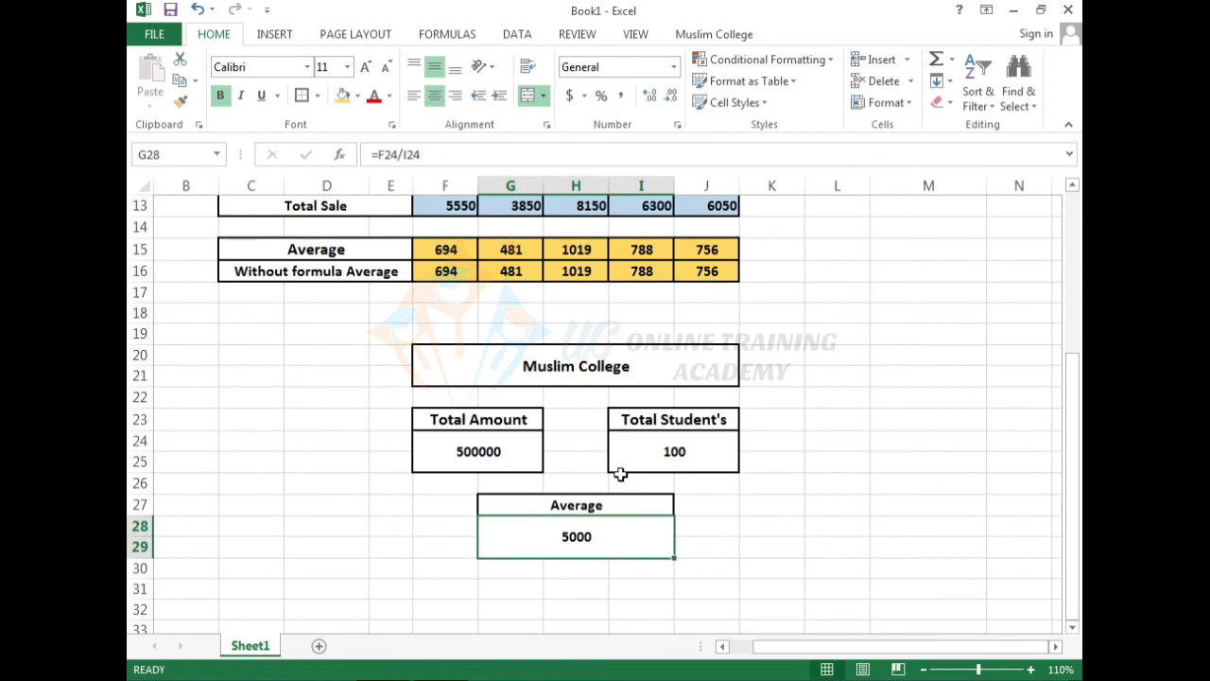
Fill the Total Amount header green and the Total Student's header purple.
{"action": "left_click", "coordinate": [465, 420]}
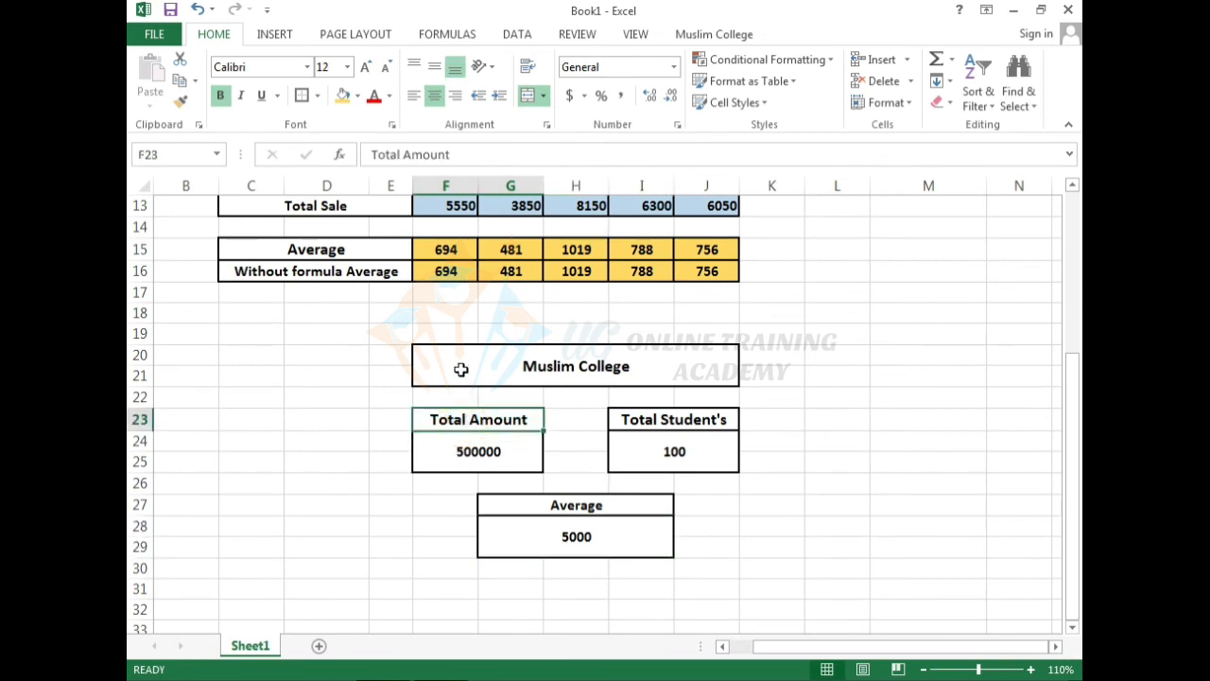
{"action": "left_click", "coordinate": [357, 99]}
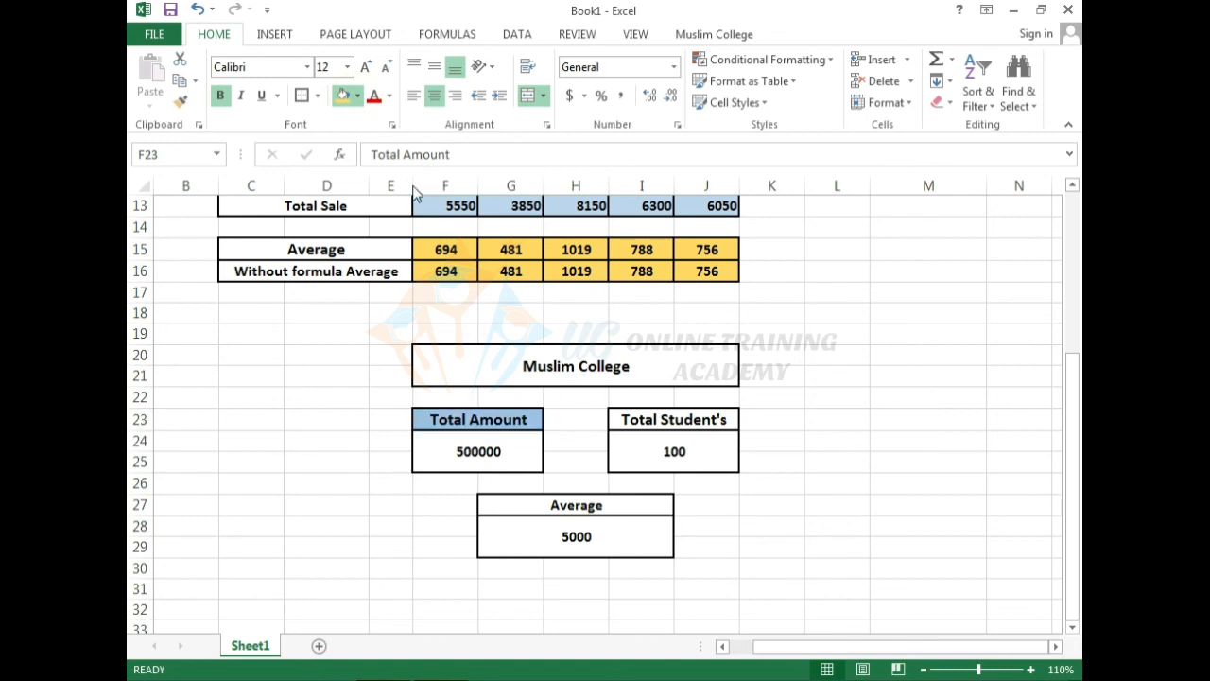
{"action": "left_click", "coordinate": [423, 239]}
{"action": "left_click", "coordinate": [669, 422]}
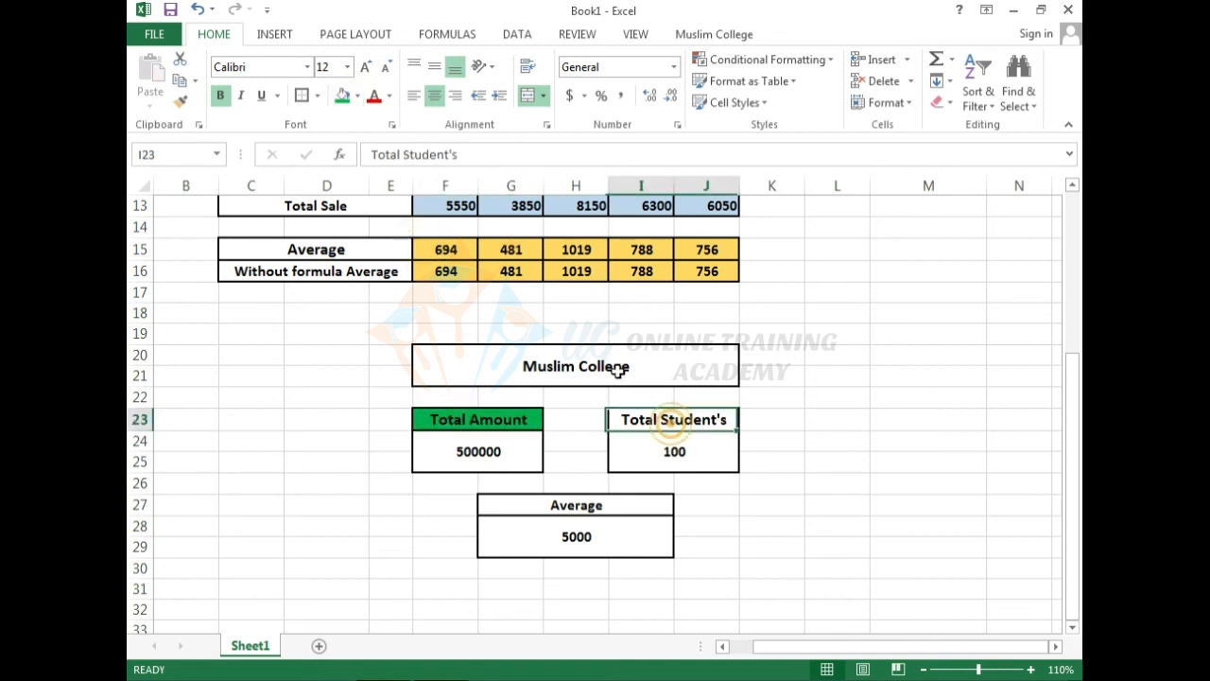
{"action": "left_click", "coordinate": [358, 97]}
{"action": "left_click", "coordinate": [457, 239]}
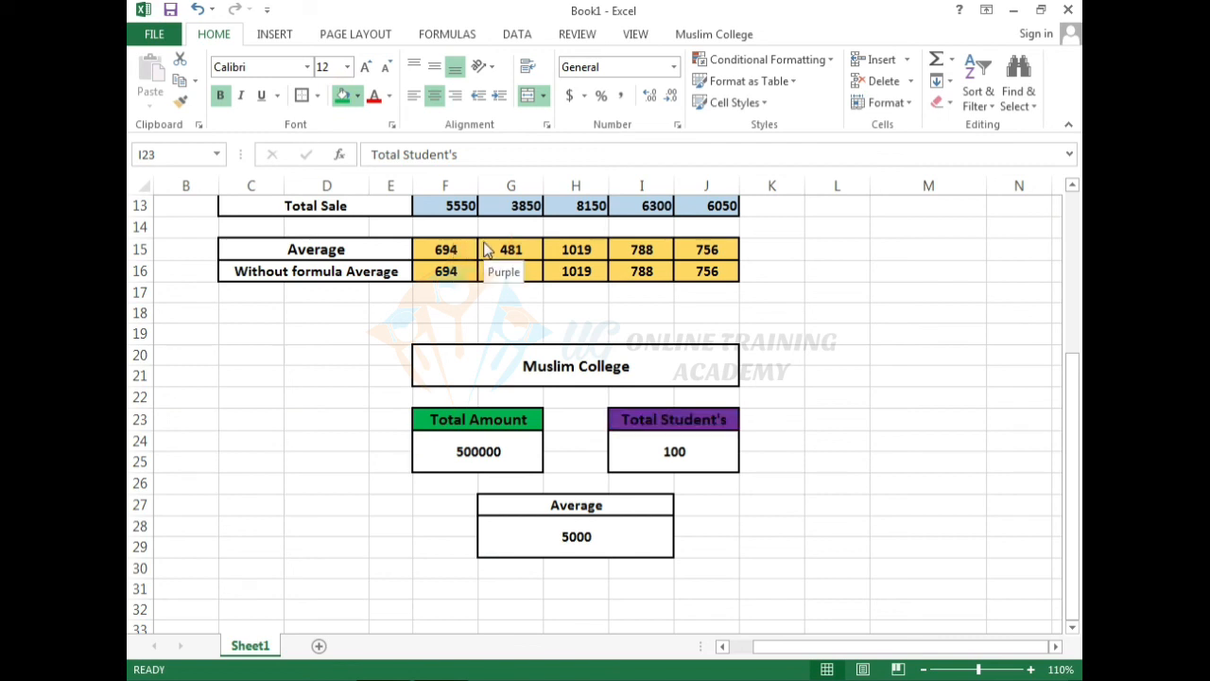
{"action": "left_click", "coordinate": [483, 241]}
Fill the Average header dark red and the Muslim College title box yellow.
{"action": "left_click", "coordinate": [555, 504]}
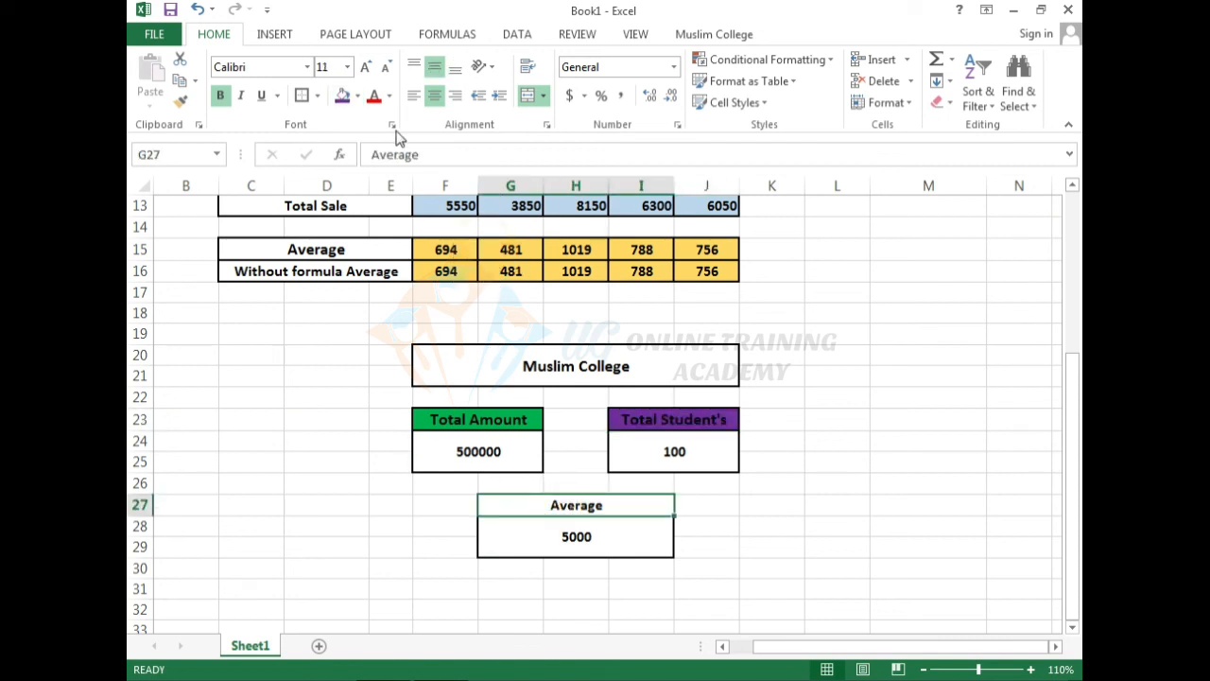
{"action": "left_click", "coordinate": [358, 99]}
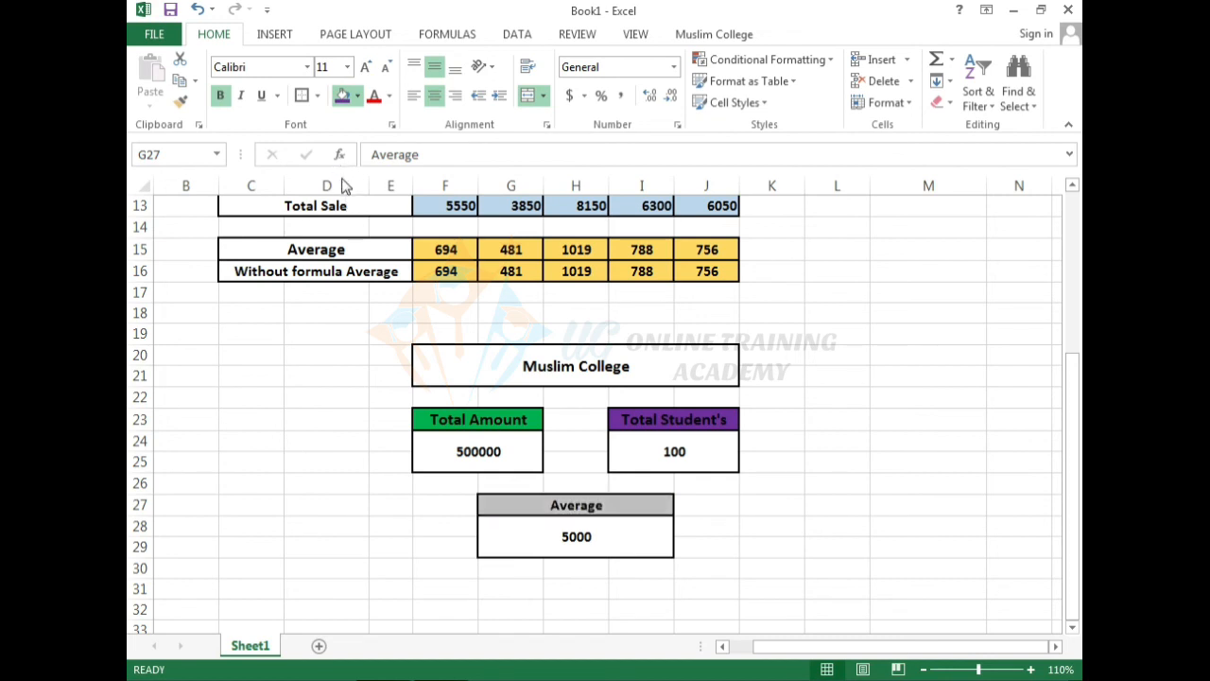
{"action": "left_click", "coordinate": [341, 243]}
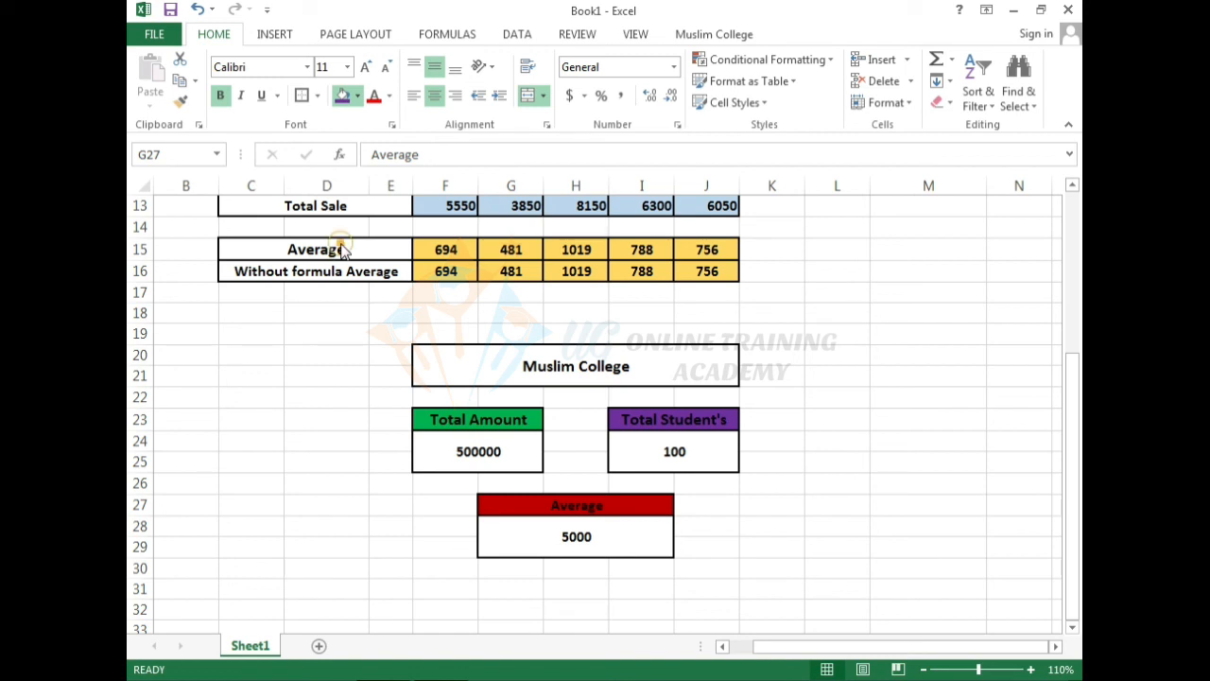
{"action": "left_click", "coordinate": [649, 528]}
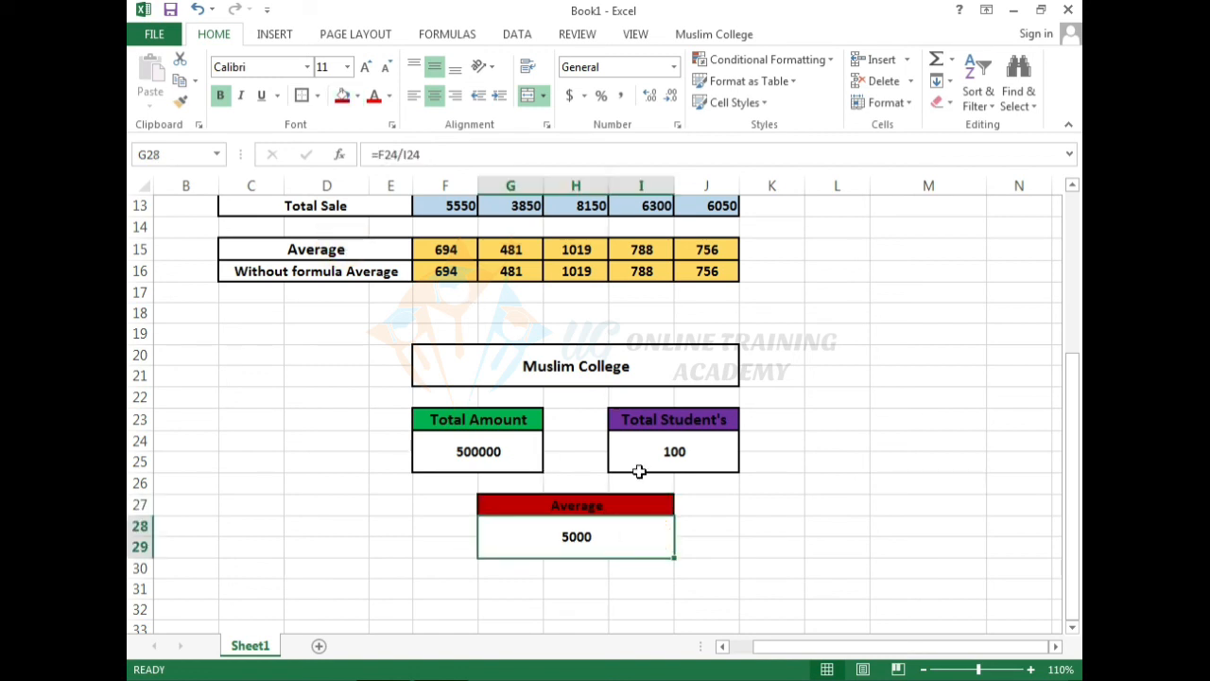
{"action": "left_click", "coordinate": [643, 451]}
{"action": "left_click", "coordinate": [627, 366]}
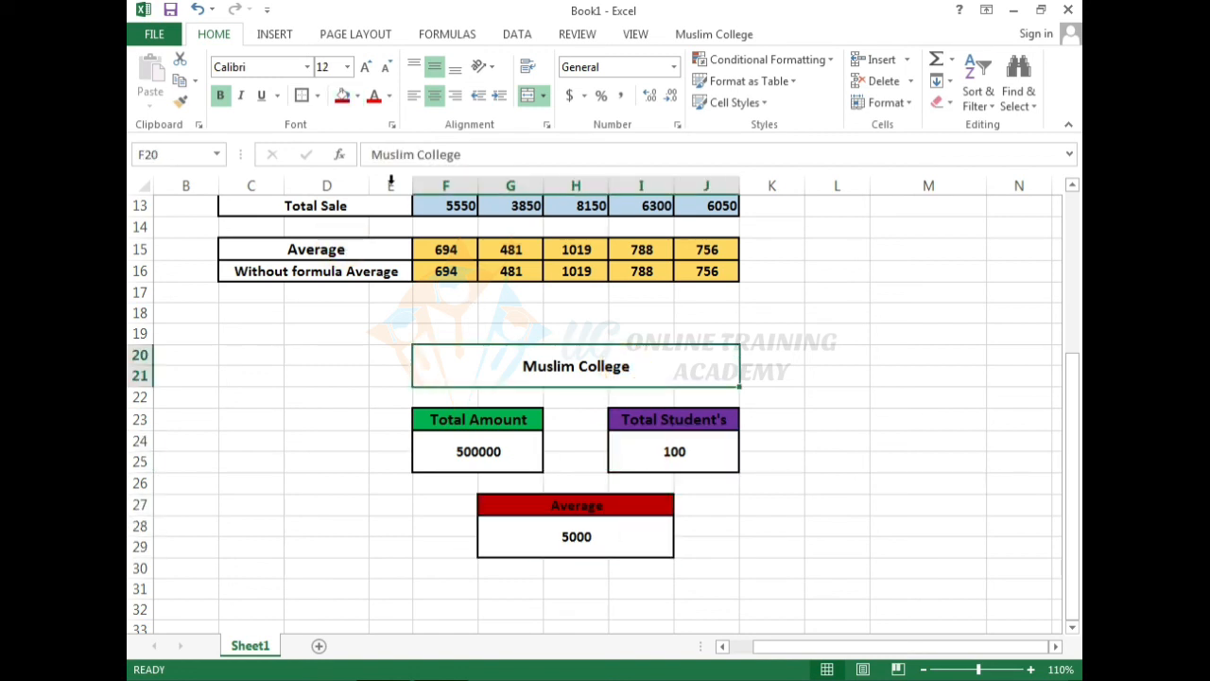
{"action": "left_click", "coordinate": [356, 96]}
{"action": "left_click", "coordinate": [394, 244]}
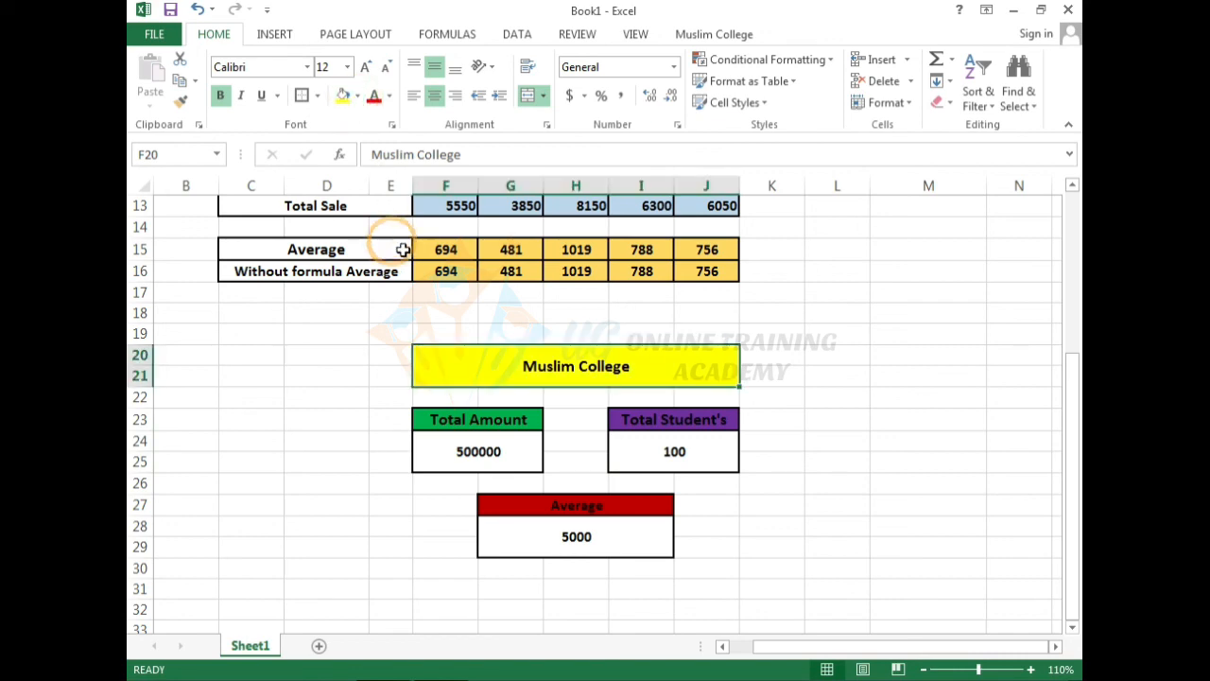
{"action": "left_click", "coordinate": [855, 501]}
{"action": "scroll", "coordinate": [810, 454], "scroll_direction": "up", "scroll_amount": 1}
{"action": "scroll", "coordinate": [810, 454], "scroll_direction": "up", "scroll_amount": 3}
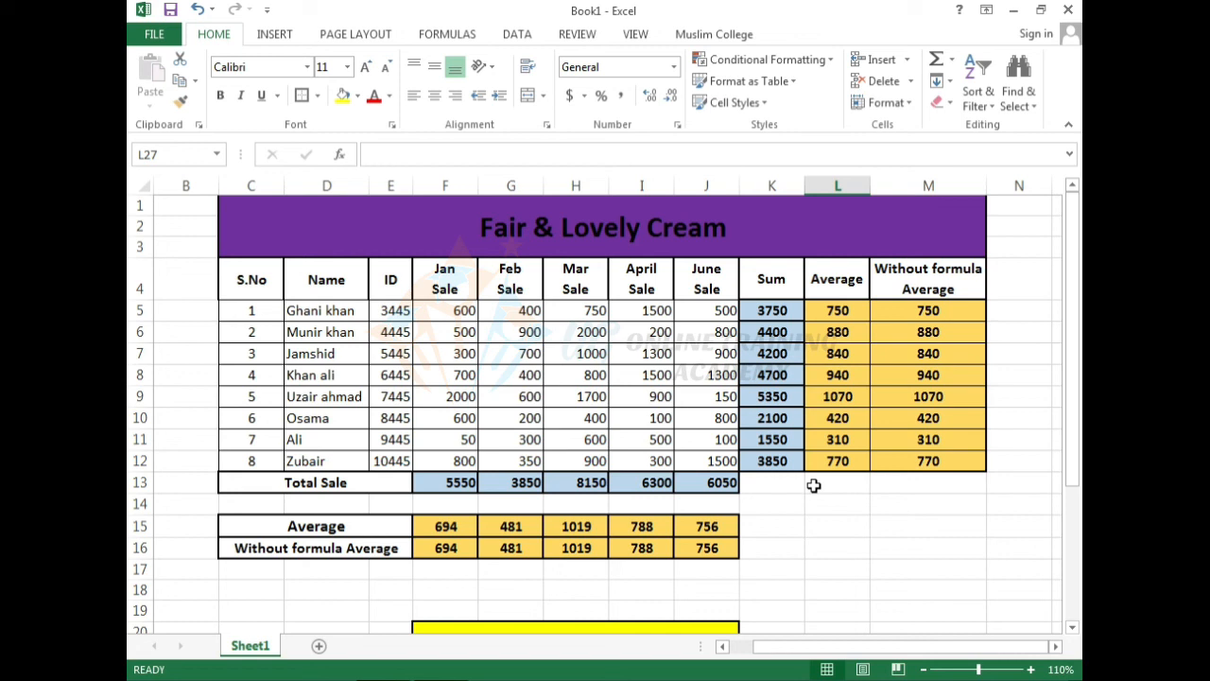
Minimize Excel, restore it from the taskbar, then minimize it again to show the desktop.
{"action": "left_click", "coordinate": [1013, 9]}
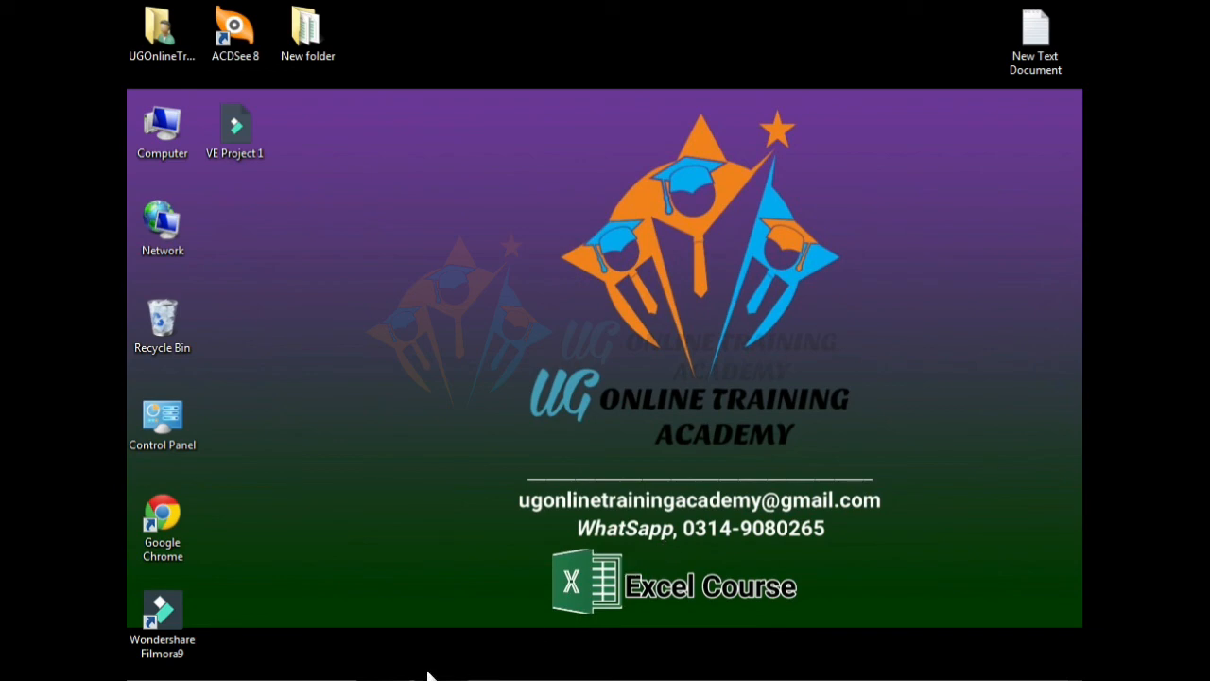
{"action": "left_click", "coordinate": [384, 679]}
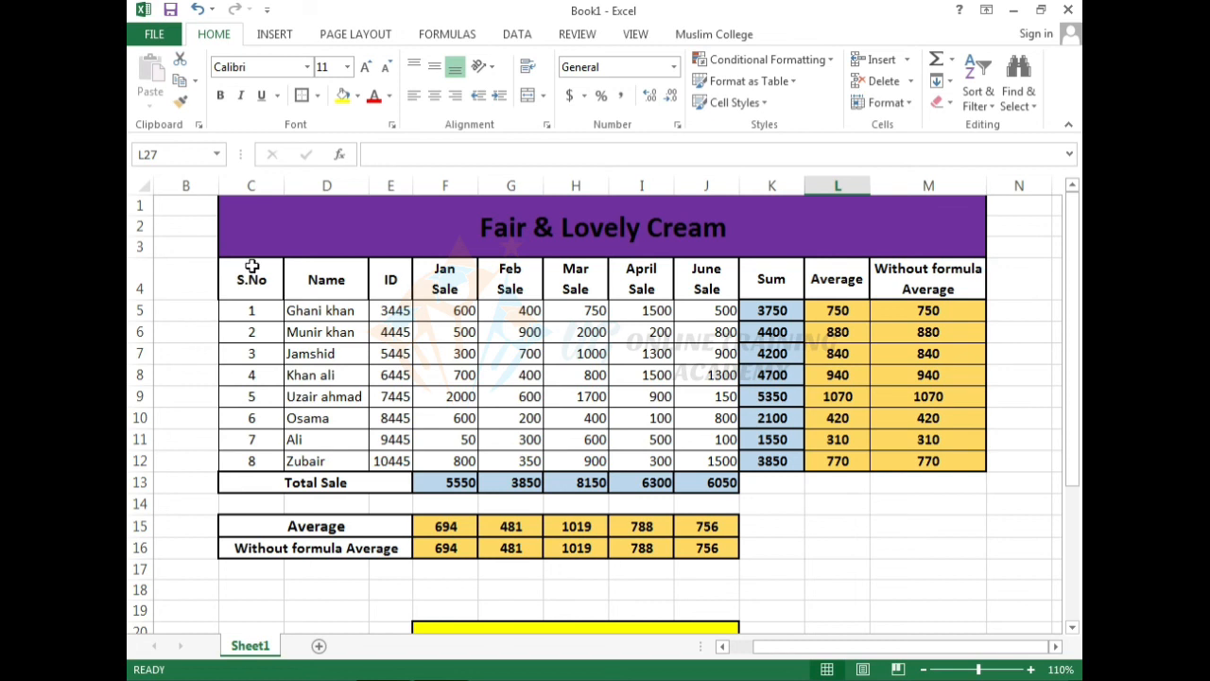
{"action": "left_click", "coordinate": [1010, 19]}
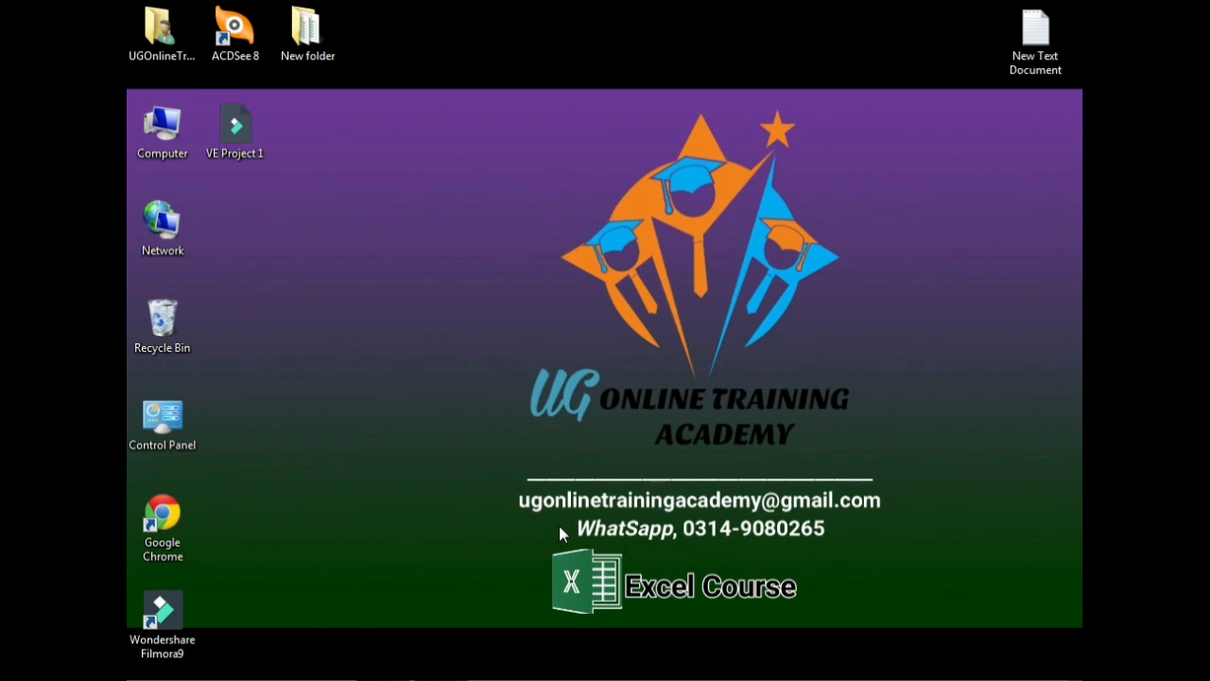
{"action": "left_click_drag", "start_coordinate": [570, 518], "coordinate": [829, 537]}
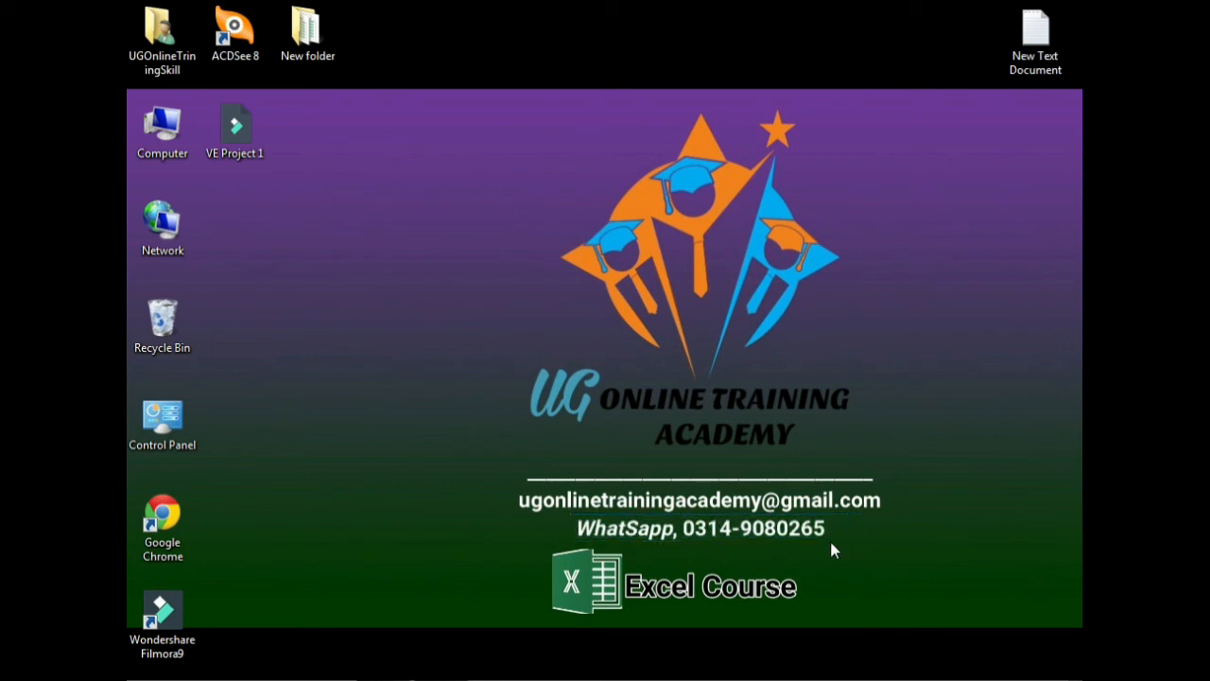